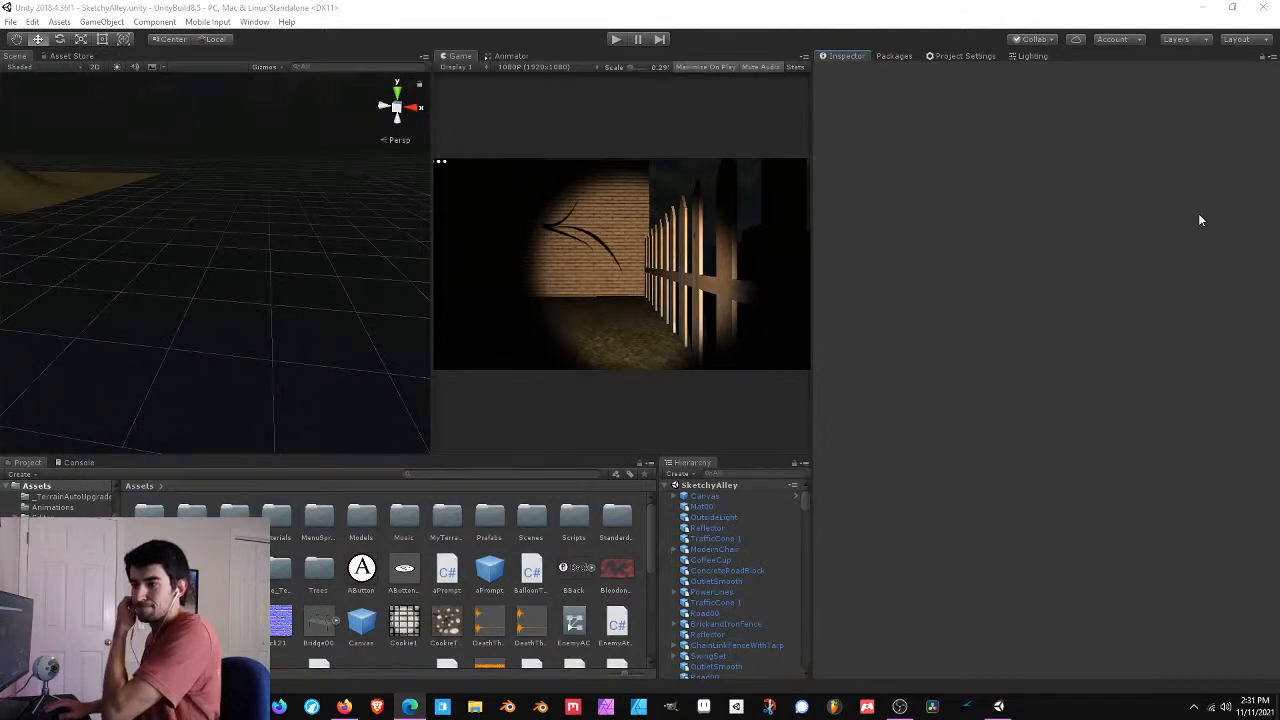
- Examine the town street in the SketchyAlley scene, looking along the road past the roadside signs and fences
right_click_drag(396, 225, 214, 325)
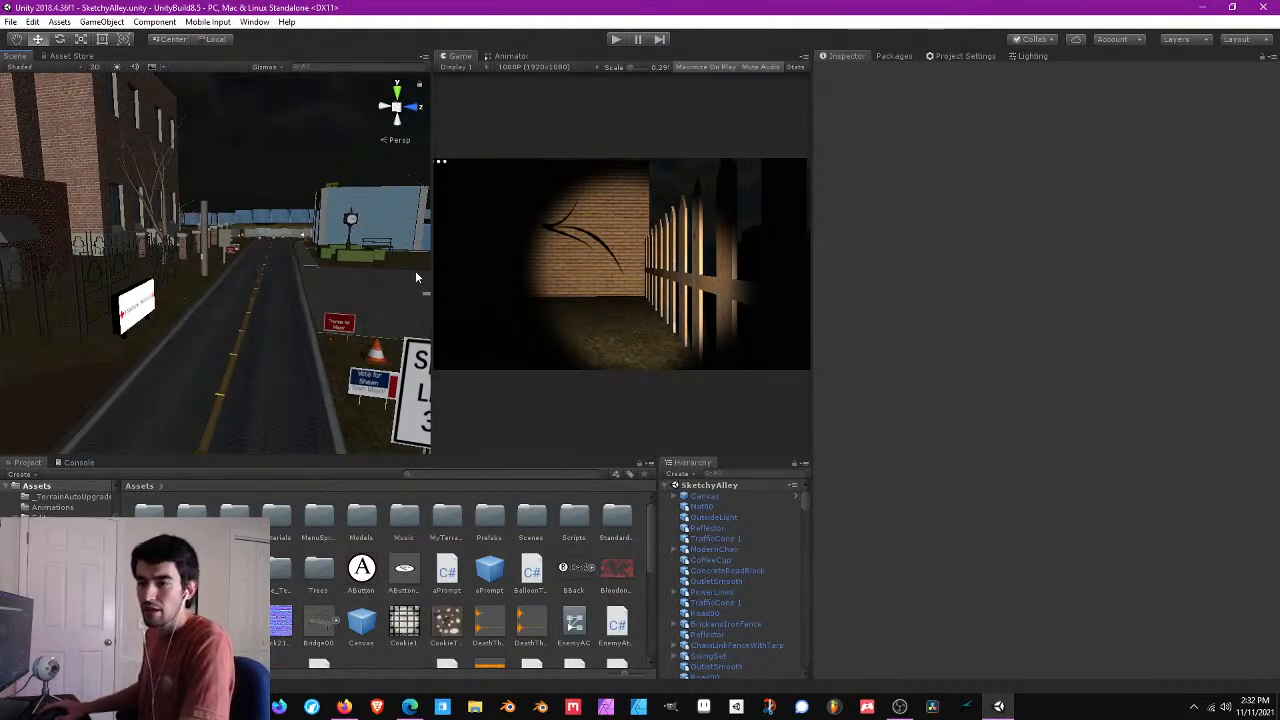
right_click_drag(316, 242, 293, 260)
key("w")
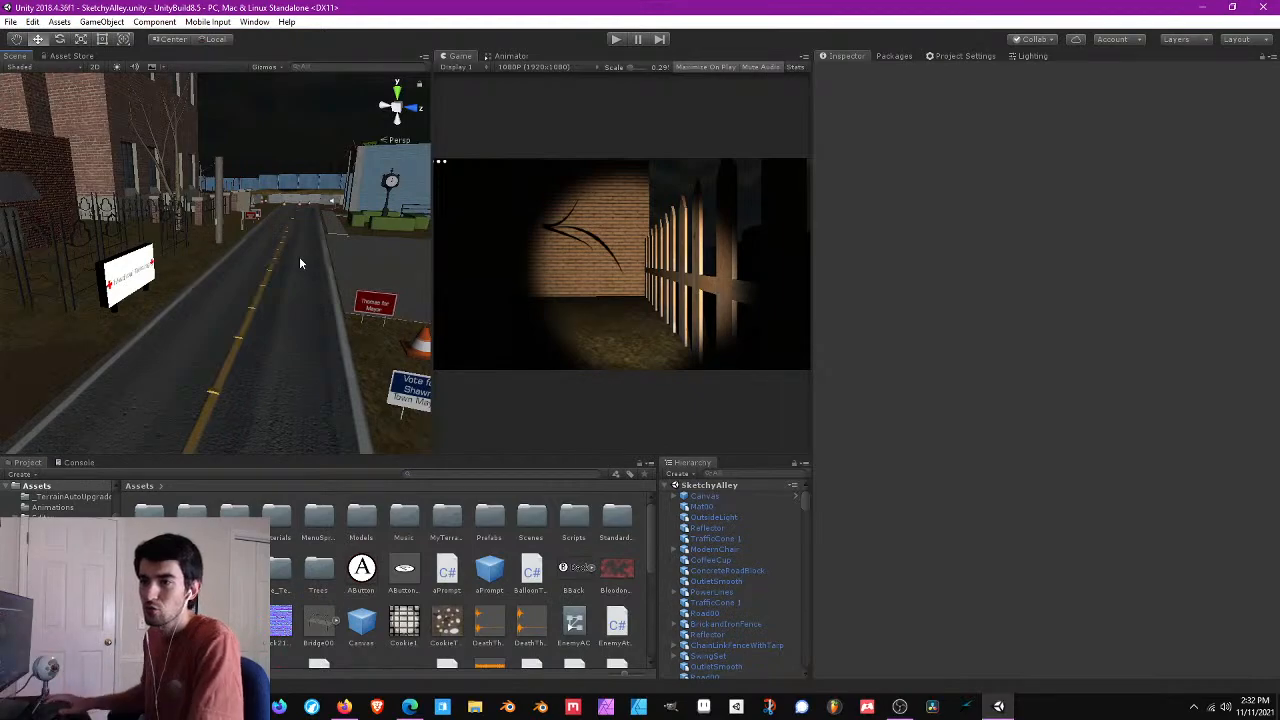
right_click_drag(326, 230, 400, 270)
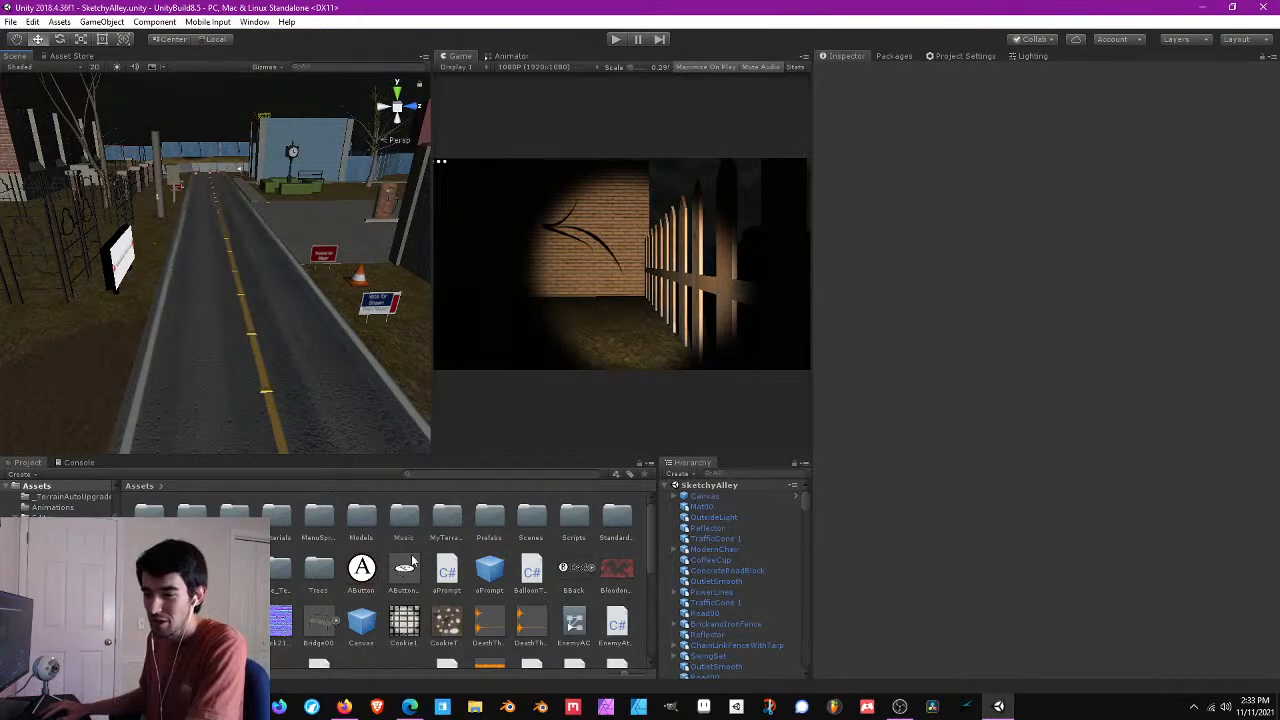
scroll(487, 595, "down", 1)
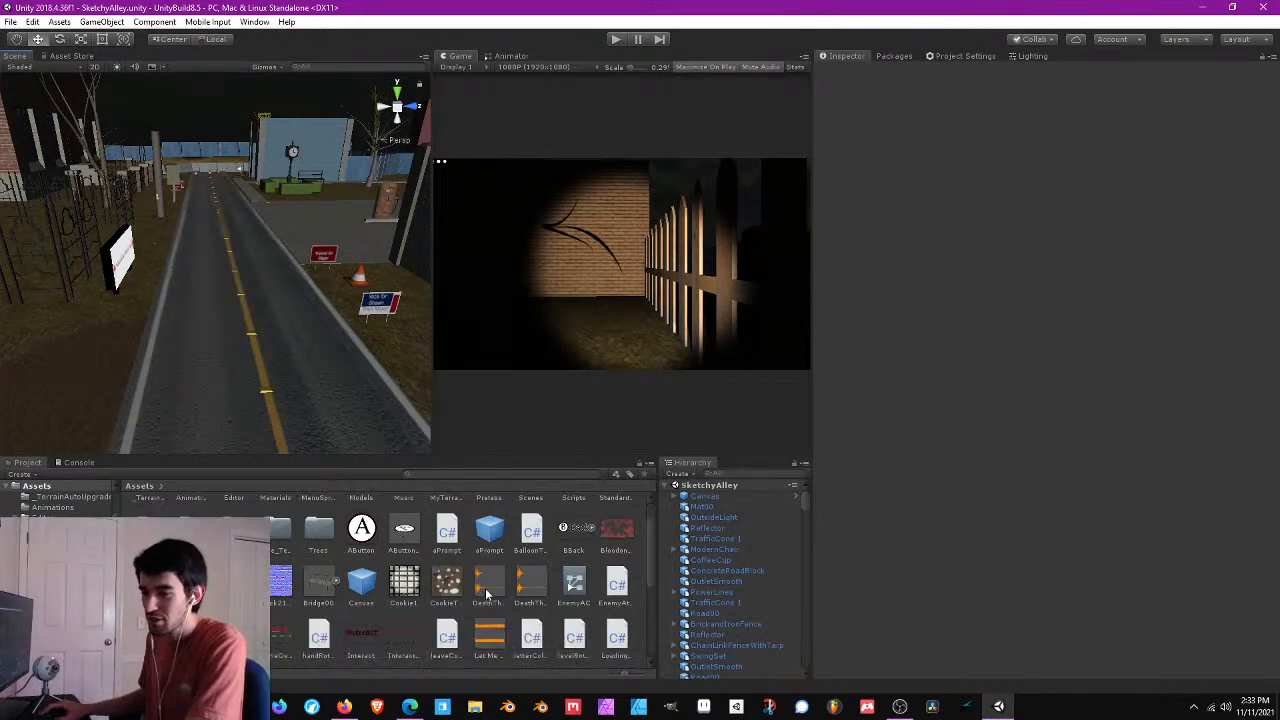
scroll(487, 595, "down", 2)
scroll(487, 595, "up", 3)
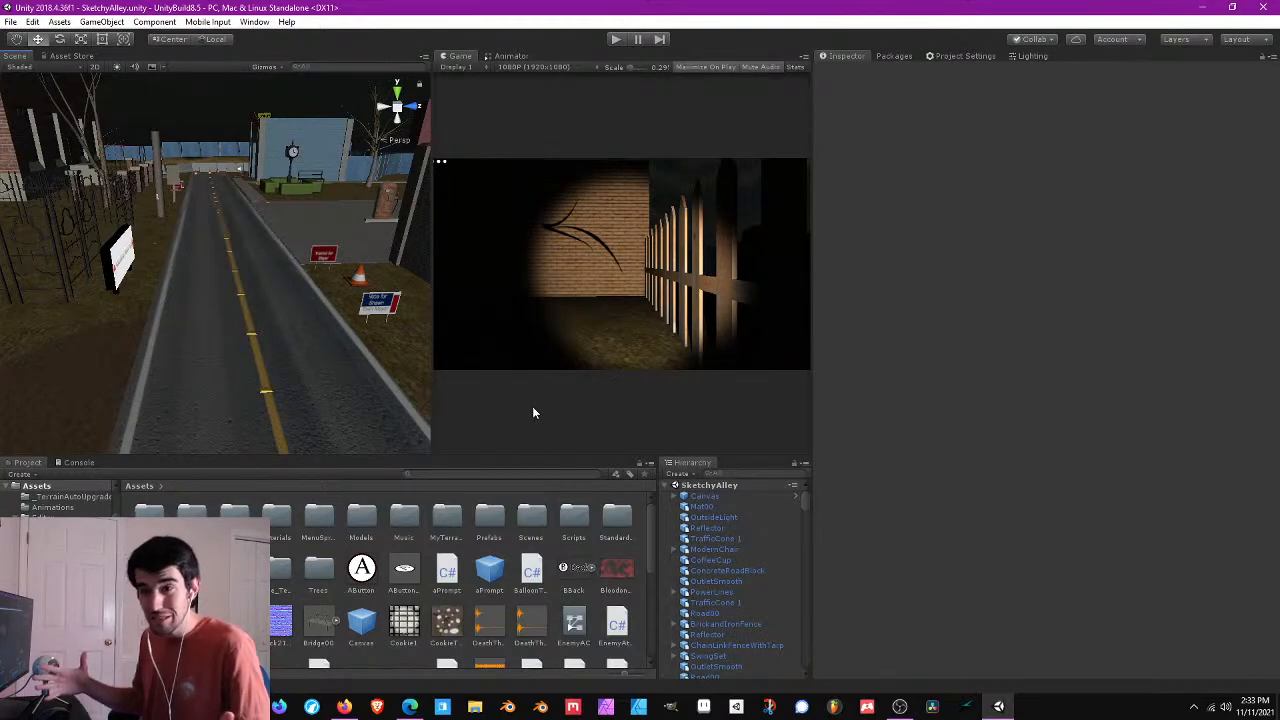
key("Up")
right_click_drag(396, 289, 152, 284)
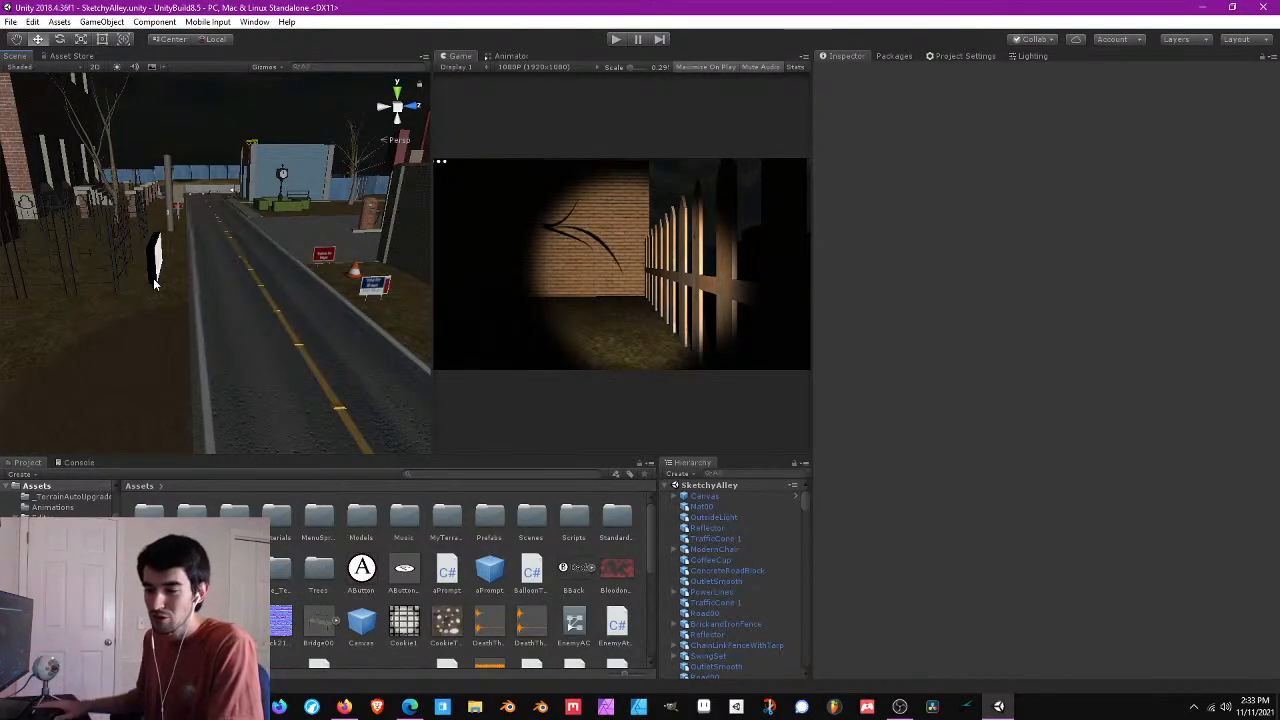
- Browse the project assets and the scene's object list, and inspect the BBack sprite's import settings
scroll(420, 540, "down", 3)
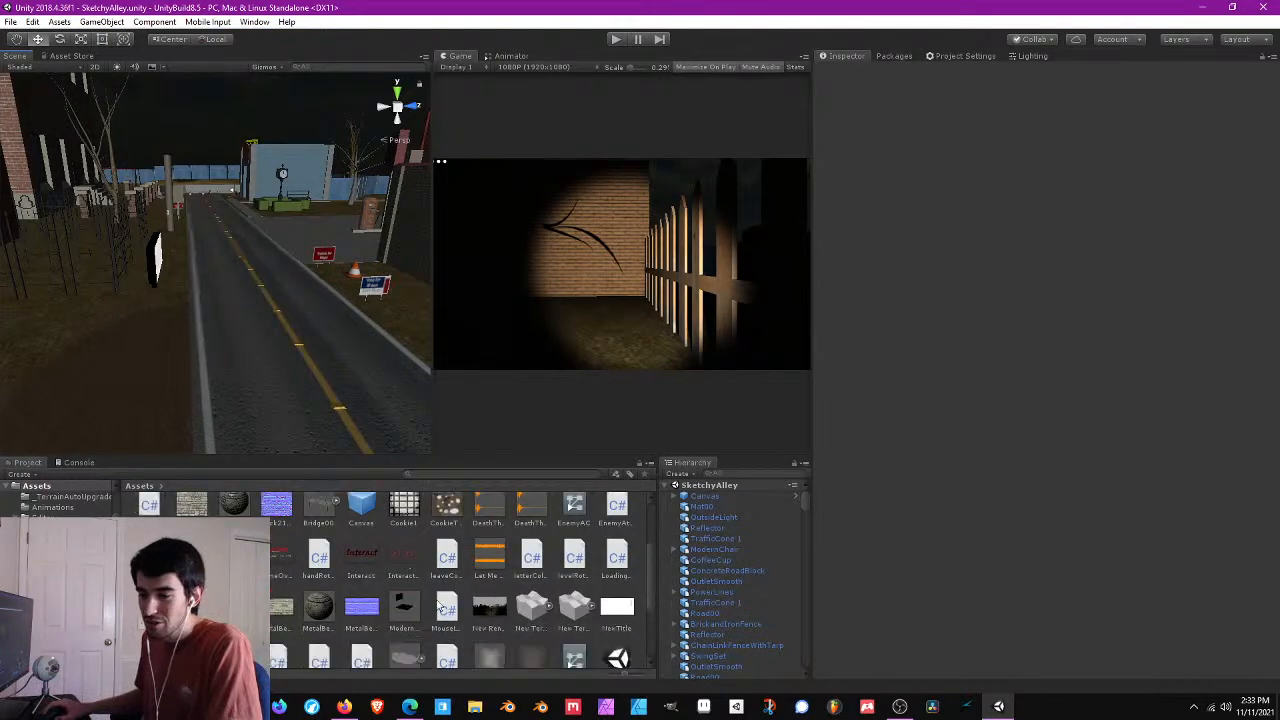
scroll(480, 560, "up", 3)
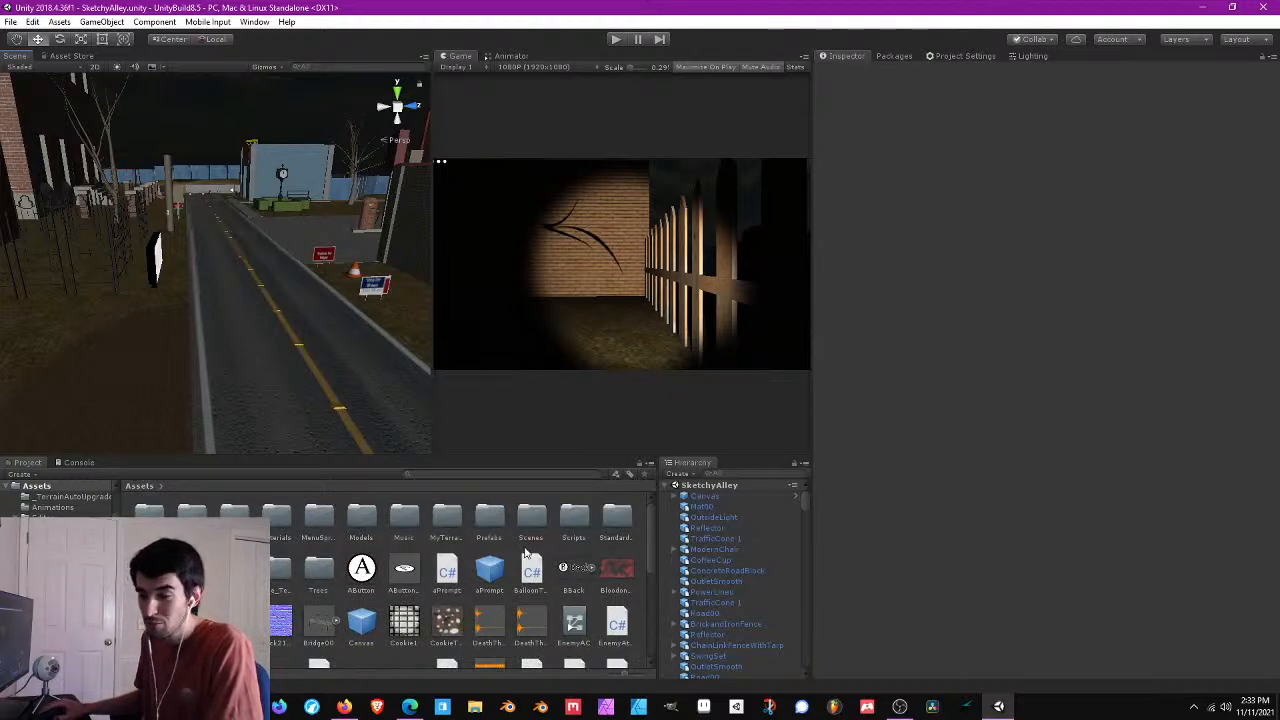
scroll(754, 570, "down", 5)
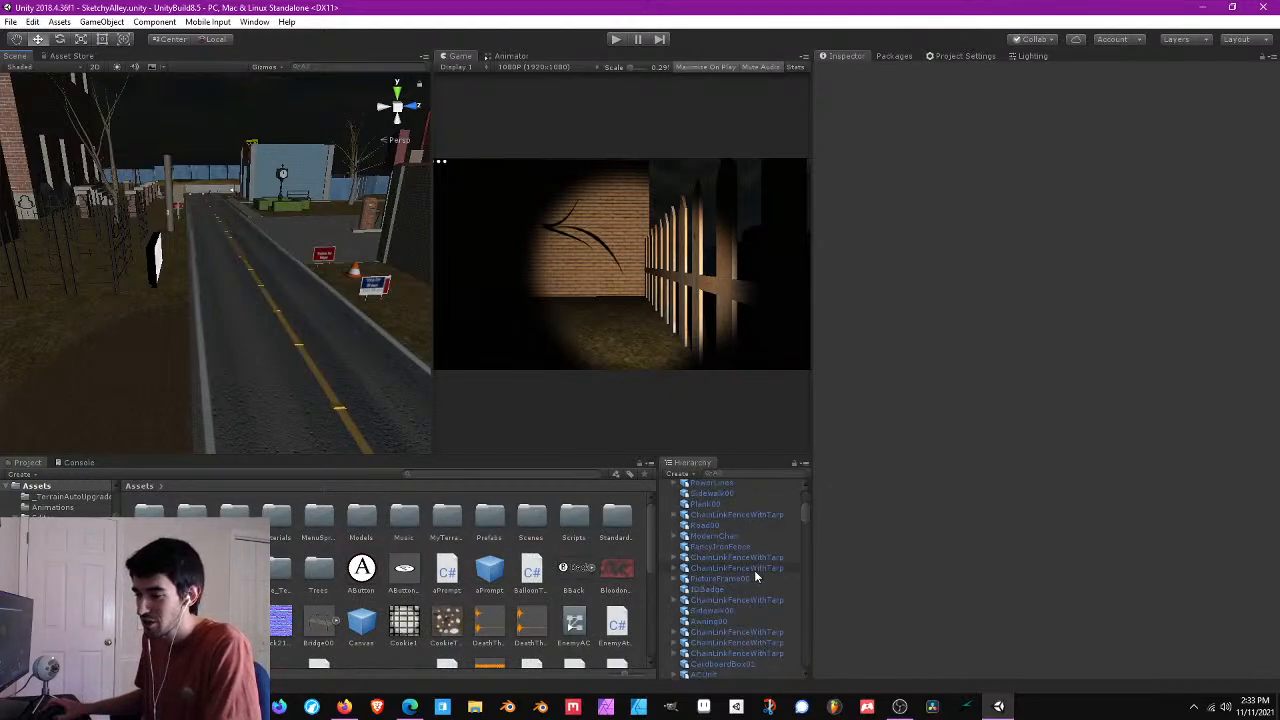
mouse_move(802, 524)
left_mouse_down()
mouse_move(814, 633)
mouse_move(804, 498)
left_mouse_up()
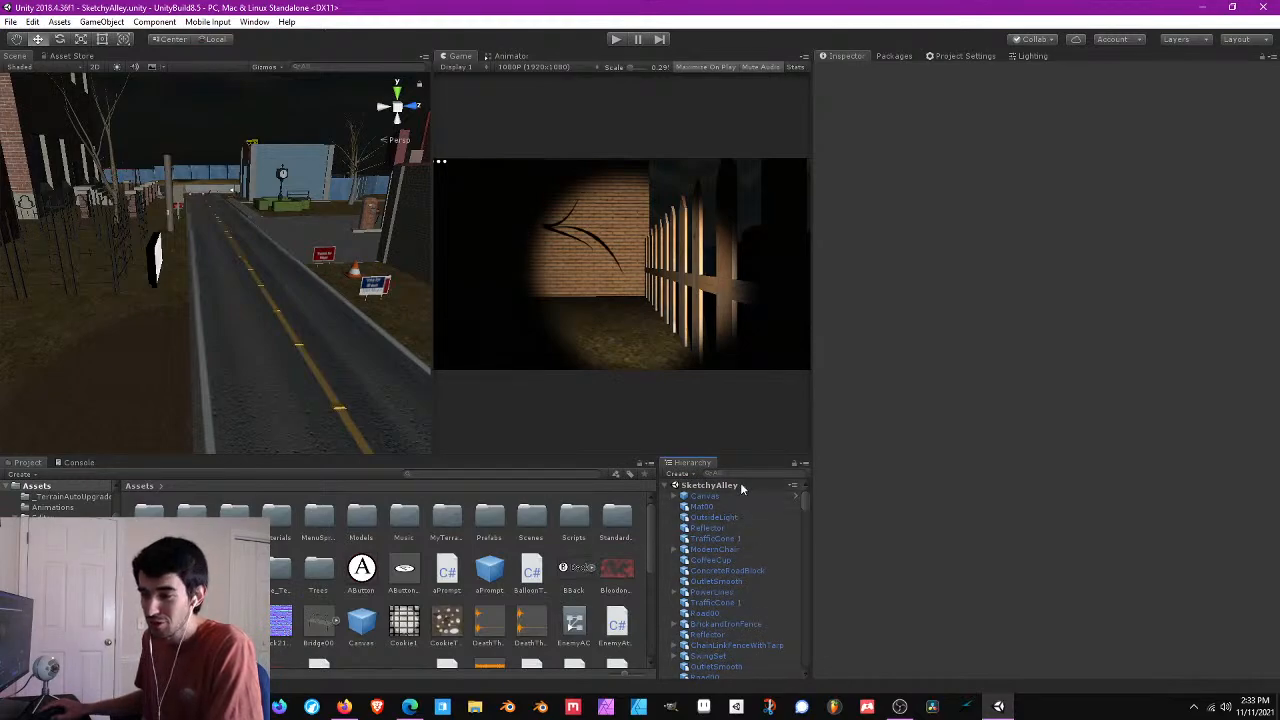
scroll(496, 627, "down", 1)
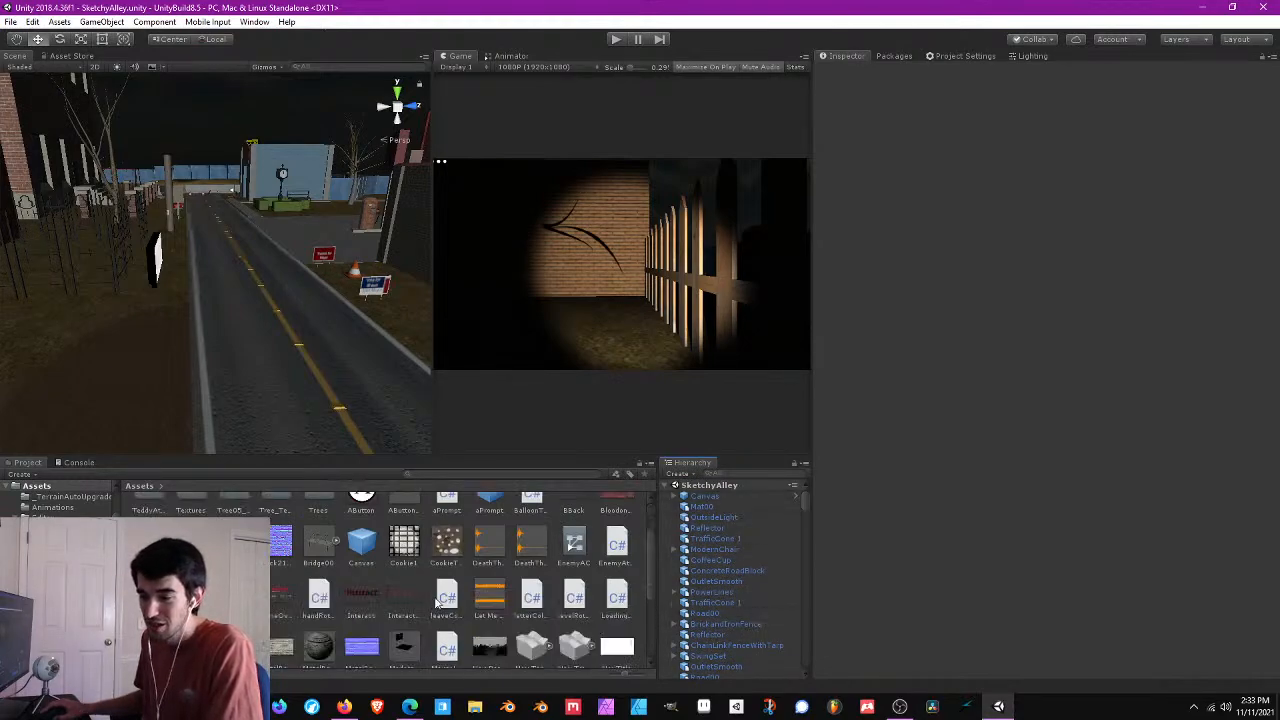
scroll(496, 627, "up", 1)
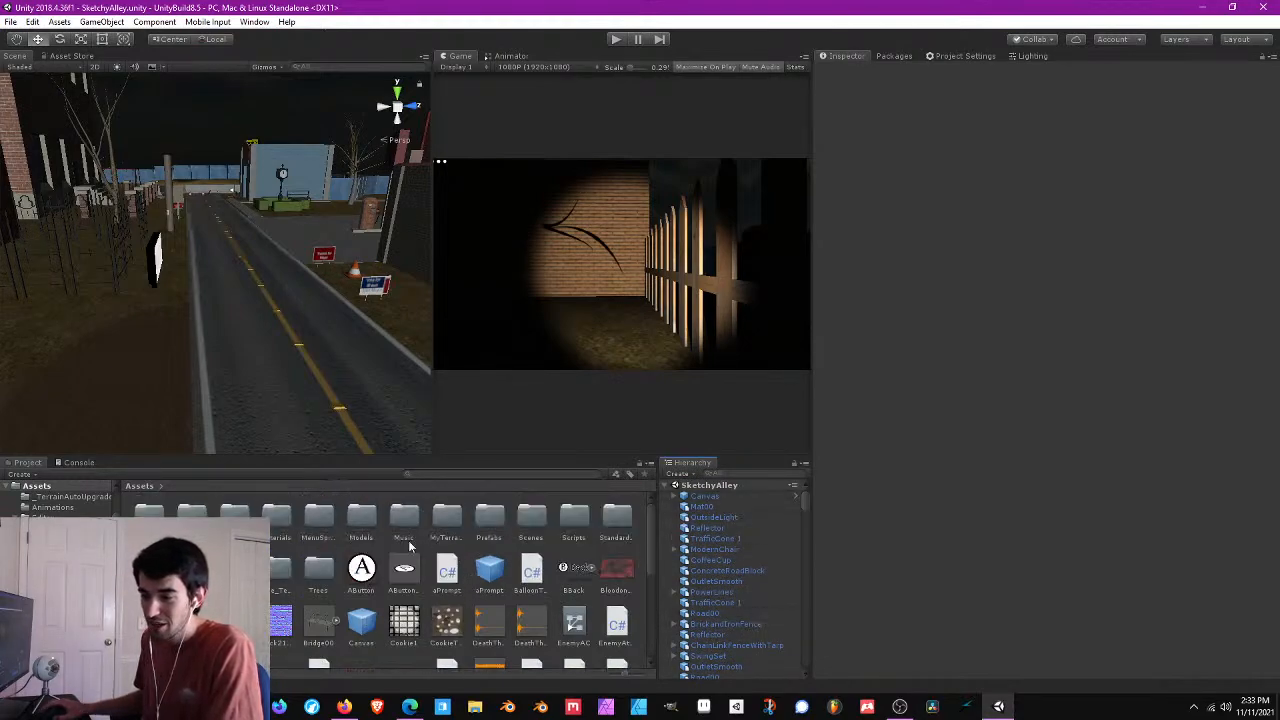
left_click(576, 569)
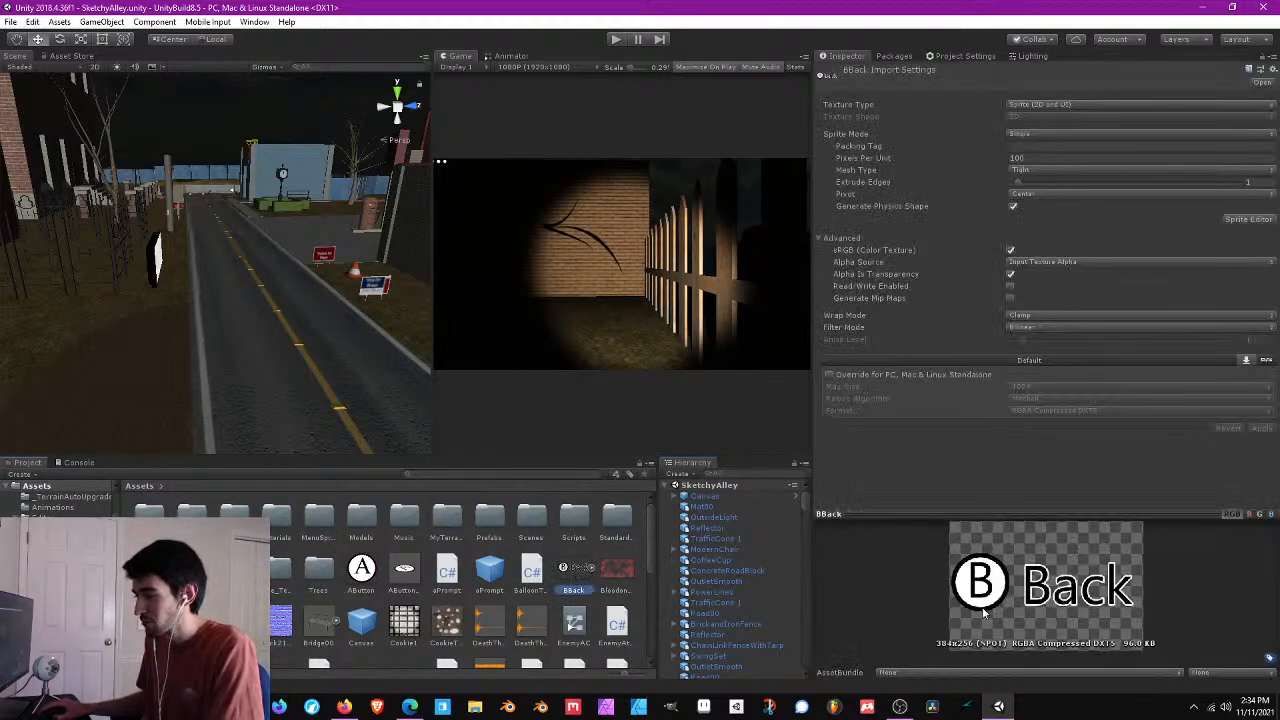
left_click(605, 552)
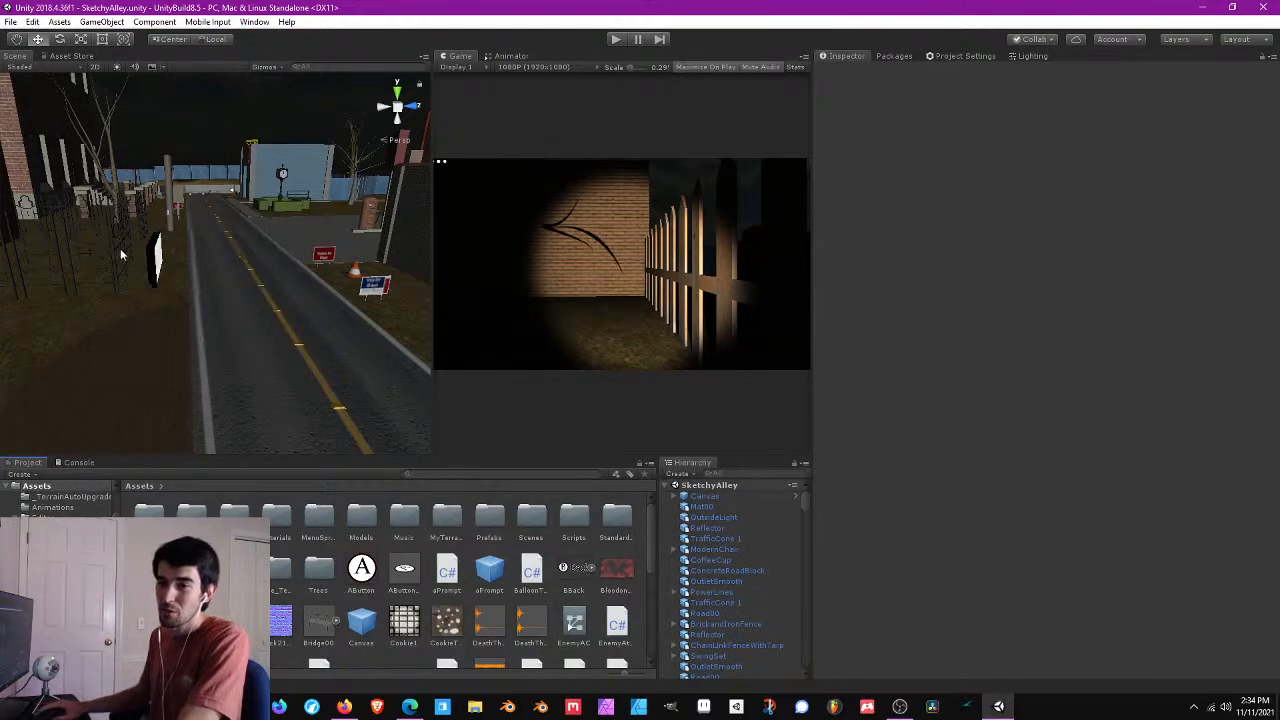
- Examine the Danny's Hole In the Wall building, the alley beside it and the fenced brick building along the road
right_click_drag(120, 255, 185, 155)
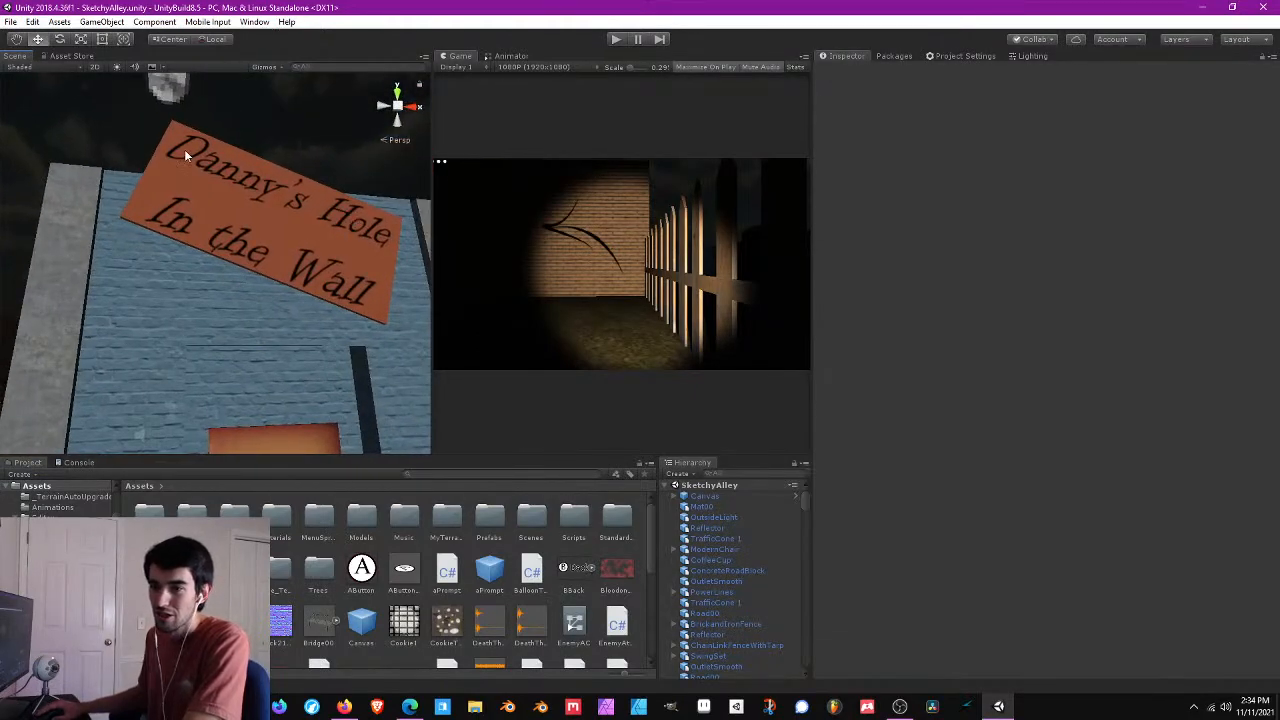
right_click_drag(342, 281, 288, 348)
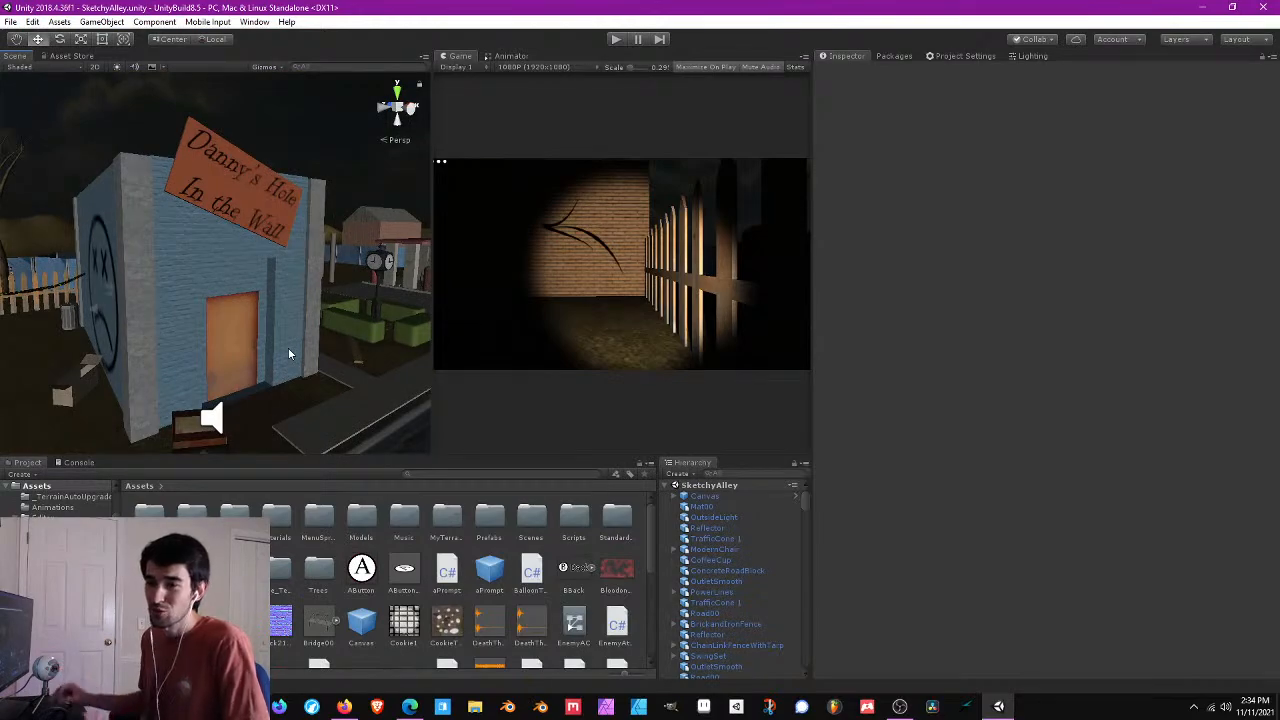
right_click_drag(288, 353, 308, 171)
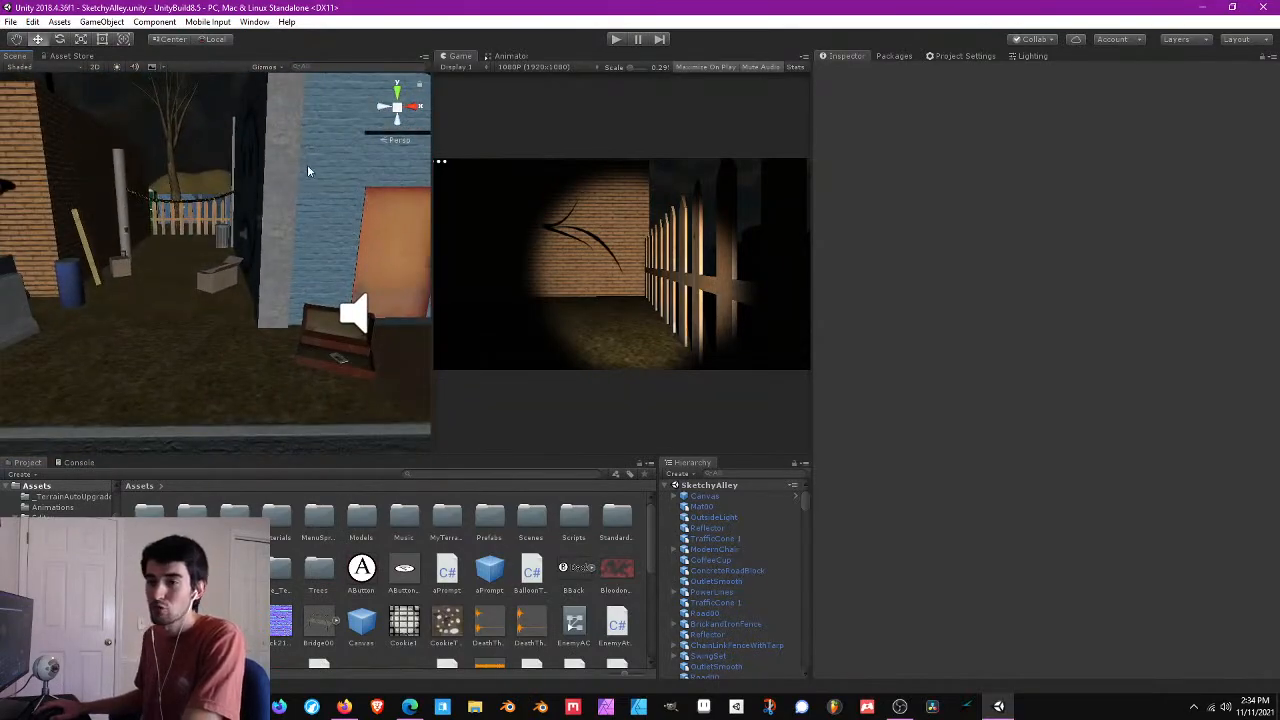
right_click_drag(286, 214, 199, 352)
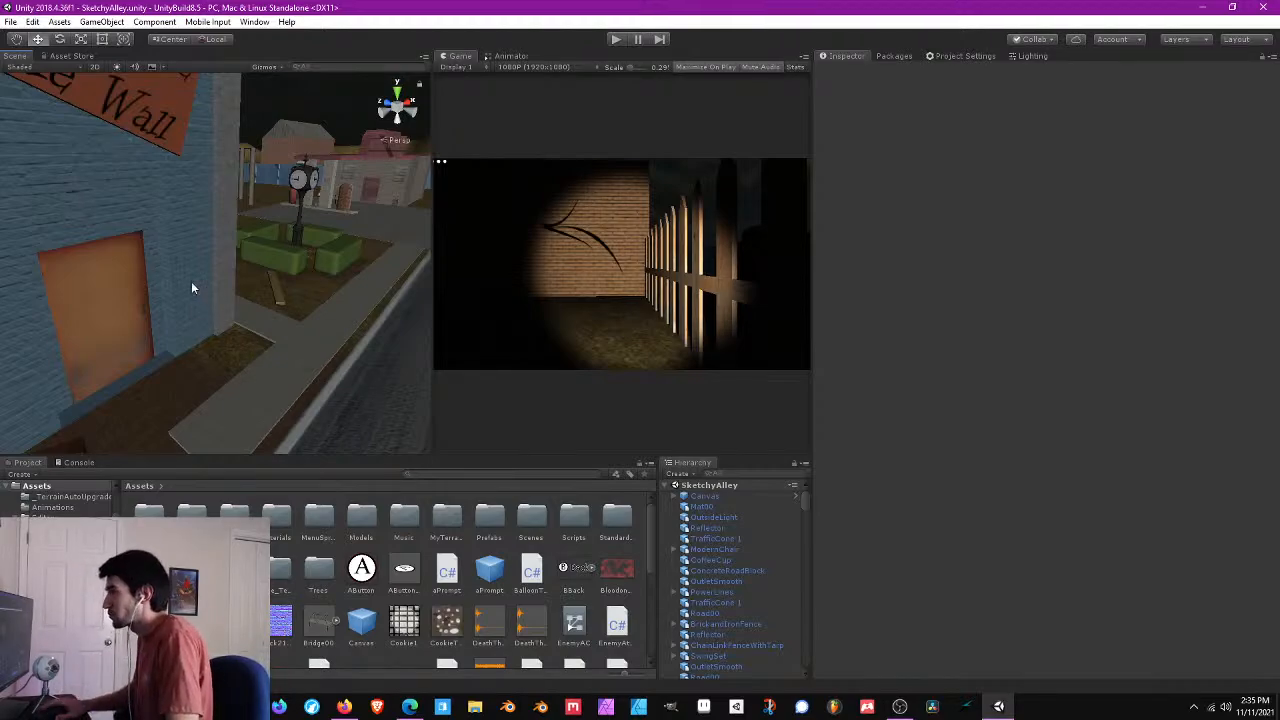
right_click_drag(260, 367, 270, 278)
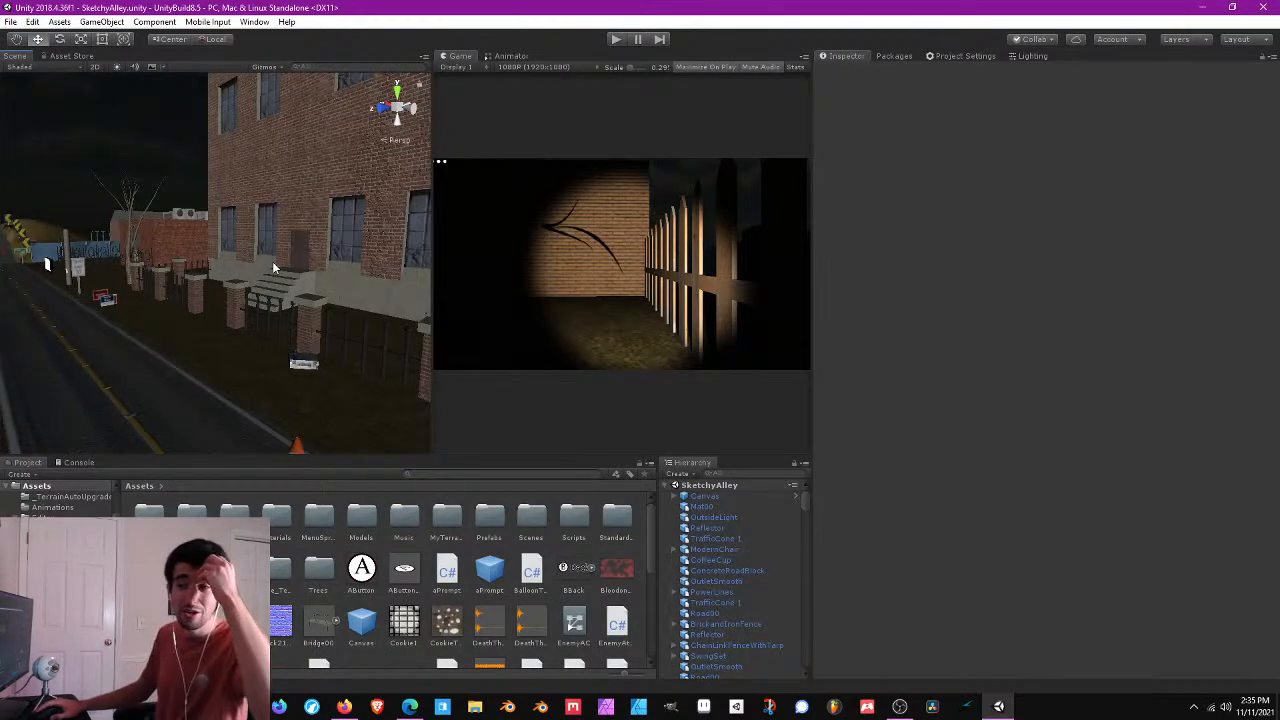
middle_click_drag(295, 226, 323, 270)
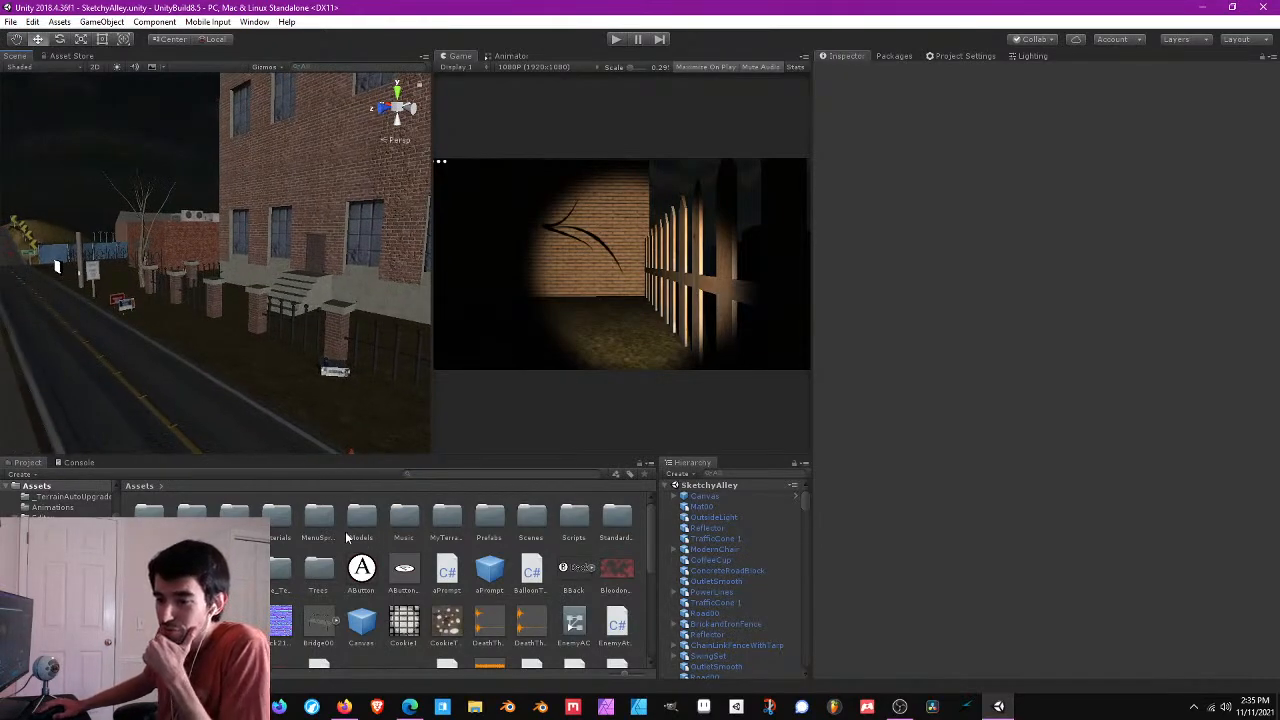
- Open the project's Scenes folder and examine the large brick building's front steps, door and windows up close
double_click(528, 528)
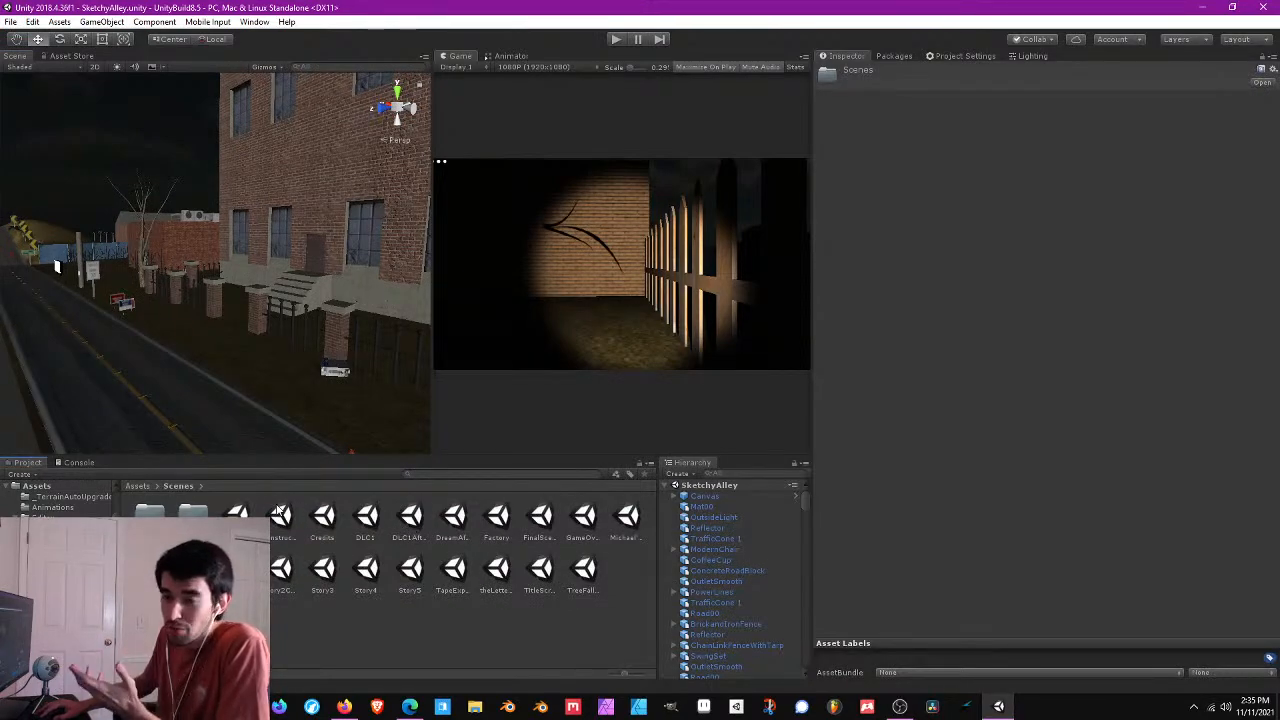
right_click_drag(57, 265, 348, 141)
key("w")
key("s")
key("w")
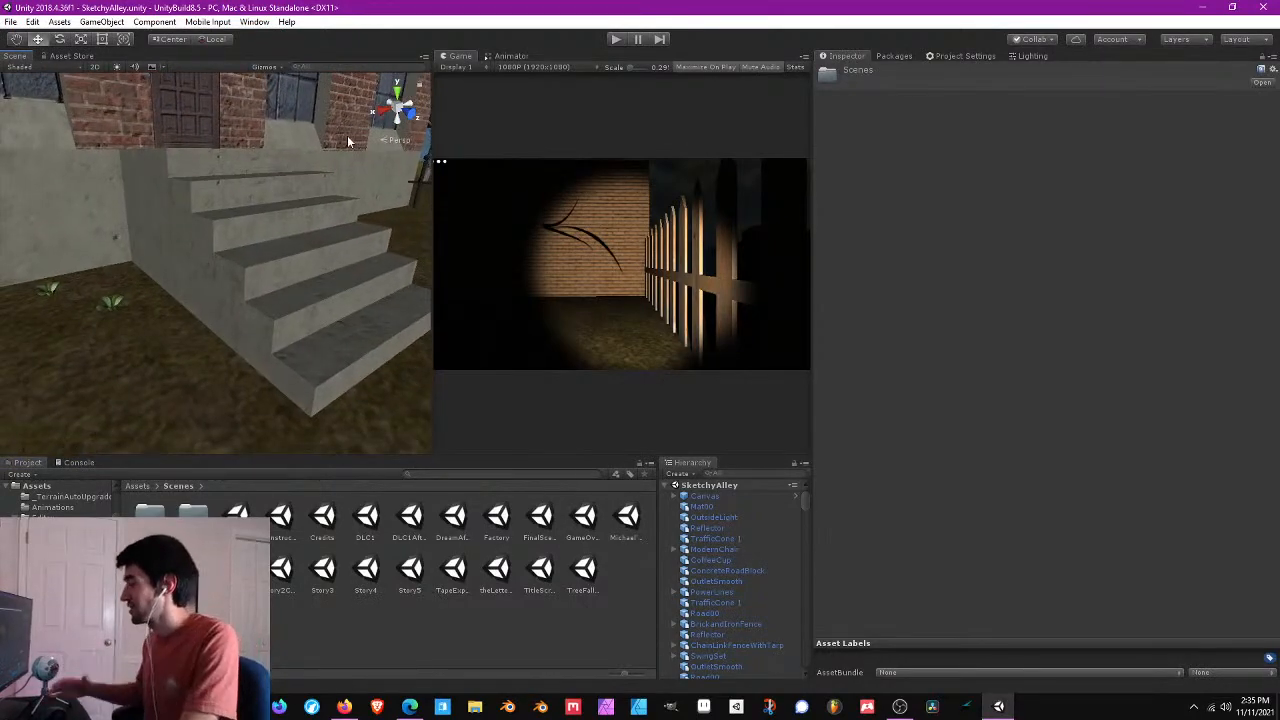
right_click_drag(358, 114, 274, 200)
right_click_drag(287, 287, 155, 203)
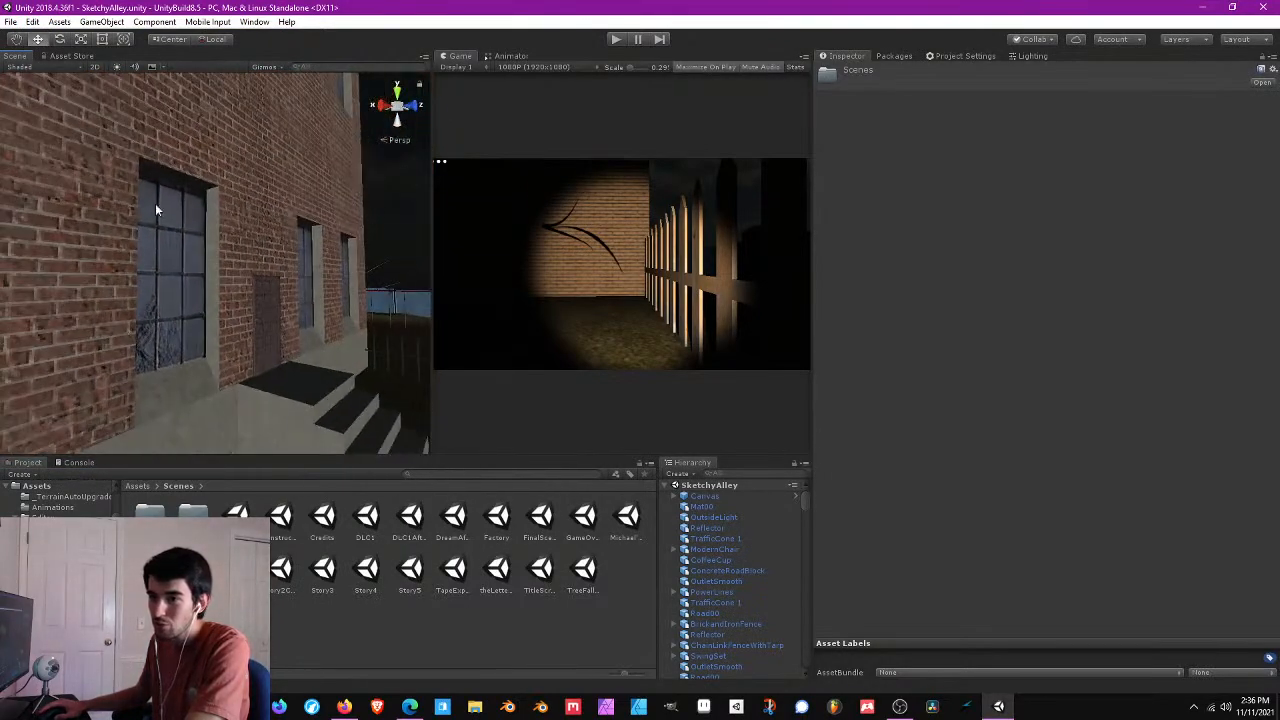
- Play-test the scene by walking the player forward along the dark road, and stop the test
left_click(620, 41)
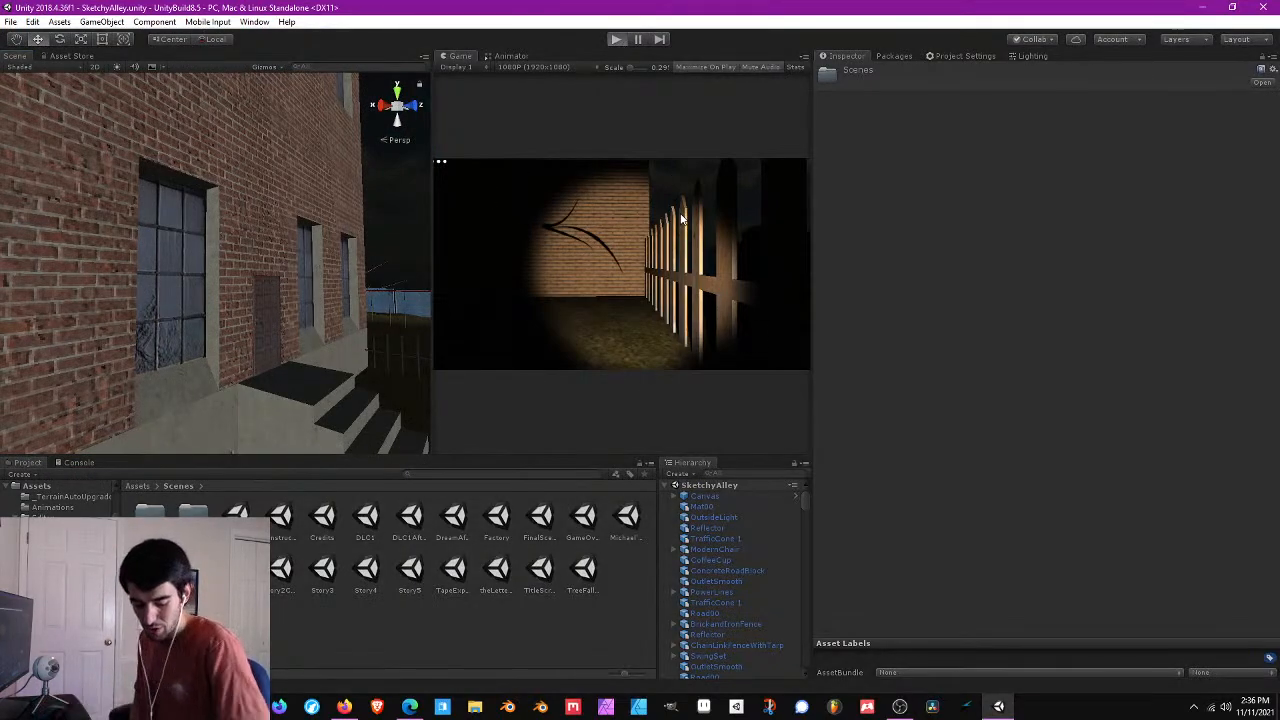
key("w")
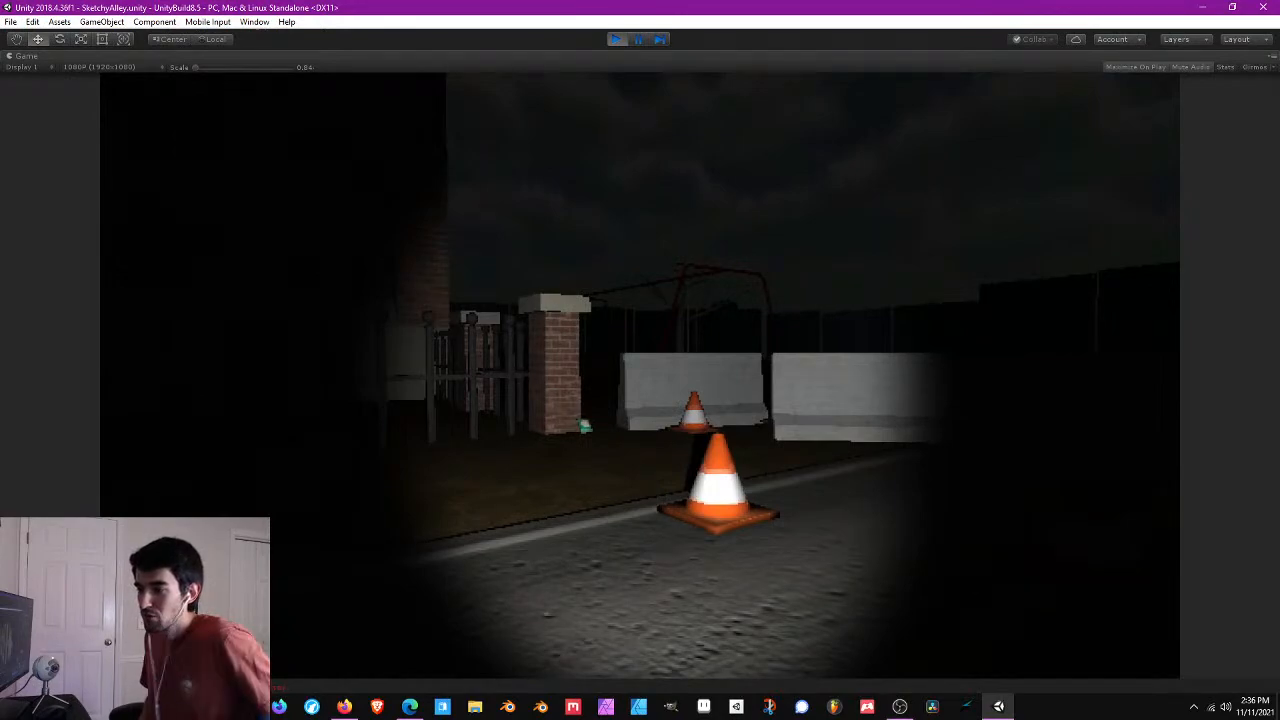
left_click(616, 39)
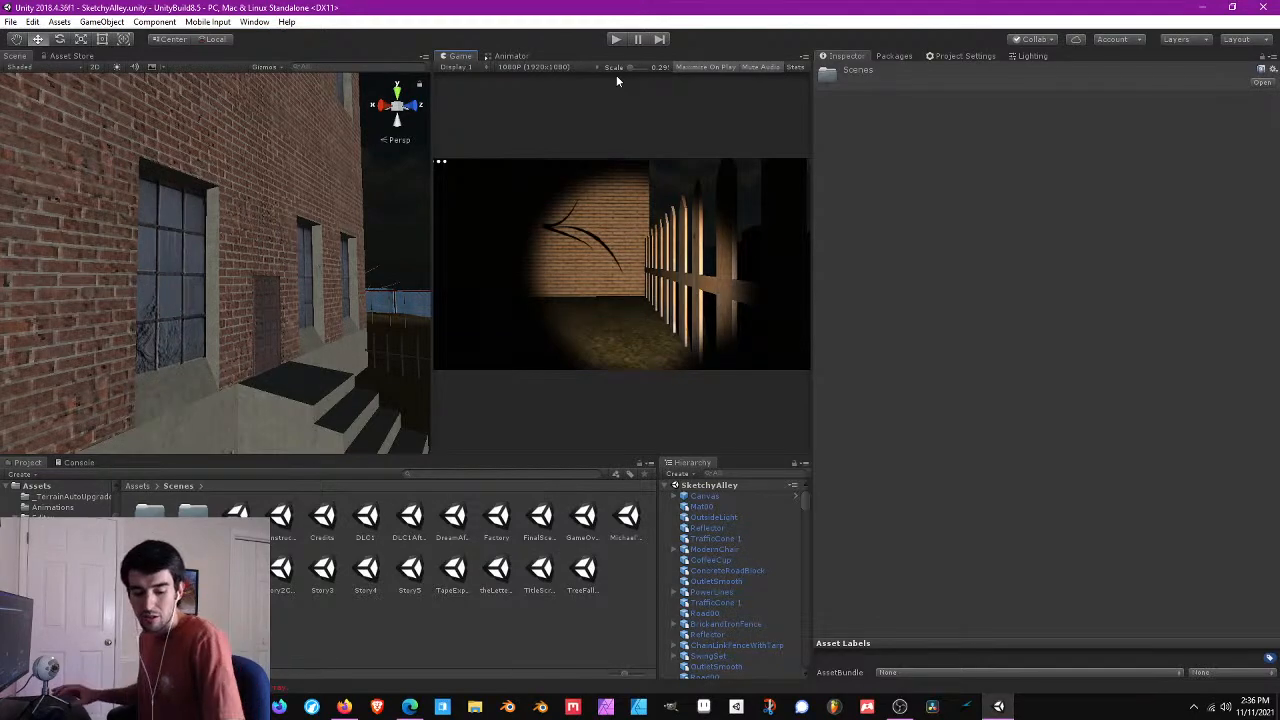
- Examine the alley between the Furniture store and the blue building, including the arrow and sad-face graffiti on the walls
right_click_drag(386, 110, 126, 204)
right_click_drag(208, 155, 279, 267)
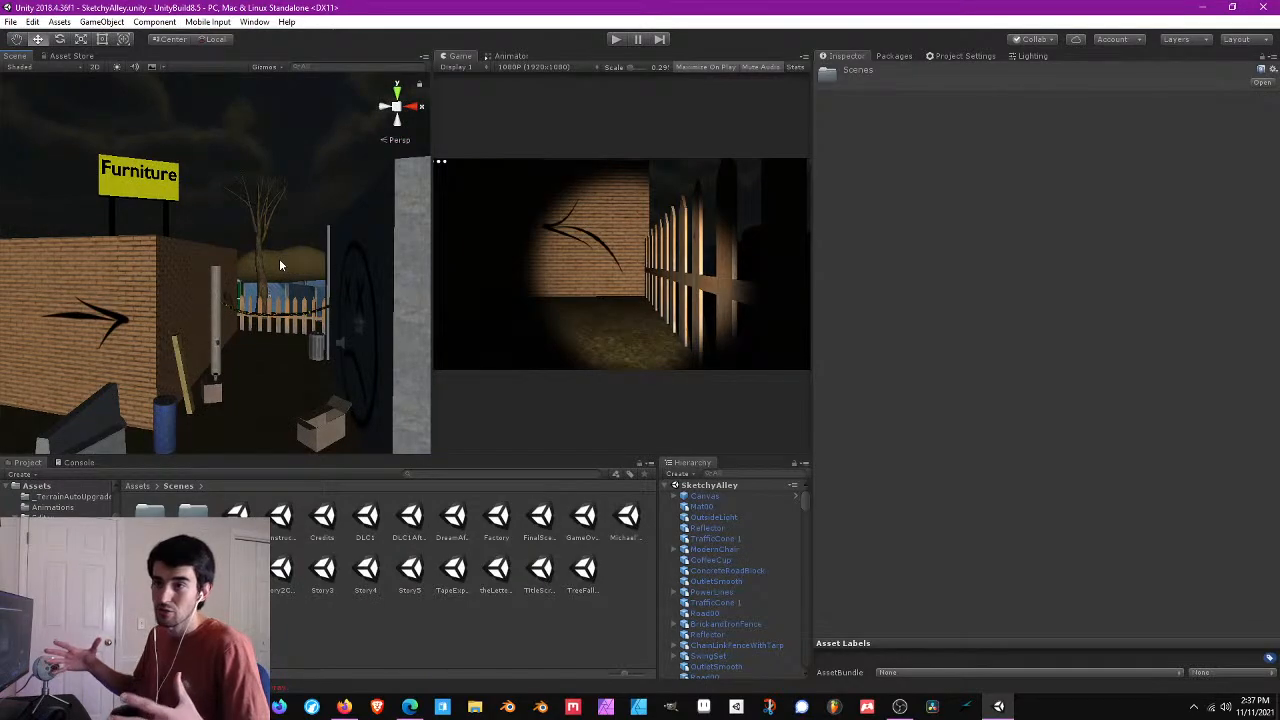
right_click_drag(328, 249, 305, 286)
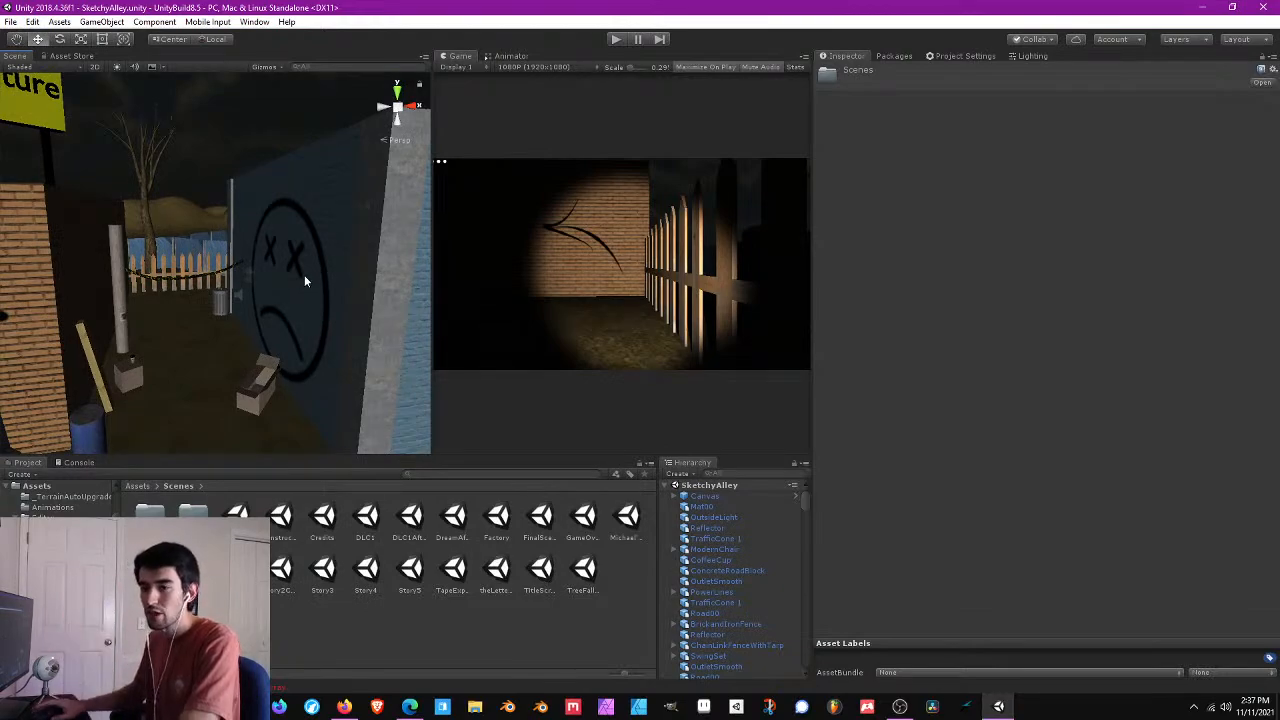
right_click_drag(304, 285, 278, 285)
right_click_drag(212, 369, 310, 372)
right_click_drag(342, 298, 298, 305)
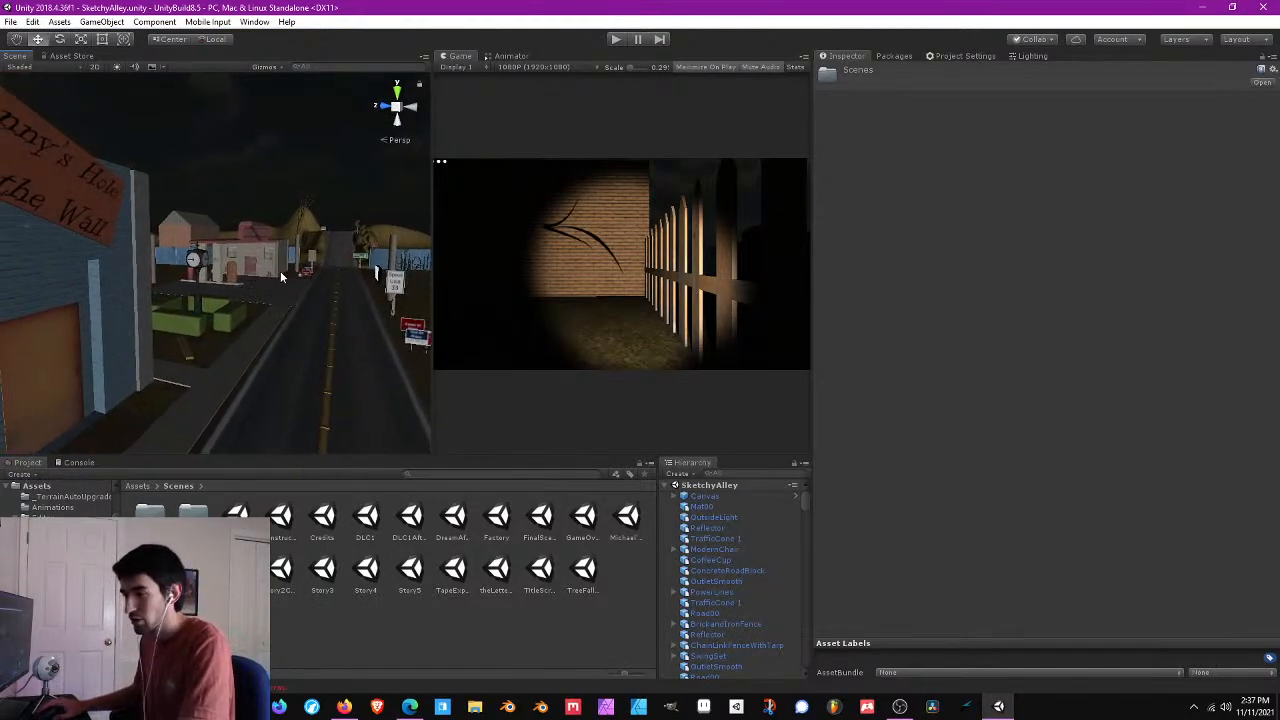
- Examine the brick wall with the glass-block window, the testing sign by the road and the concrete barriers near the swing sets
right_click_drag(280, 271, 114, 229)
right_click_drag(220, 231, 363, 258)
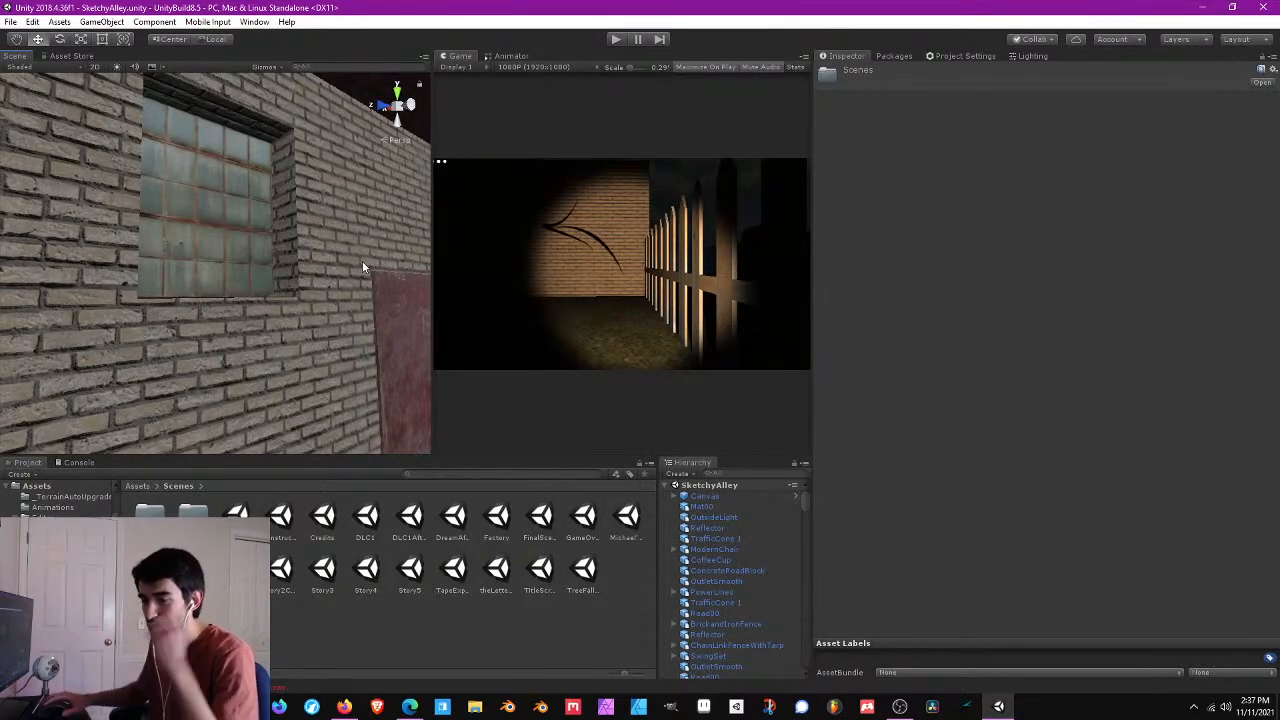
middle_click_drag(362, 266, 214, 313)
right_click_drag(239, 305, 232, 306)
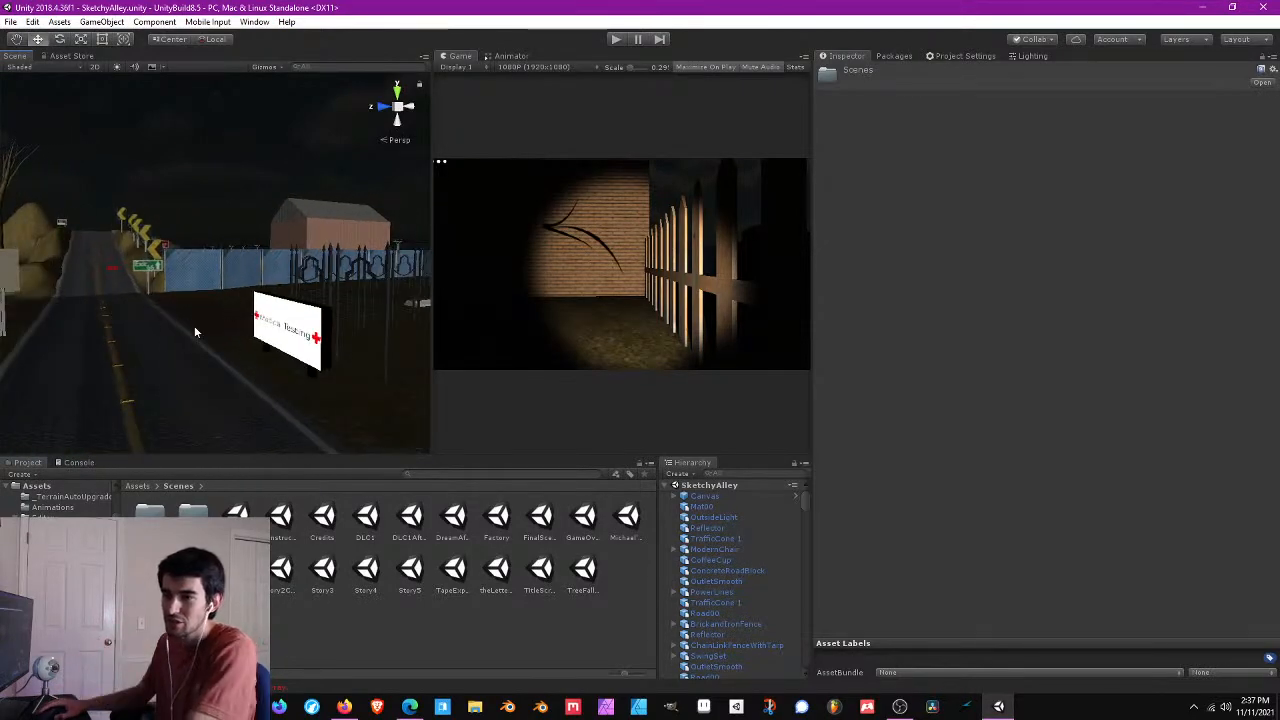
right_click_drag(194, 325, 271, 293)
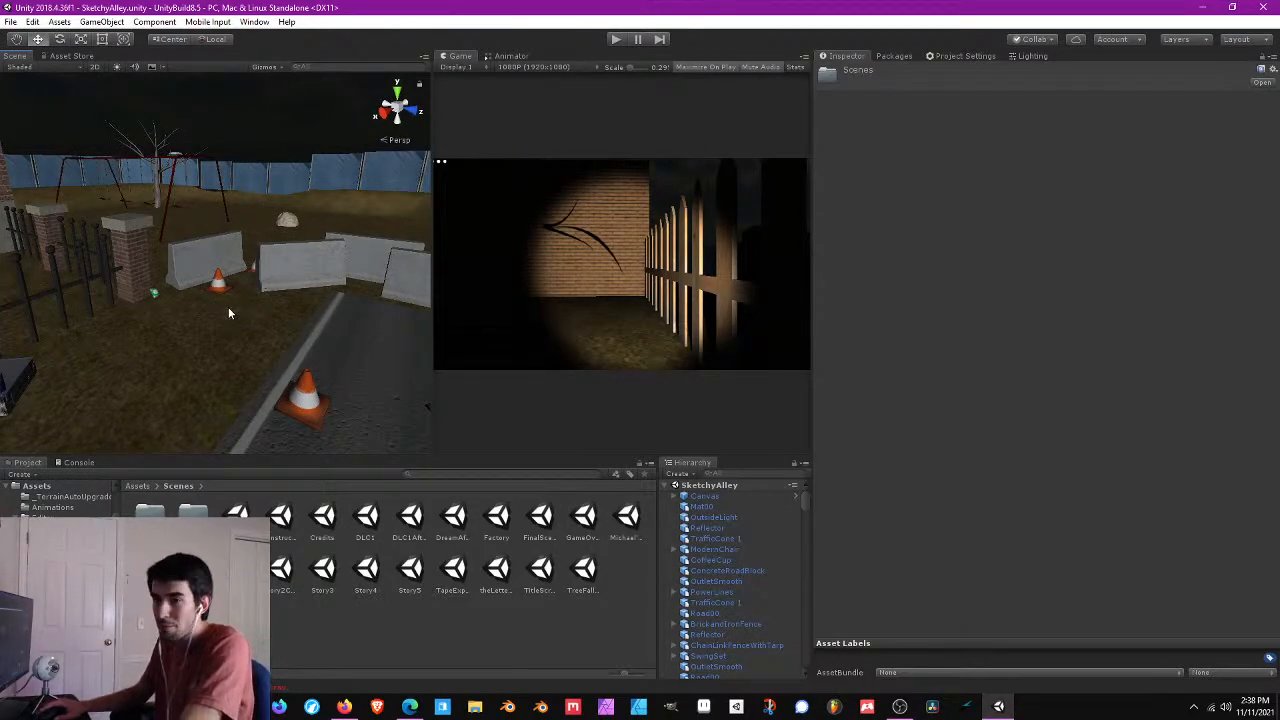
- Select the street clock post, frame it in the scene view and examine its faces from around it
mouse_move(228, 307)
right_mouse_down()
mouse_move(349, 328)
mouse_move(235, 300)
mouse_move(270, 282)
mouse_move(447, 316)
mouse_move(242, 281)
right_mouse_up()
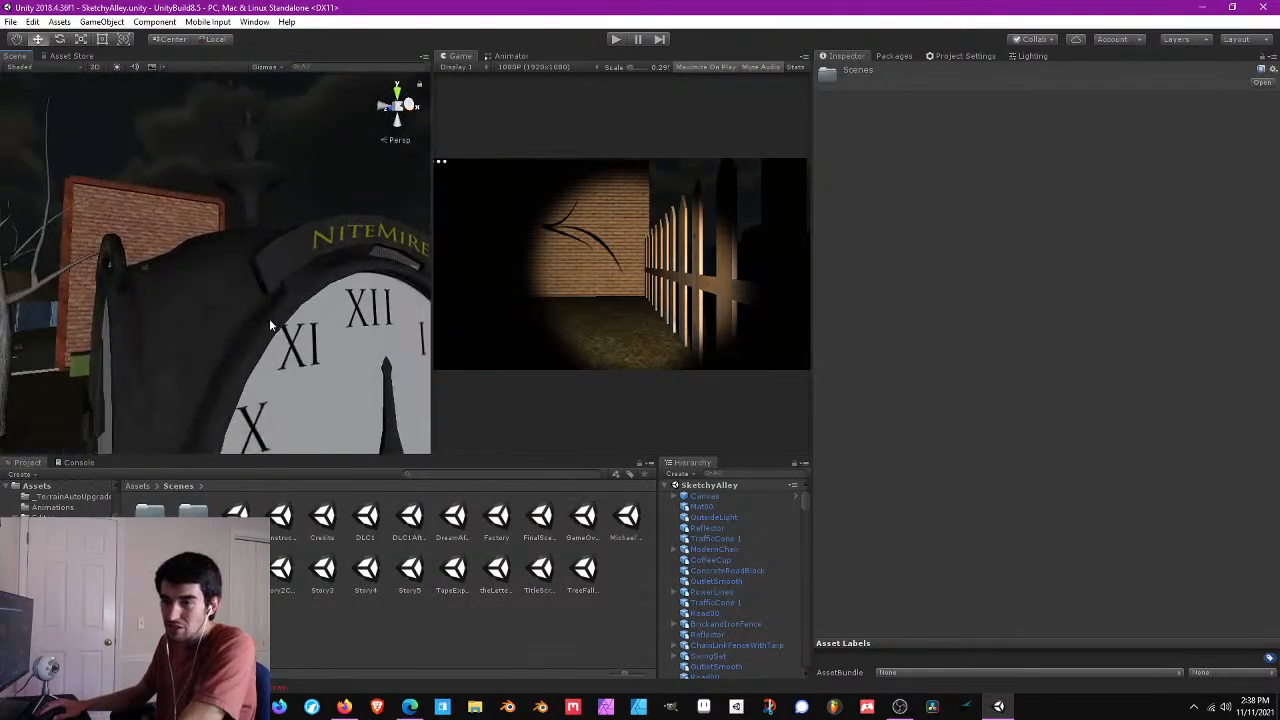
left_click(269, 325)
key("f")
left_click_drag(180, 367, 191, 332, "alt")
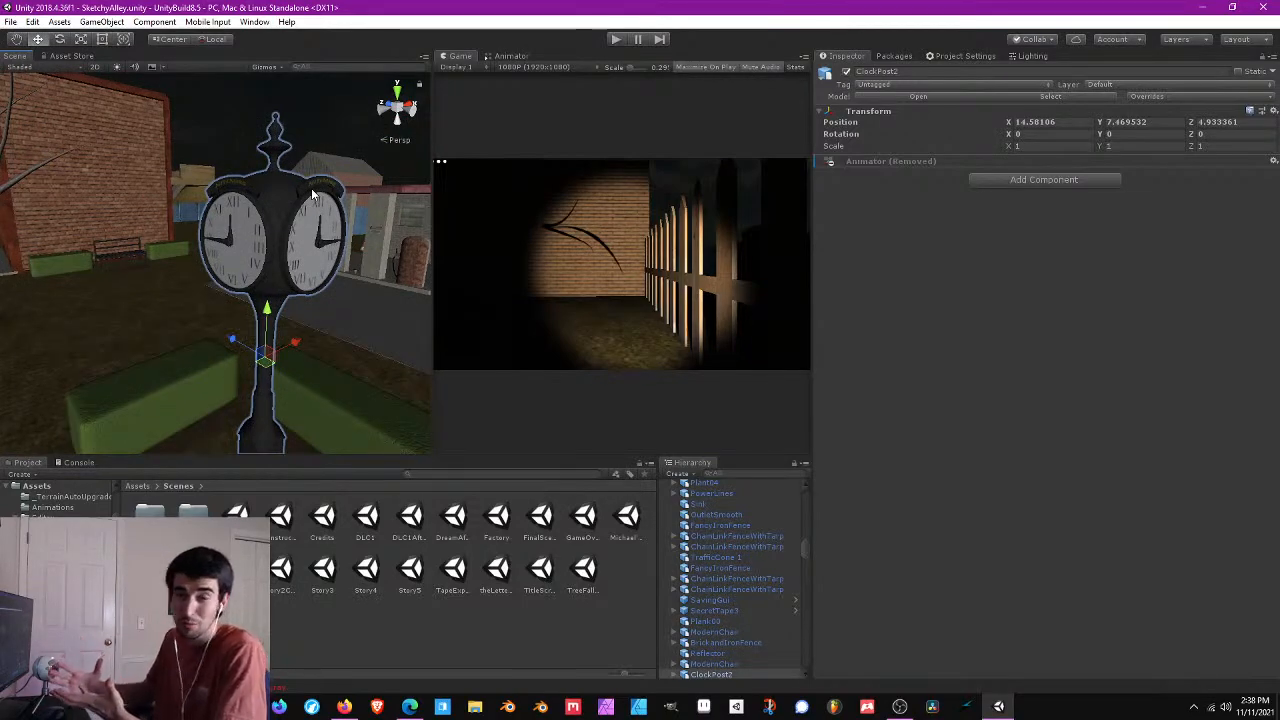
right_click_drag(306, 261, 284, 209, "alt")
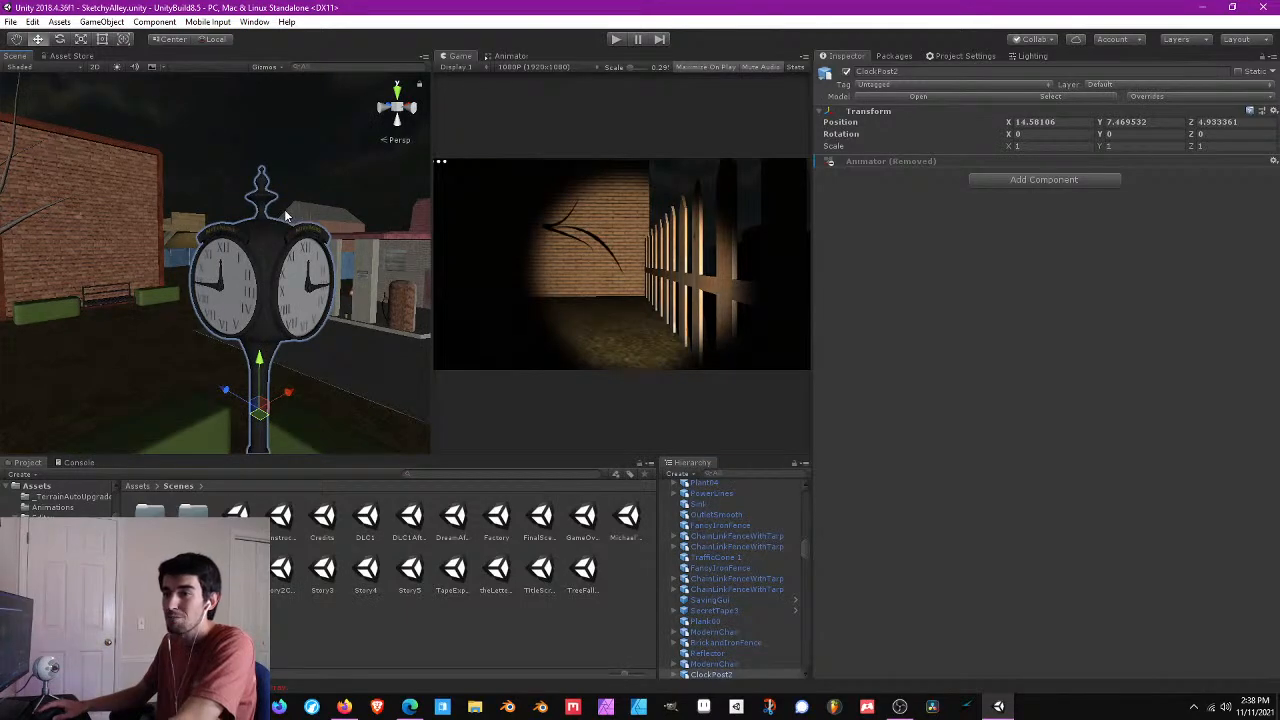
- Deselect the street clock and examine its surroundings, including the hedges, the gas station and the road beside them
left_click(226, 143)
right_click_drag(226, 143, 258, 180)
key("w")
key("s")
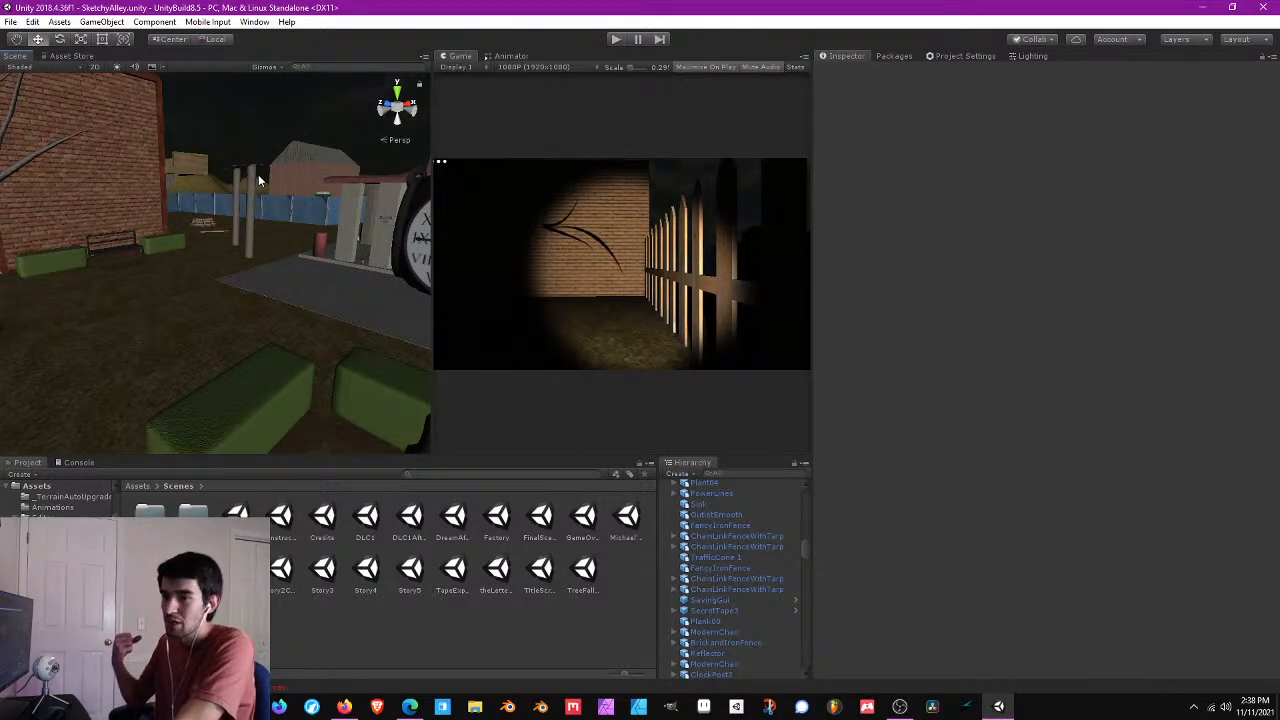
key("s")
right_click_drag(260, 192, 337, 197)
key("w")
key("s")
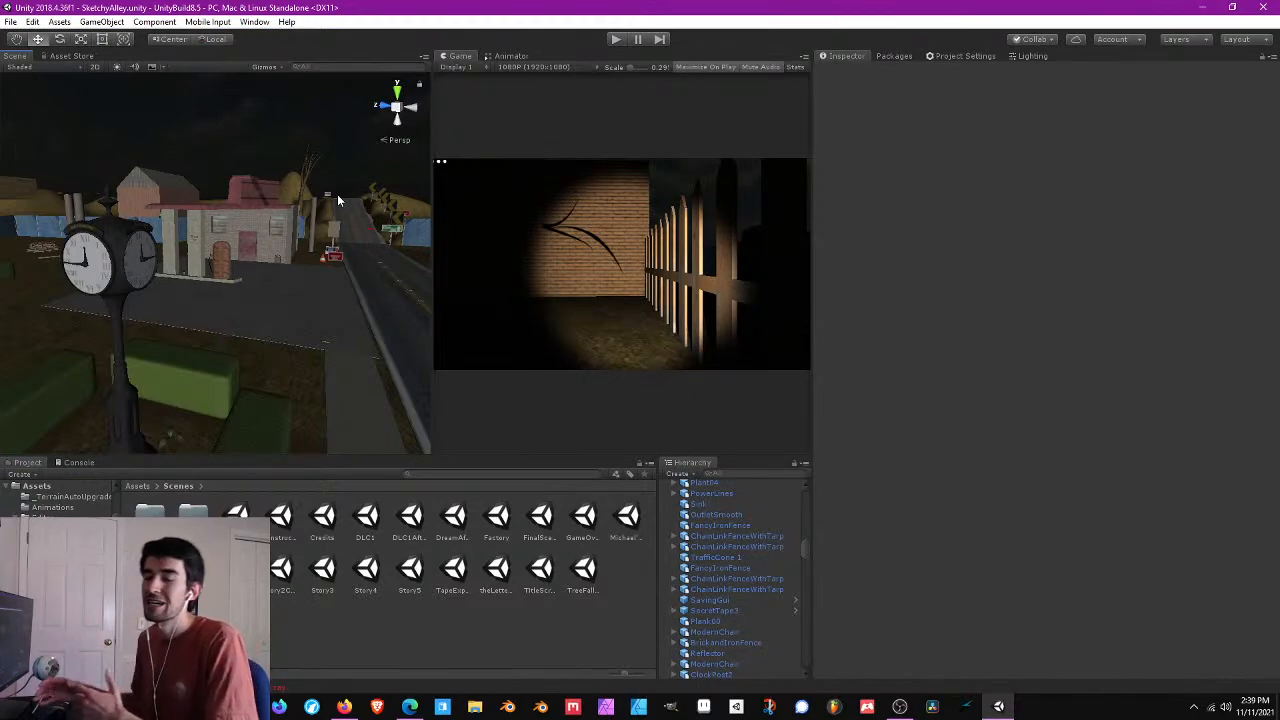
- Approach the gas station and select the rusted pump to examine its shape and texture
right_click_drag(337, 194, 318, 263)
key("w")
middle_click_drag(319, 264, 276, 203)
left_click(276, 203)
right_click_drag(276, 203, 191, 214)
left_click(205, 207)
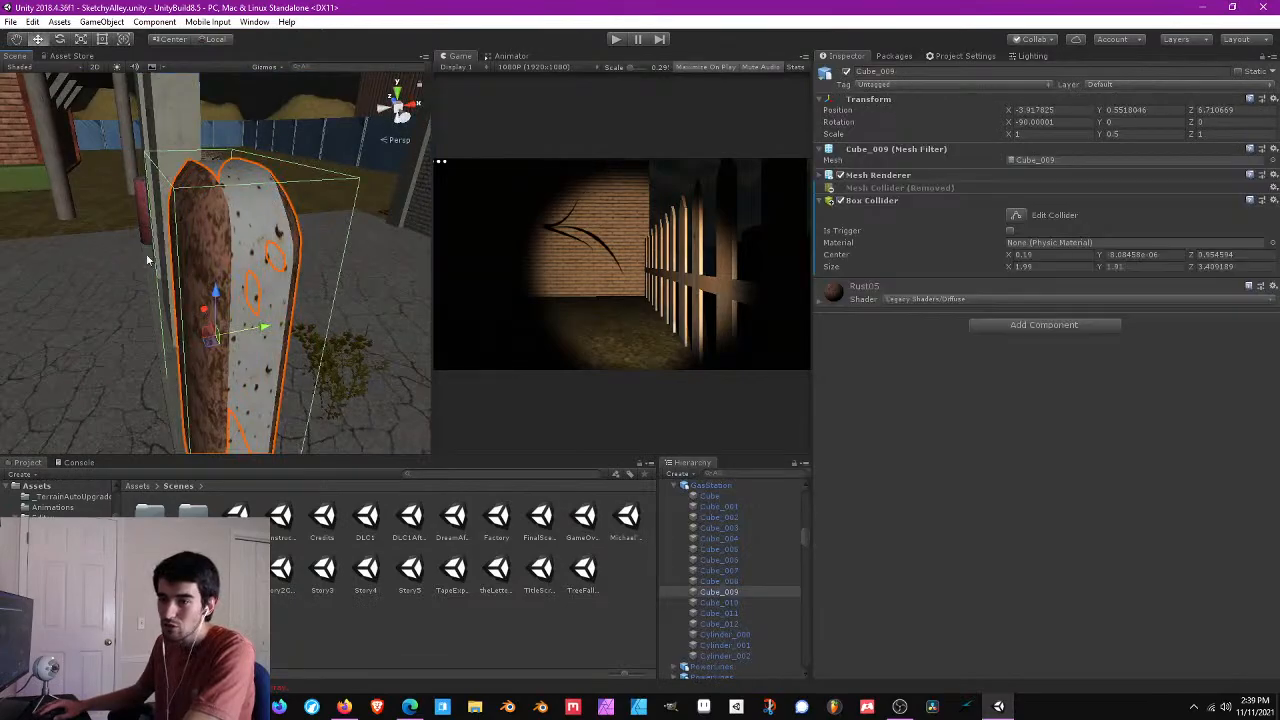
- Examine the danger sign about flammable gas on the gas station's concrete pillar up close
right_click_drag(146, 253, 294, 246)
key("s")
key("w")
right_click_drag(378, 232, 283, 270)
left_click(330, 185)
scroll(287, 271, "up", 2)
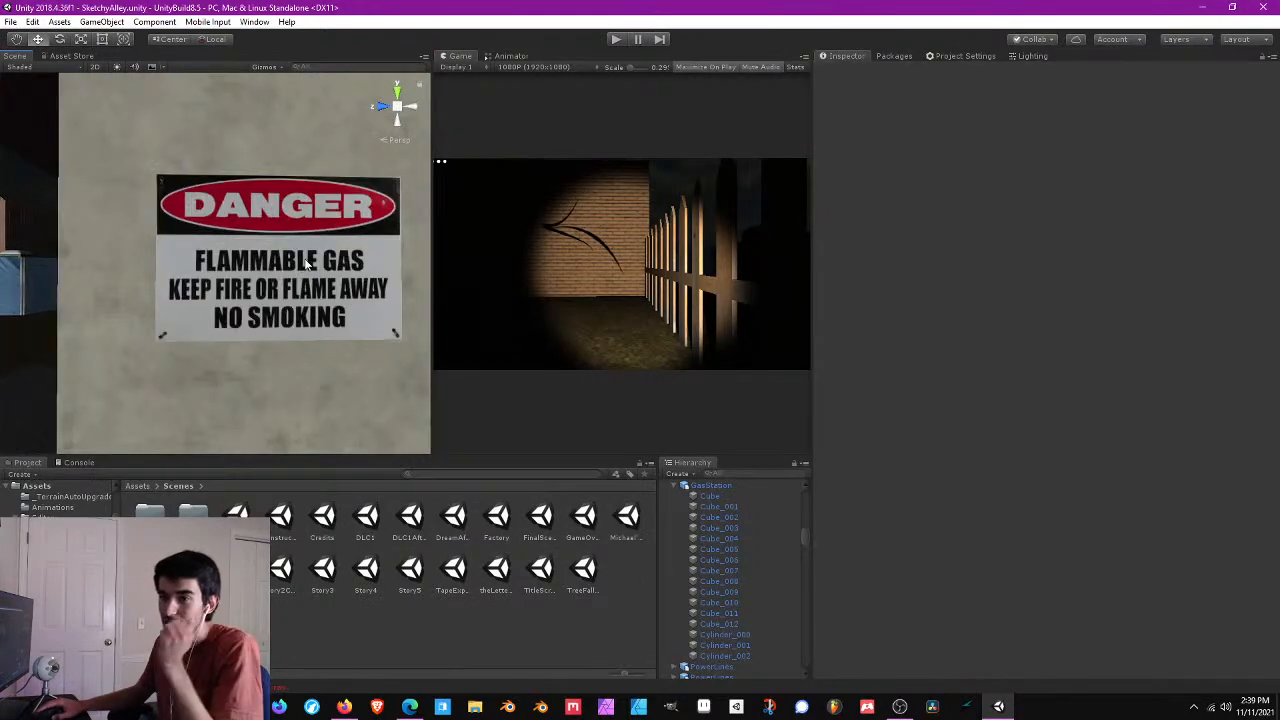
middle_click_drag(305, 262, 273, 254)
middle_click_drag(194, 232, 229, 238)
- Make the DangerSign02 object and all its child objects static
left_click(306, 239)
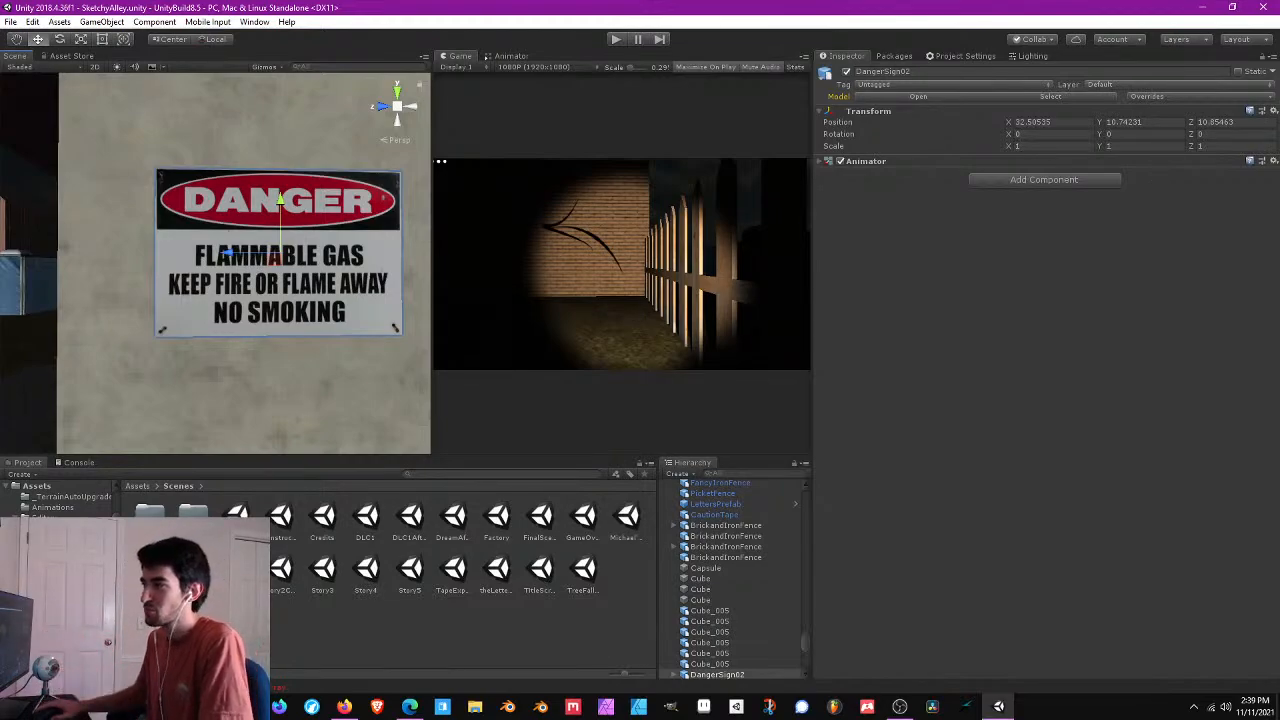
scroll(269, 221, "down", 5)
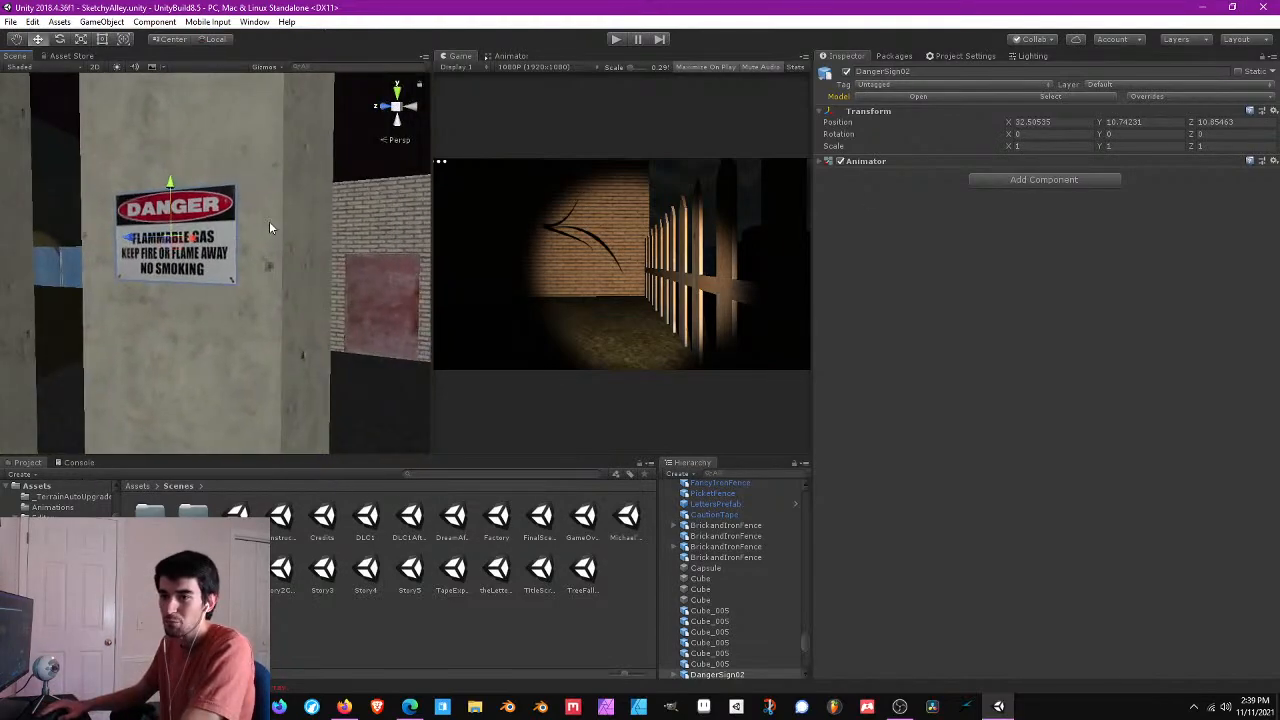
mouse_move(269, 221)
middle_mouse_down()
mouse_move(285, 249)
mouse_move(291, 227)
middle_mouse_up()
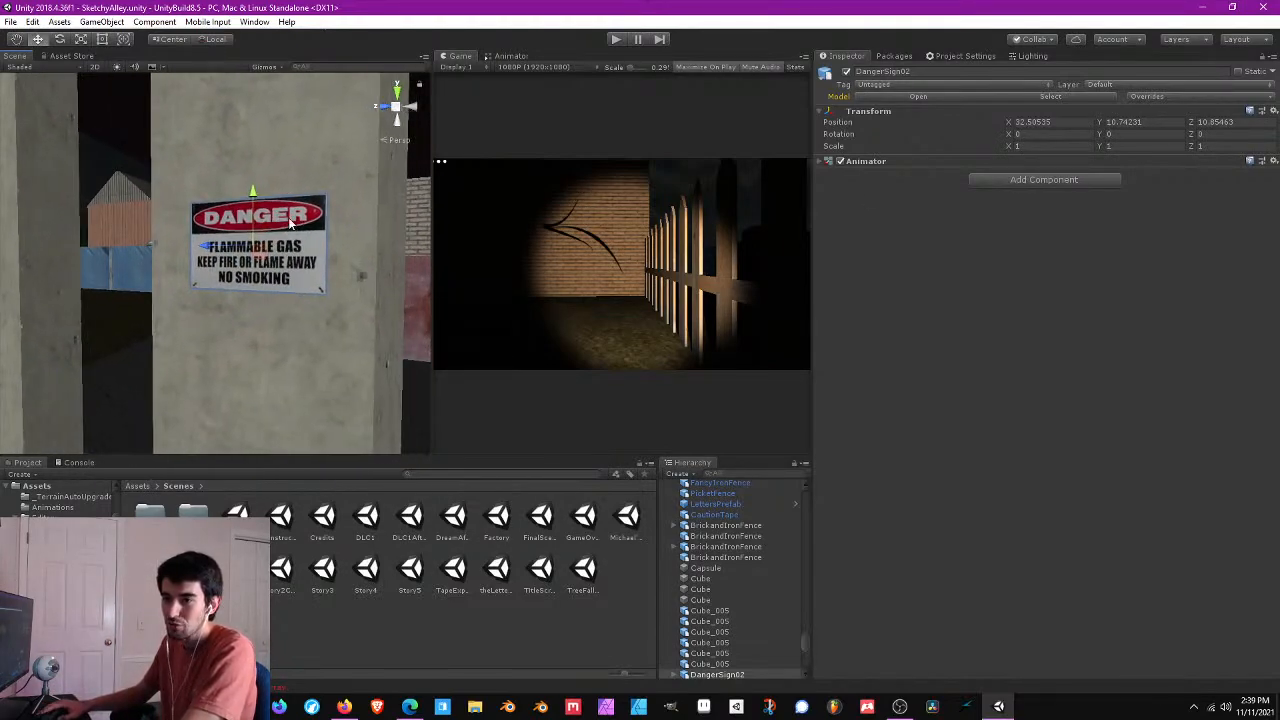
left_click(1239, 73)
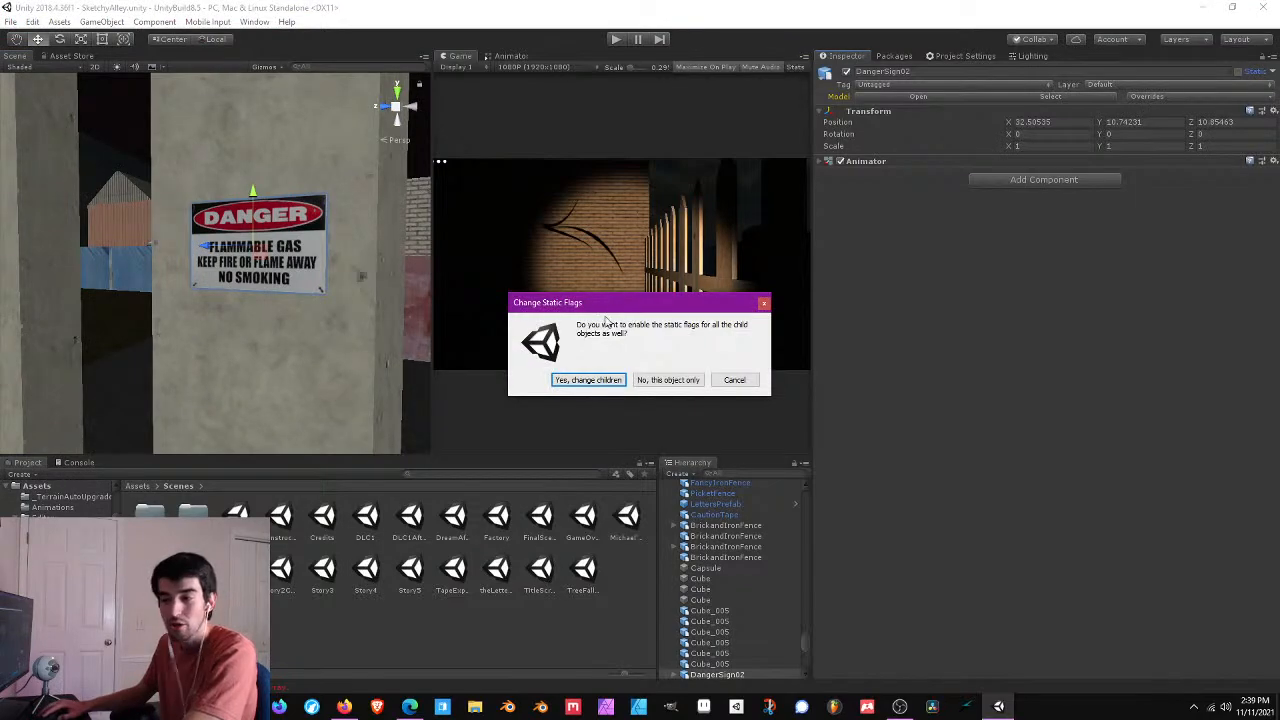
left_click(615, 383)
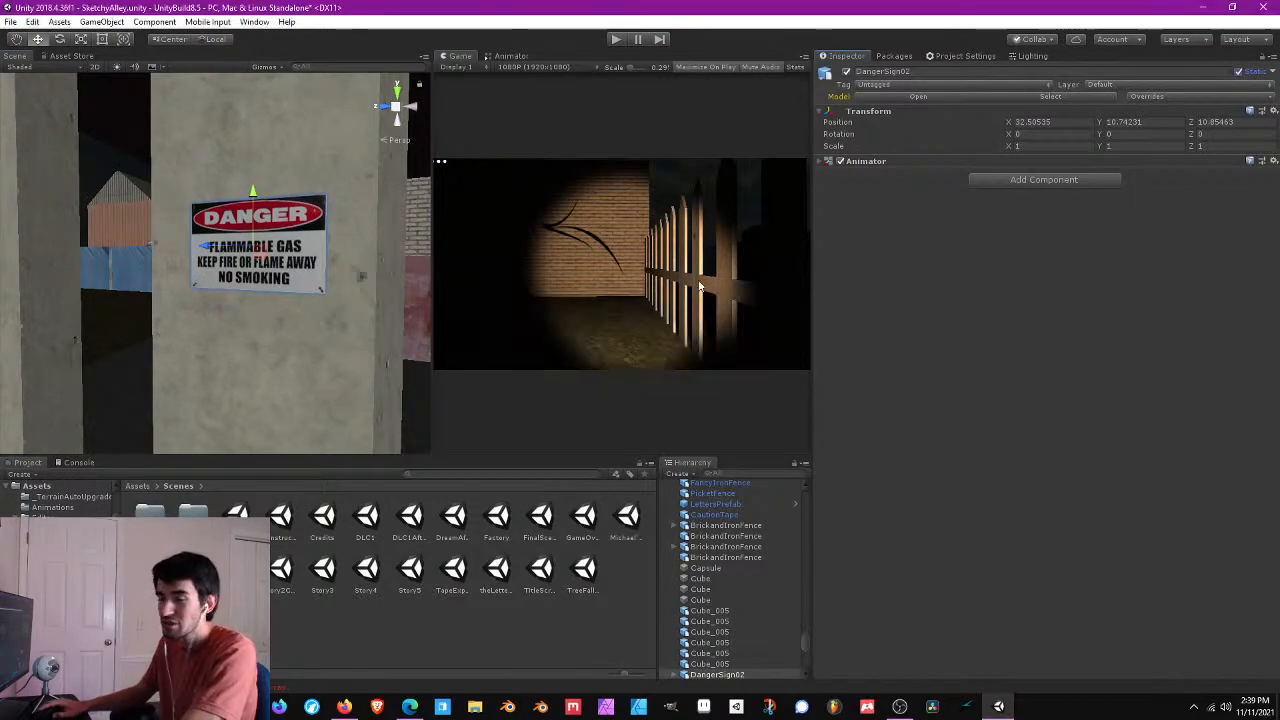
key("f")
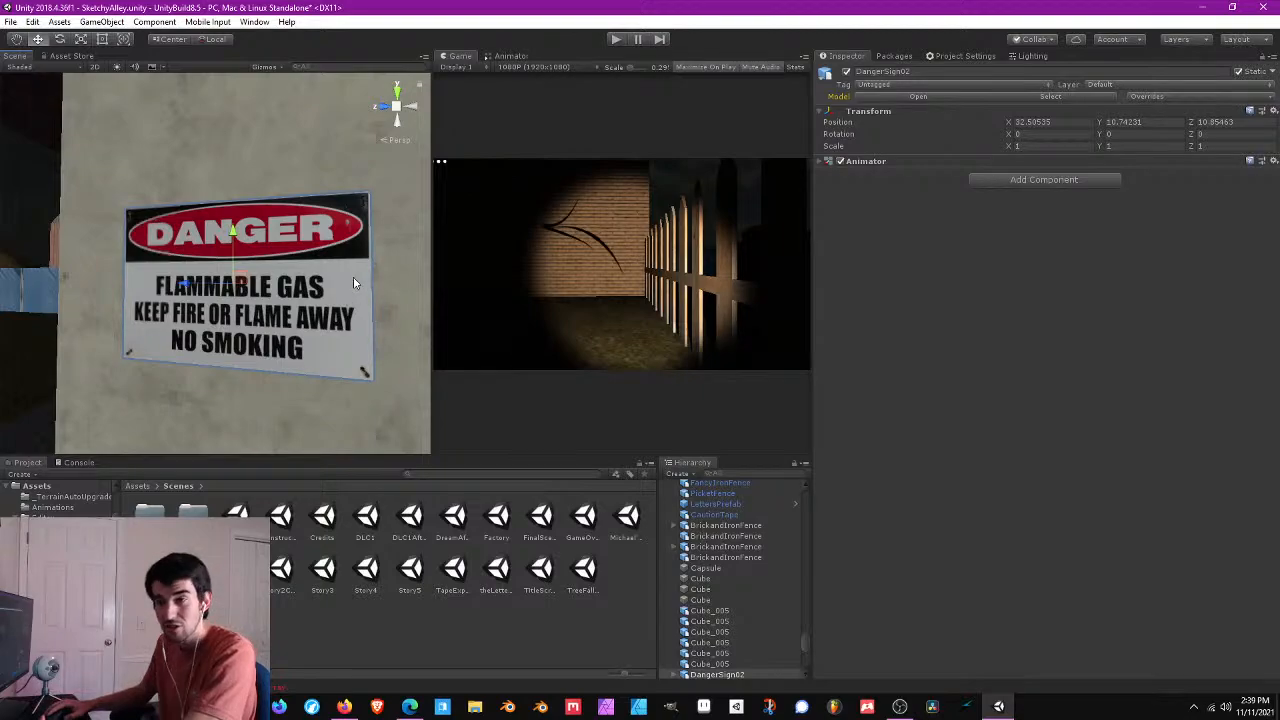
- Remove the Animator component from the DangerSign02 object
left_click(820, 163)
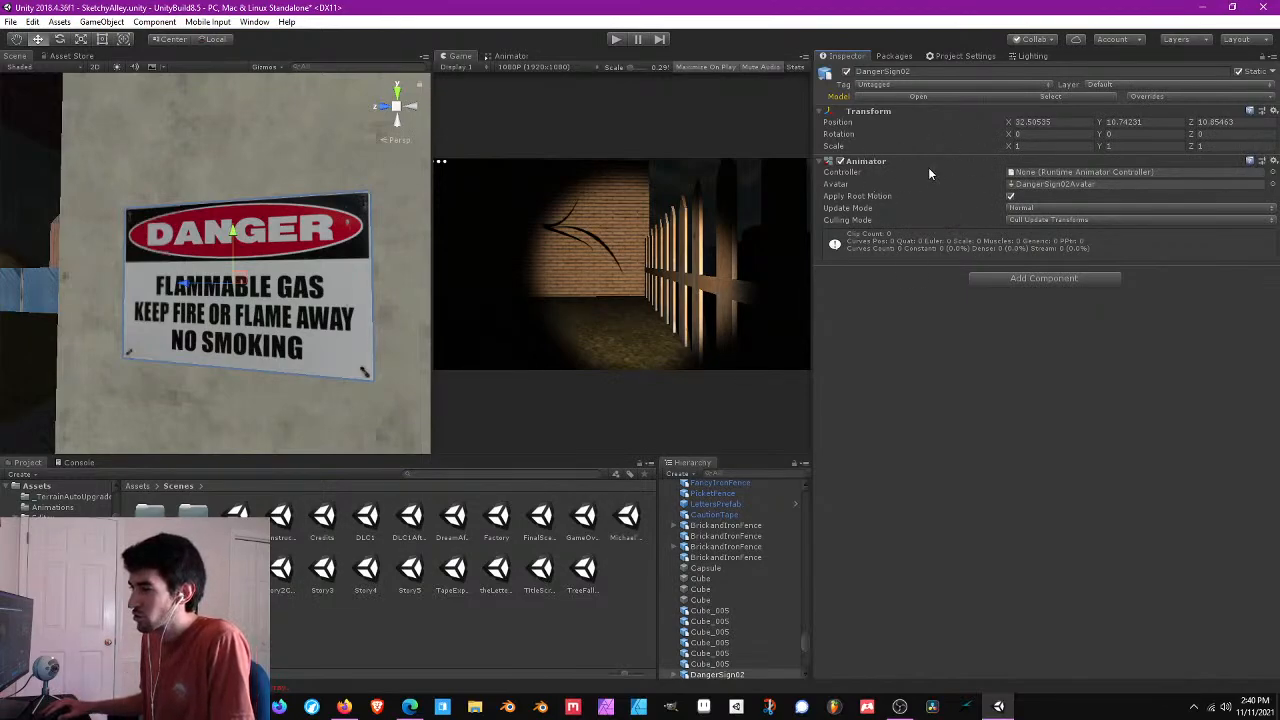
left_click(1271, 162)
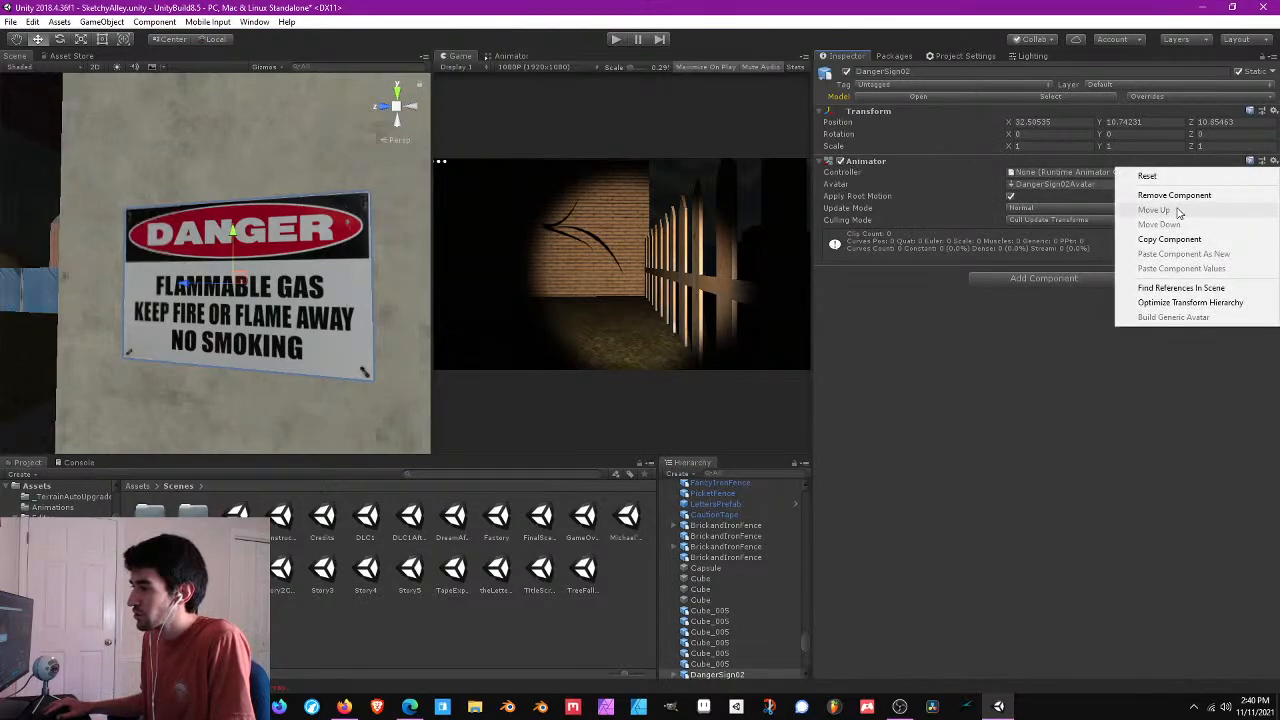
left_click(1176, 194)
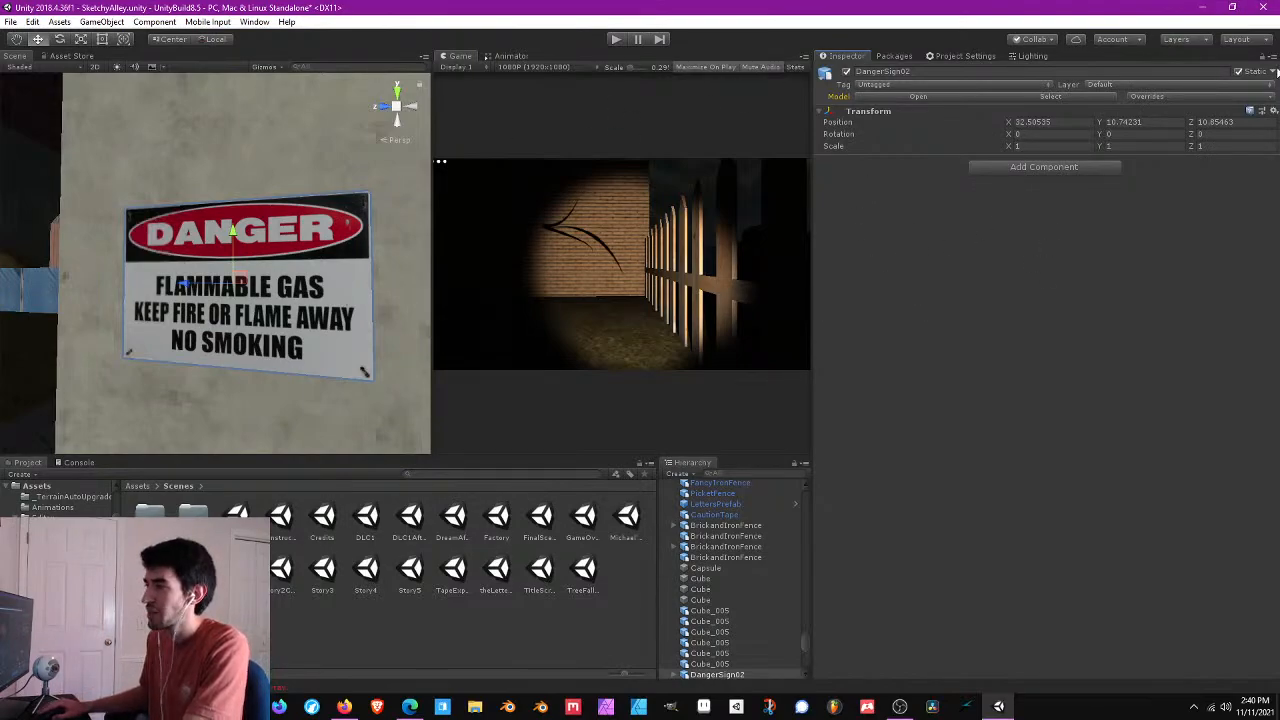
- Select the sign's Plane mesh, locate its material's base texture in the project and open the texture's import settings
left_click(352, 233)
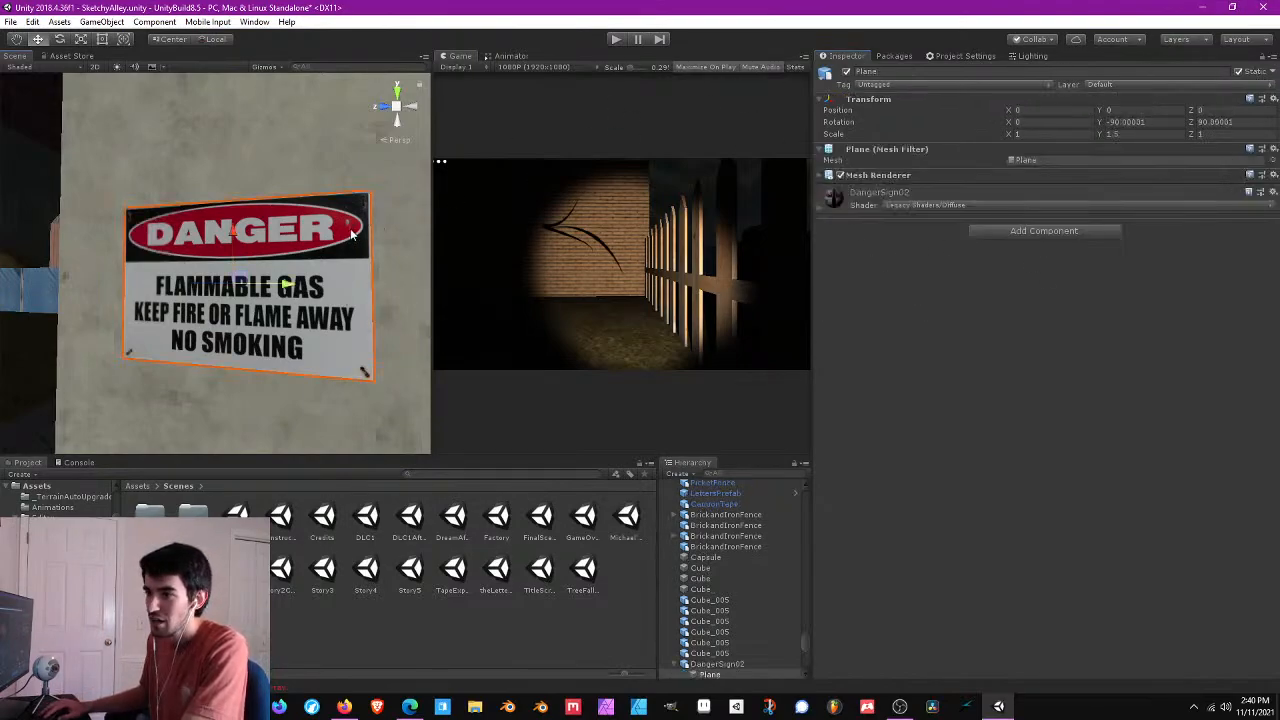
left_click(854, 206)
left_click(1240, 254)
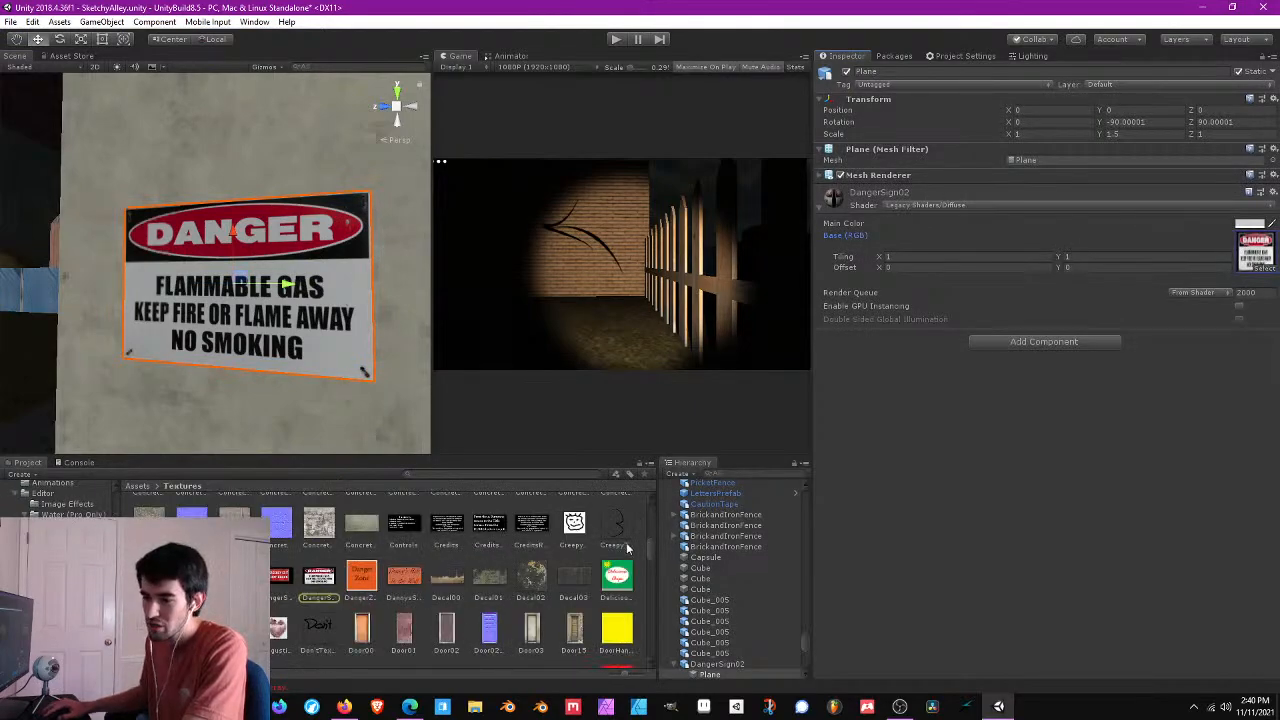
left_click(320, 578)
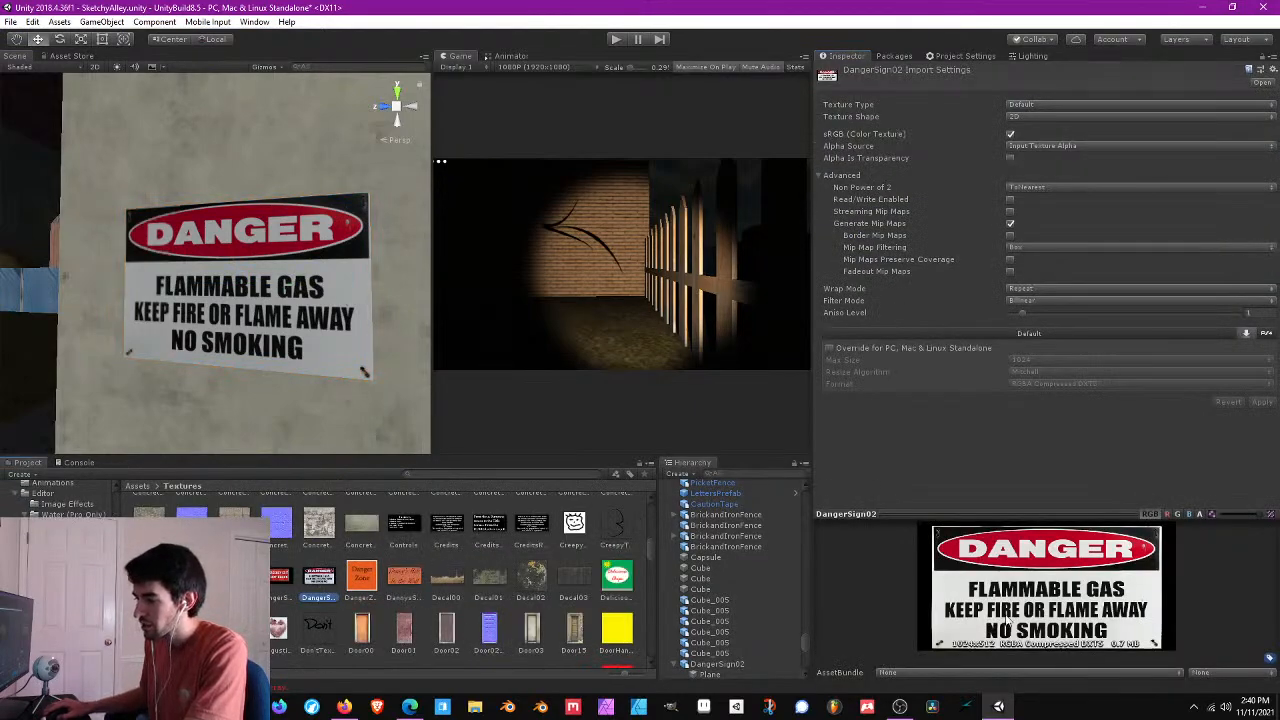
- Enable the PC, Mac & Linux Standalone override for the DangerSign02 texture and apply a max size of 256
left_click(829, 350)
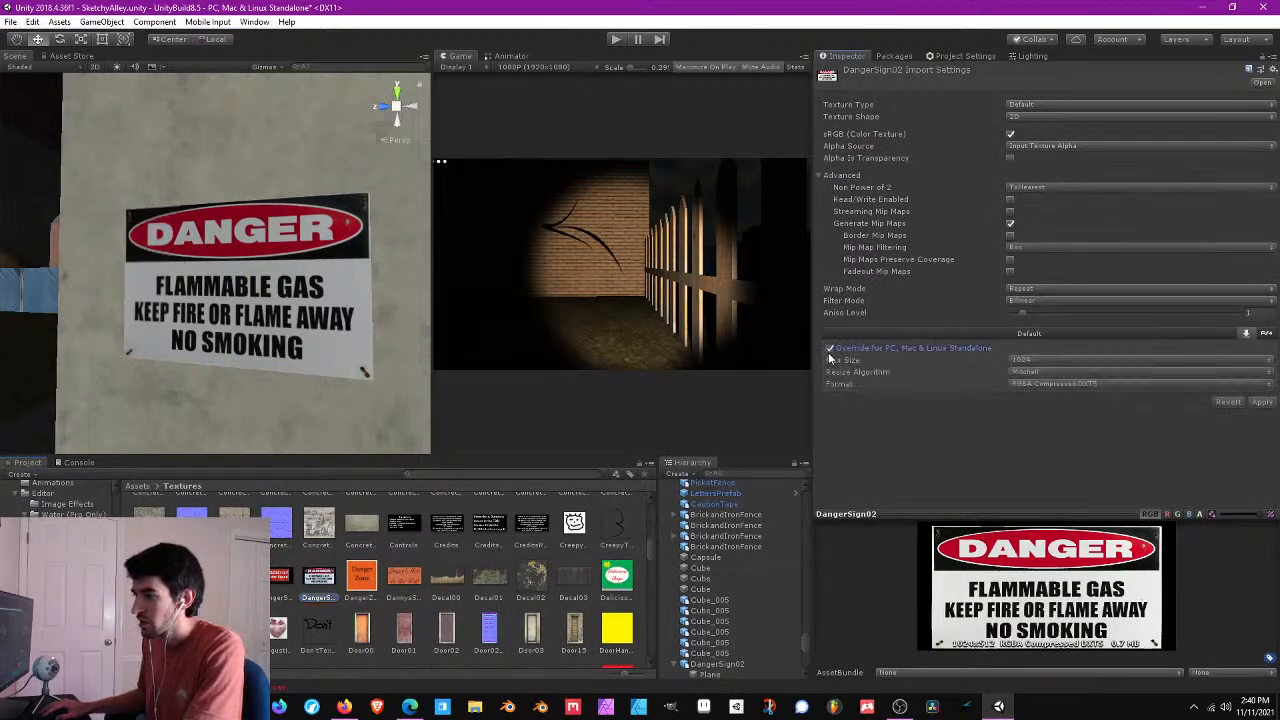
left_click(1100, 360)
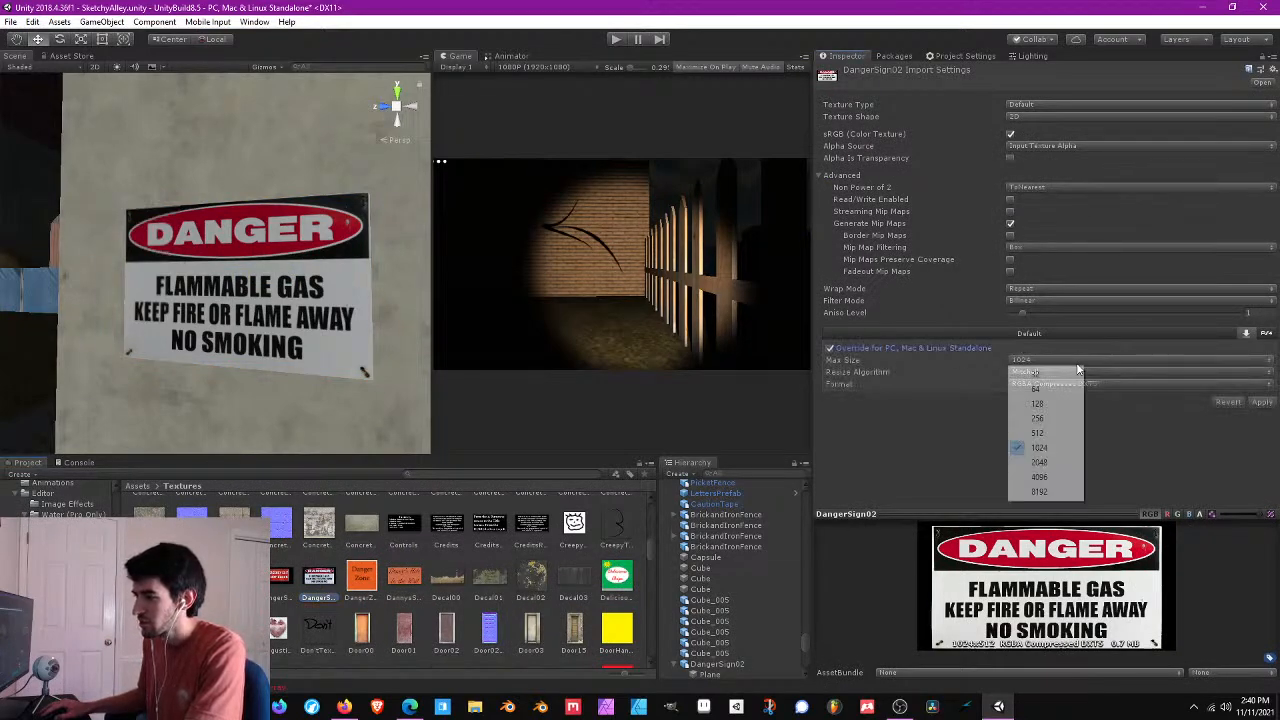
left_click(1045, 418)
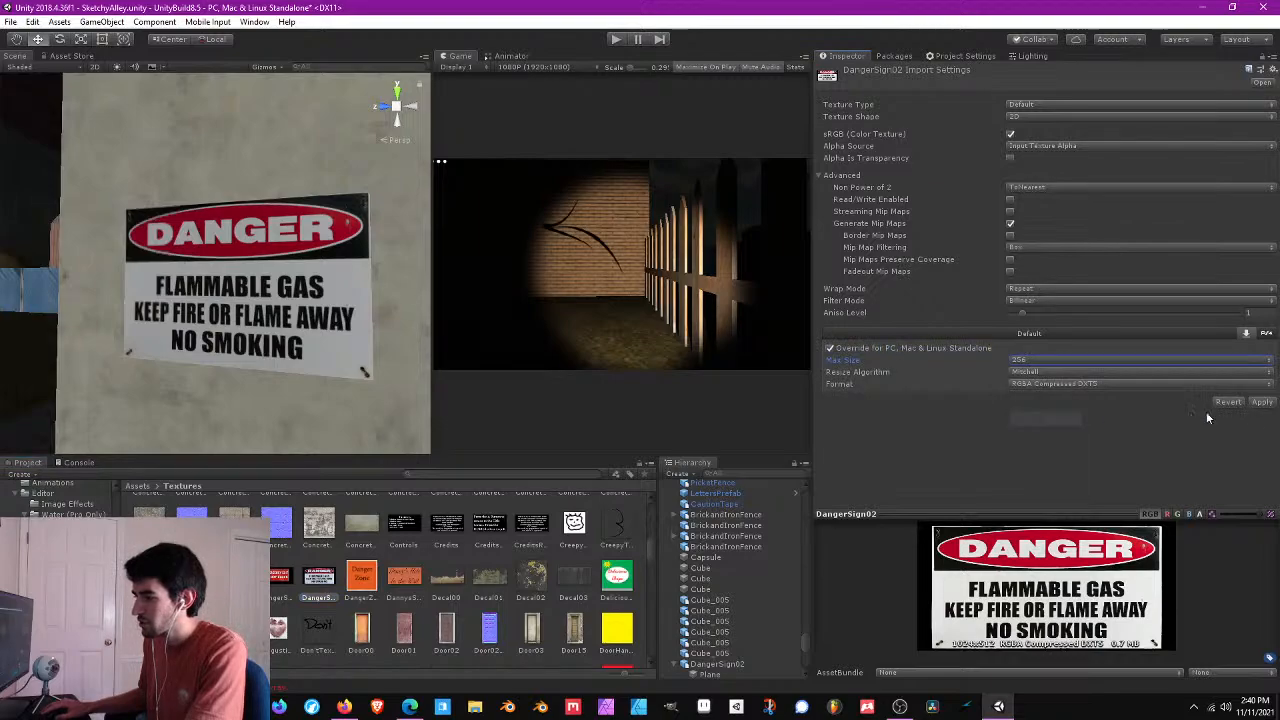
left_click(1262, 402)
- Check the sign texture at close range and apply the Point (no filter) filter mode to it
scroll(348, 241, "down", 10)
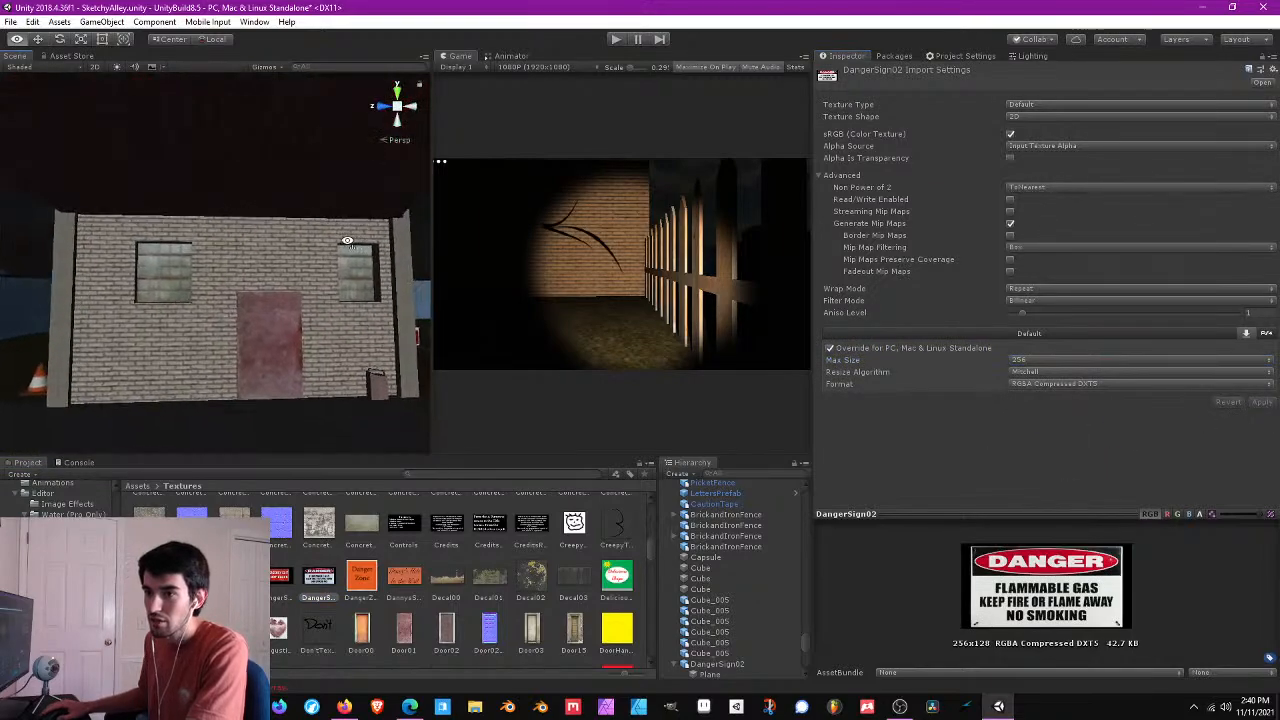
scroll(348, 241, "up", 10)
mouse_move(348, 241)
middle_mouse_down()
mouse_move(329, 230)
mouse_move(333, 244)
middle_mouse_up()
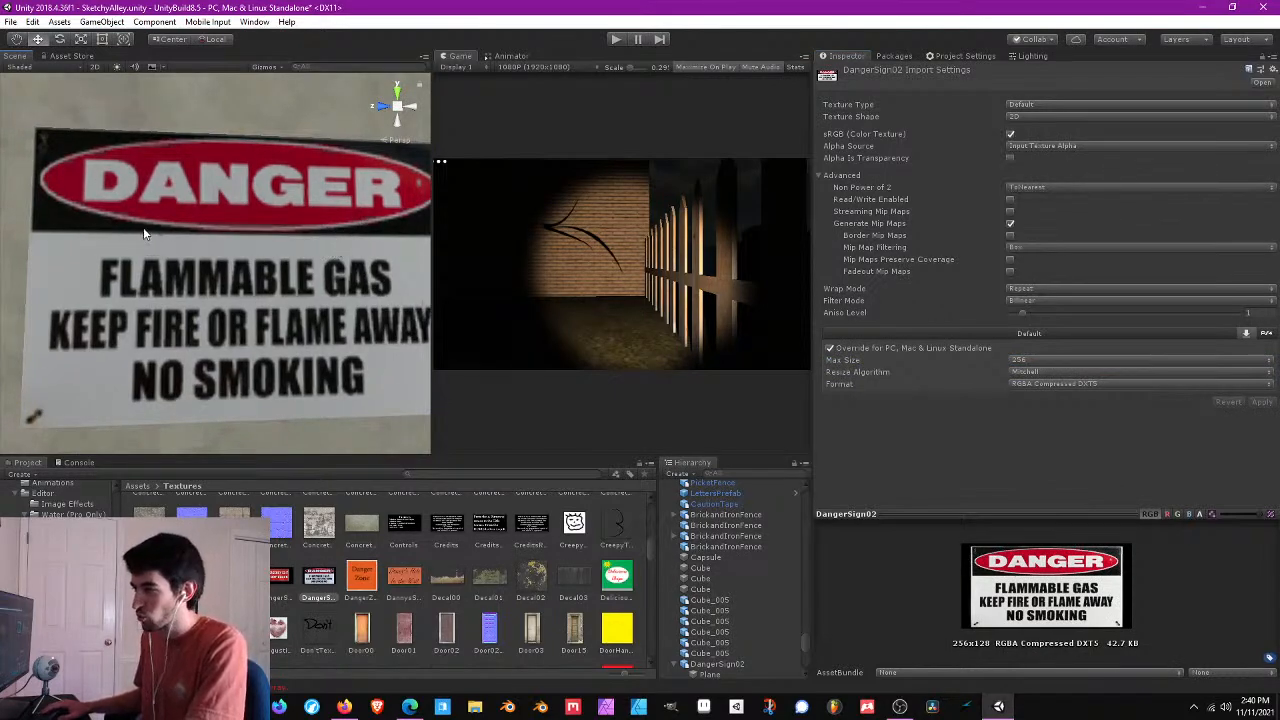
left_click(1038, 300)
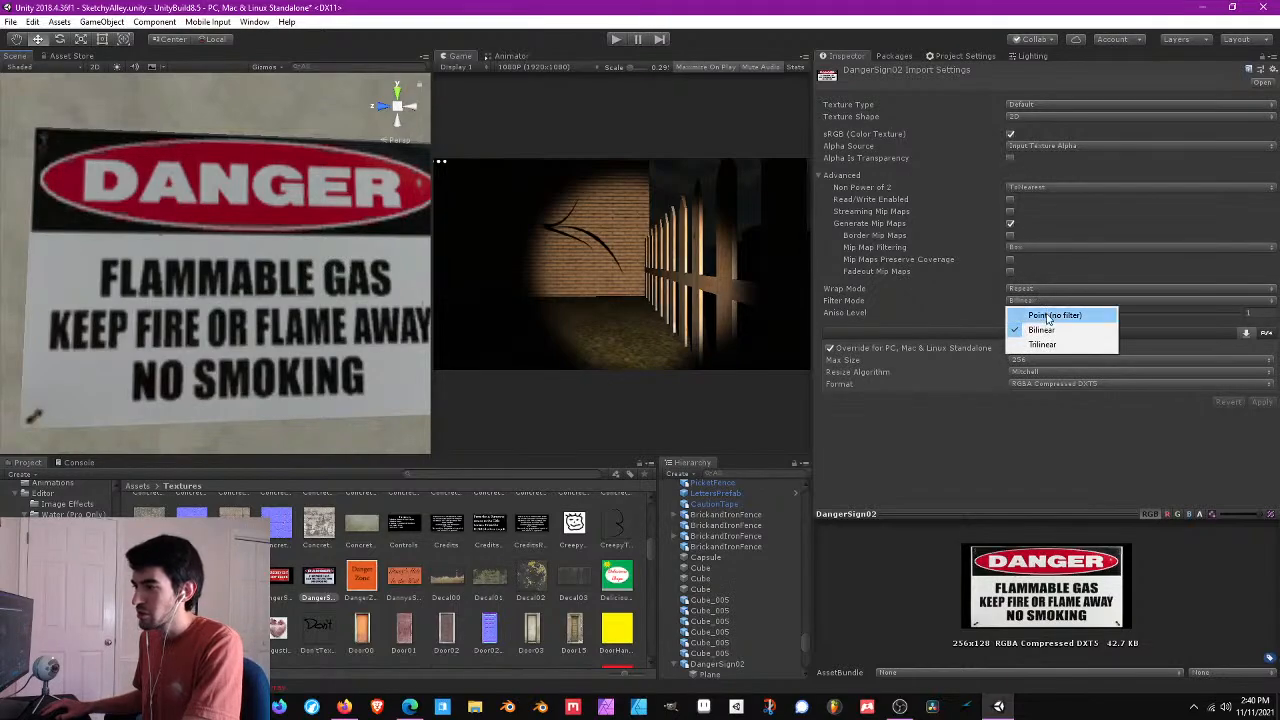
left_click(1048, 316)
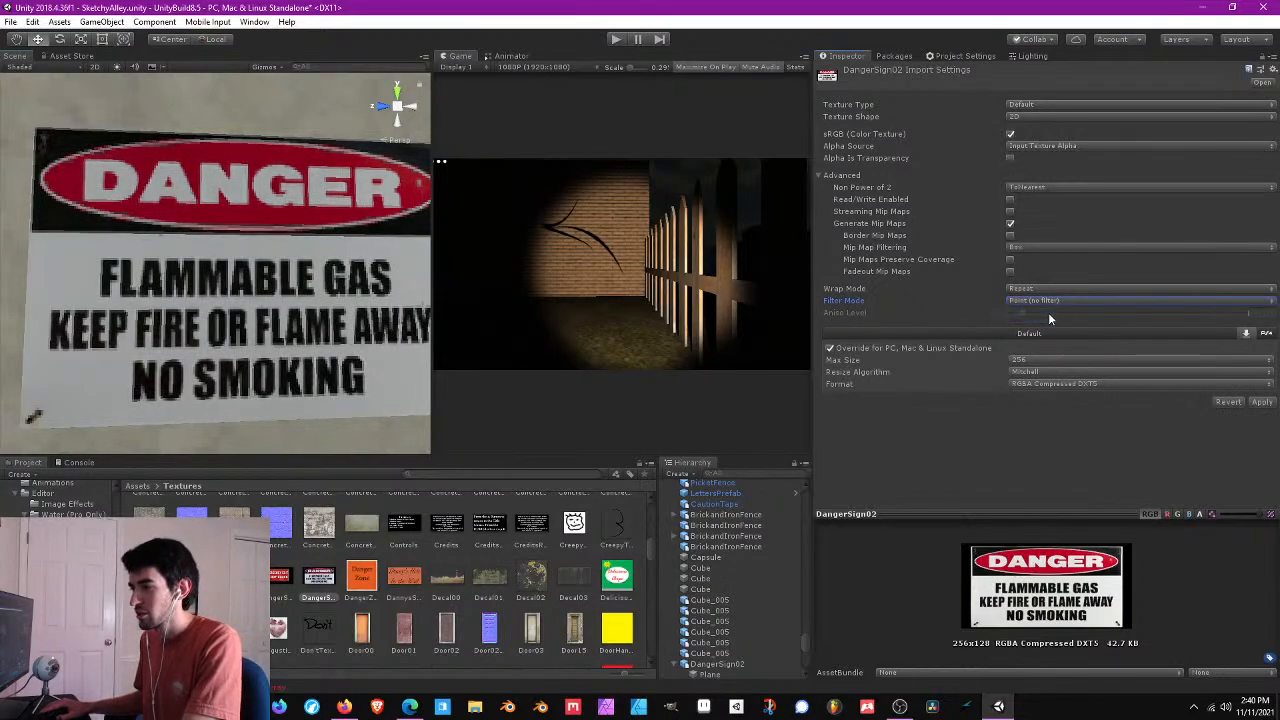
left_click(1262, 402)
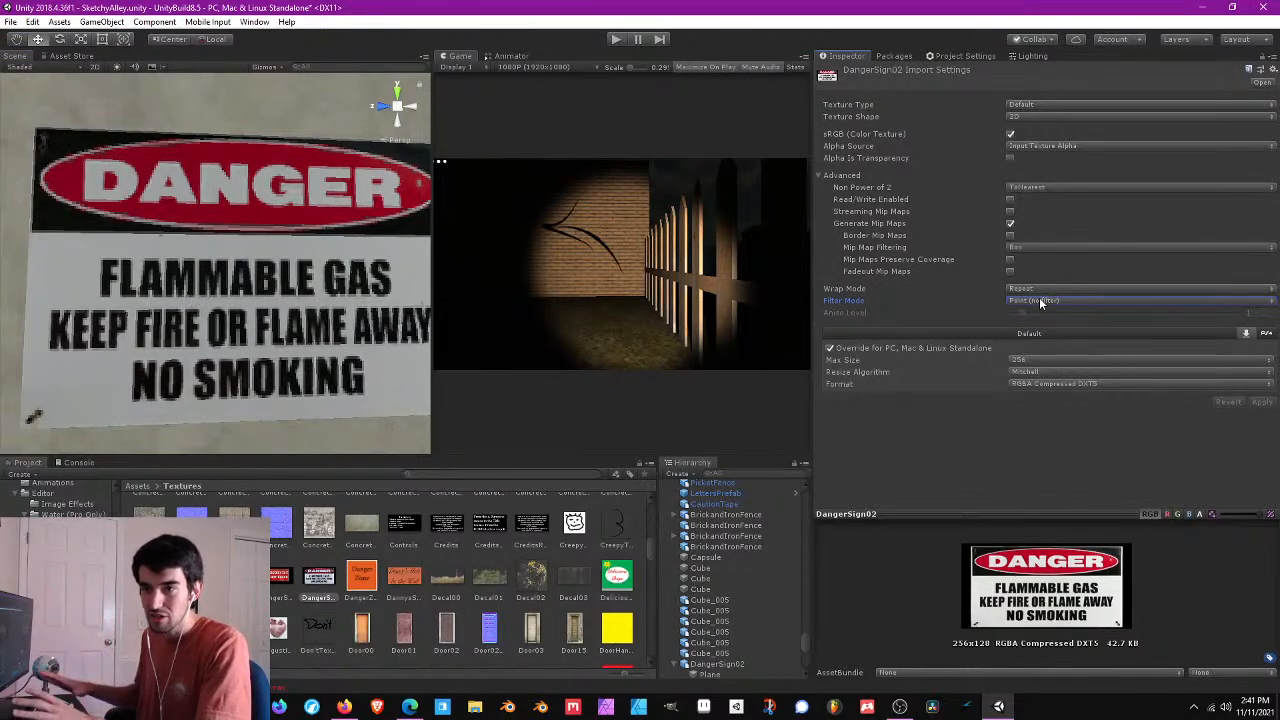
- Inspect the sign from near and far, and apply a max size of 128 to its texture
scroll(229, 259, "down", 5)
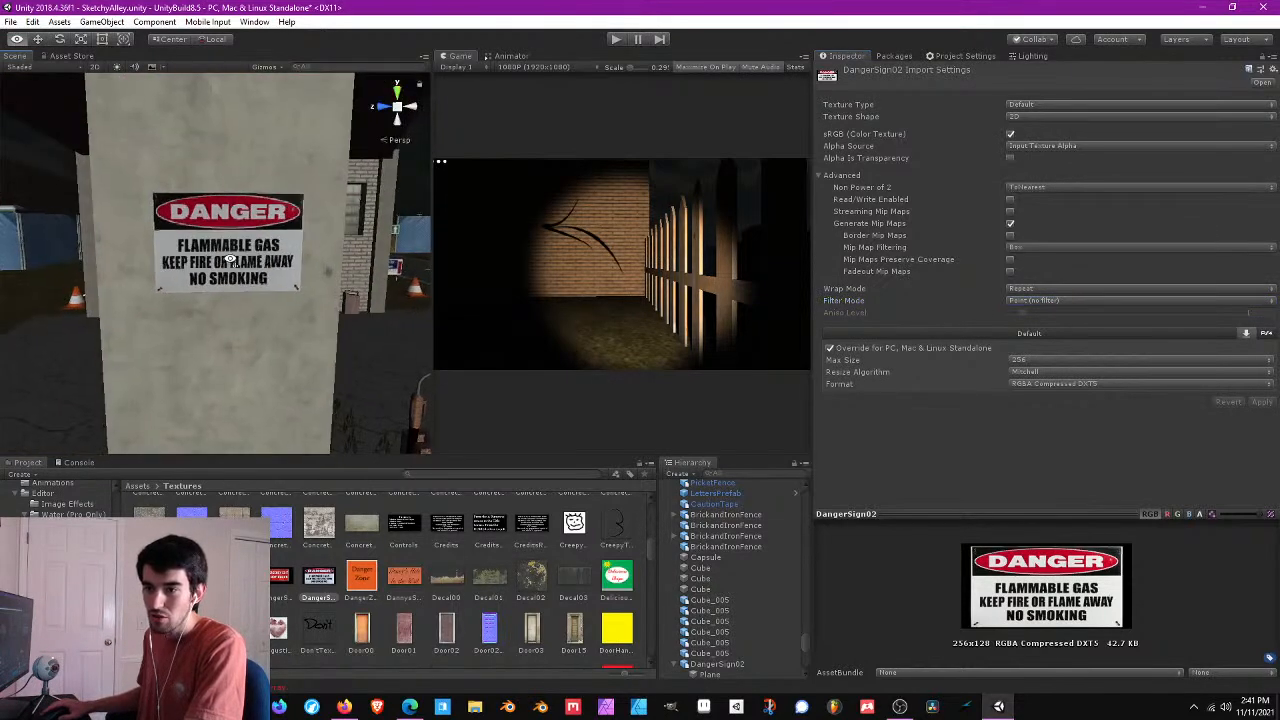
scroll(229, 259, "up", 6)
scroll(244, 215, "down", 3)
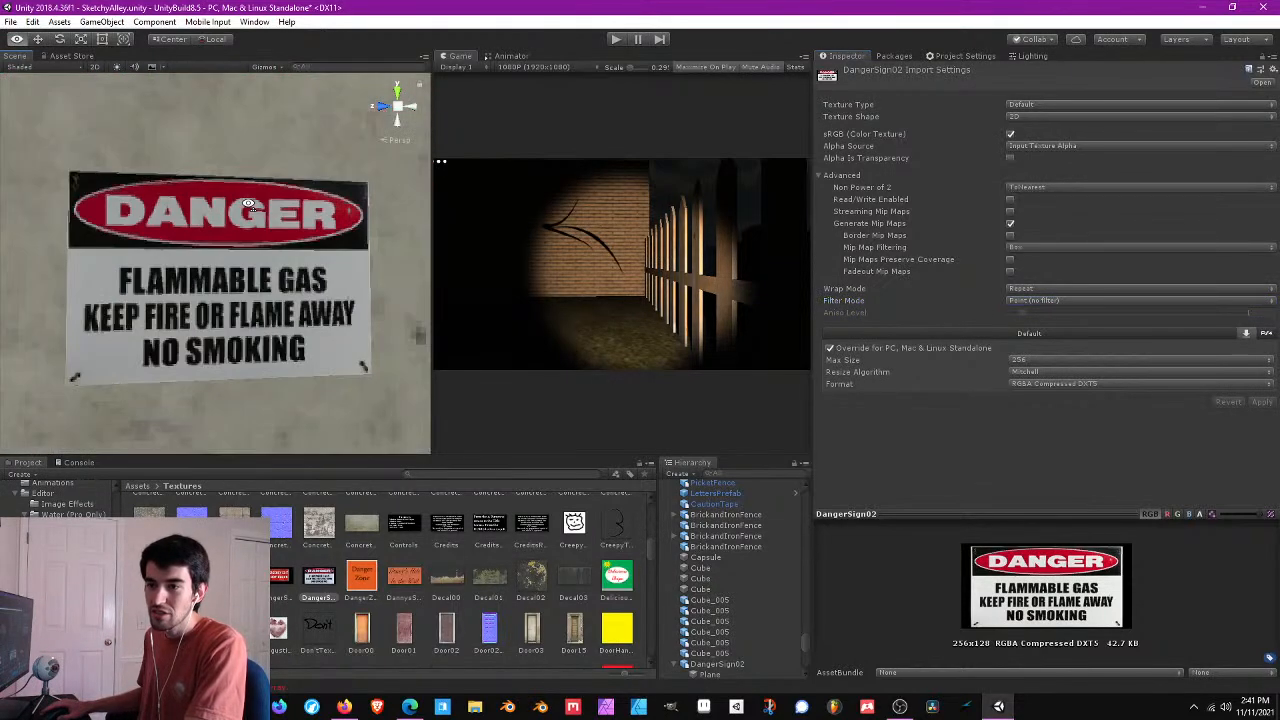
left_click(1064, 362)
left_click(1045, 403)
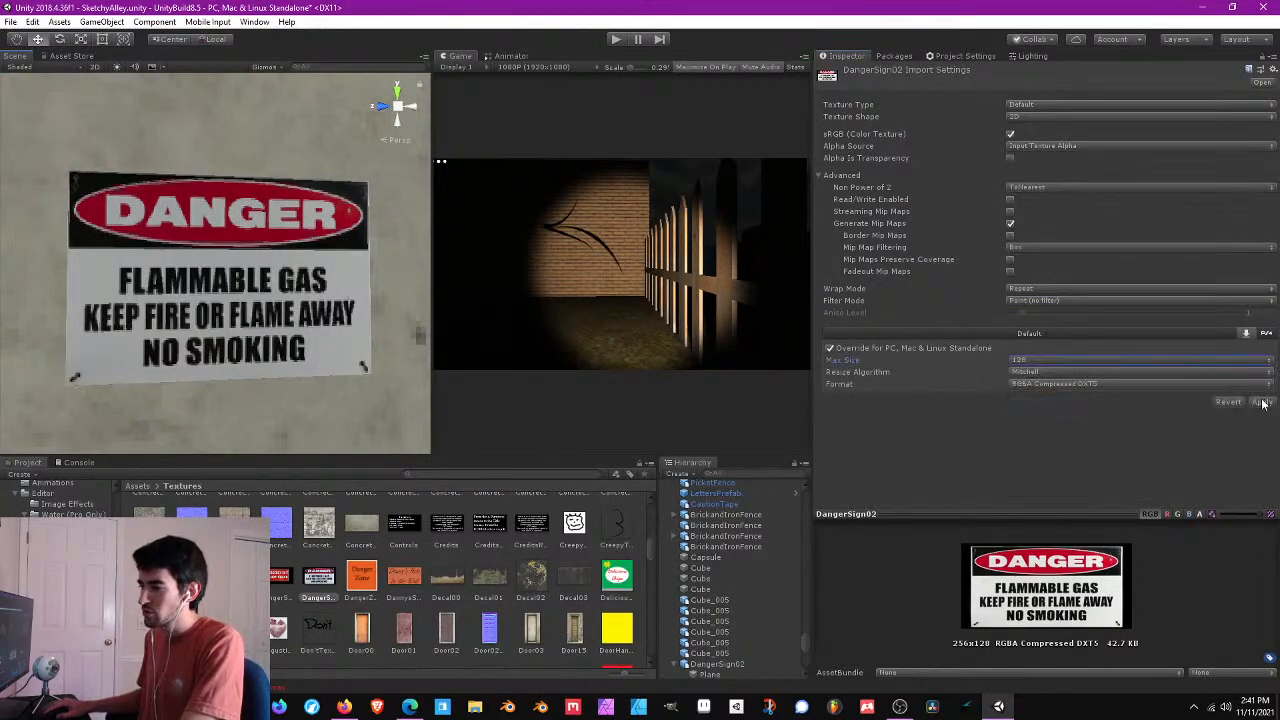
left_click(1261, 402)
- View the pixelated danger sign from a distance and save the project
left_click_drag(264, 180, 257, 232, "alt")
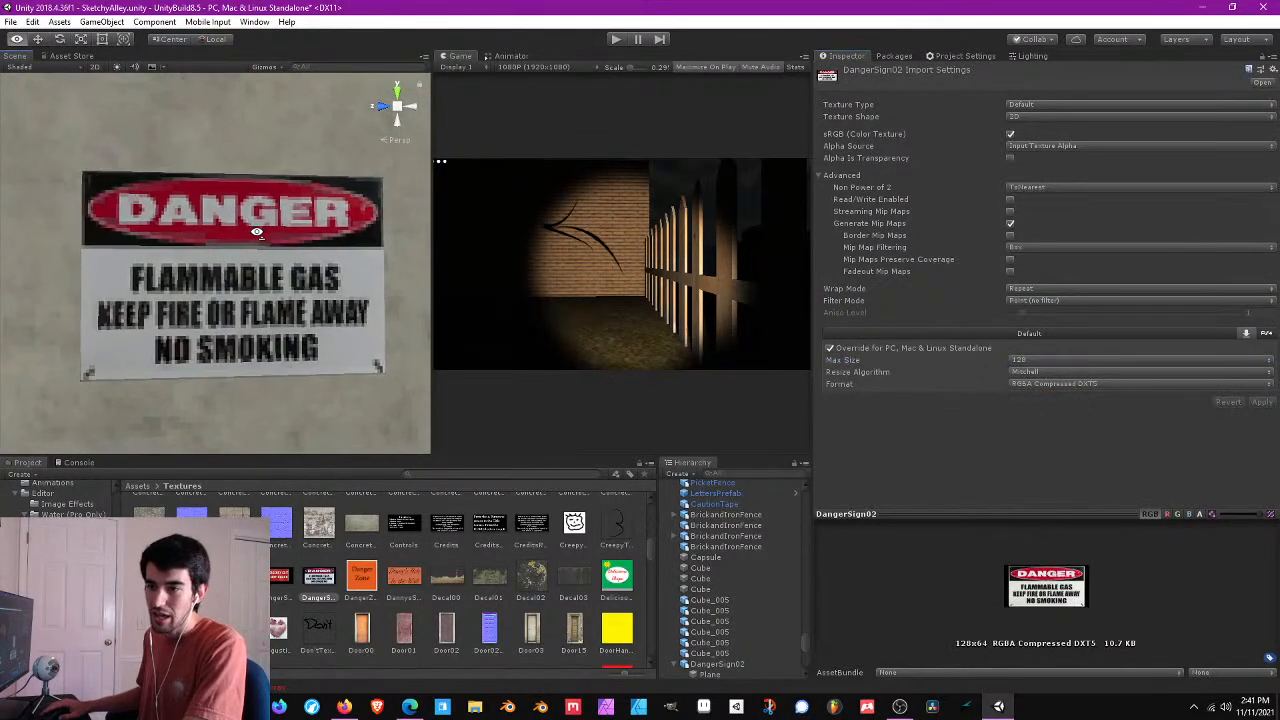
scroll(257, 232, "down", 5)
left_click(10, 21)
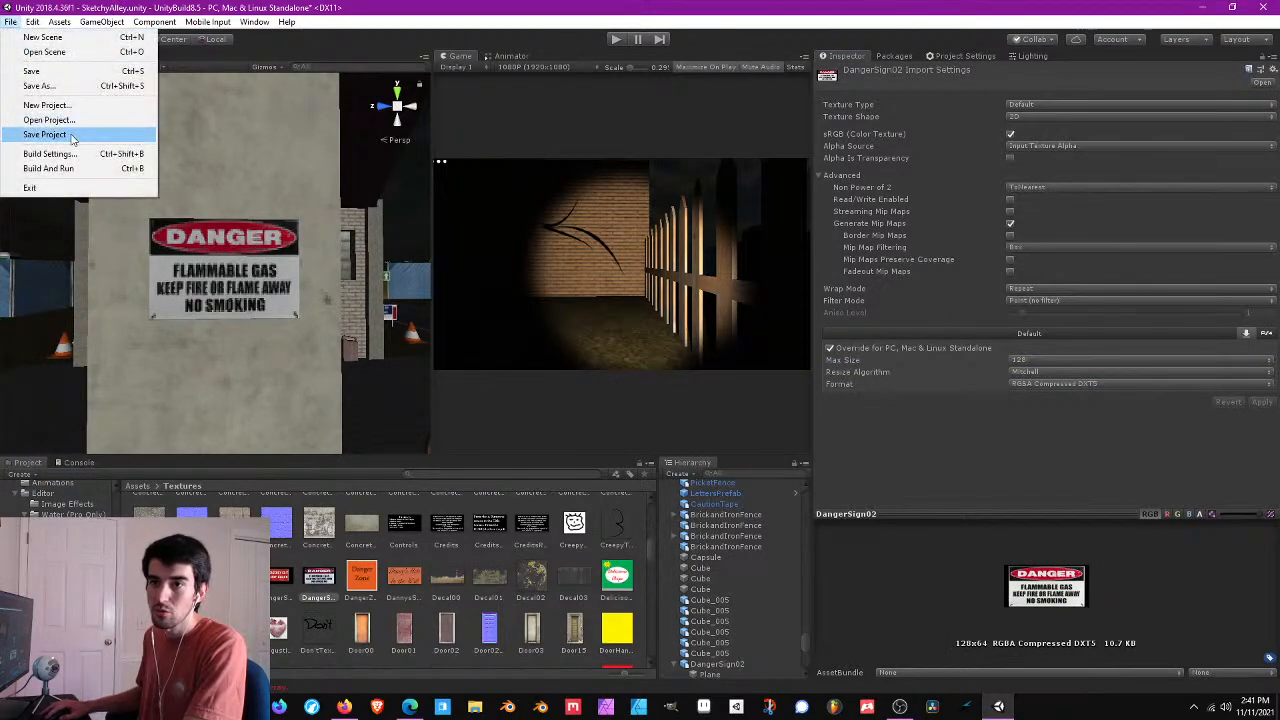
left_click(72, 136)
- Play-test the SketchyAlley level and walk from the alley past the street clock to the gas station
left_click(619, 42)
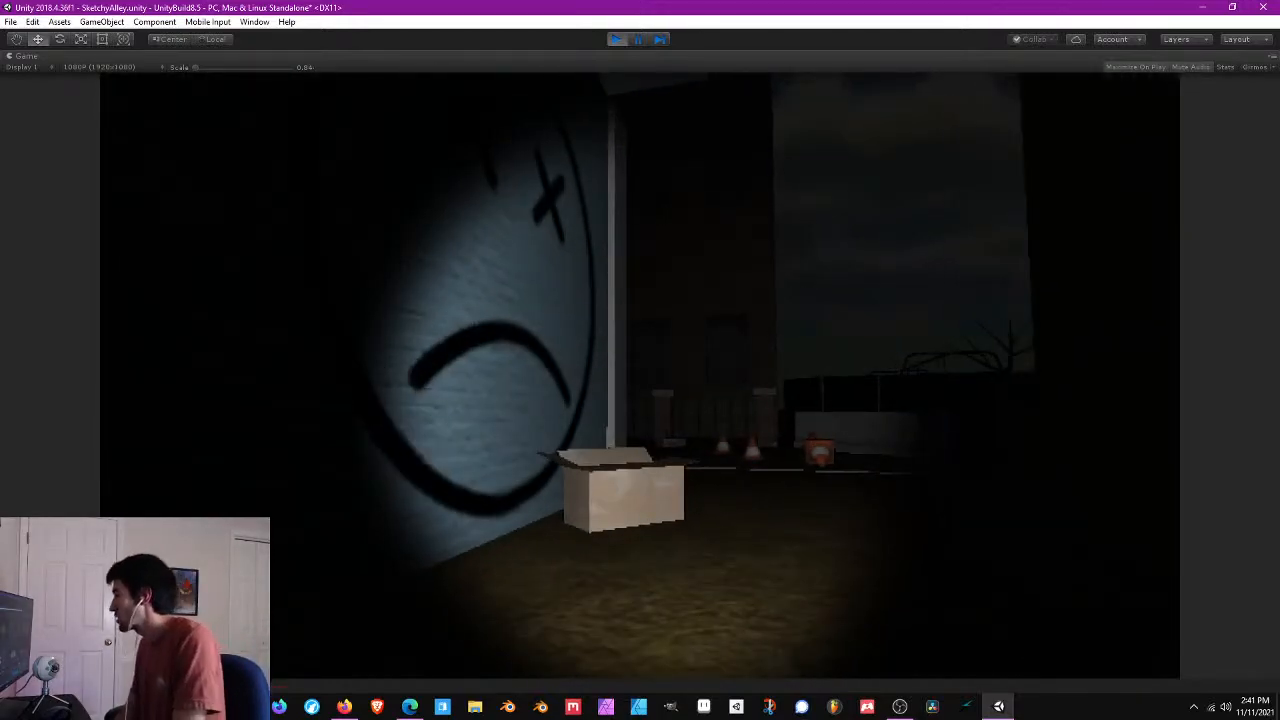
key("w")
key("w")
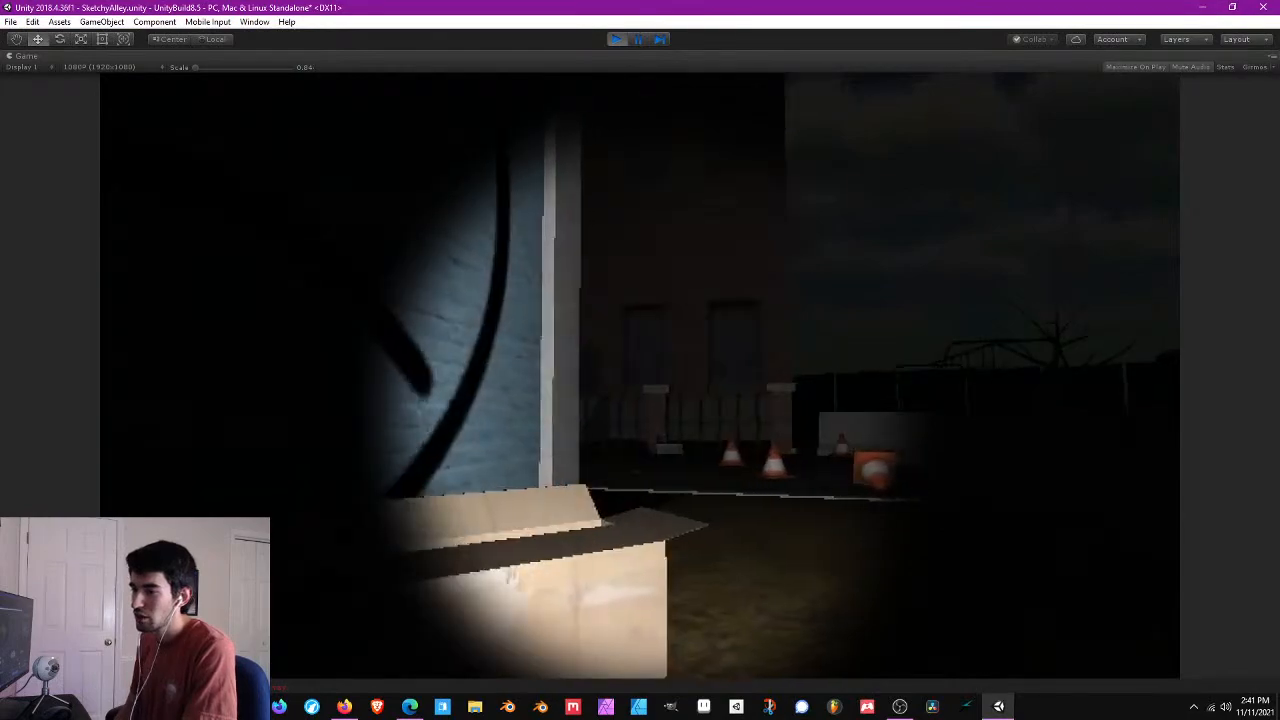
key("w")
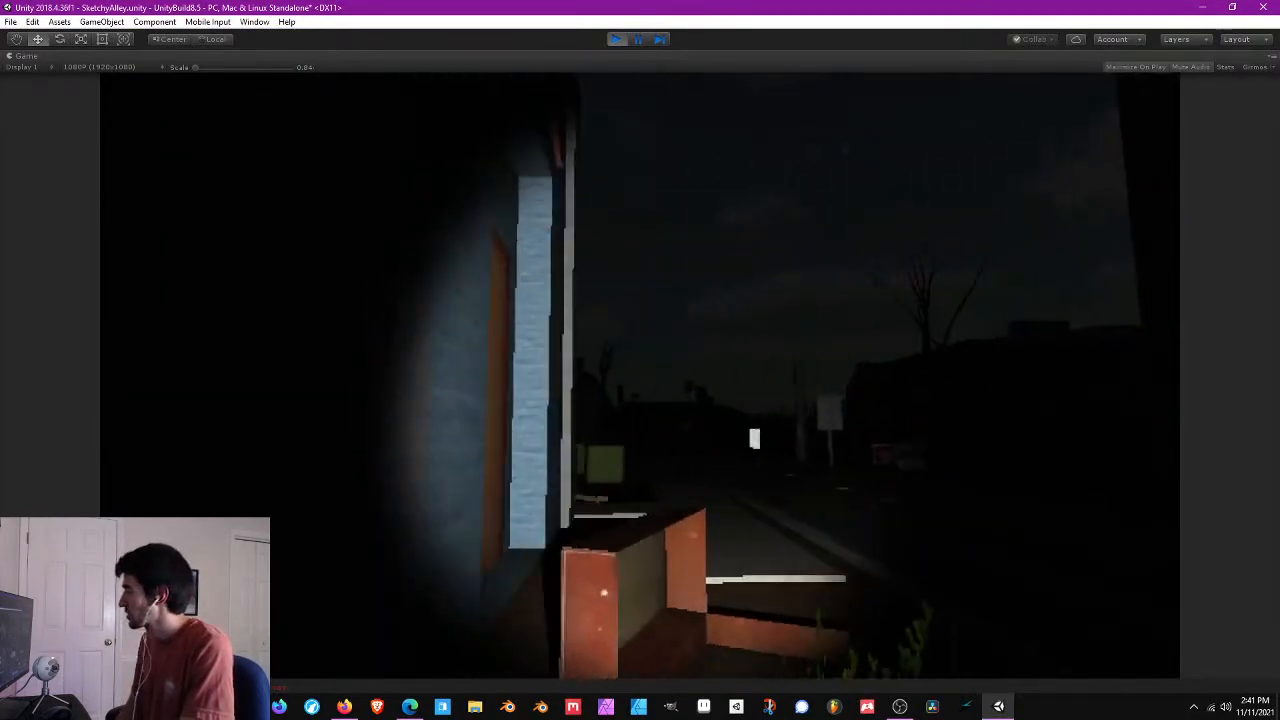
key("w")
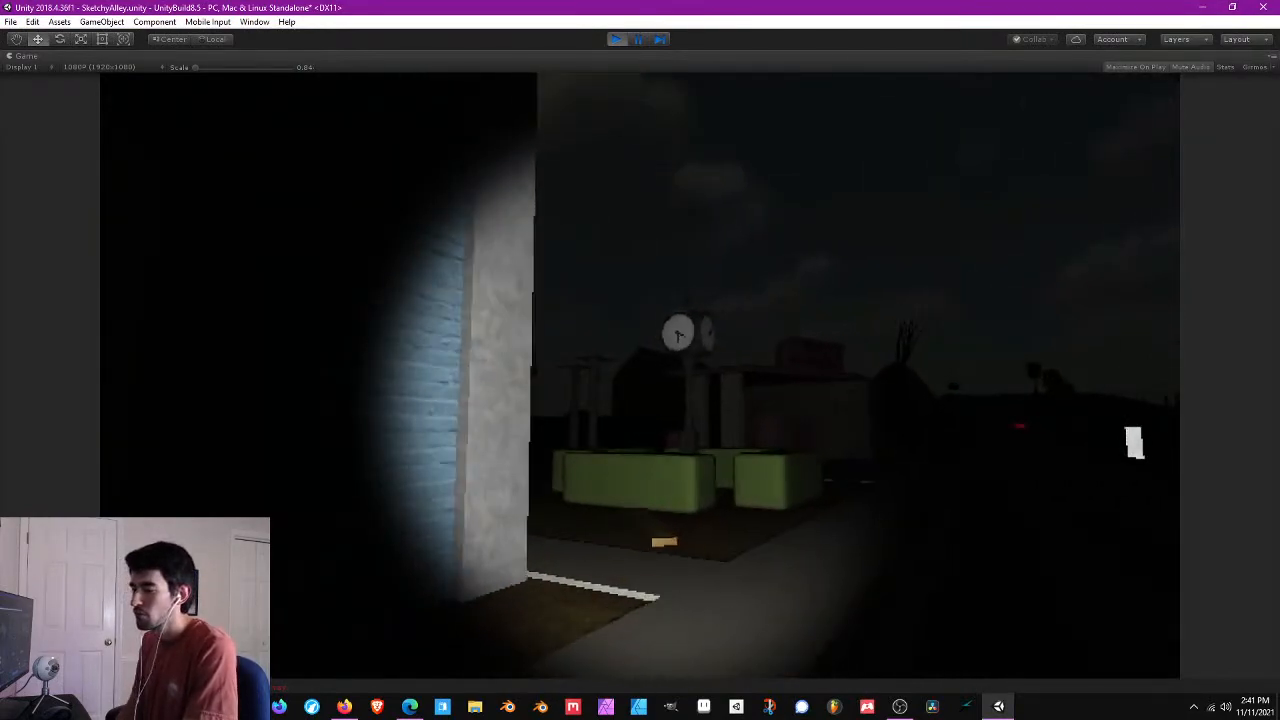
key("w")
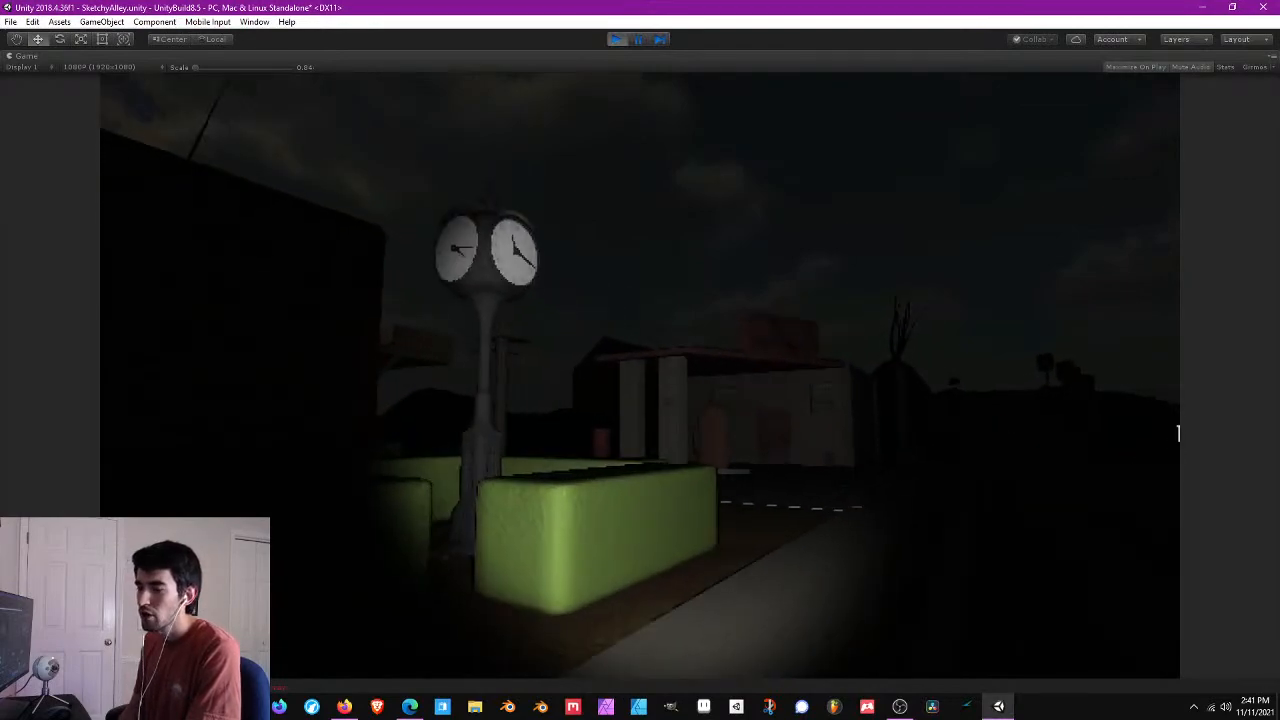
key("w")
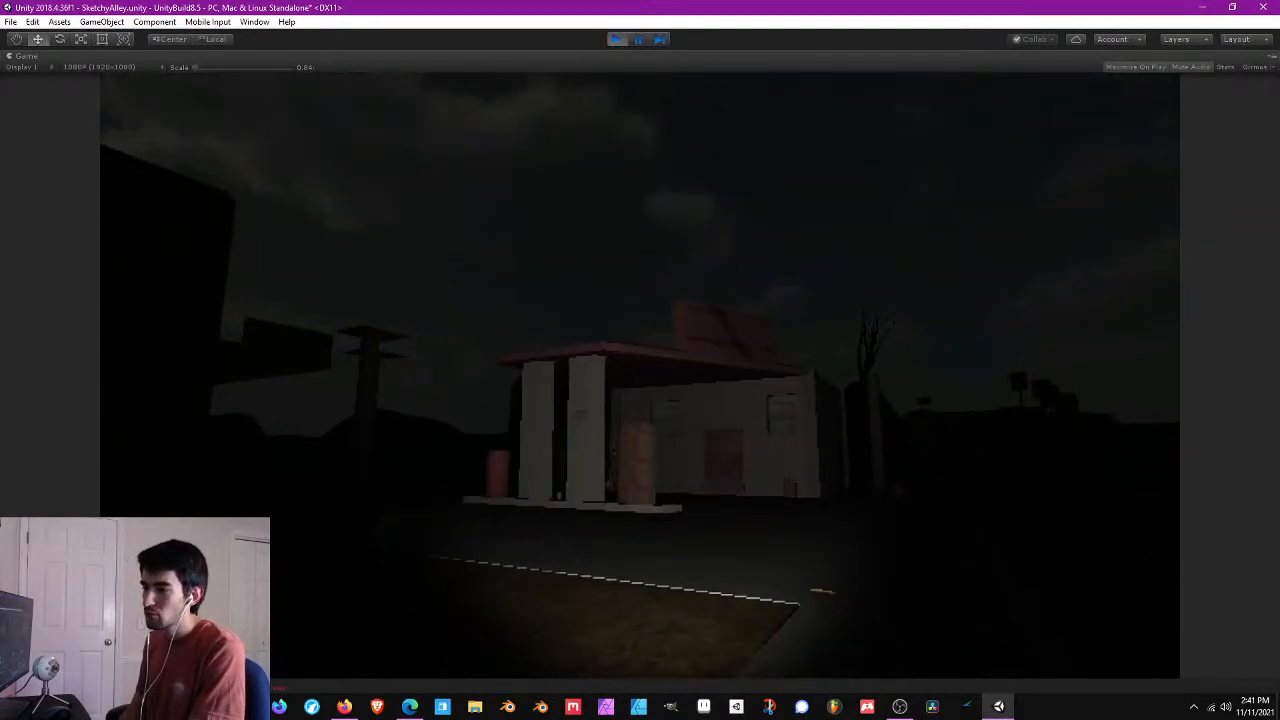
key("w")
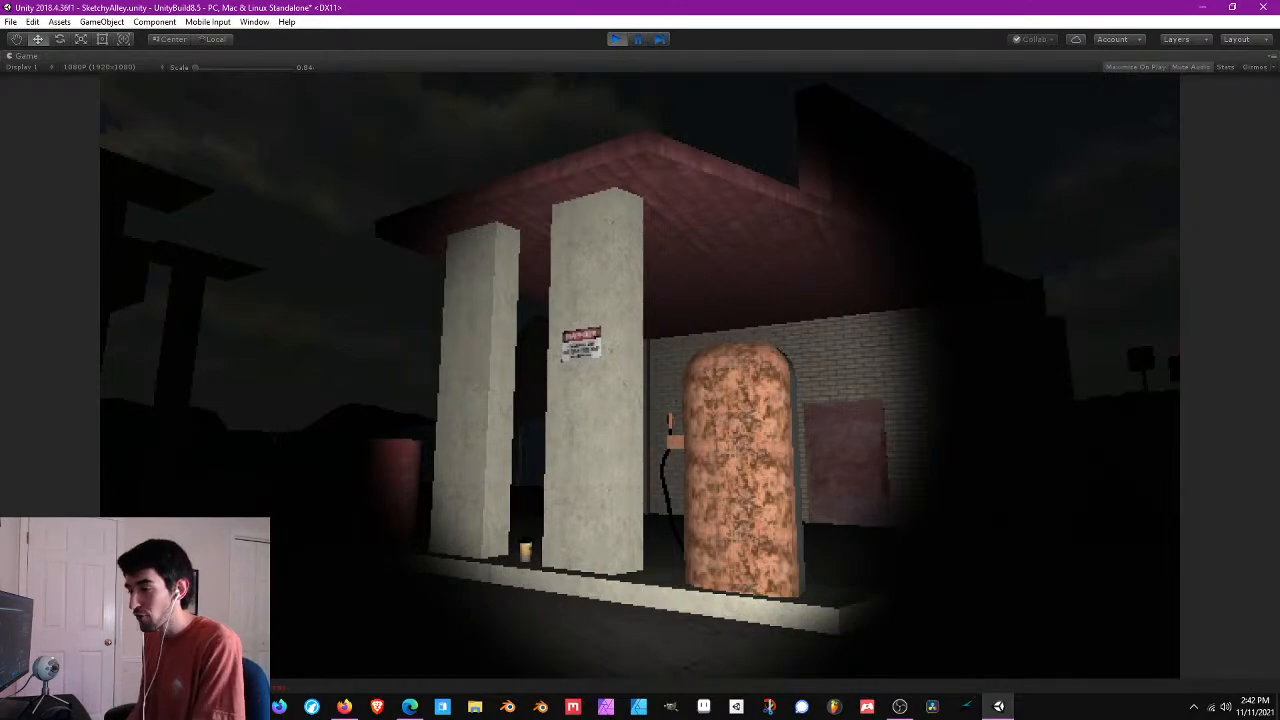
- Examine the danger sign on the gas station pillar in-game, from close up and from a distance
key("a")
key("s")
key("a")
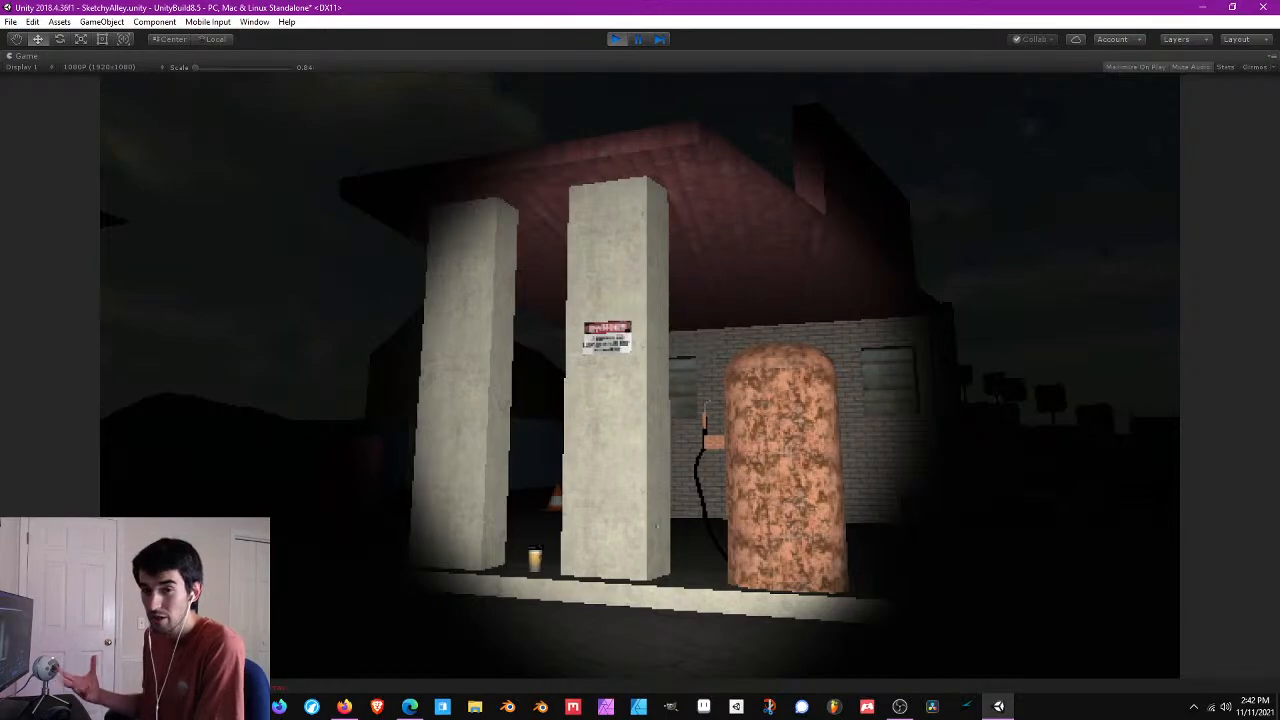
key("w")
key("w")
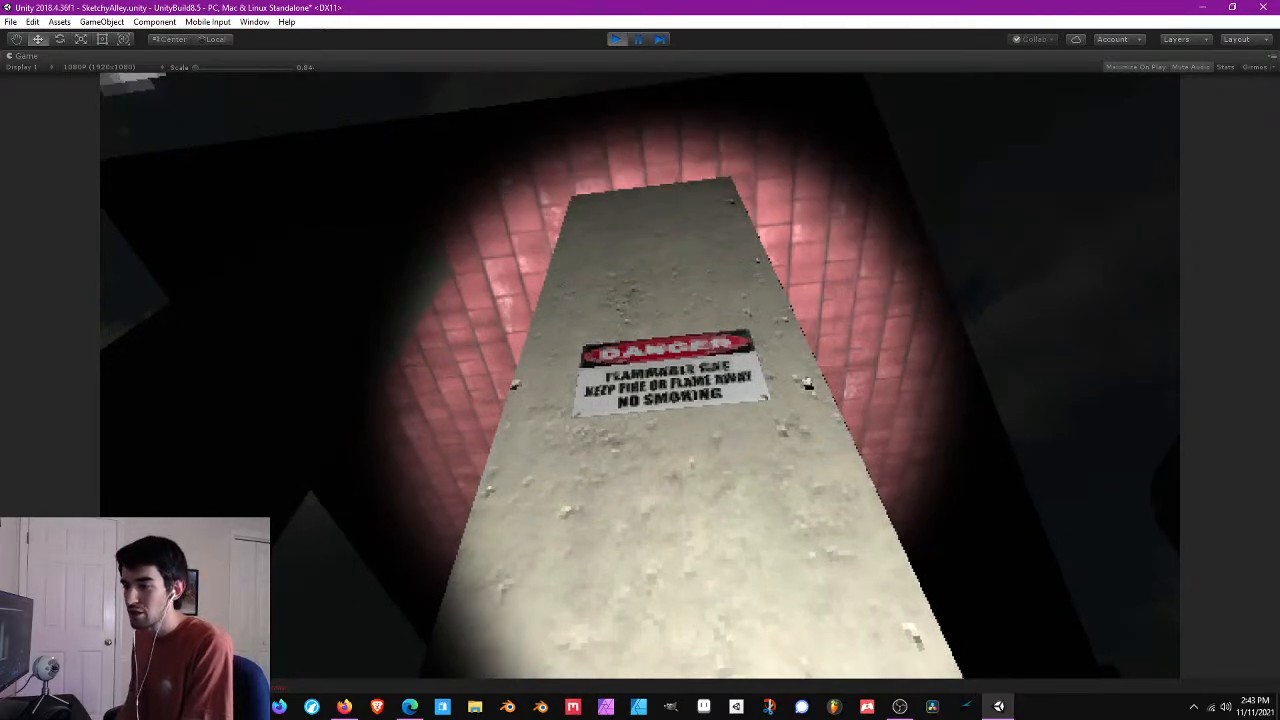
key("s")
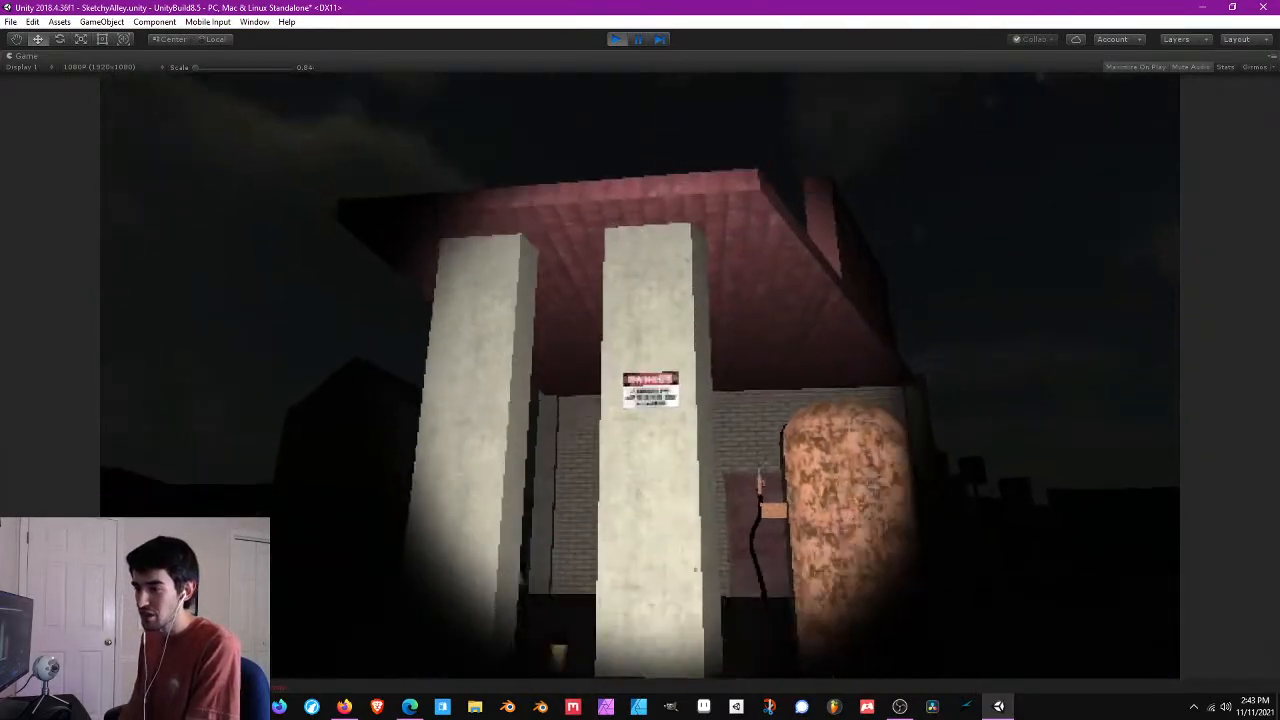
key("s")
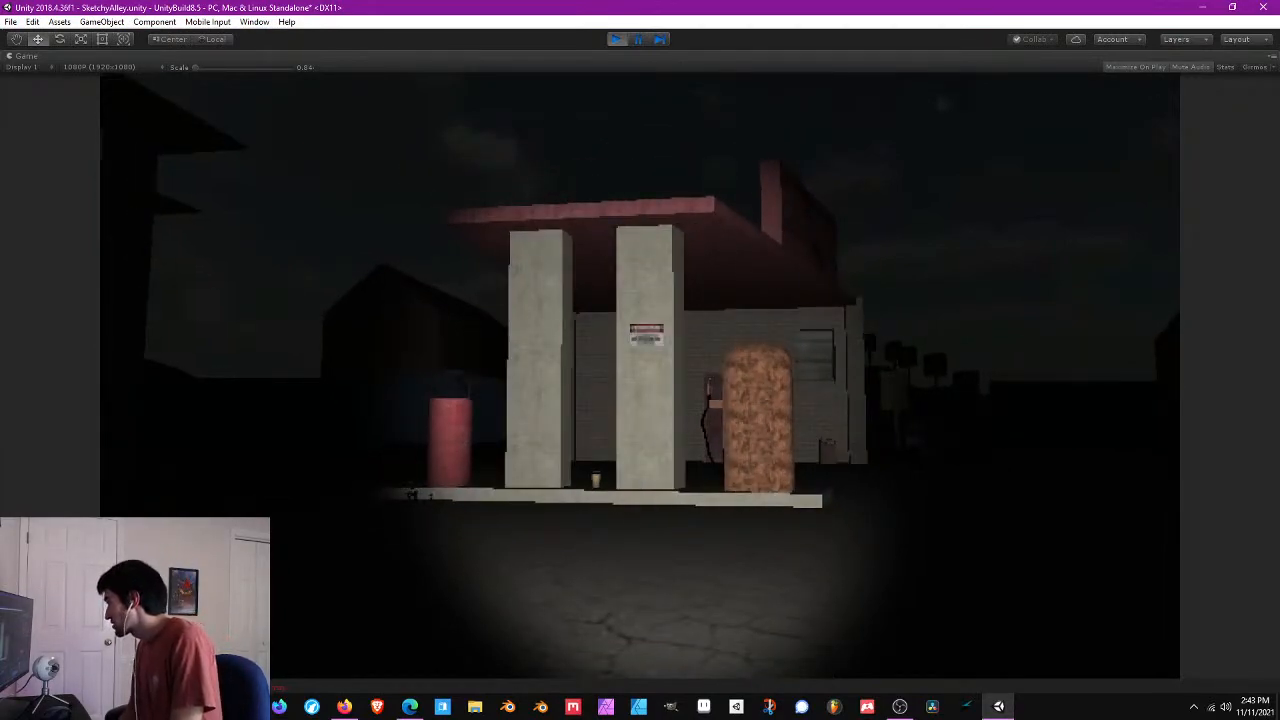
- View the gas pump and the signs along the road in-game, and stop the play test
key("w")
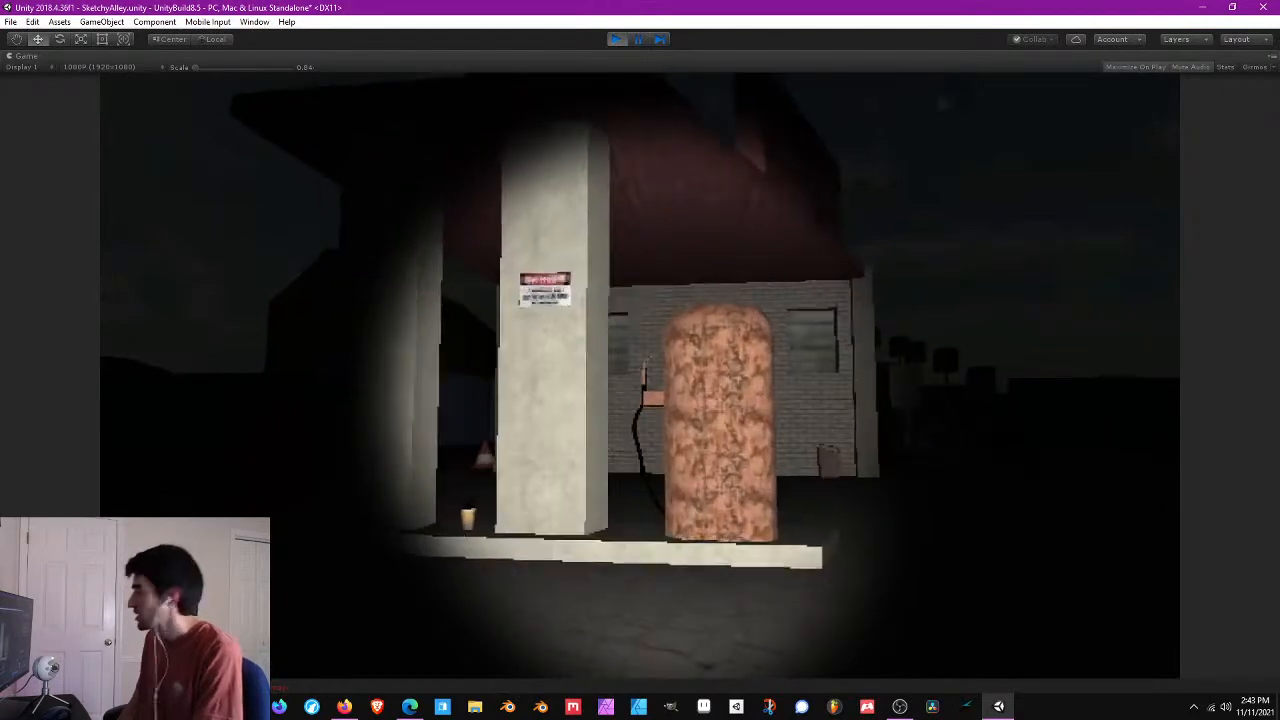
key("d")
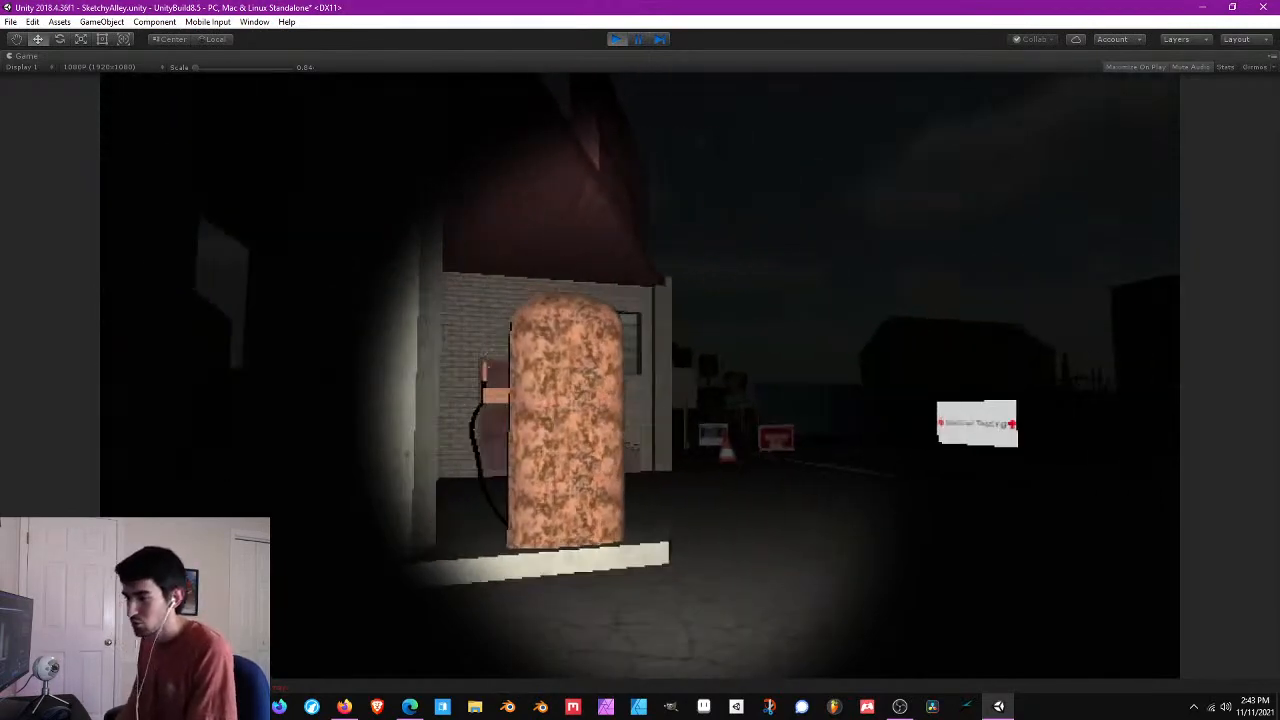
key("d")
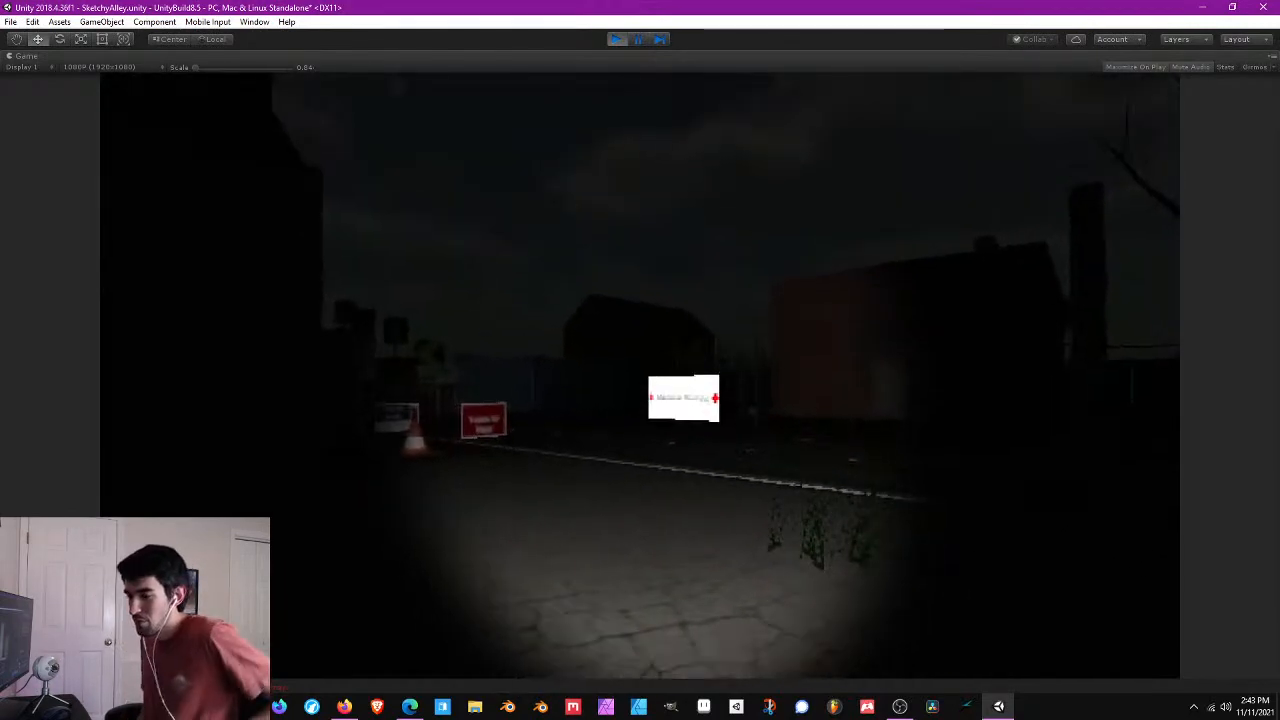
left_click(614, 40)
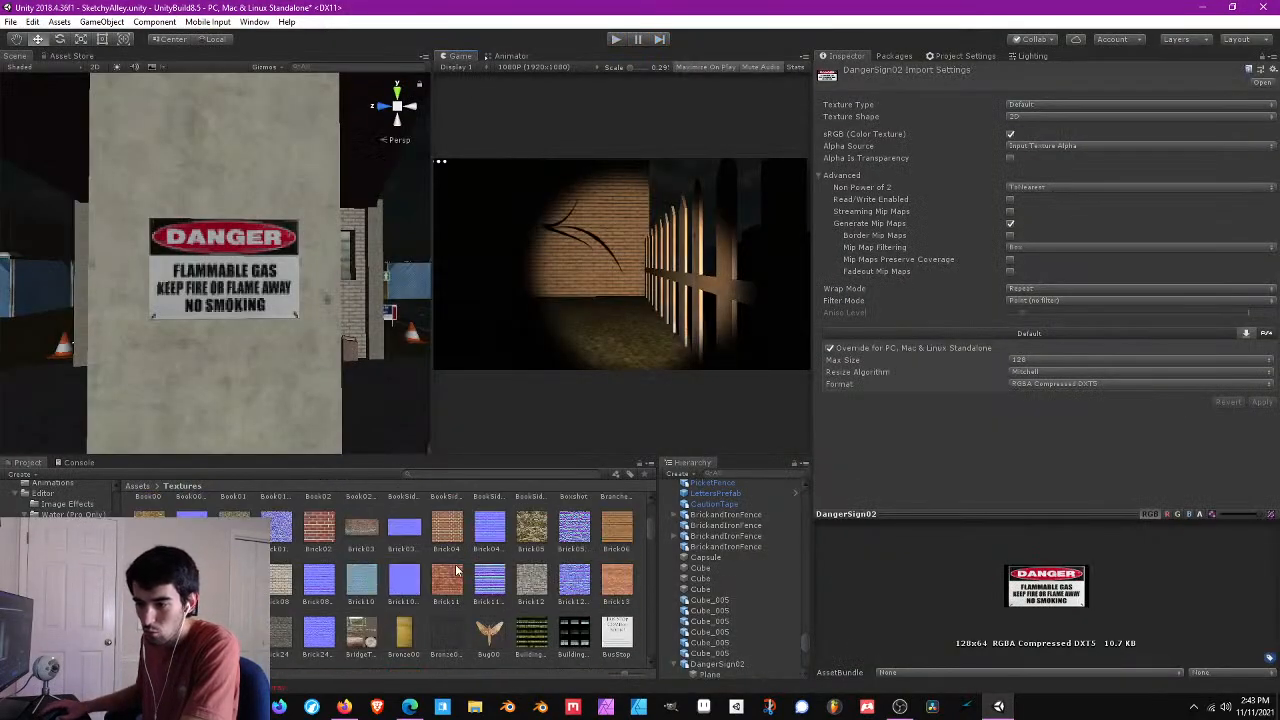
- Open the ConstructionValley scene from the project's Scenes folder
scroll(316, 554, "down", 6)
left_click(138, 486)
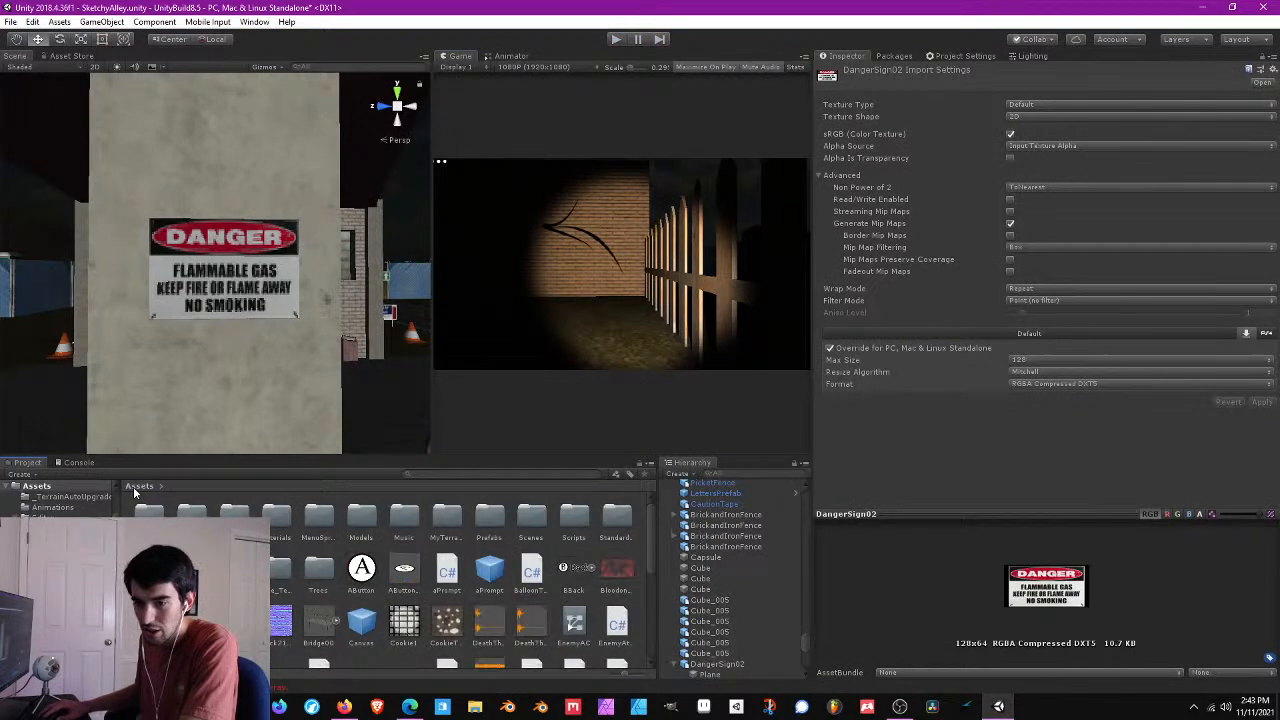
double_click(531, 515)
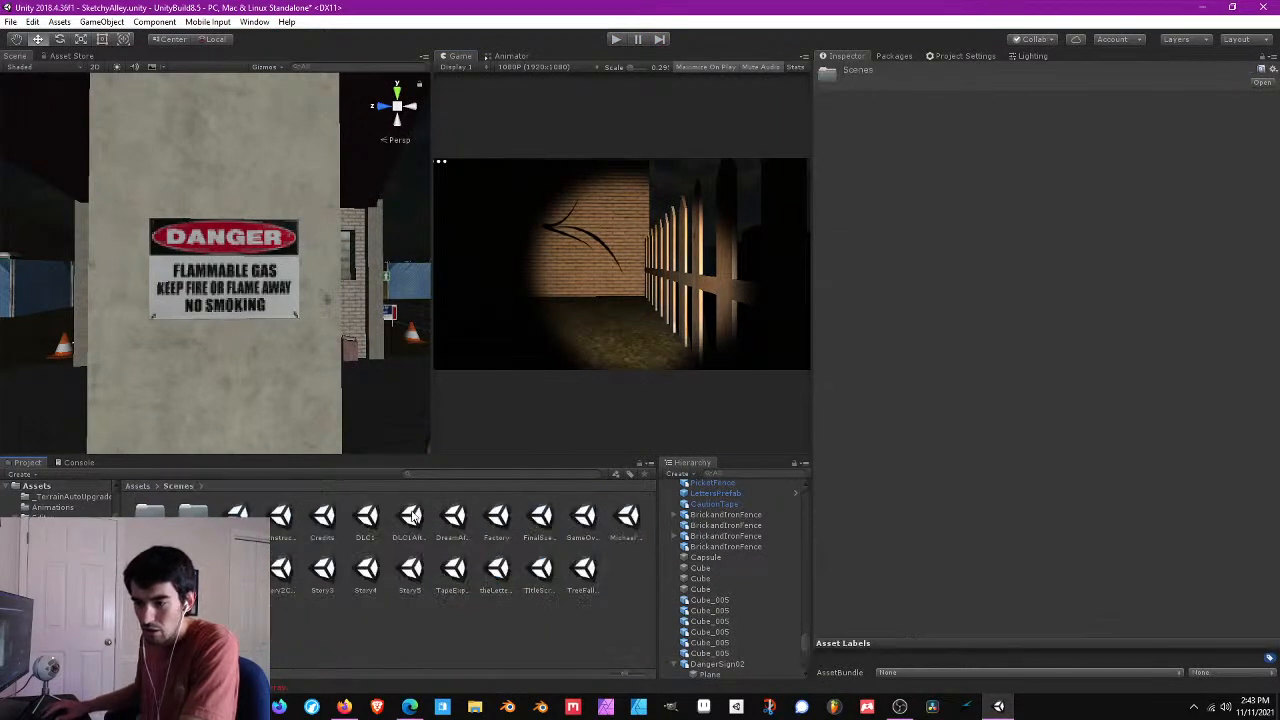
double_click(281, 516)
left_click(623, 377)
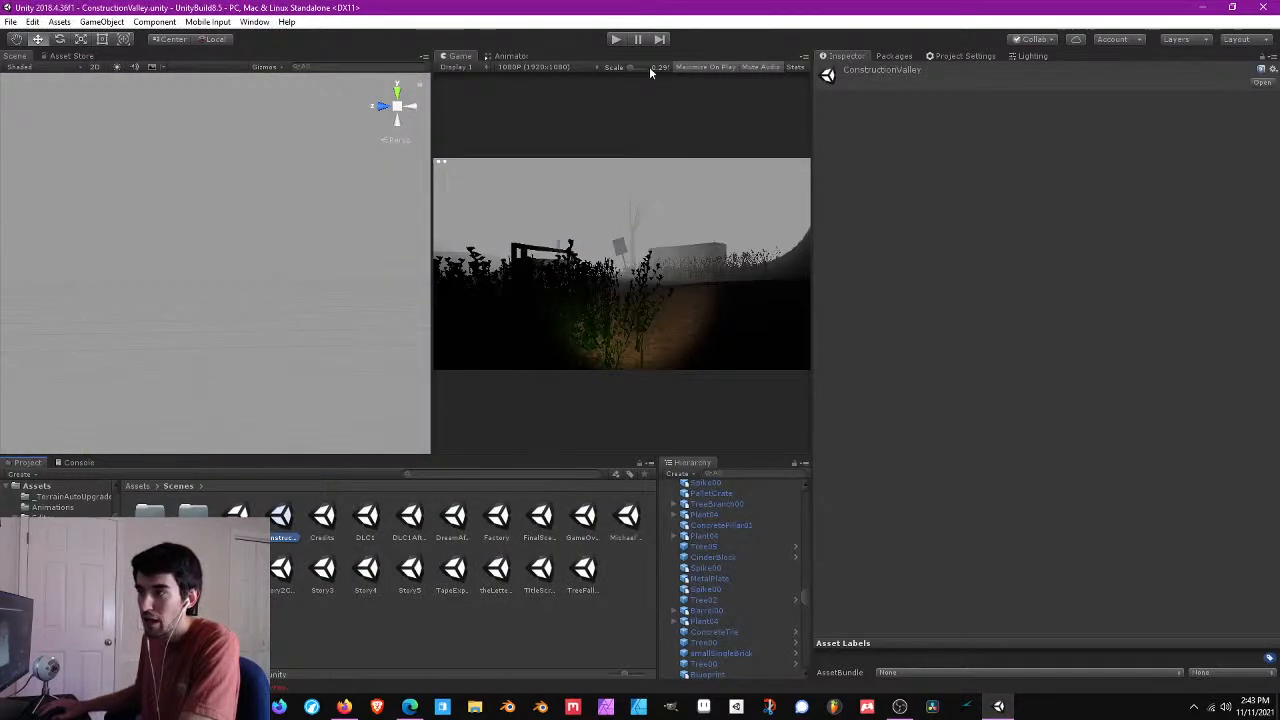
- Play-test the ConstructionValley level and approach the welcome sign behind the bushes
left_click(617, 40)
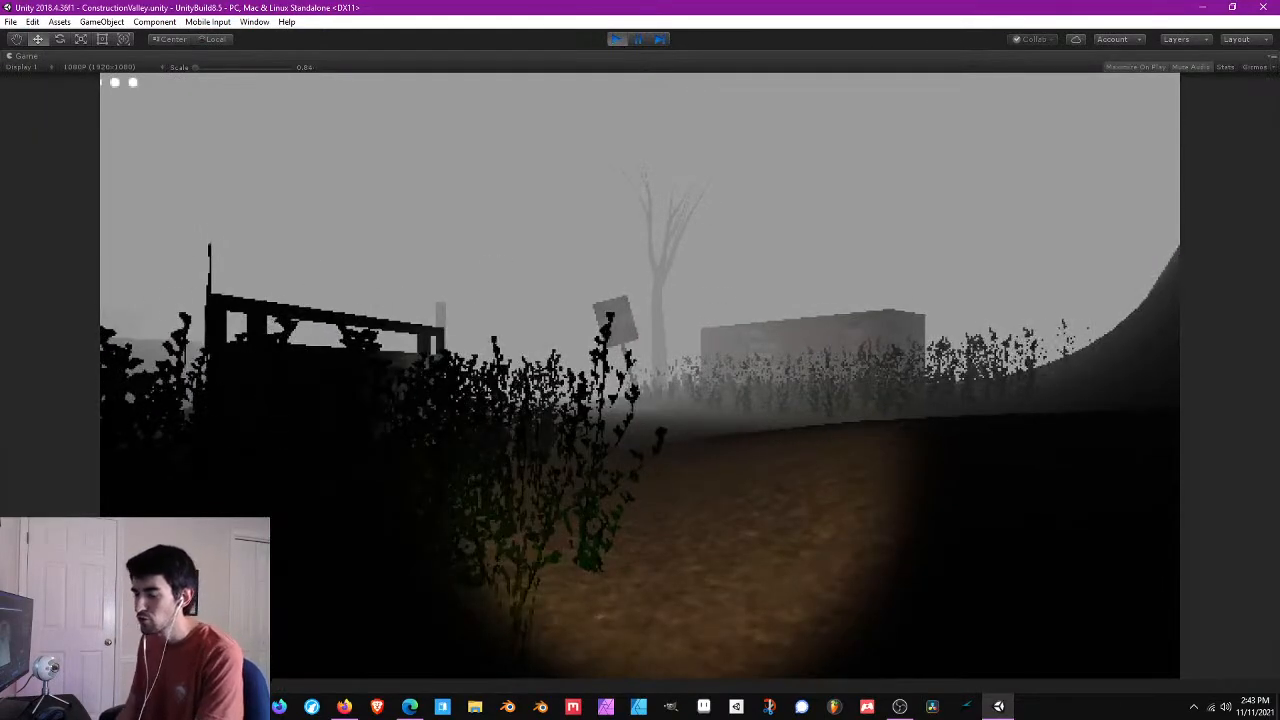
key("w")
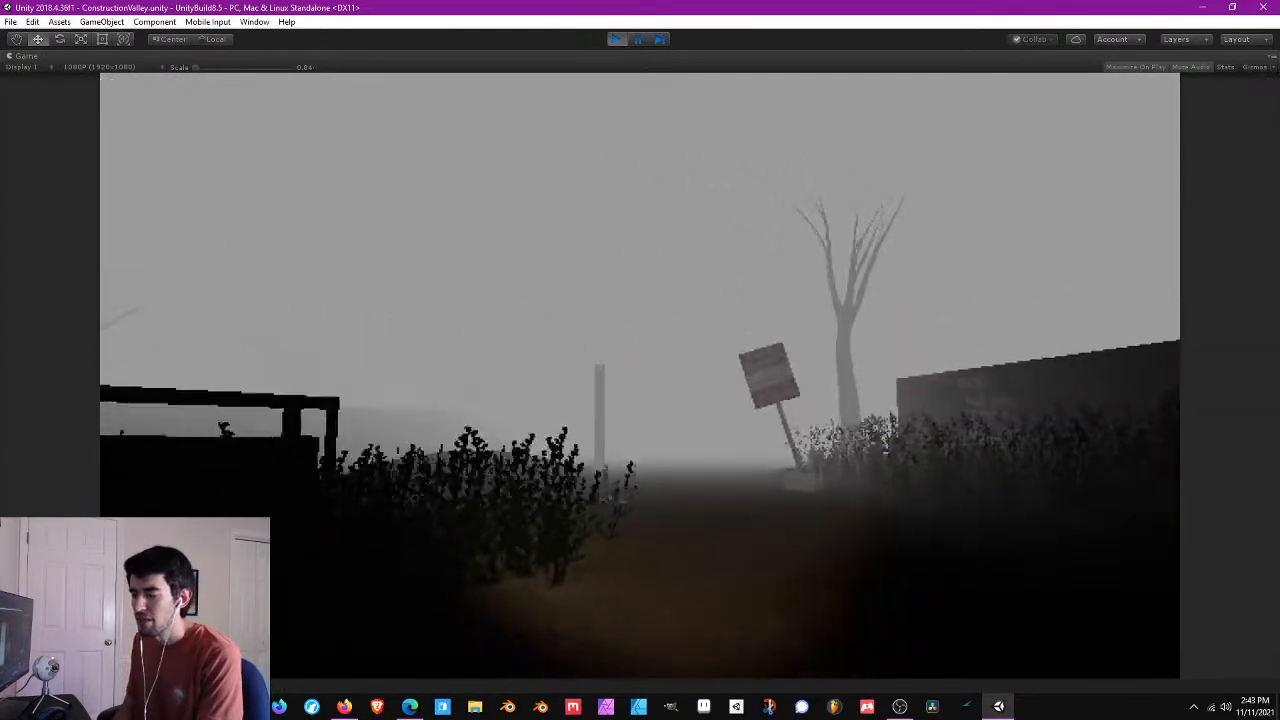
key("w")
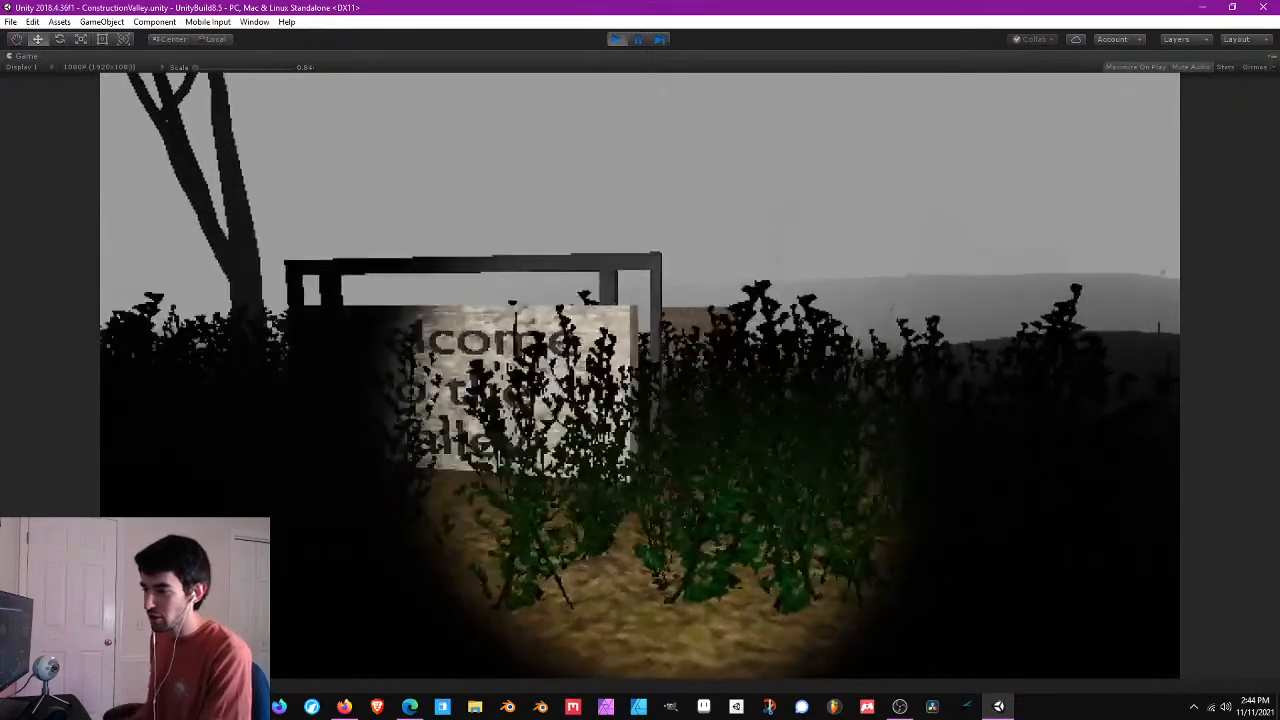
- Walk through the bushes and examine the flowers, bricks and pixelated ground texture up close
key("w")
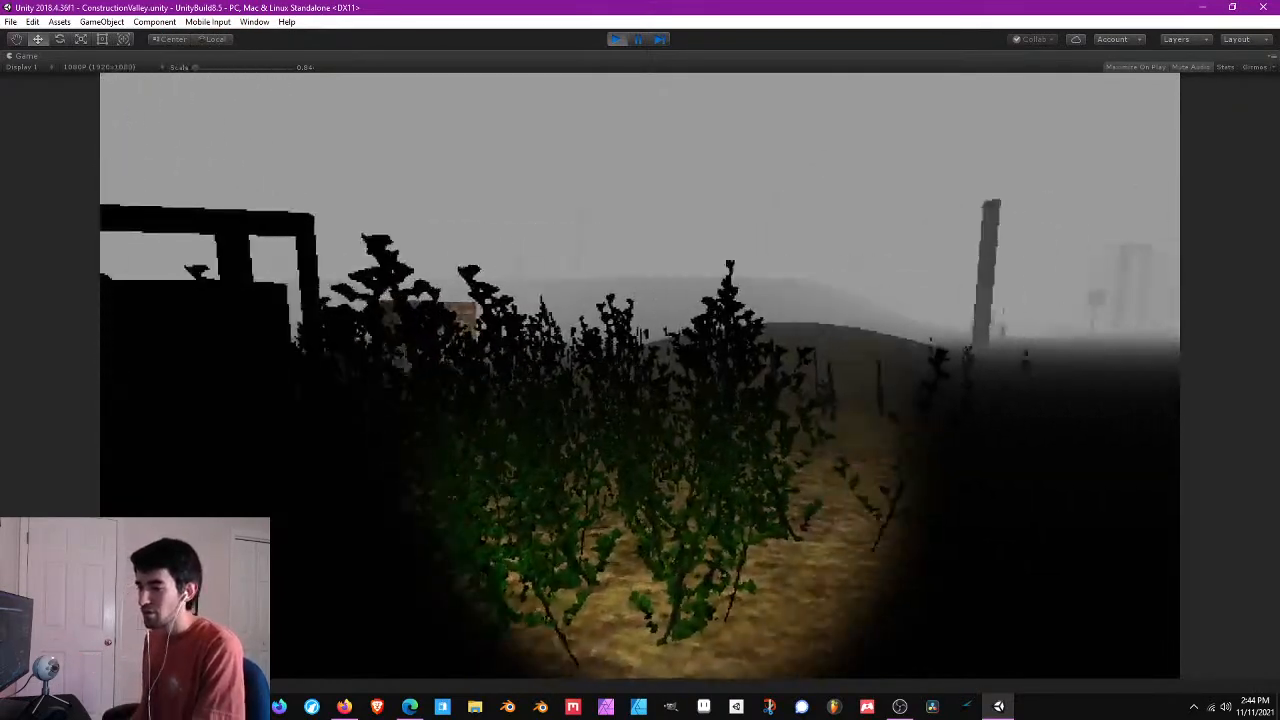
key("w")
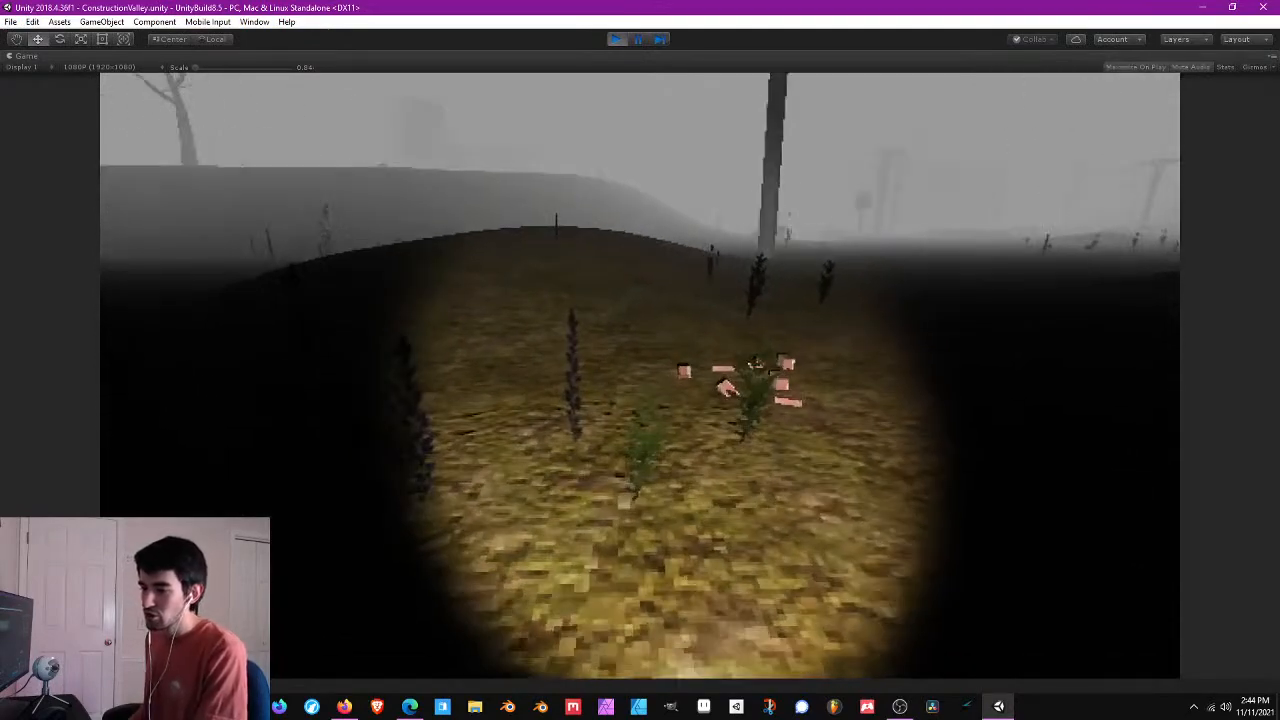
key("w")
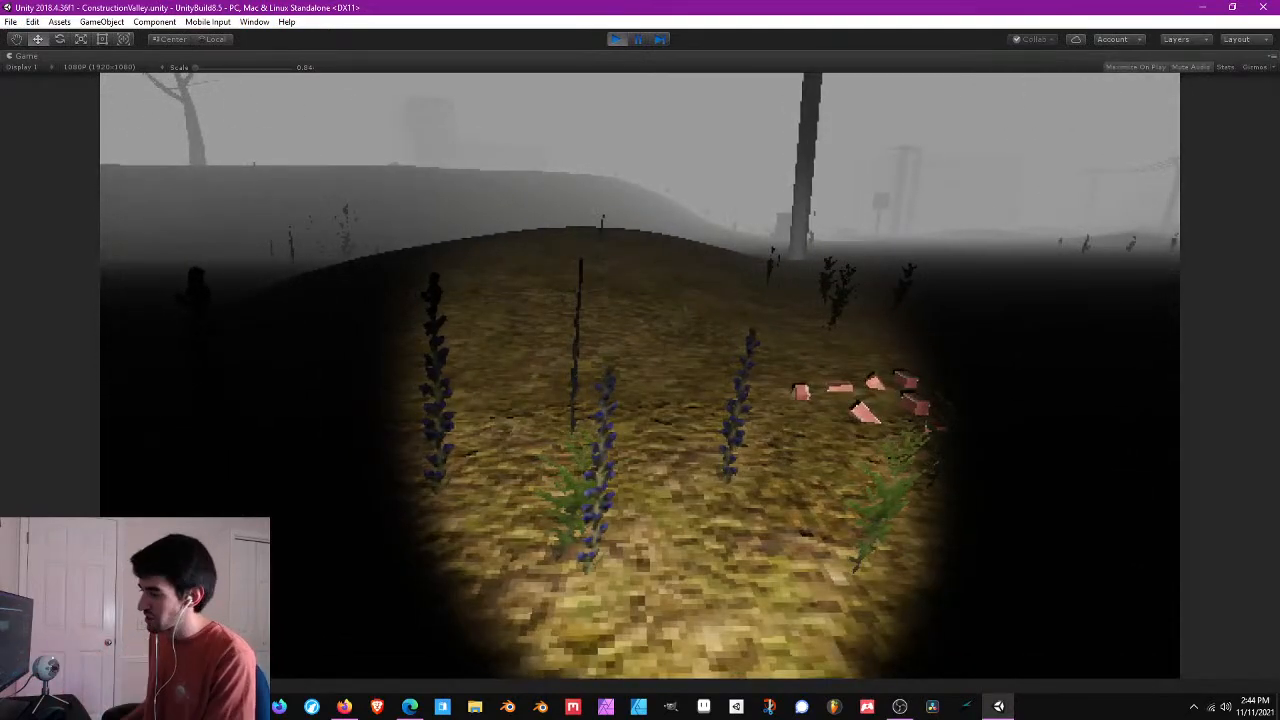
key("w")
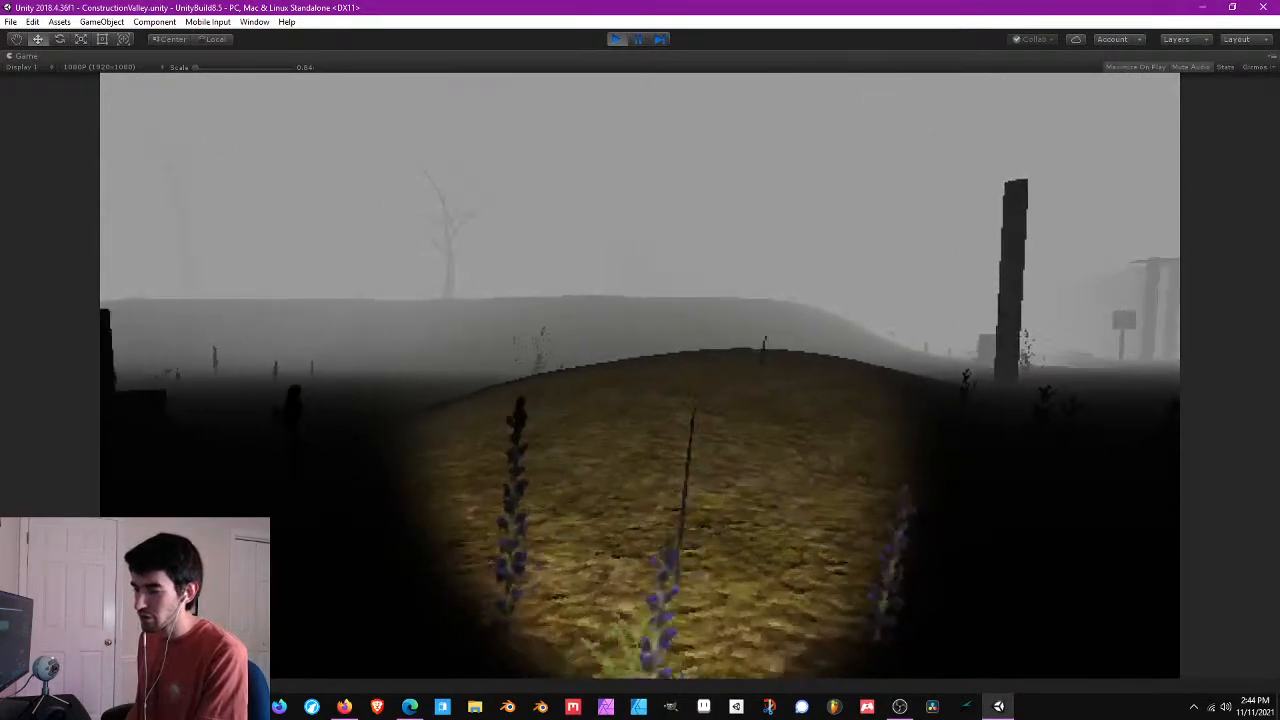
key("w")
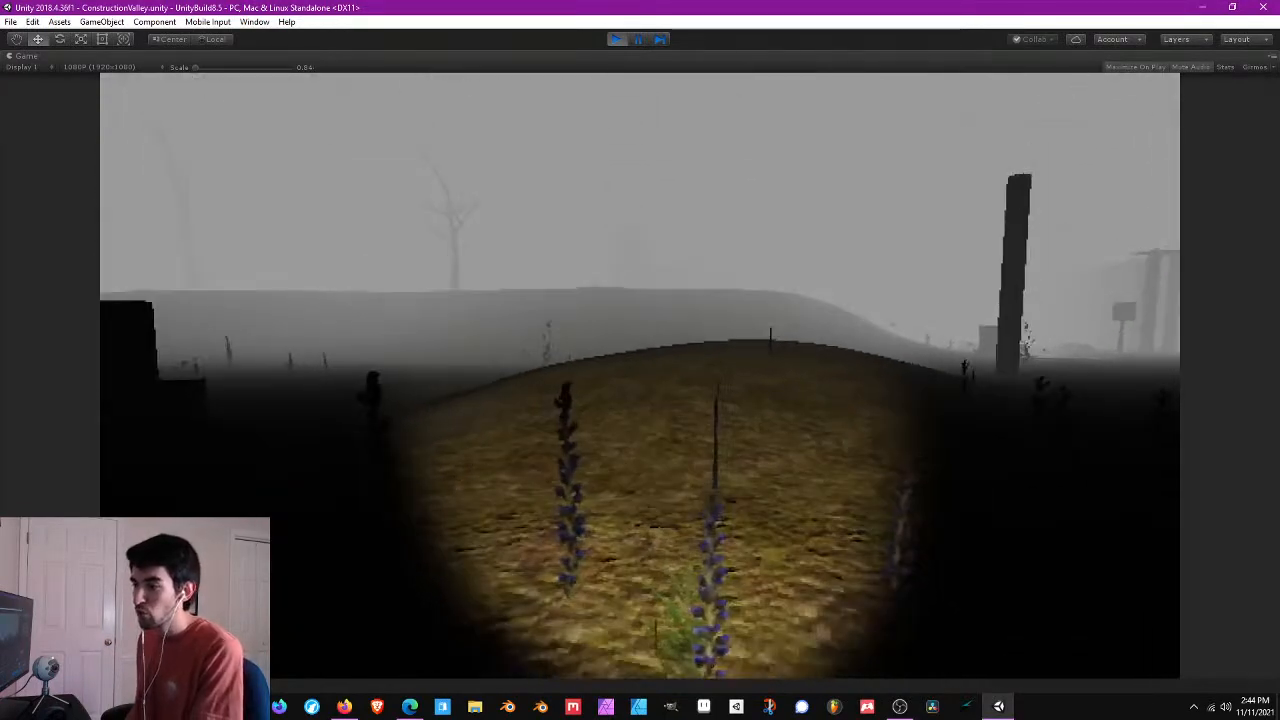
- Examine the Private Property sign beside the path from near and far
key("w")
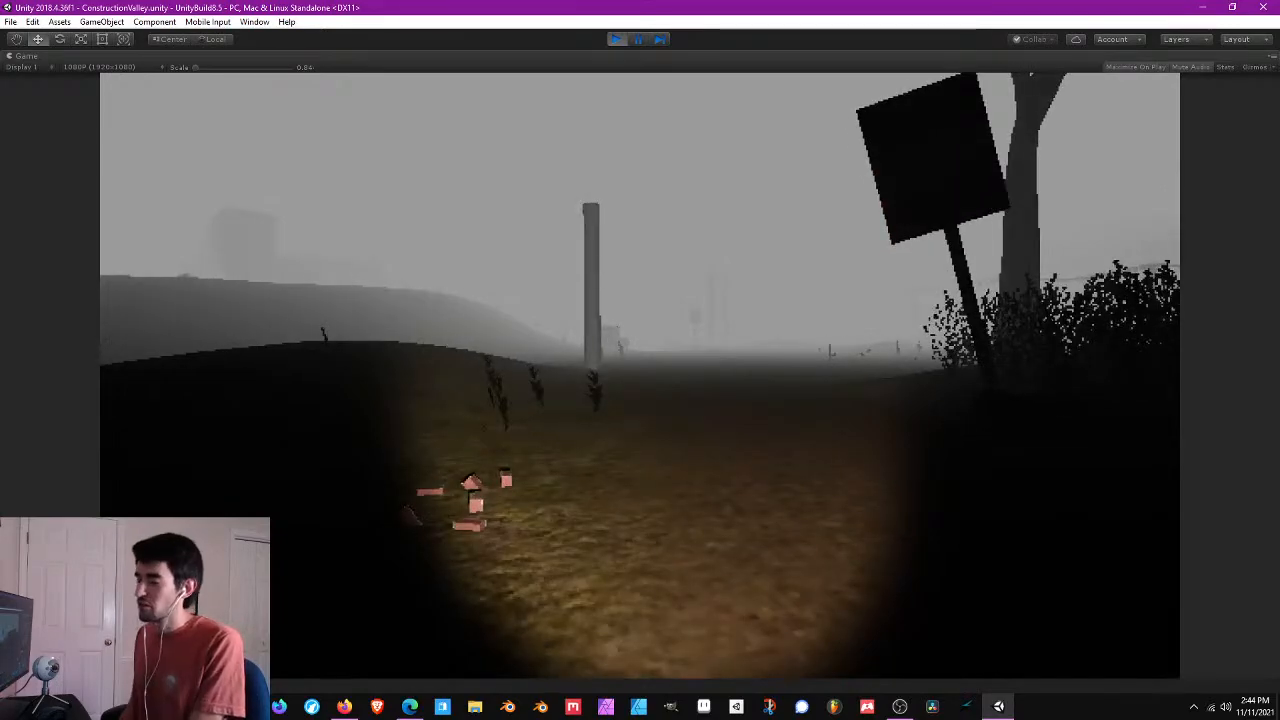
key("w")
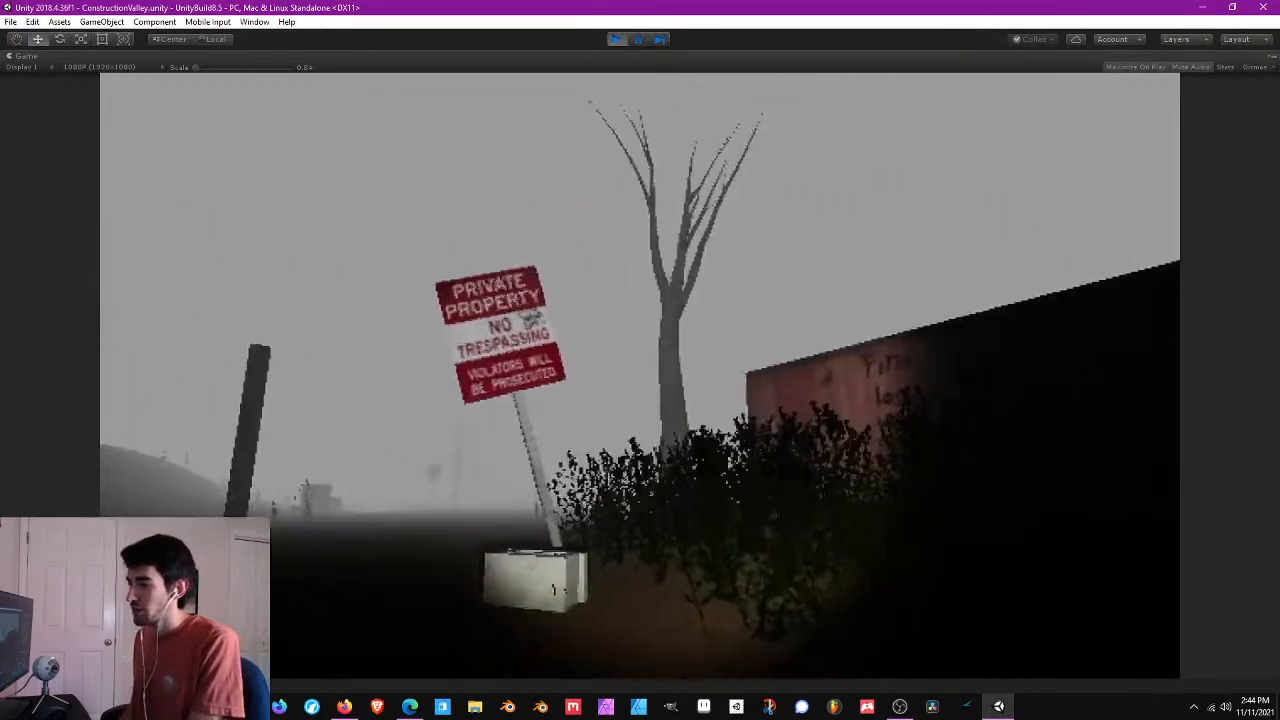
key("s")
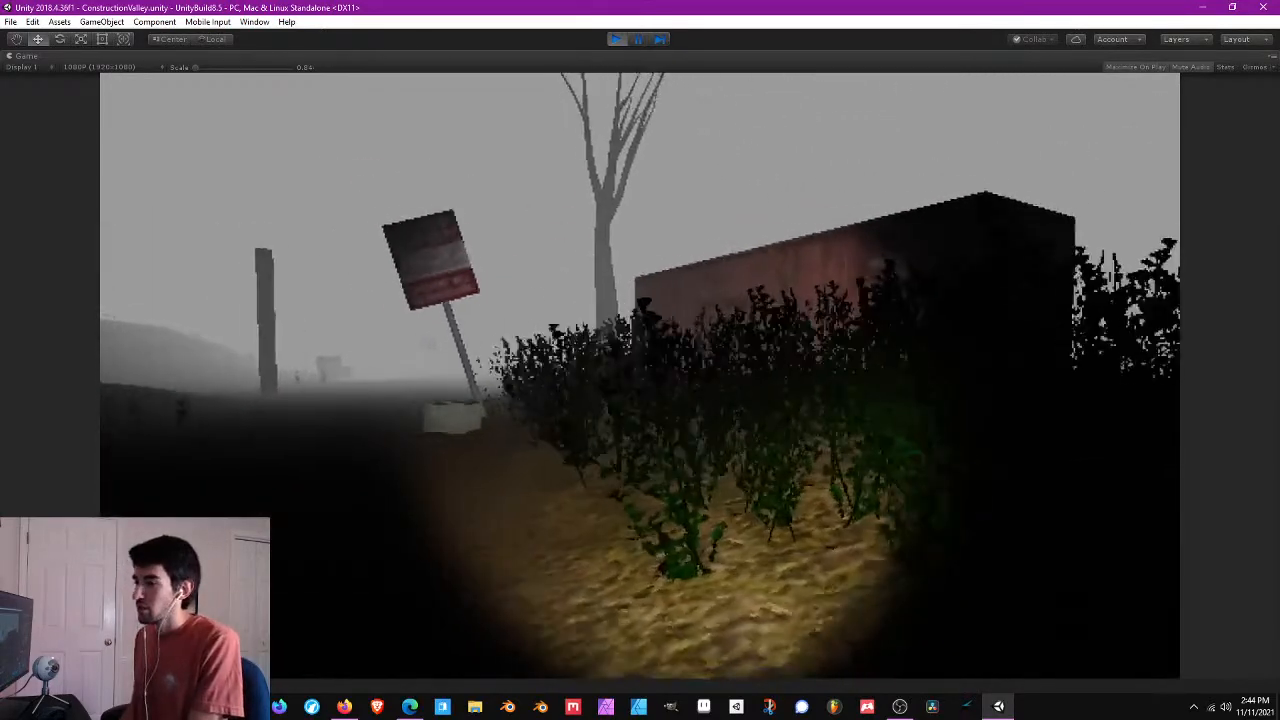
key("s")
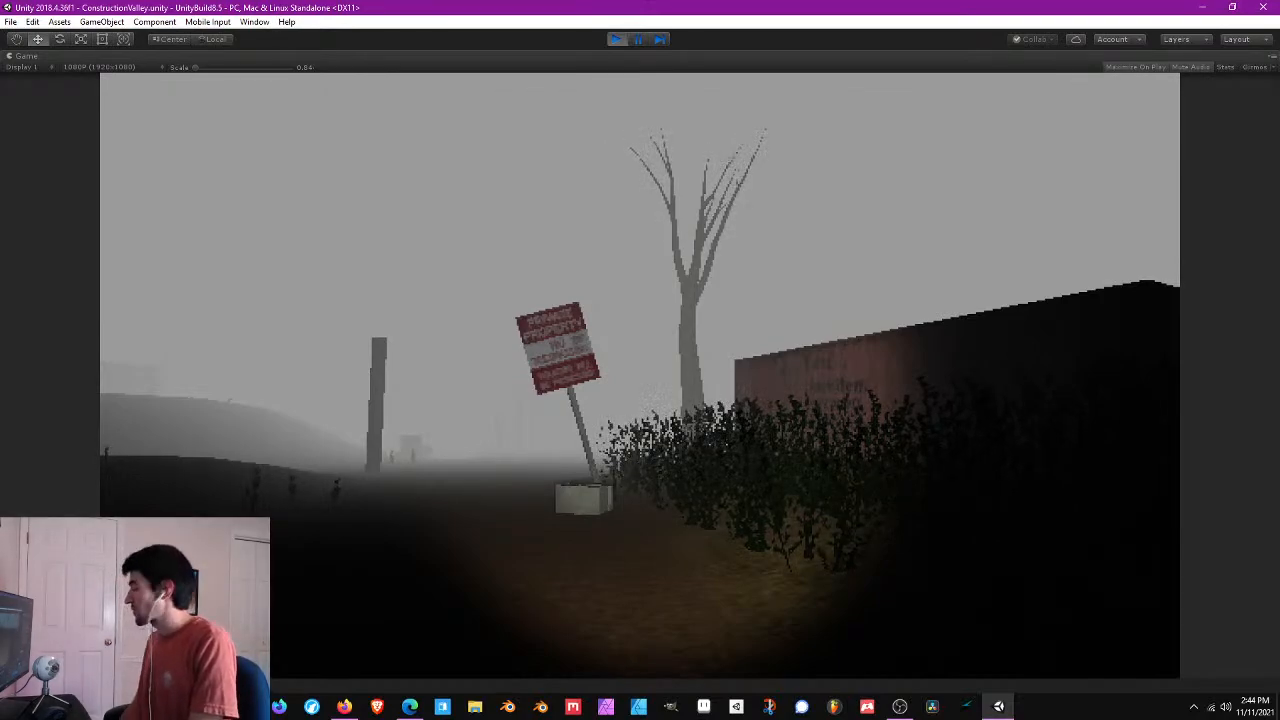
key("w")
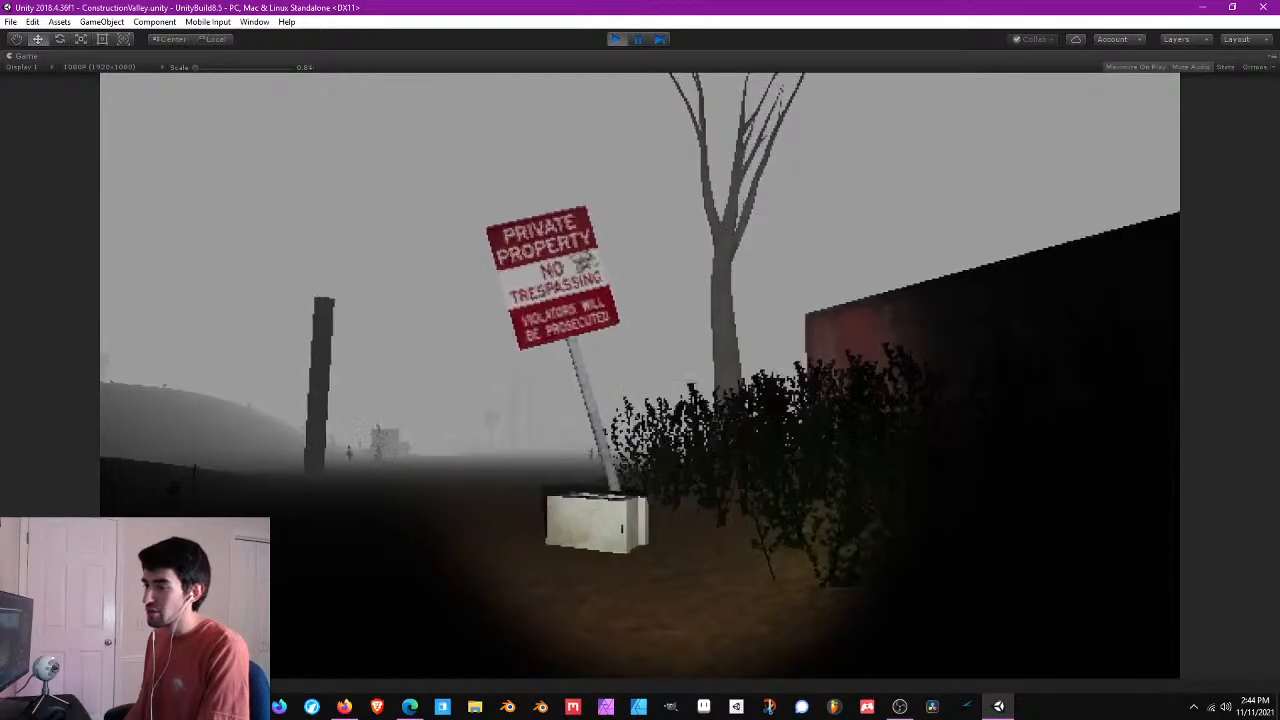
key("a")
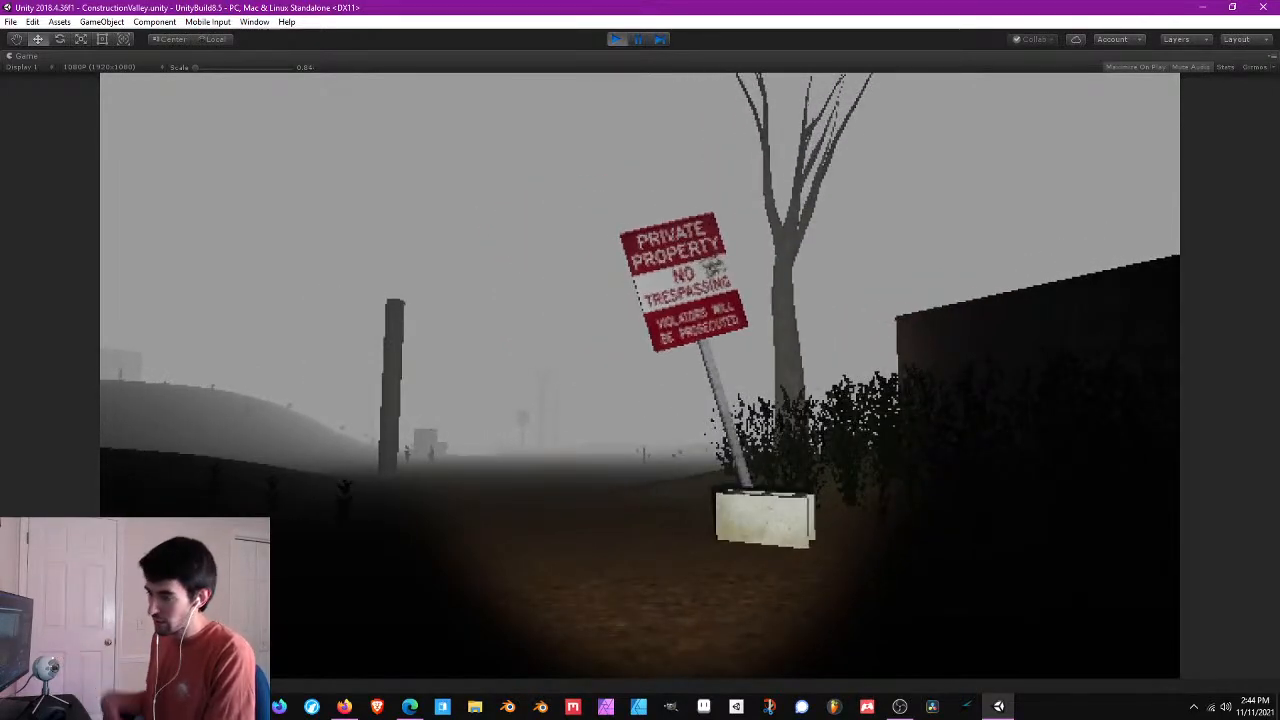
key("s")
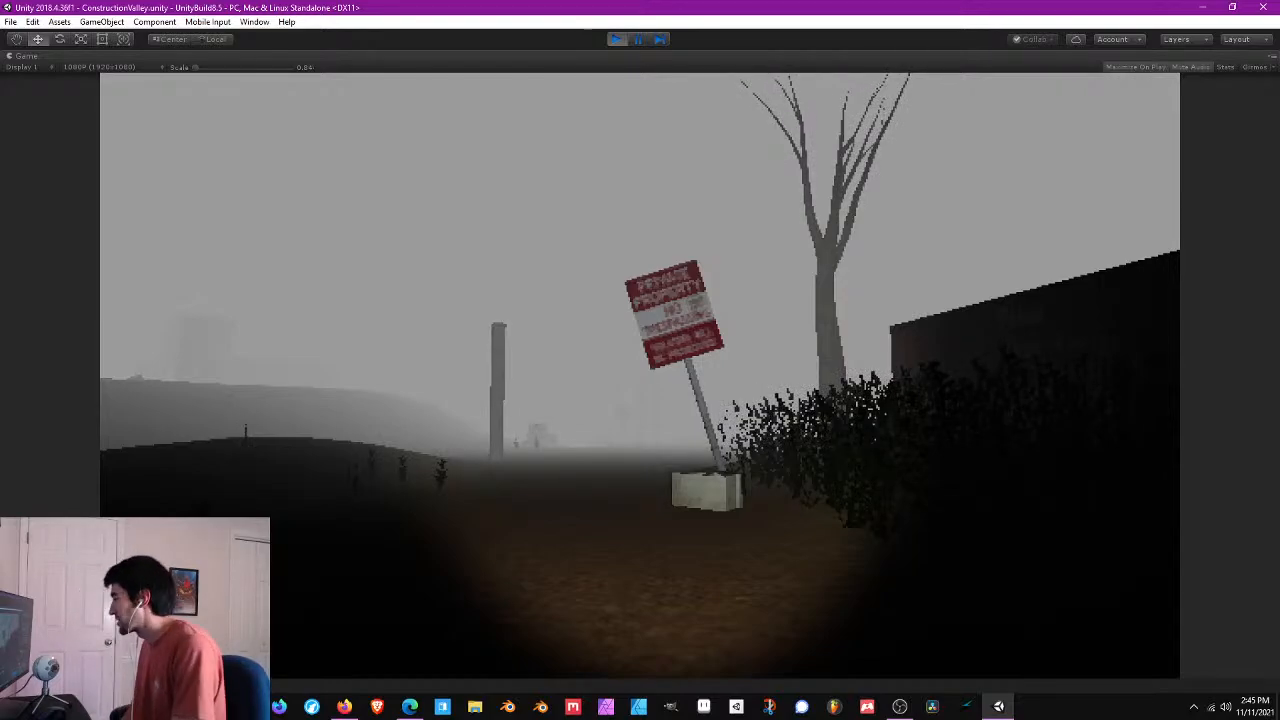
- Walk past the Private Property sign and through the bushes to inspect the side of the red shipping container up close
key("w")
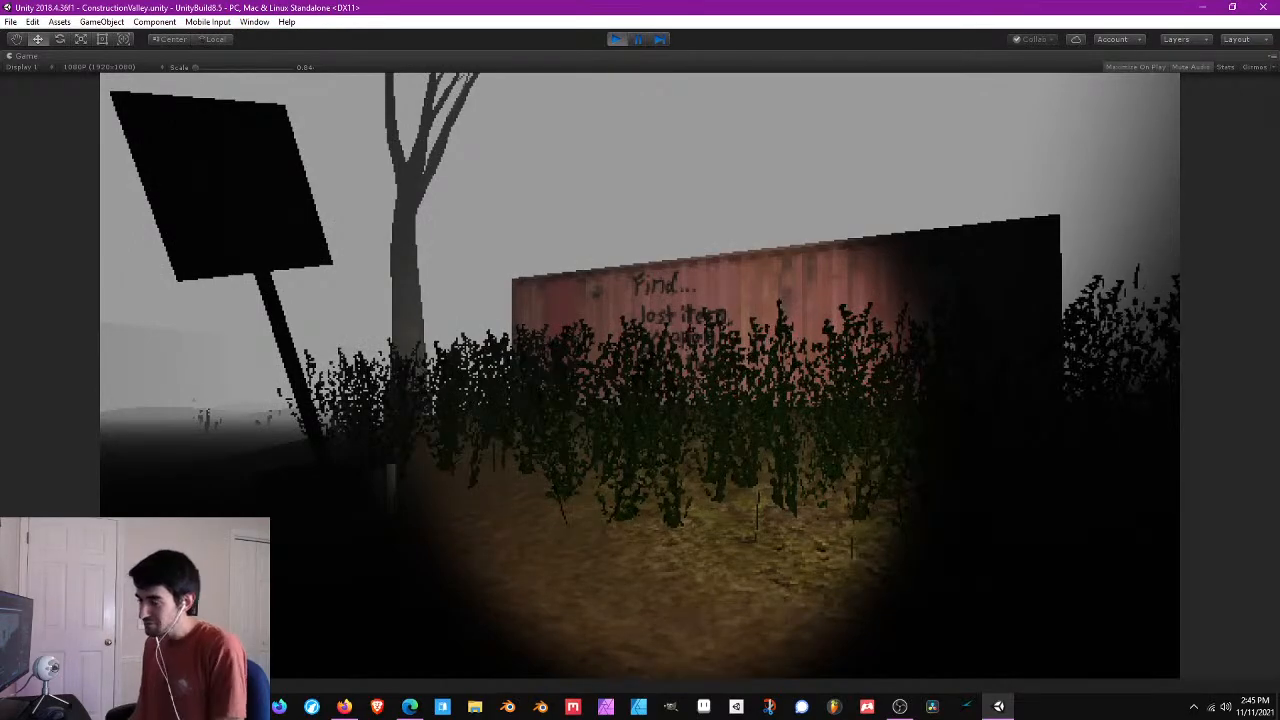
key("w")
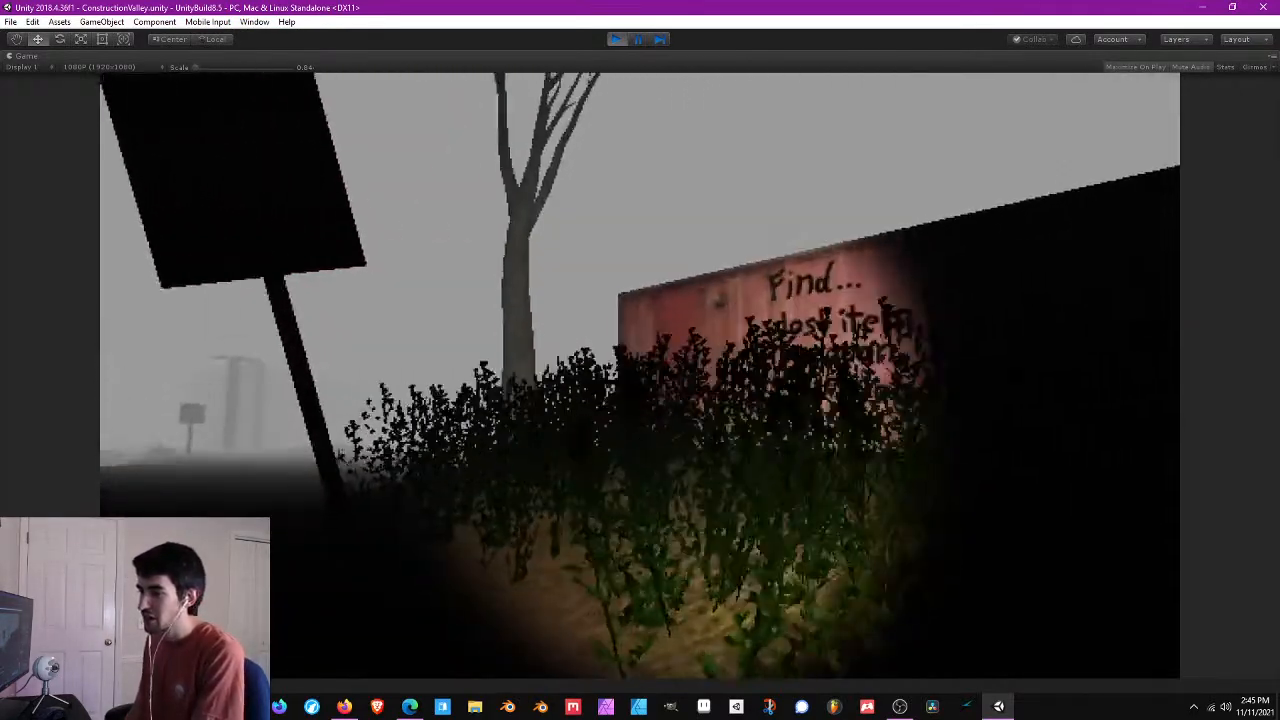
key("s")
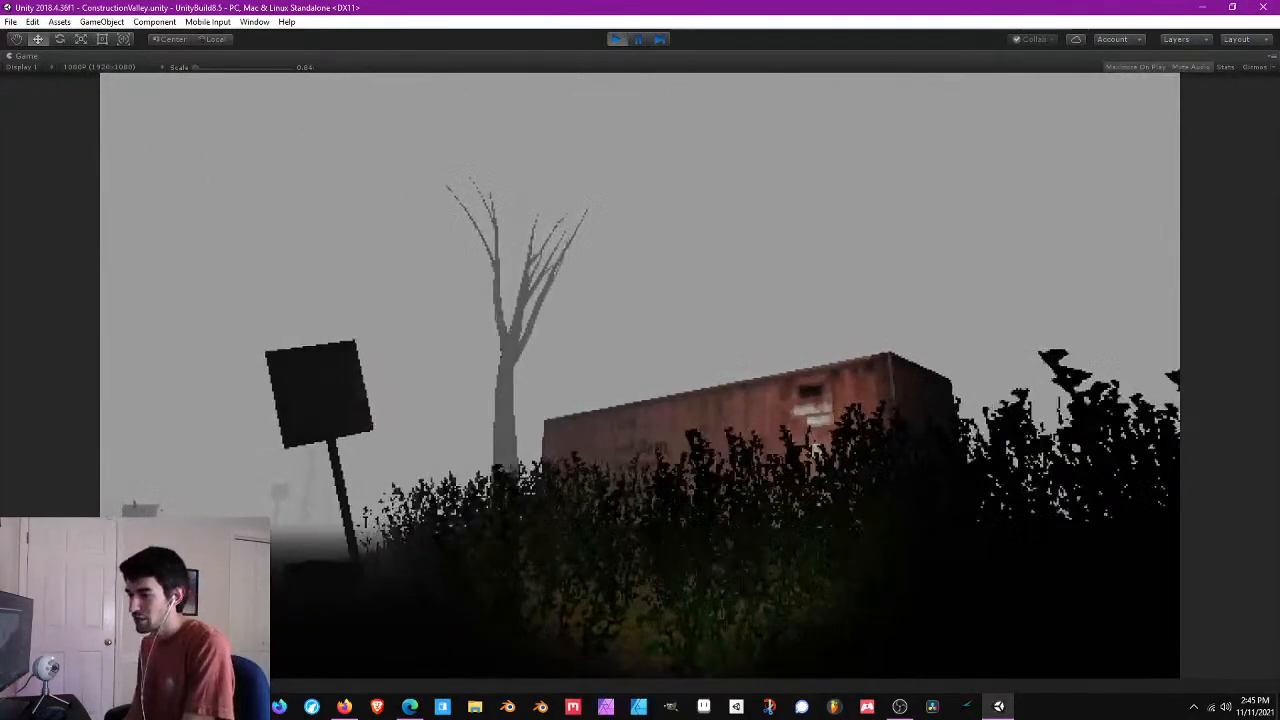
key("w")
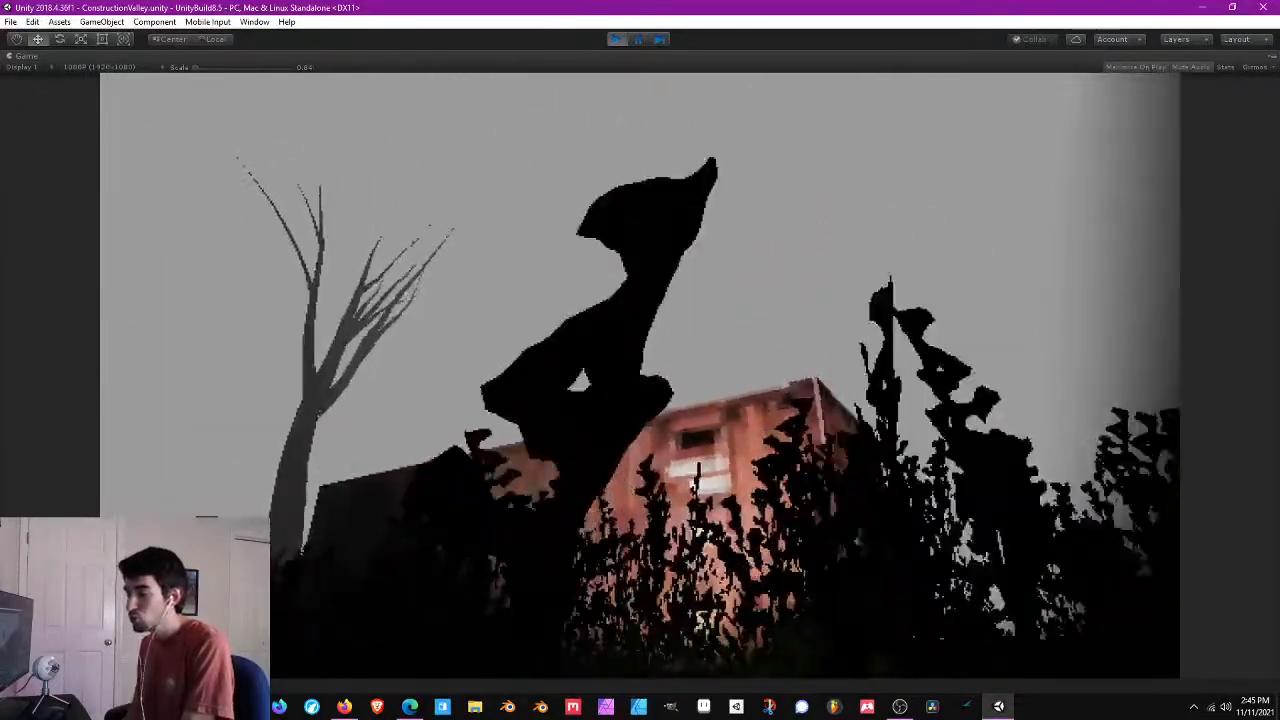
key("w")
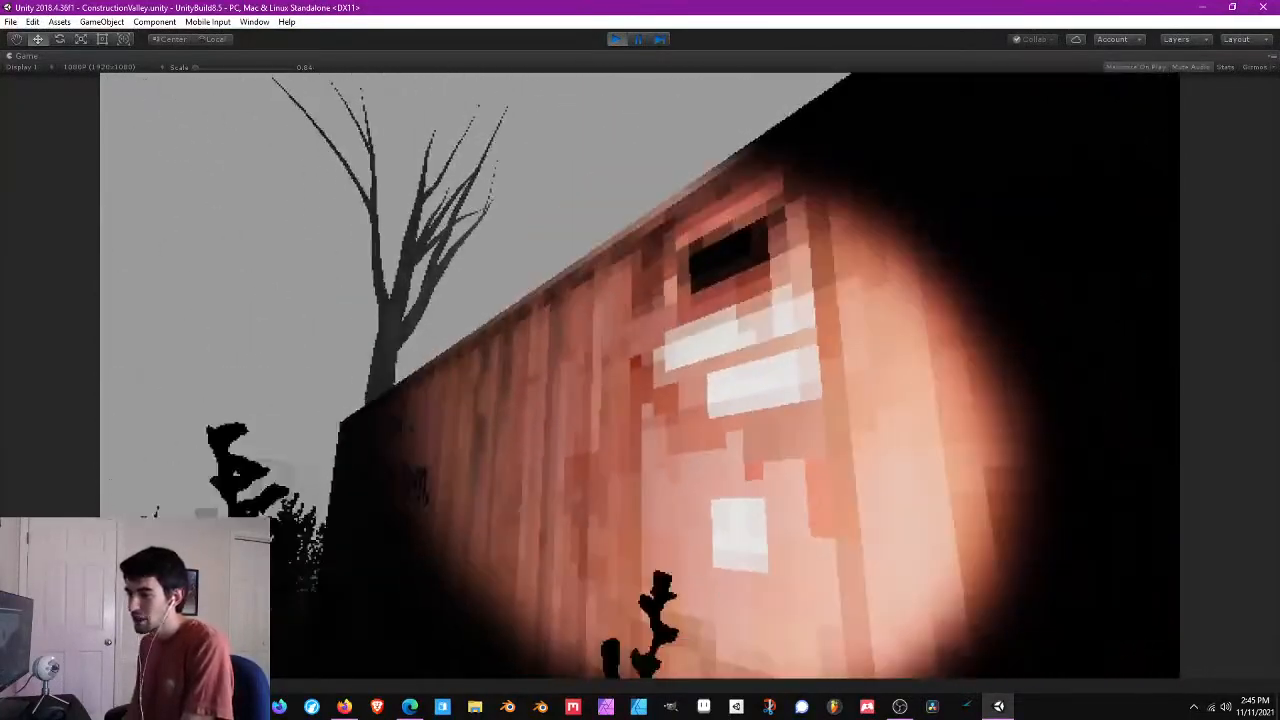
- Circle the red shipping container and examine its door end and opposite side from near and far
key("d")
key("s")
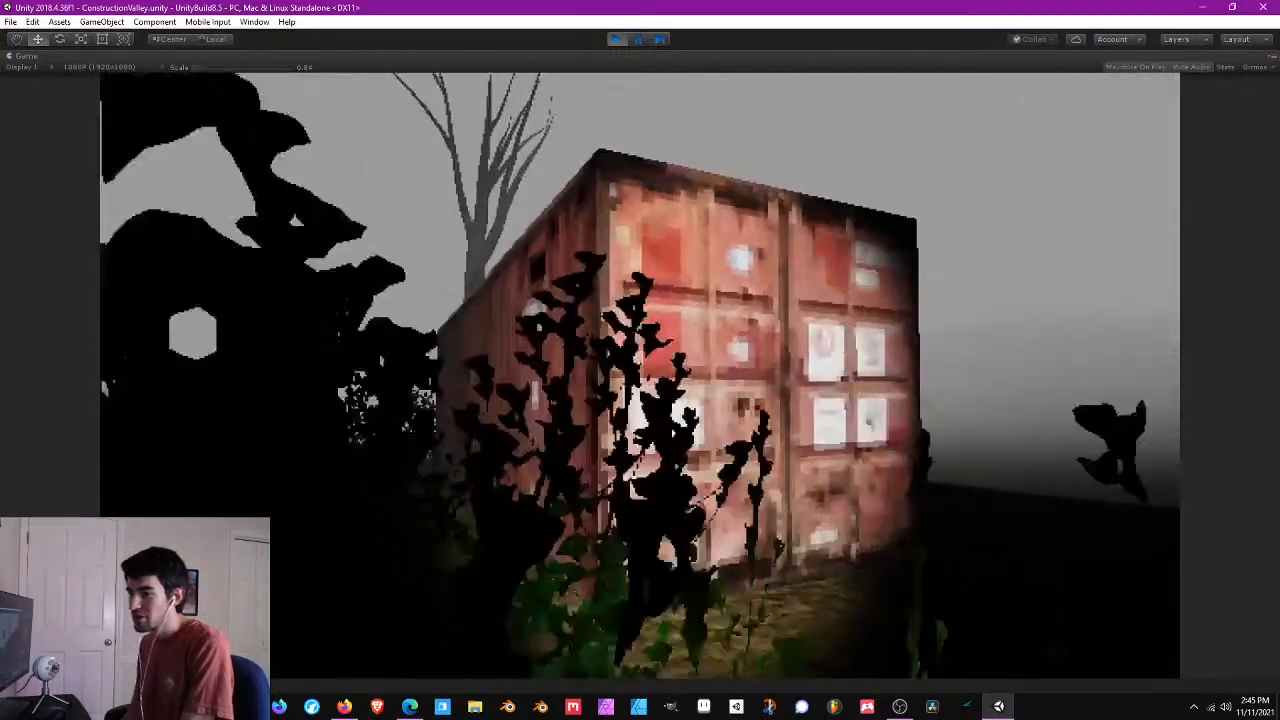
key("s")
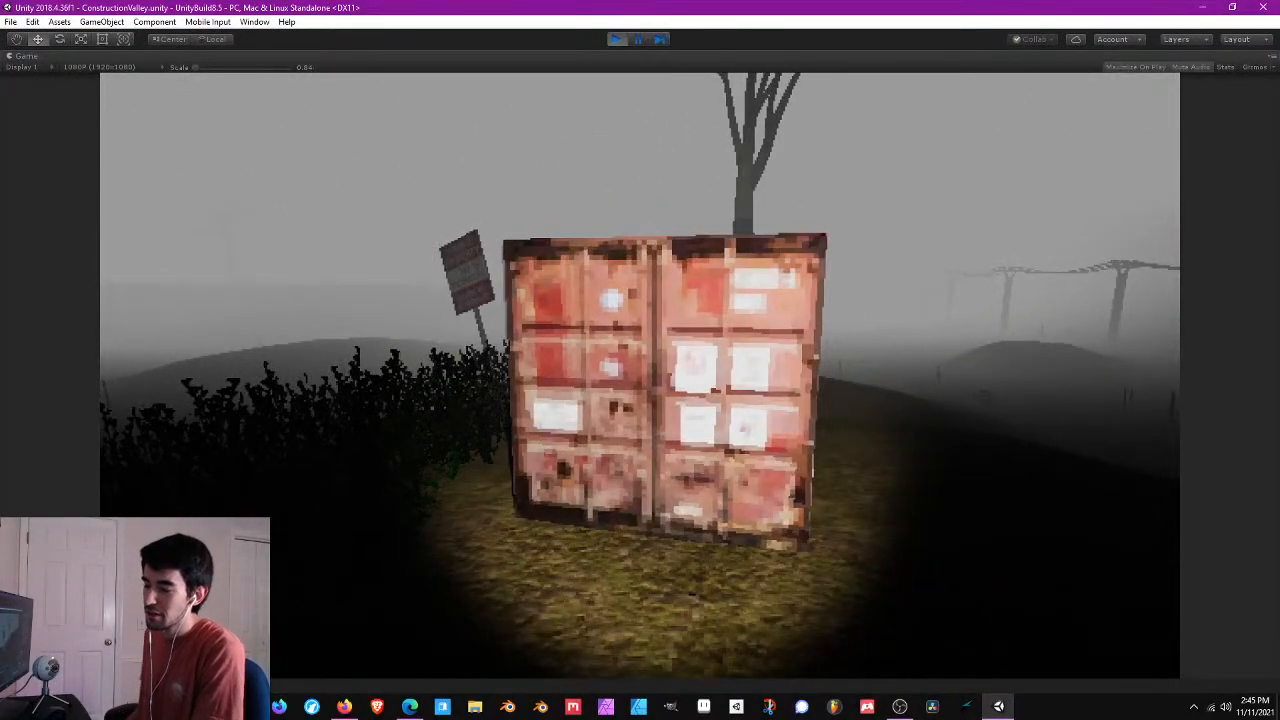
key("d")
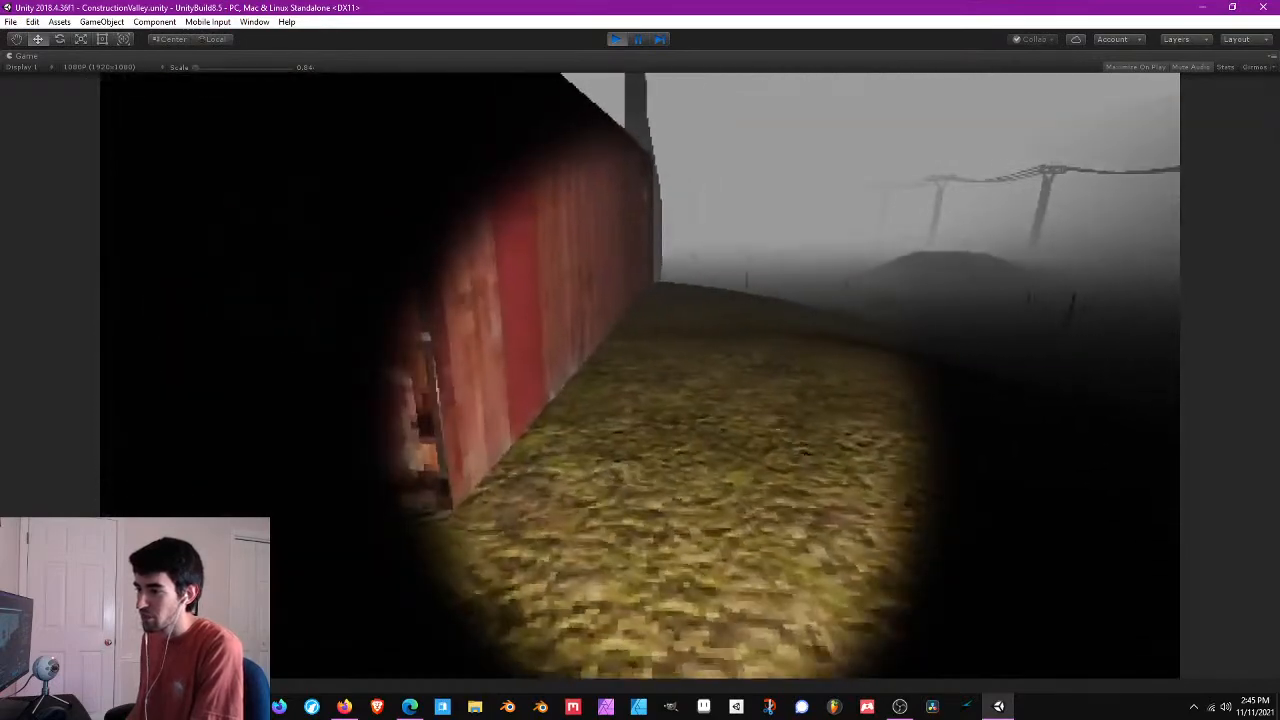
key("a")
key("d")
key("s")
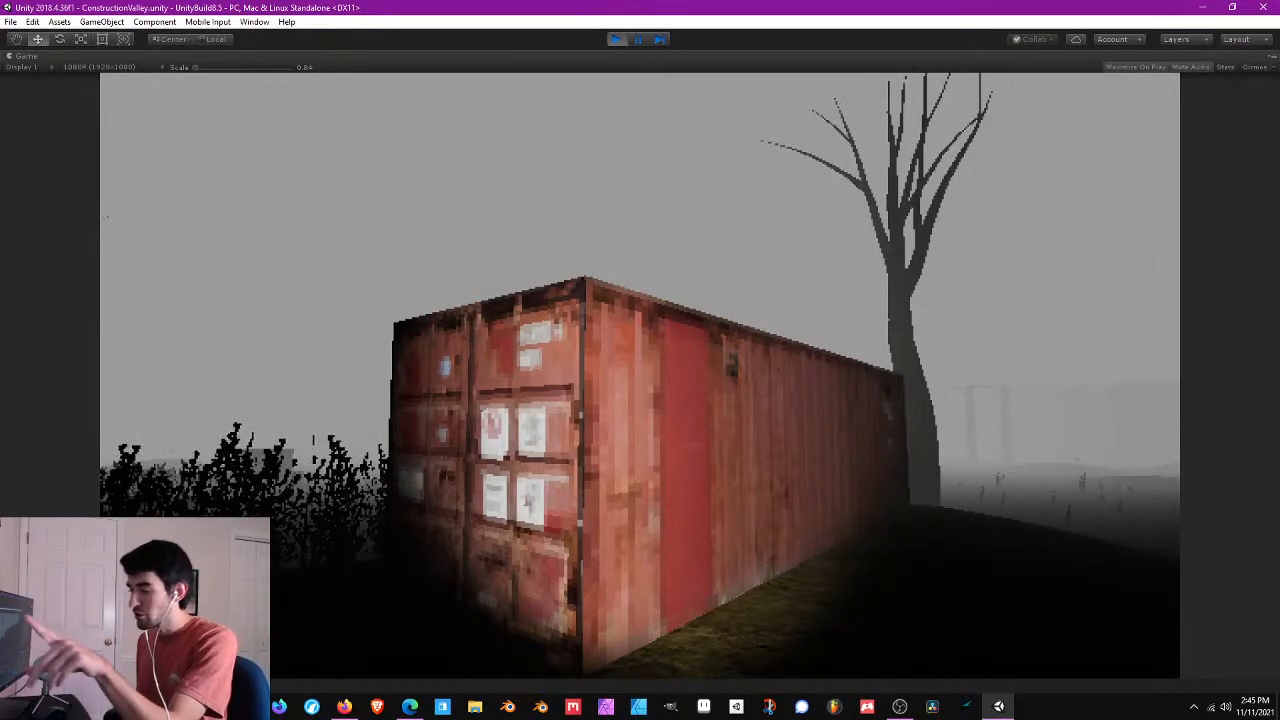
key("s")
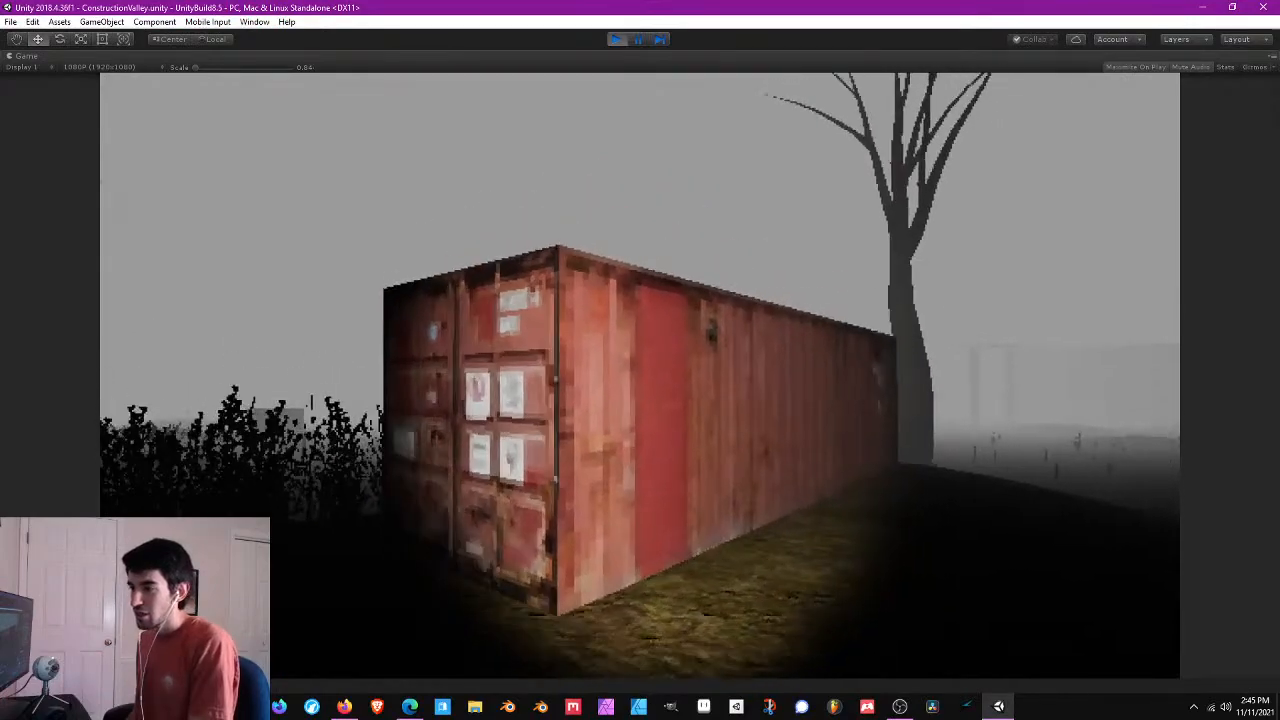
key("s")
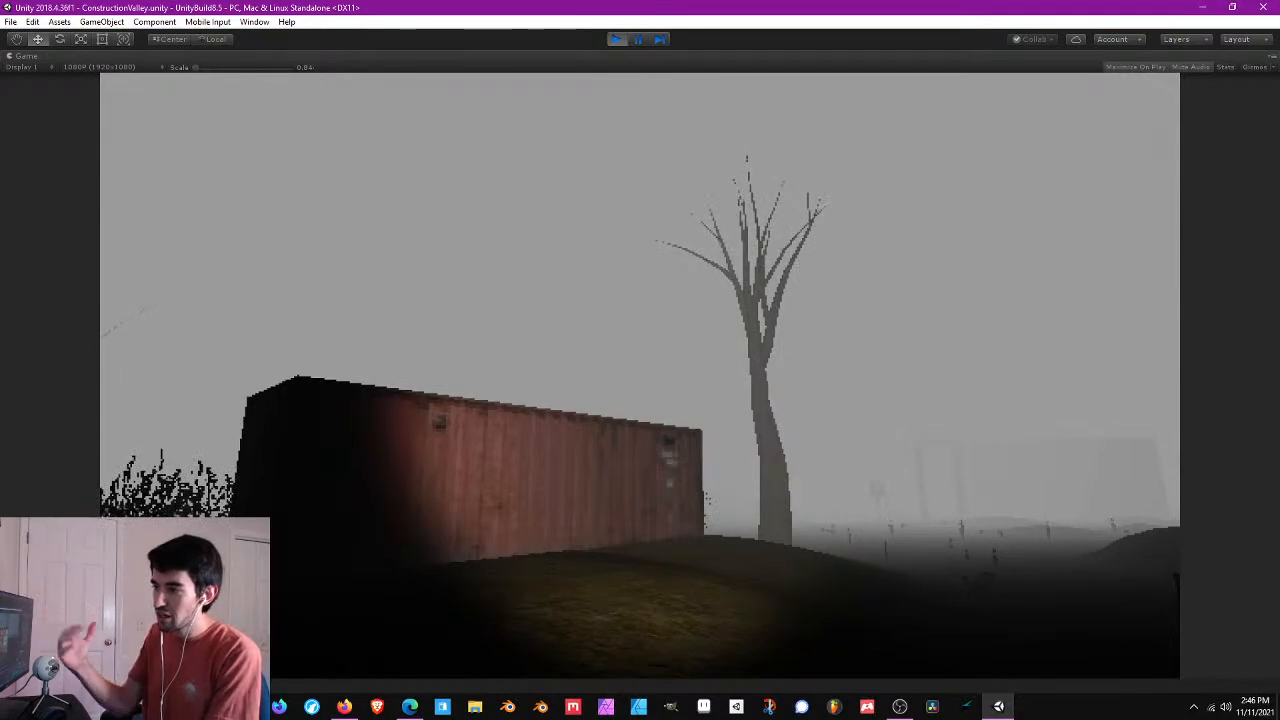
- Approach the bare tree beside the container and compare its bark texture up close and from a distance
key("w")
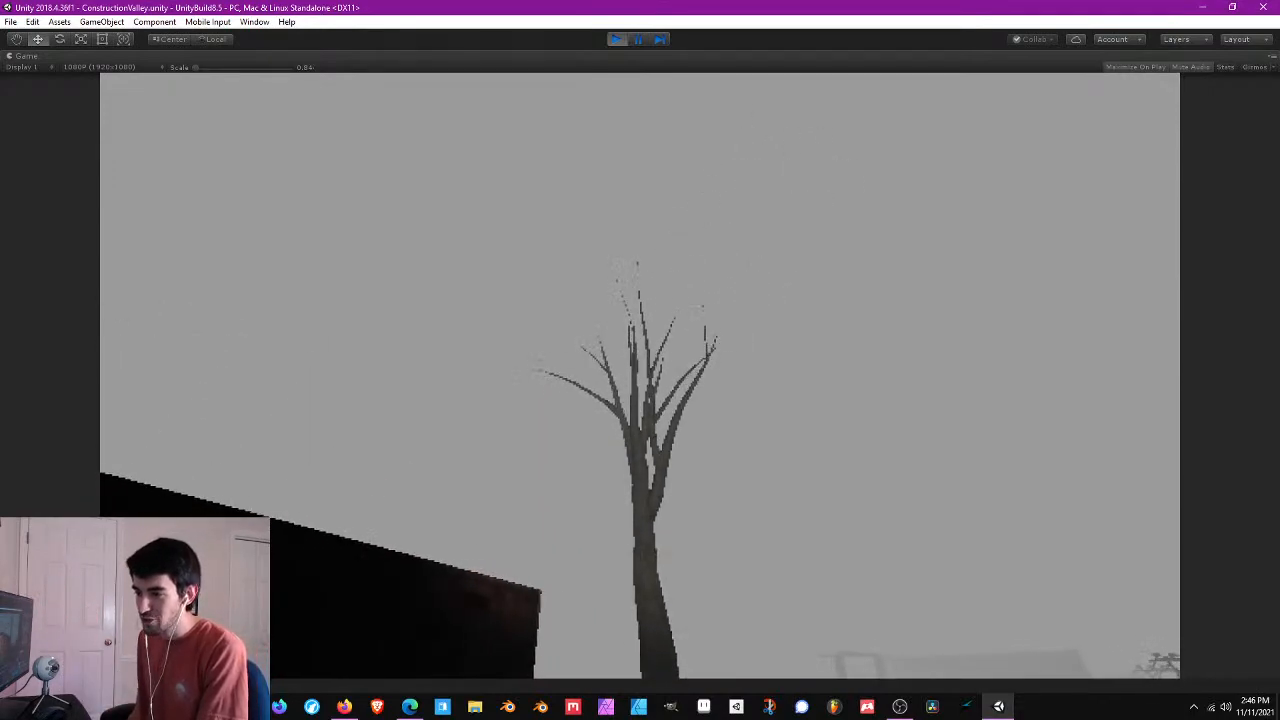
key("w")
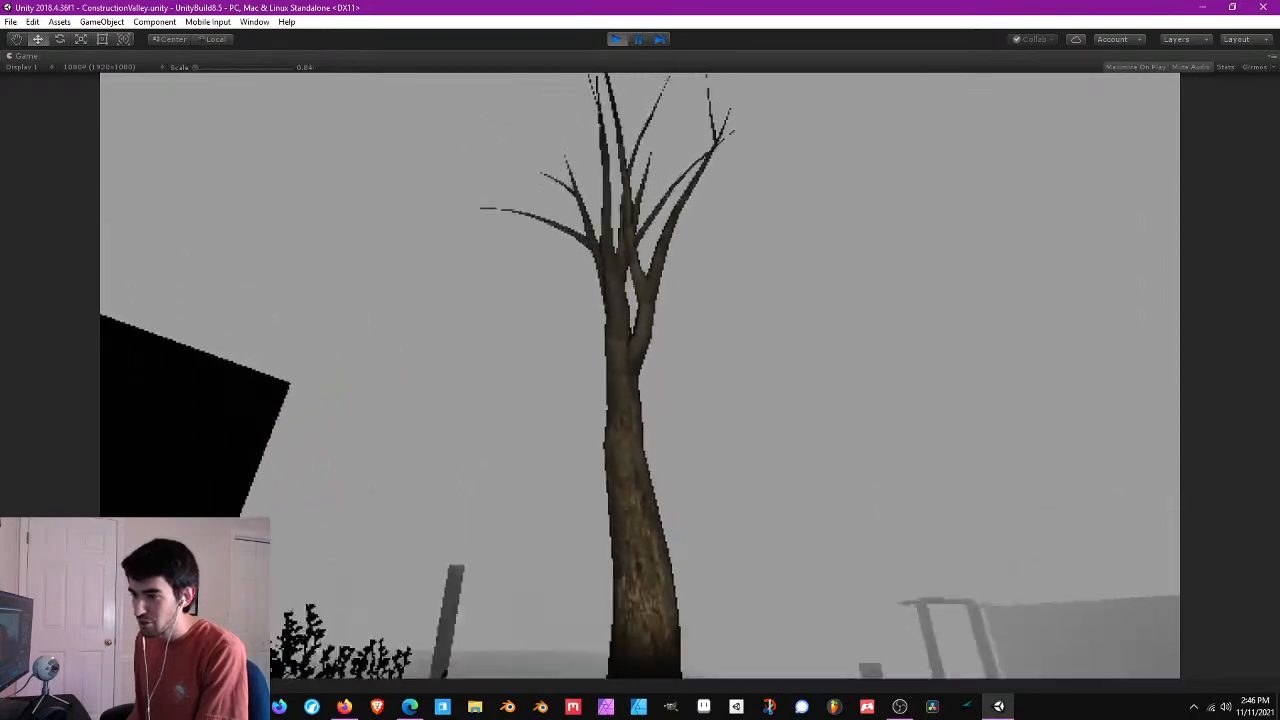
key("w")
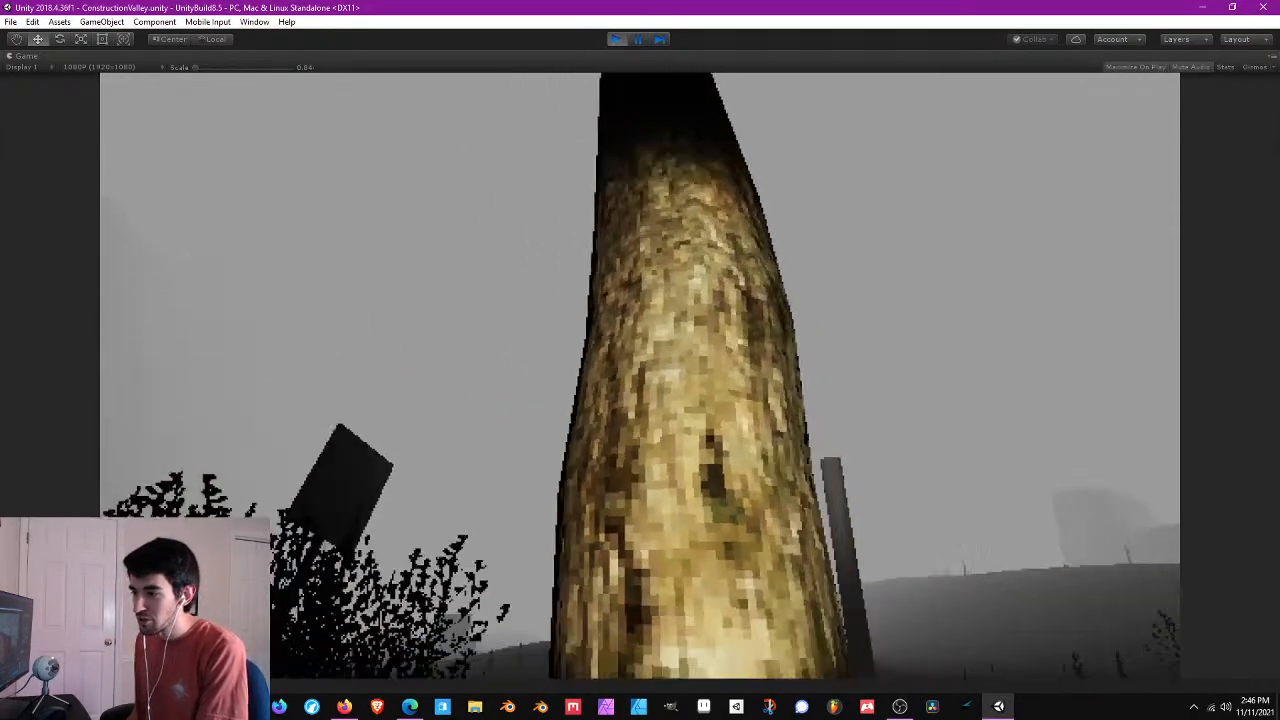
key("s")
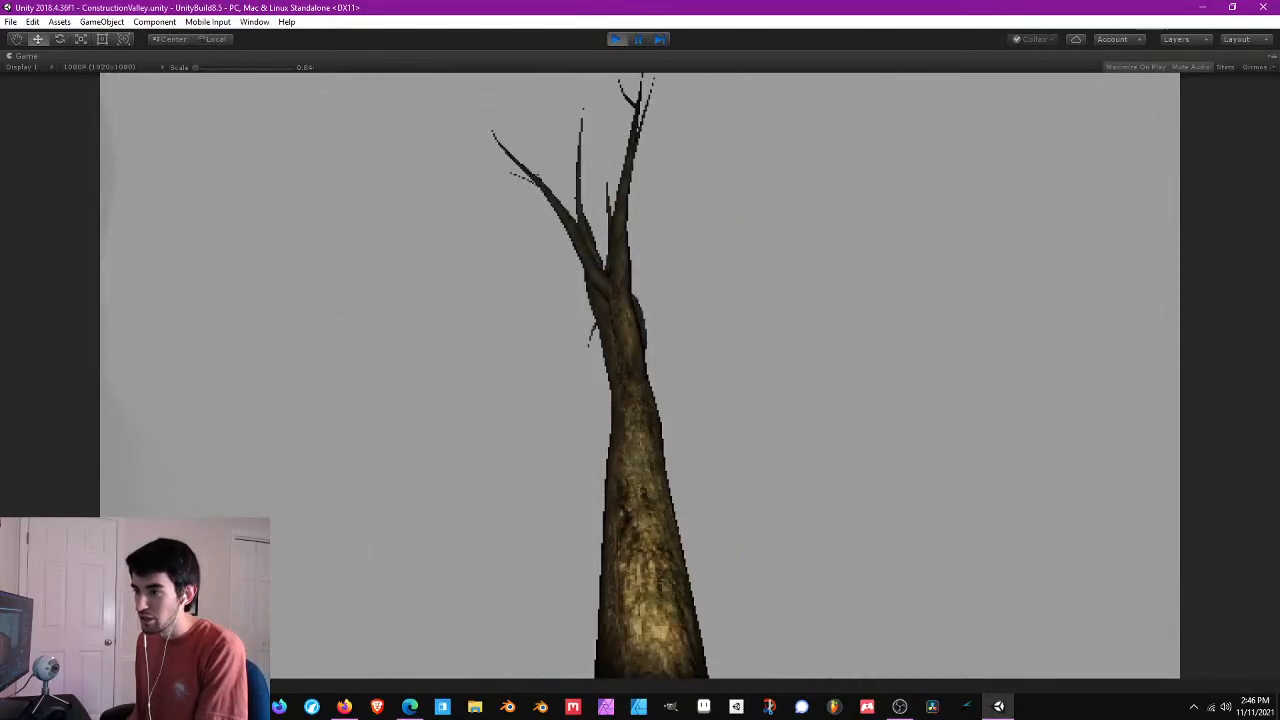
key("s")
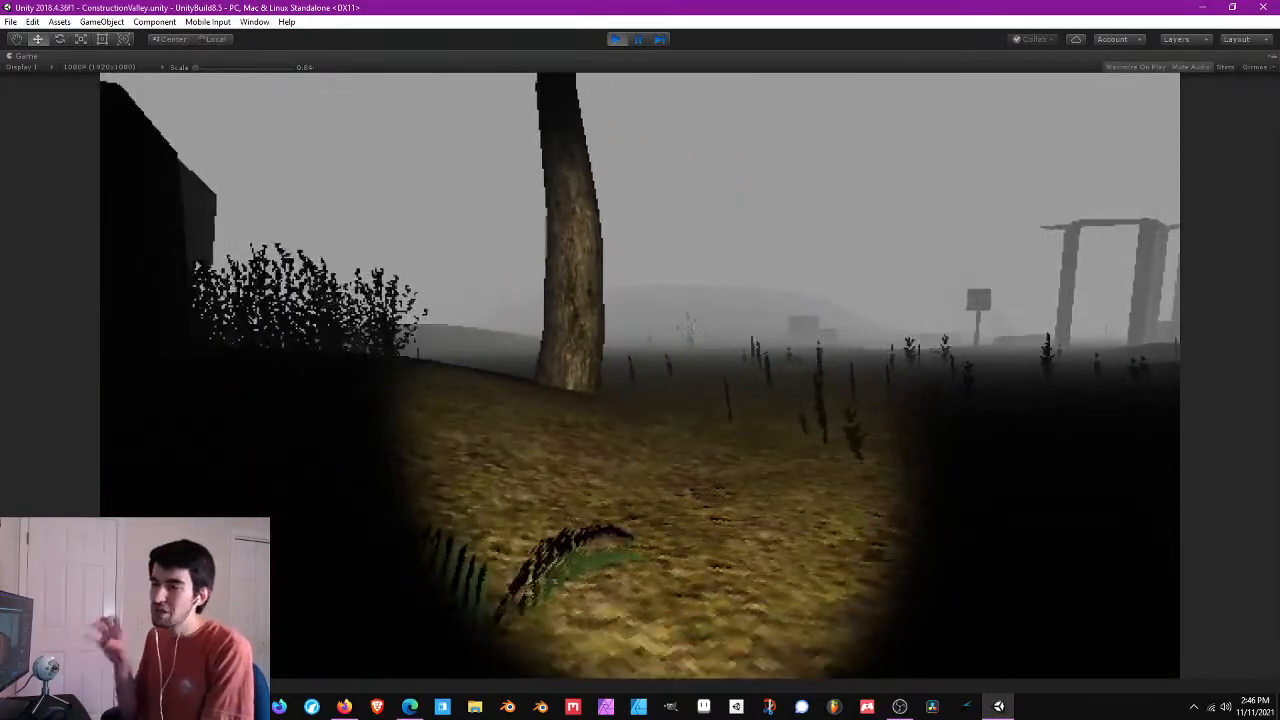
key("s")
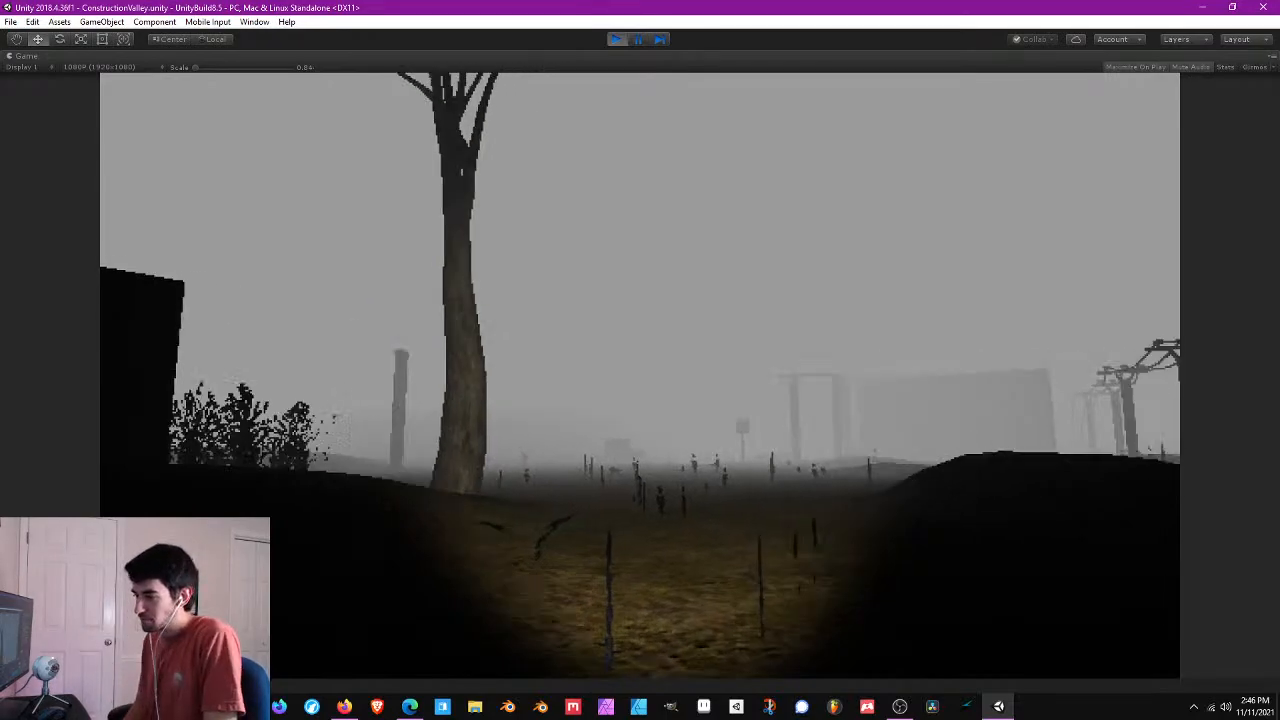
- Cross the foggy field past the yellow sign and the tall pillars, and look at the fallen log
key("w")
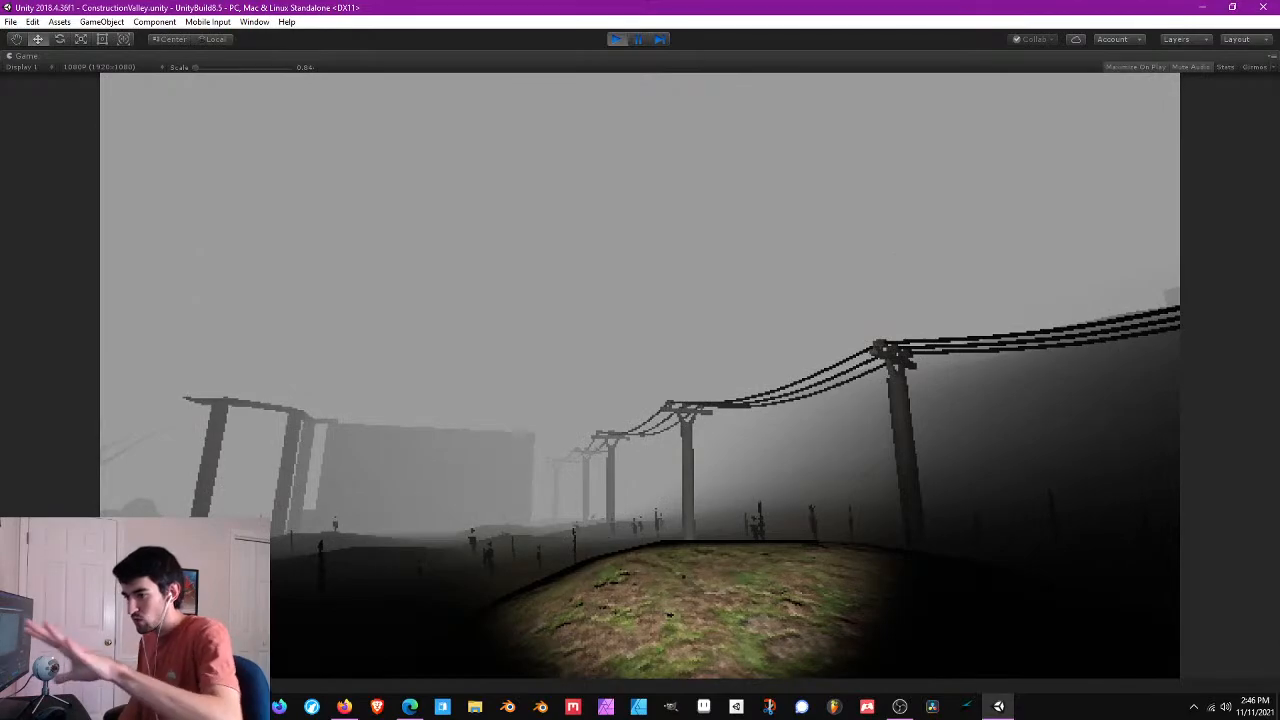
key("w")
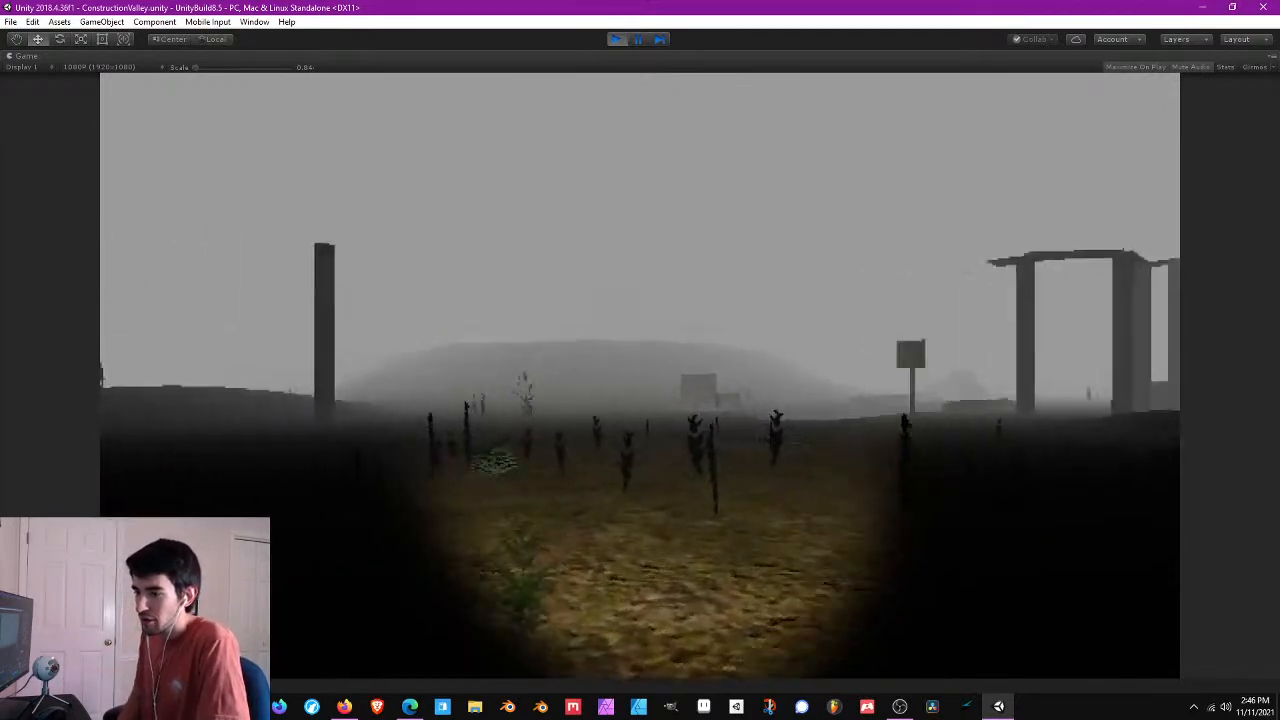
key("w")
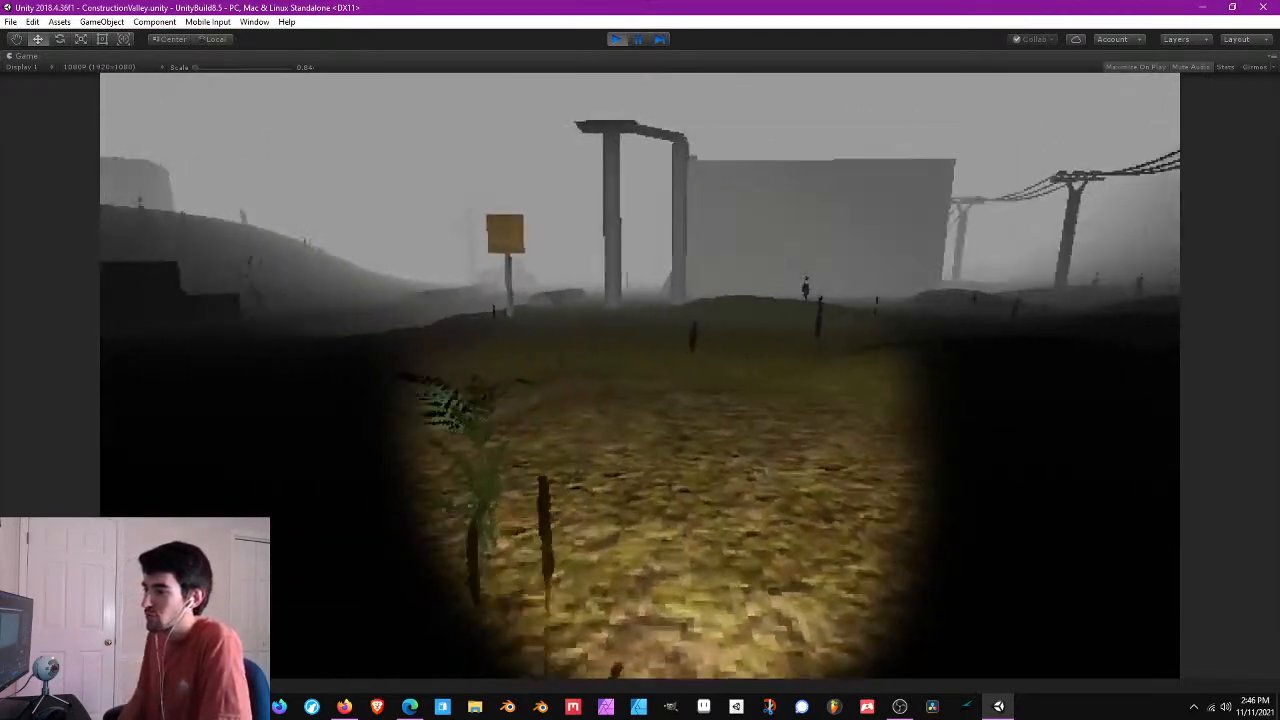
key("w")
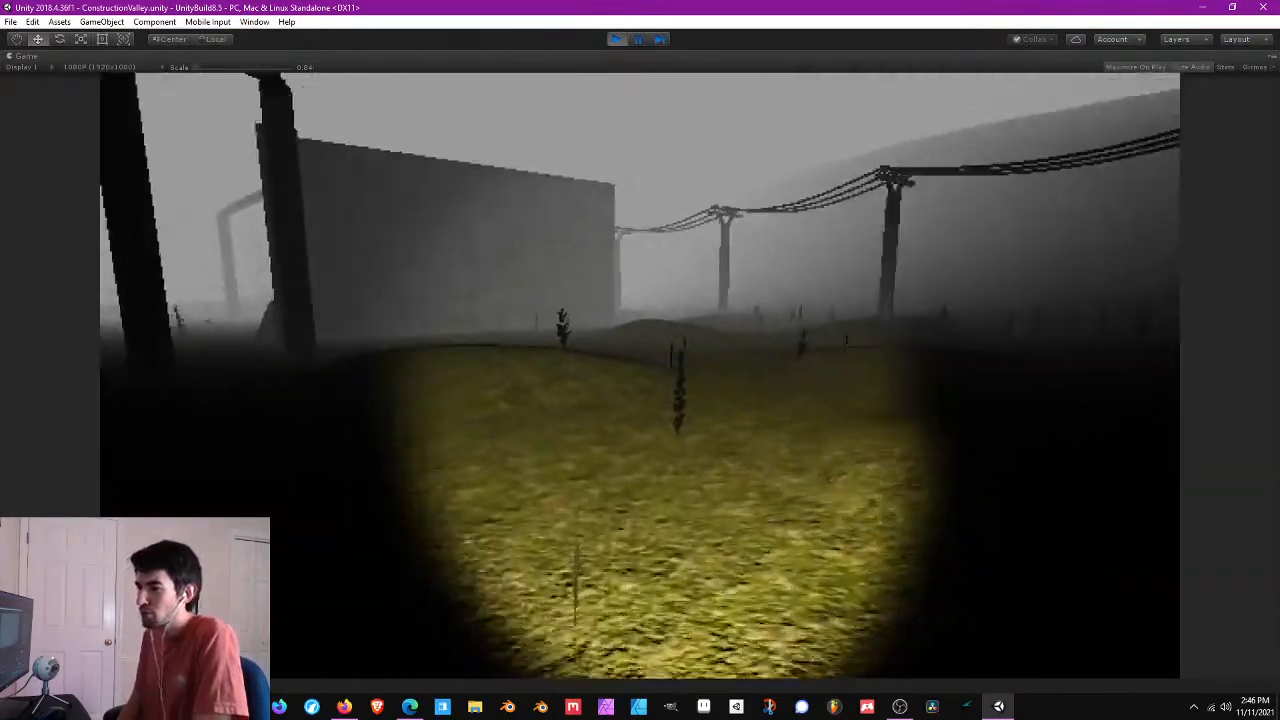
key("w")
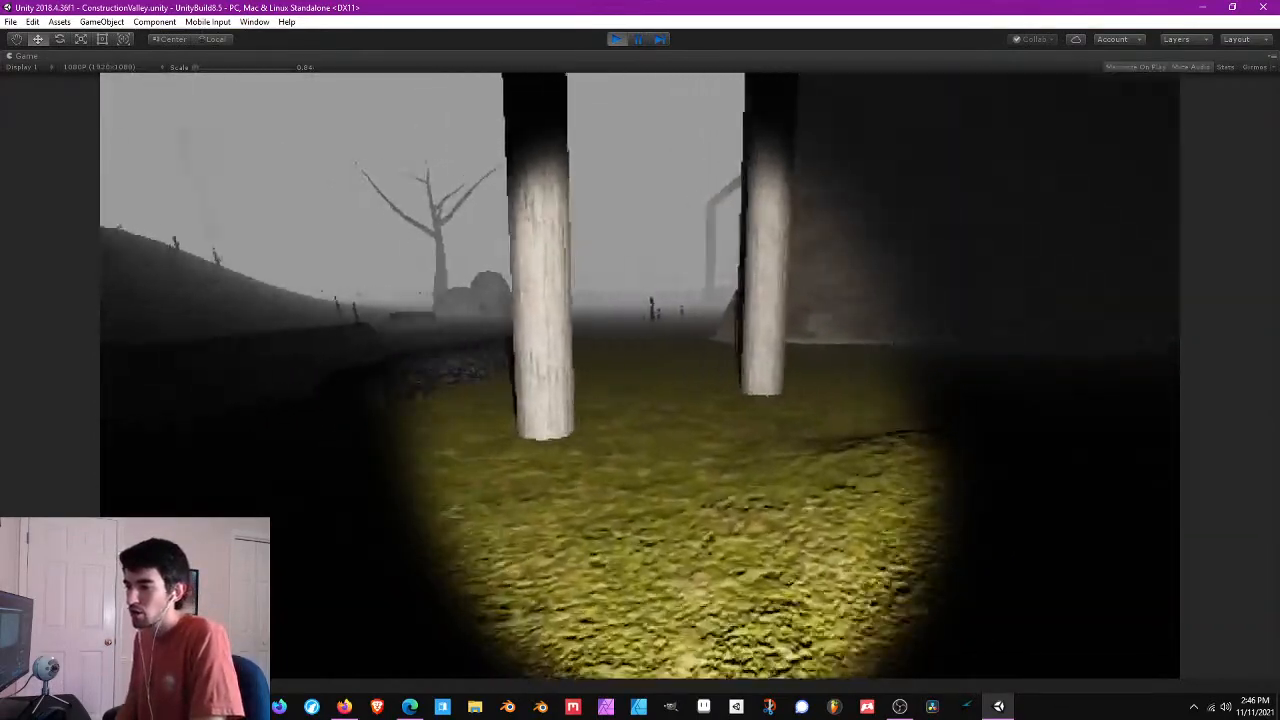
key("w")
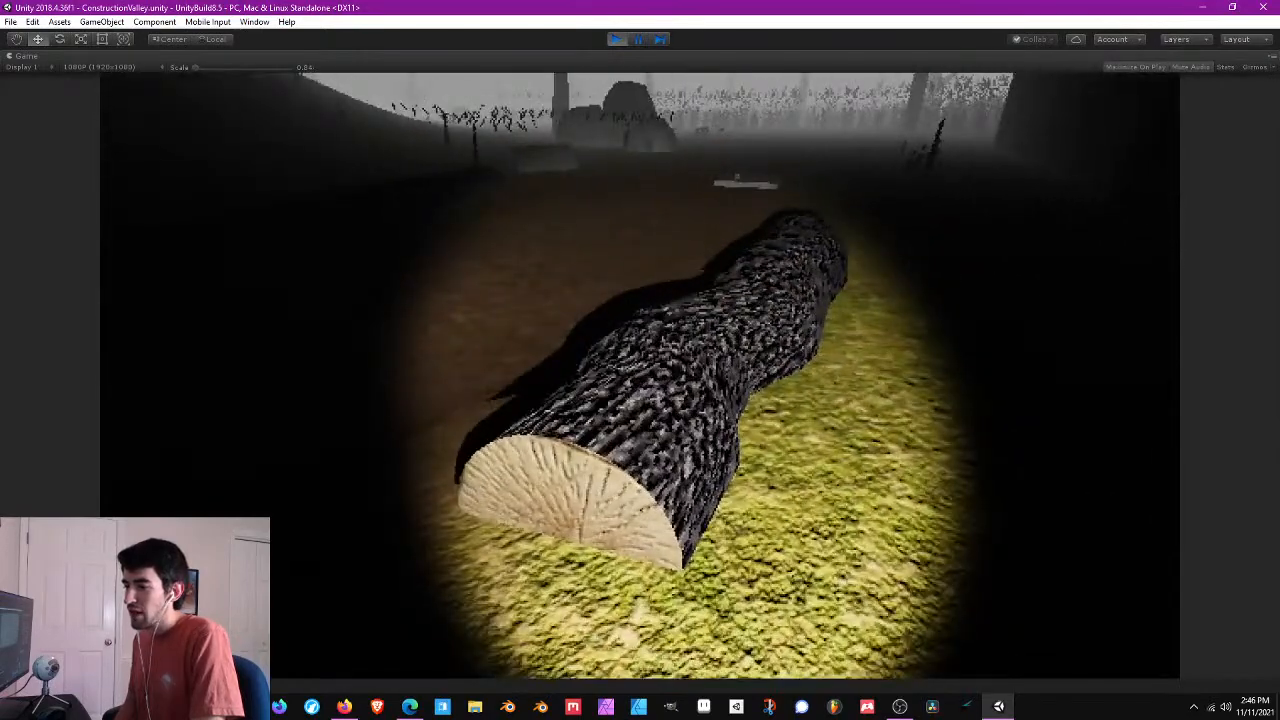
key("w")
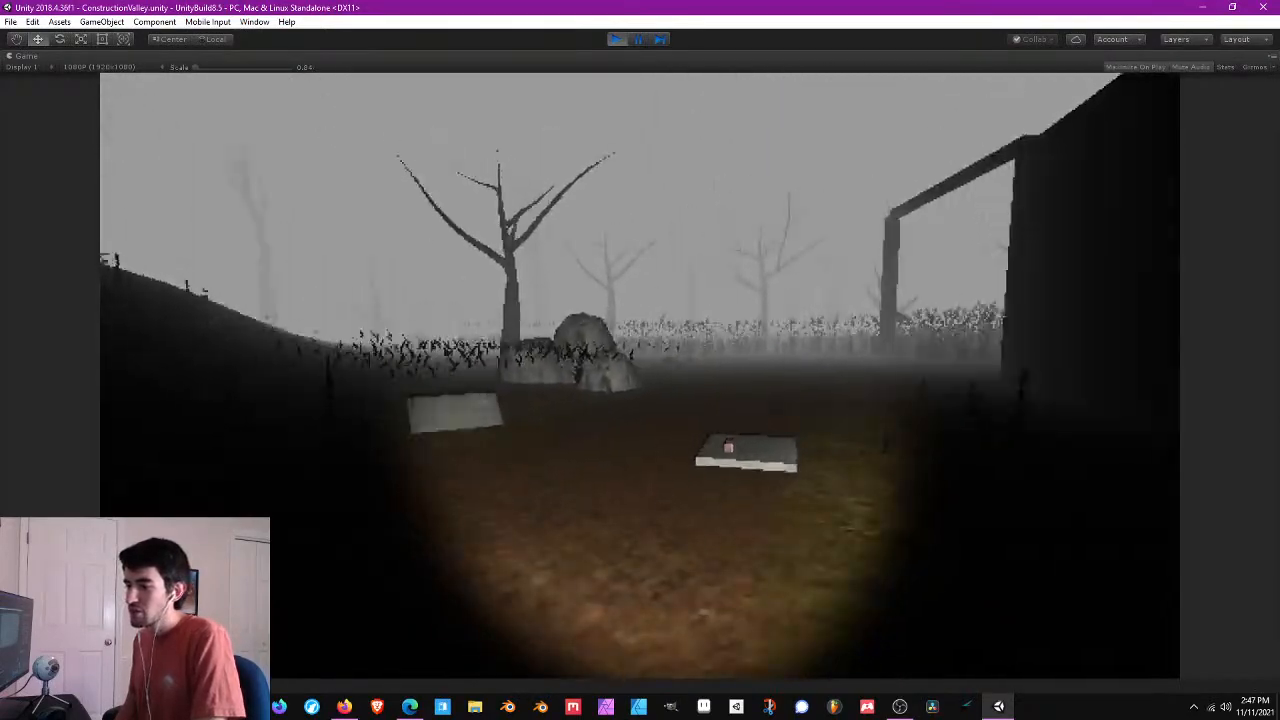
- Approach the white rocks in front of the bare tree and examine their pixelated texture up close and from farther back
key("w")
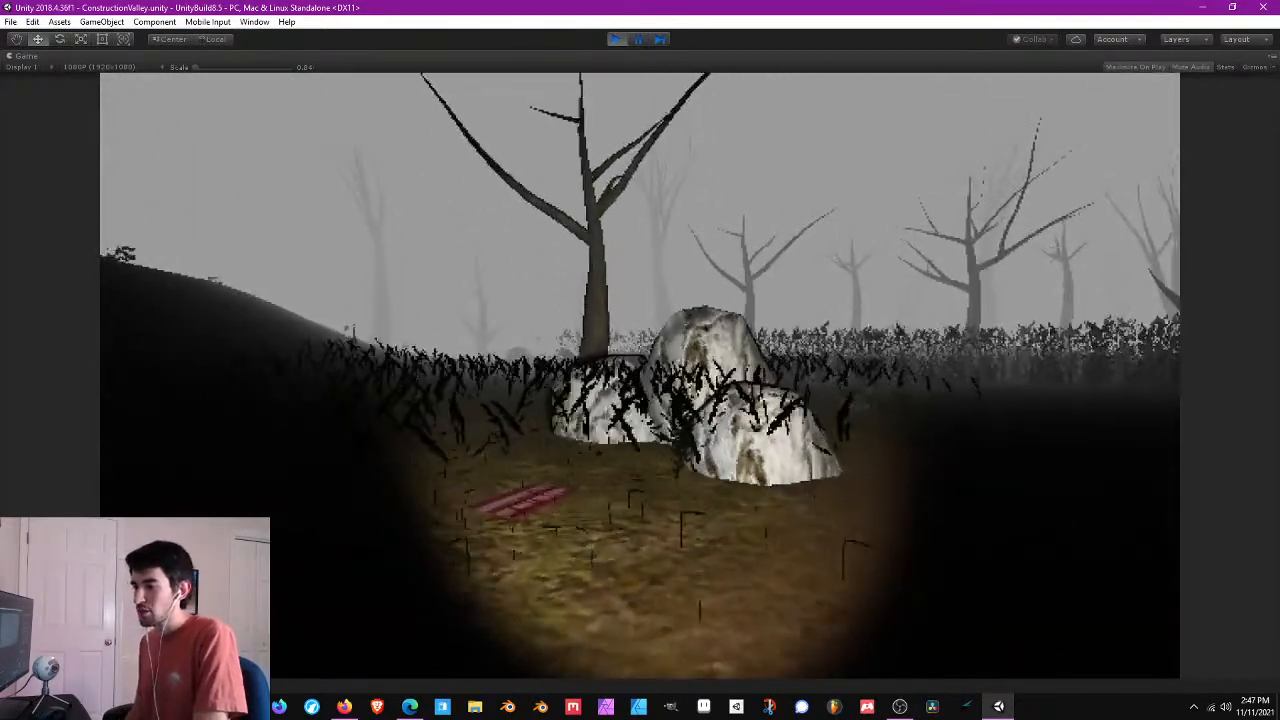
key("w")
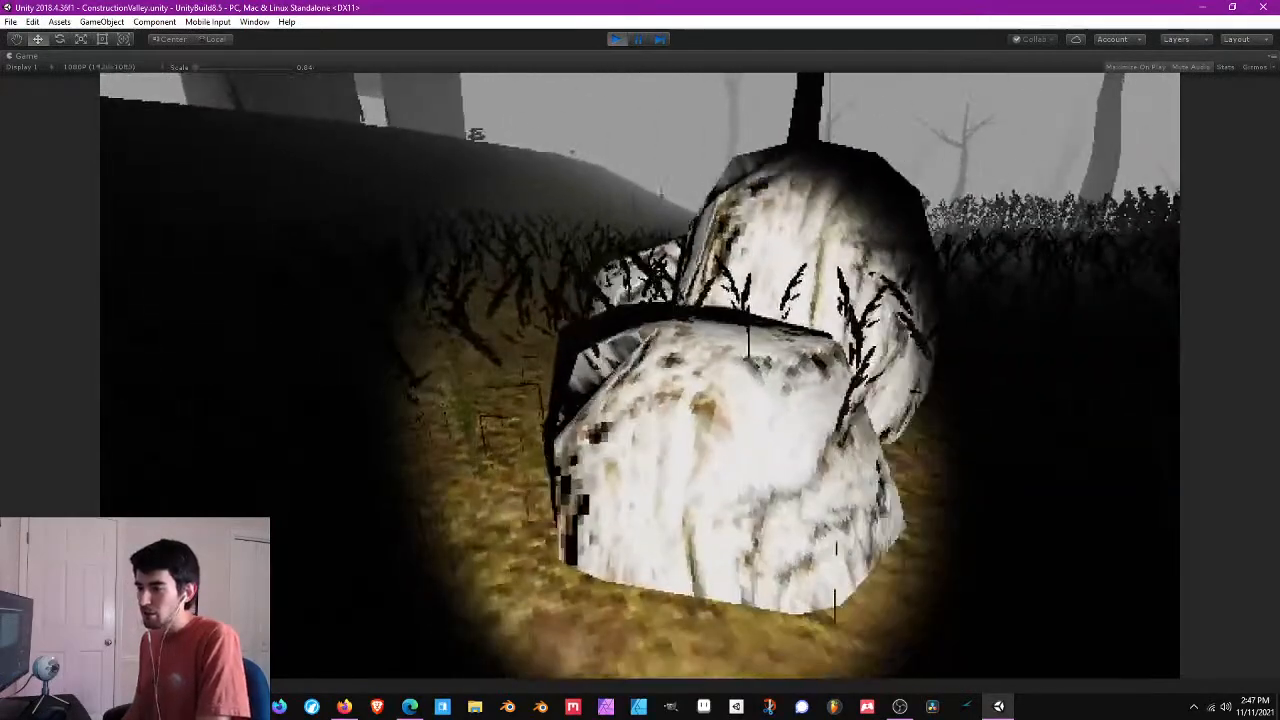
key("w")
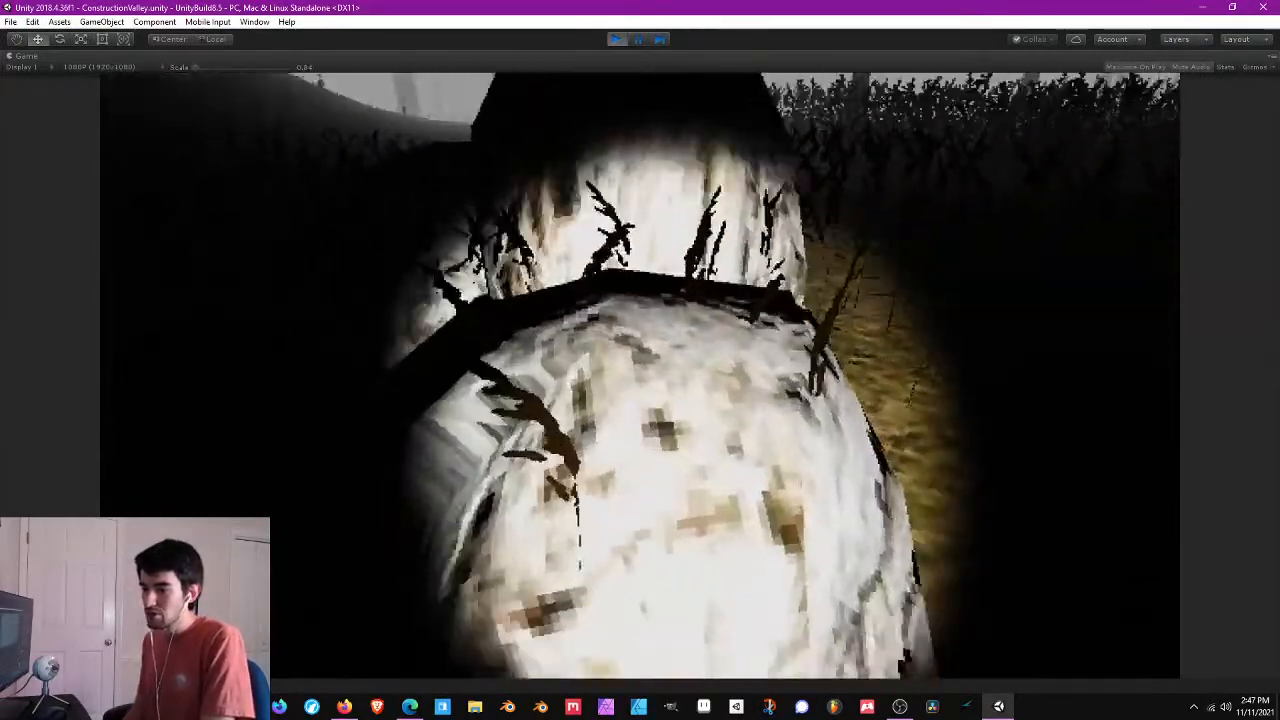
key("w")
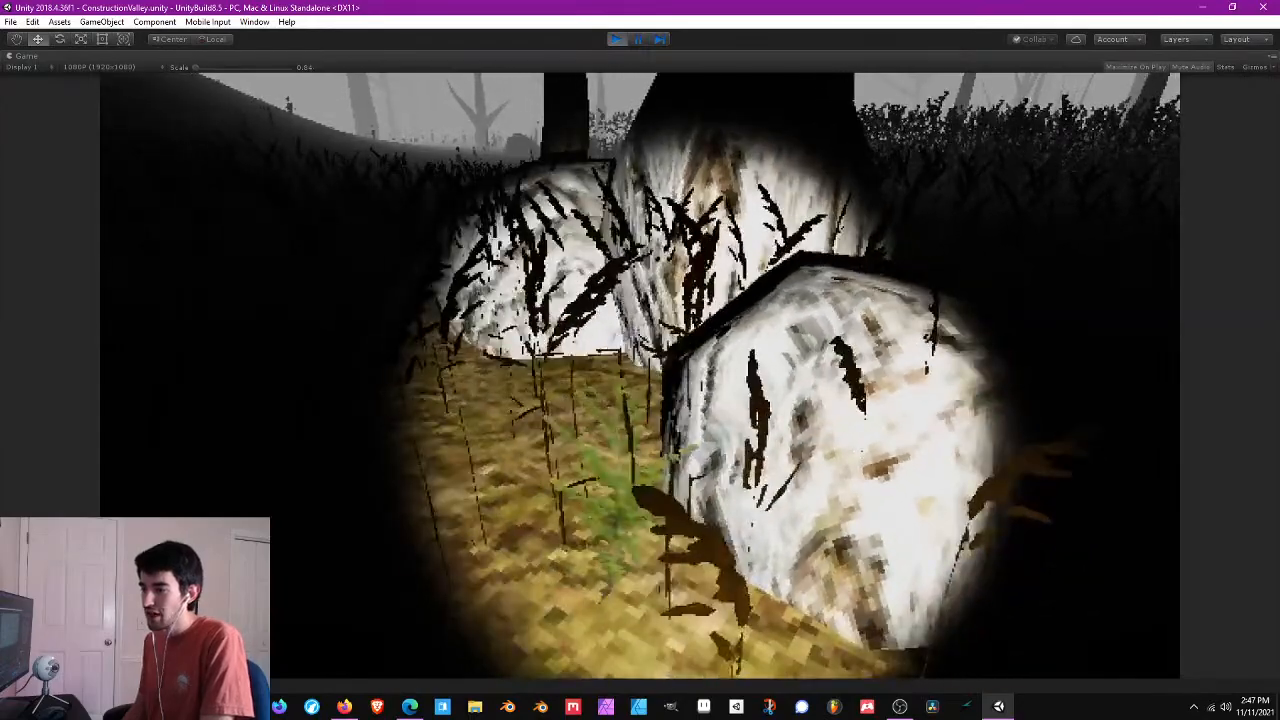
key("s")
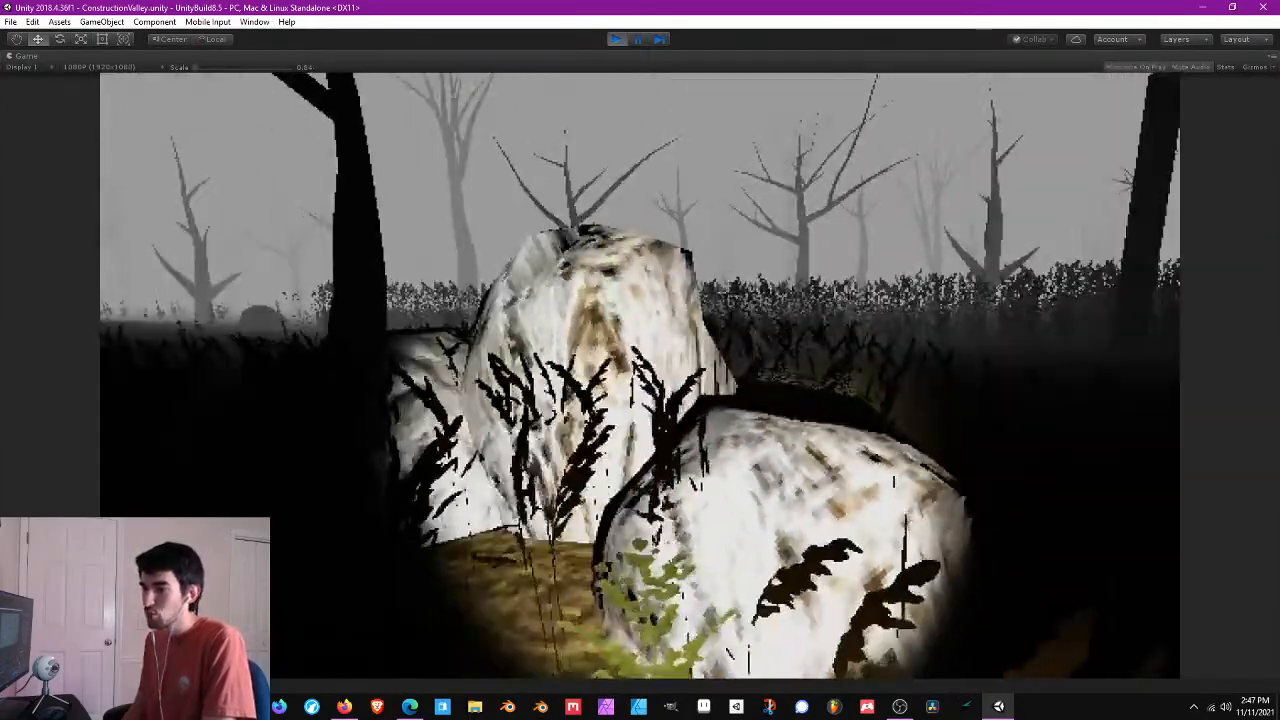
key("d")
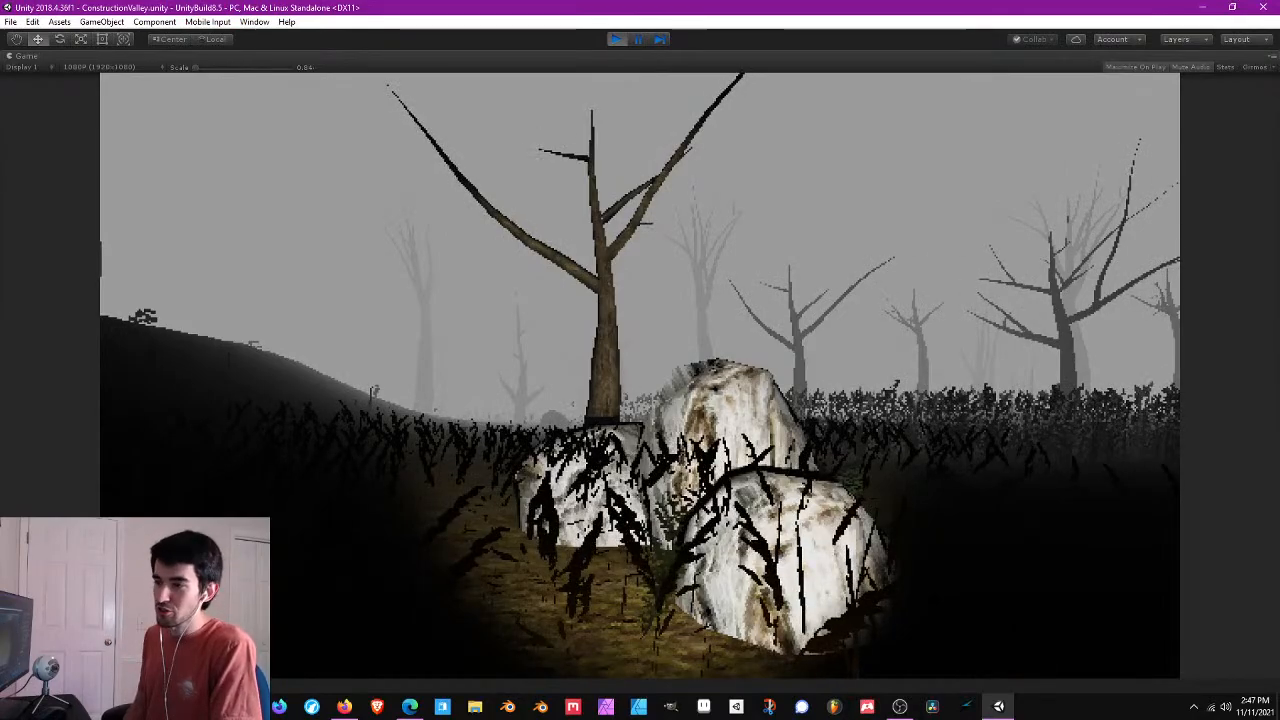
- Move around the white rock cluster and inspect its texture from other sides and distances
key("d")
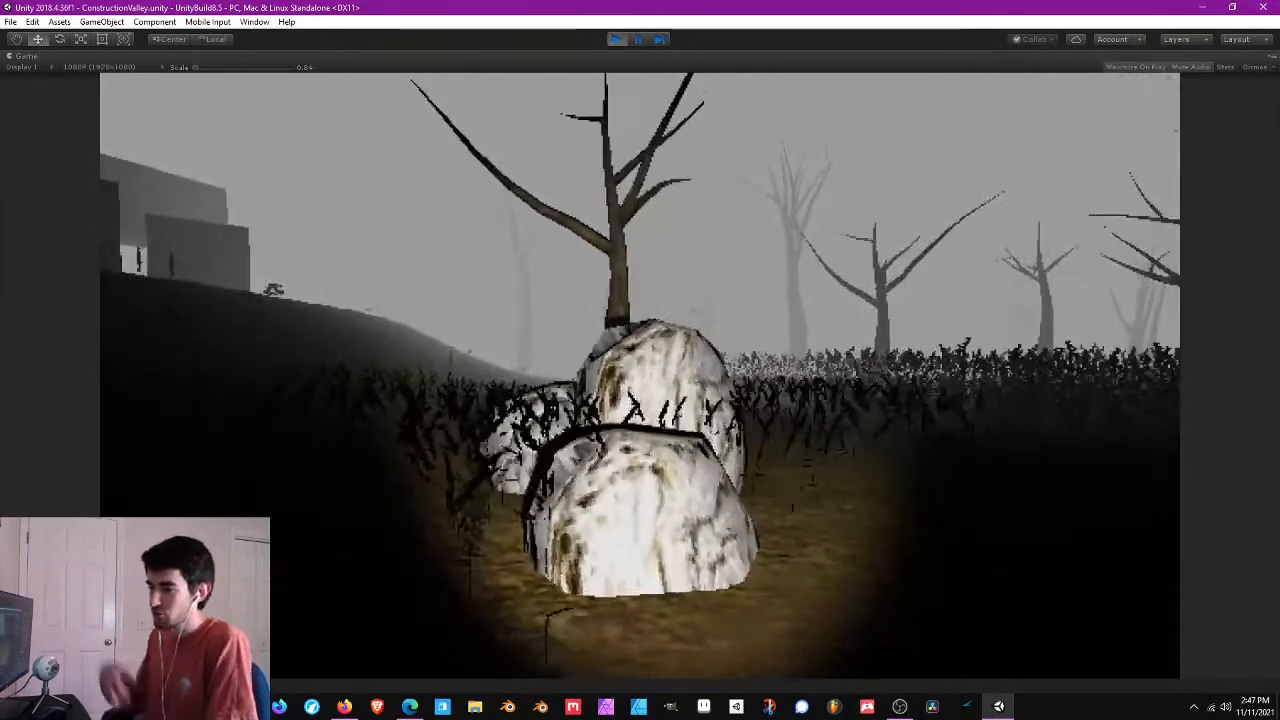
key("w")
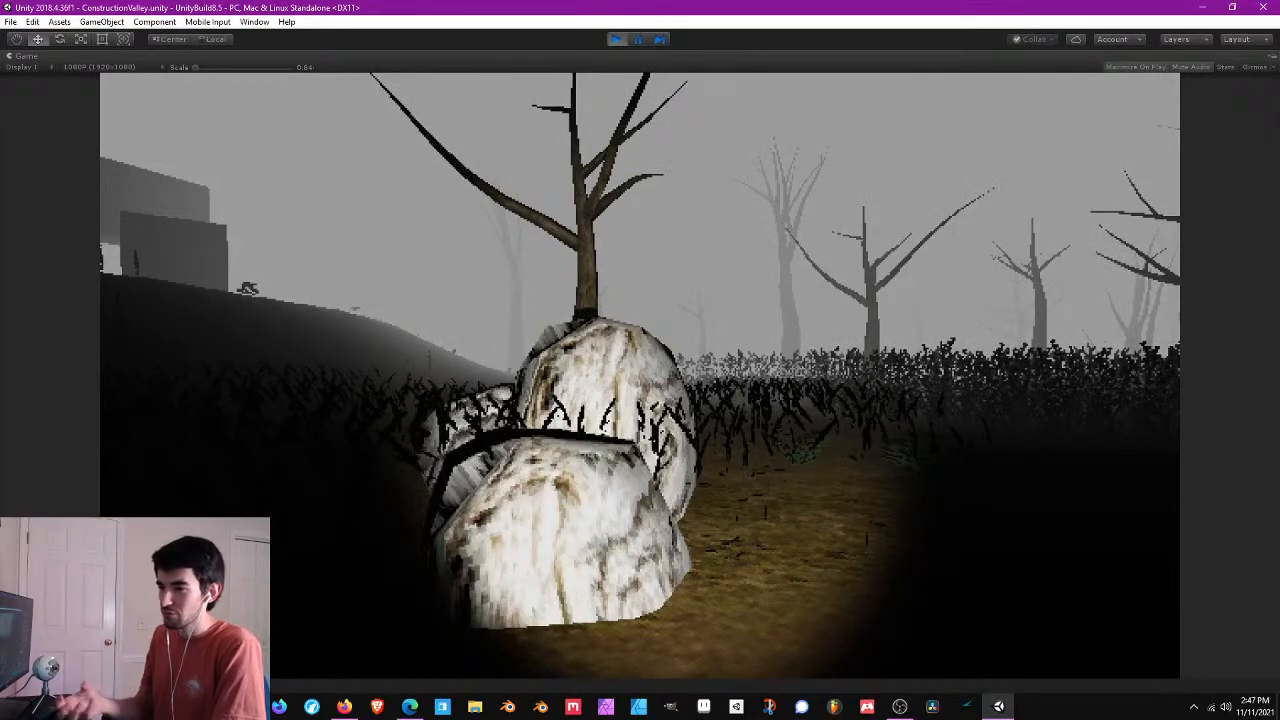
key("d")
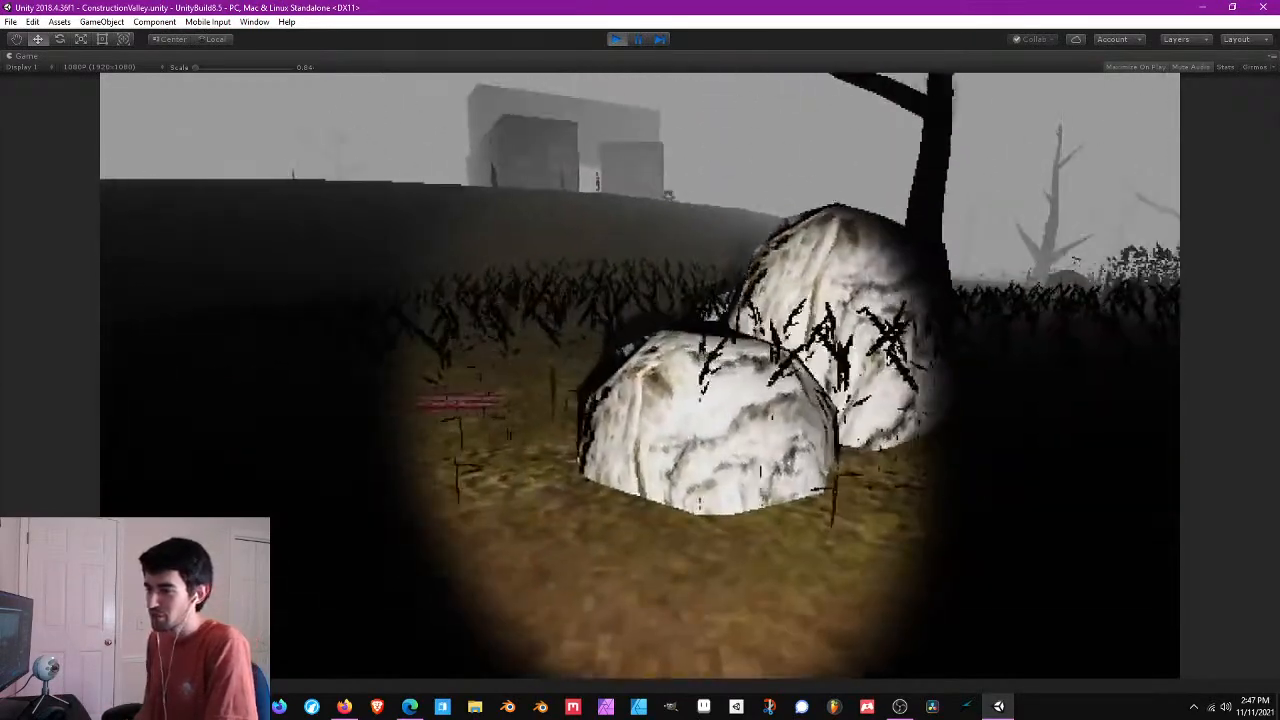
key("w")
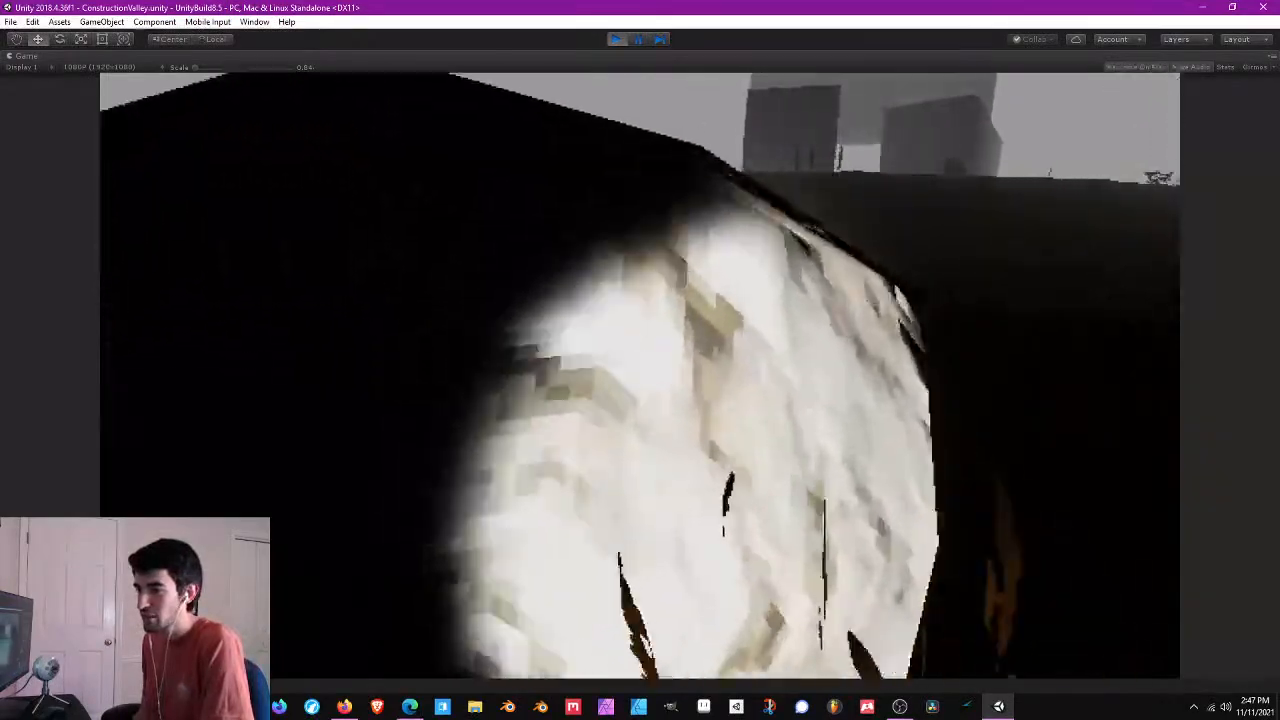
key("s")
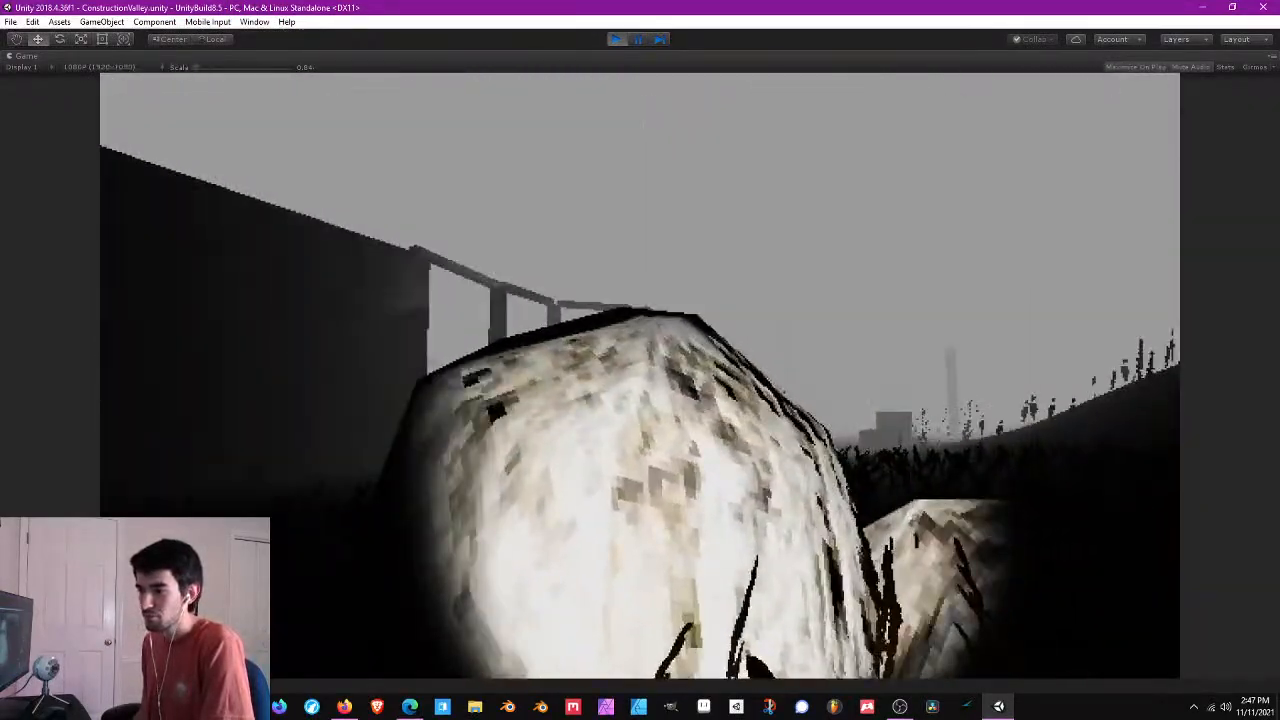
- Circle the white rock cluster, back away from it, and look at the red-and-white item lying on the grass in front
key("a")
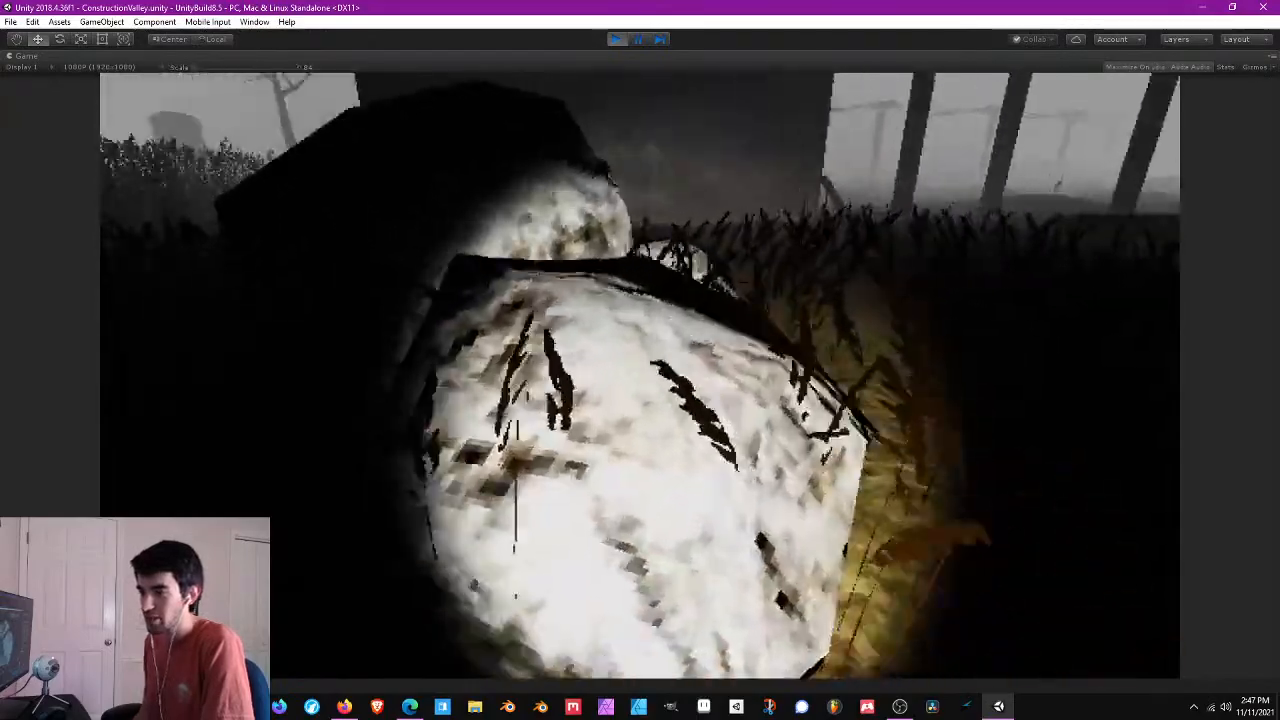
key("s")
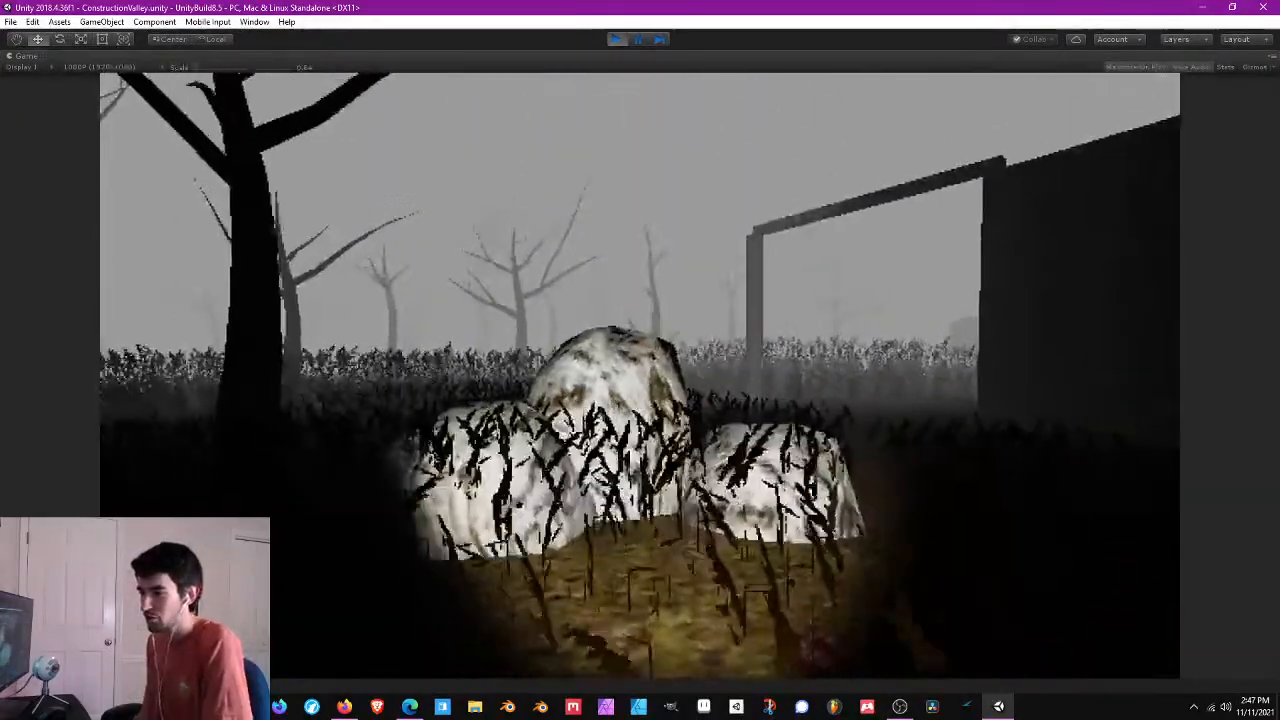
key("w")
key("e")
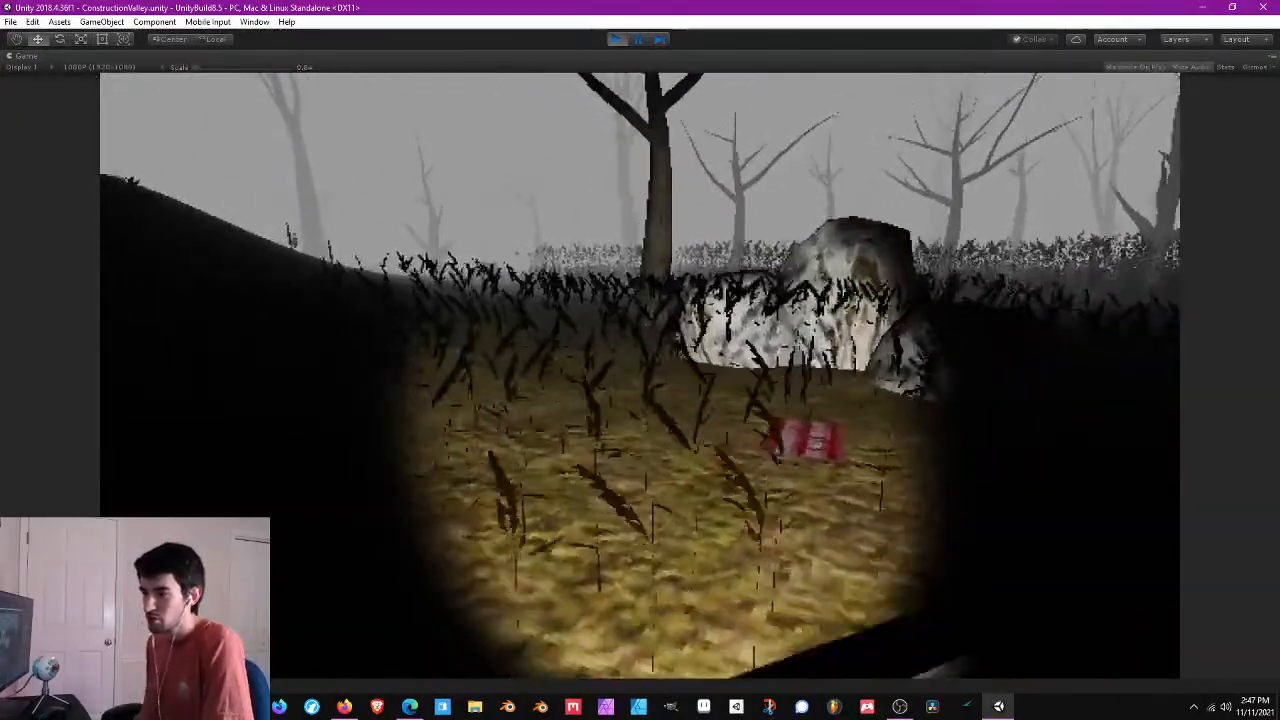
key("e")
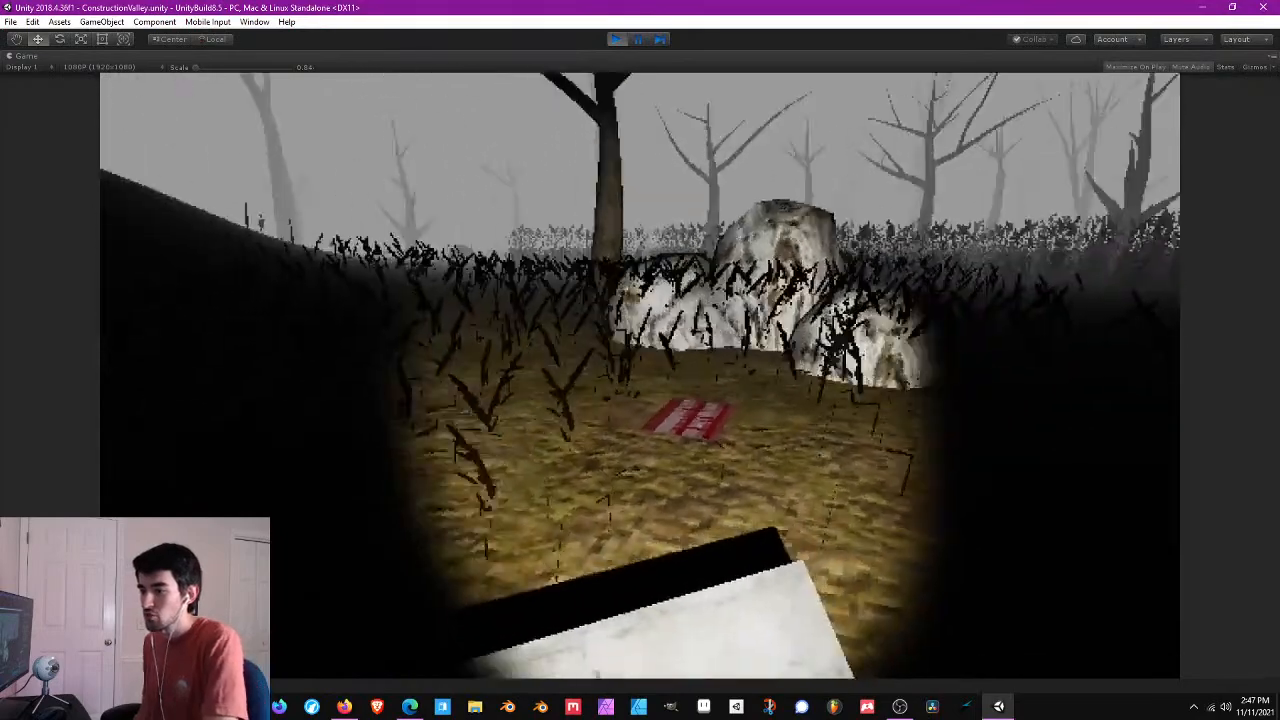
key("w")
key("w")
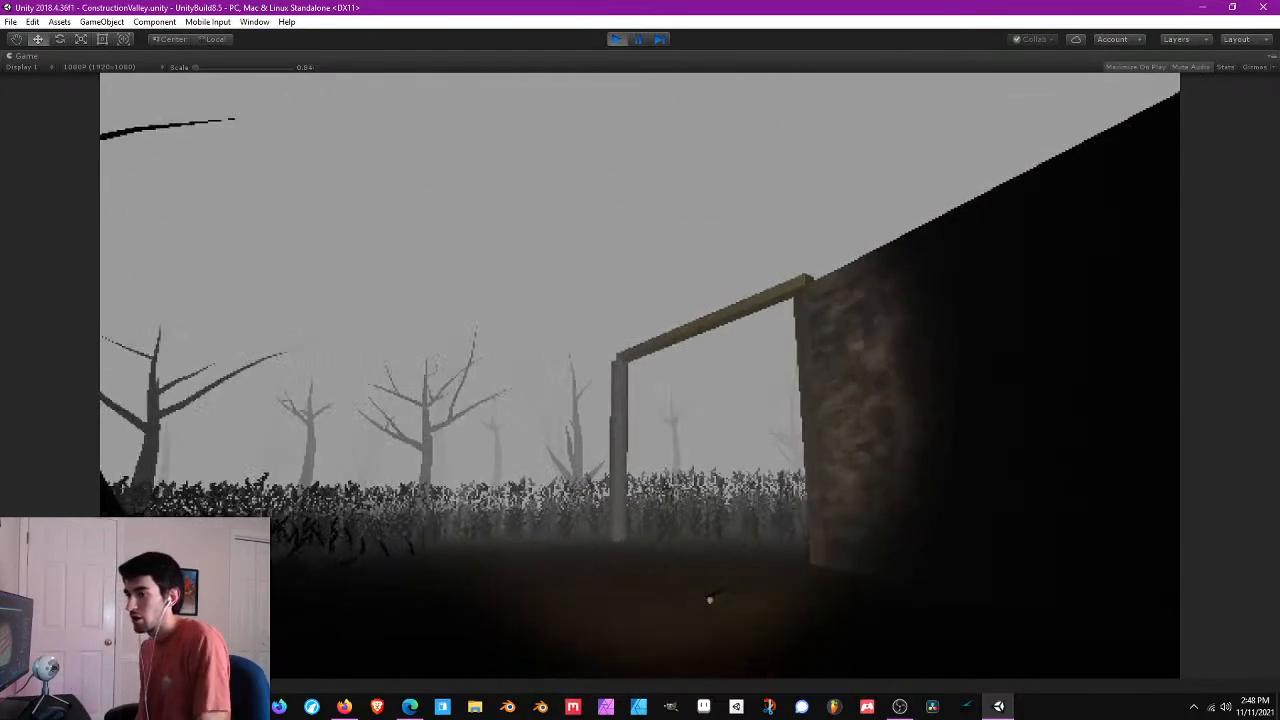
- Inspect the large building's wall texture and walk past the post frame to the teddy bear on the white shelf
key("d")
key("s")
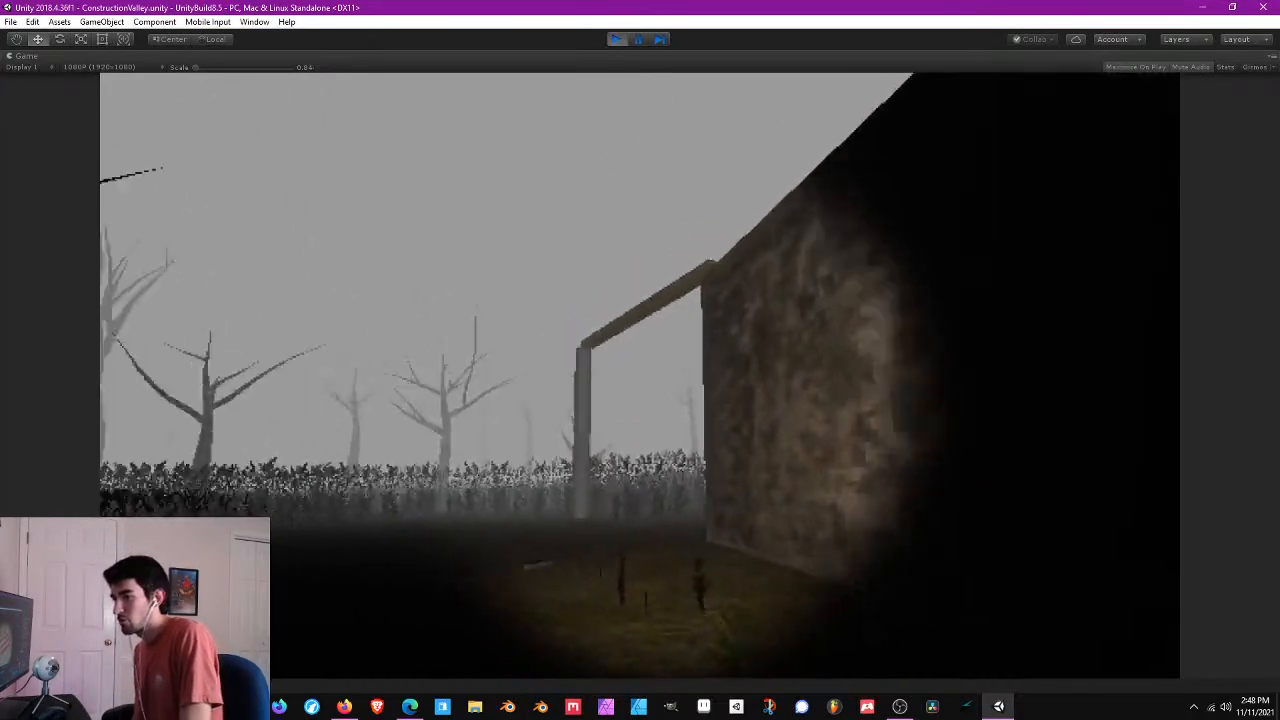
key("a")
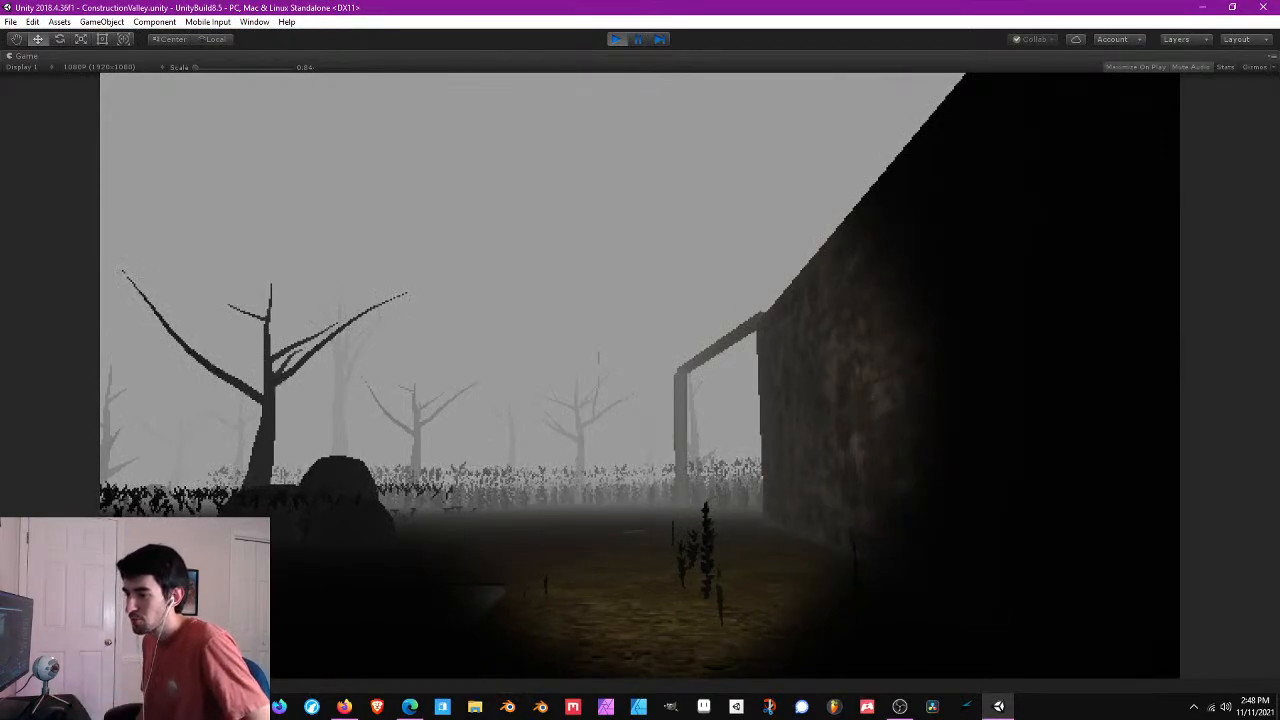
key("w")
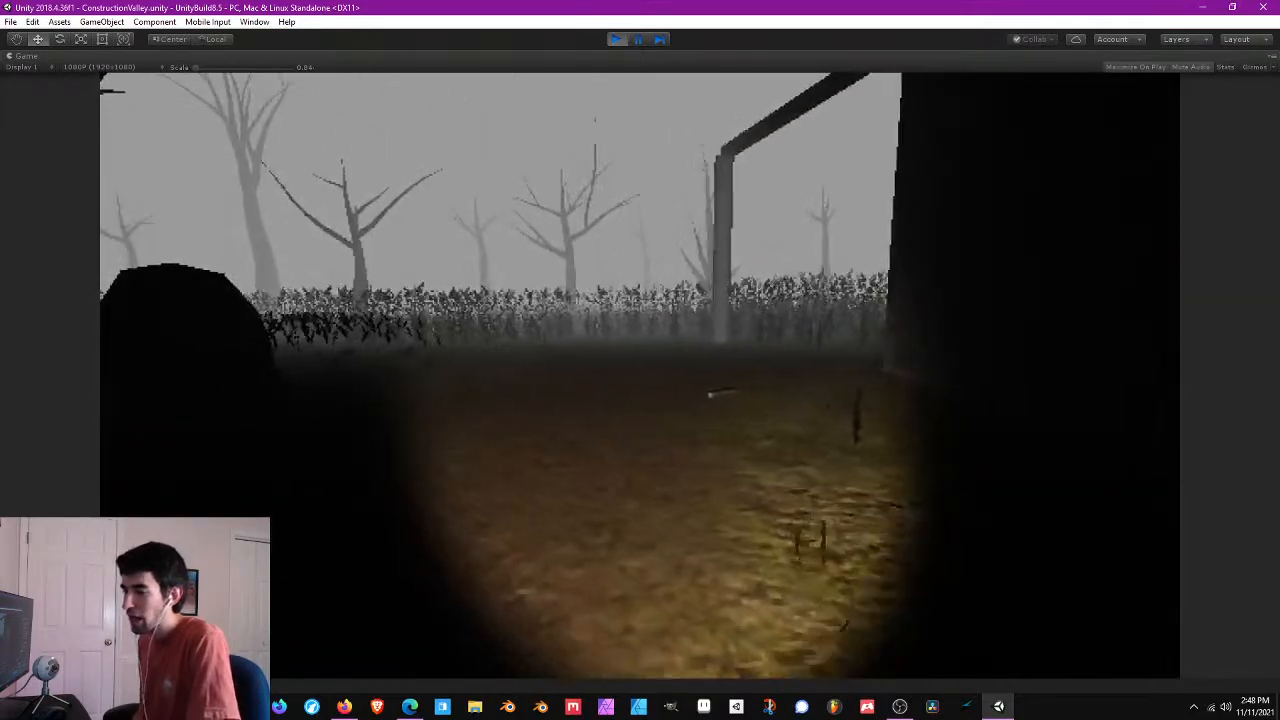
key("w")
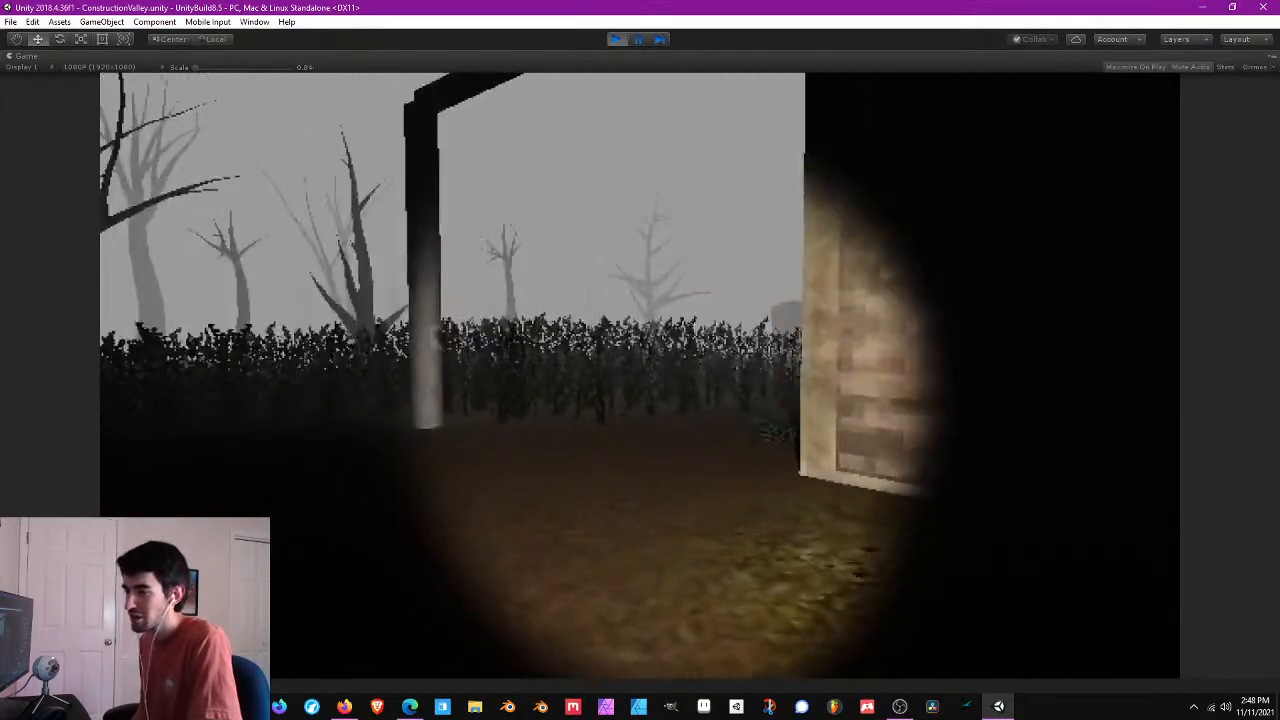
key("w")
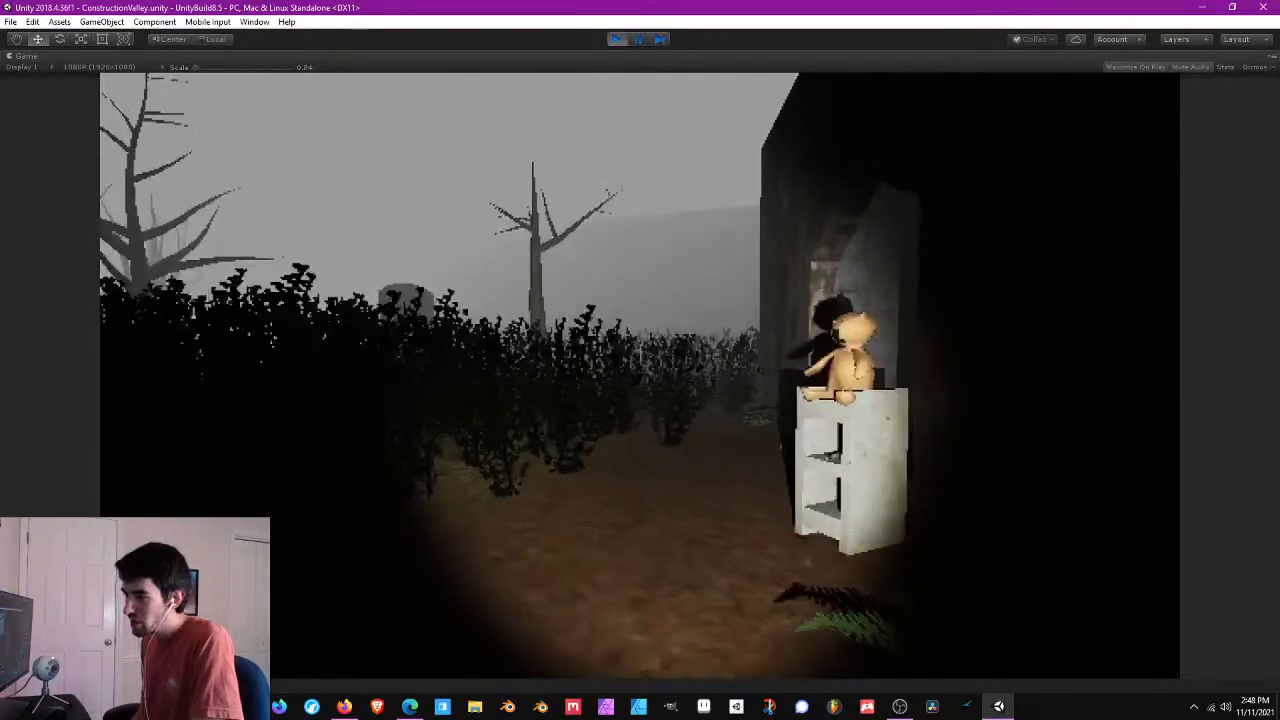
- Examine the building's tiled interior walls and floor, and compare them with the blocky outer wall texture beside the opening
key("w")
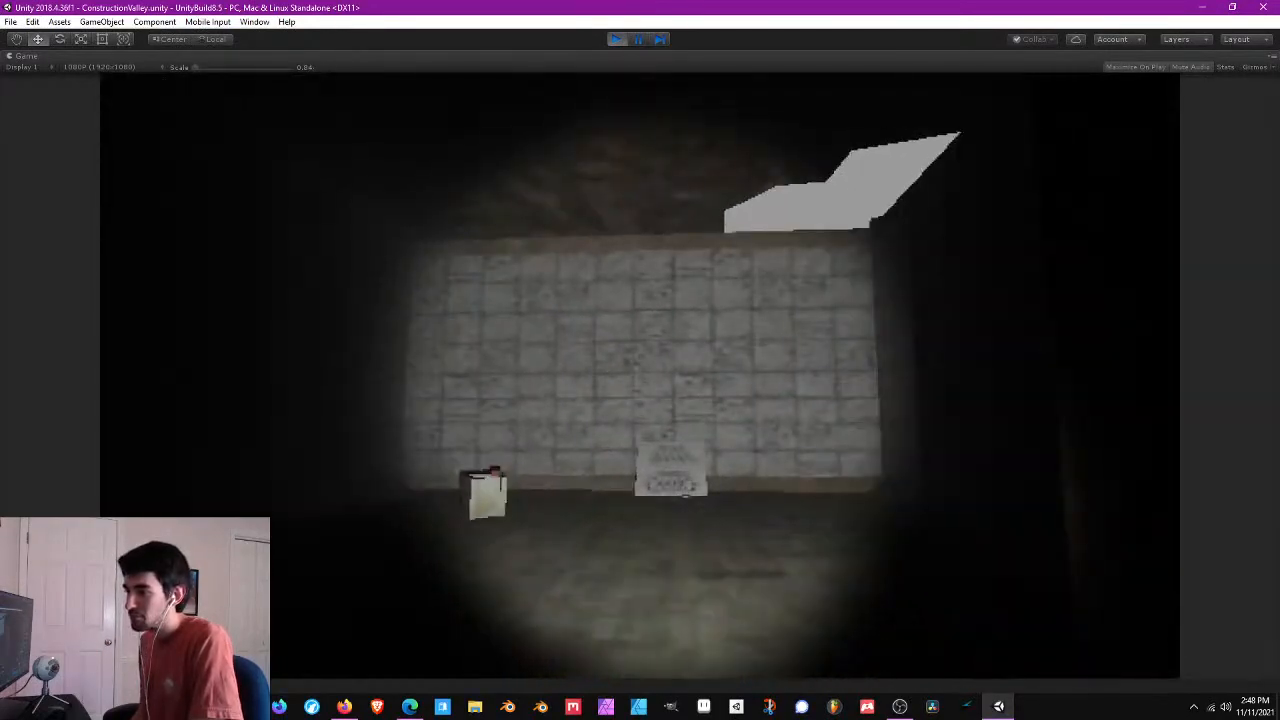
key("w")
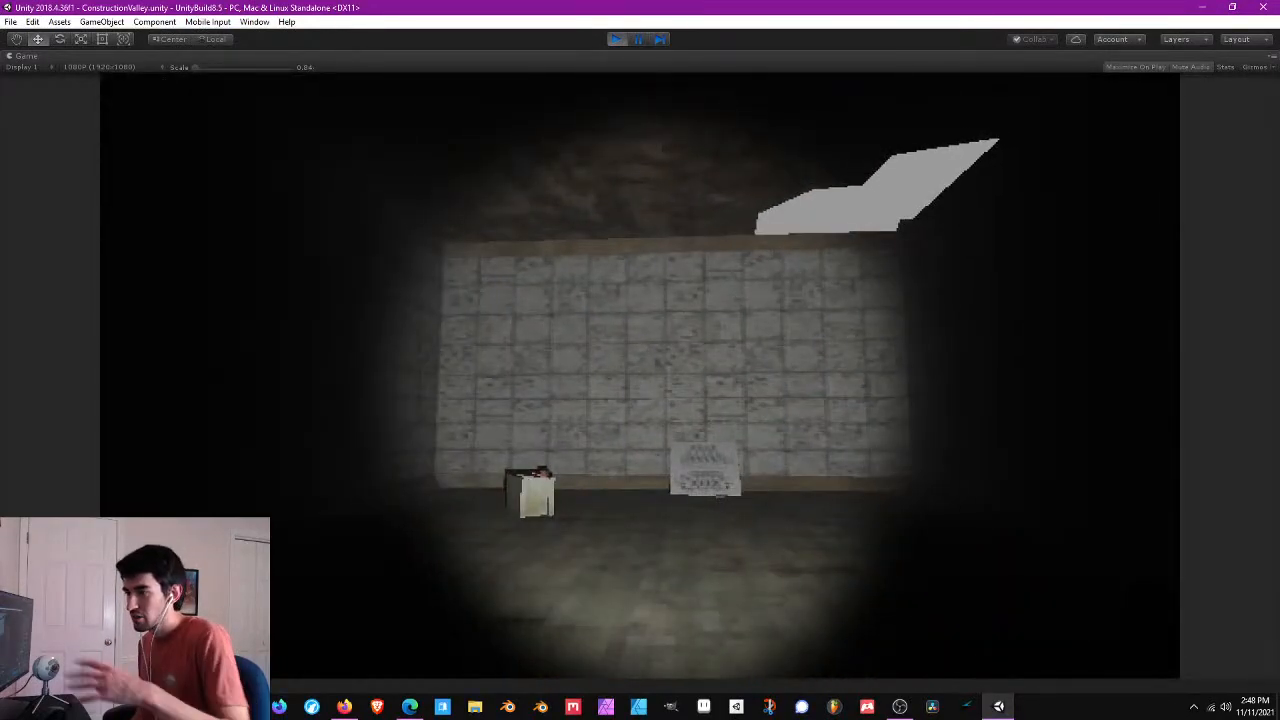
key("w")
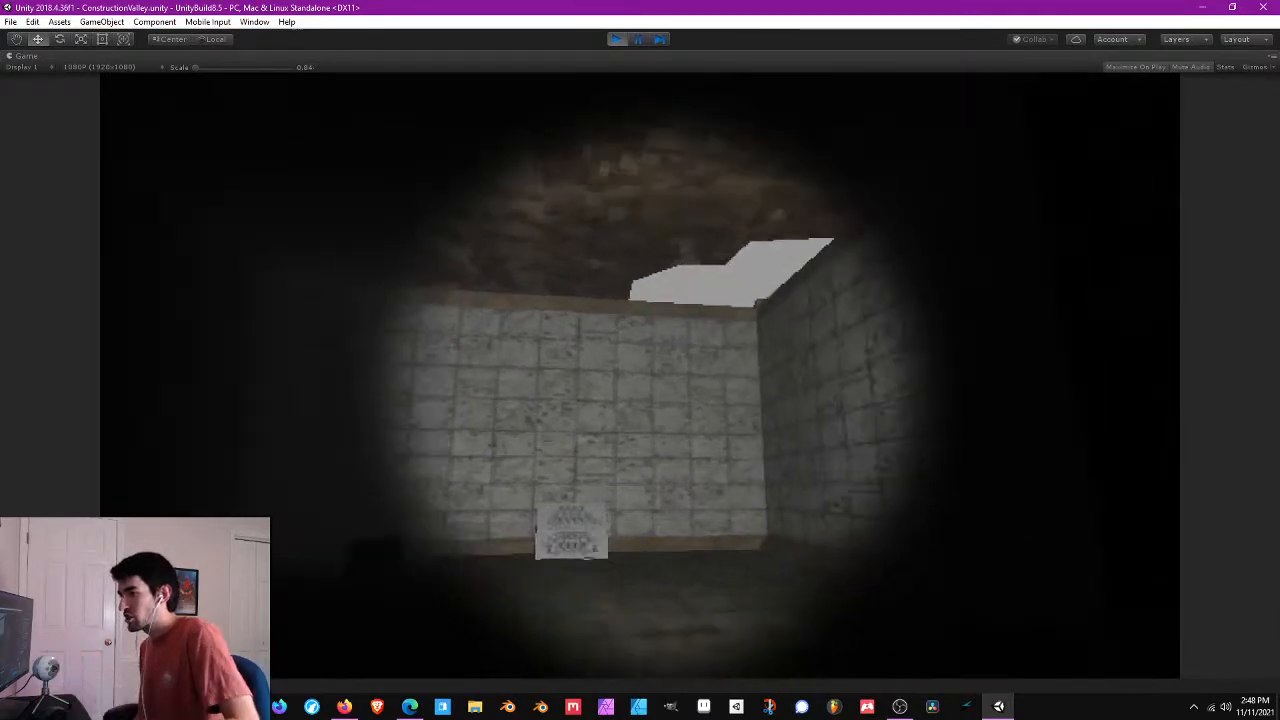
key("w")
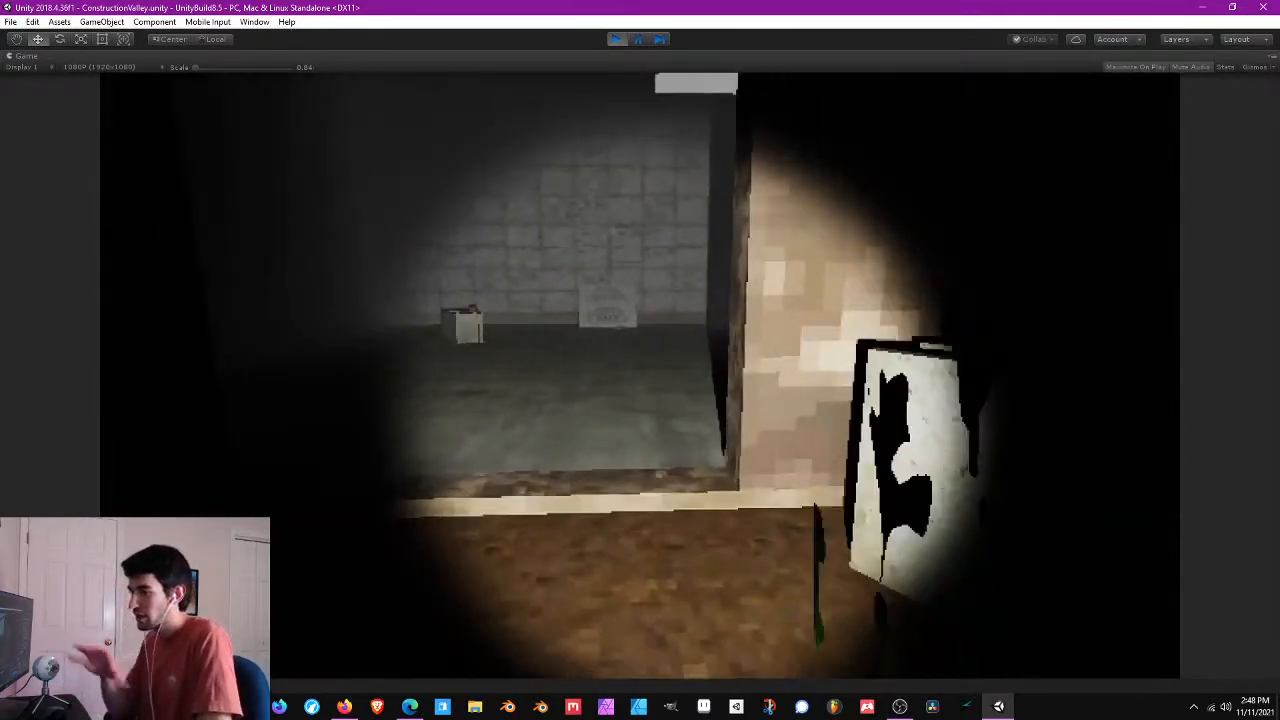
key("w")
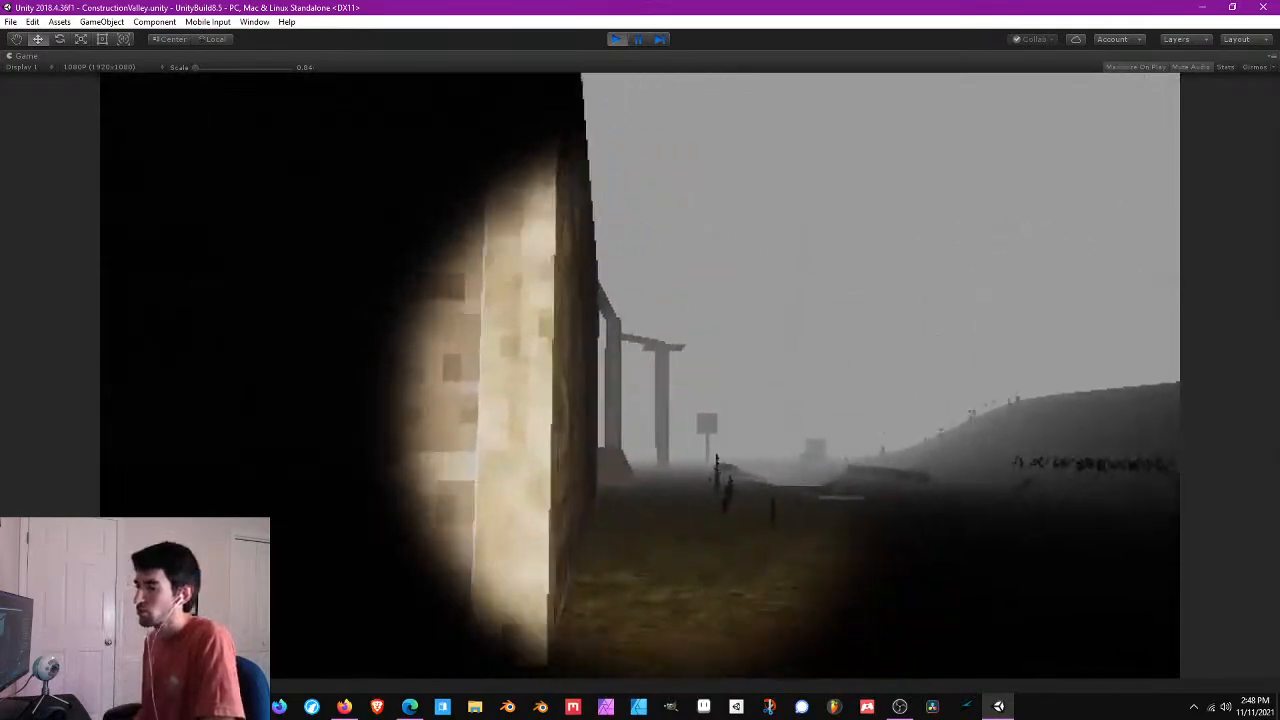
- Survey the rocks and bare trees outside, and inspect the leafy bushes near the building up close and from a distance
key("w")
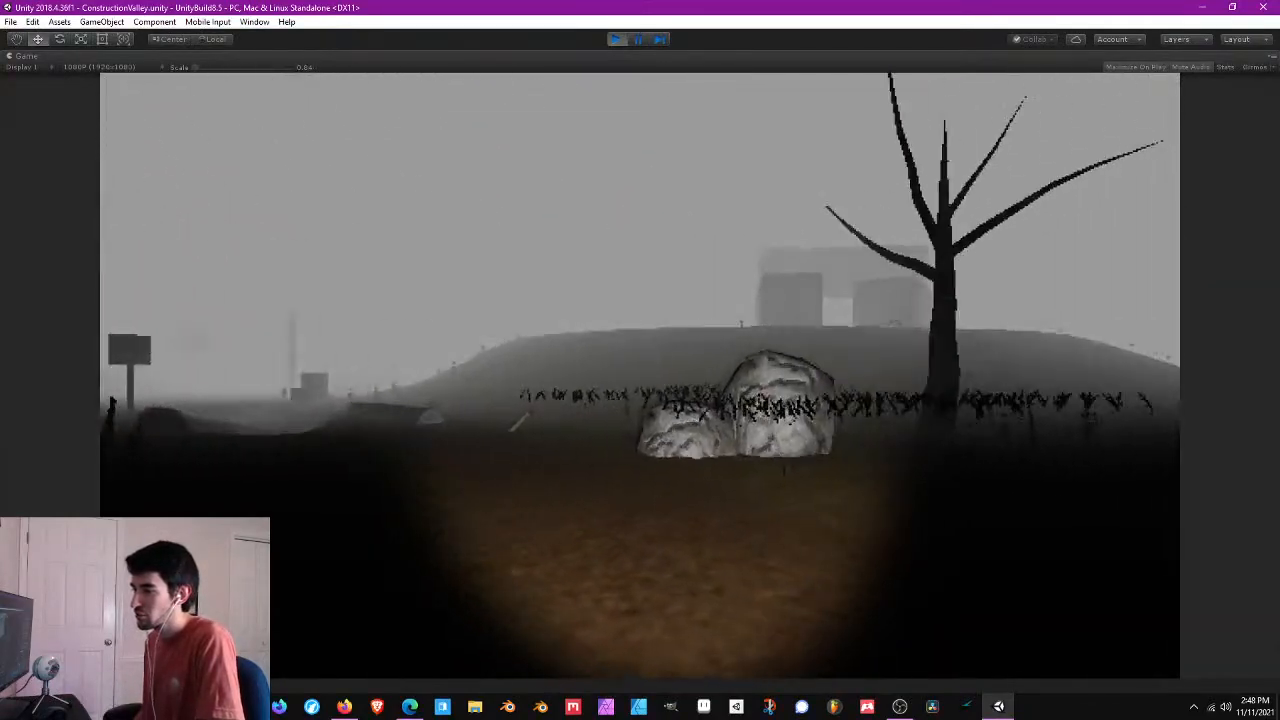
key("w")
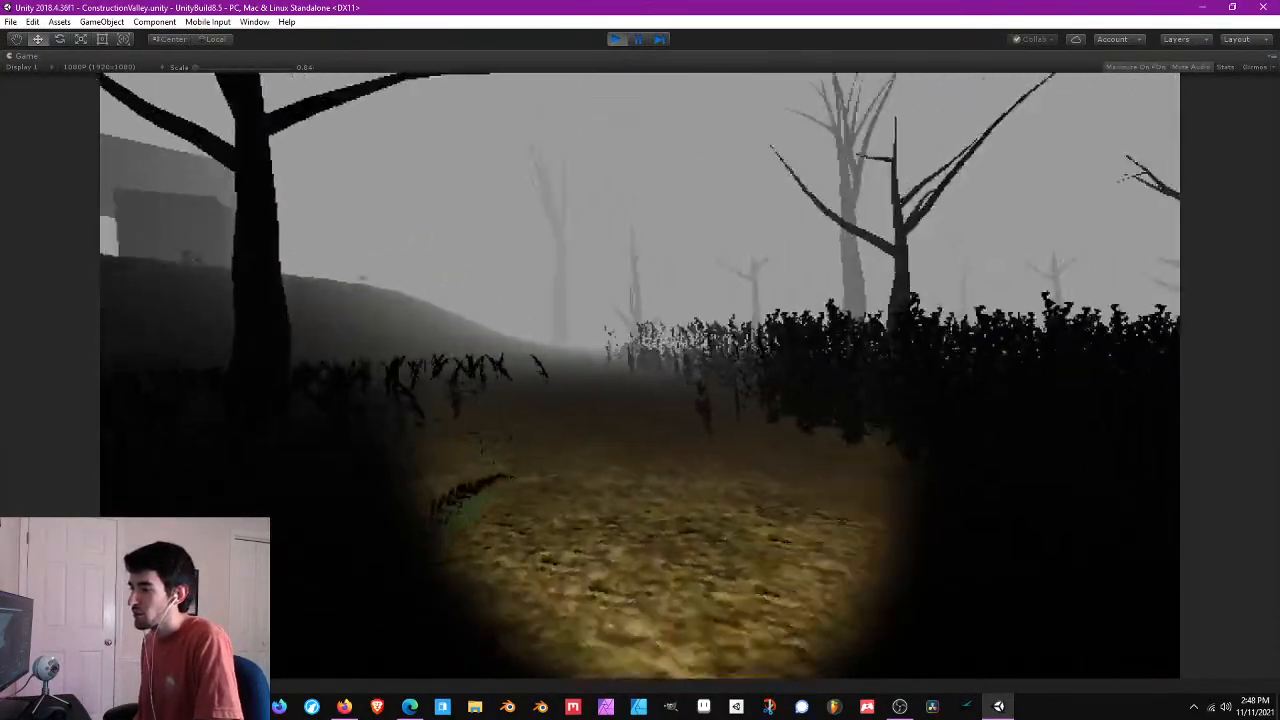
key("w")
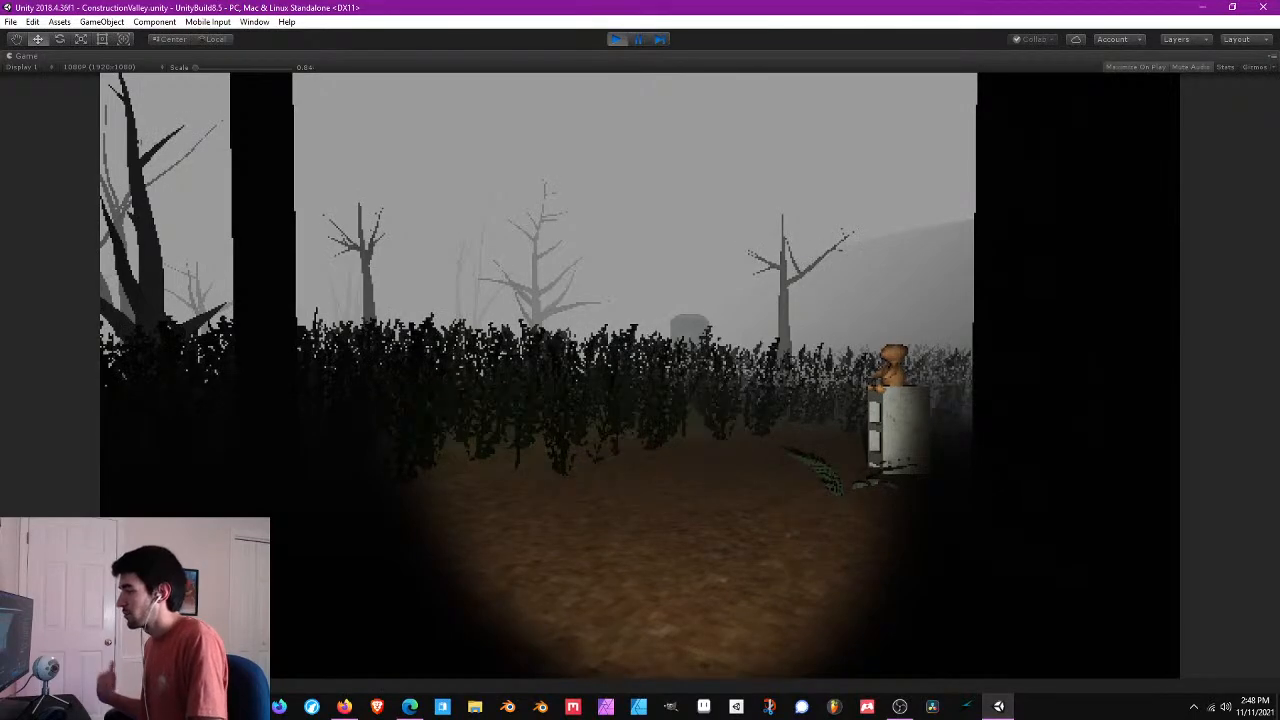
key("w")
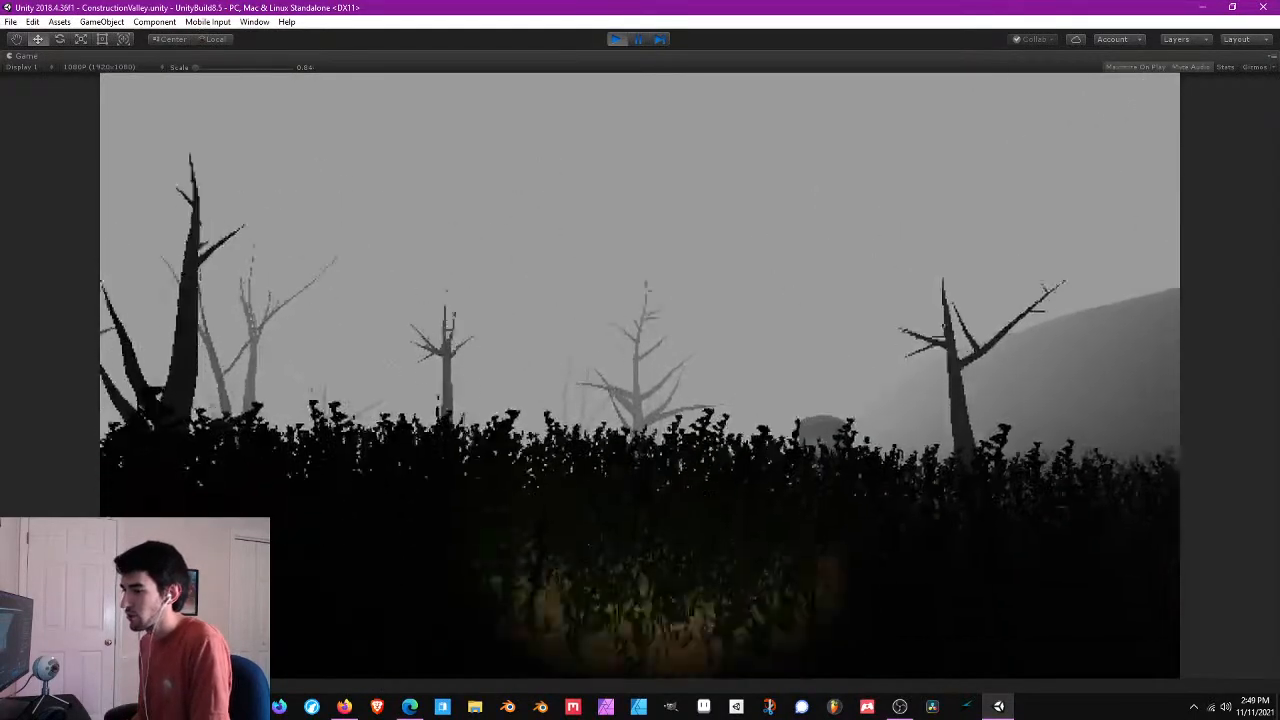
key("w")
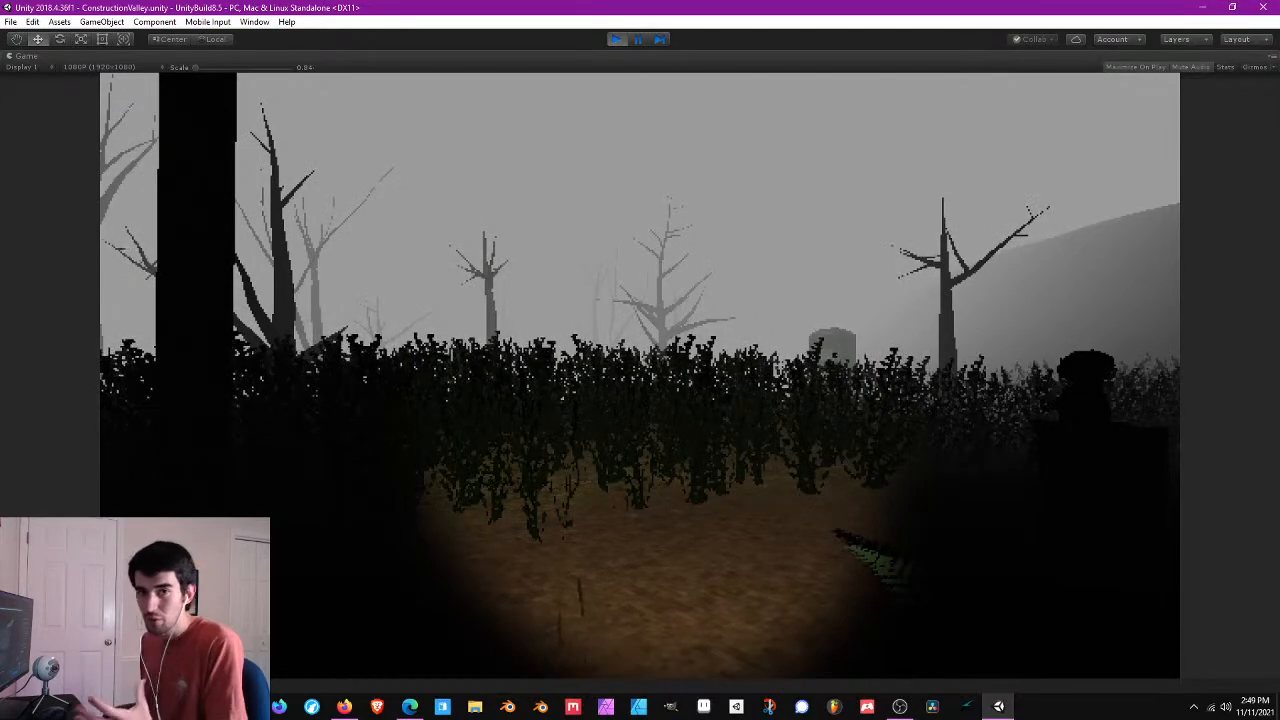
key("w")
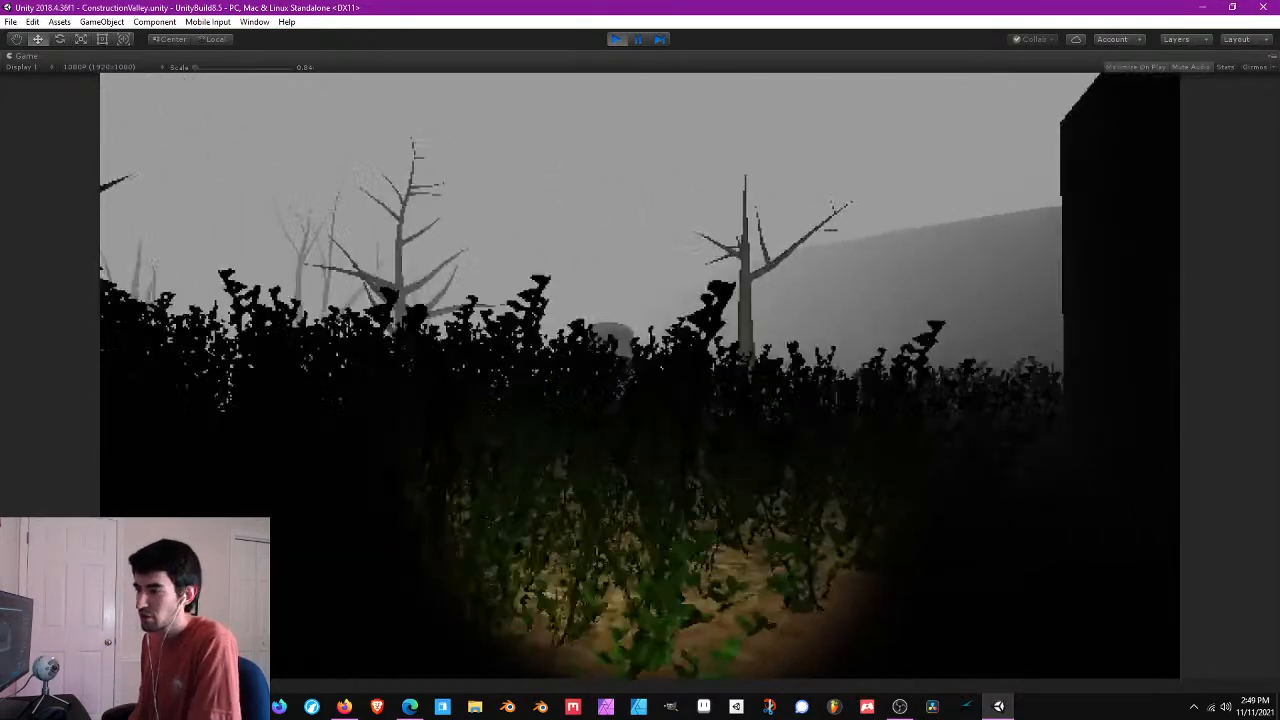
key("s")
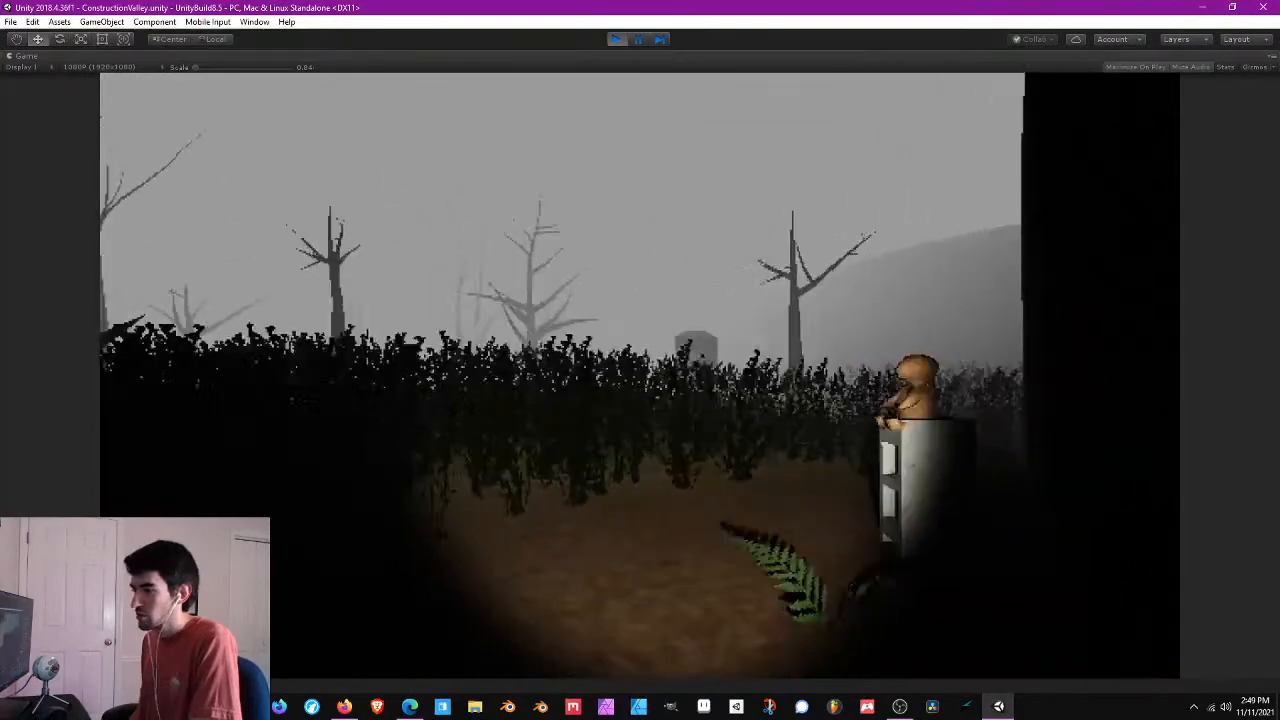
key("w")
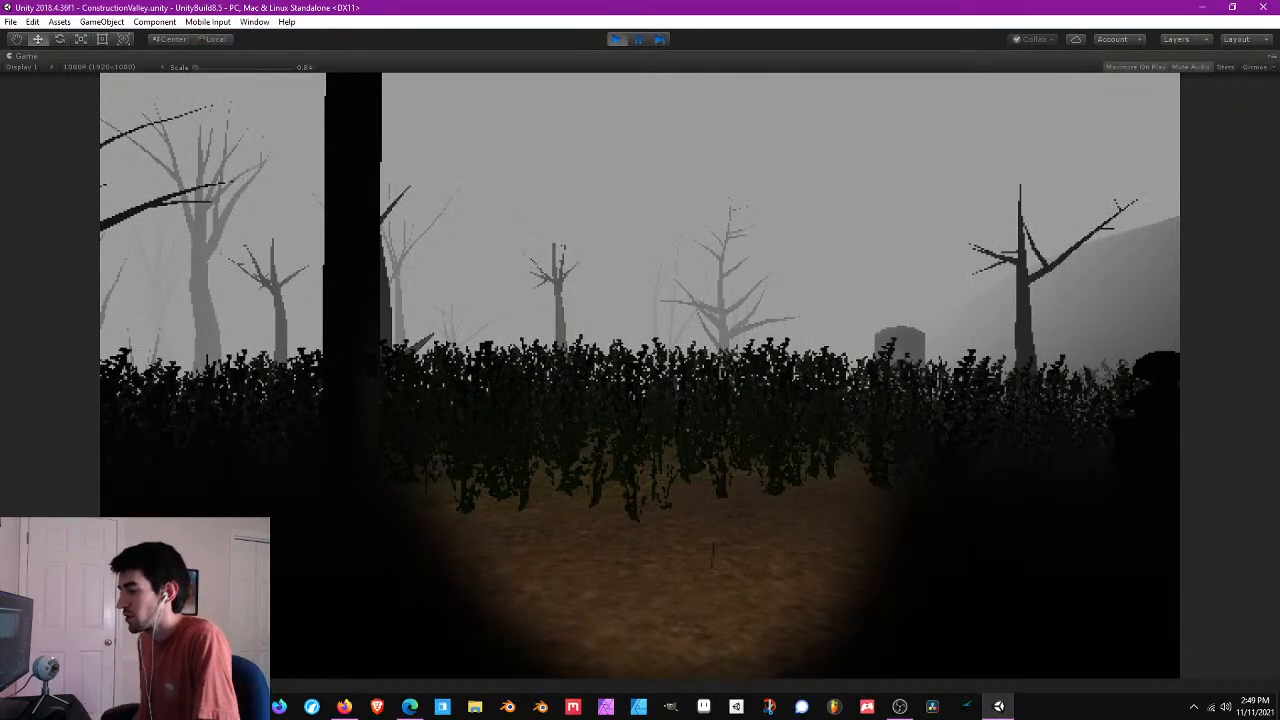
- Approach the teddy bear on the white shelf and examine its texture from the front and side against the pixelated wall
key("w")
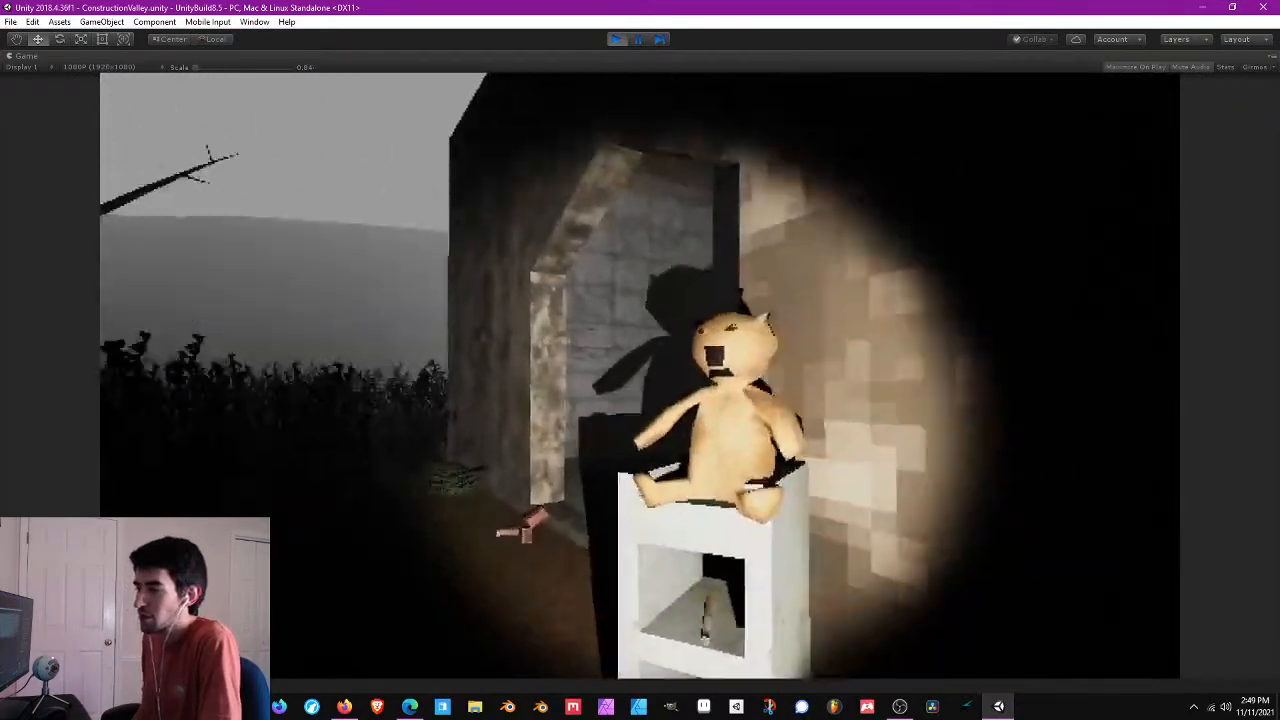
key("w")
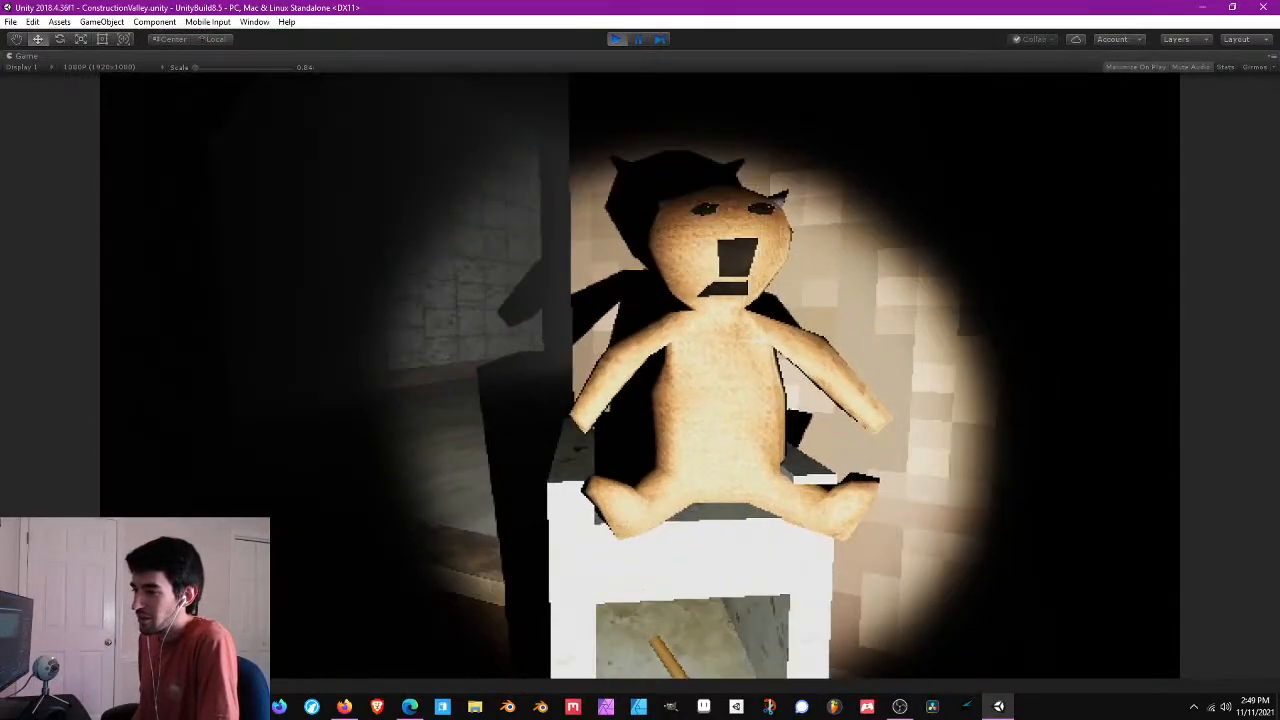
key("s")
key("d")
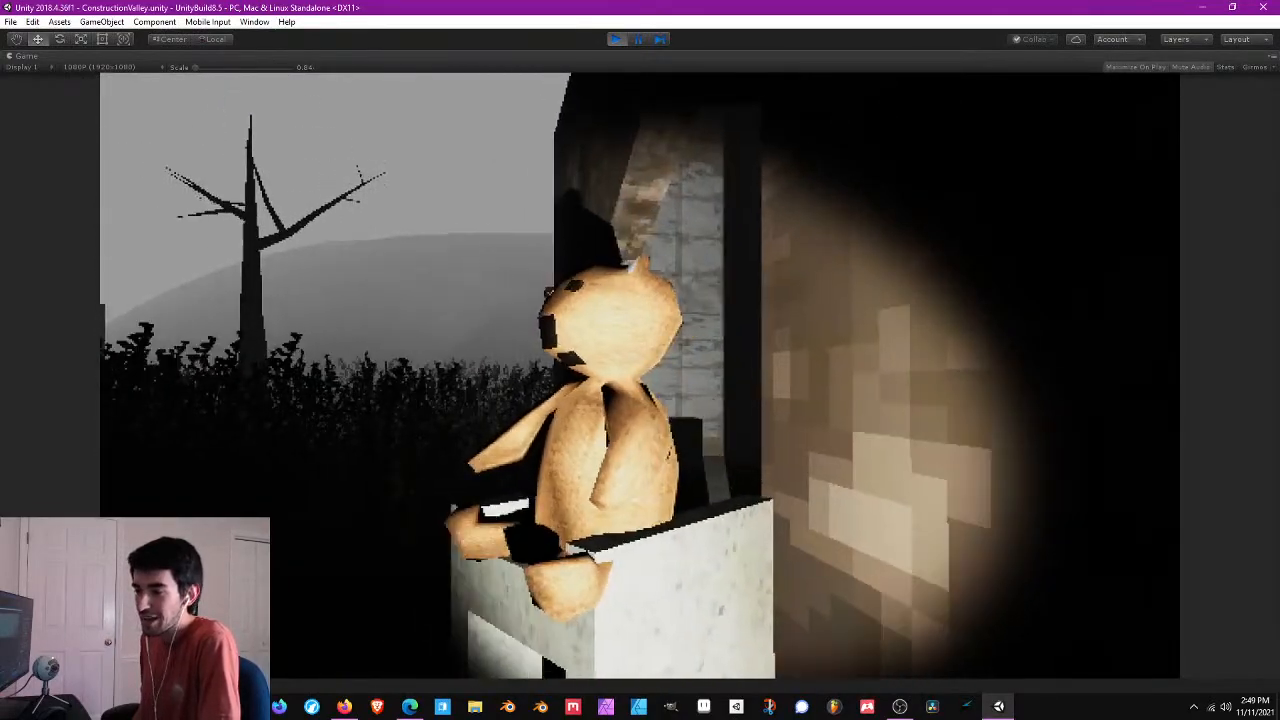
key("w")
key("s")
key("a")
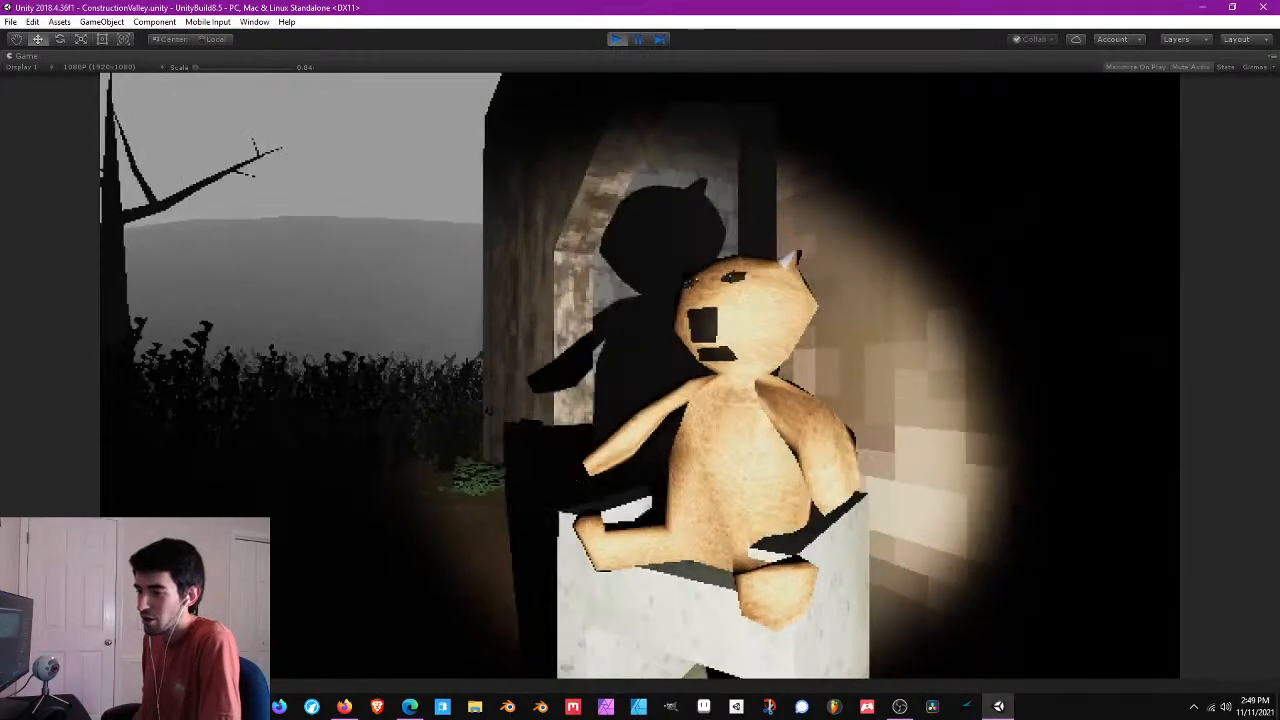
key("w")
key("s")
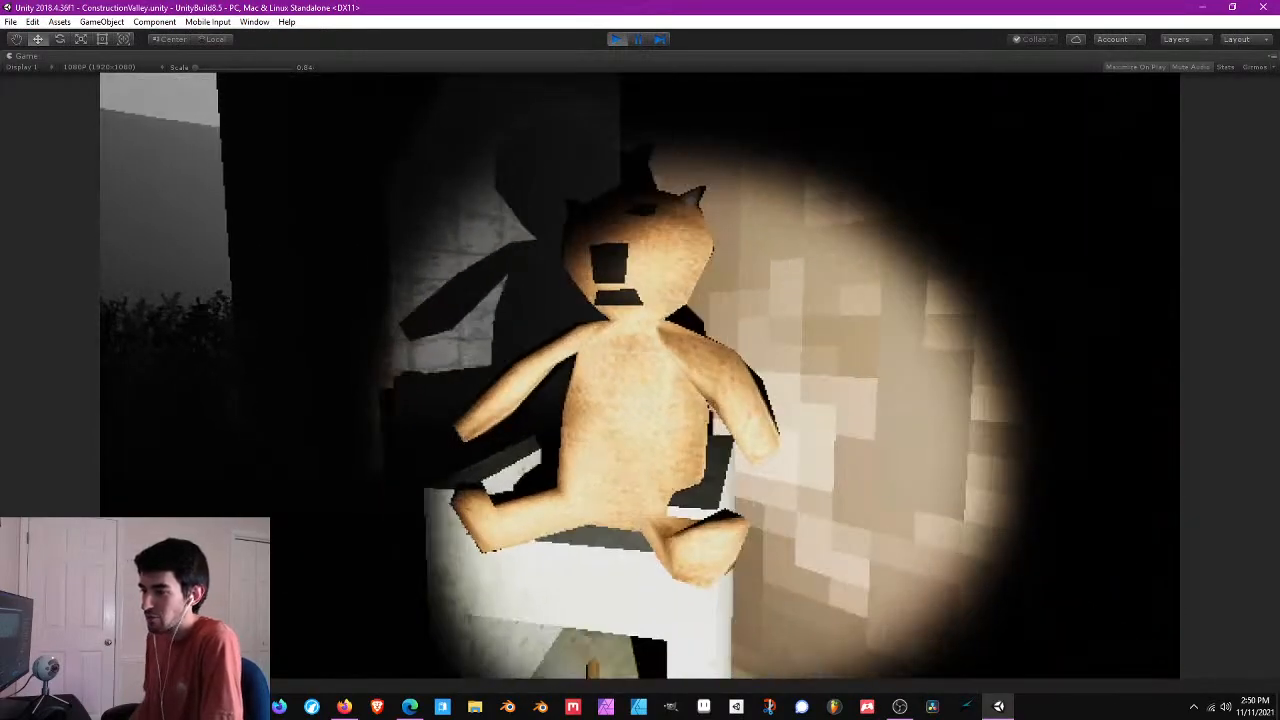
- Move in on the teddy bear's face and compare its smooth texture with the blocky wall behind it
key("w")
key("s")
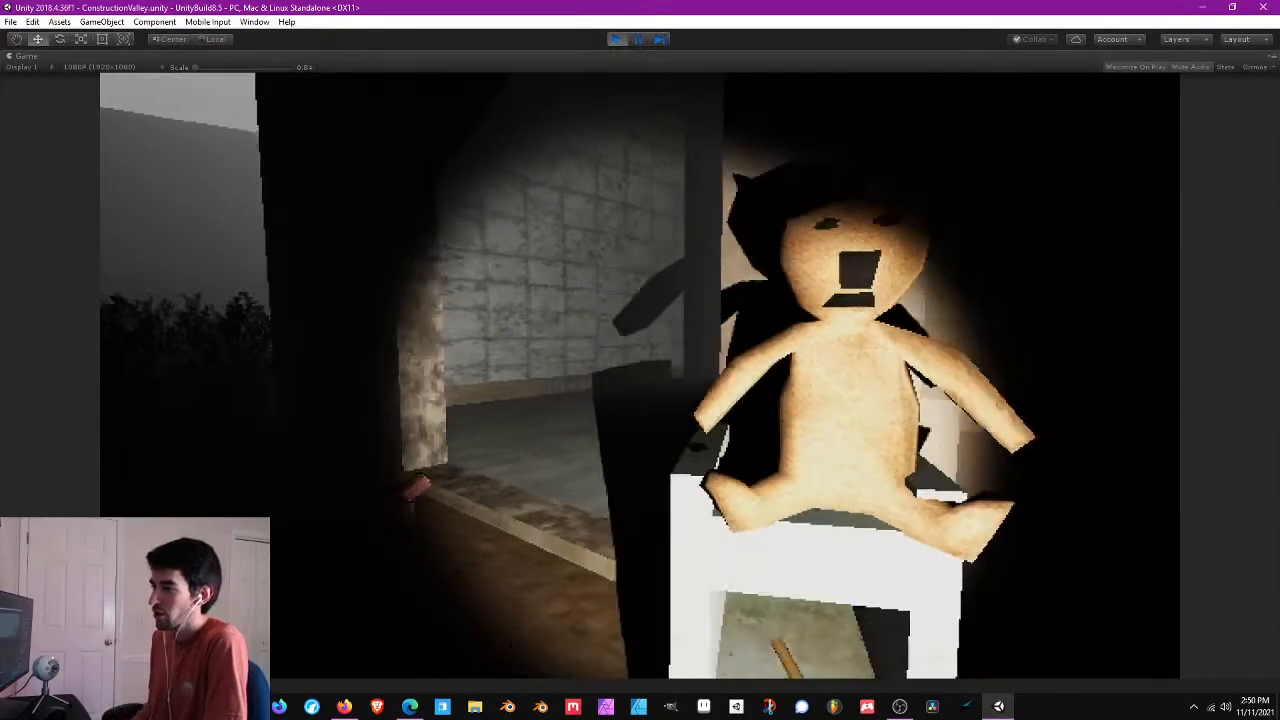
key("w")
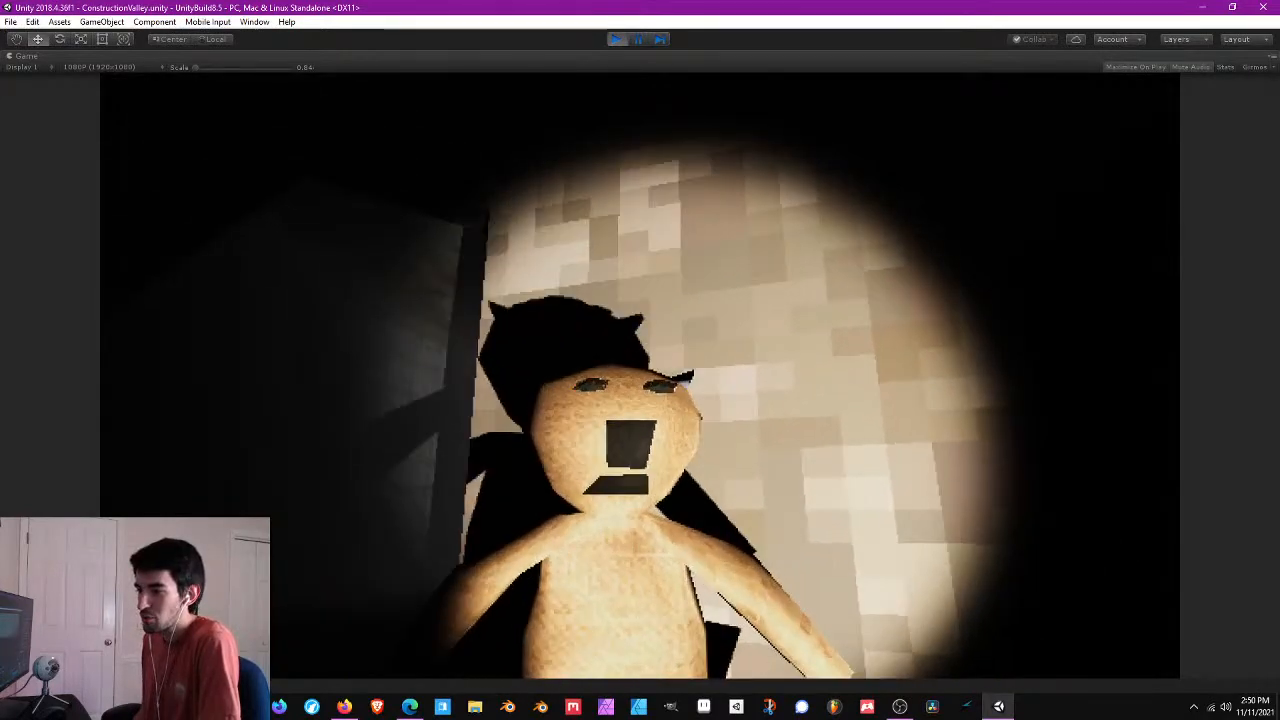
key("w")
key("s")
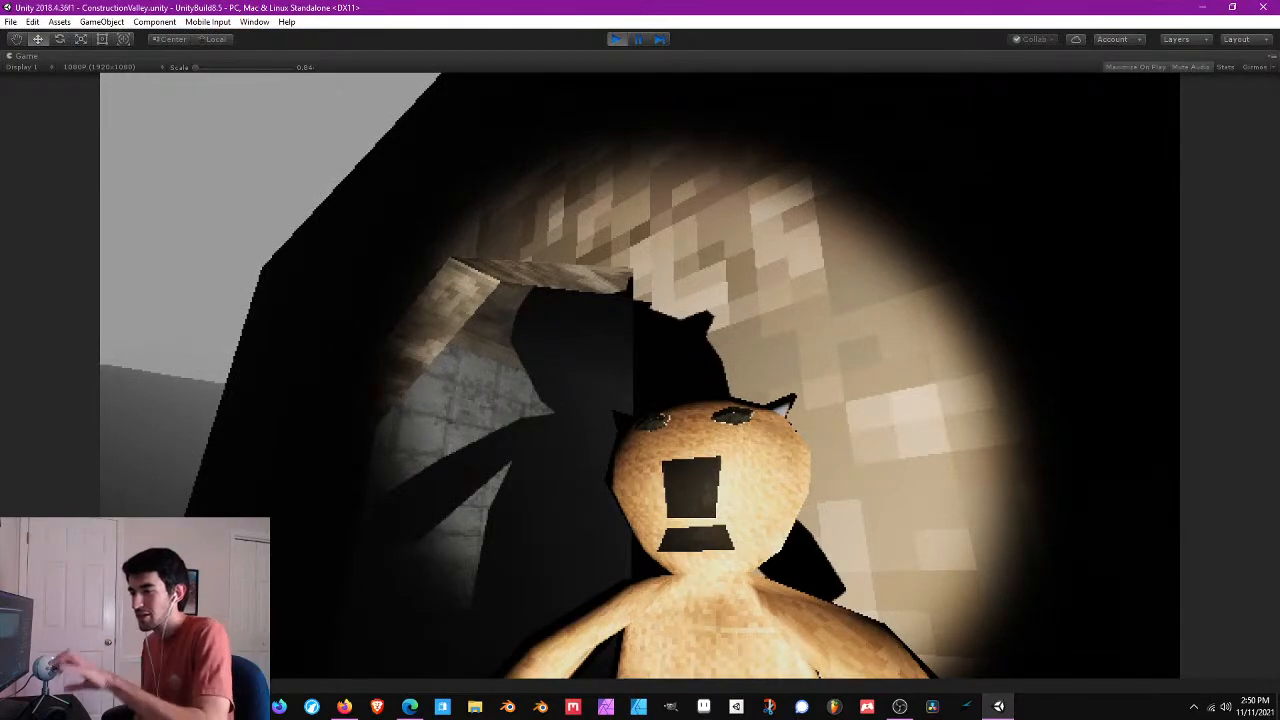
key("s")
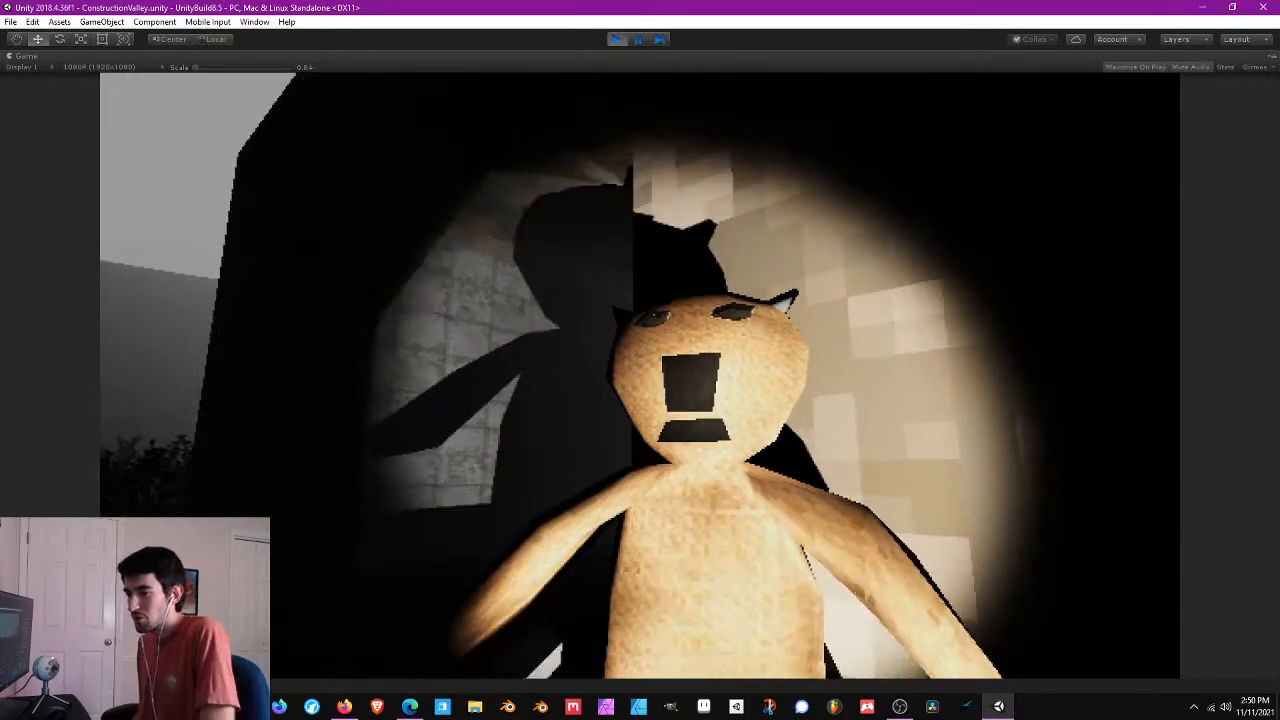
- Back away from the teddy bear into the bushes and compare the bear and wall textures from farther away
key("w")
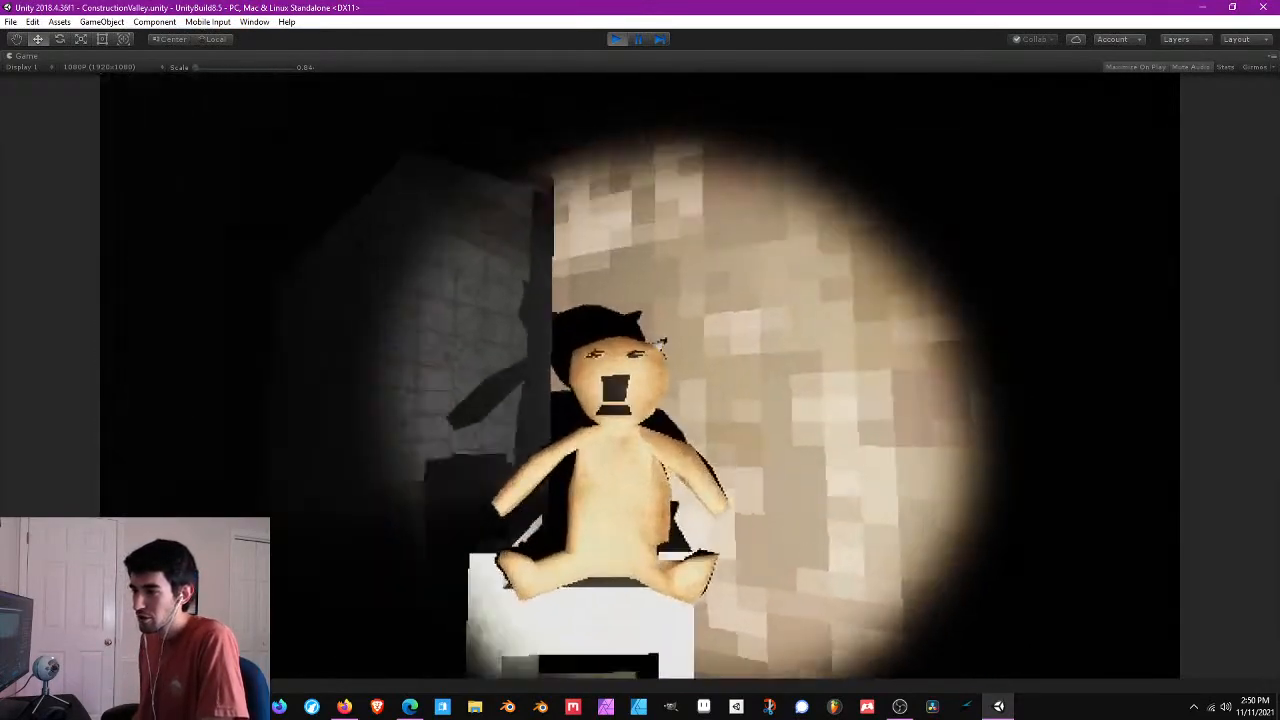
key("s")
key("s")
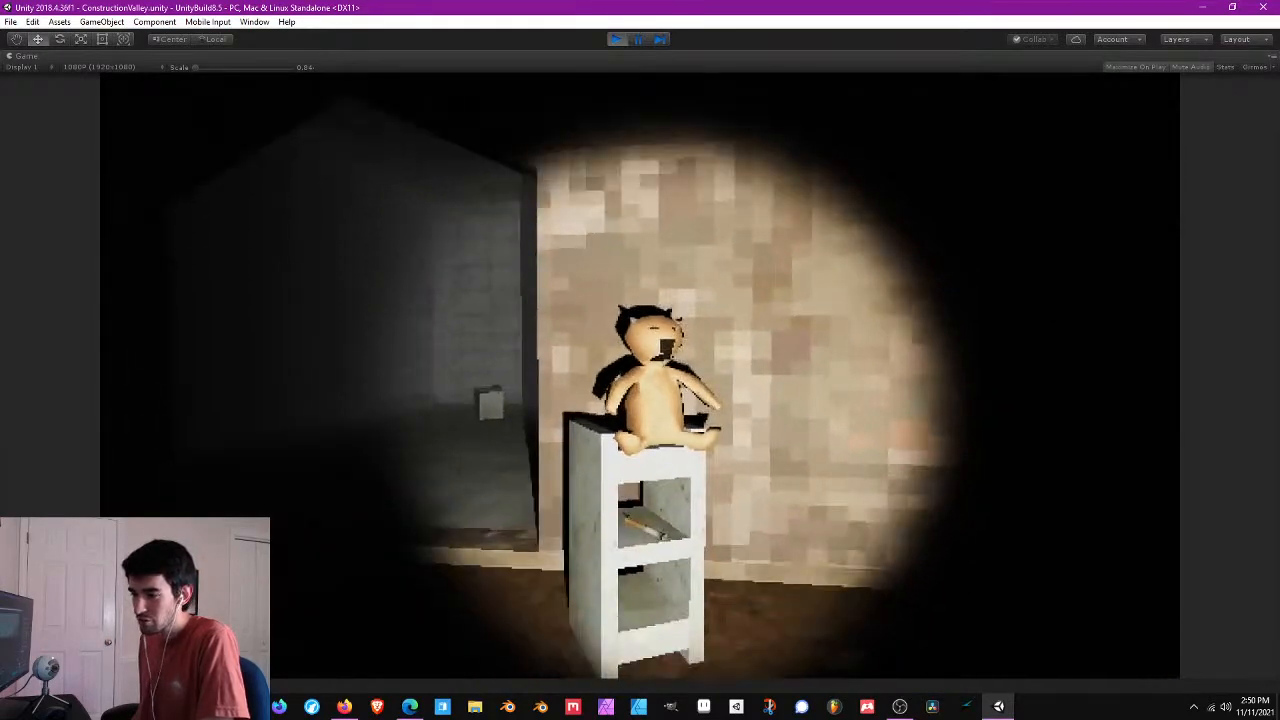
key("s")
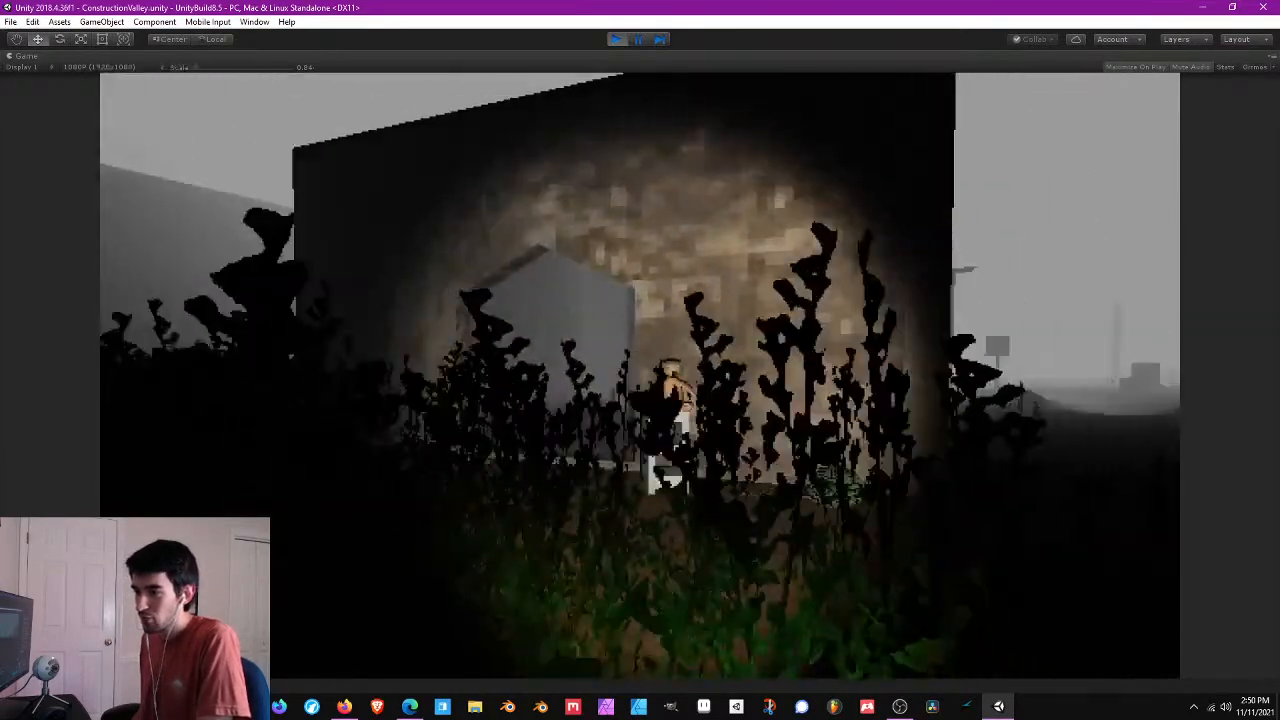
- Walk out of the bushes and return to the teddy bear on the white shelf to view it against the wall
key("d")
key("w")
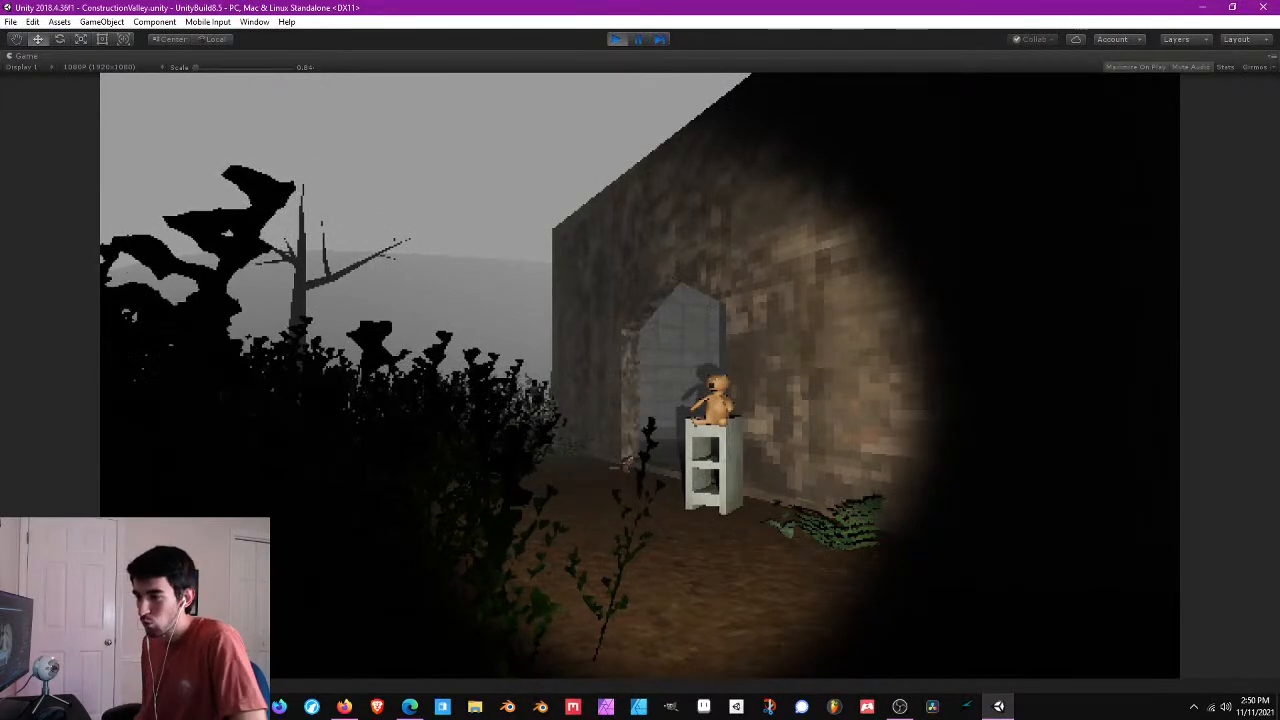
key("w")
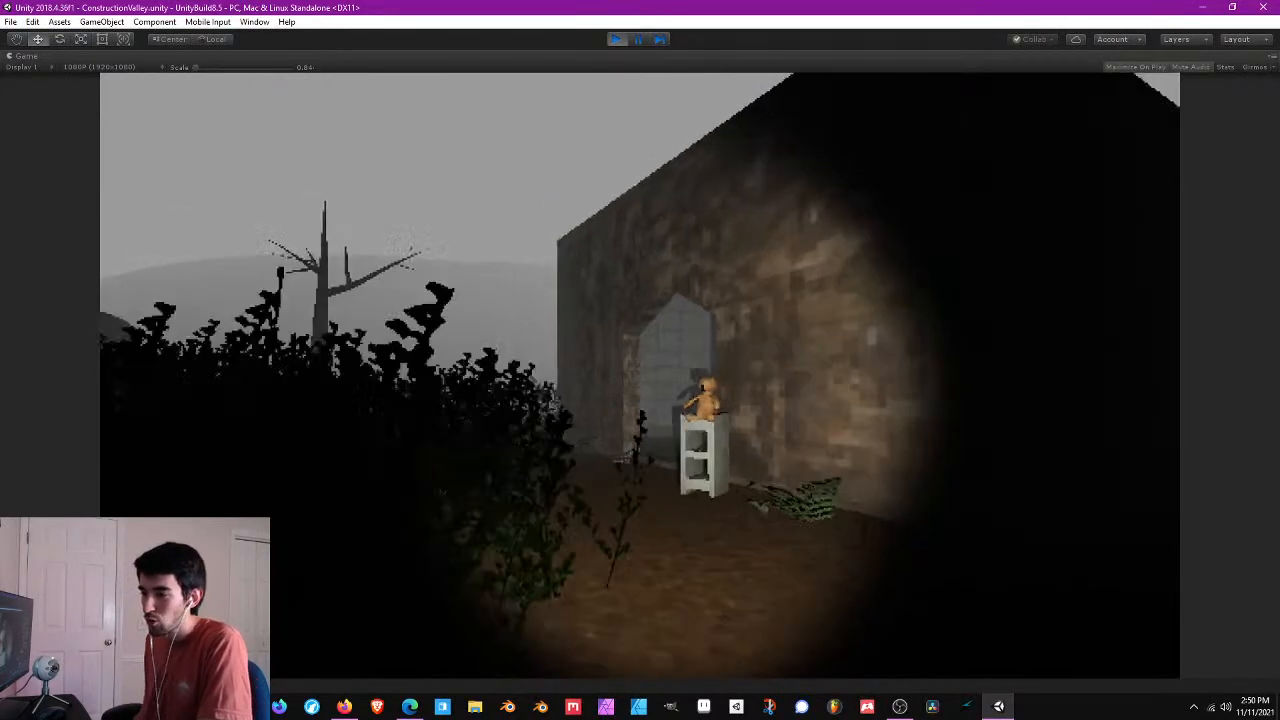
key("w")
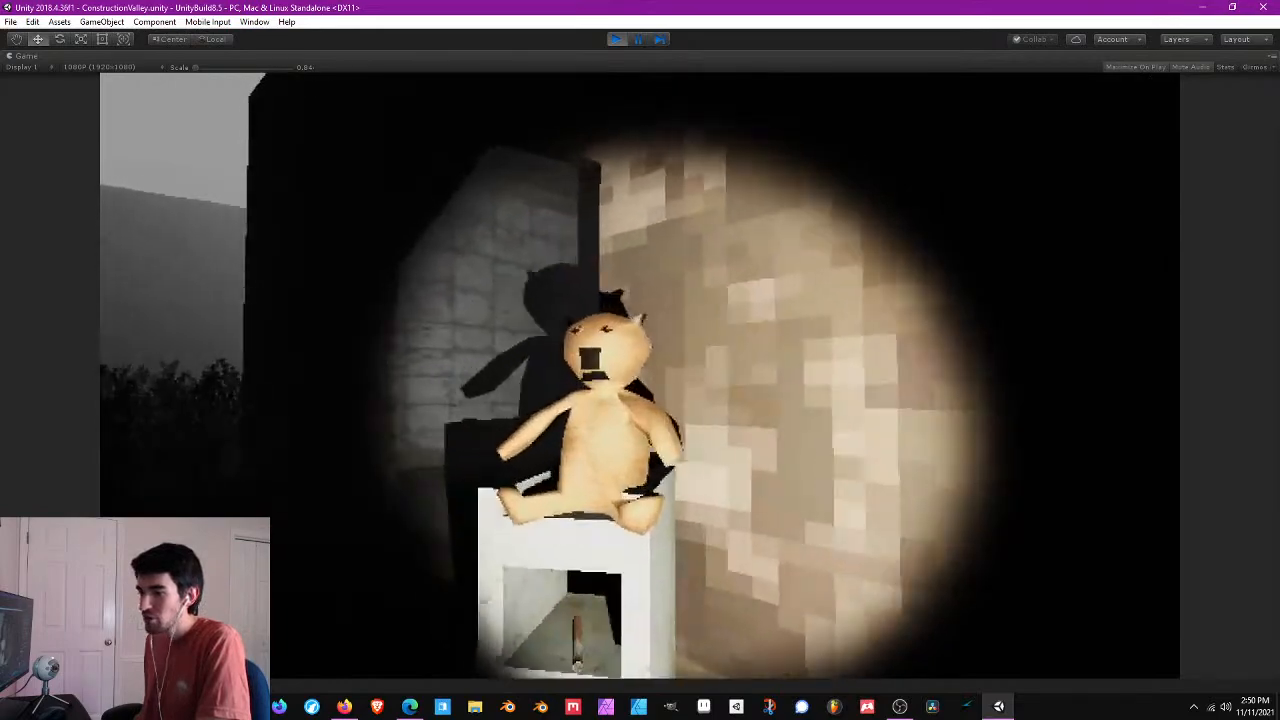
- Compare the teddy bear's texture with the pixelated wall from slightly different distances in front of the shelf
key("s")
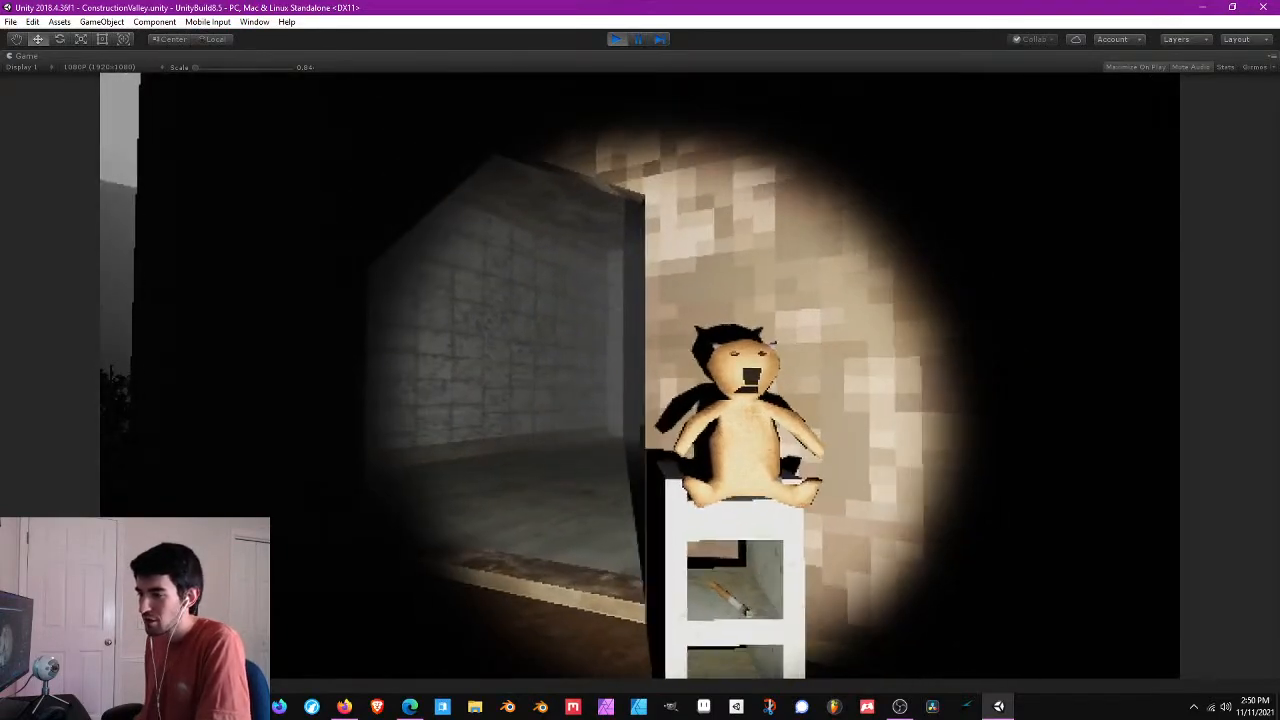
key("w")
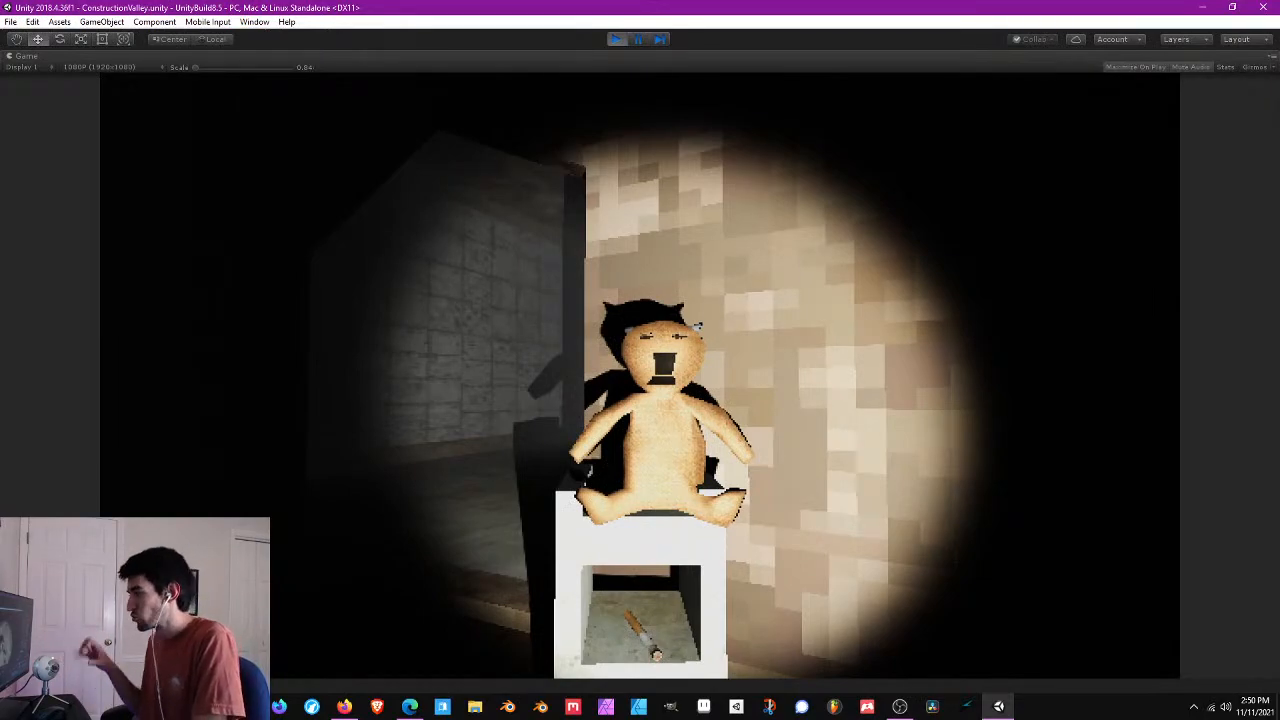
key("s")
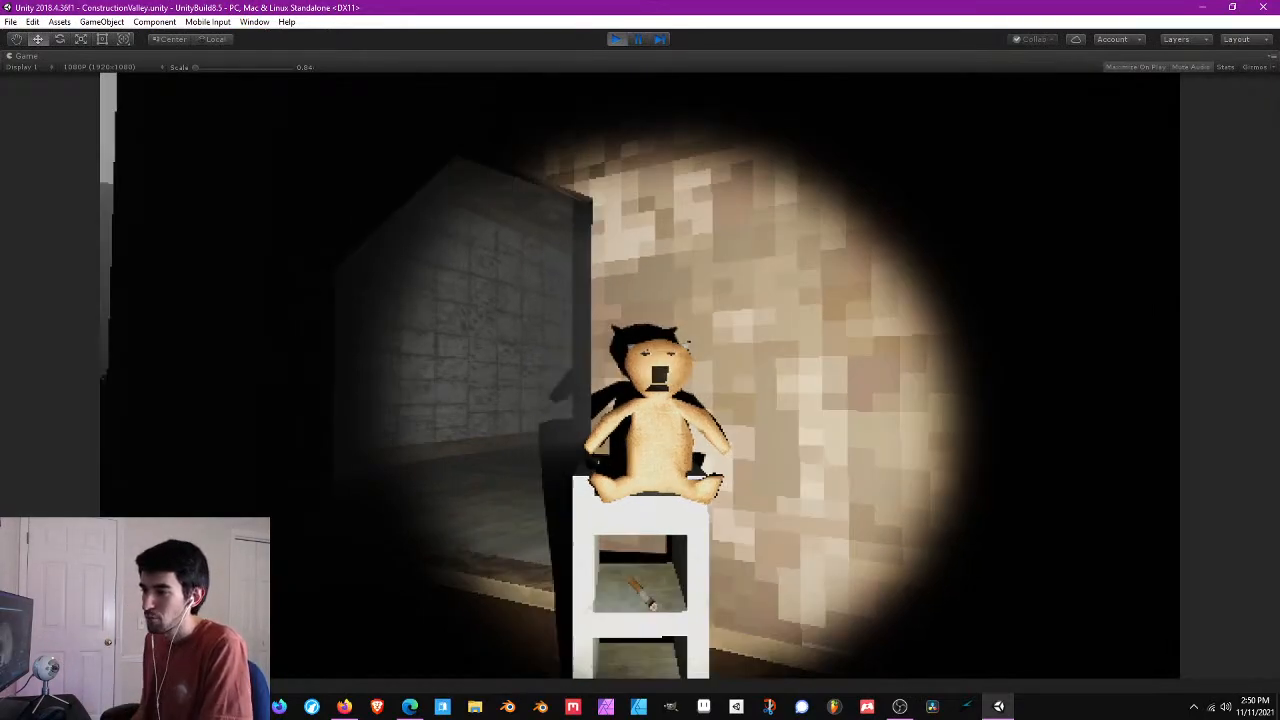
key("w")
key("s")
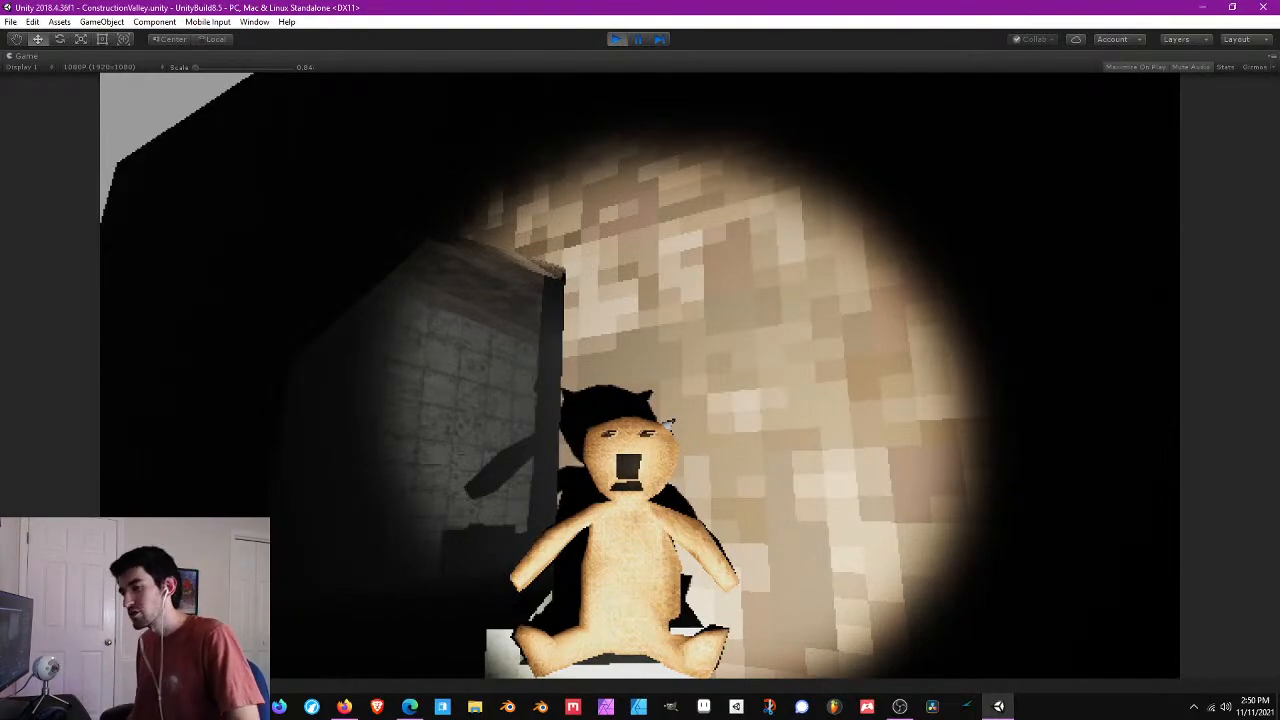
- Back away from the shelf and examine the wall textures around the building's outer corner and beside the fern
key("s")
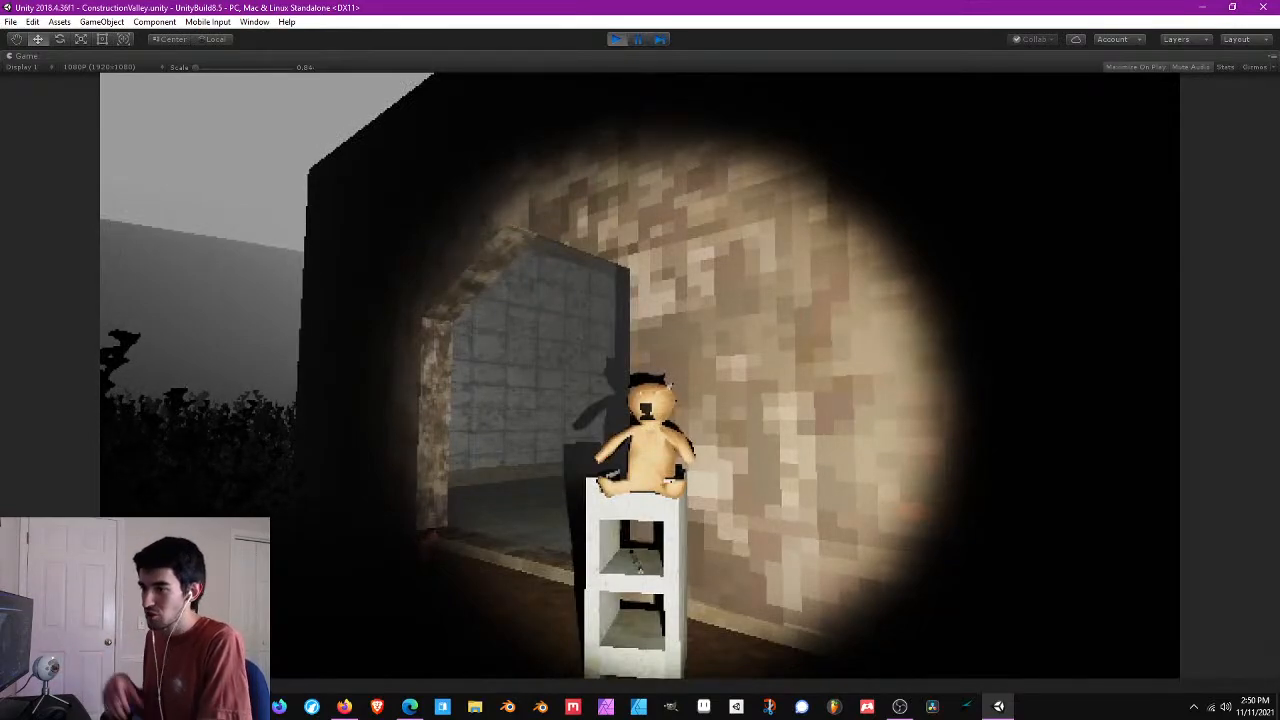
key("s")
key("d")
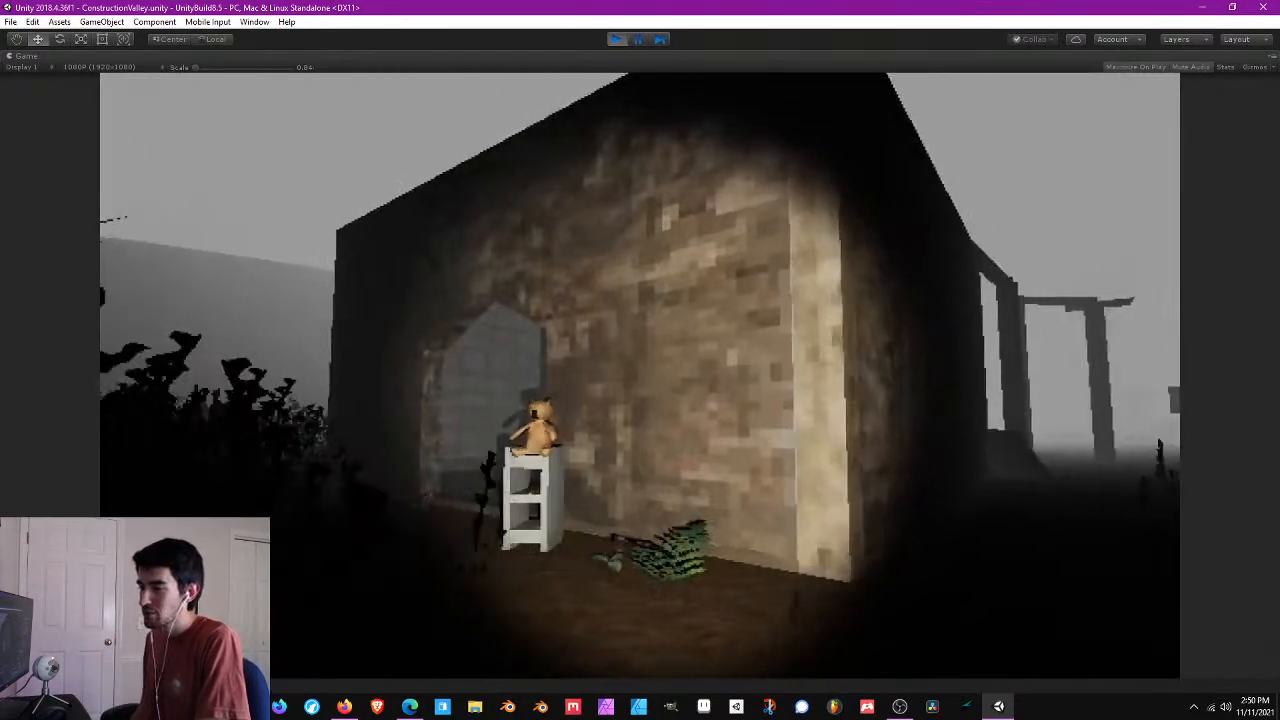
key("d")
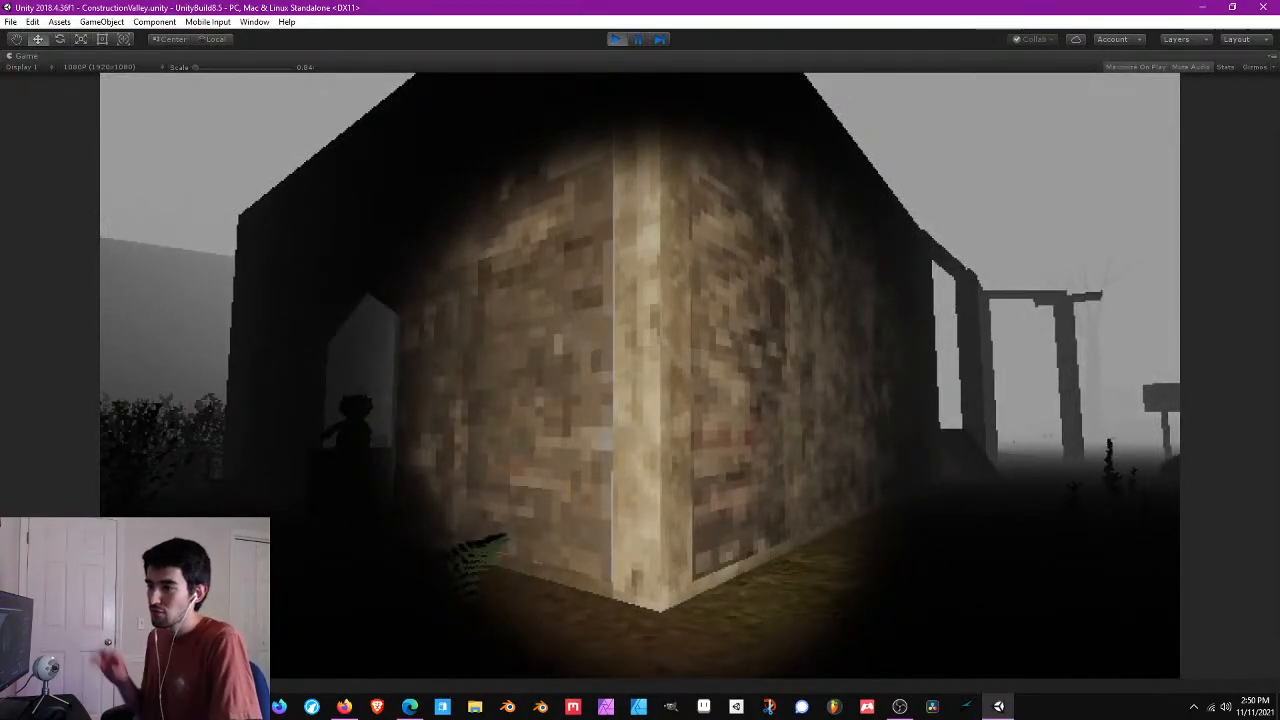
key("a")
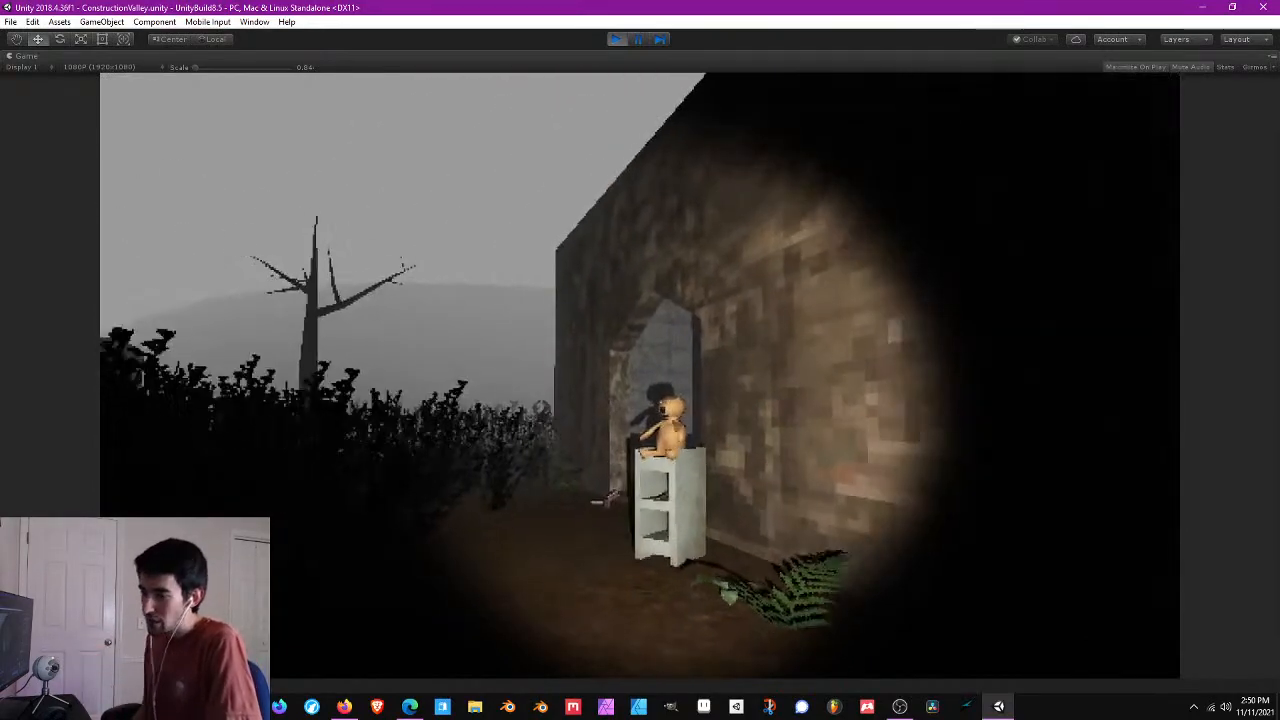
- Leave the building, pass the white post with the portrait poster, and cross the bushes to the bare trees
key("d")
key("d")
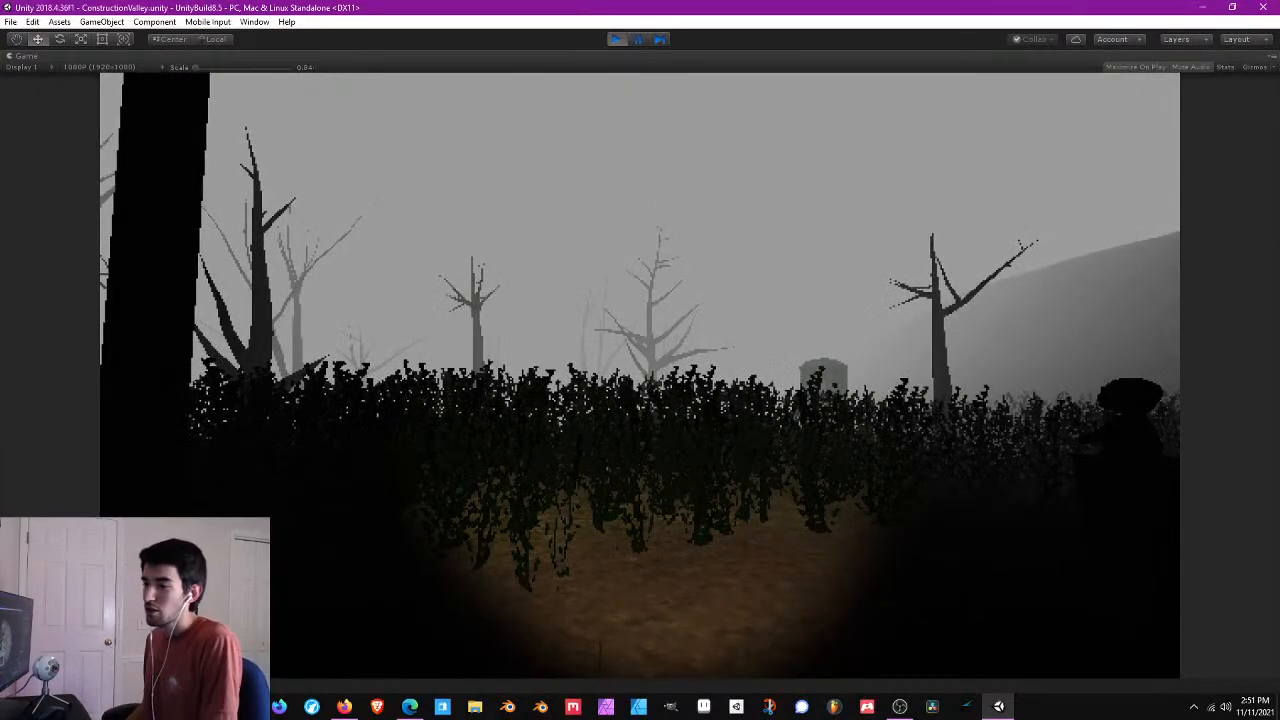
key("w")
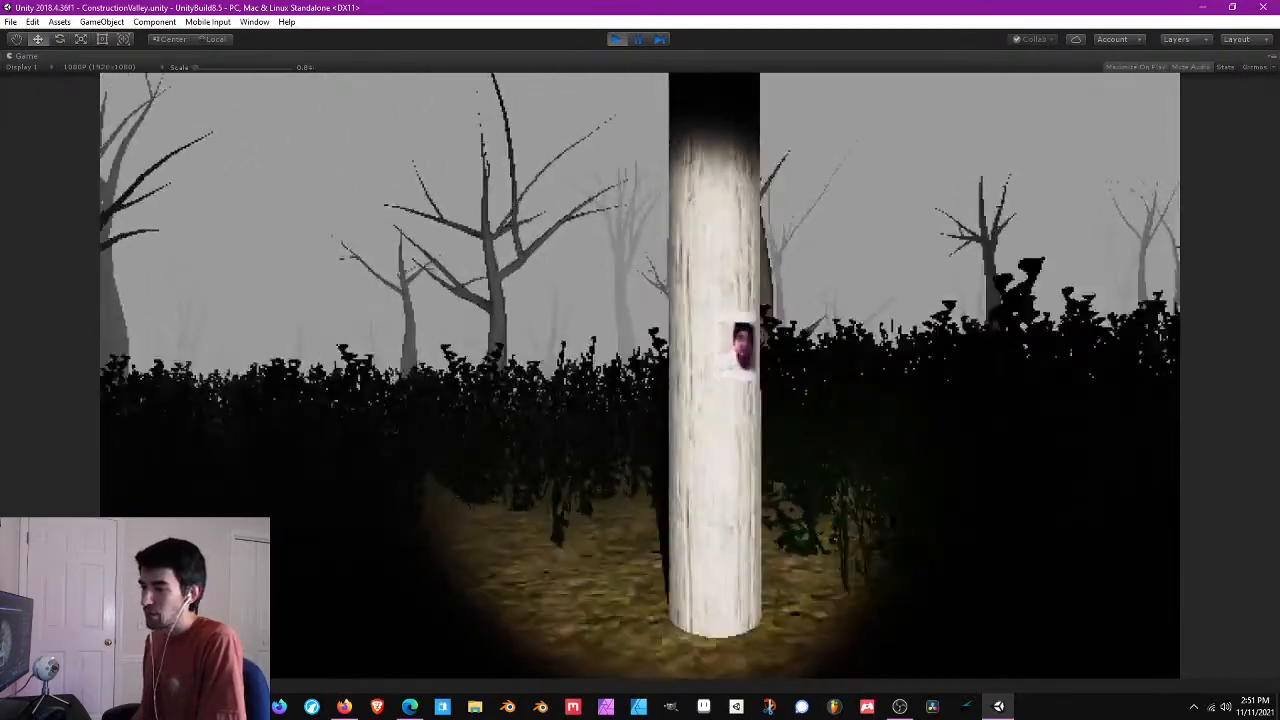
key("w")
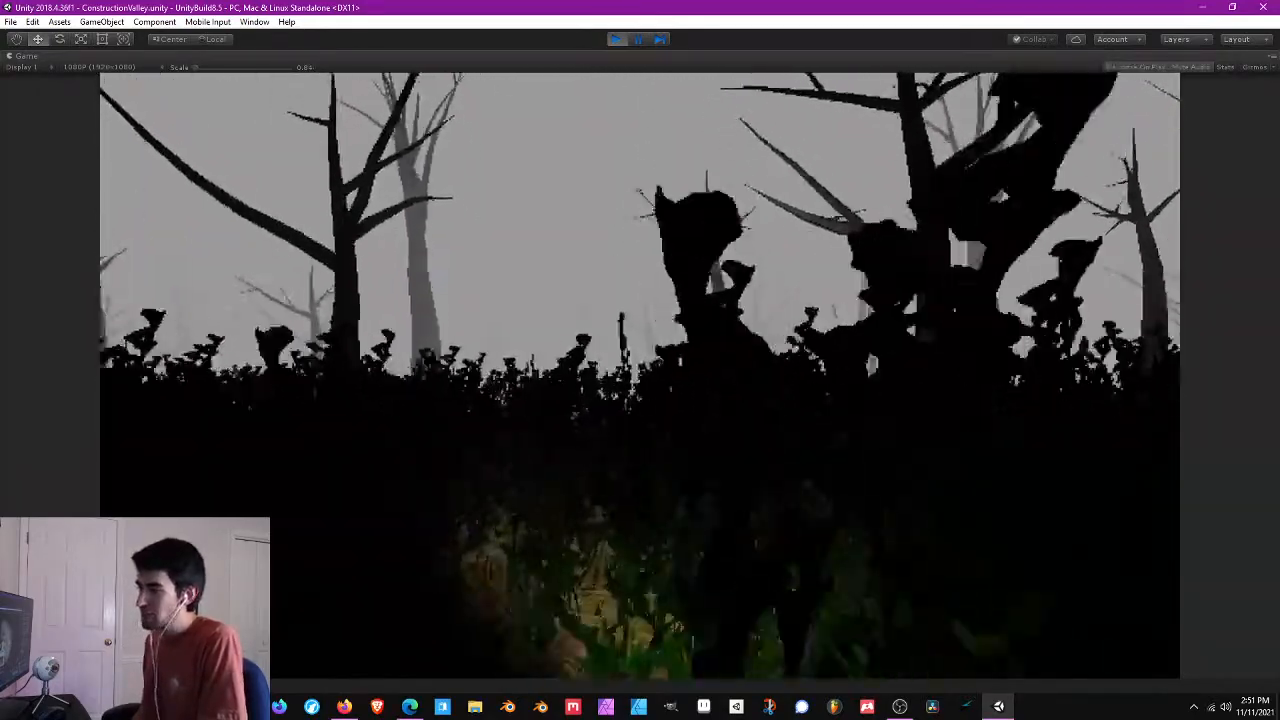
key("w")
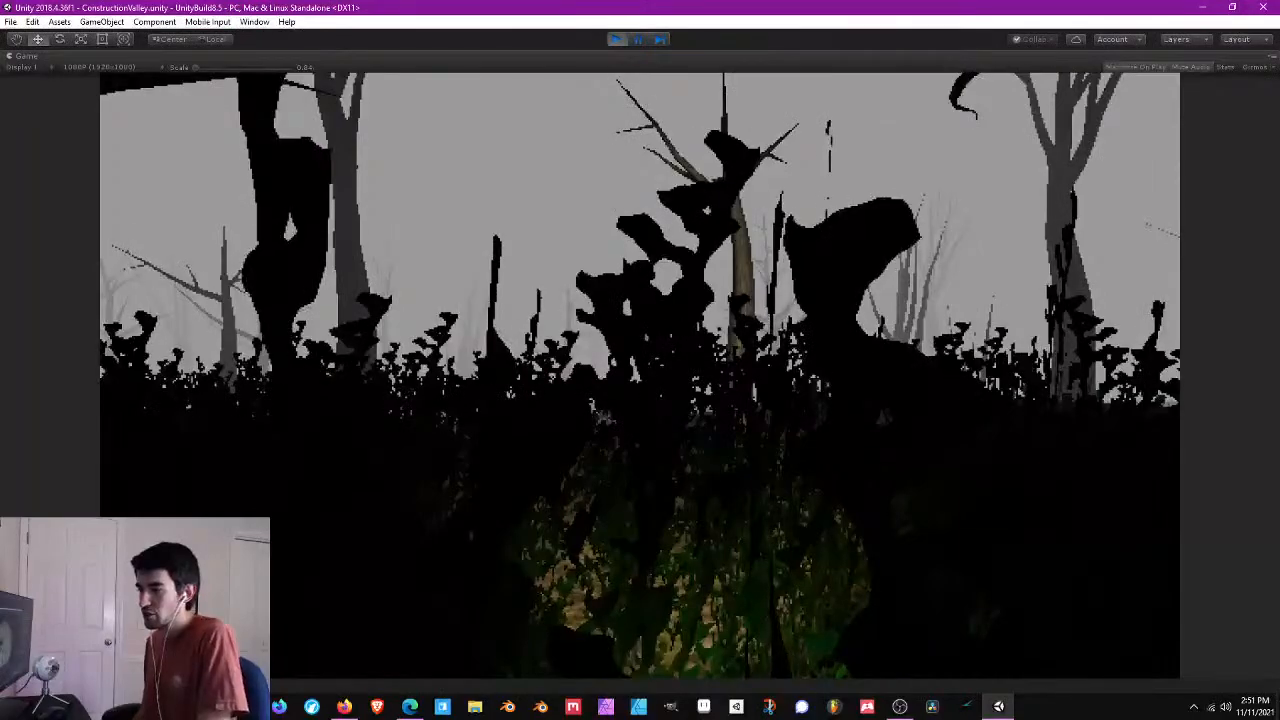
key("w")
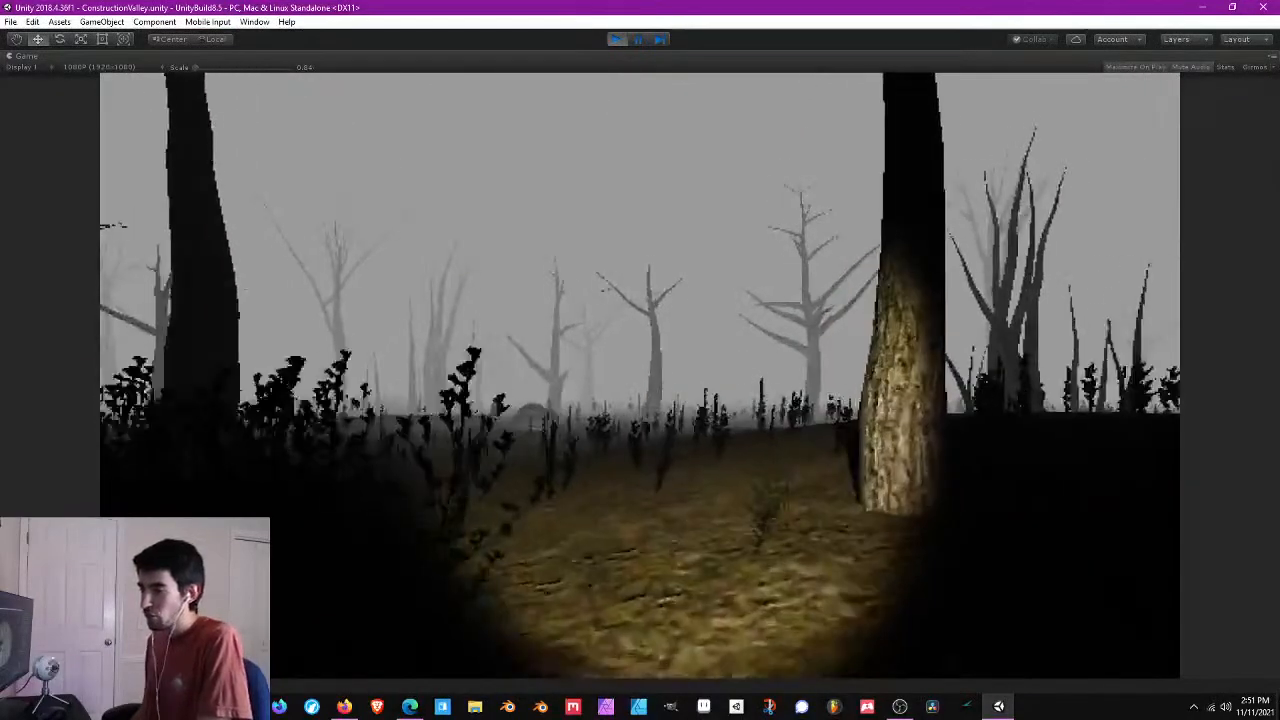
- Approach the white rock near the low stone wall and inspect its texture and the bare tree behind it
key("w")
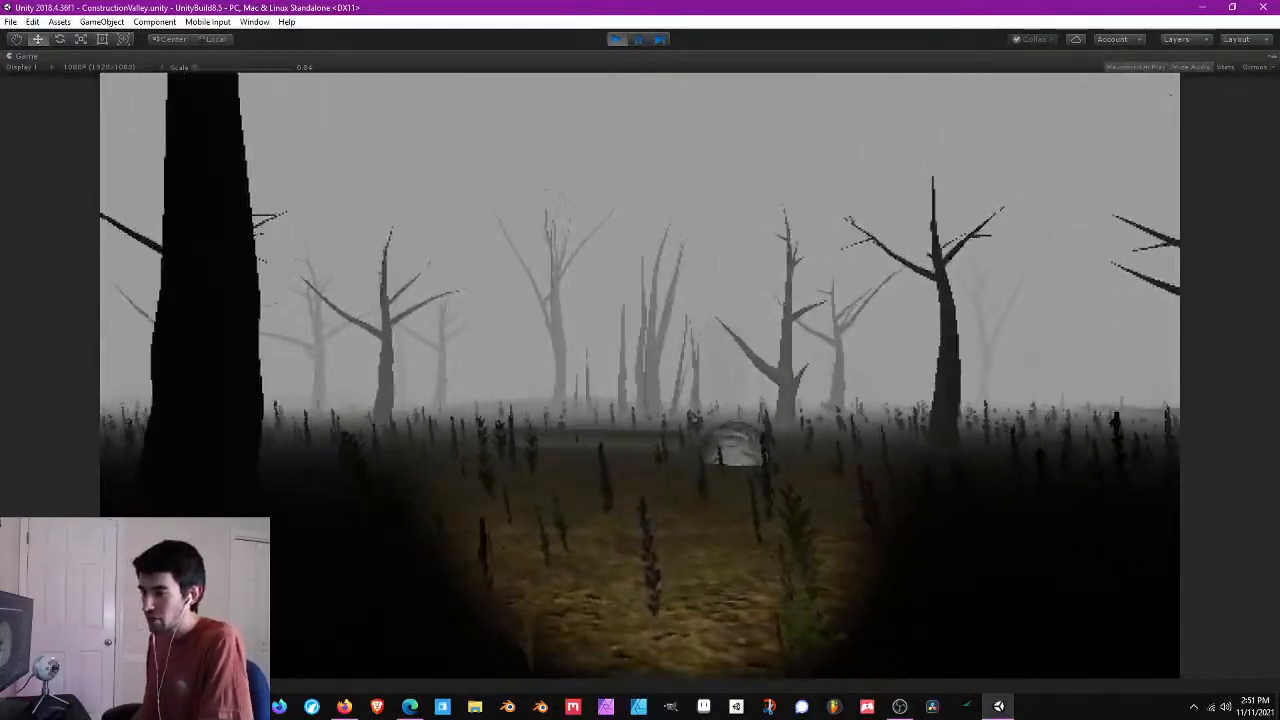
key("w")
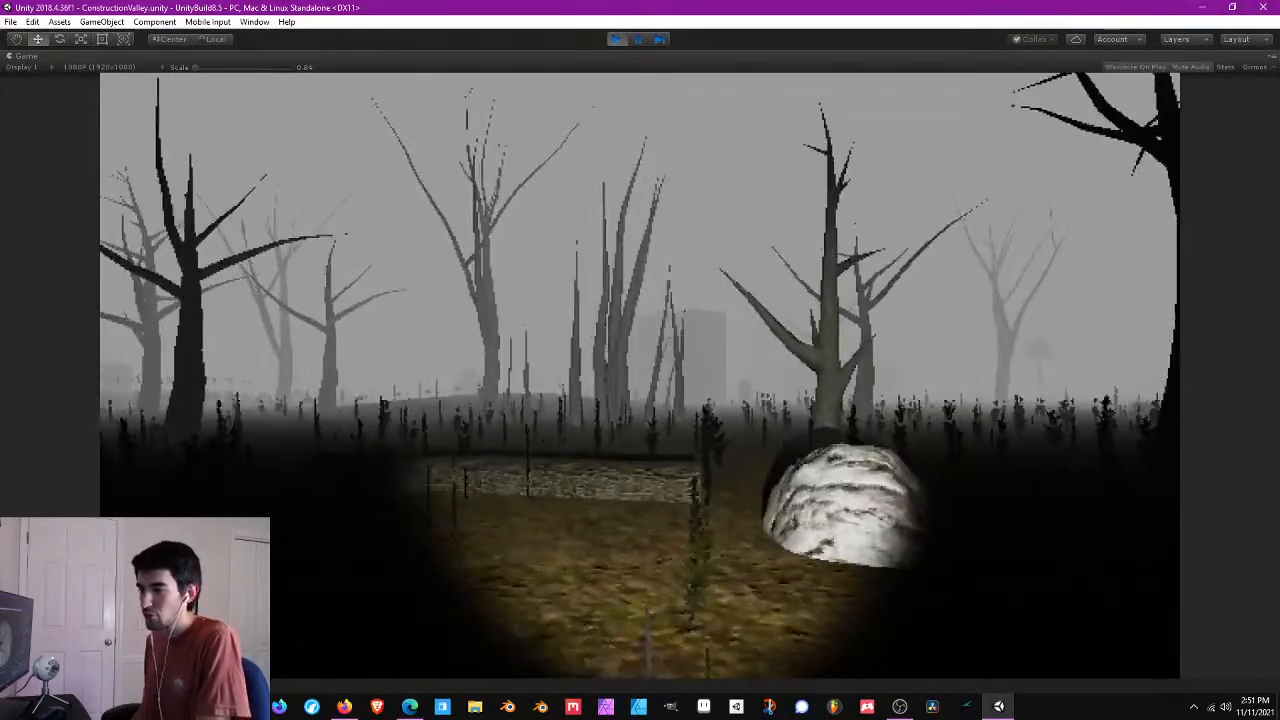
key("w")
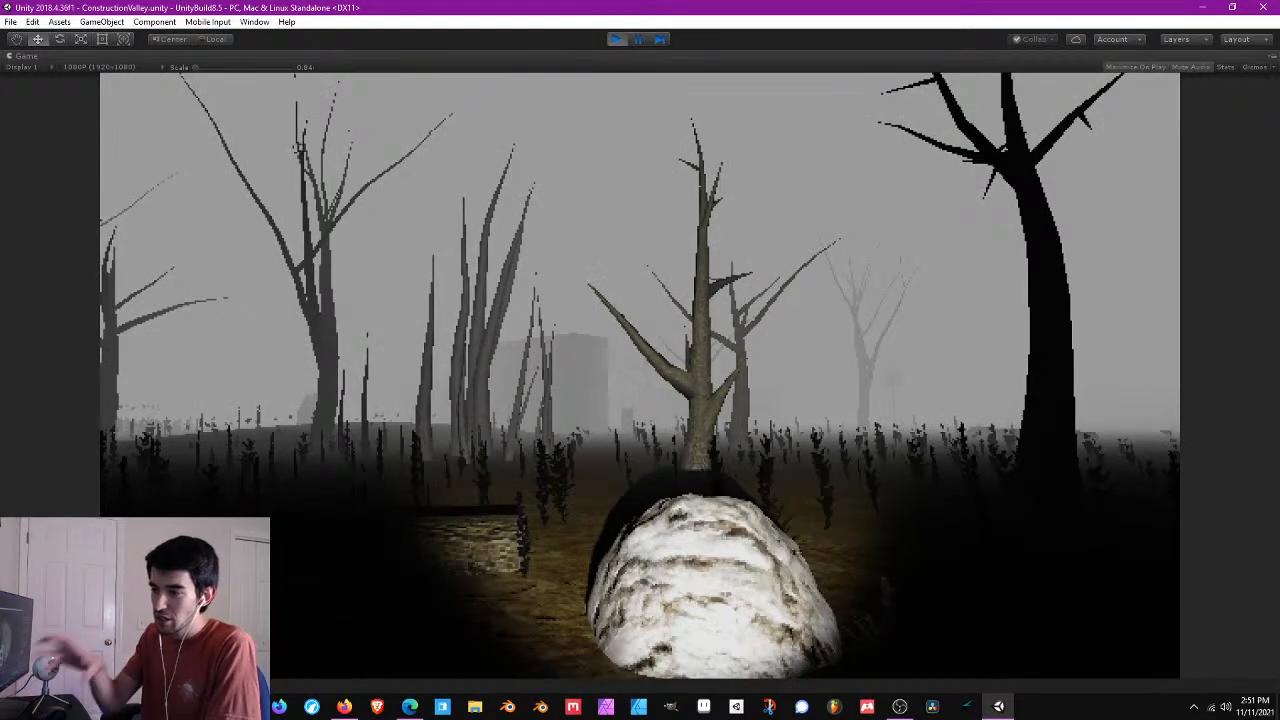
key("w")
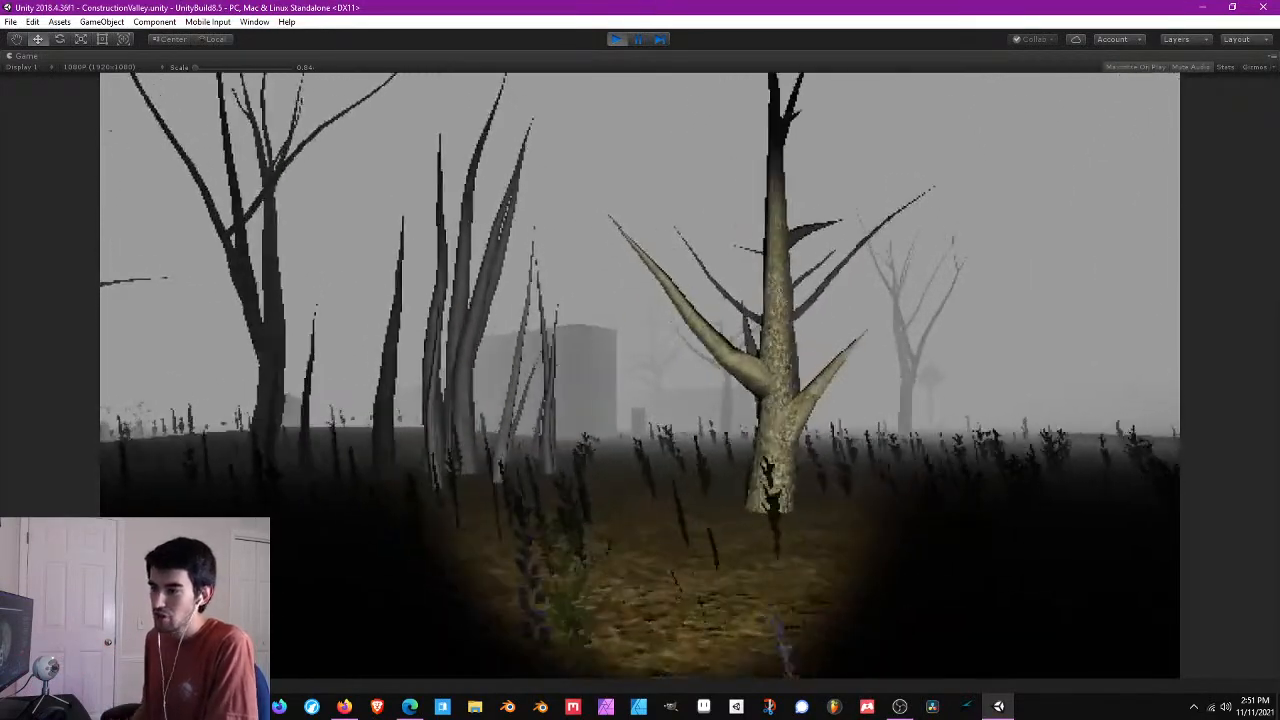
- View the stacked shipping containers through the fog and compare them with the nearby tree bark
key("w")
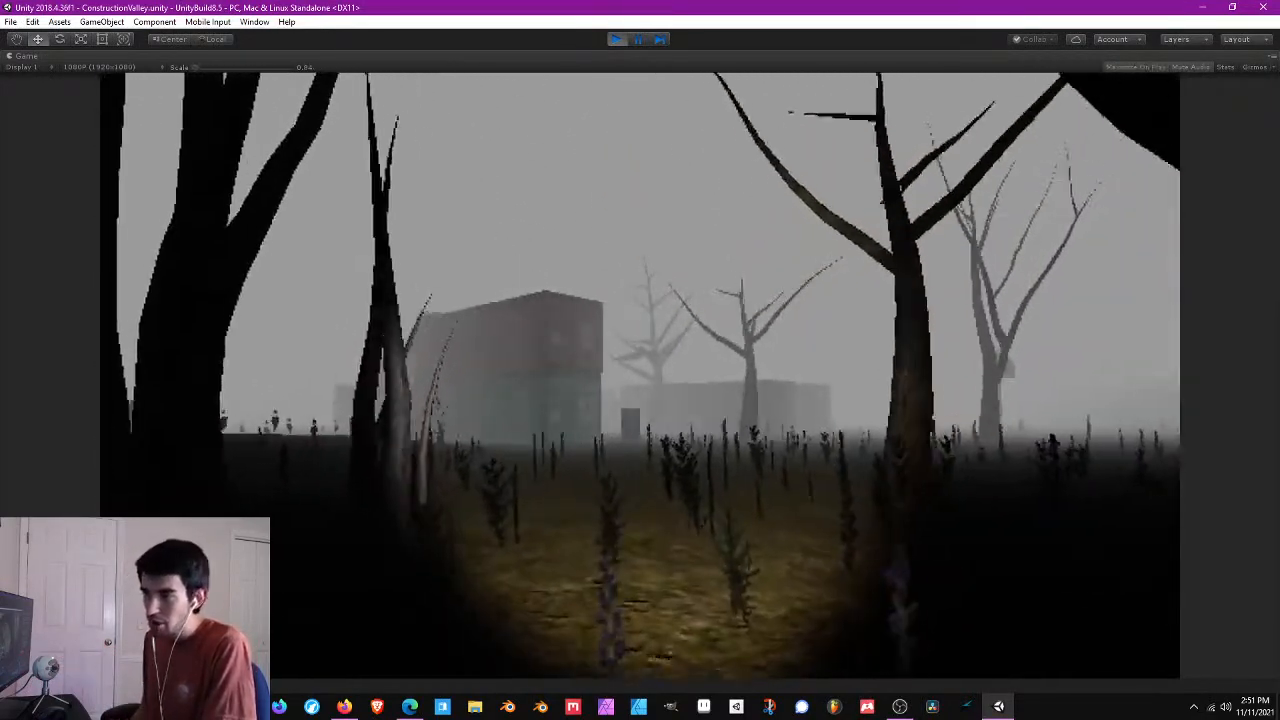
key("w")
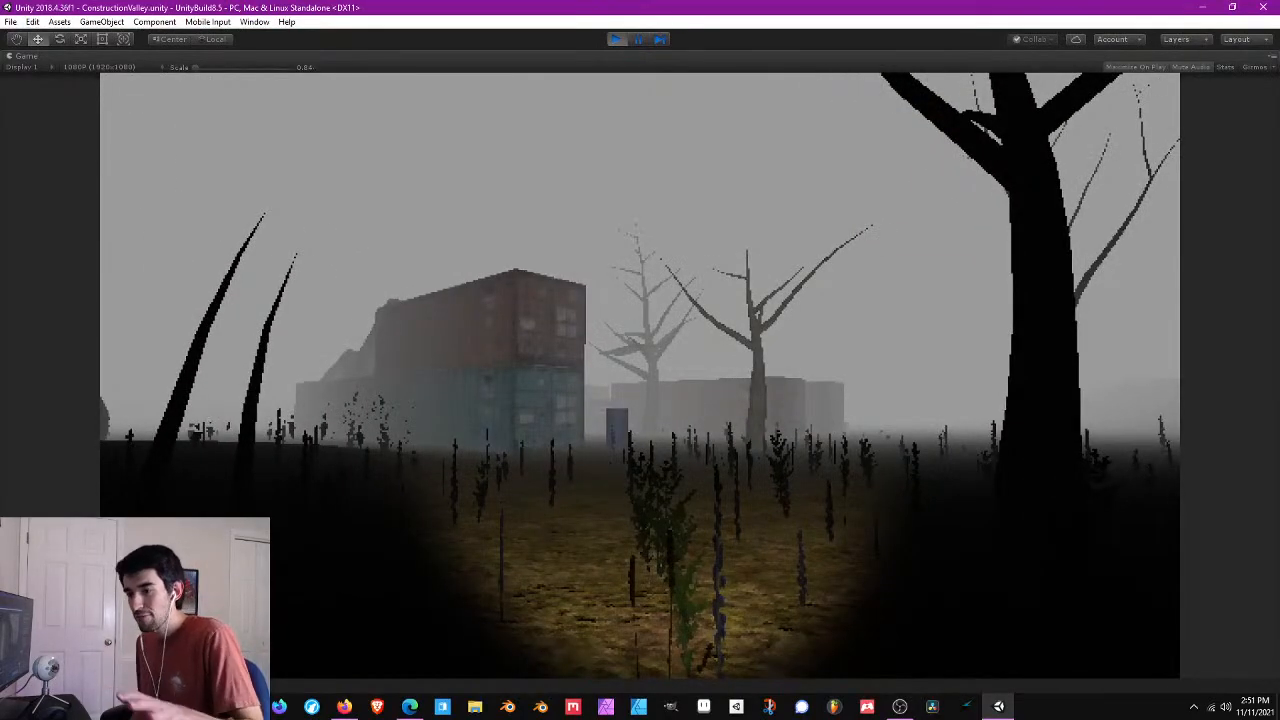
key("w")
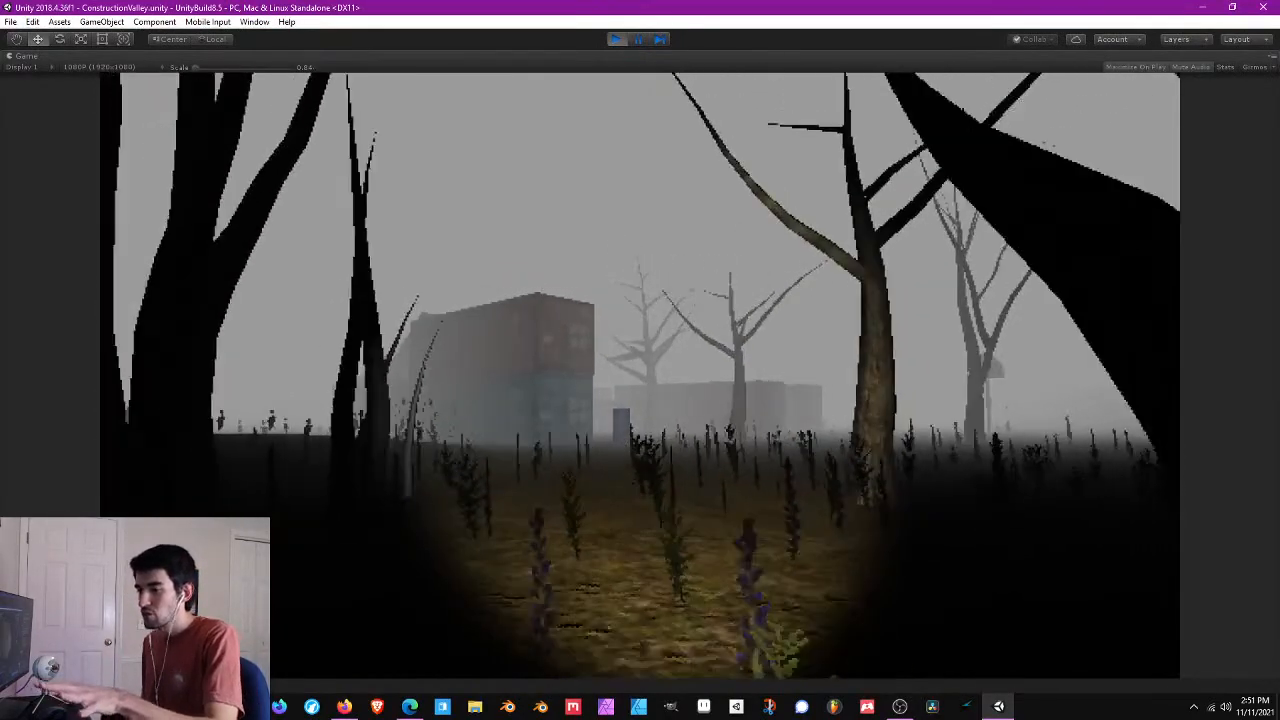
key("w")
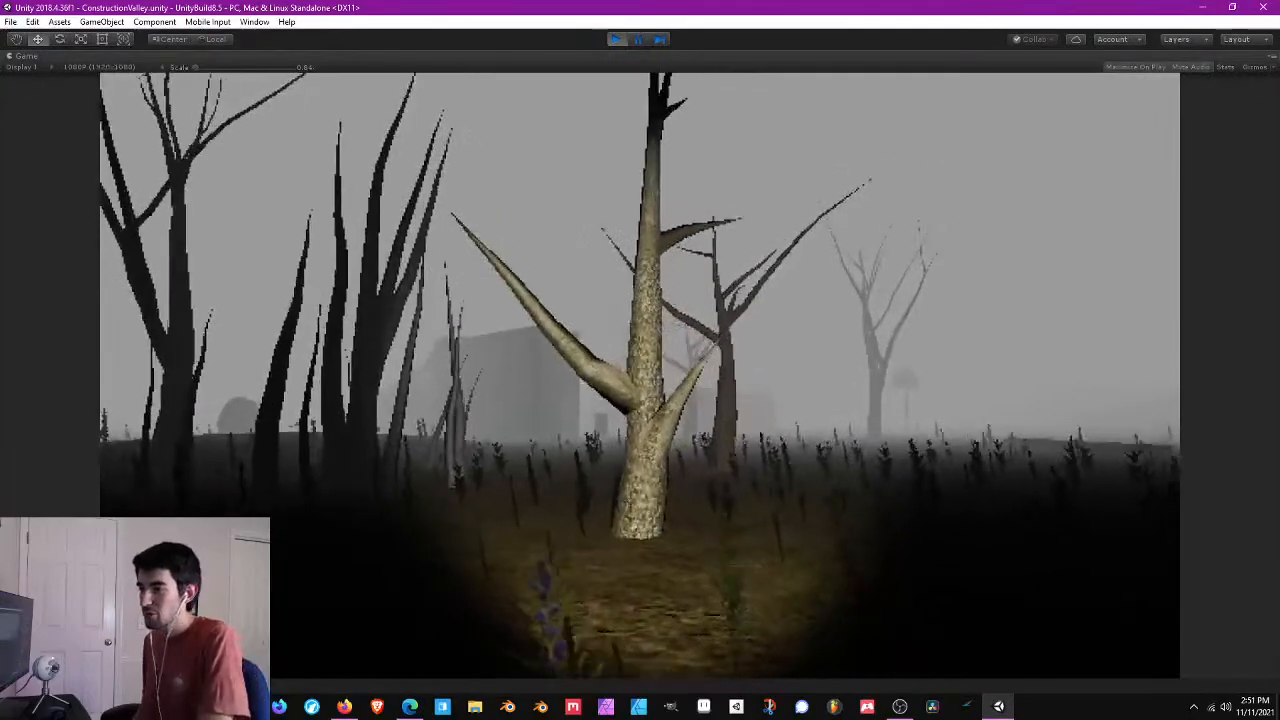
- Head back into the leafy bushes and view the foggy building and post frame beyond them
key("w")
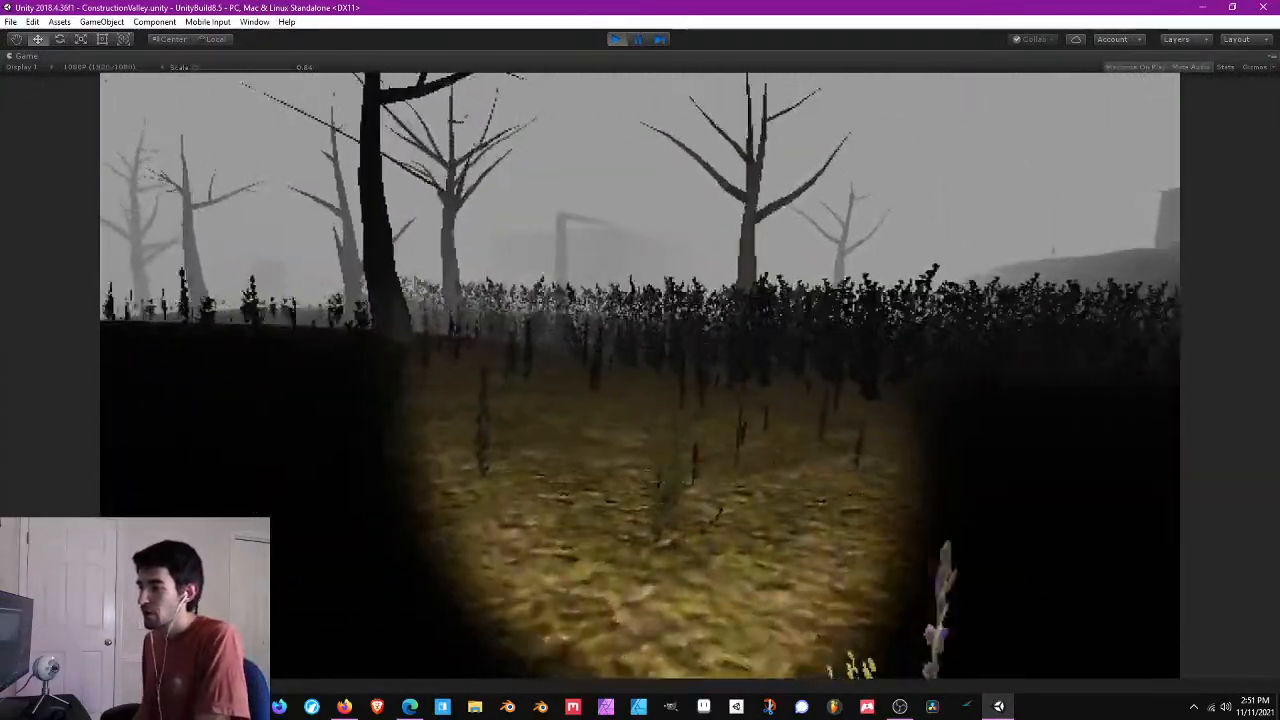
key("w")
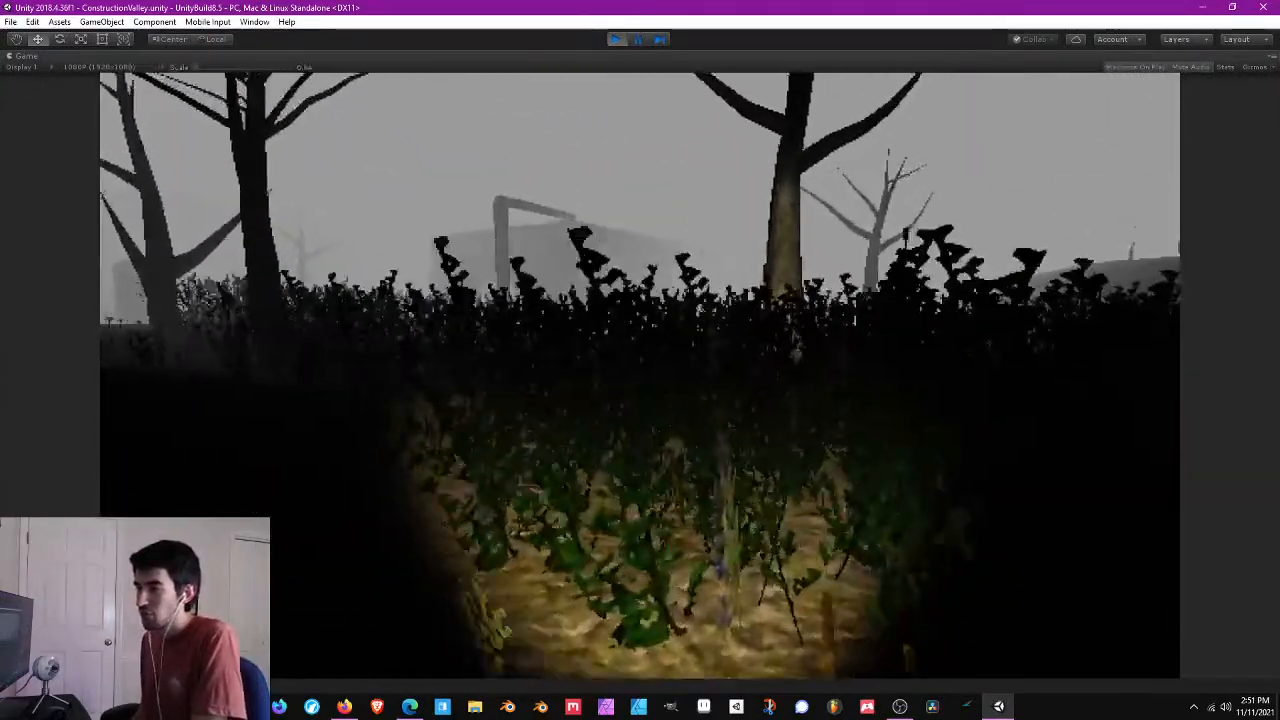
key("w")
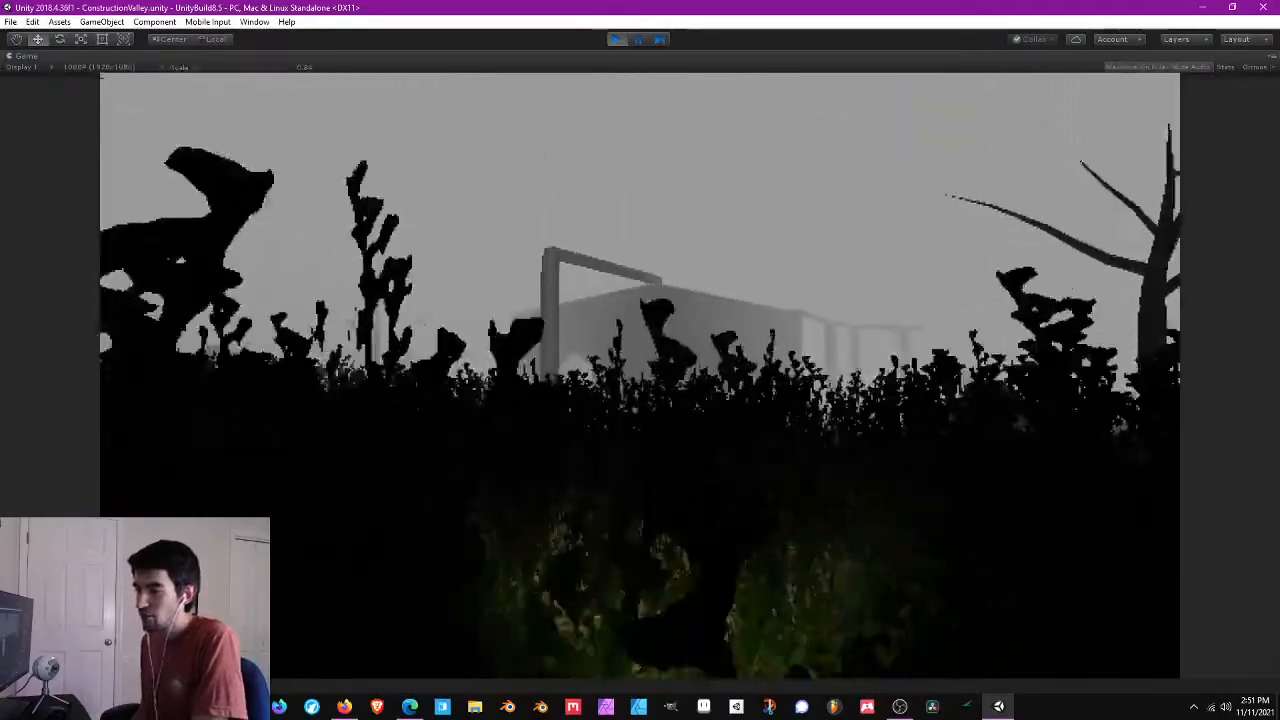
- Cross the bushes back to the bare trees and inspect the bark and grassy ground textures up close
key("w")
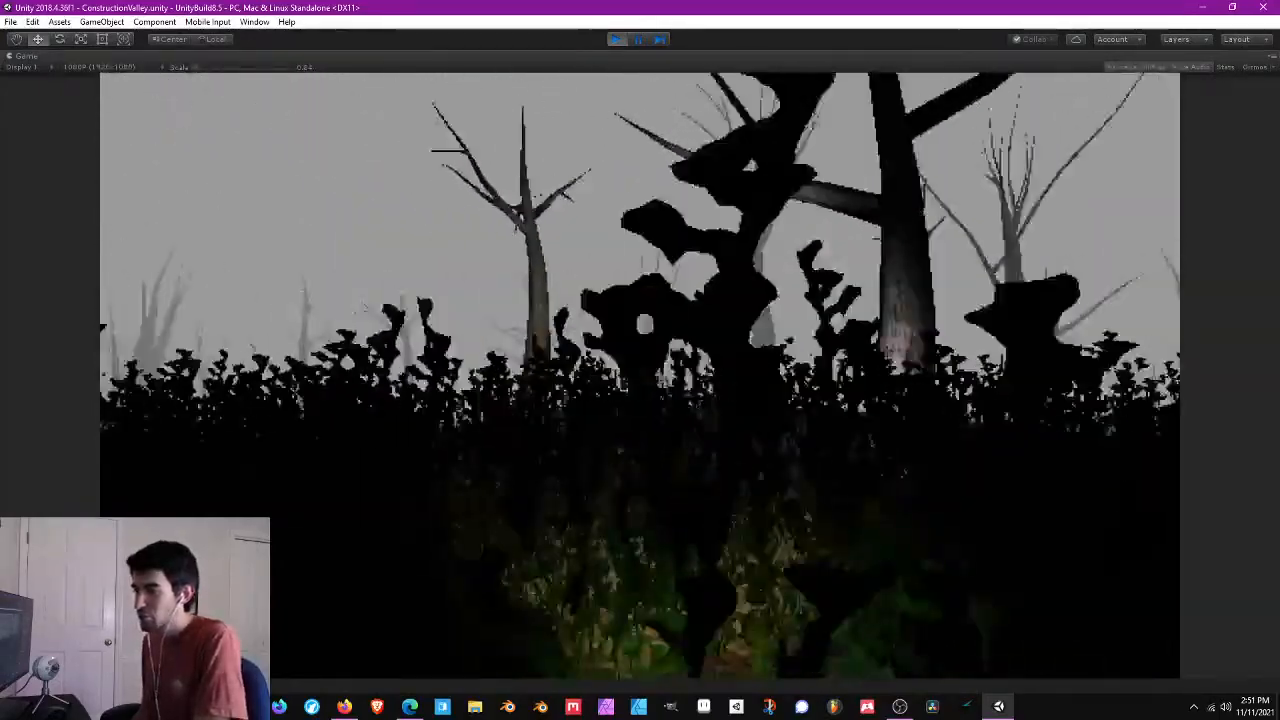
key("w")
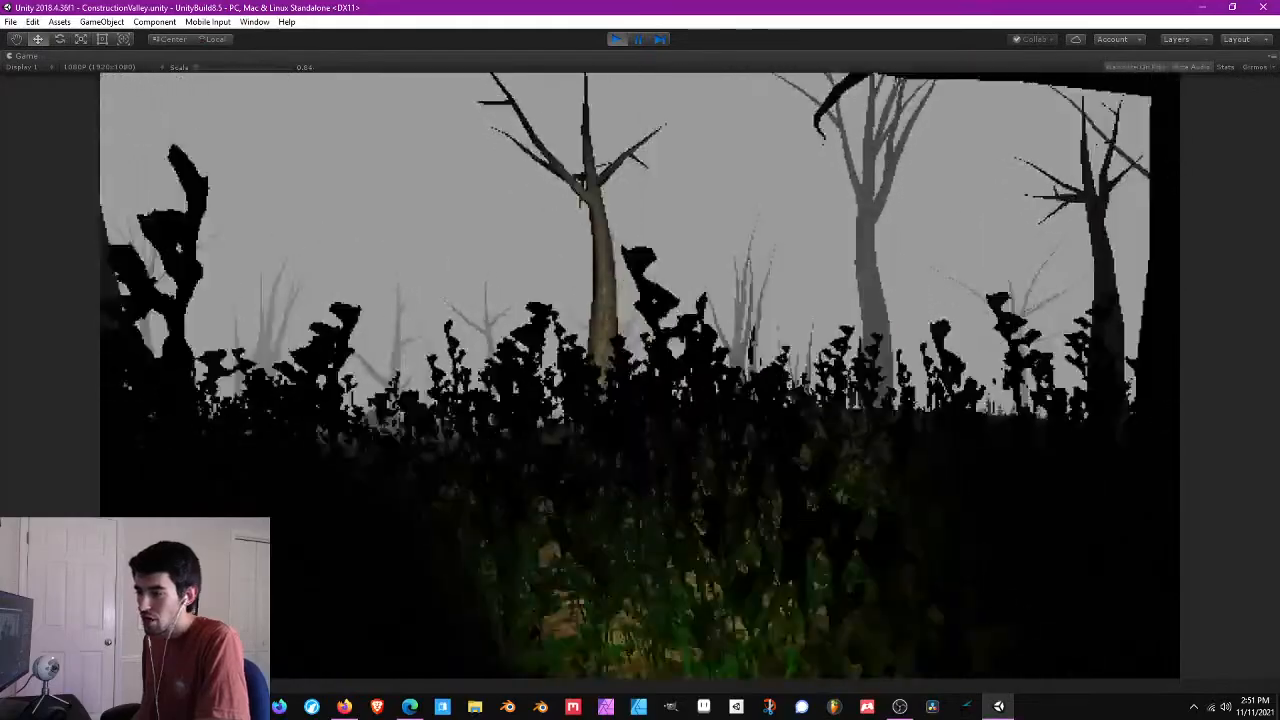
key("w")
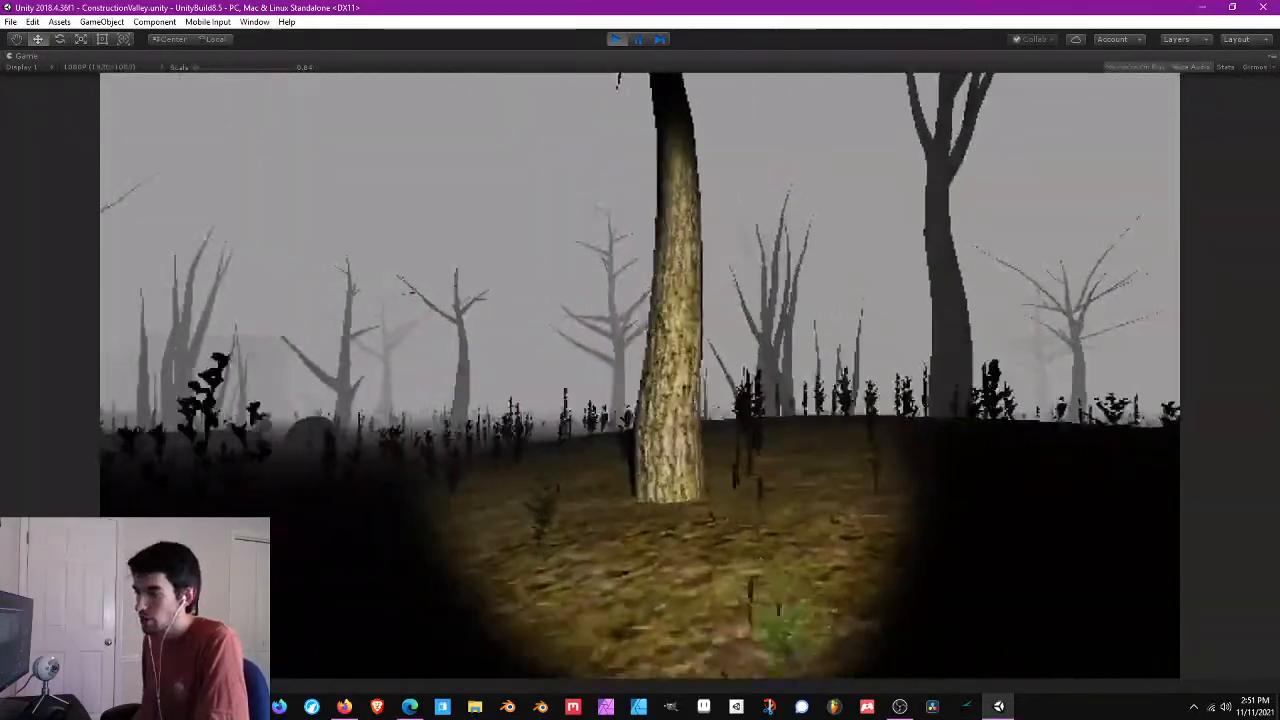
key("w")
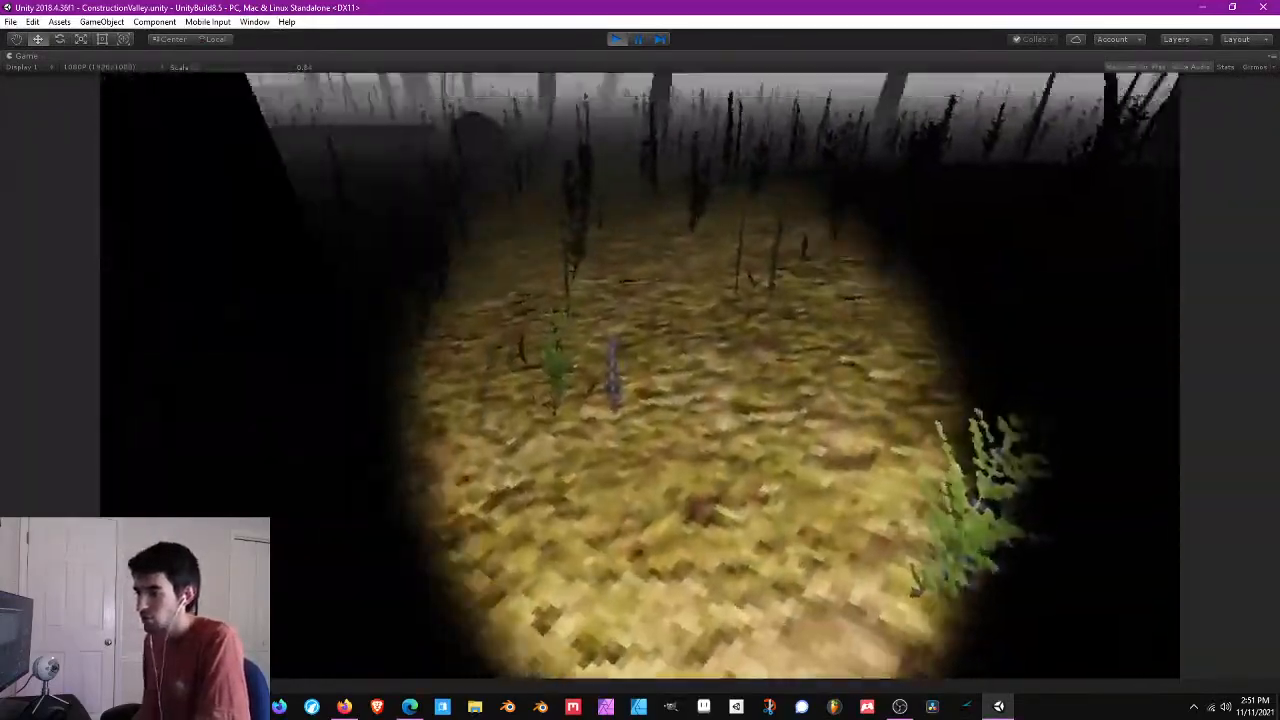
- Roam the open field and survey the purple flowers, white rock and bare trees in the fog
key("w")
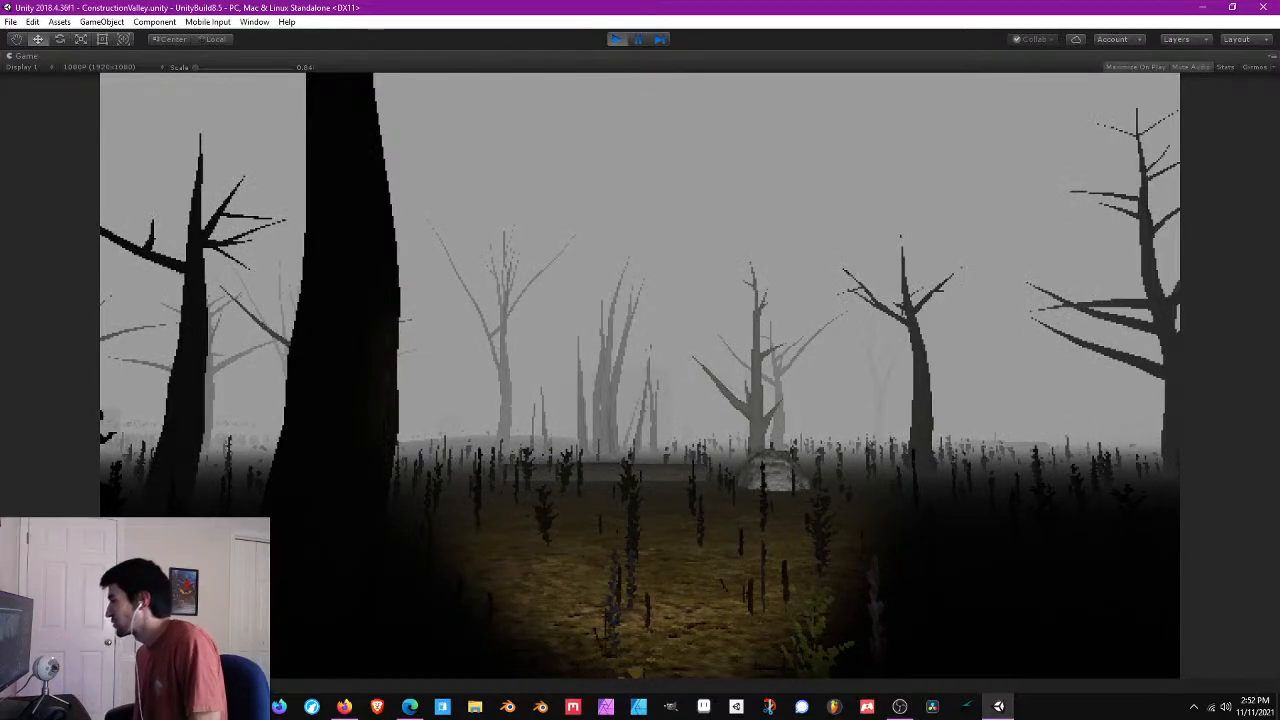
key("w")
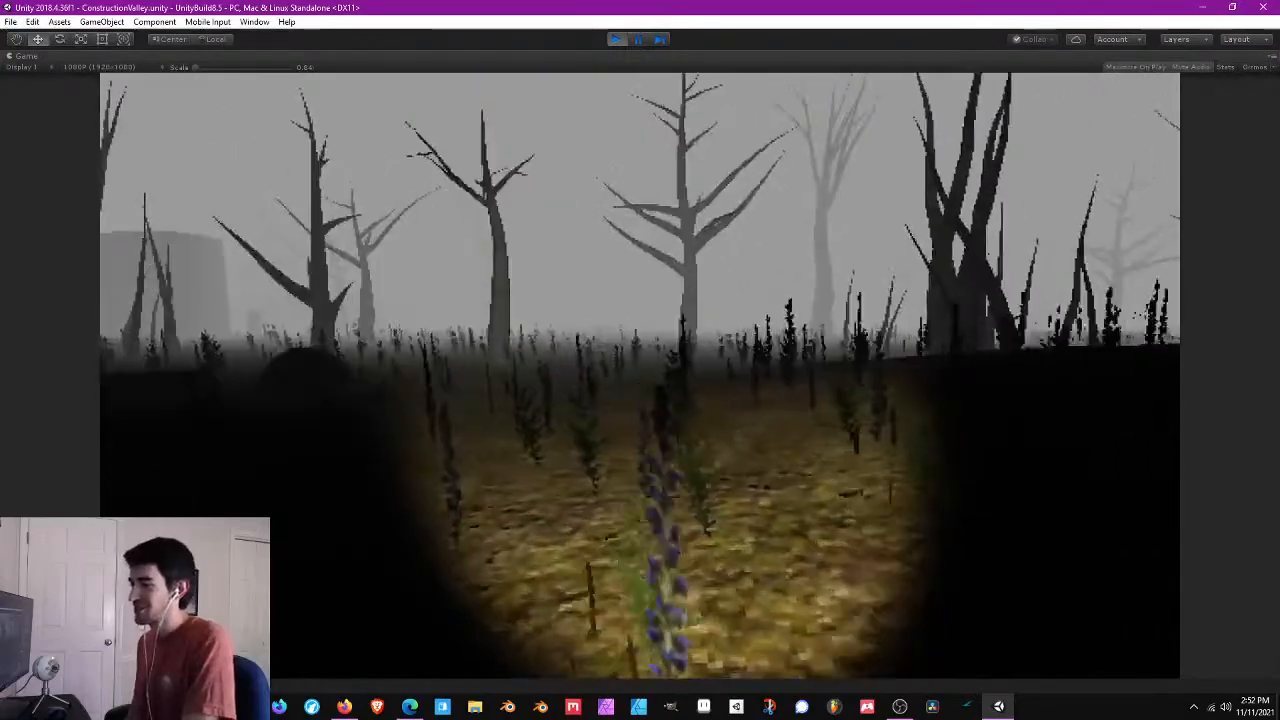
key("w")
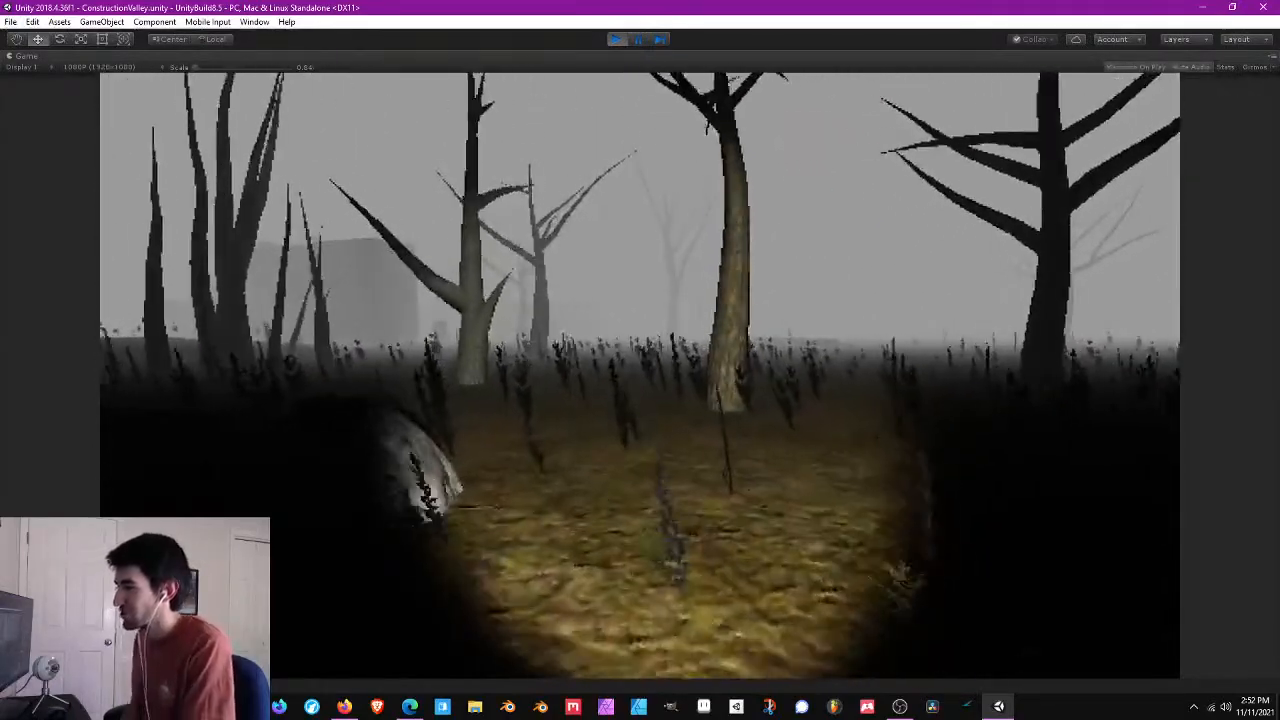
key("w")
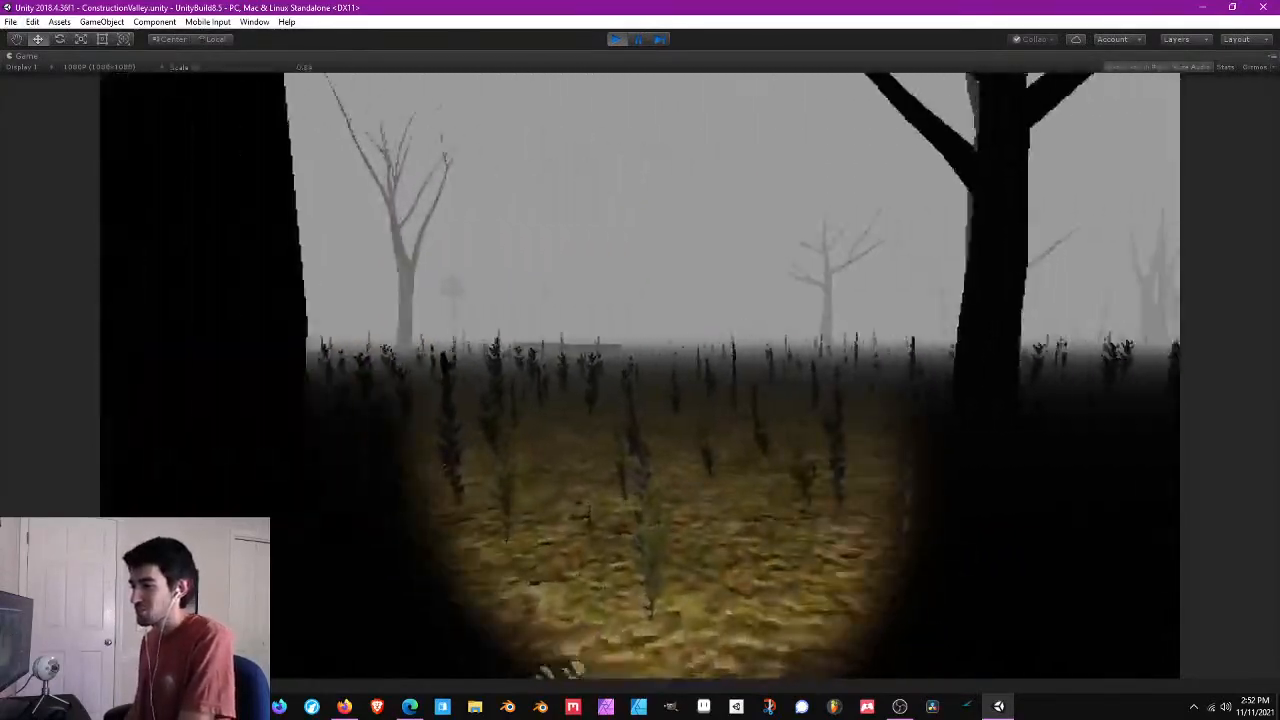
- Walk through the field of bare trees to the low stone slab and view its texture in the flashlight
key("w")
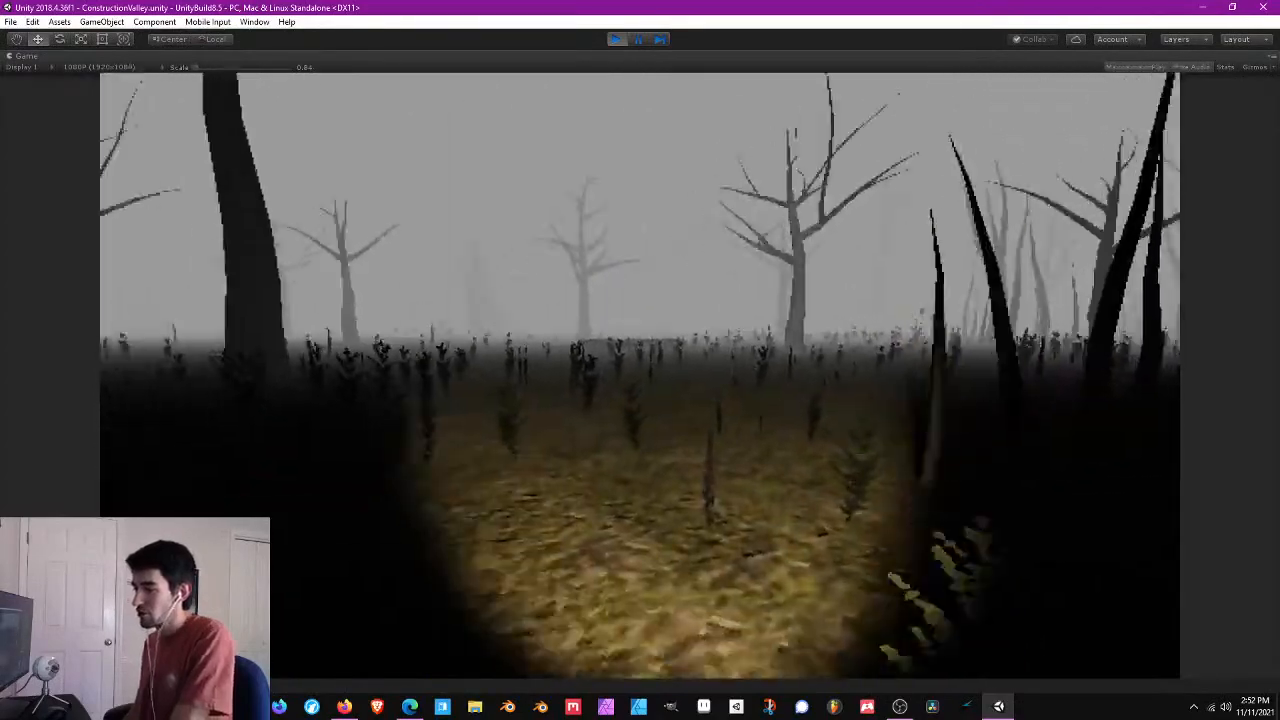
key("w")
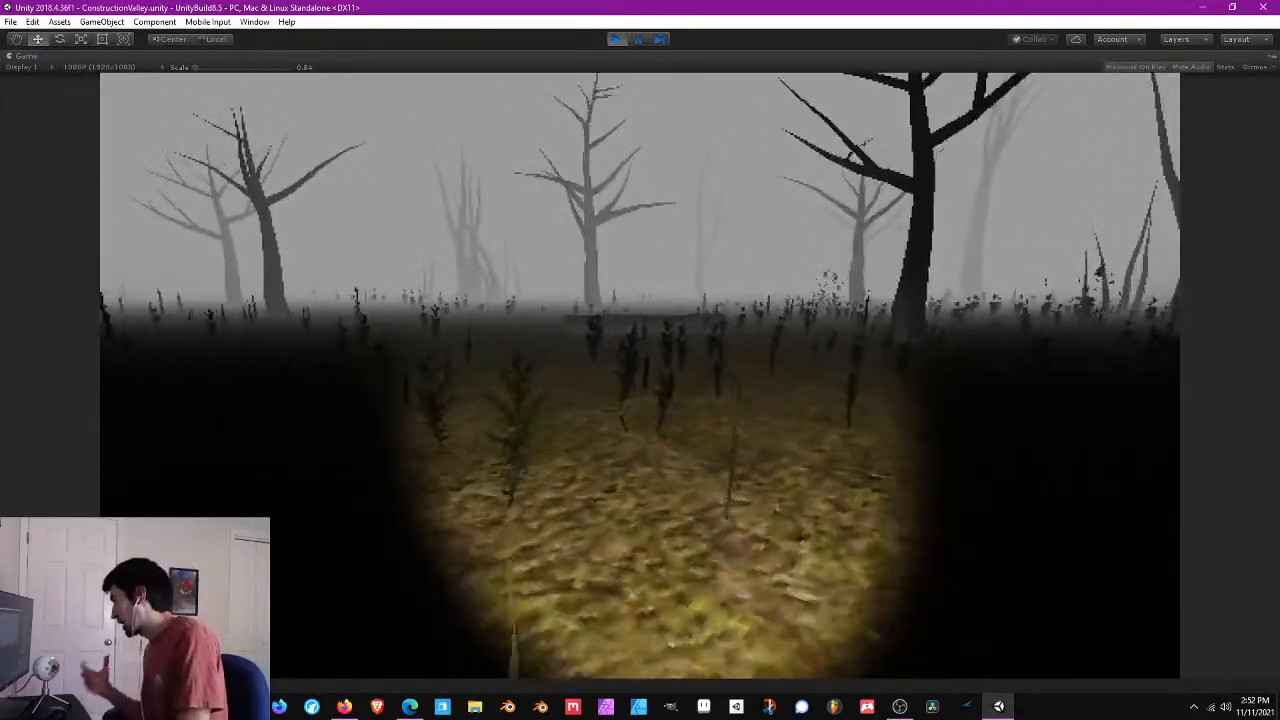
key("w")
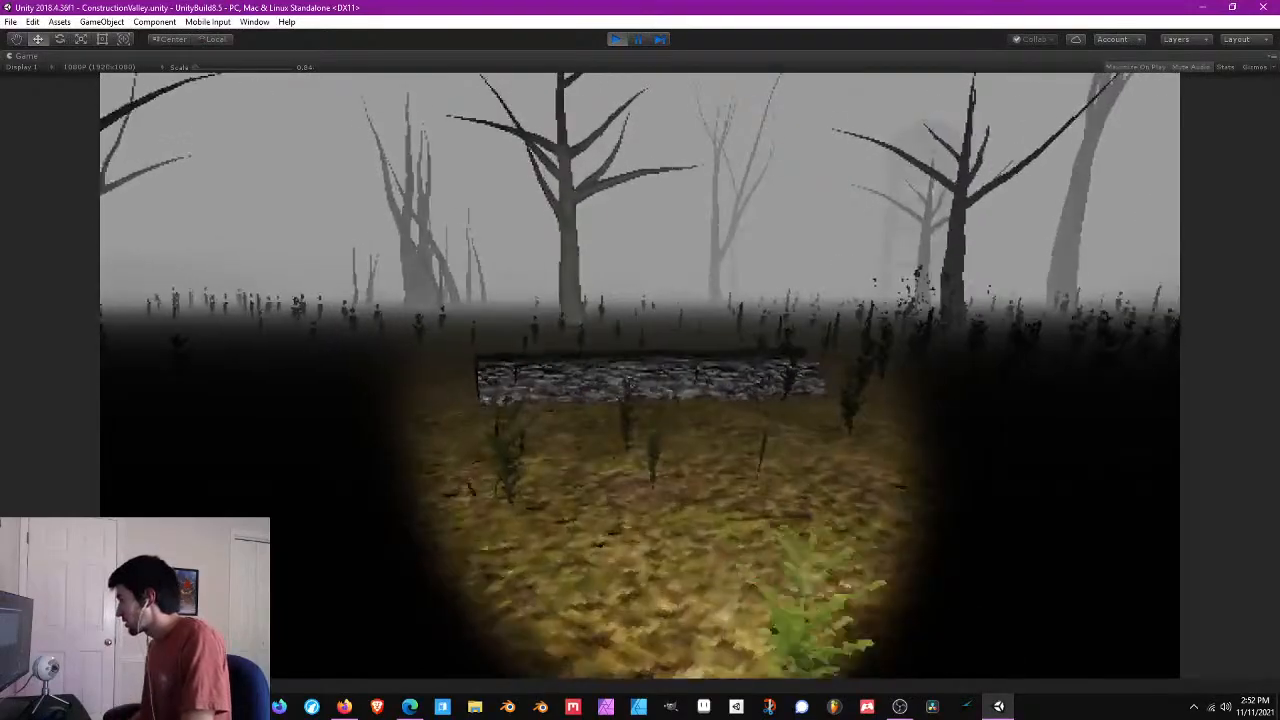
key("w")
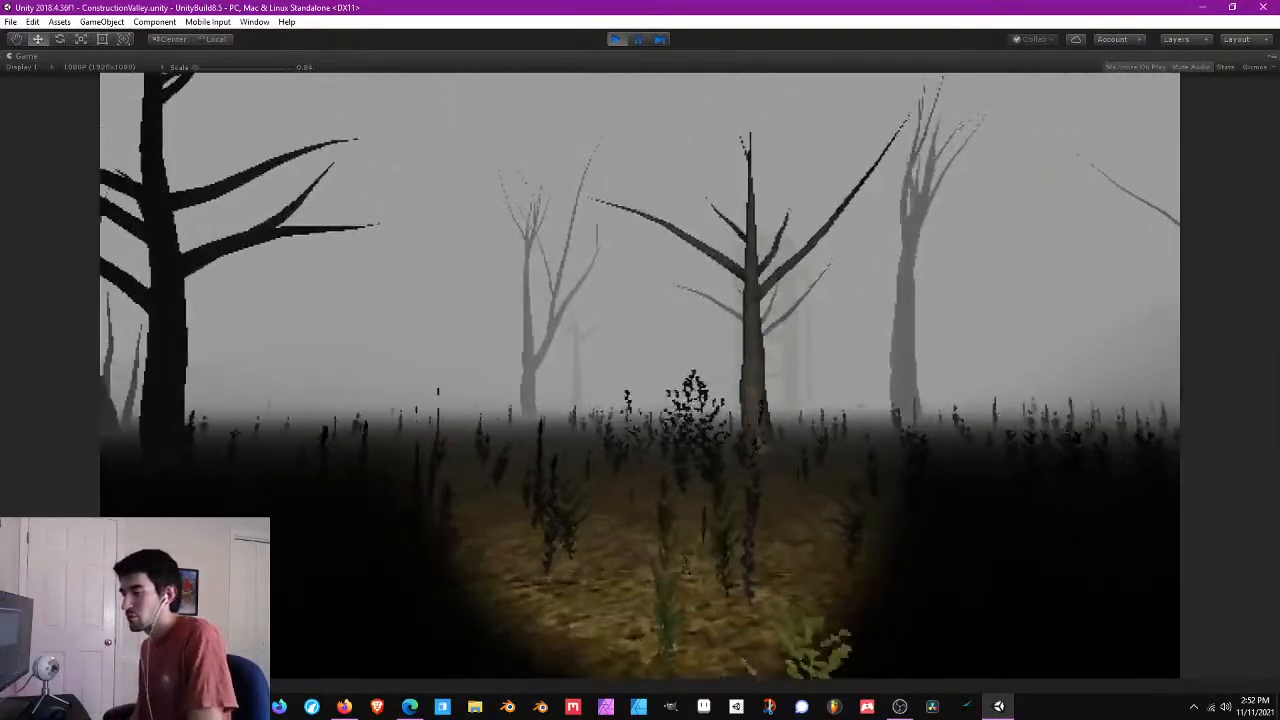
- Continue past the bare trees to the water tower and view its silhouette through the fog
key("w")
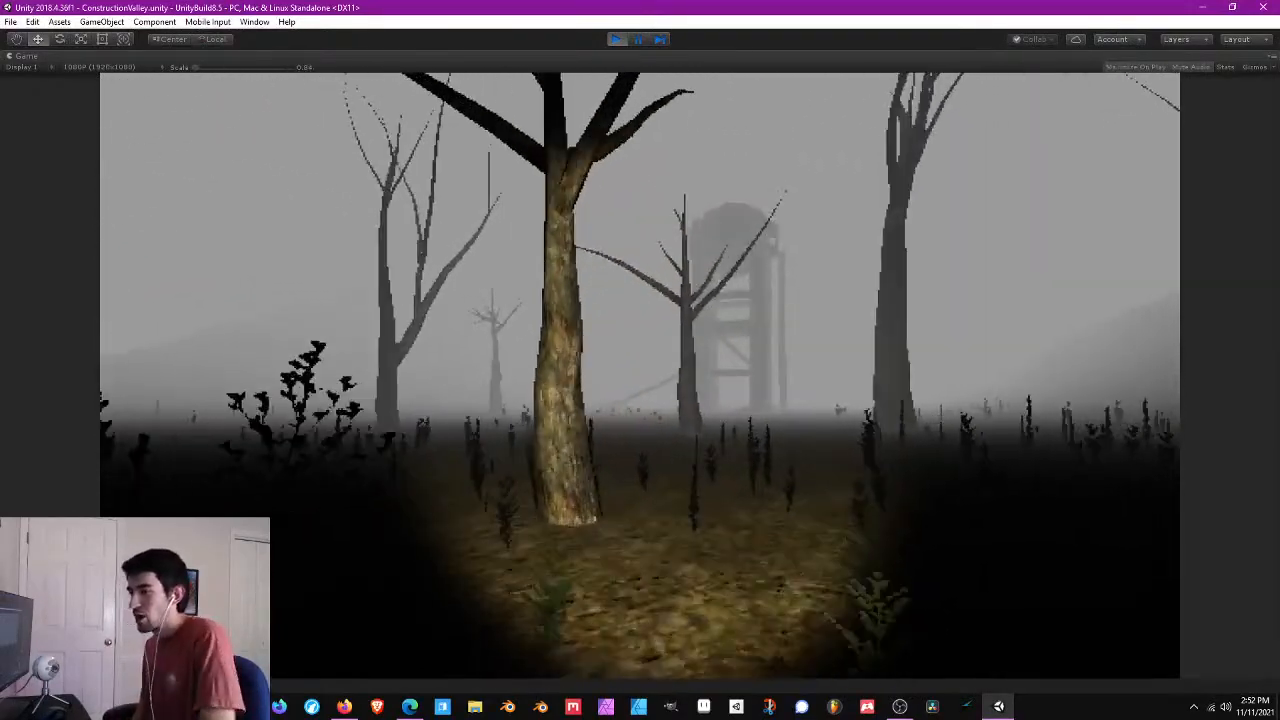
key("w")
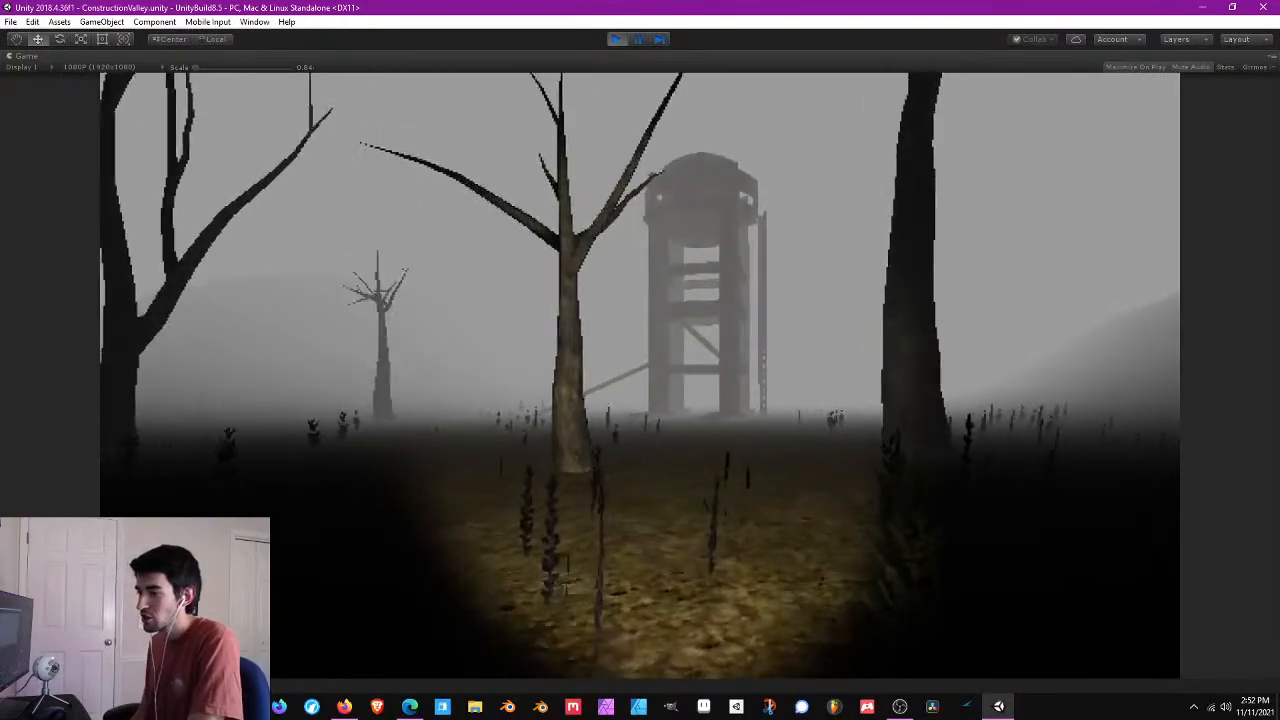
key("w")
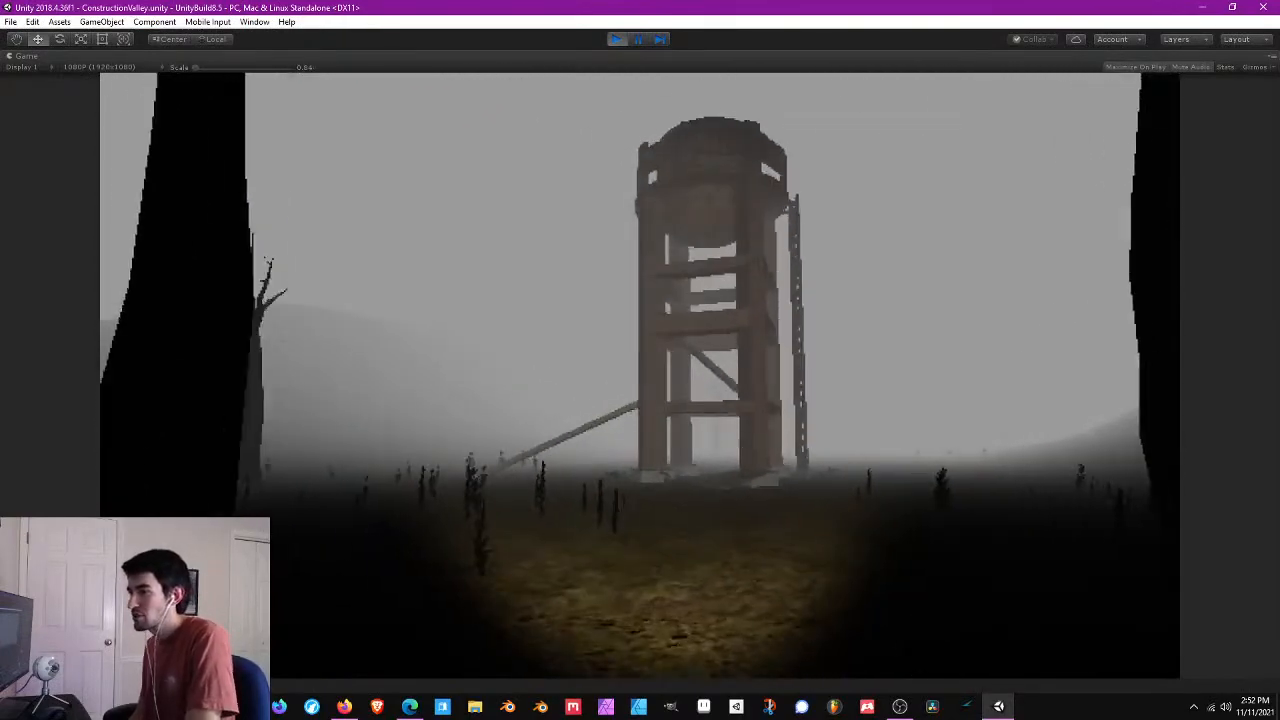
key("w")
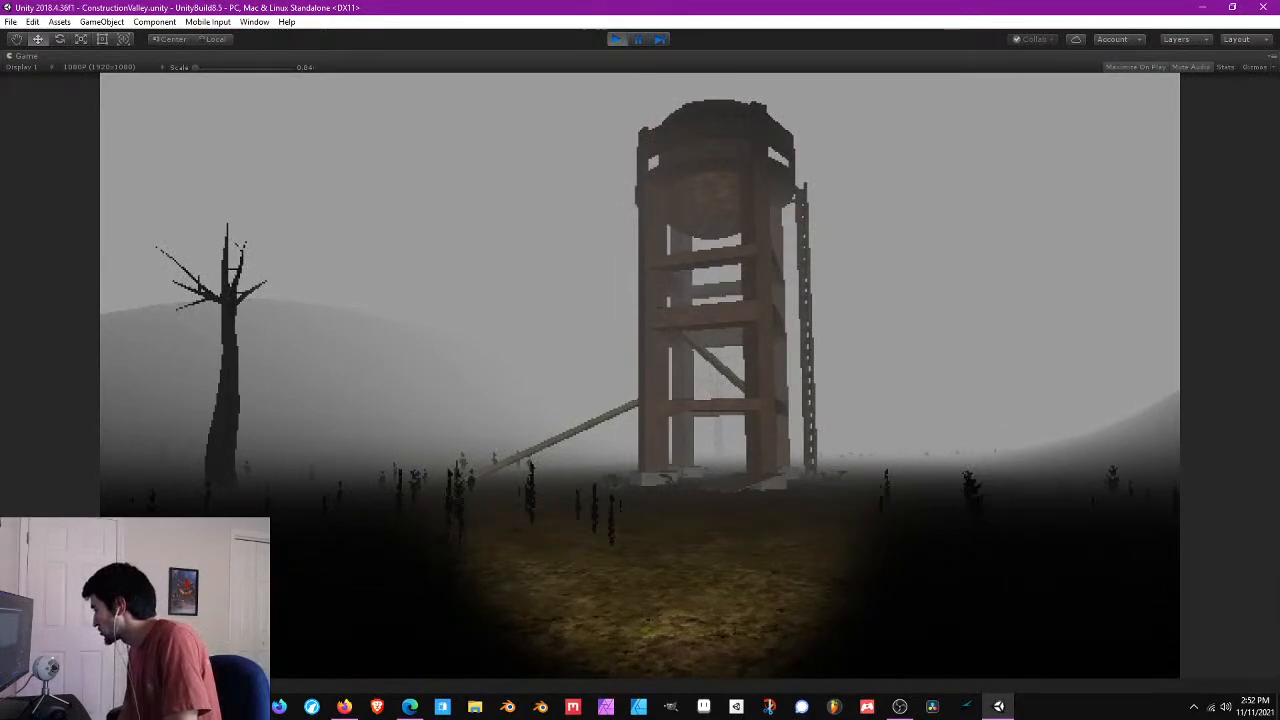
key("w")
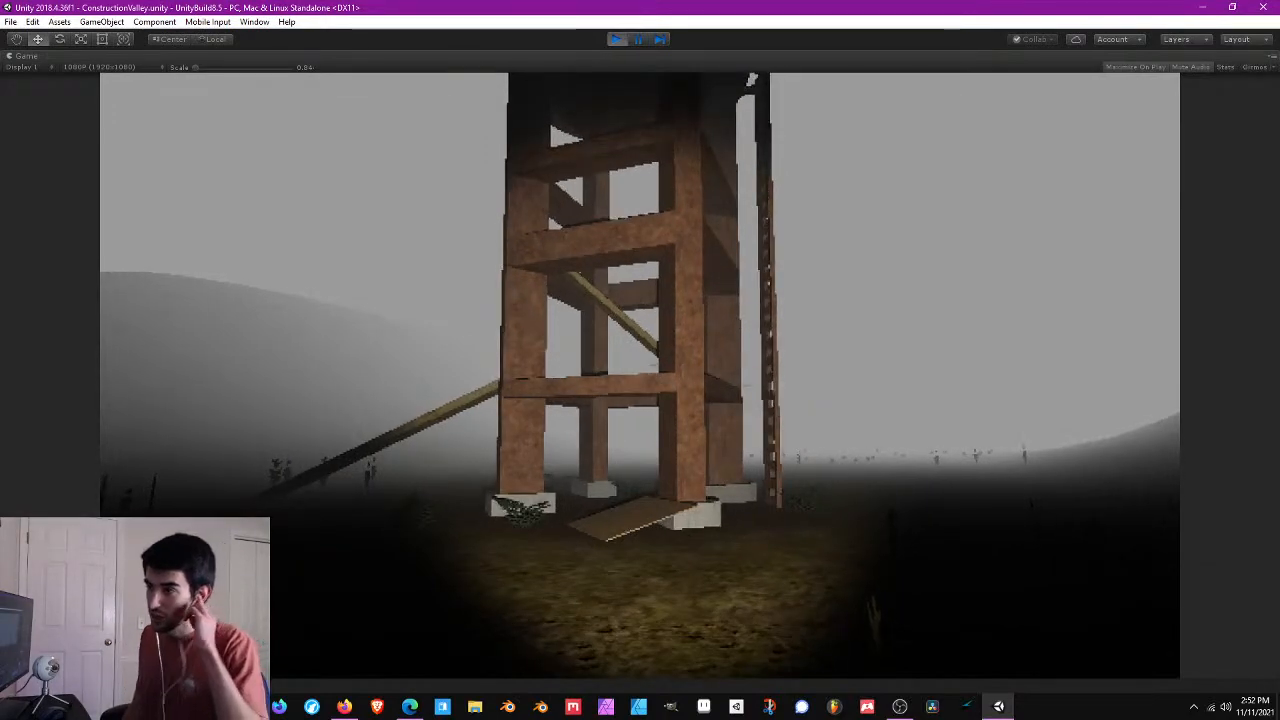
- Circle the water tower and inspect its rusty legs, concrete footings, wooden planks and overhead tank
key("w")
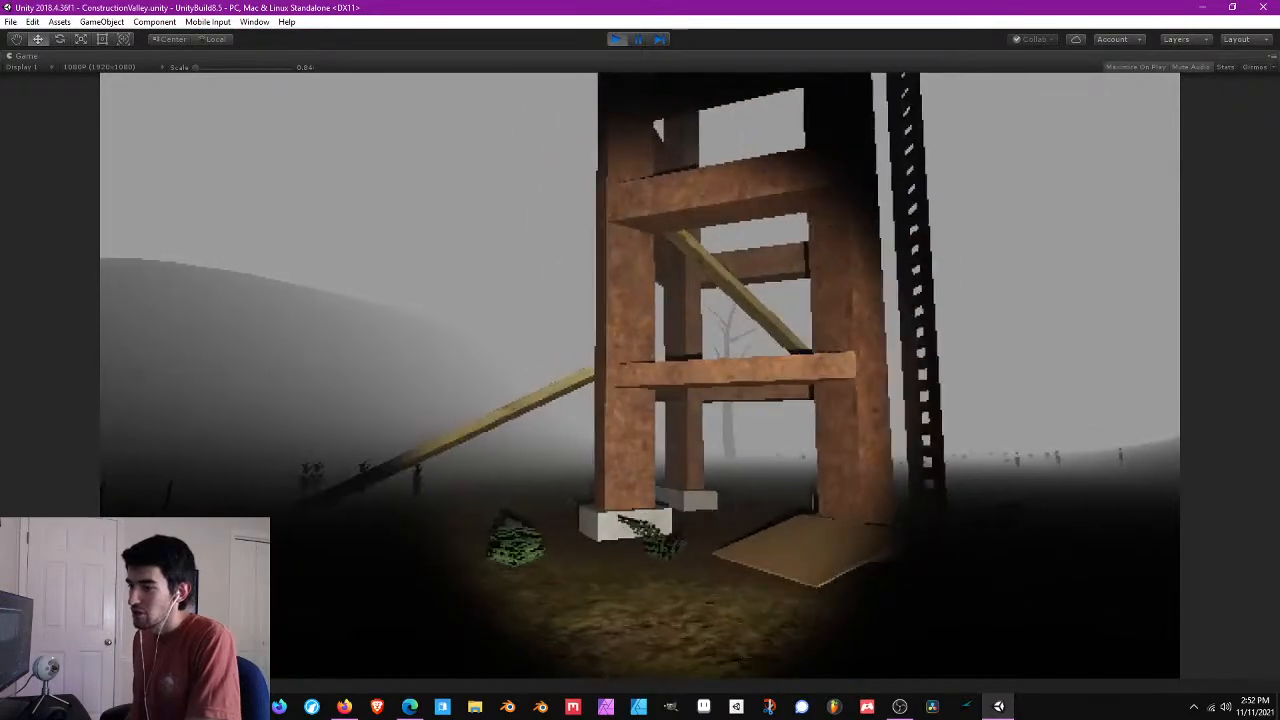
key("a")
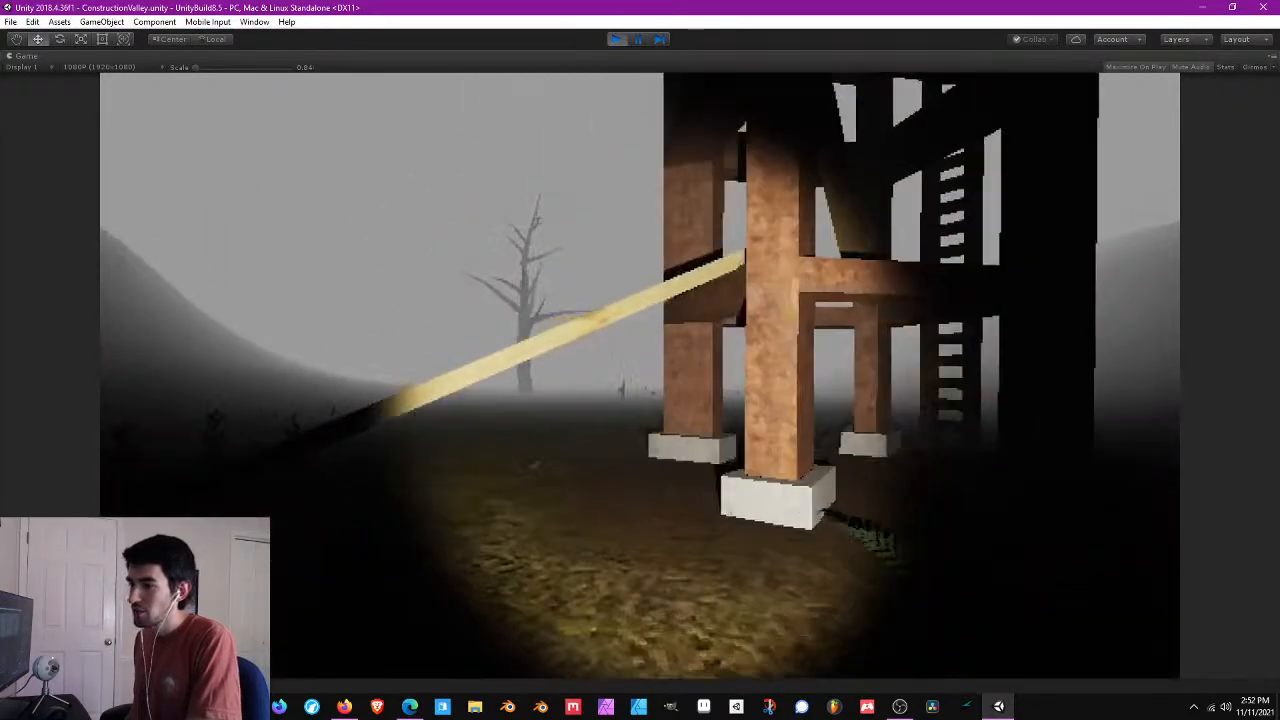
key("s")
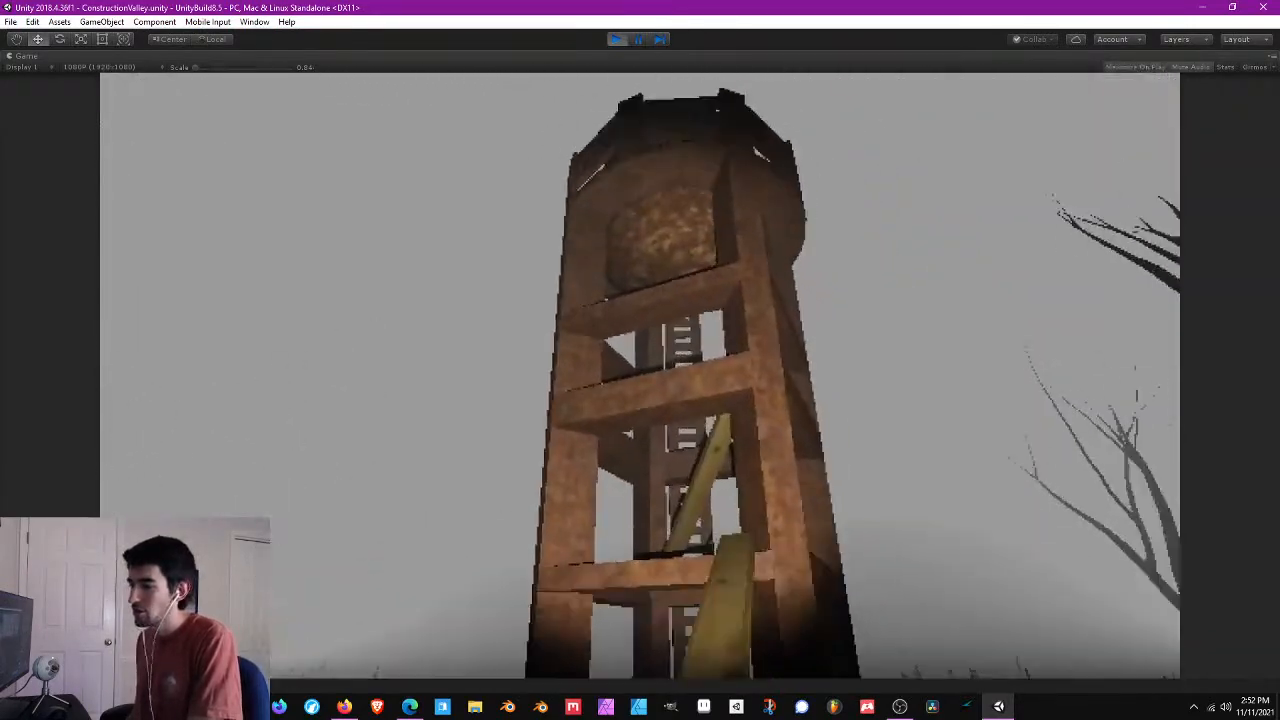
key("w")
key("w")
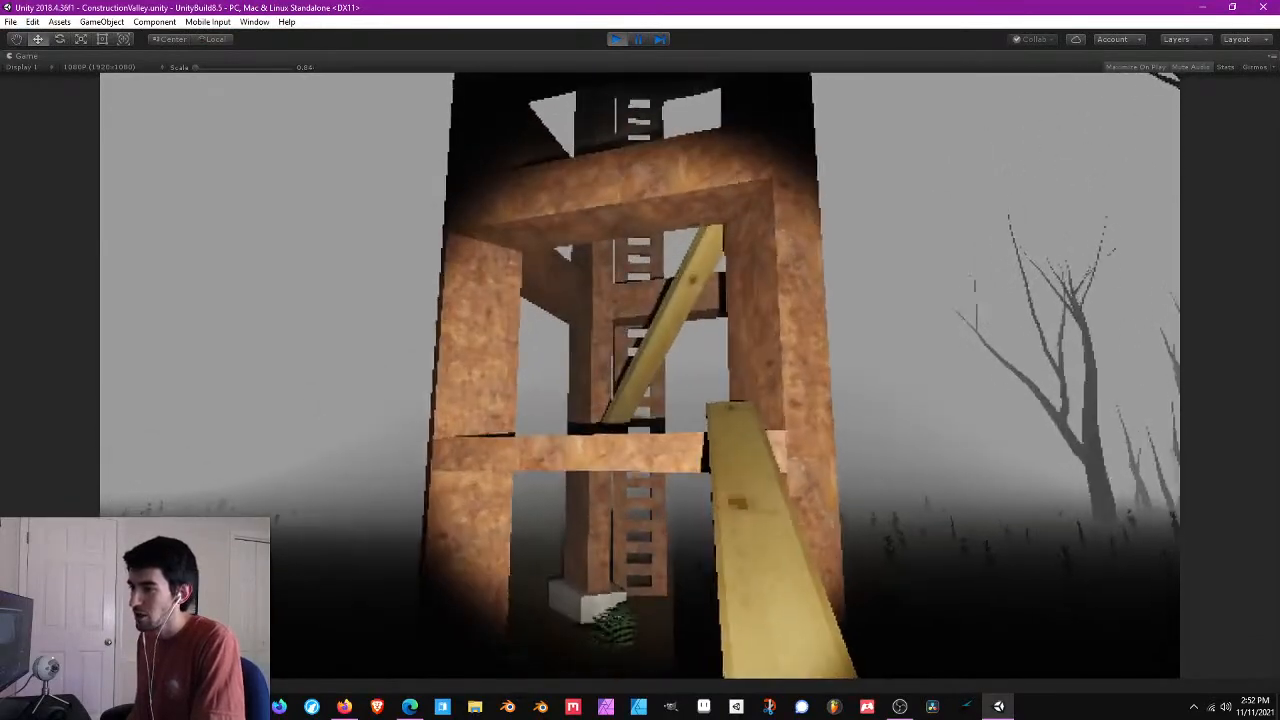
- Examine the rust texture on the water tower's legs, crossbeams and ladder up close
key("w")
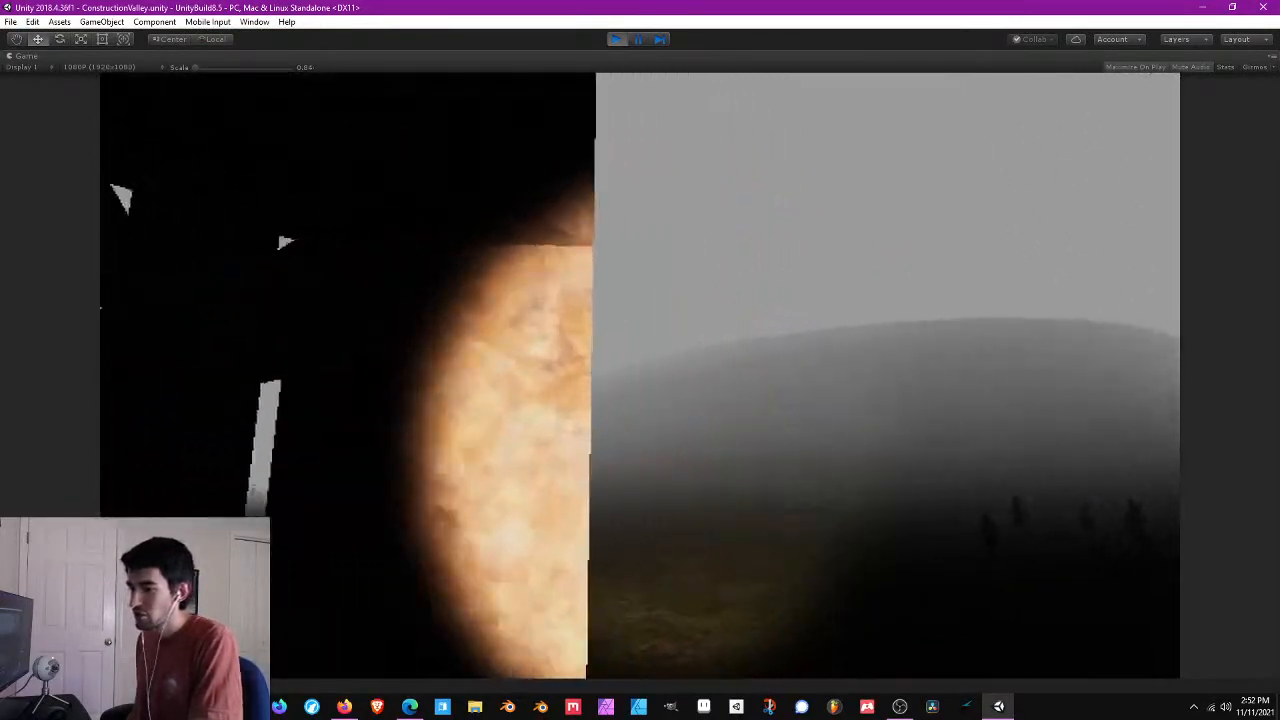
key("w")
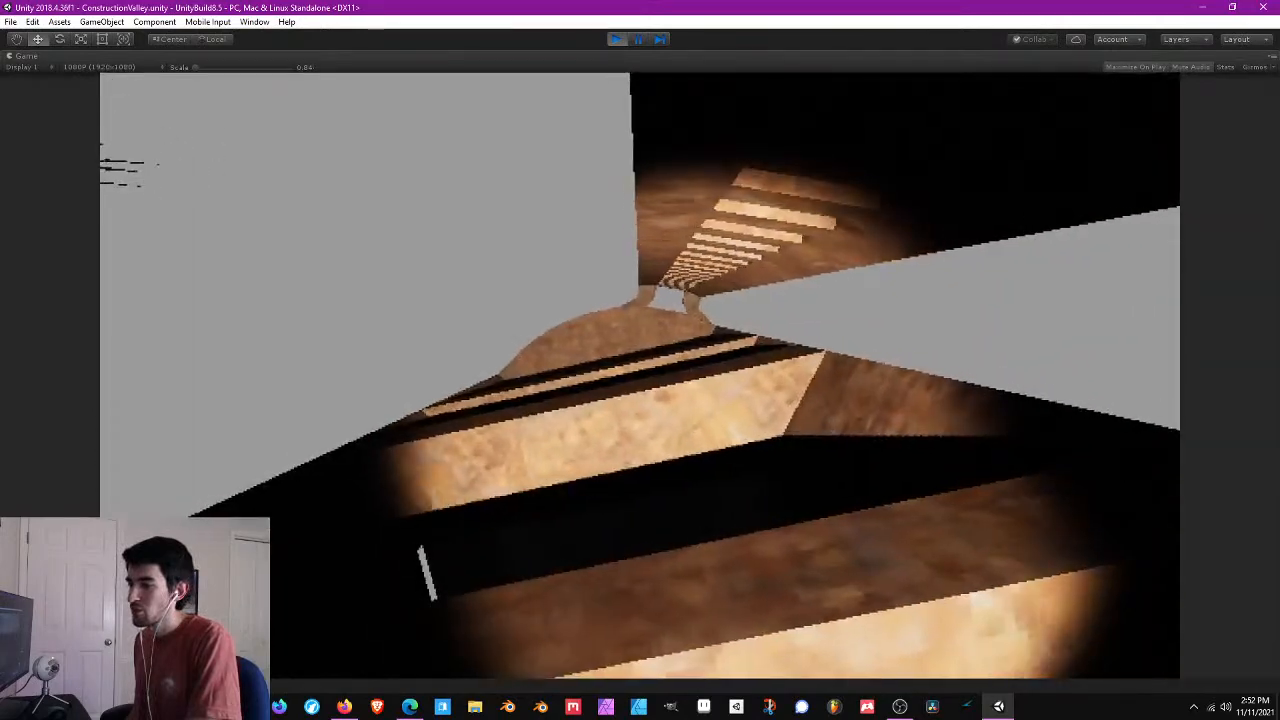
key("s")
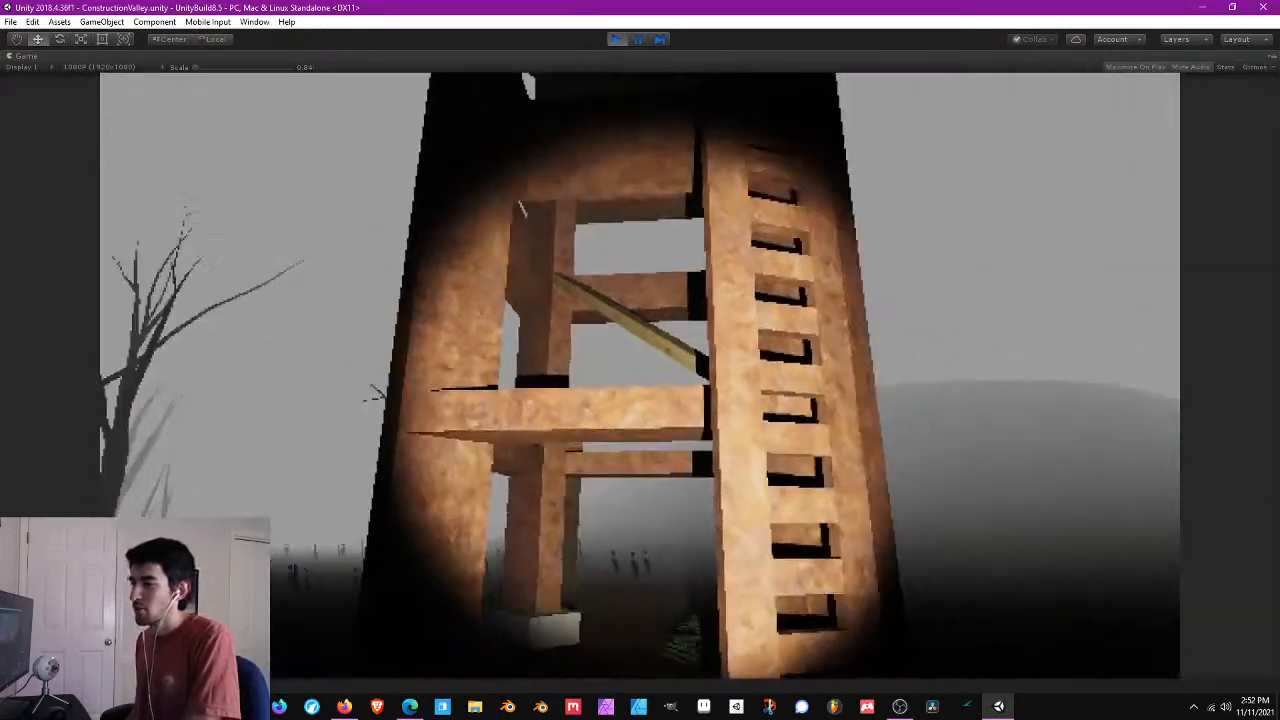
key("a")
key("w")
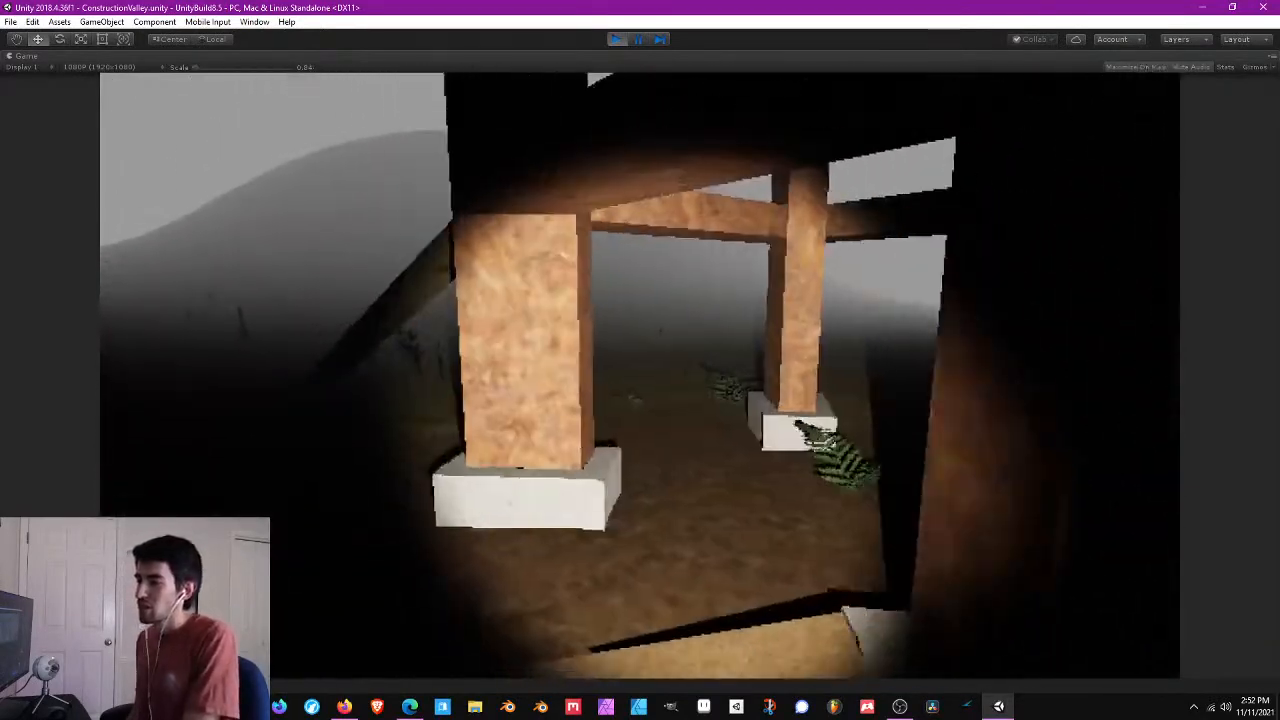
key("w")
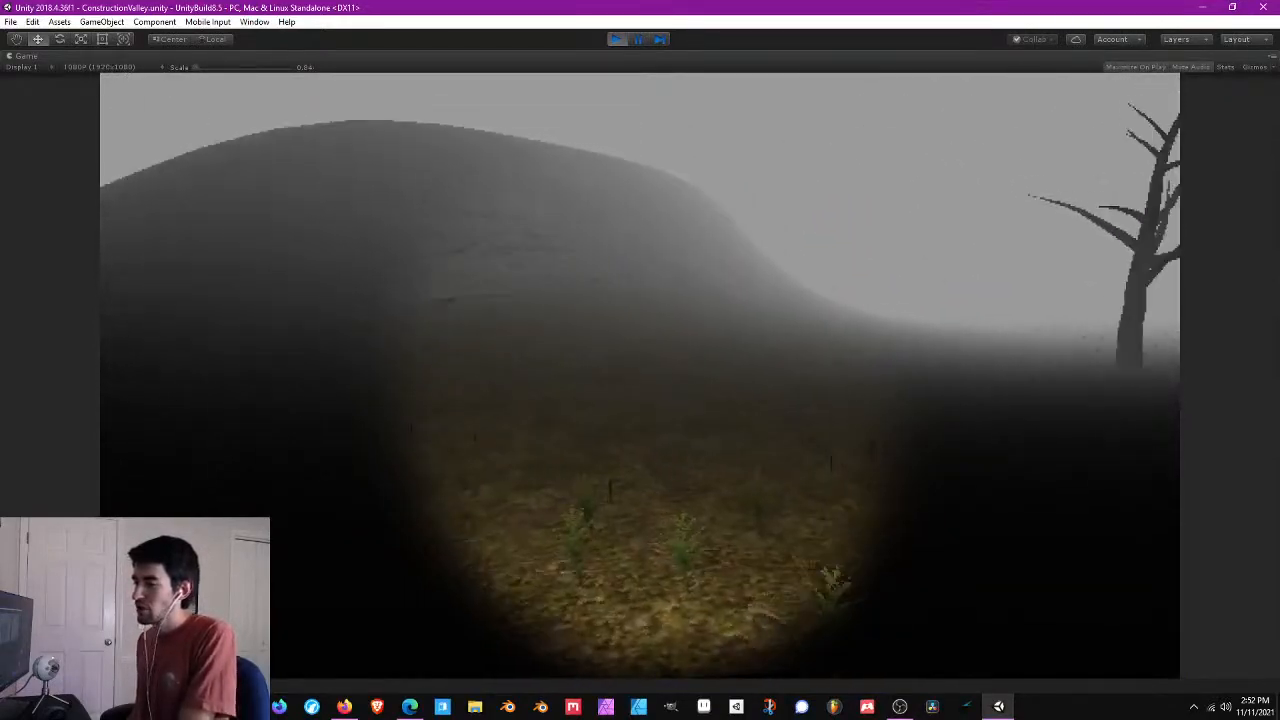
- Compare the leaning wooden plank's texture with the rusty beams around it from several close distances
key("w")
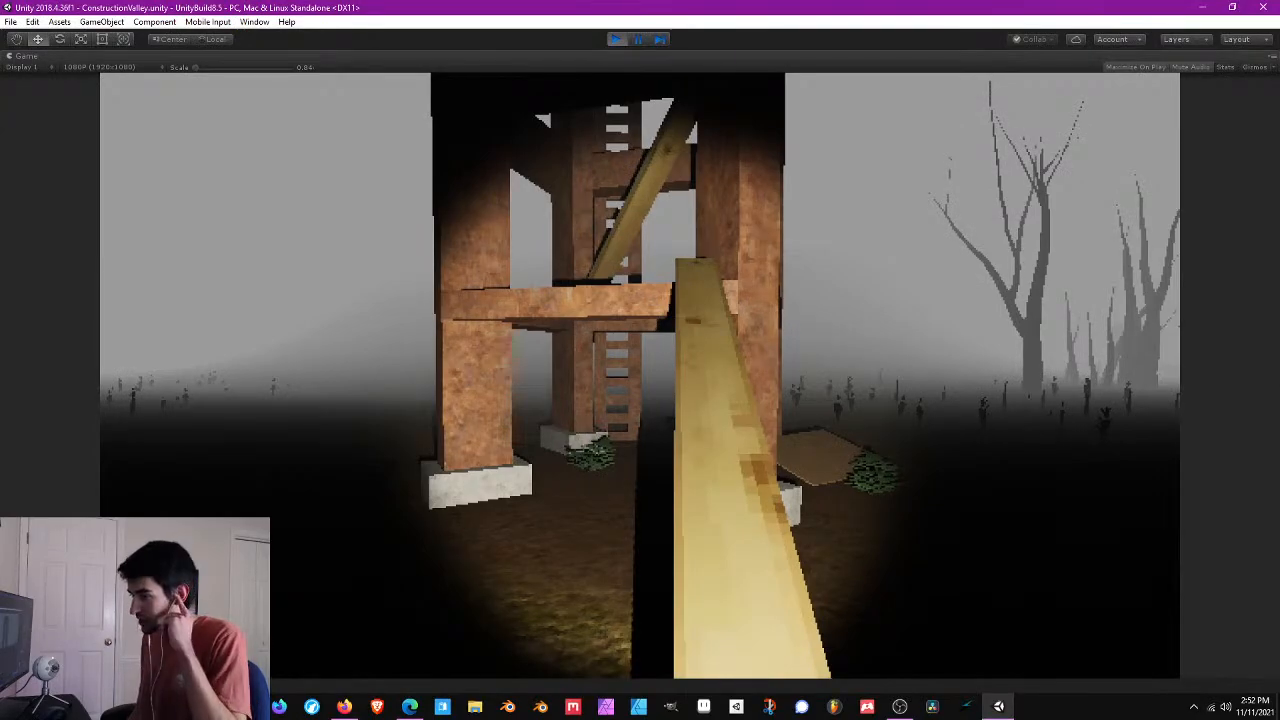
key("w")
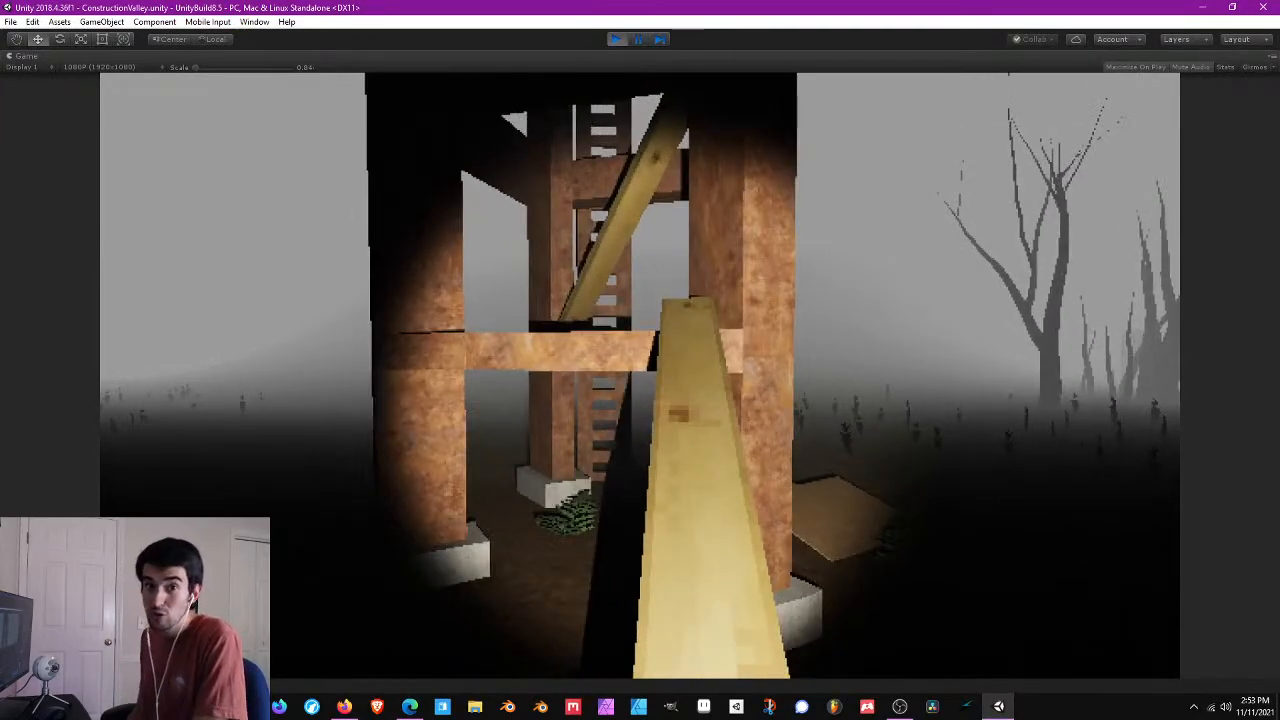
key("w")
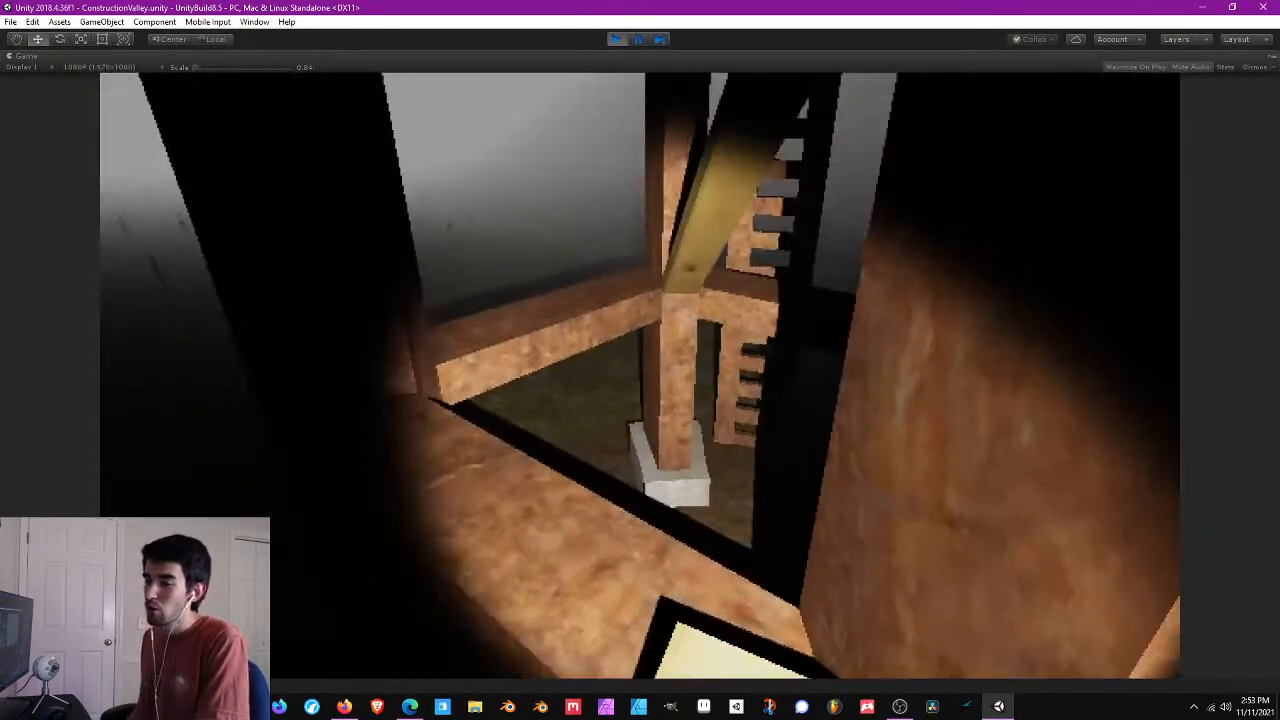
key("s")
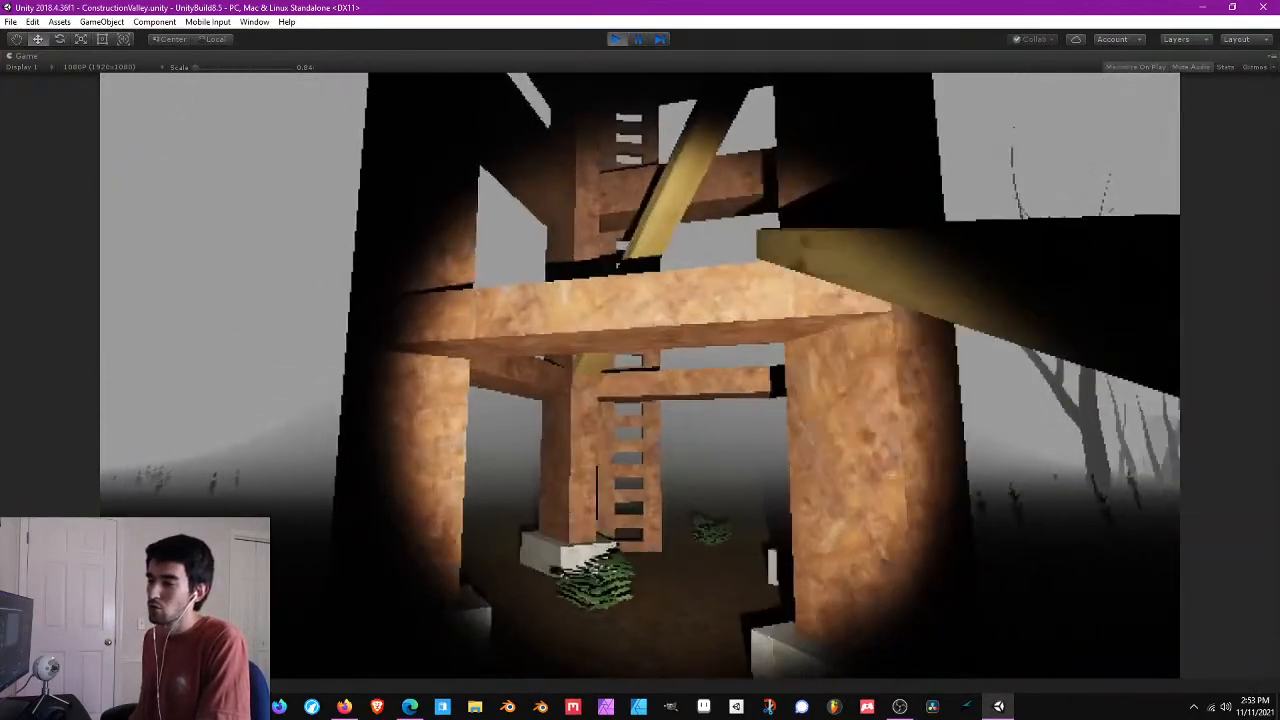
key("w")
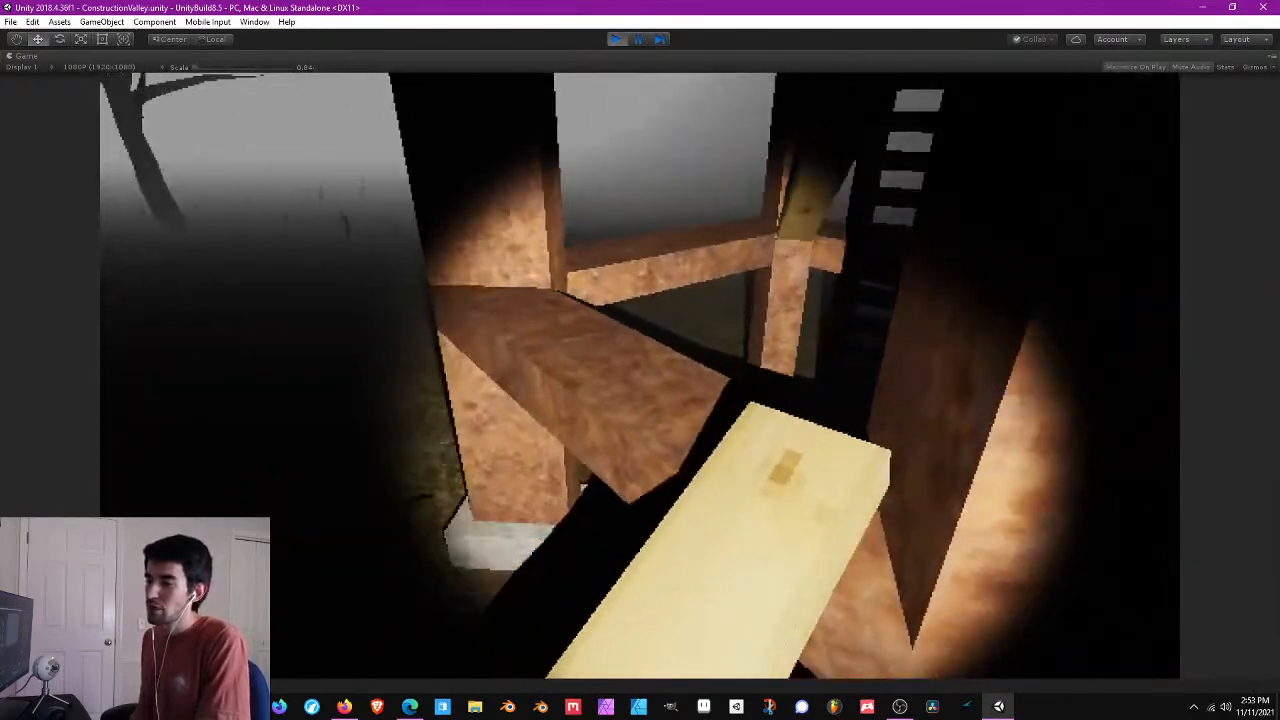
key("s")
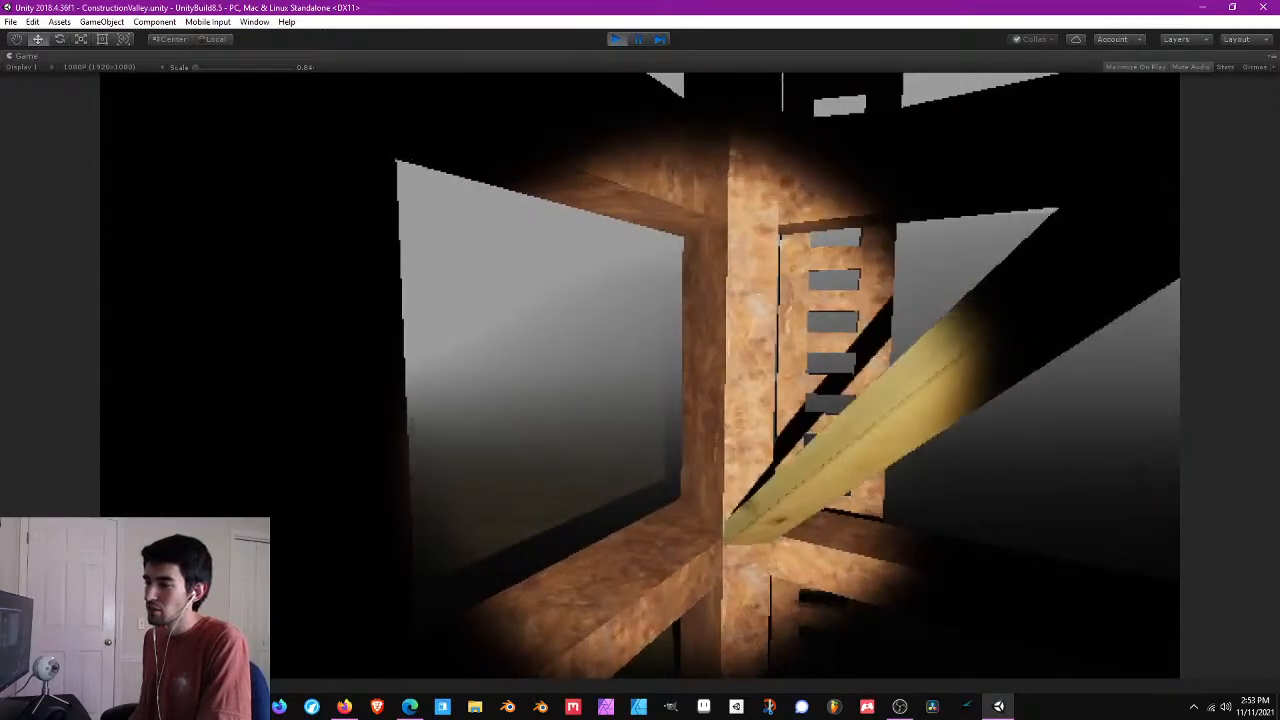
key("w")
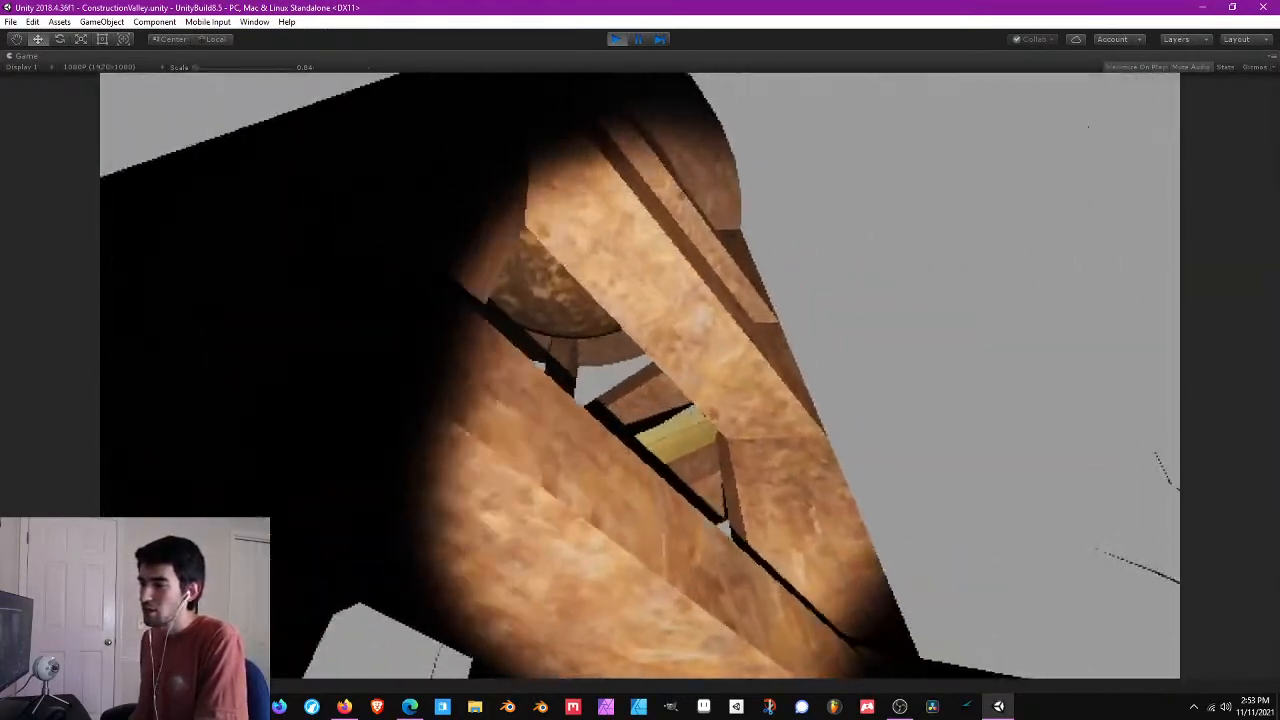
- Back away from the water tower to view its frame and leaning plank from a distance
key("s")
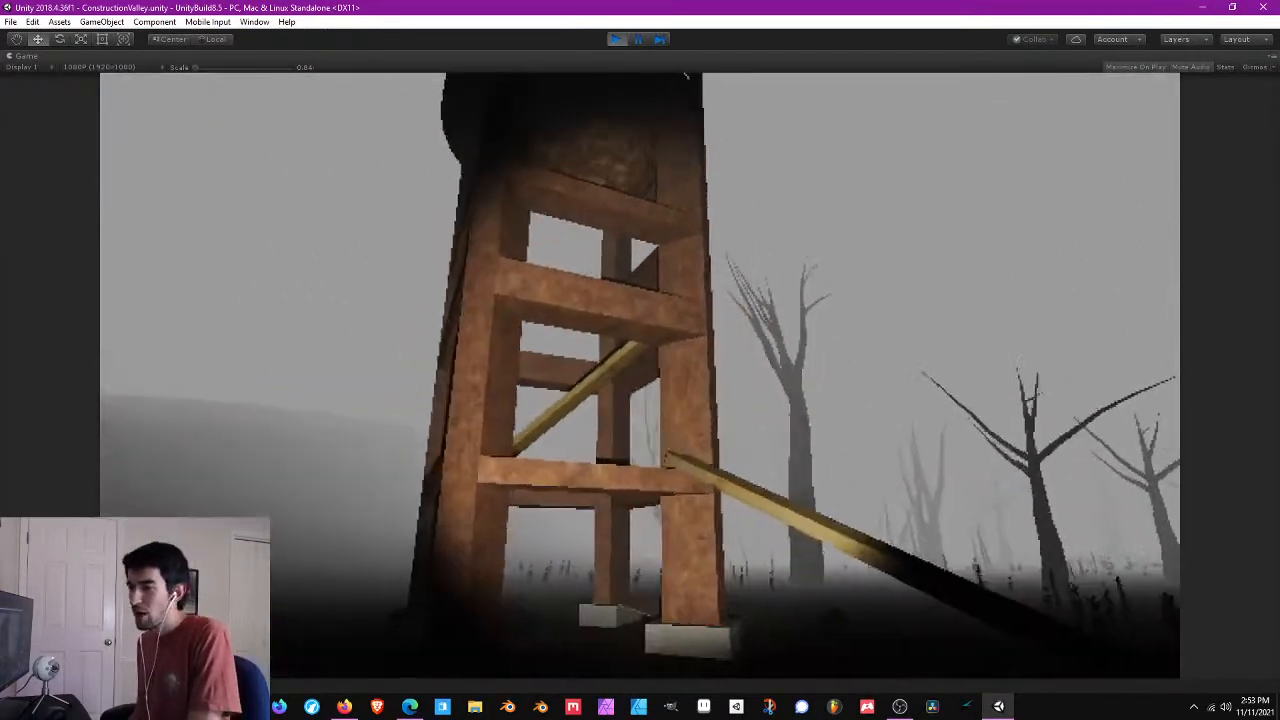
key("s")
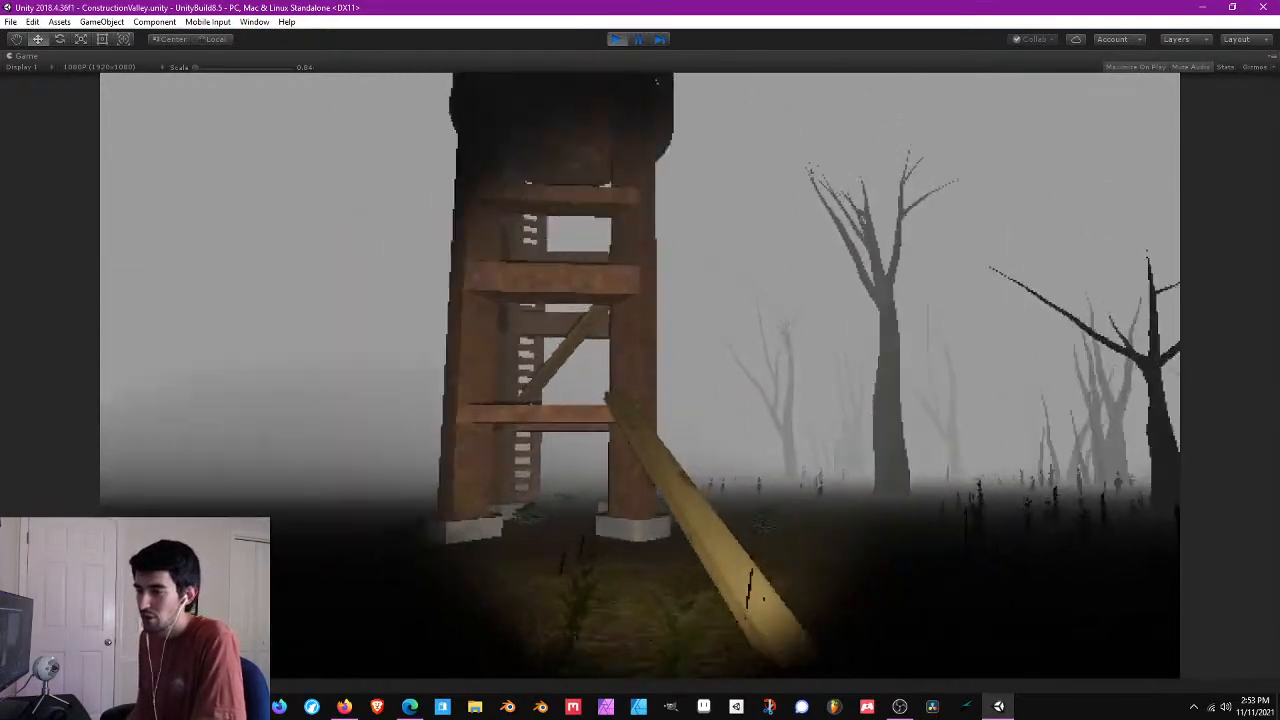
key("s")
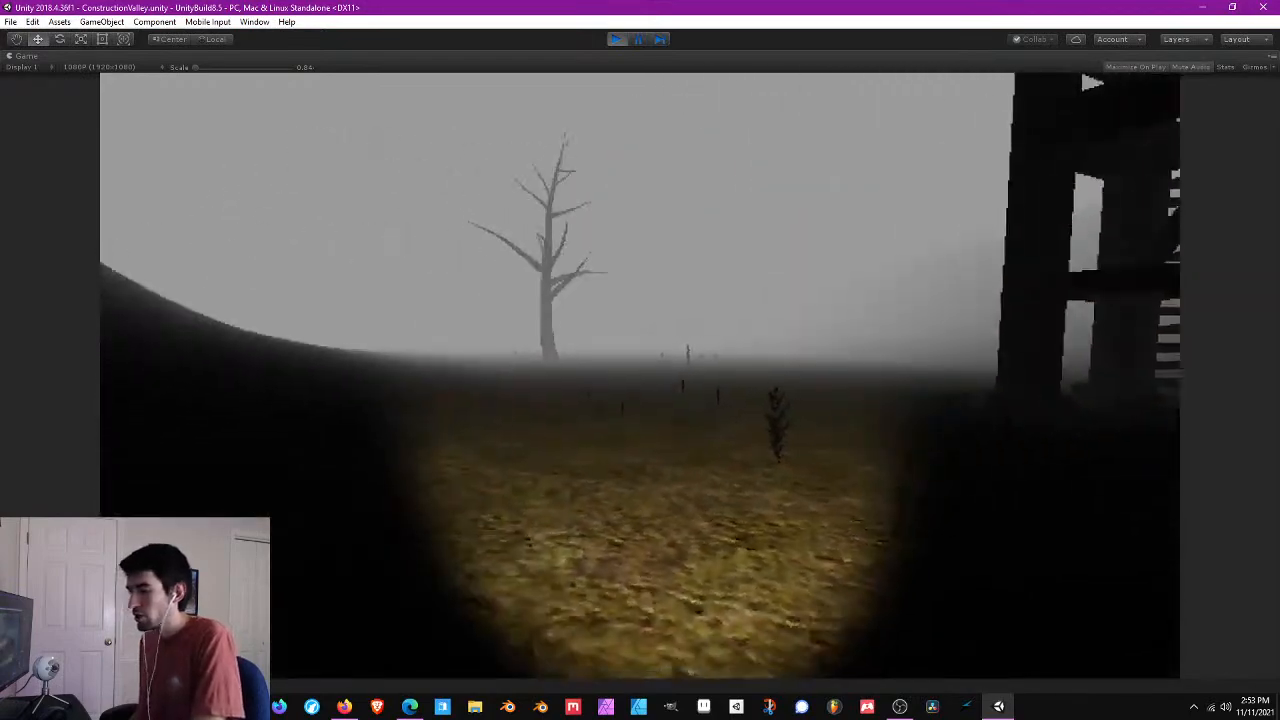
- Leave the water tower and approach the lone bare tree in the foggy field
key("w")
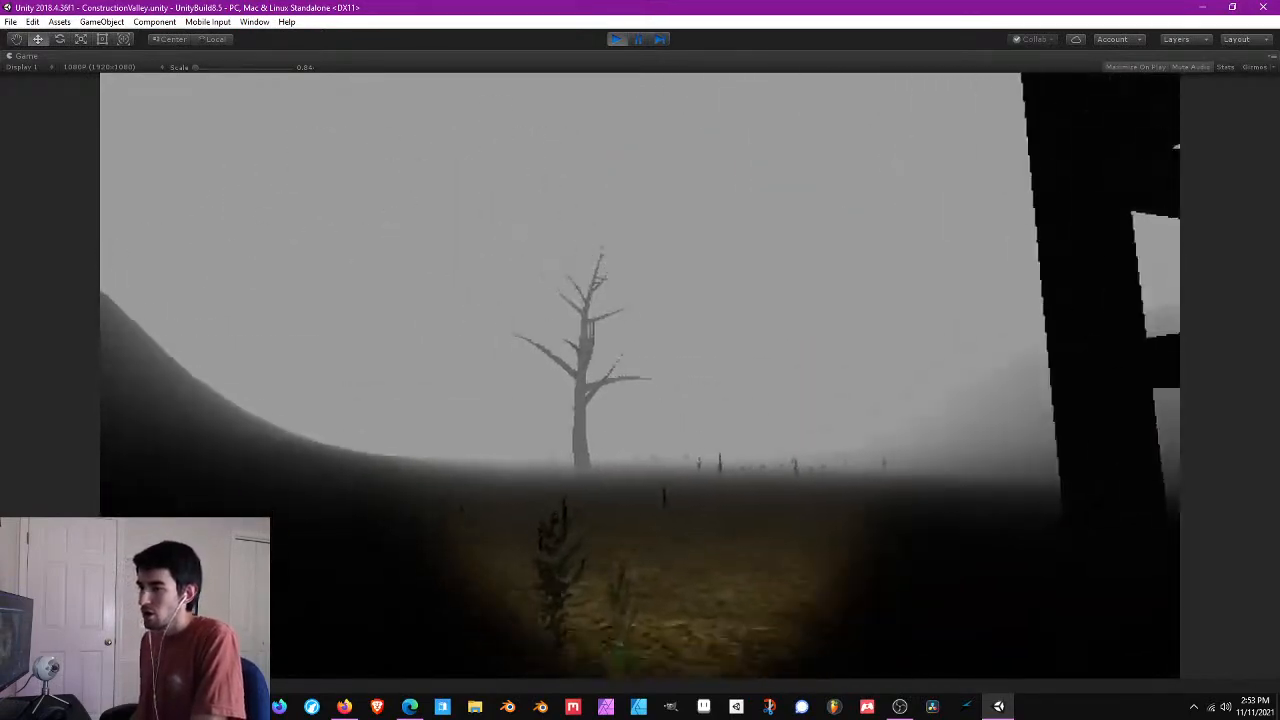
key("w")
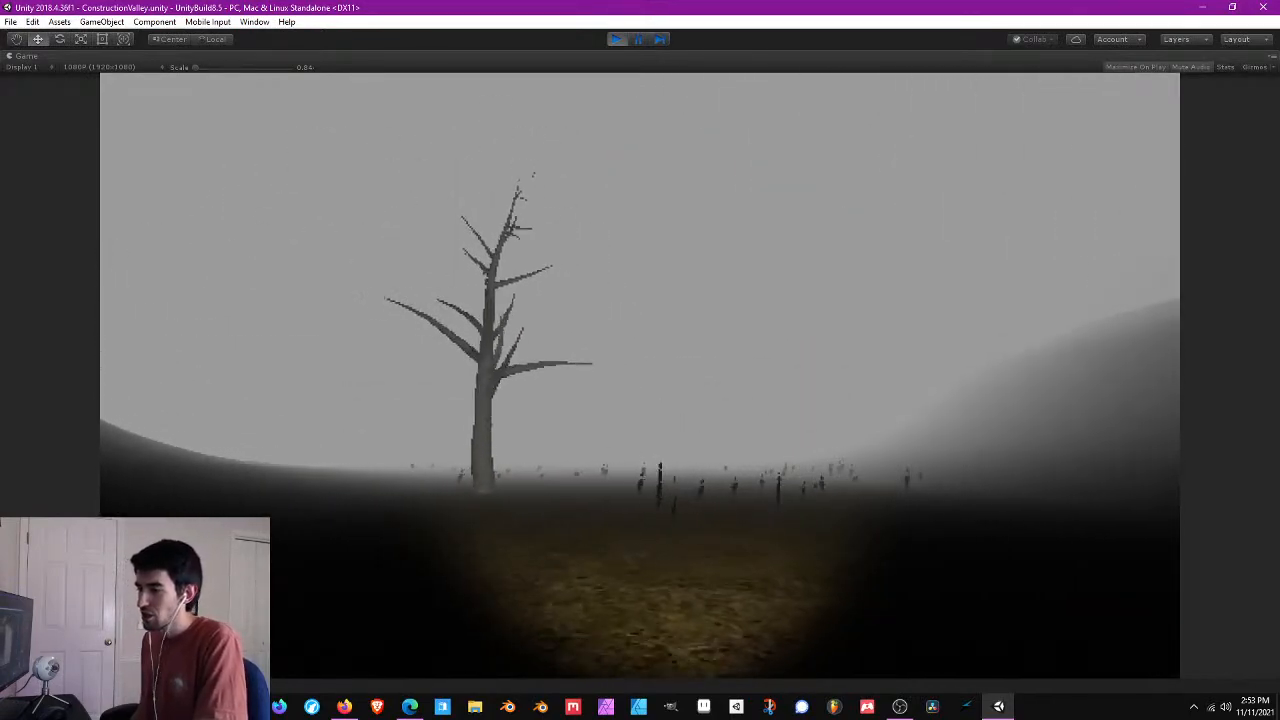
key("w")
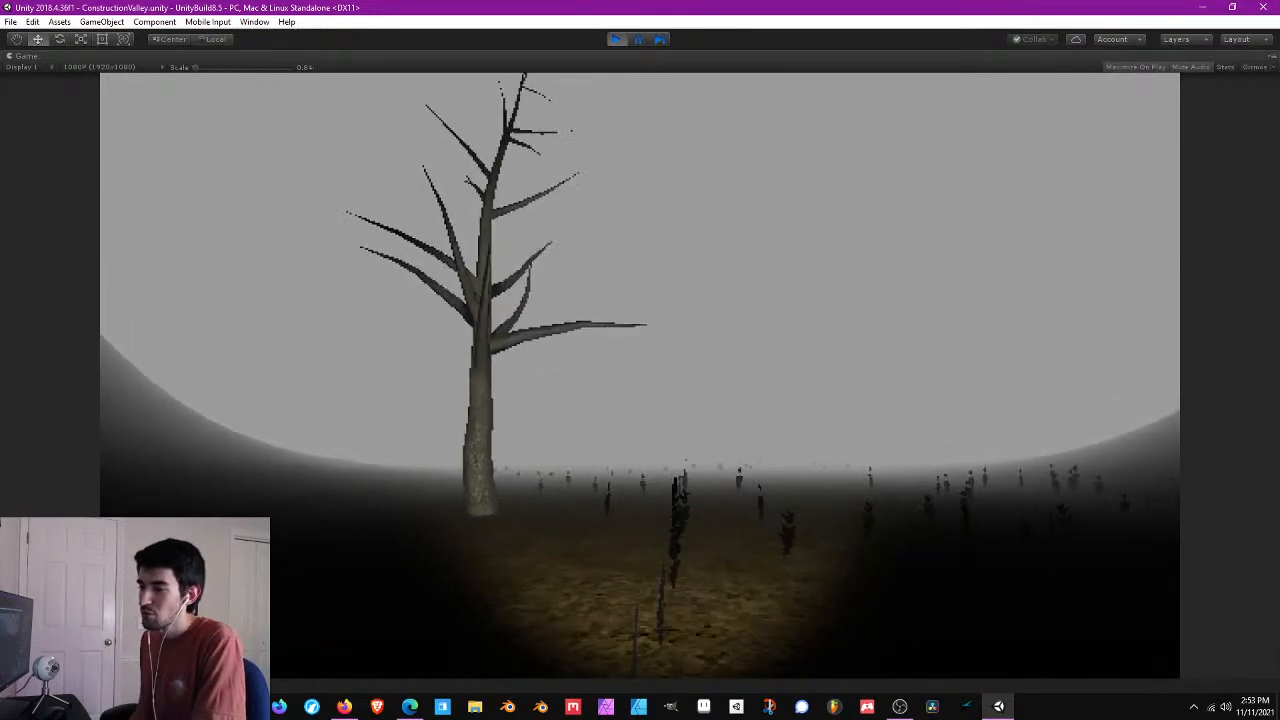
- Cross the foggy field past the bare trees and approach the swing set
key("w")
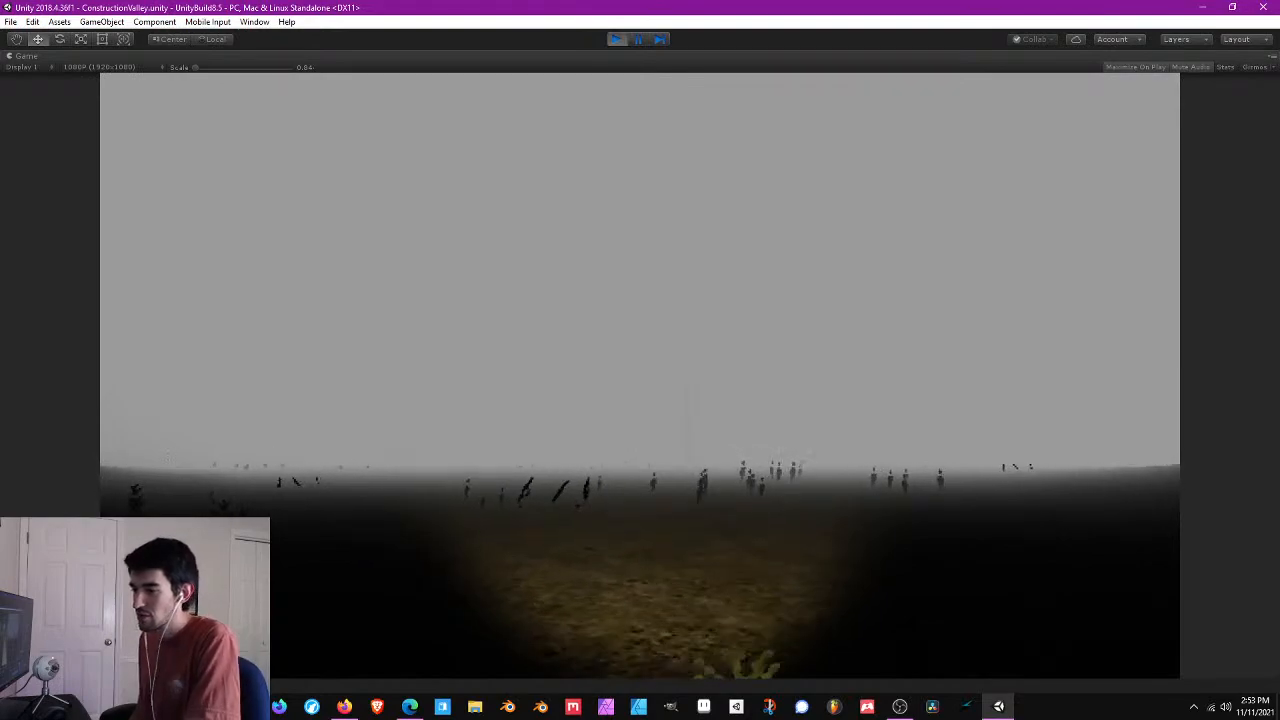
key("w")
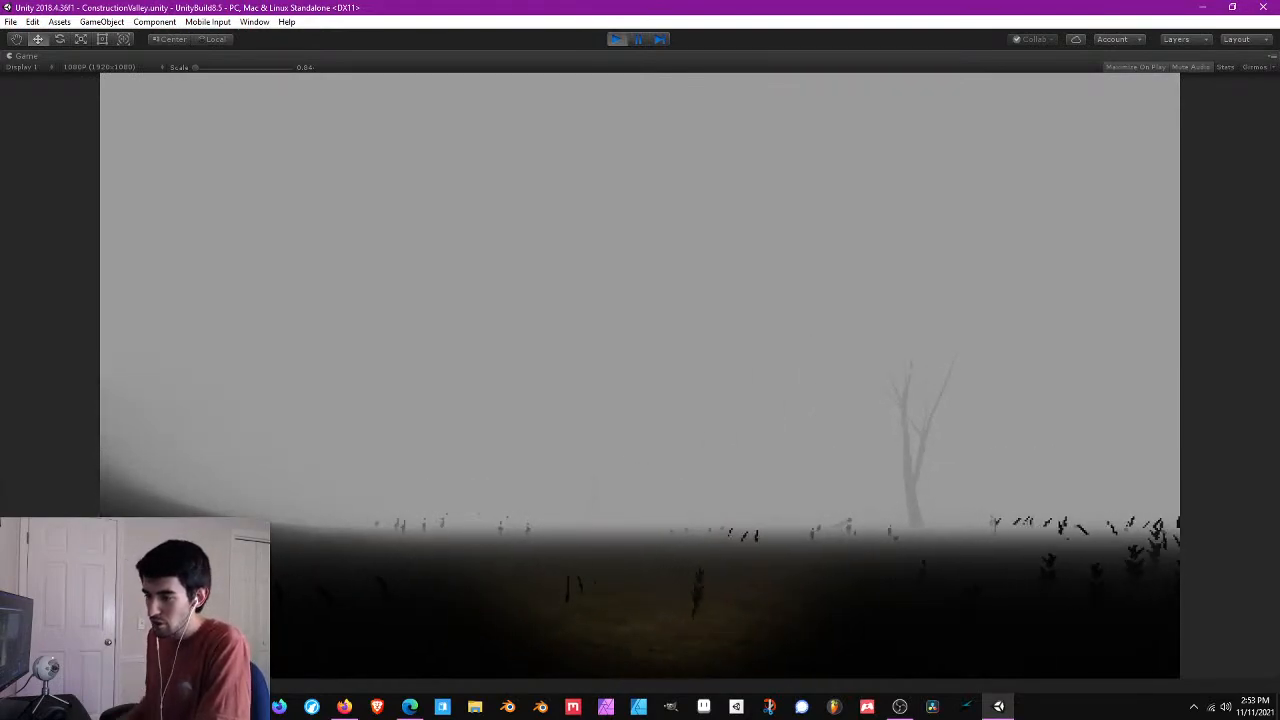
key("w")
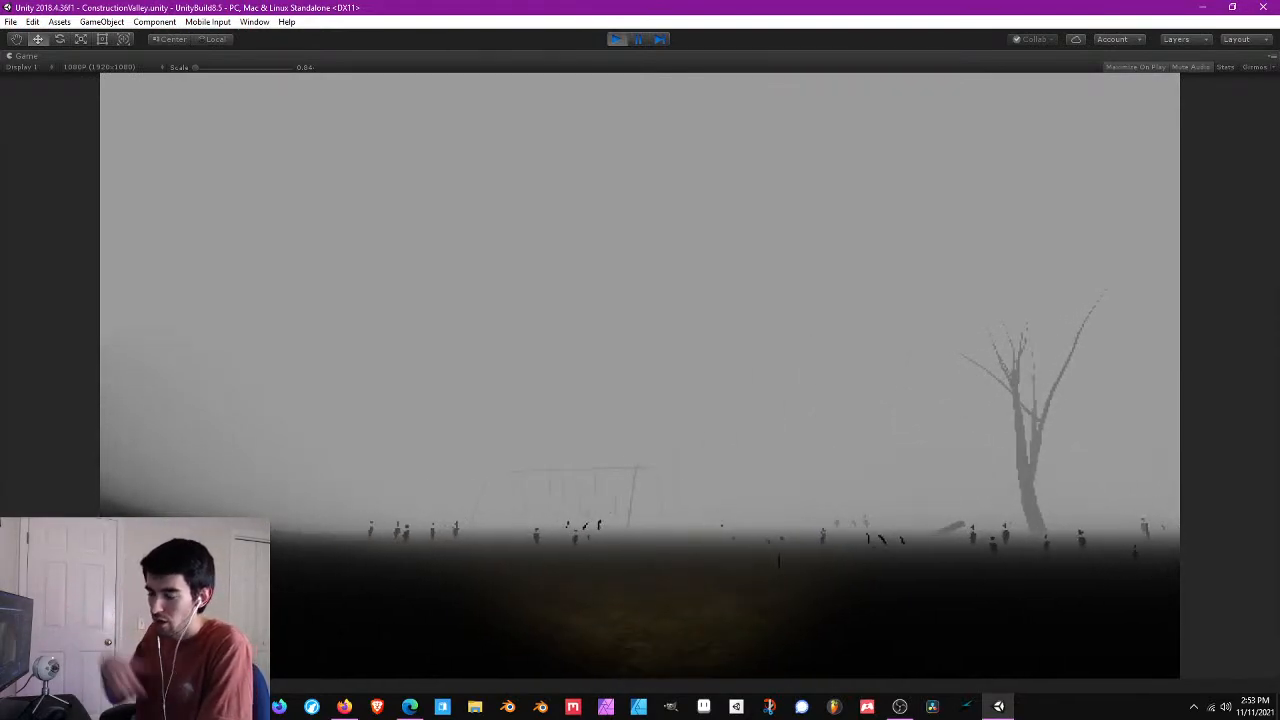
key("w")
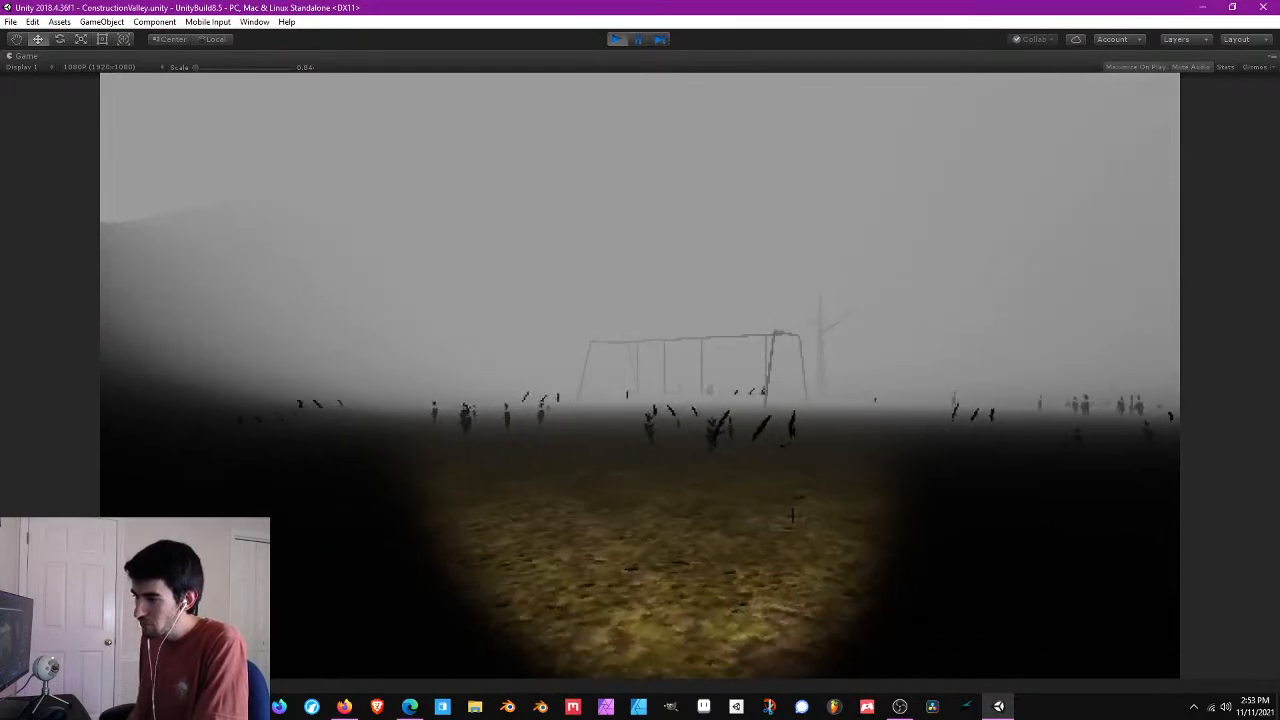
key("w")
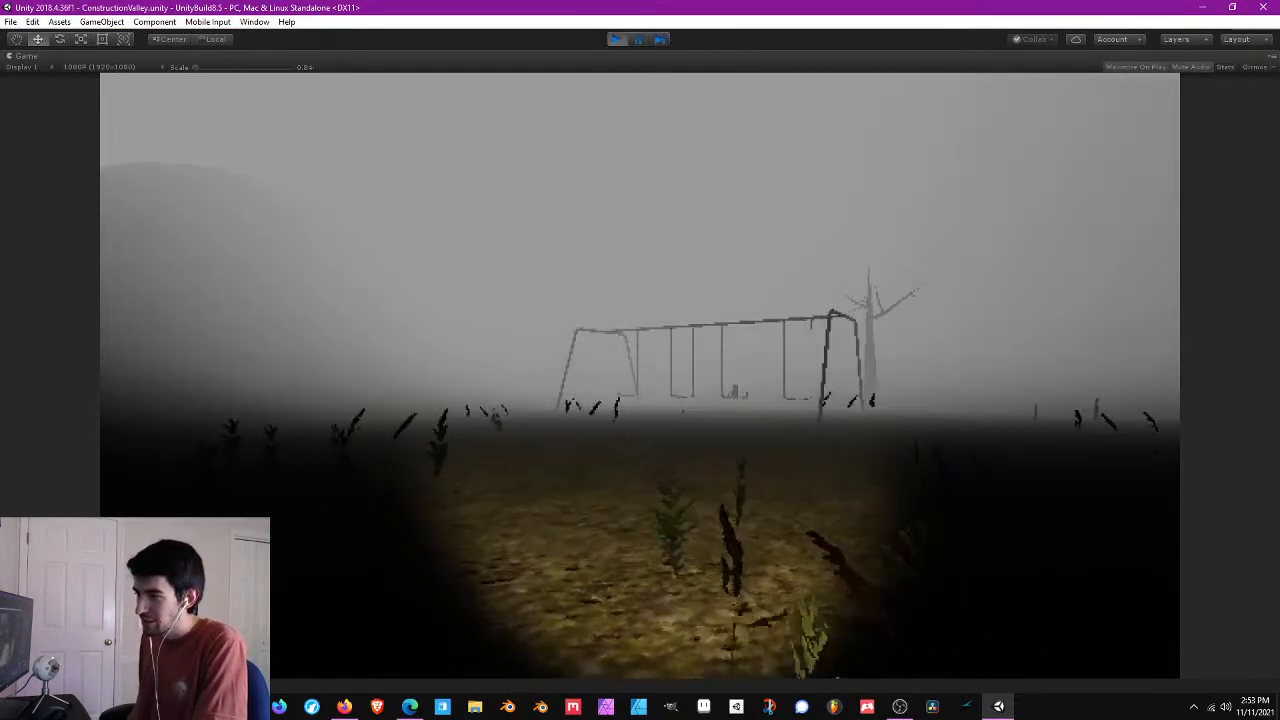
key("w")
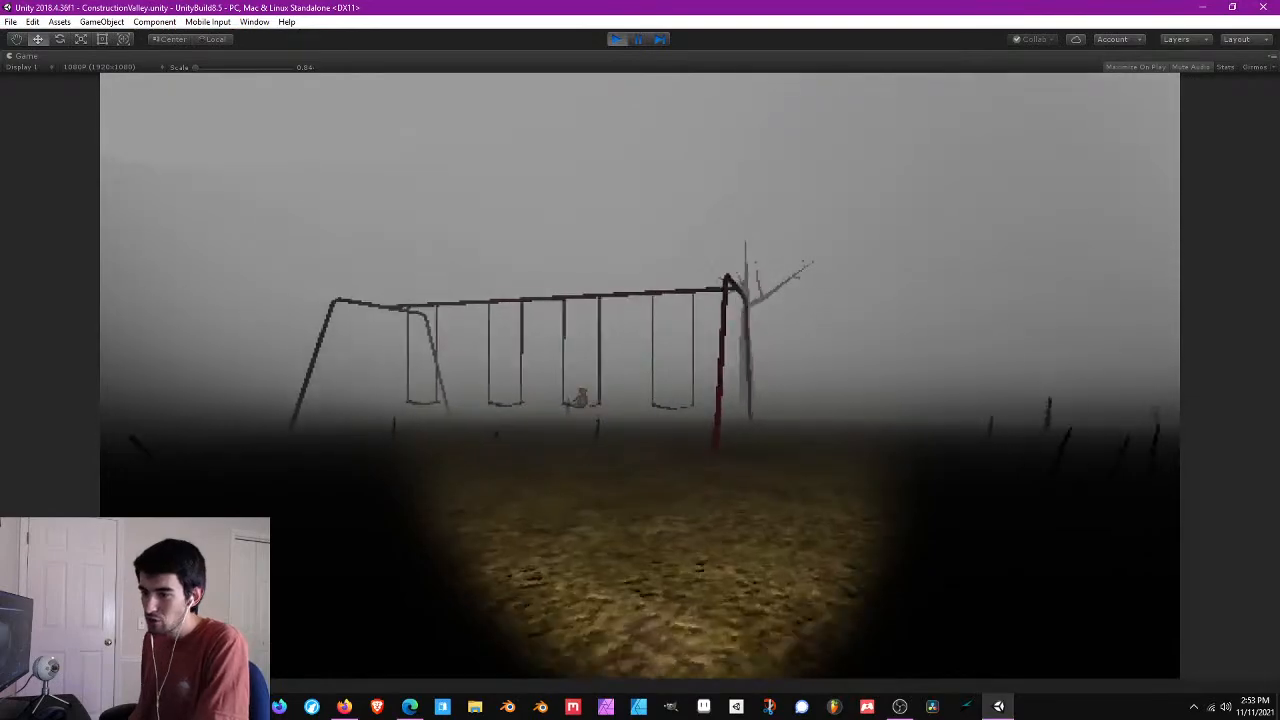
key("w")
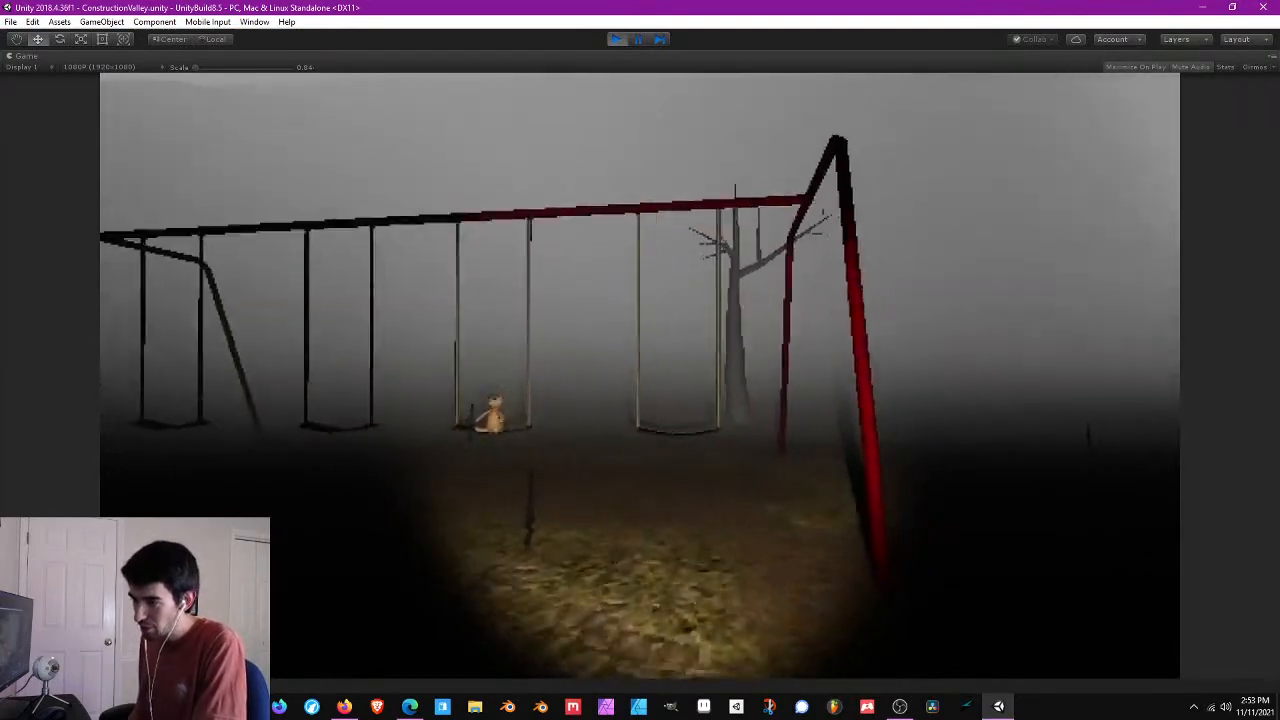
- Examine the textures of the swing set's ropes, seats, red frame and teddy bear from close range
key("w")
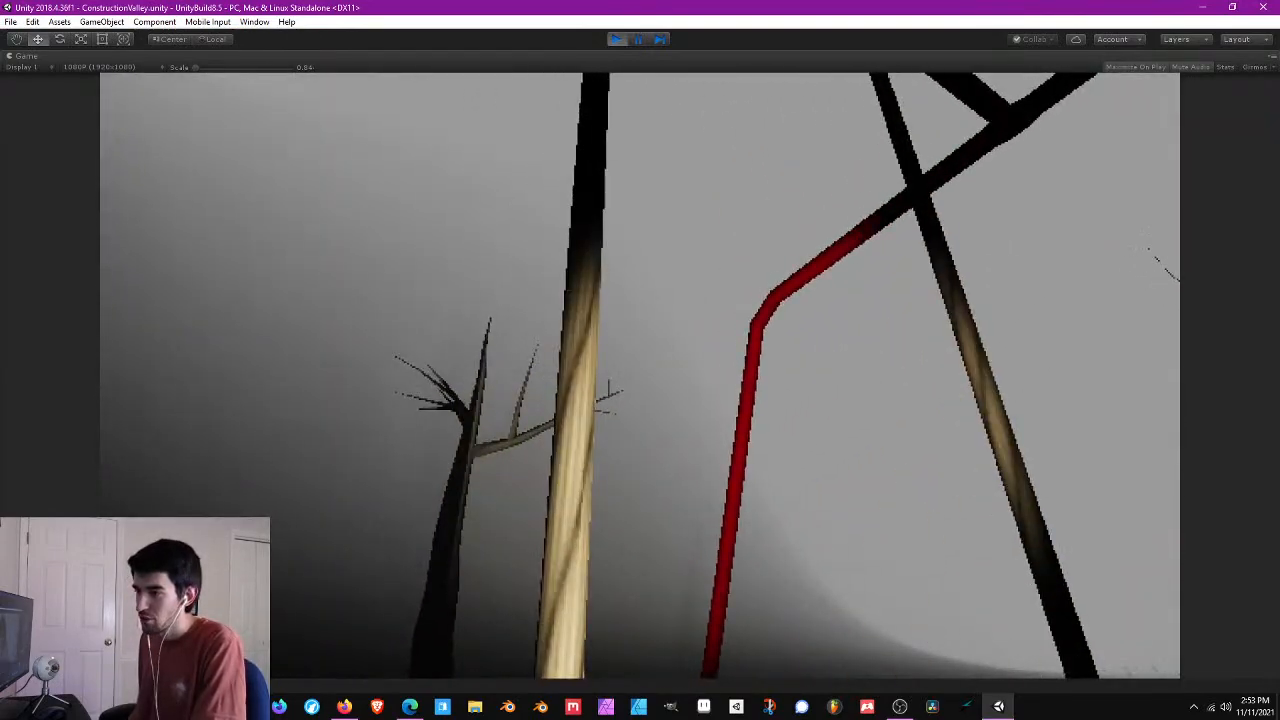
key("w")
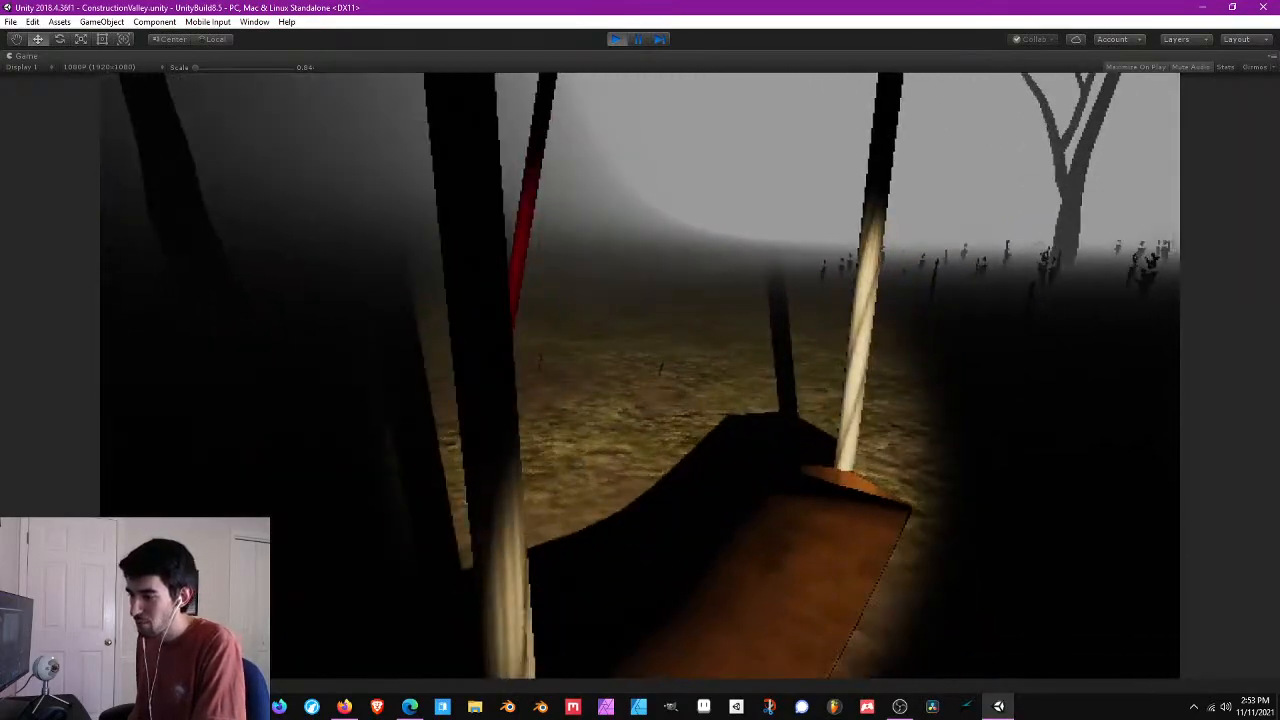
key("s")
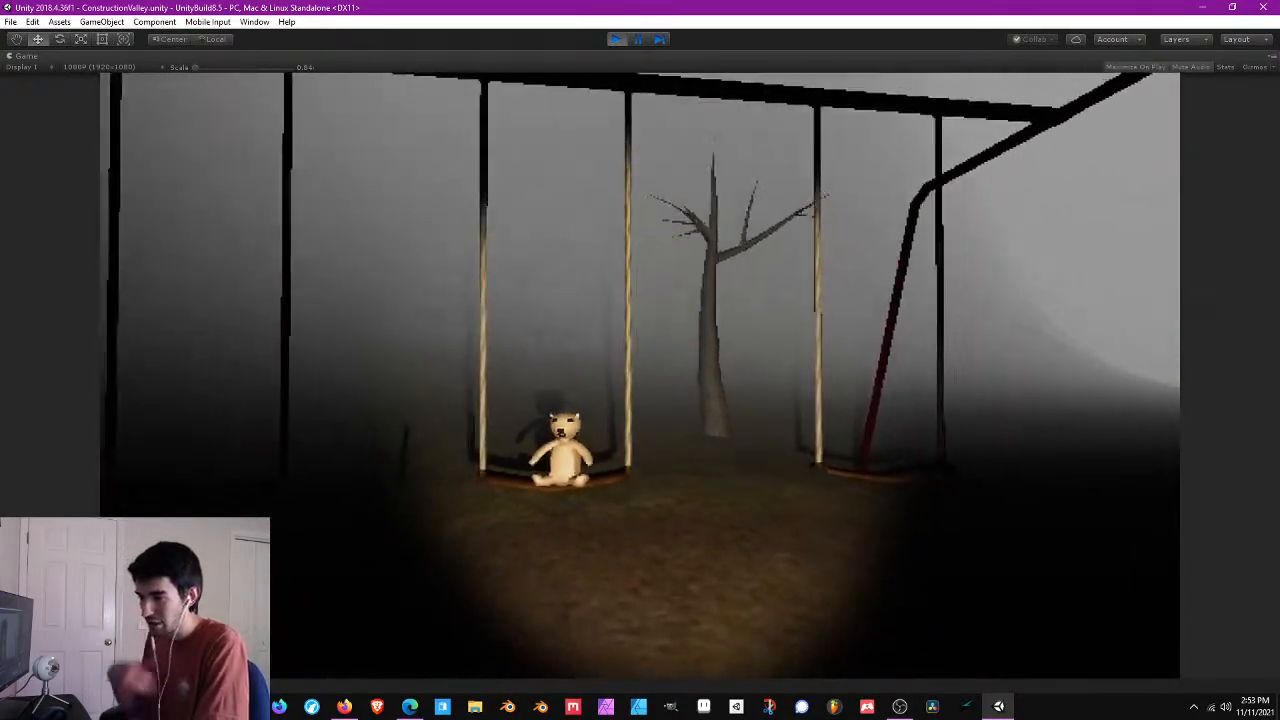
key("w")
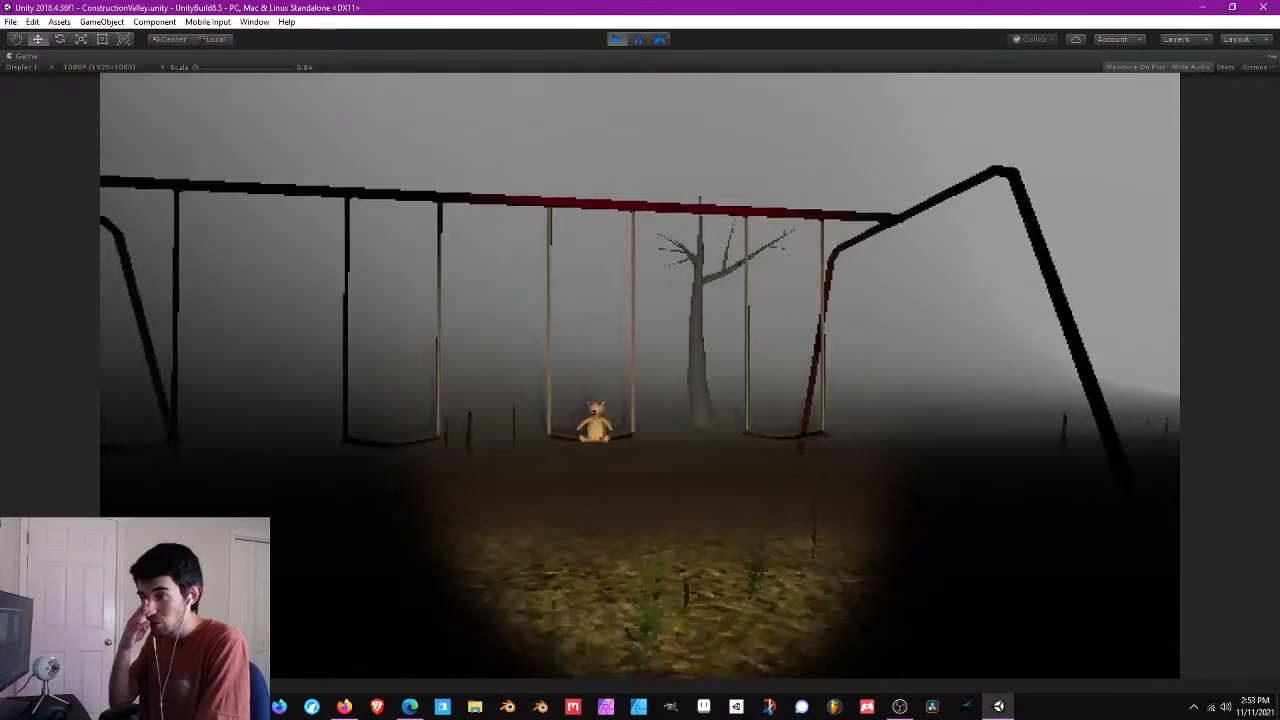
key("s")
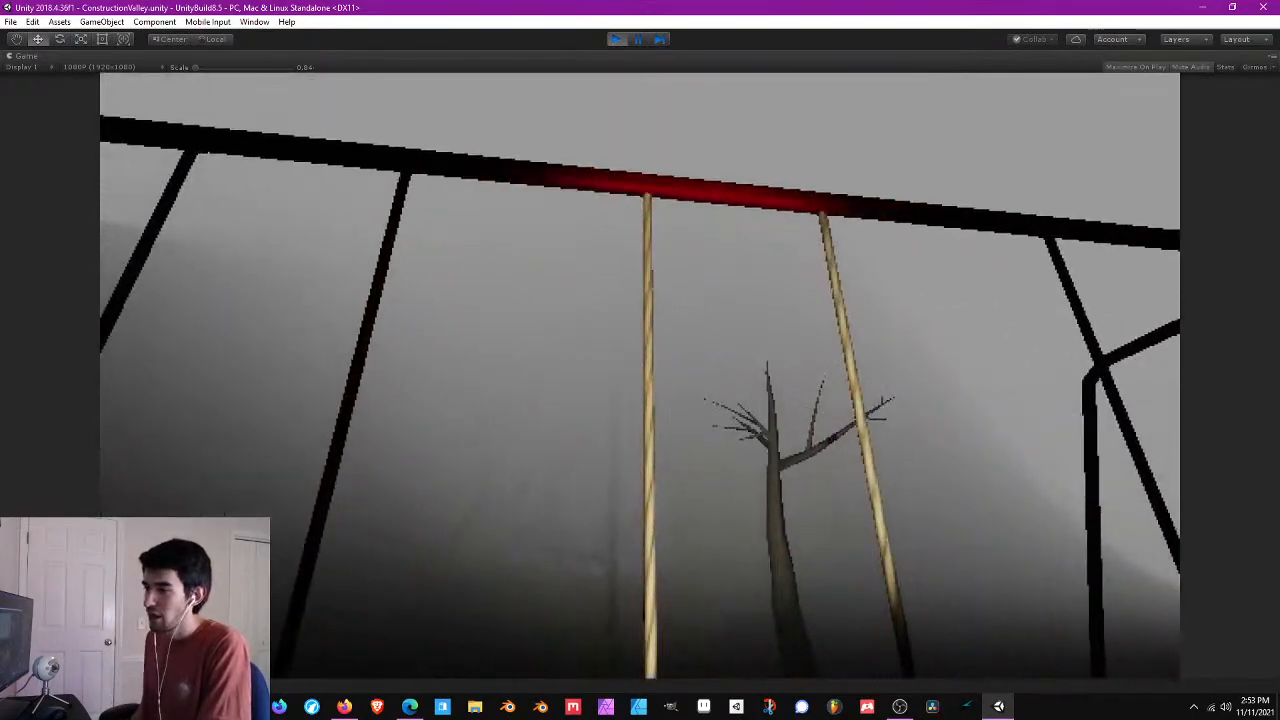
key("s")
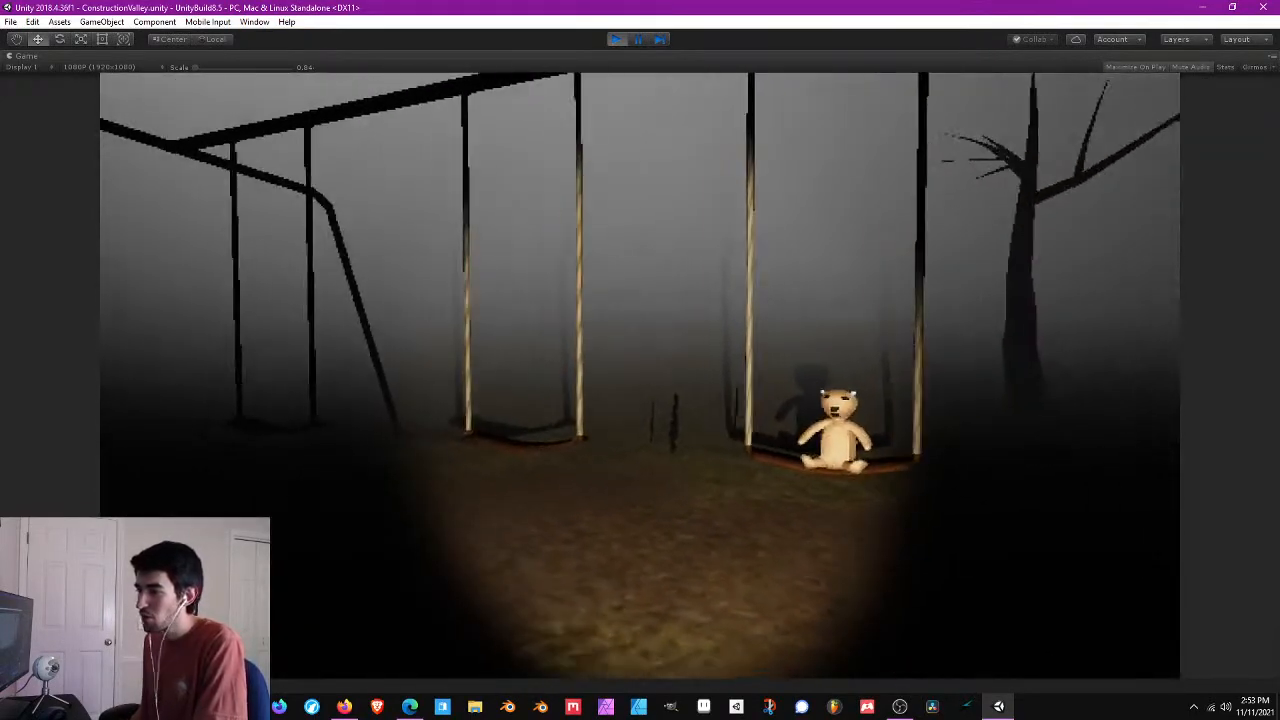
- Back away from the swing set and compare its look and the ground texture from a distance
key("s")
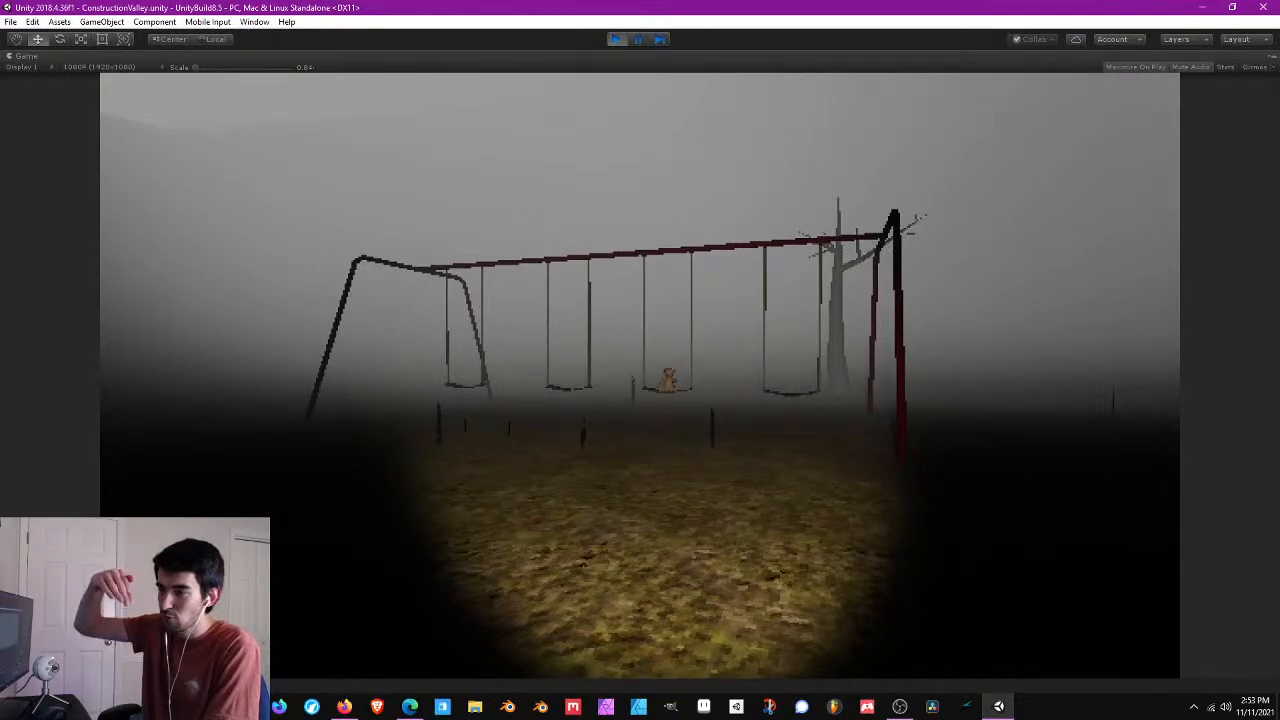
key("s")
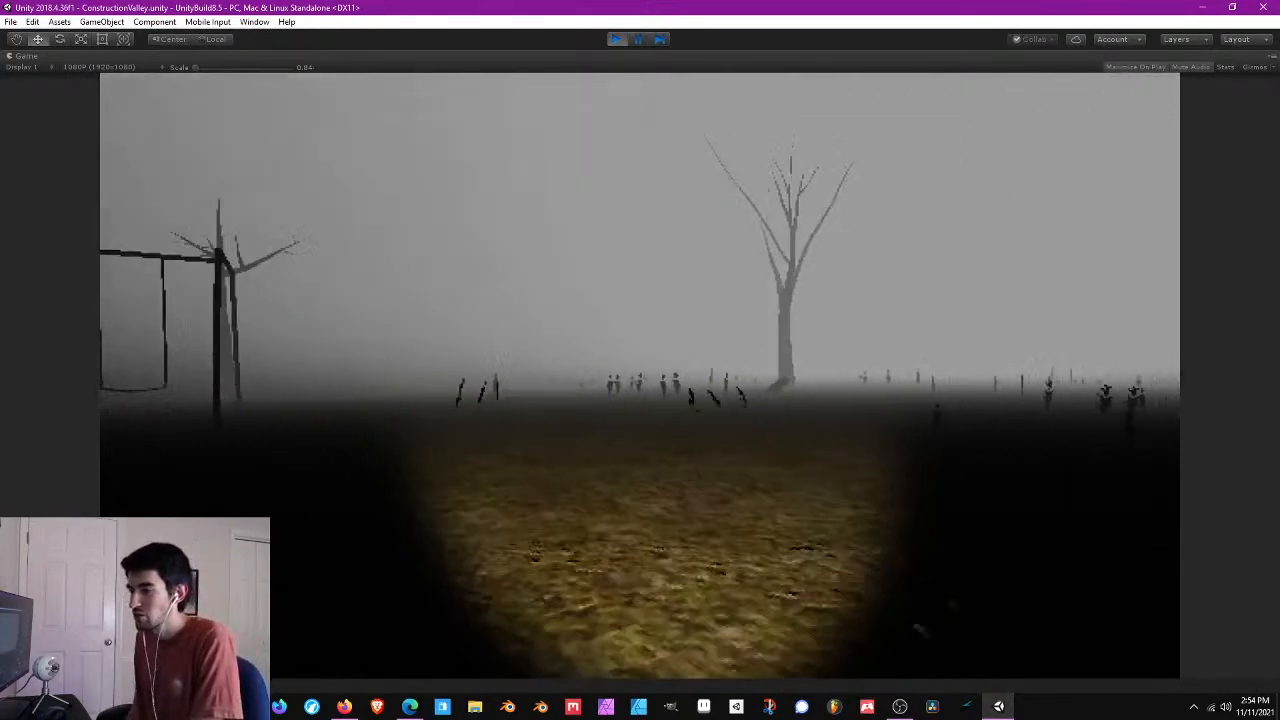
key("w")
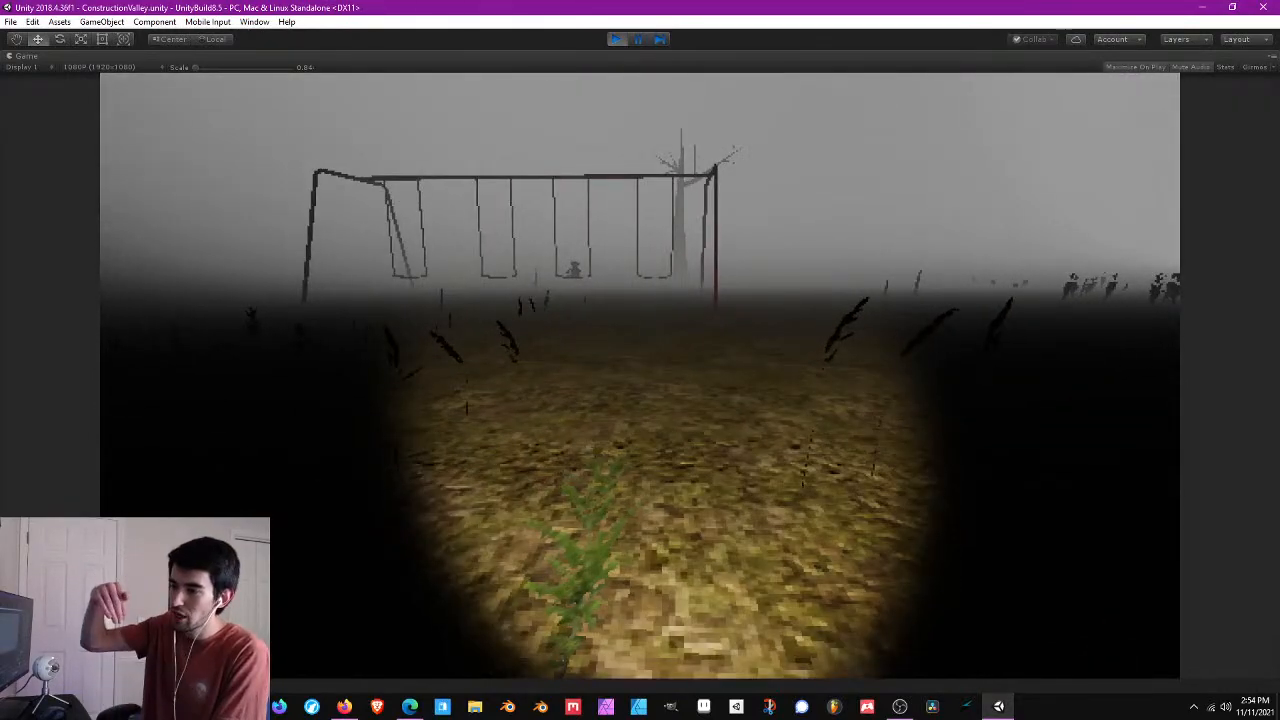
key("s")
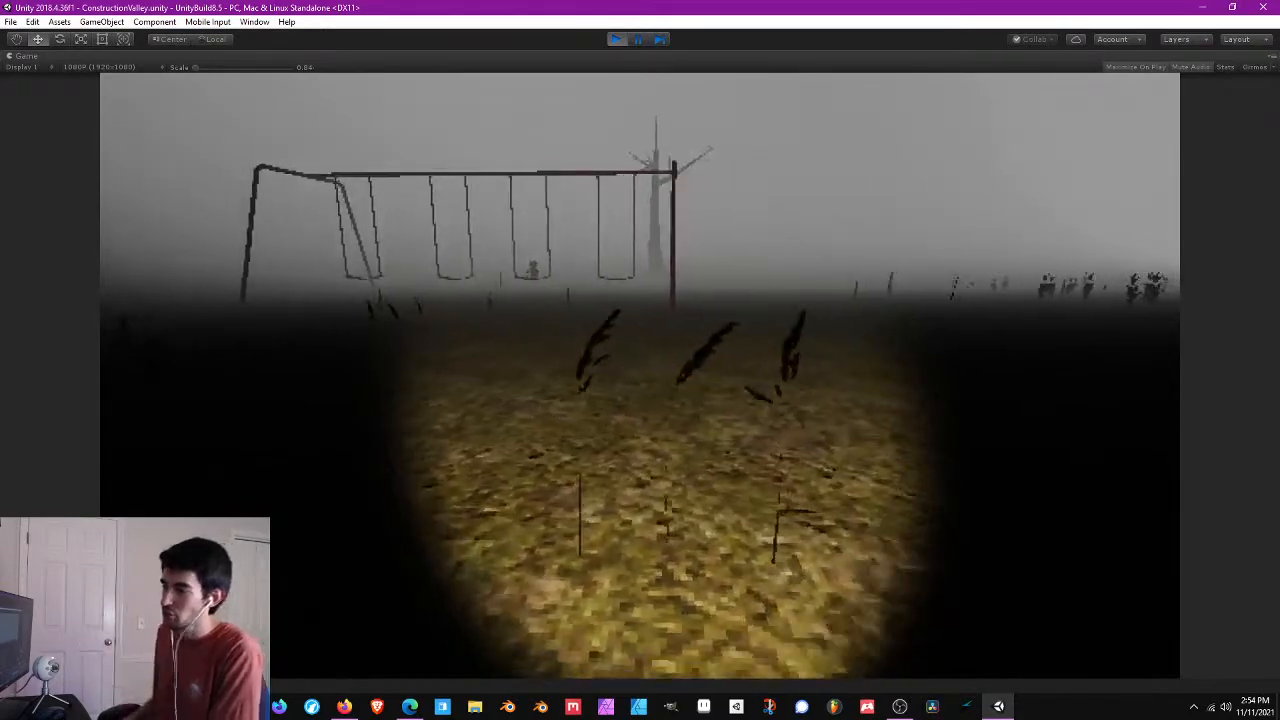
key("w")
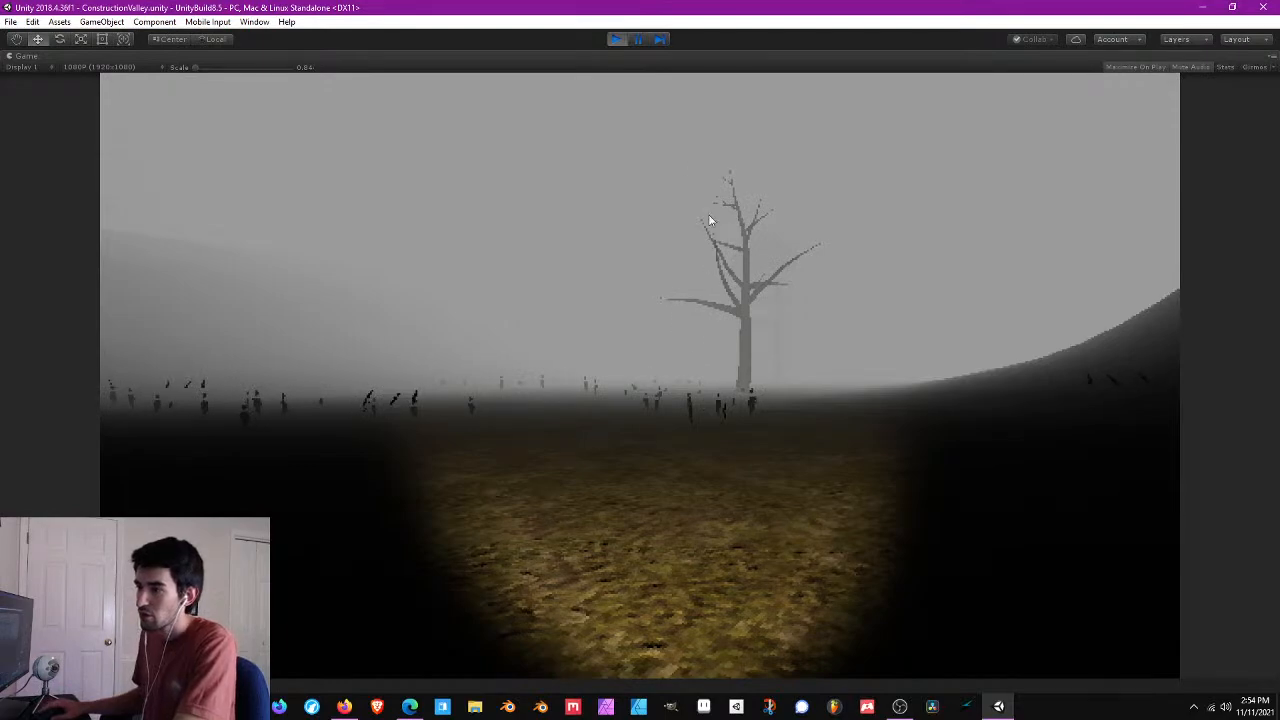
- Stop the play test, open the SketchyAlley scene and bring the hedges around the street clock into view
left_click(615, 38)
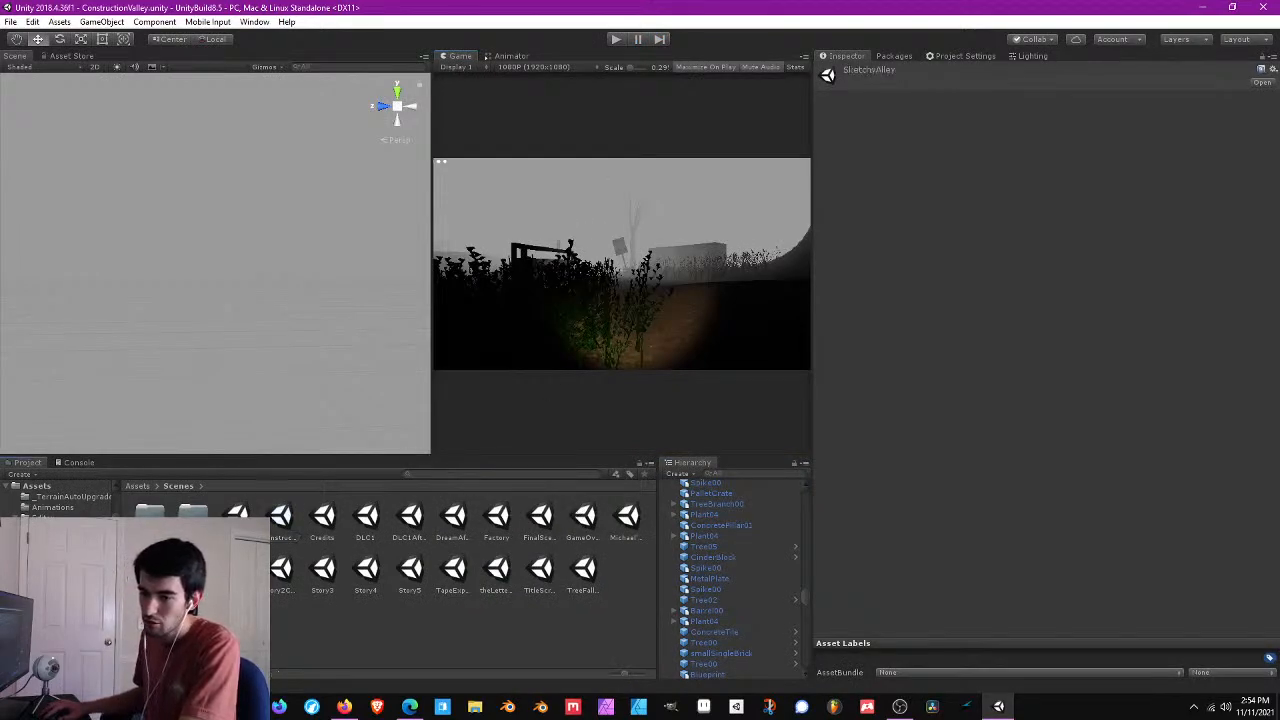
right_click_drag(238, 256, 194, 286)
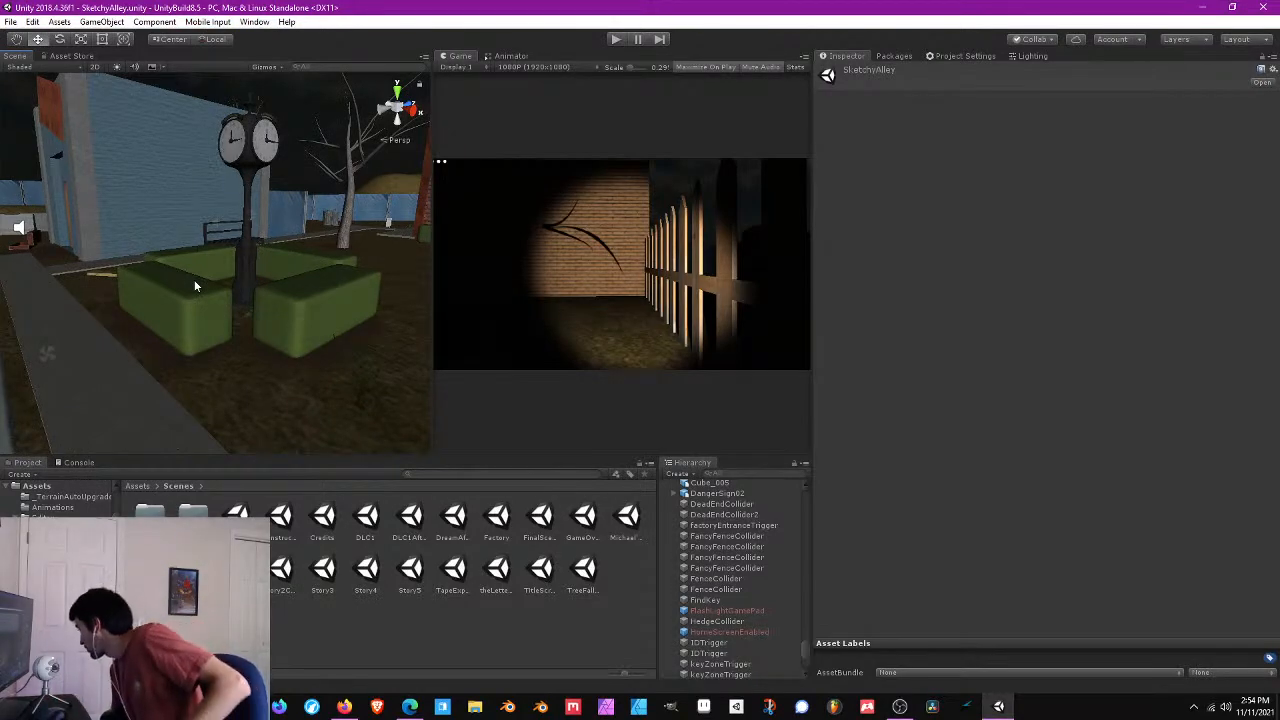
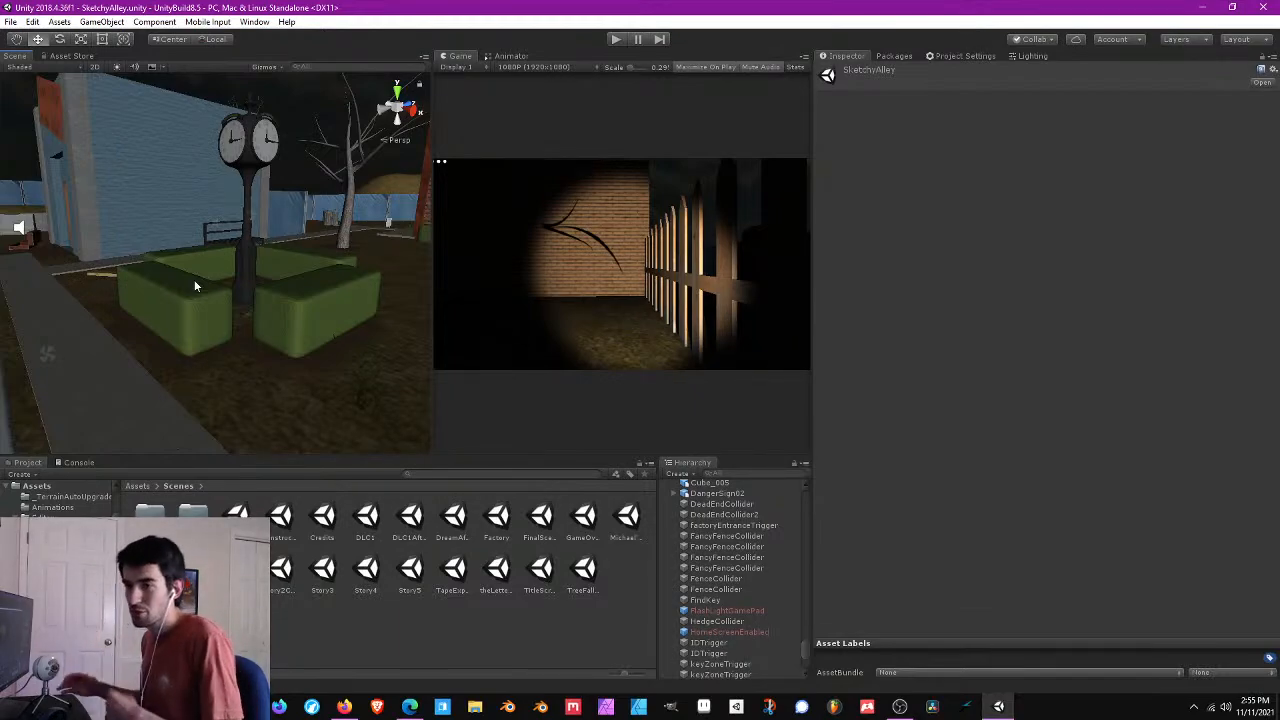
right_click_drag(308, 166, 202, 208)
- Select and frame the hedge beside the street clock and mark it as Static
left_click(254, 282)
key("f")
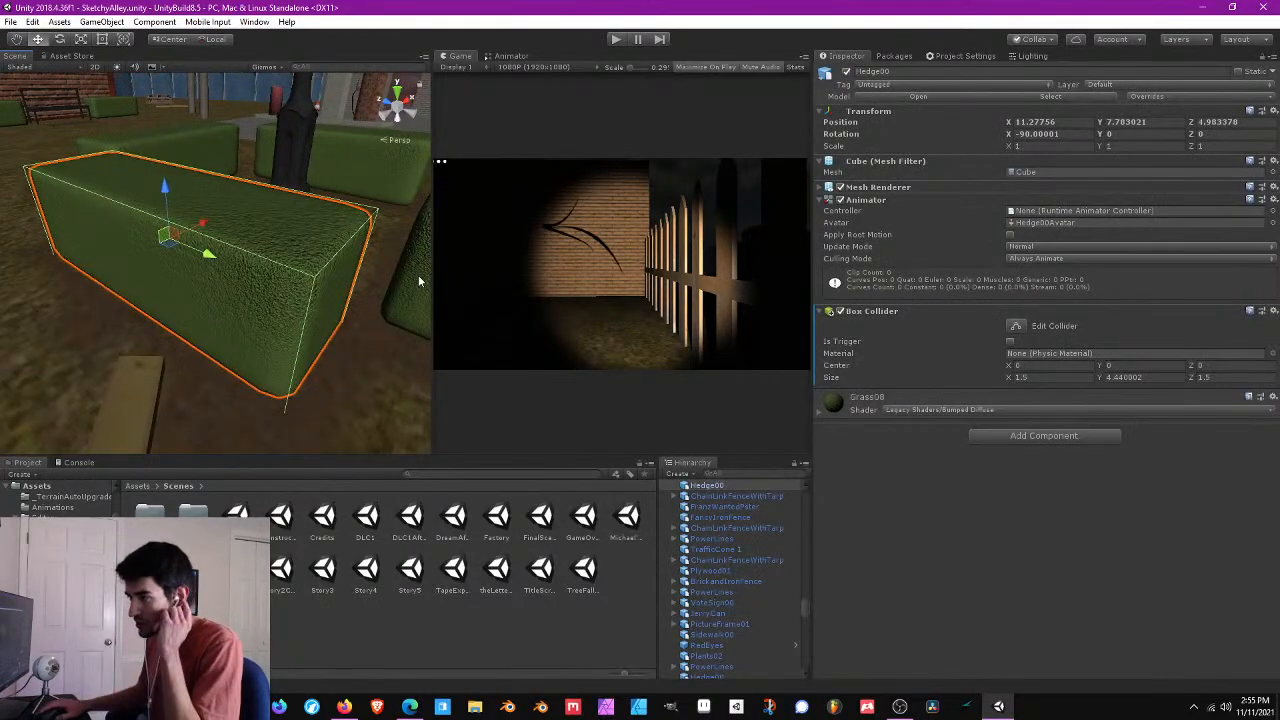
right_click_drag(385, 186, 353, 182)
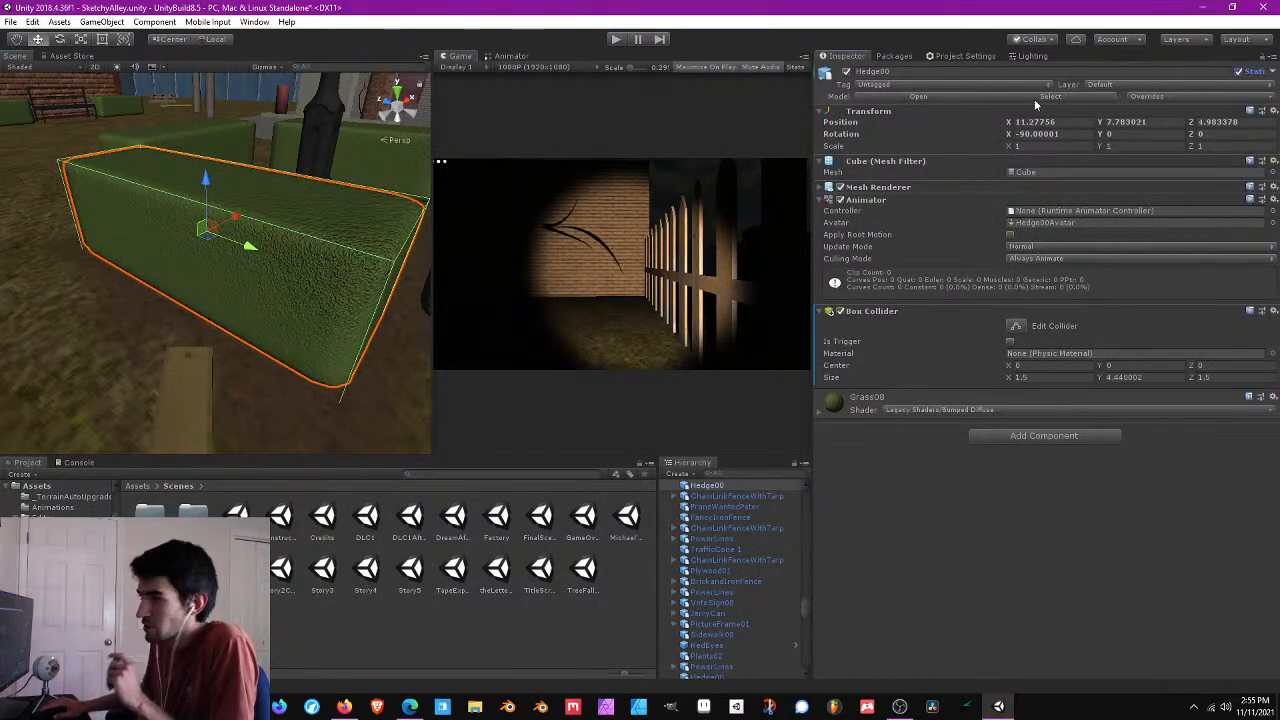
- Select the other three hedges around the street clock together and mark them as Static
right_click_drag(300, 200, 277, 124)
left_click(321, 172)
left_click(277, 124)
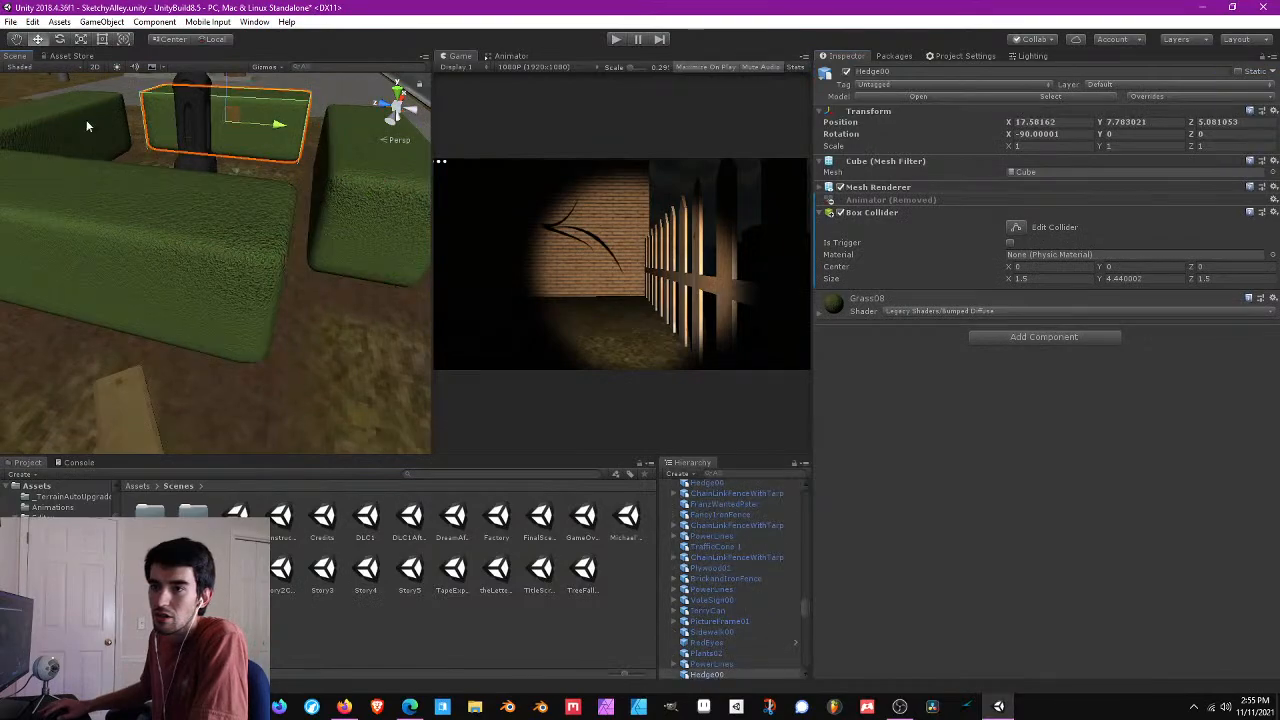
left_click(86, 119, "shift")
left_click(330, 166, "shift")
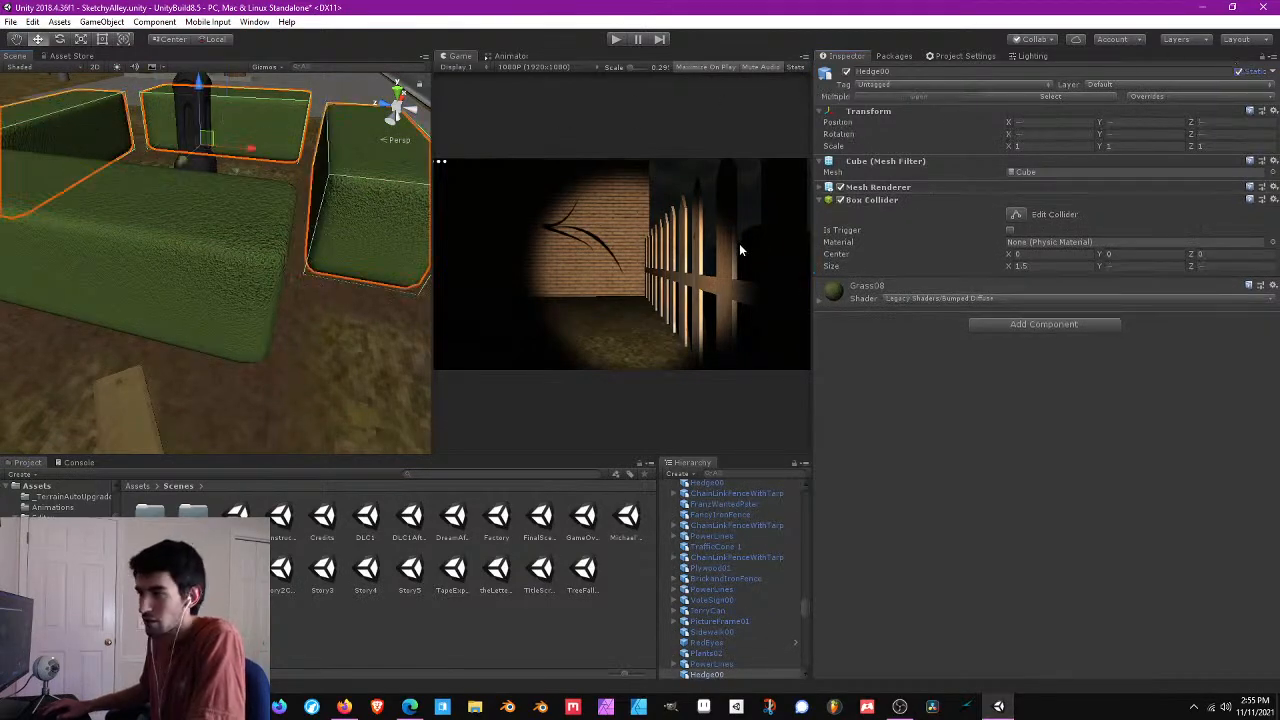
- Remove the Animator component from the front hedge beside the street clock
right_click_drag(230, 190, 193, 185)
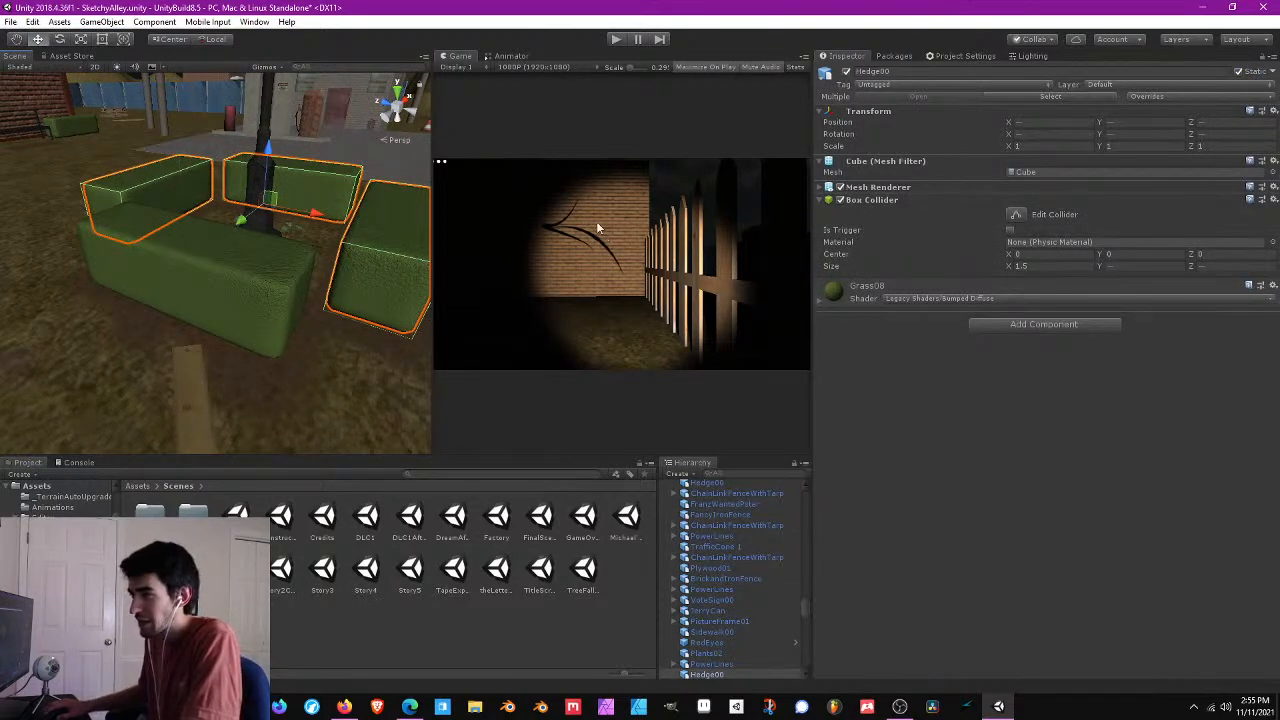
left_click(284, 267)
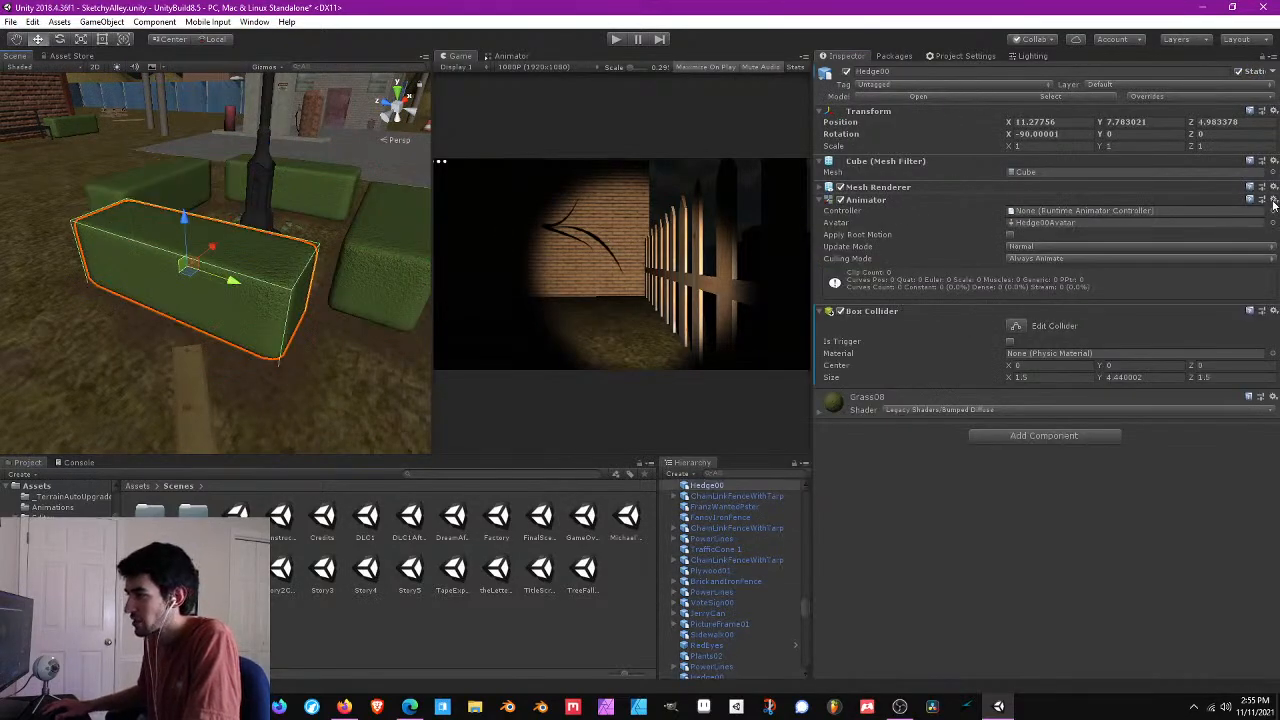
left_click(1273, 202)
left_click(1132, 231)
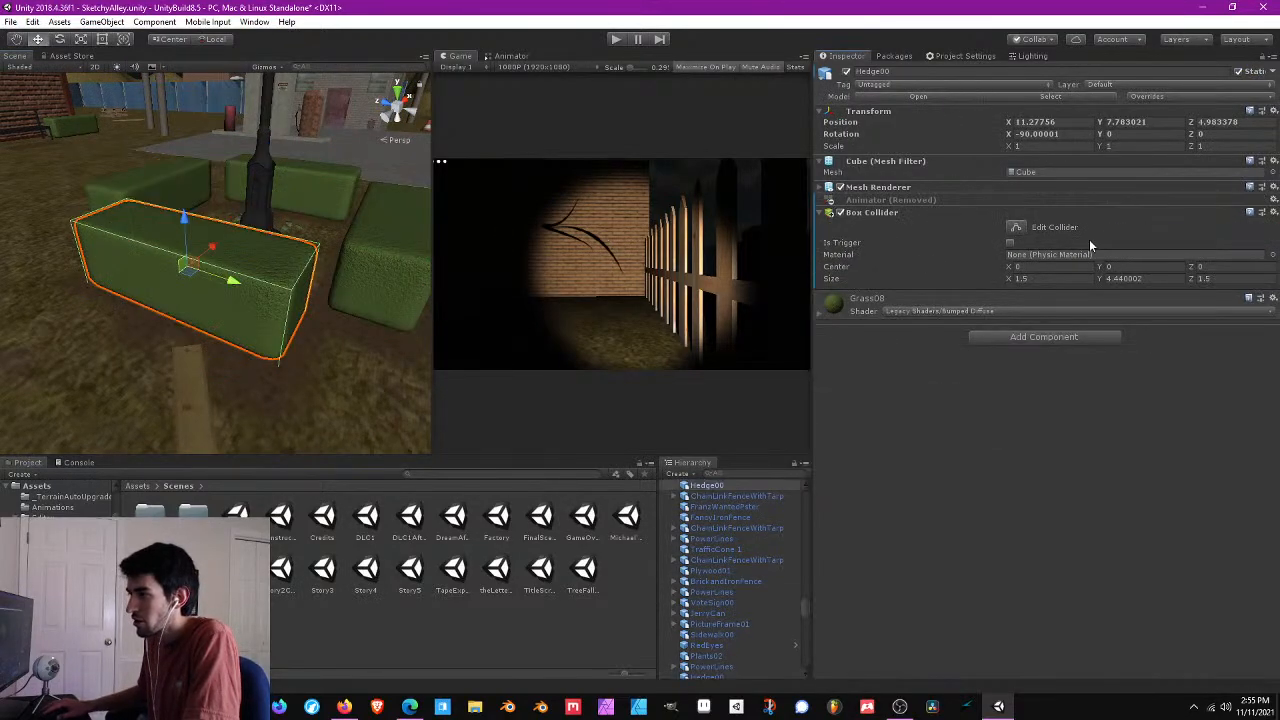
- Check the components of each of the other hedges around the clock, ending on the front hedge
left_click(377, 238)
left_click(323, 177)
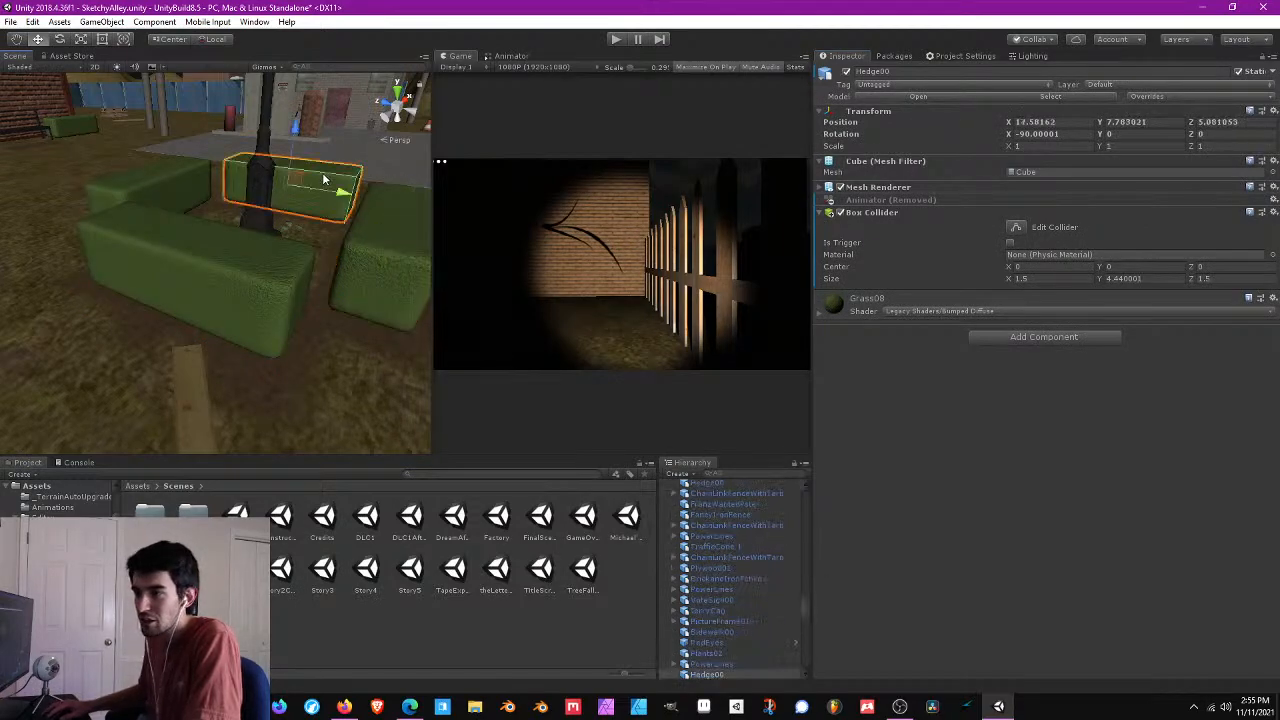
left_click(175, 190)
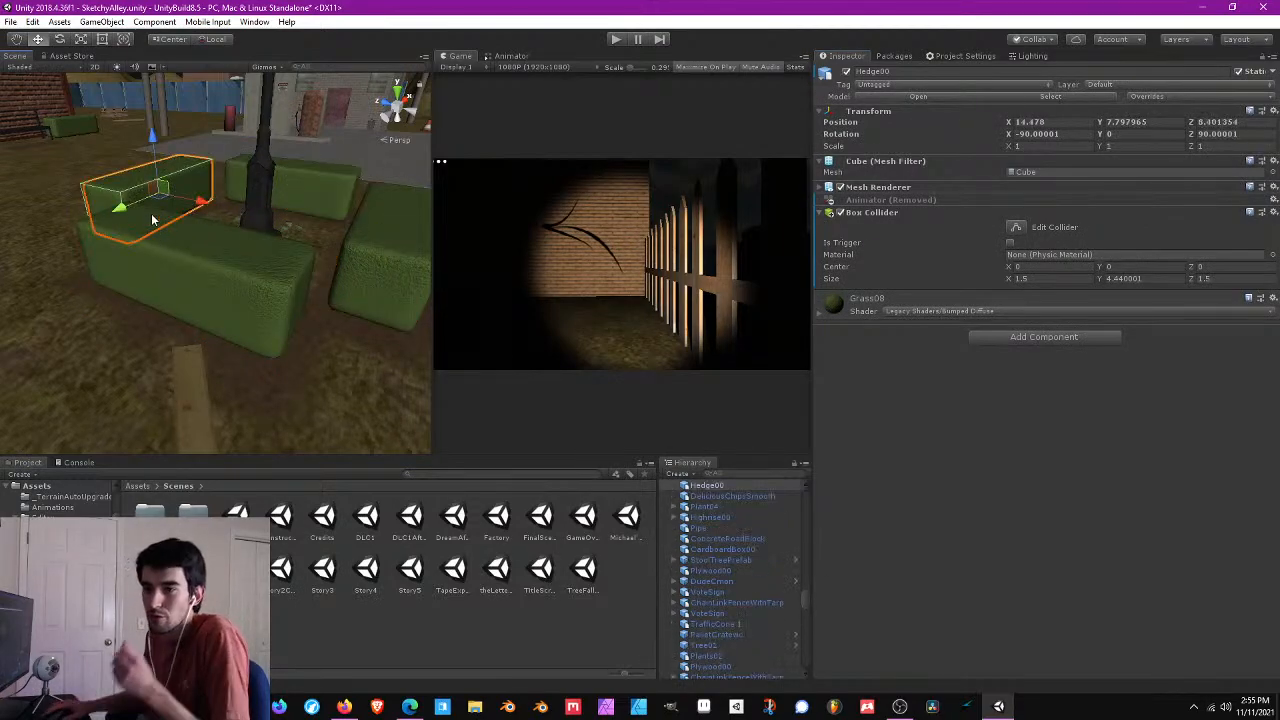
left_click(372, 252)
left_click(279, 262)
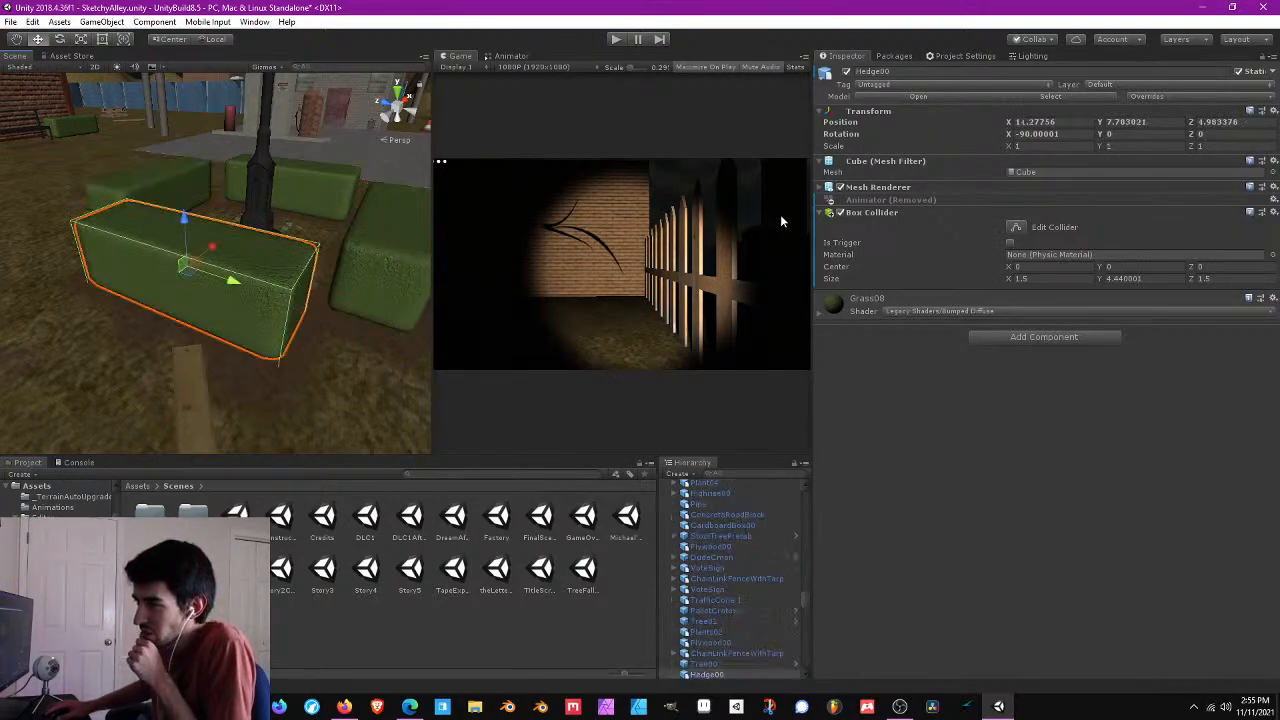
- Set the Hedge00 model's rig animation type to None in its import settings and apply the change
left_click(1026, 171)
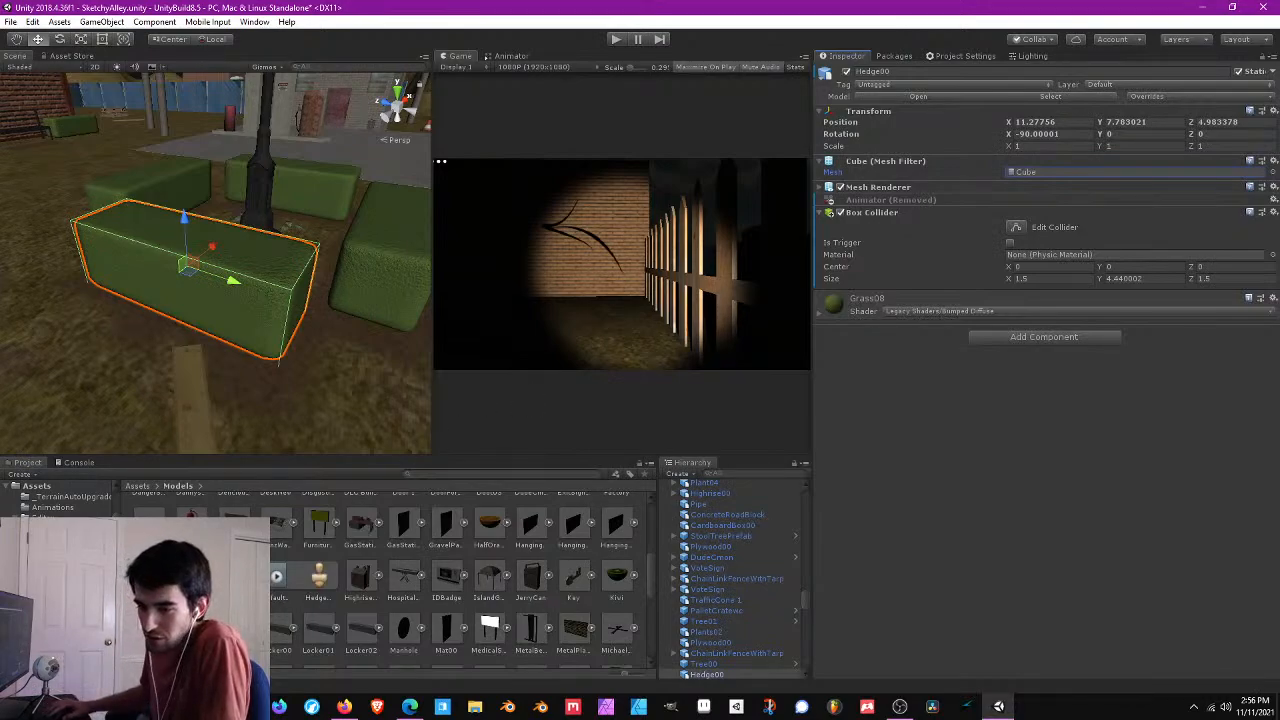
left_click(318, 580)
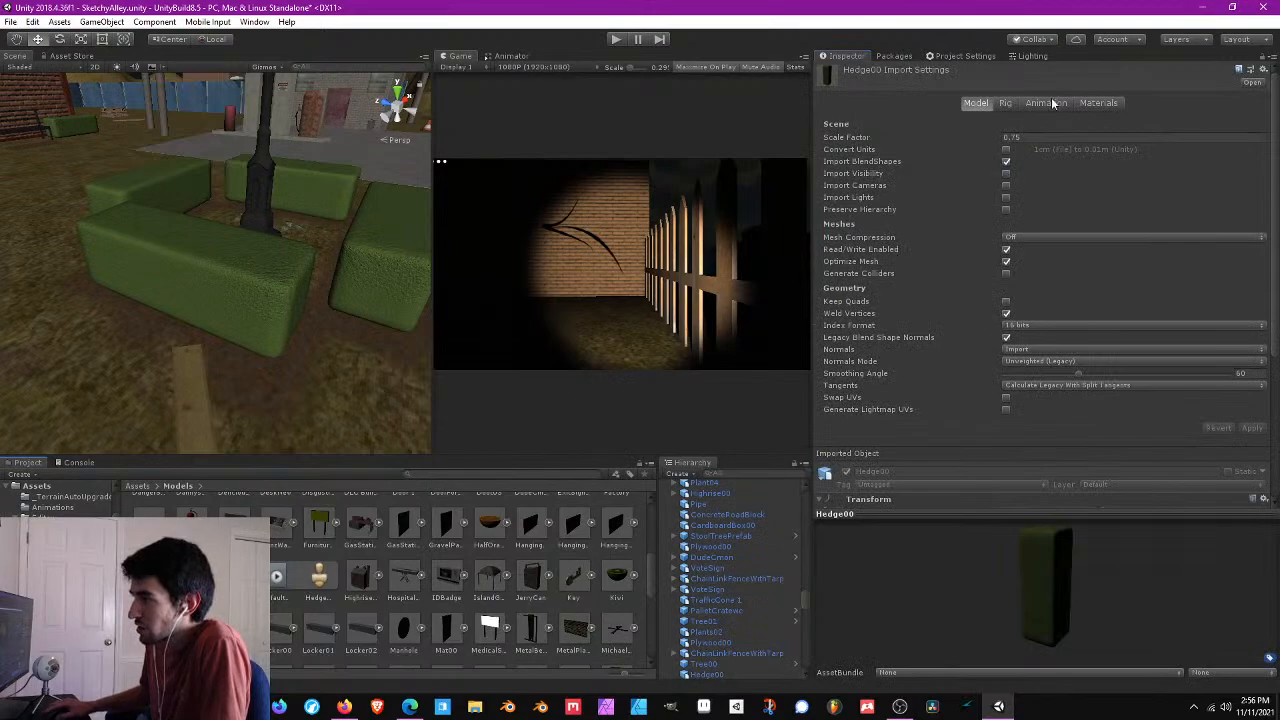
left_click(1008, 106)
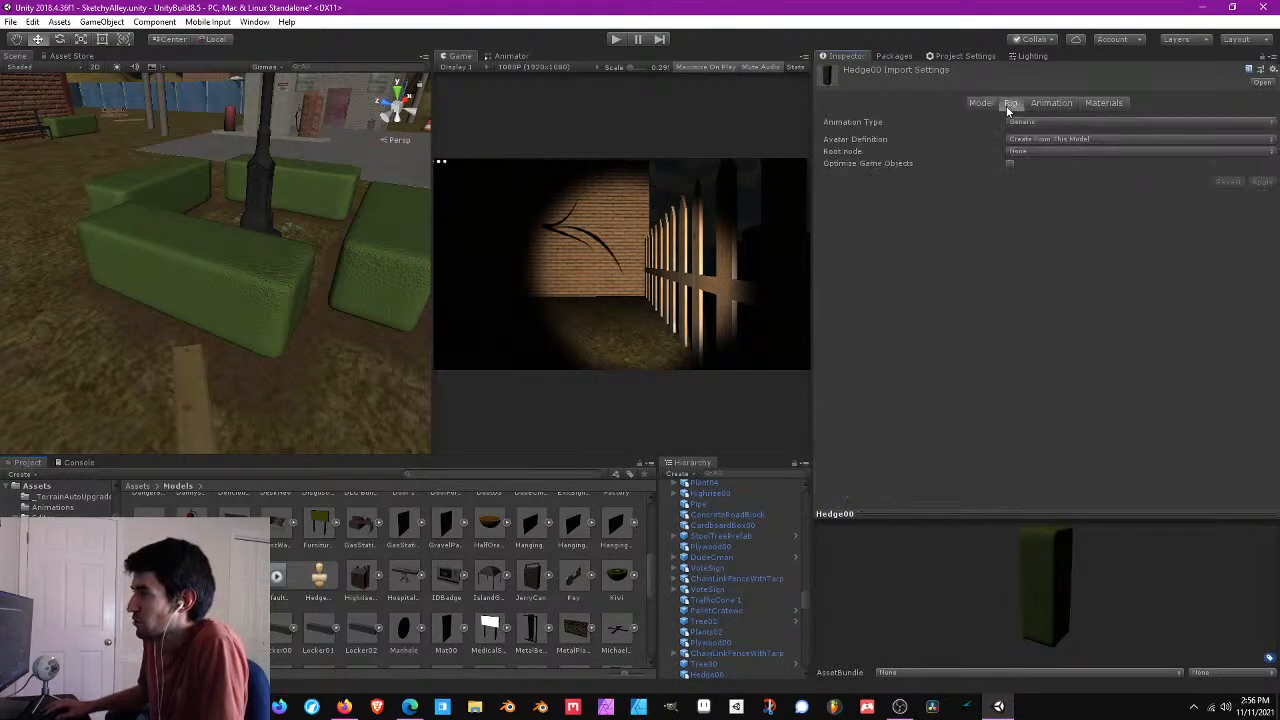
left_click(1040, 123)
left_click(1043, 137)
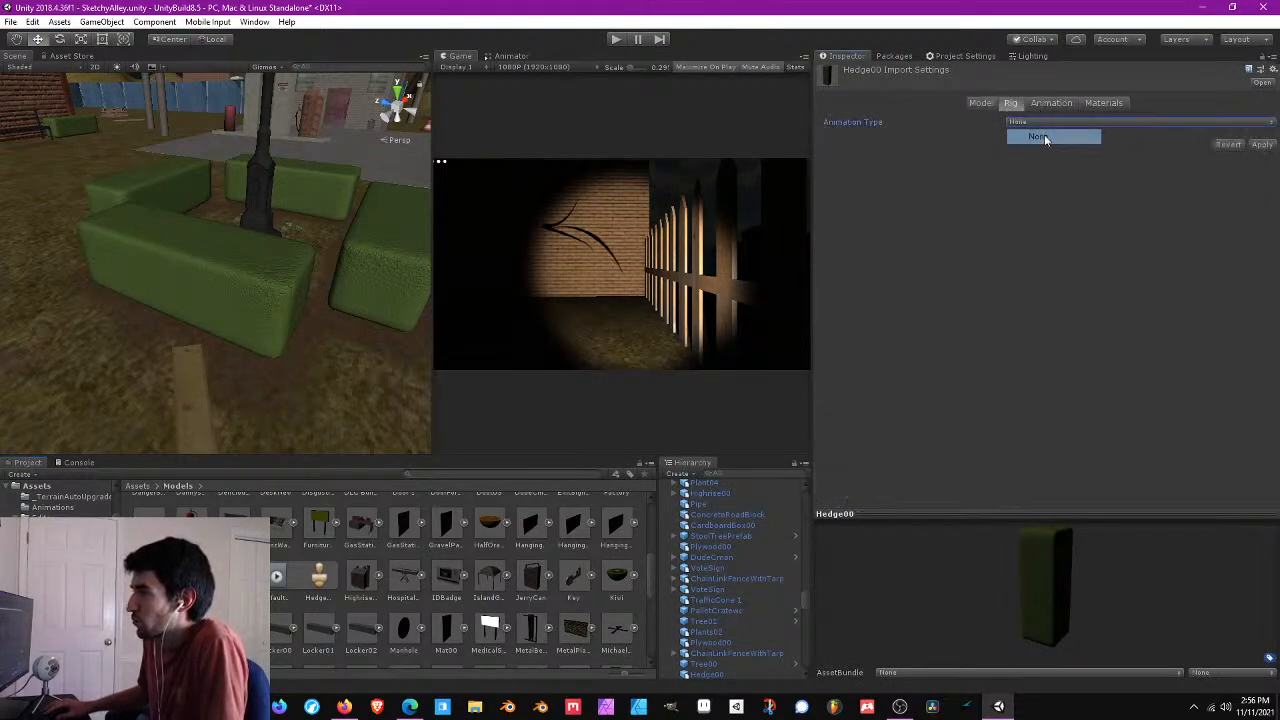
left_click(1262, 144)
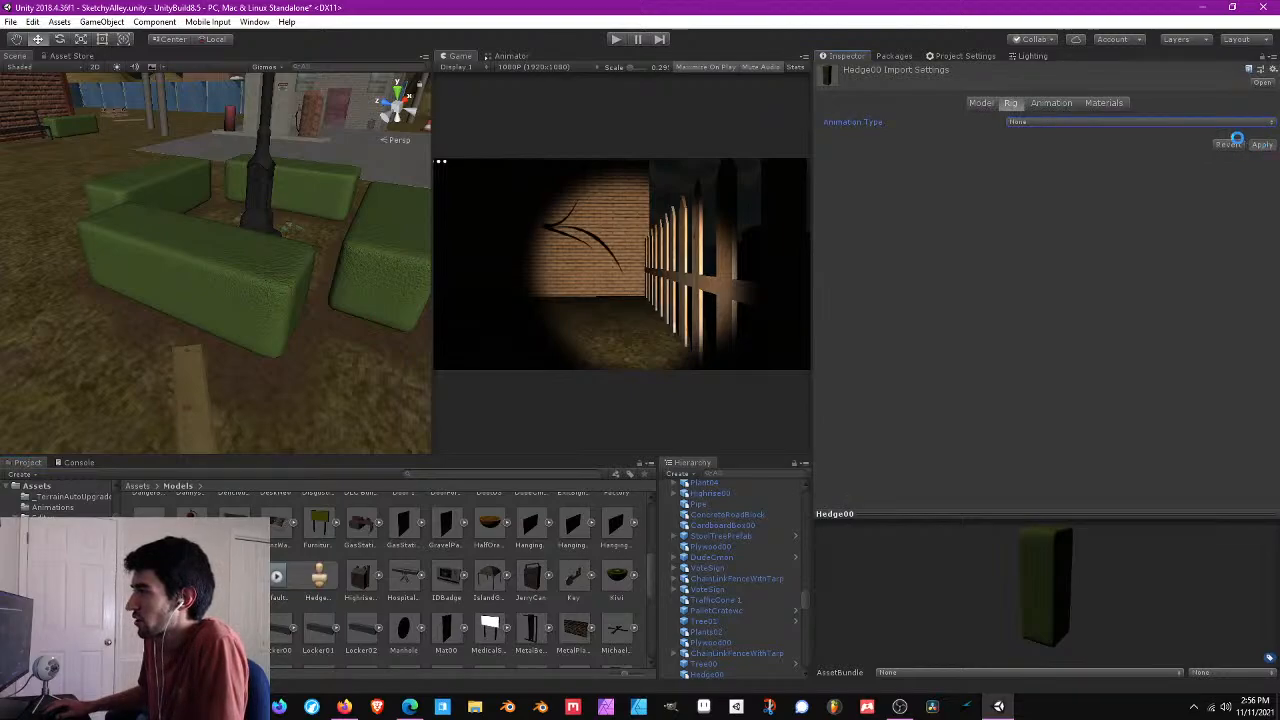
- Turn off Import Animation for the Hedge00 model, apply it, and check the model import settings
left_click(1066, 104)
left_click(1010, 134)
left_click(1261, 153)
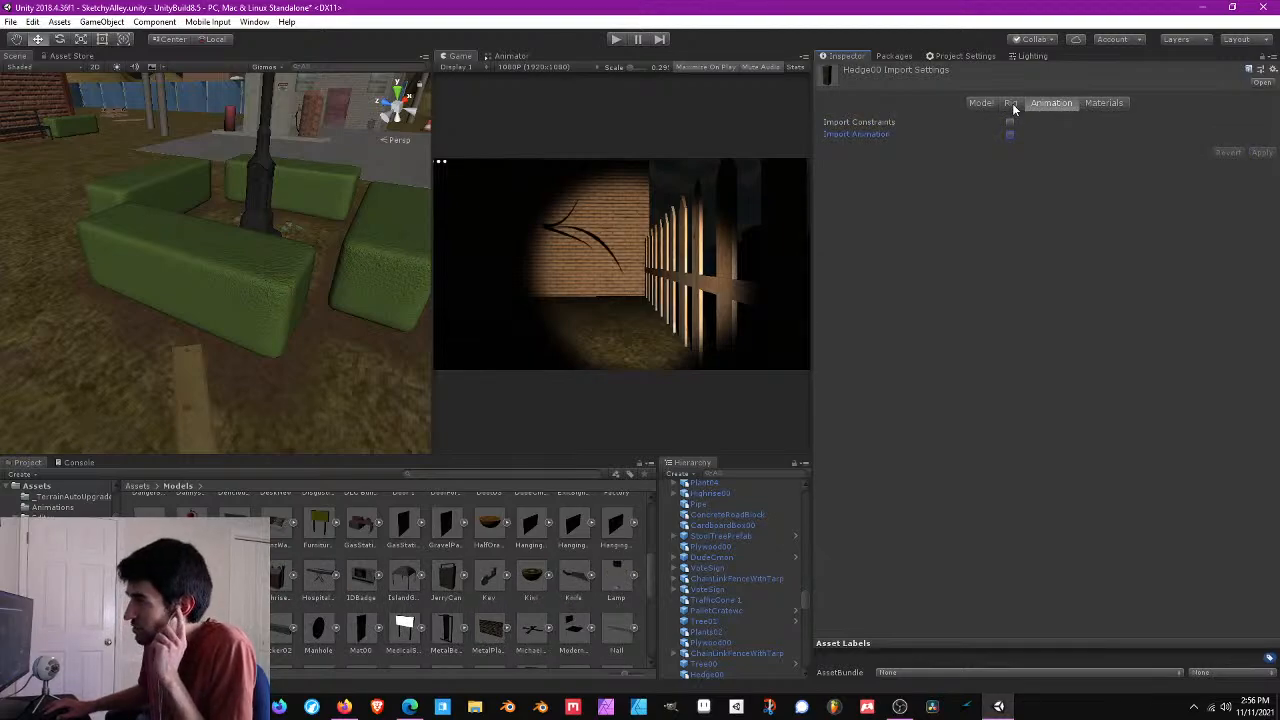
left_click(983, 106)
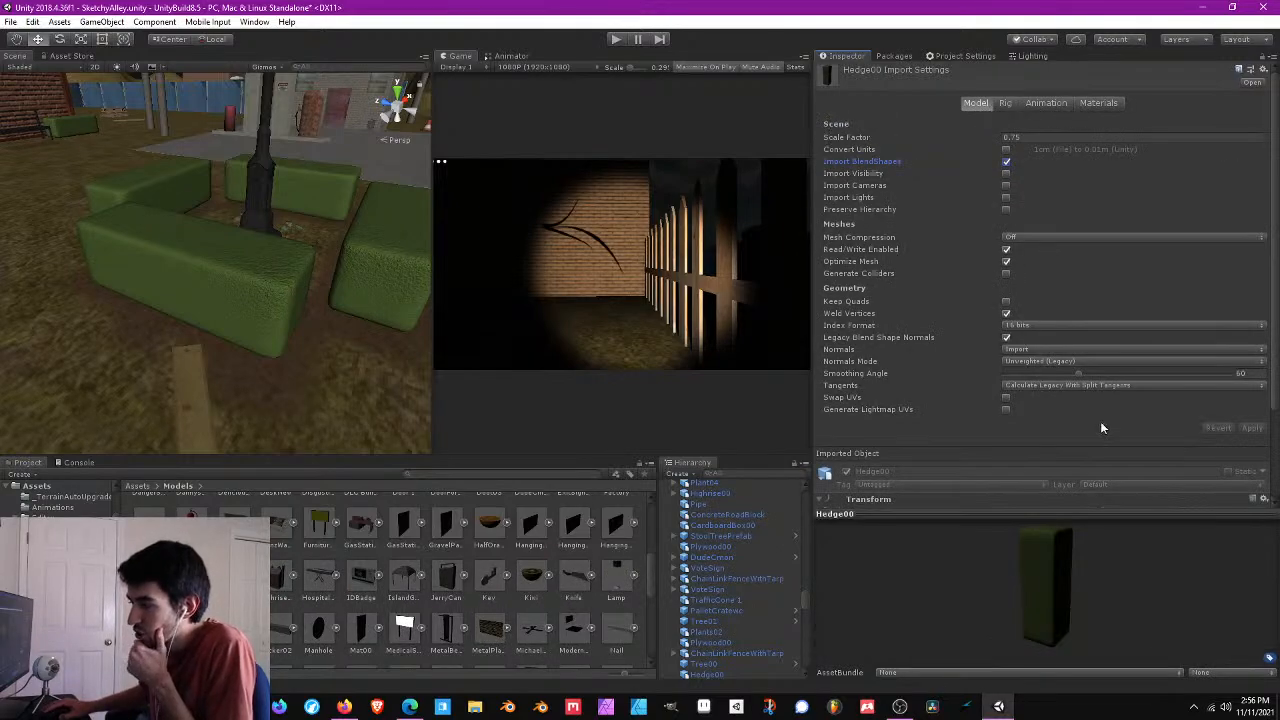
- Reselect the front hedge beside the clock and save the scene
left_click(288, 281)
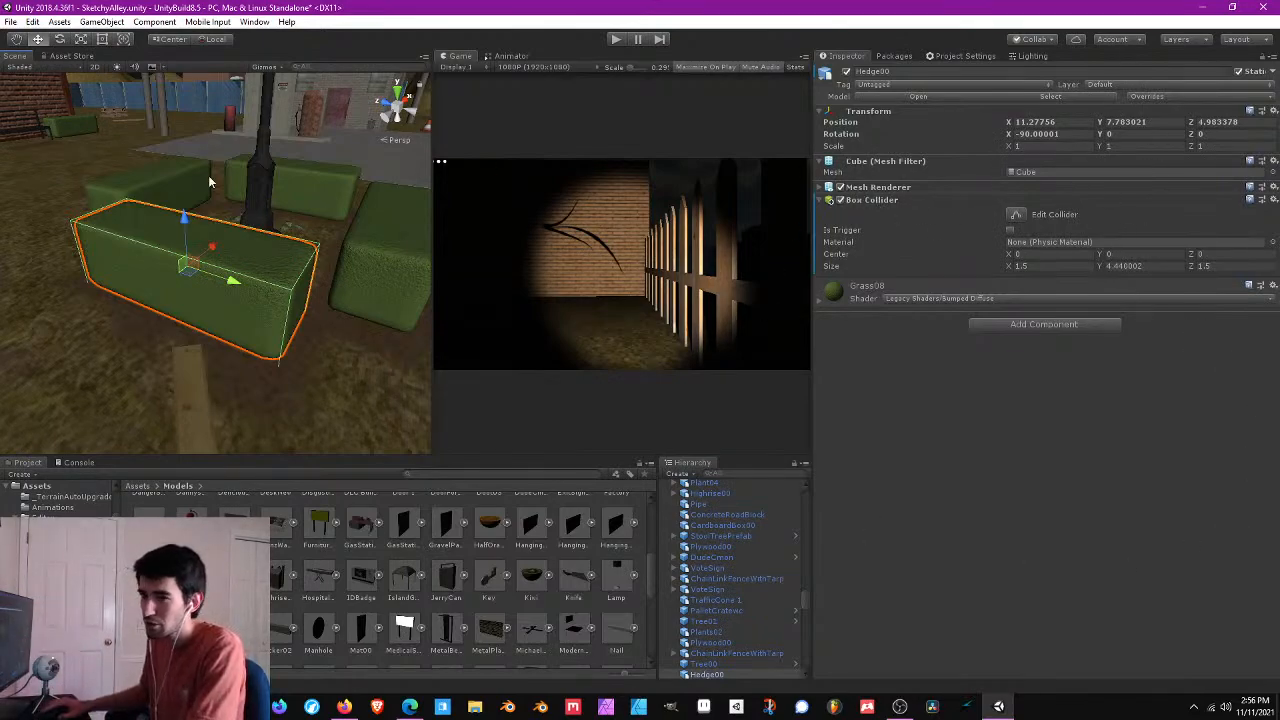
left_click(11, 22)
left_click(42, 86)
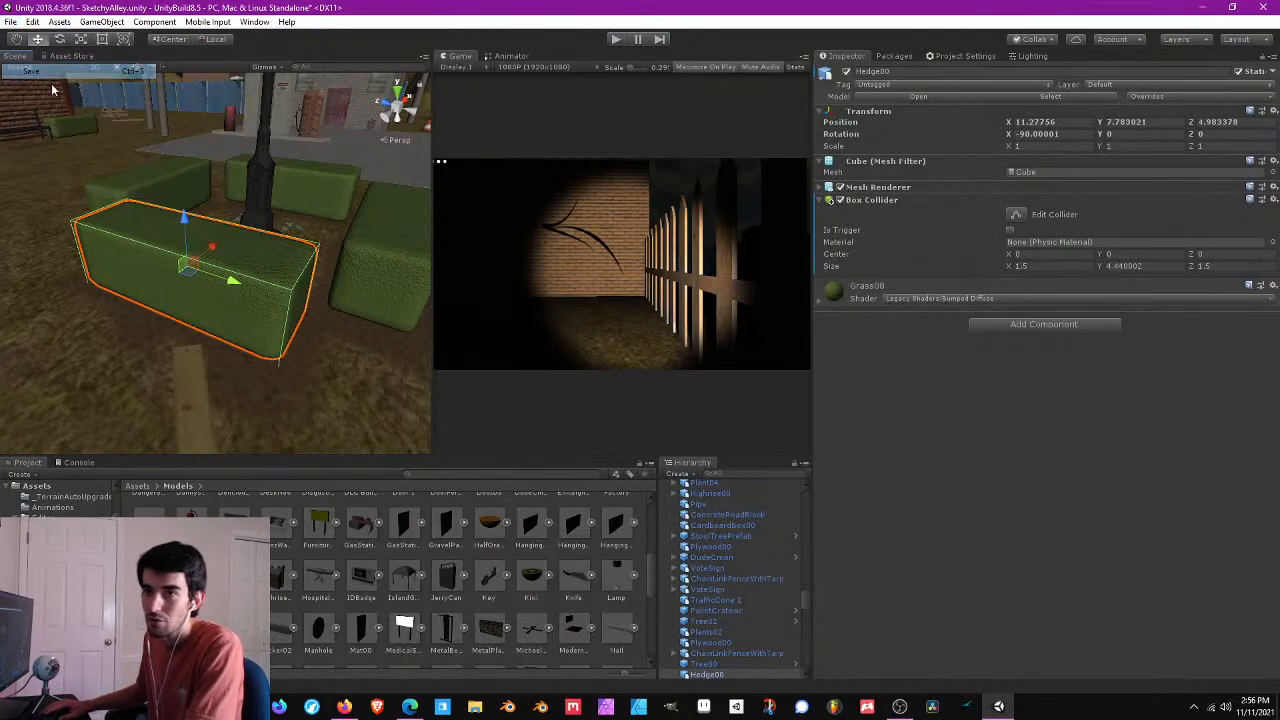
- Give the hedge's Grass08 base texture a standalone override with max size 128 and Point (no filter) filtering, and apply
left_click_drag(60, 120, 166, 150, "alt")
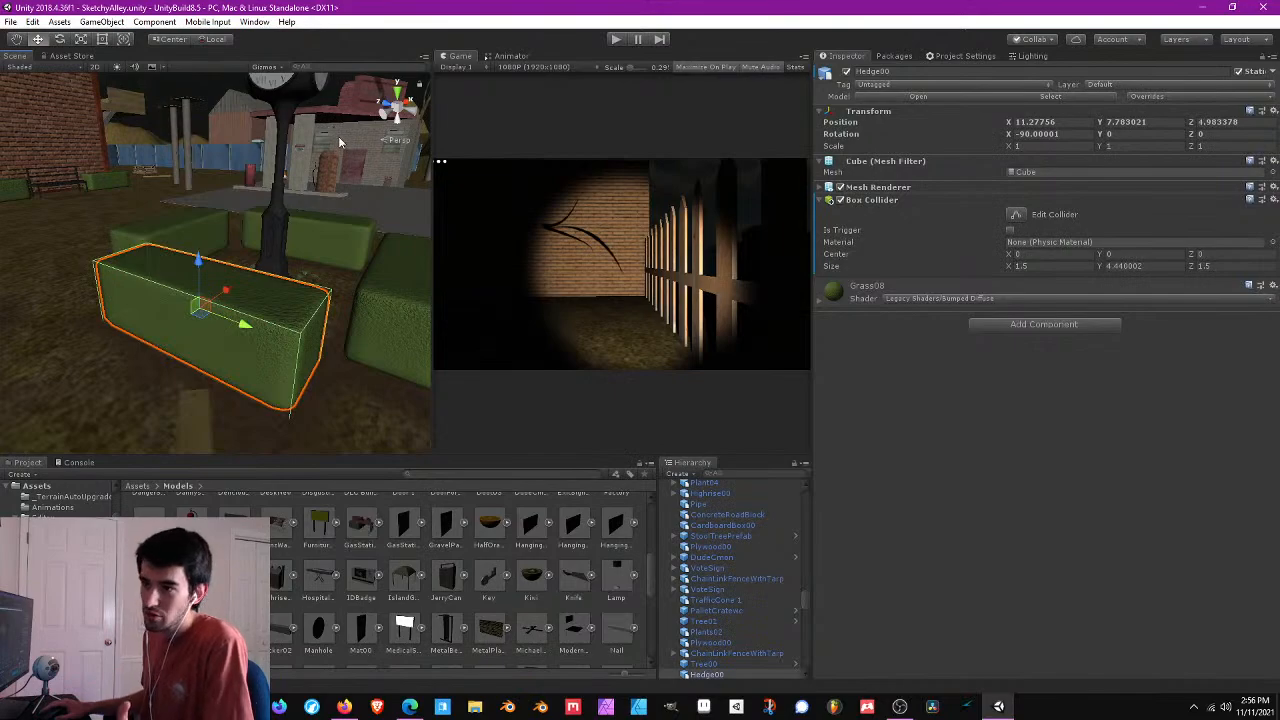
right_click_drag(324, 211, 247, 211)
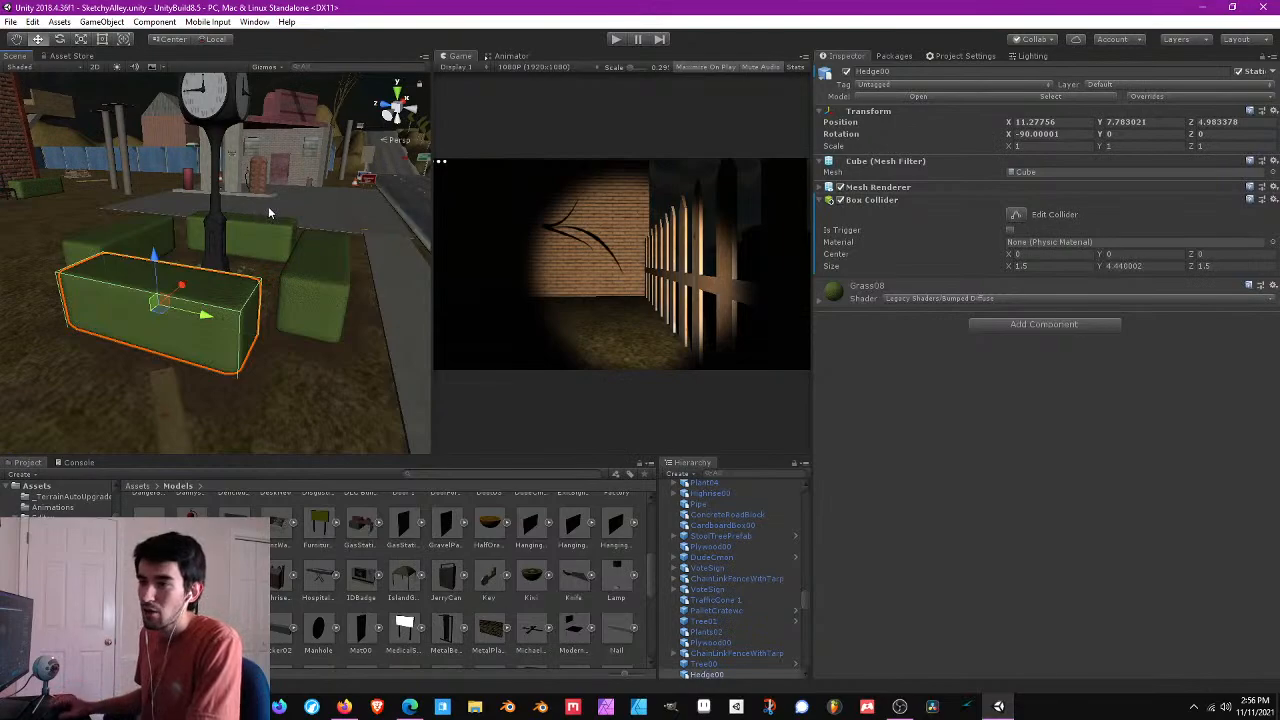
right_click_drag(268, 212, 178, 187)
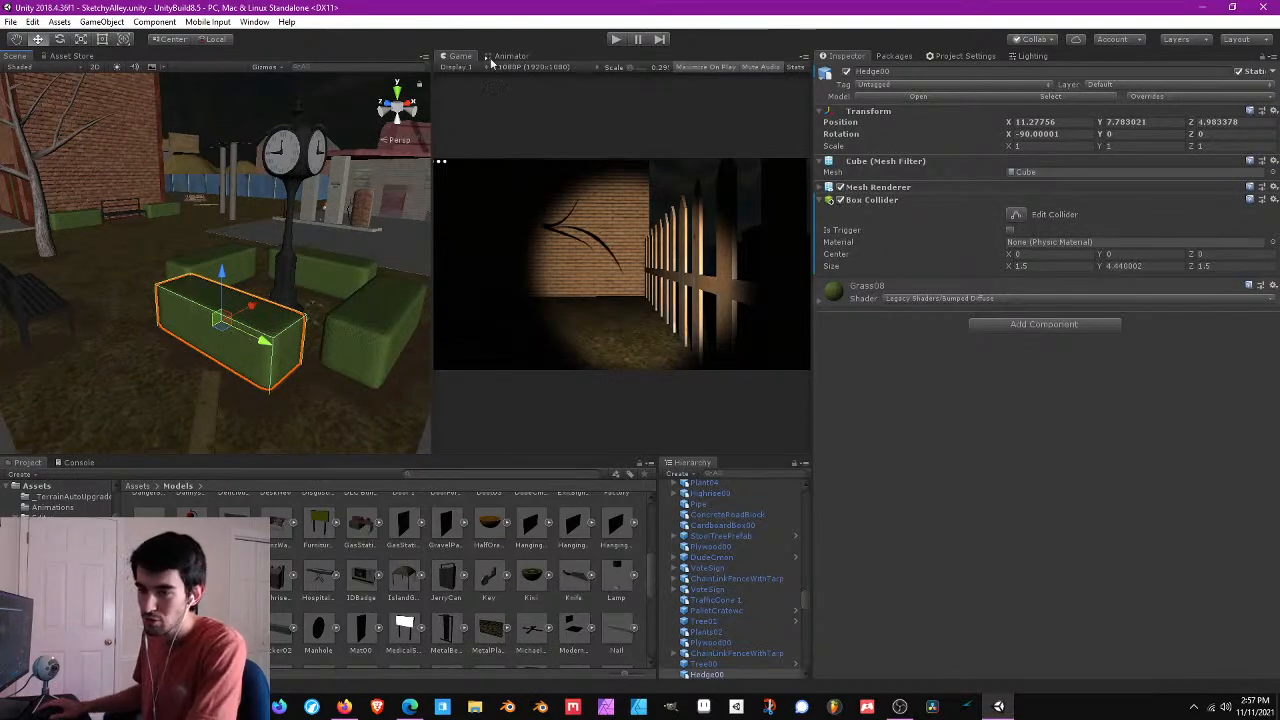
right_click_drag(288, 229, 292, 250)
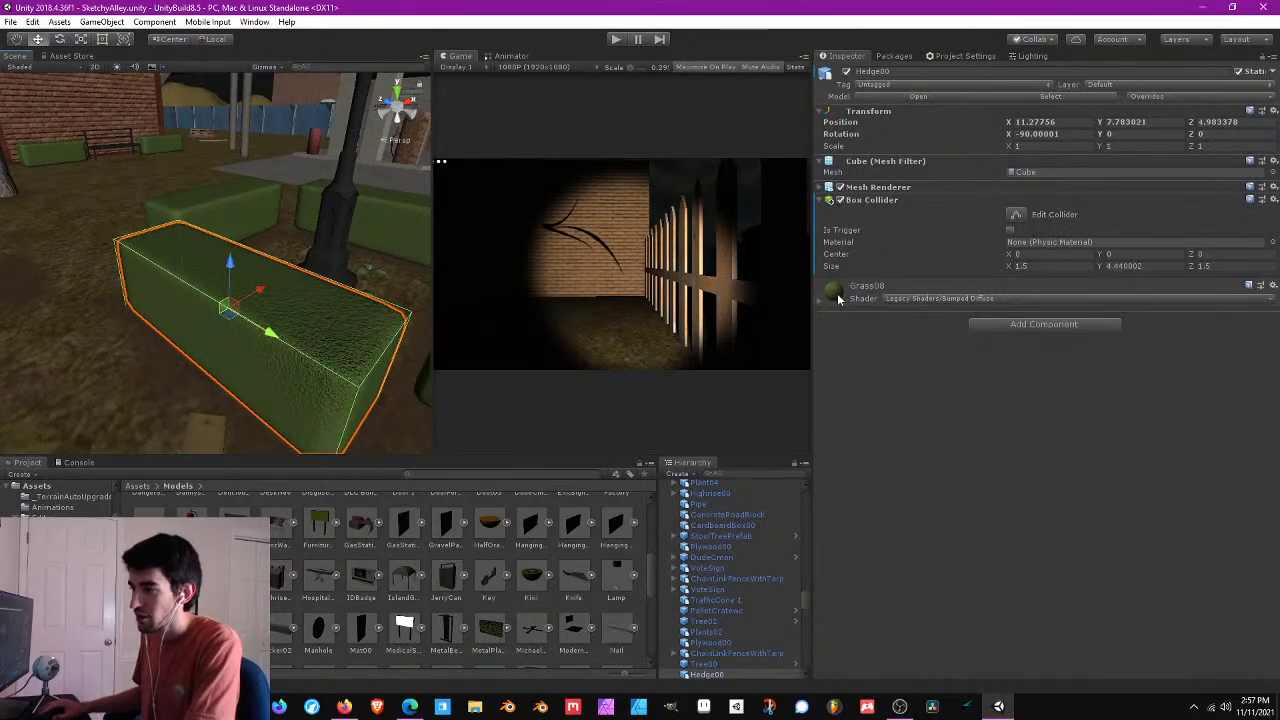
left_click(1254, 350)
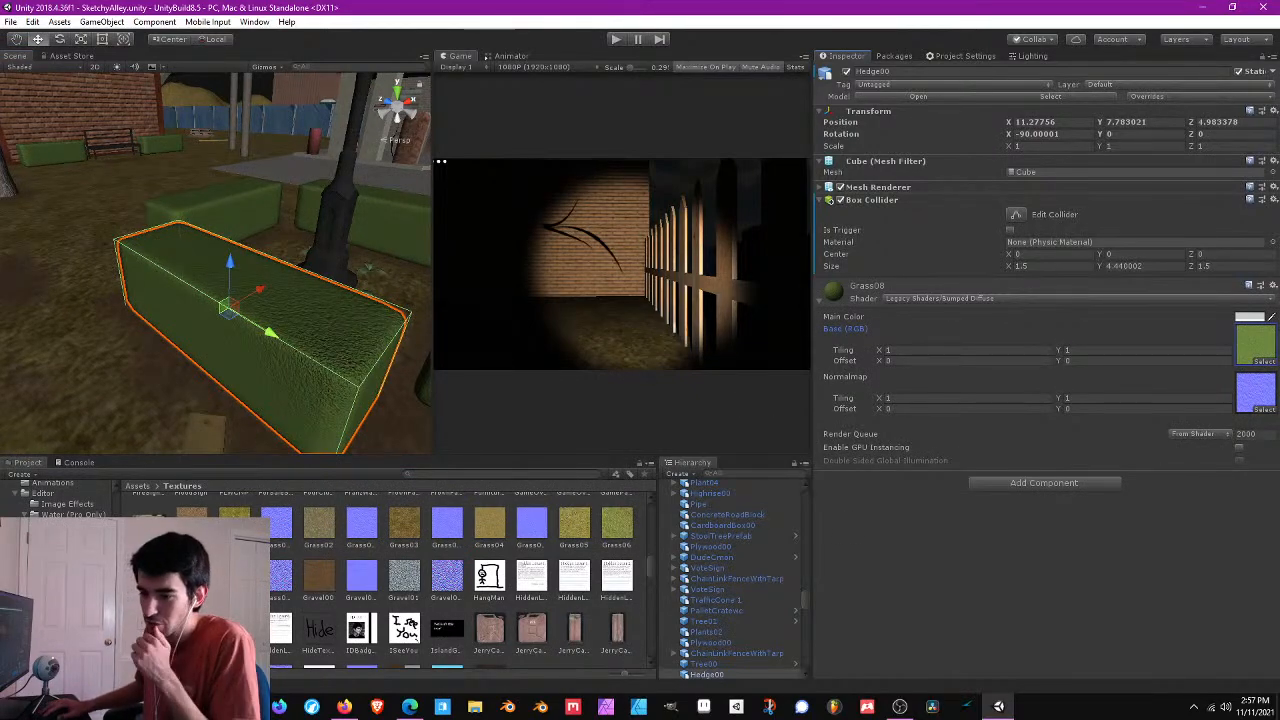
double_click(1256, 342)
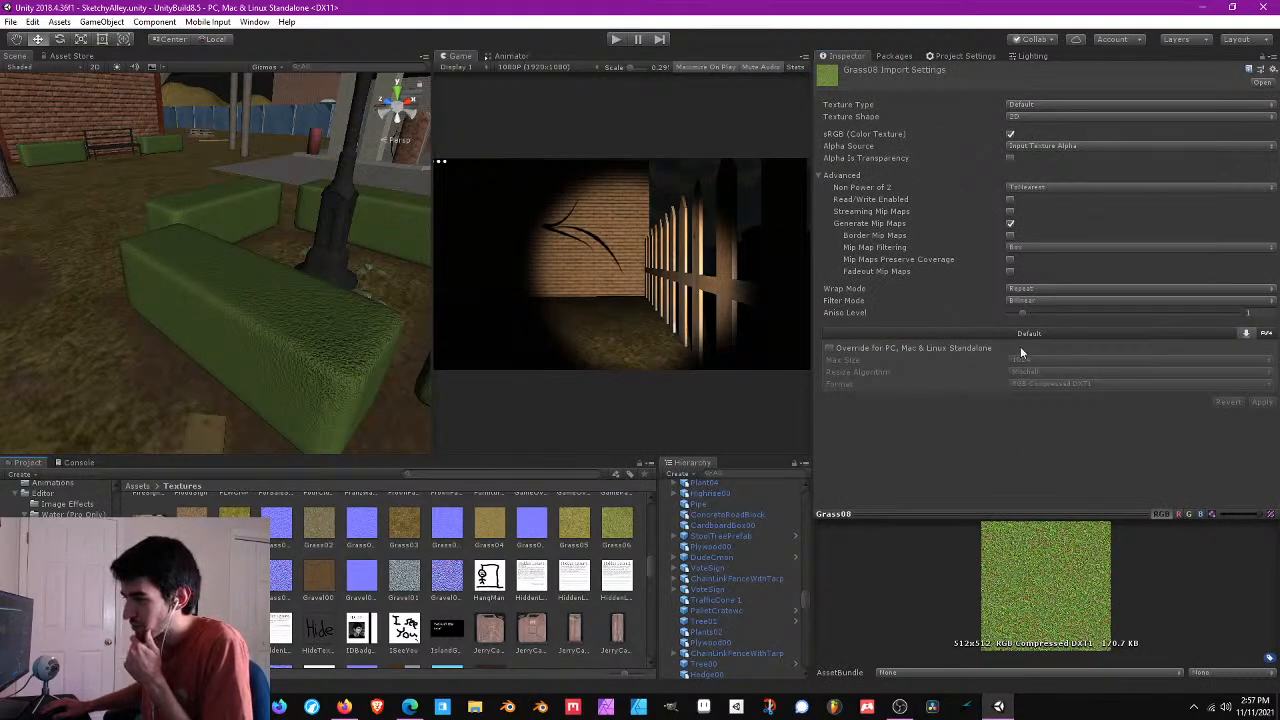
left_click(830, 348)
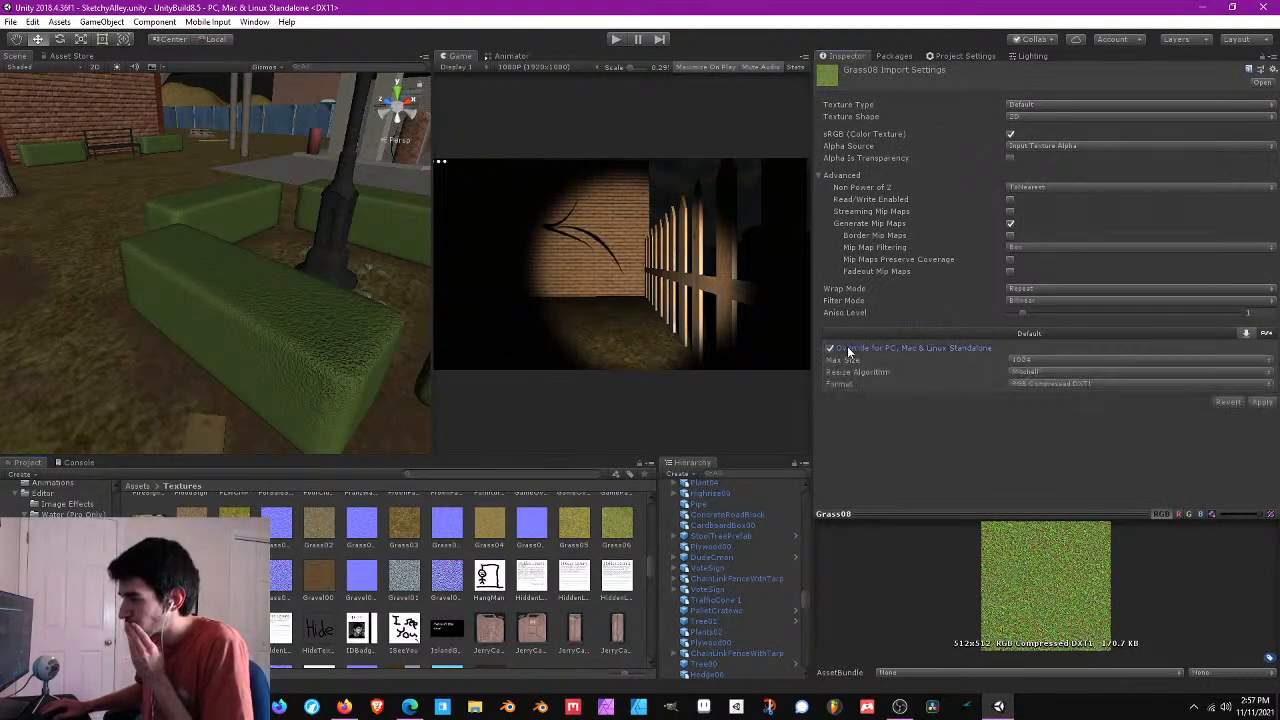
left_click(1040, 360)
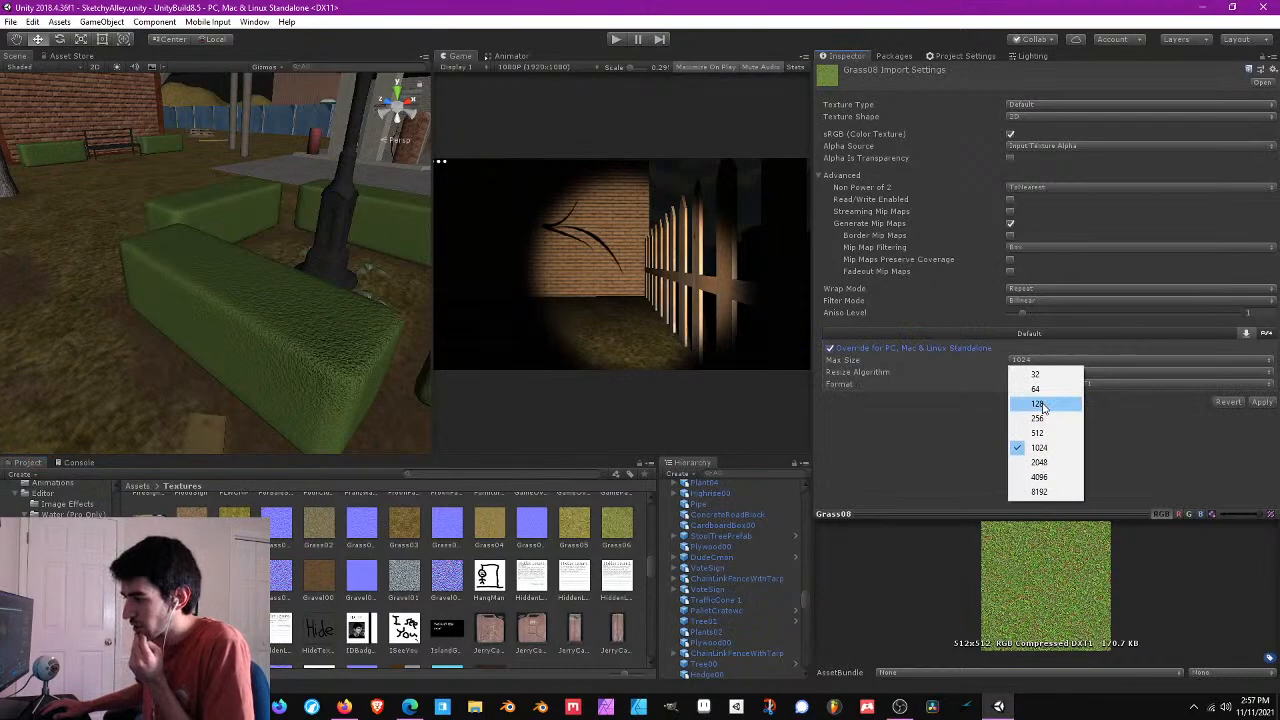
left_click(1040, 404)
left_click(1047, 301)
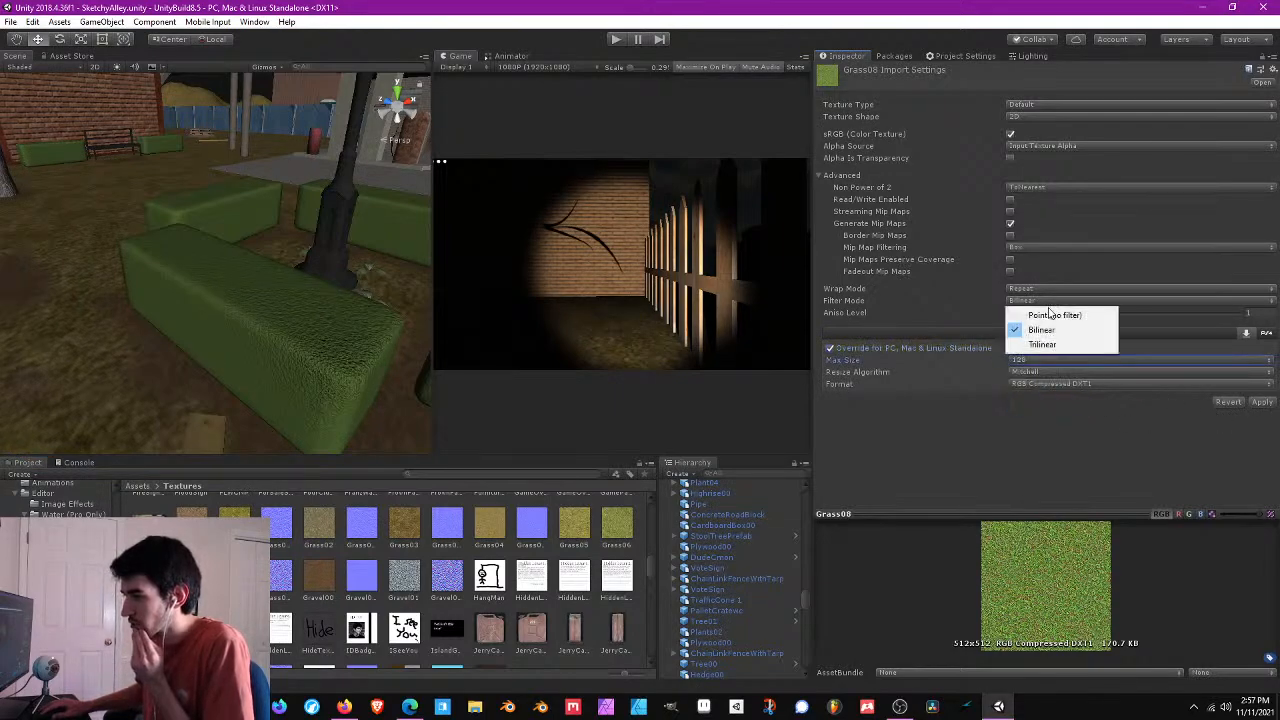
left_click(1046, 307)
left_click(1262, 402)
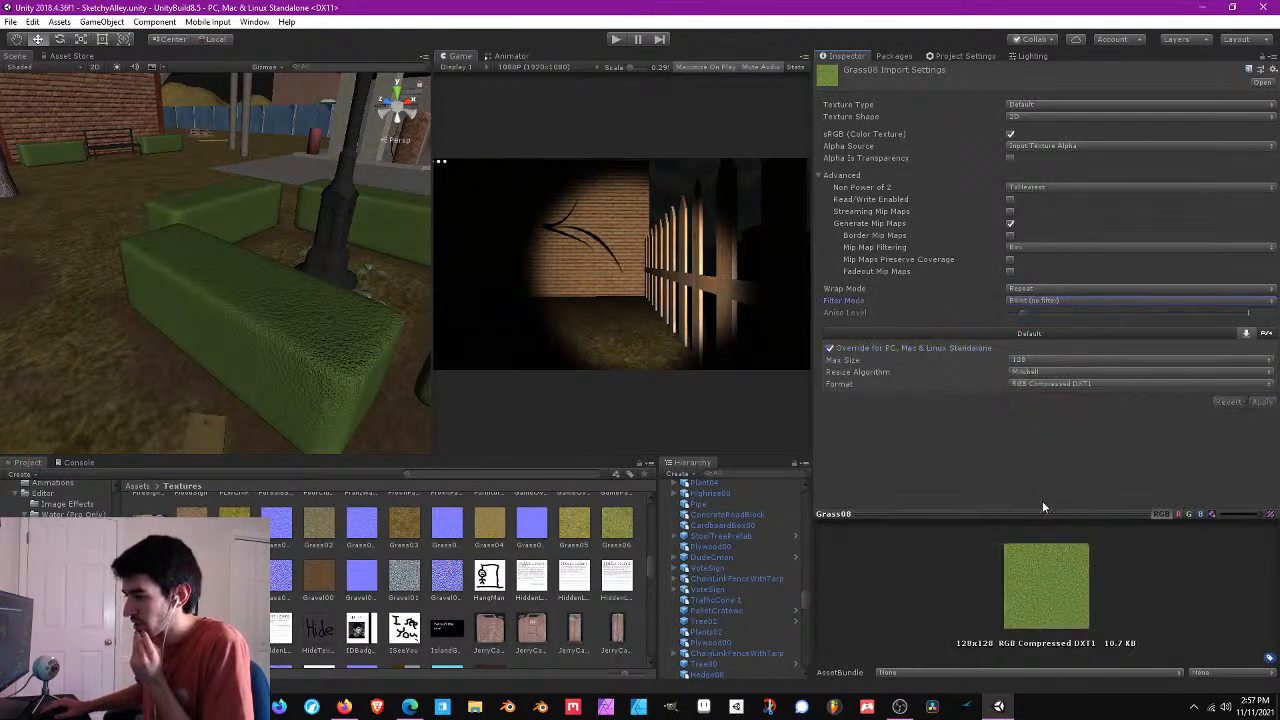
- Set the Grass08Bump normal map to Point (no filter) with a standalone max size override of 128, and apply
right_click_drag(252, 299, 298, 230)
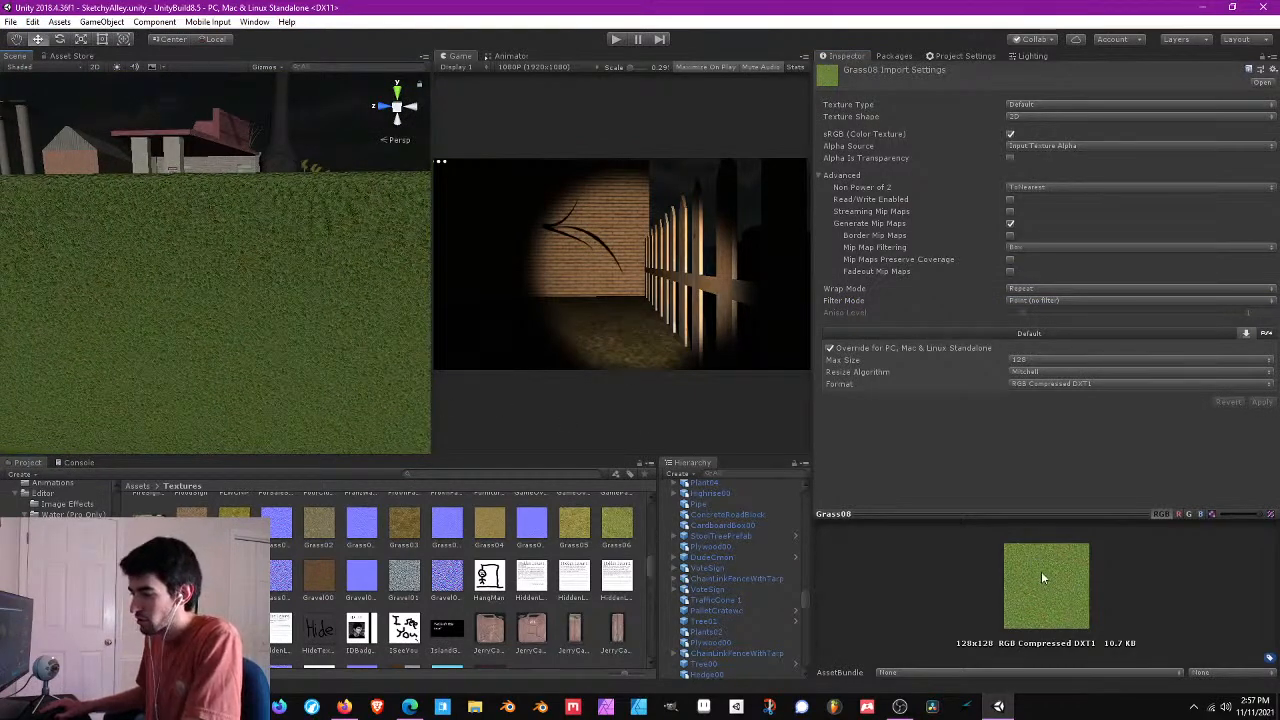
left_click(284, 580)
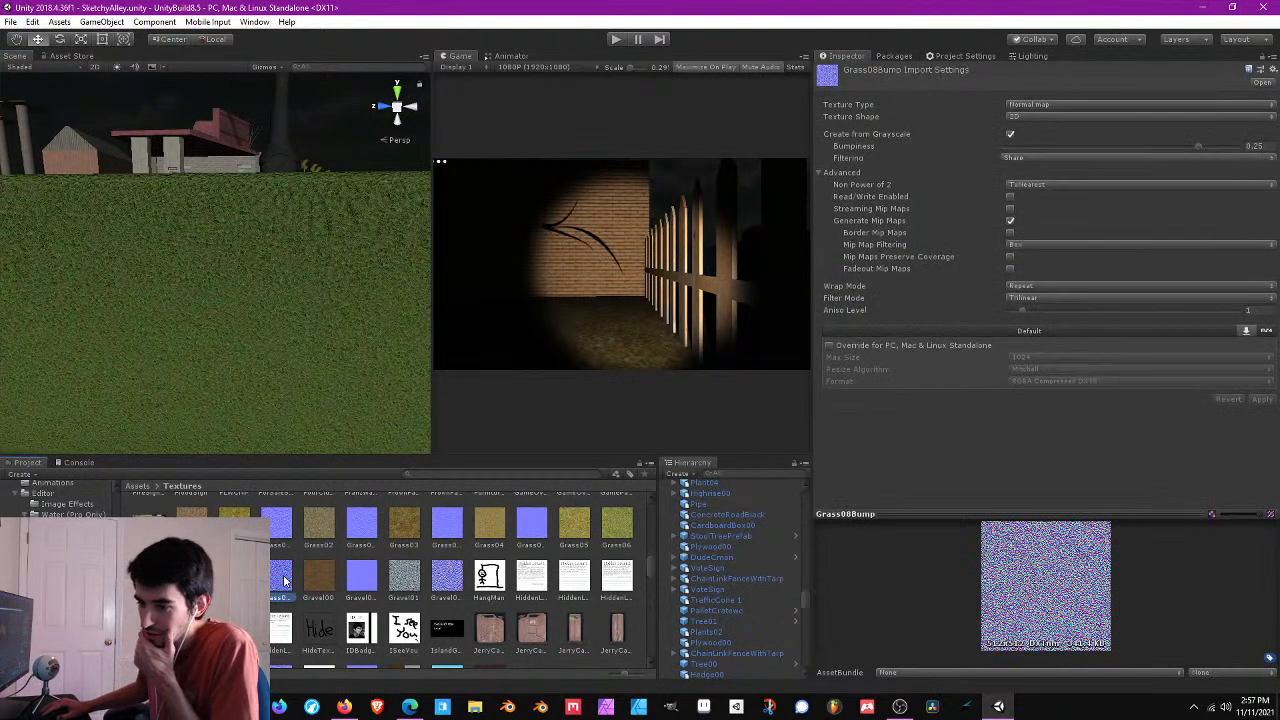
left_click(1016, 302)
left_click(1018, 312)
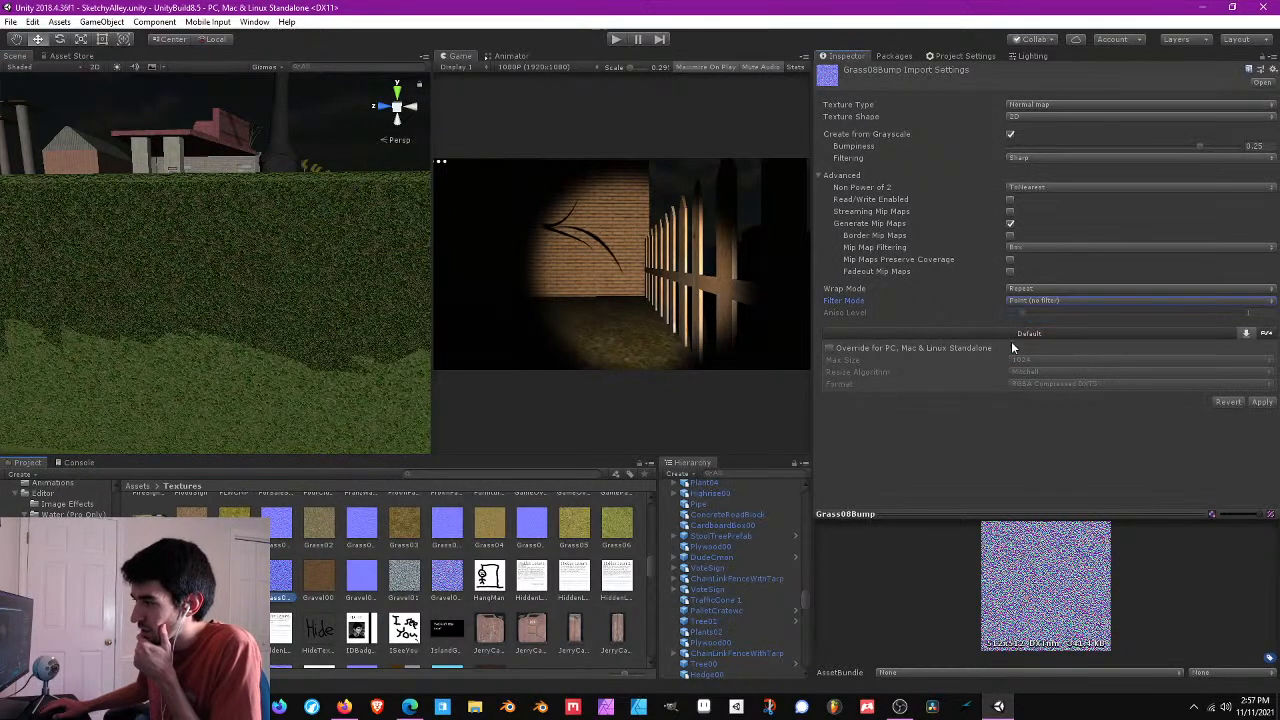
left_click(829, 348)
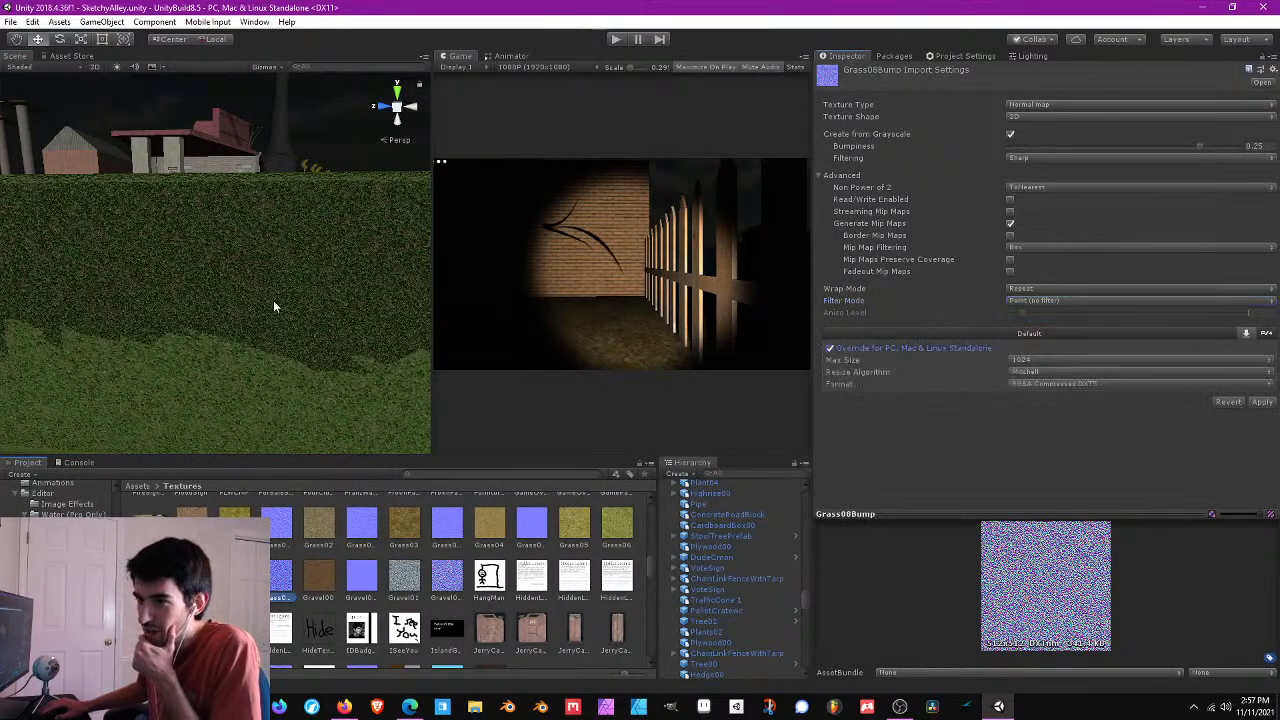
left_click_drag(223, 251, 171, 306, "alt")
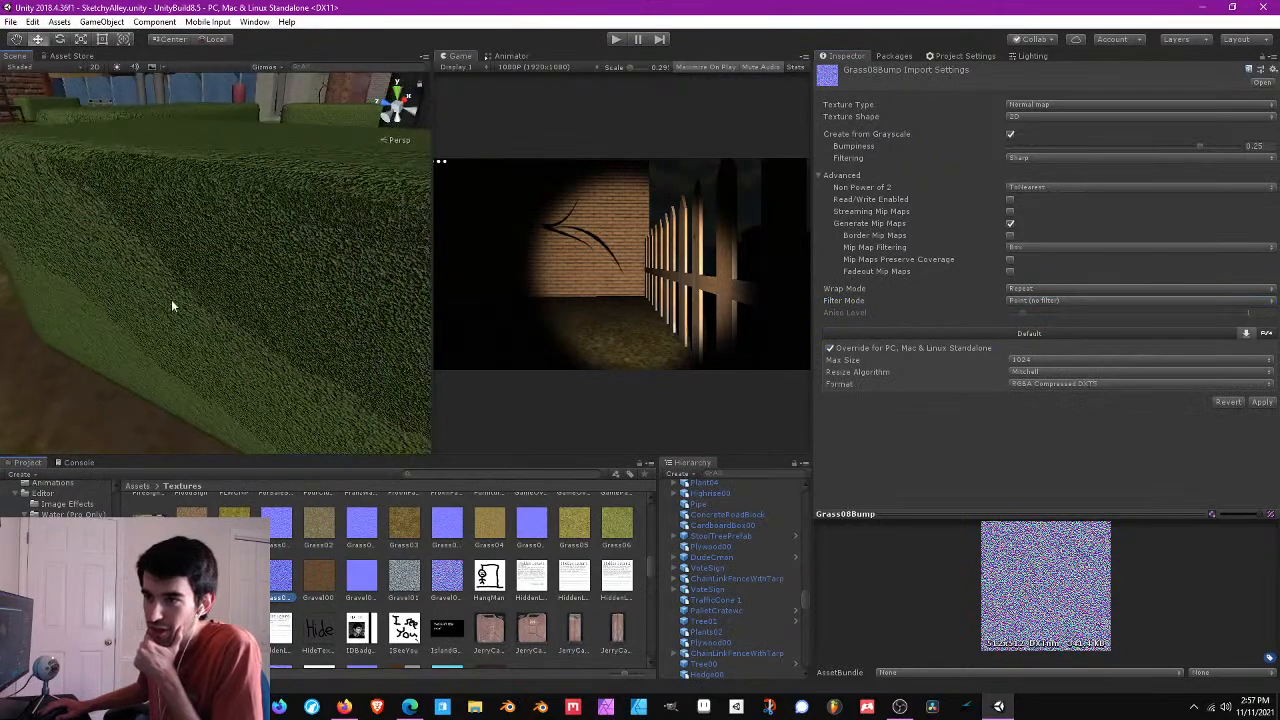
left_click(1060, 360)
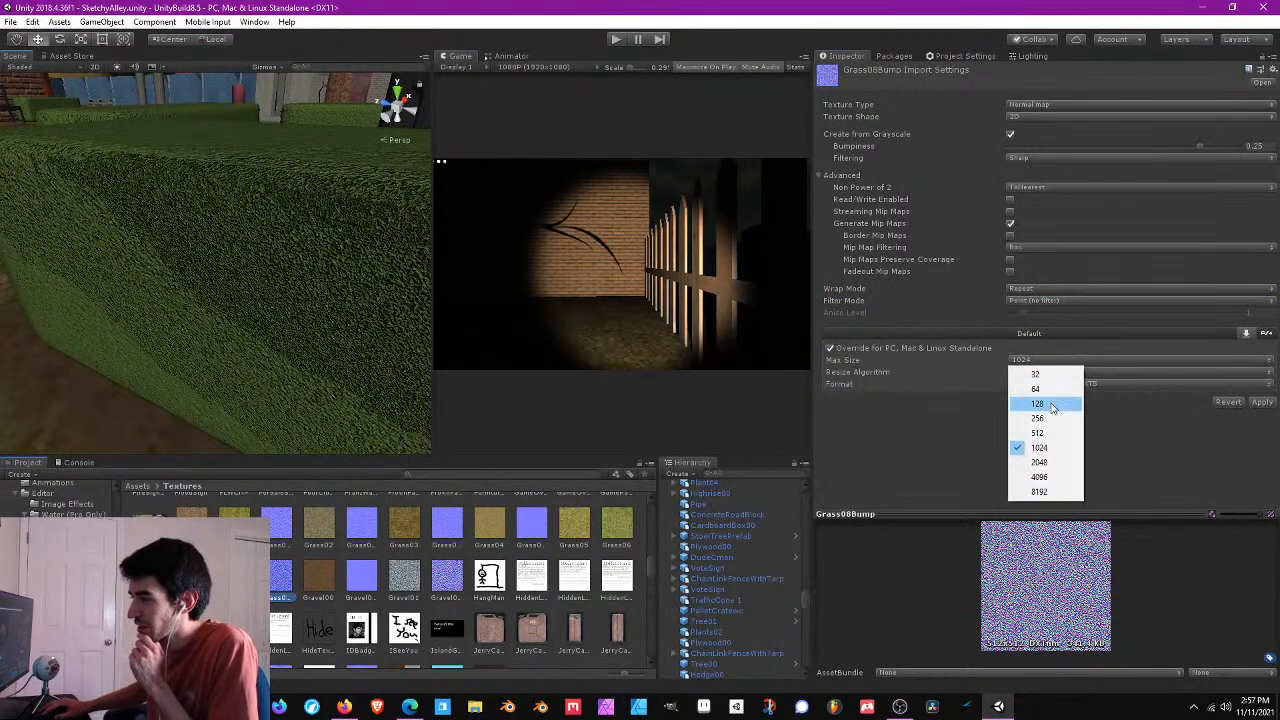
left_click(1034, 406)
left_click(1263, 402)
- Set the Grass08Bump normal map's grayscale filtering to Smooth and its bumpiness to 0.1, and apply
scroll(297, 236, "up", 5)
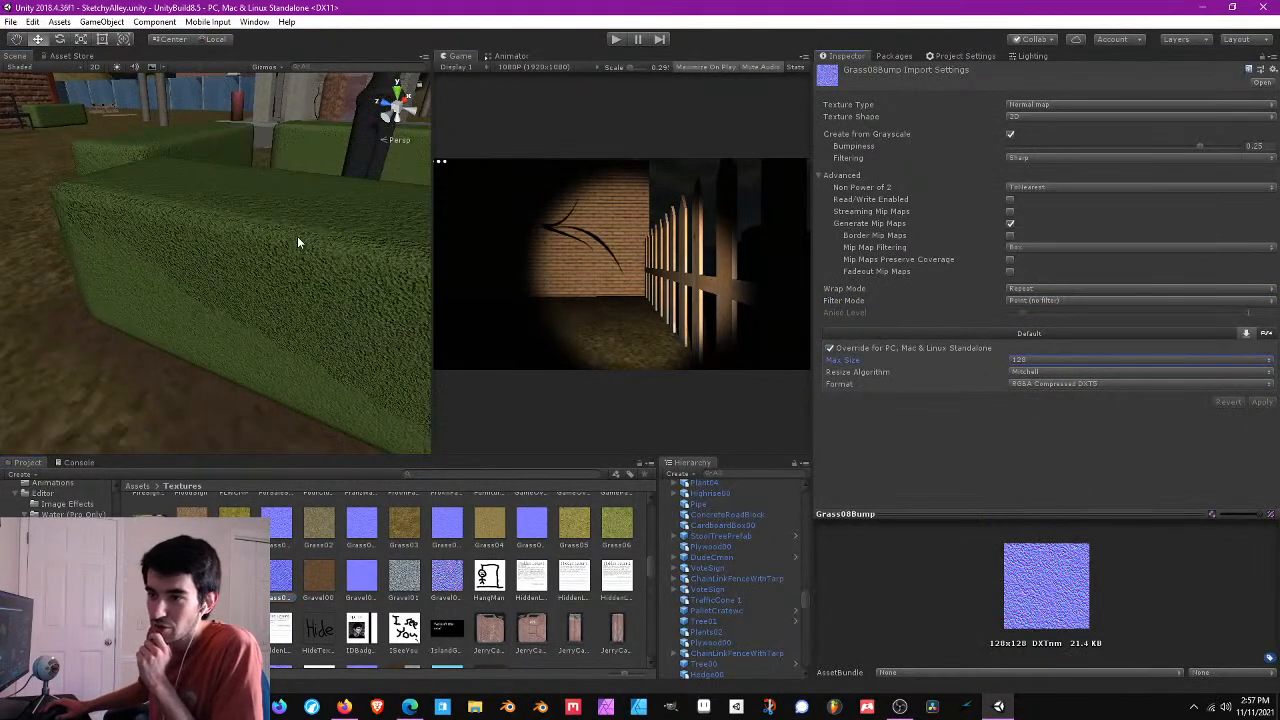
scroll(282, 229, "up", 2)
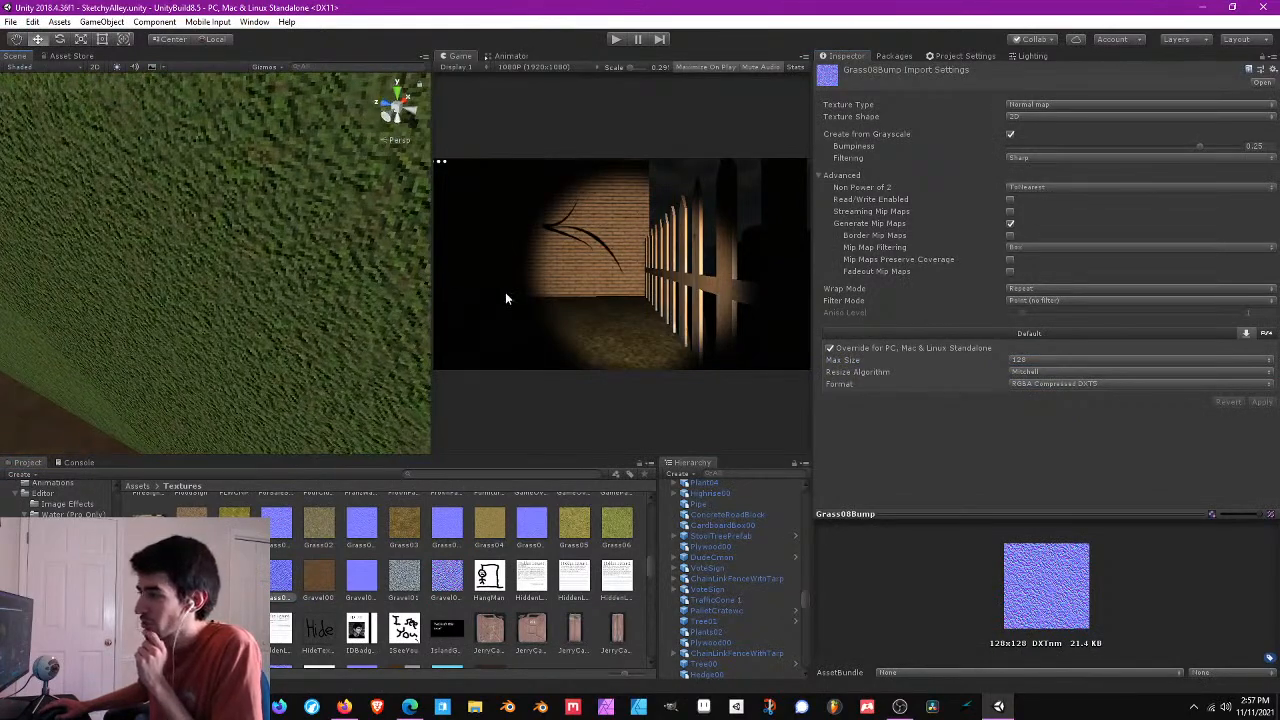
scroll(296, 259, "down", 8)
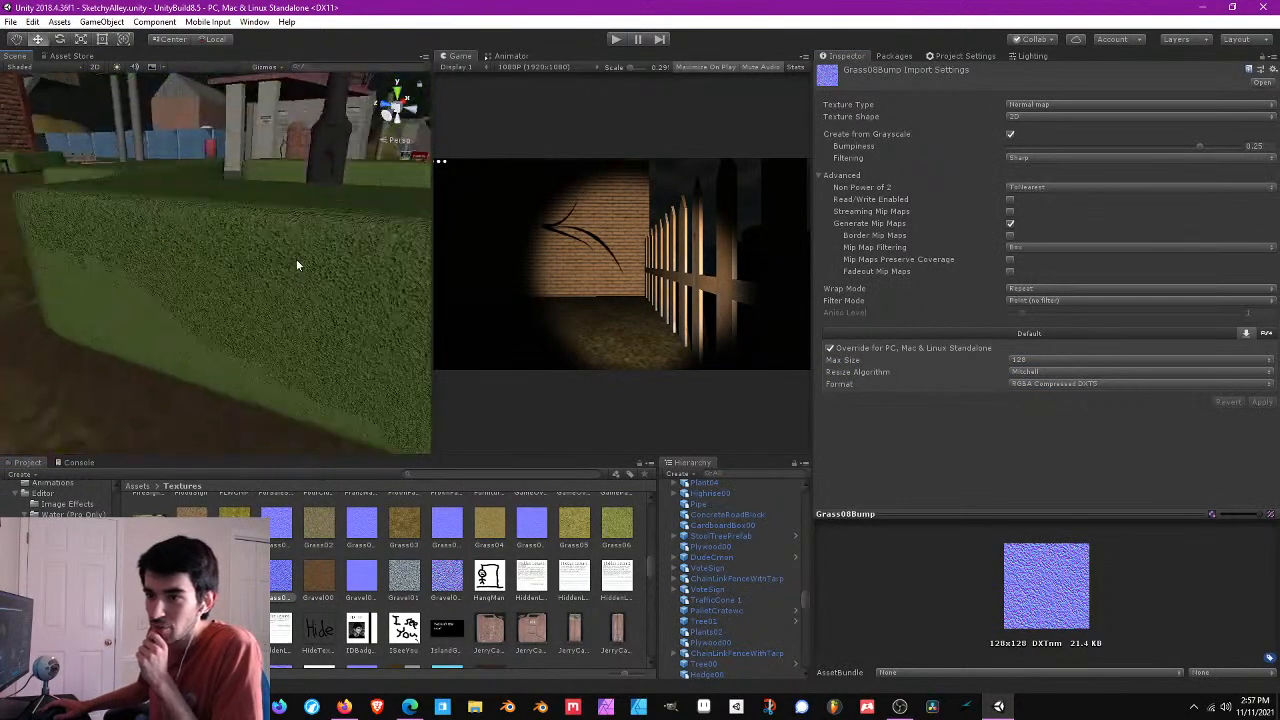
scroll(298, 284, "up", 5)
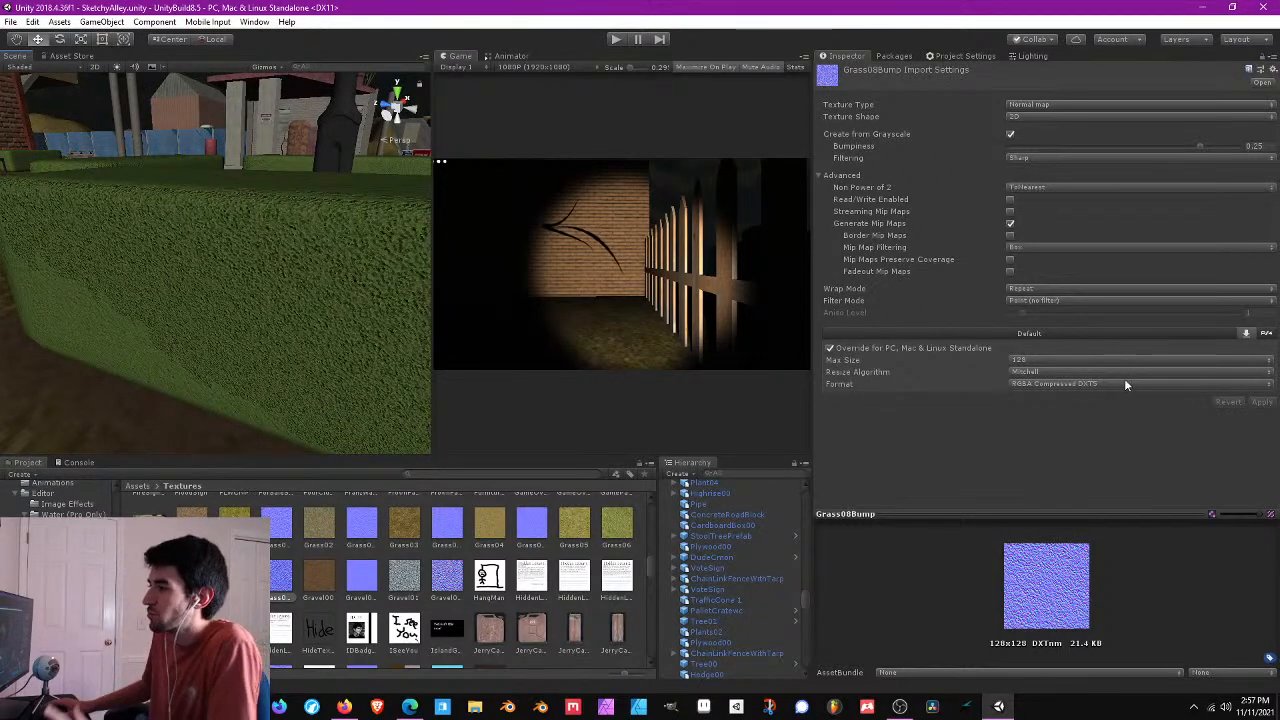
left_click(1062, 158)
left_click(1030, 184)
left_click_drag(1200, 146, 1180, 147)
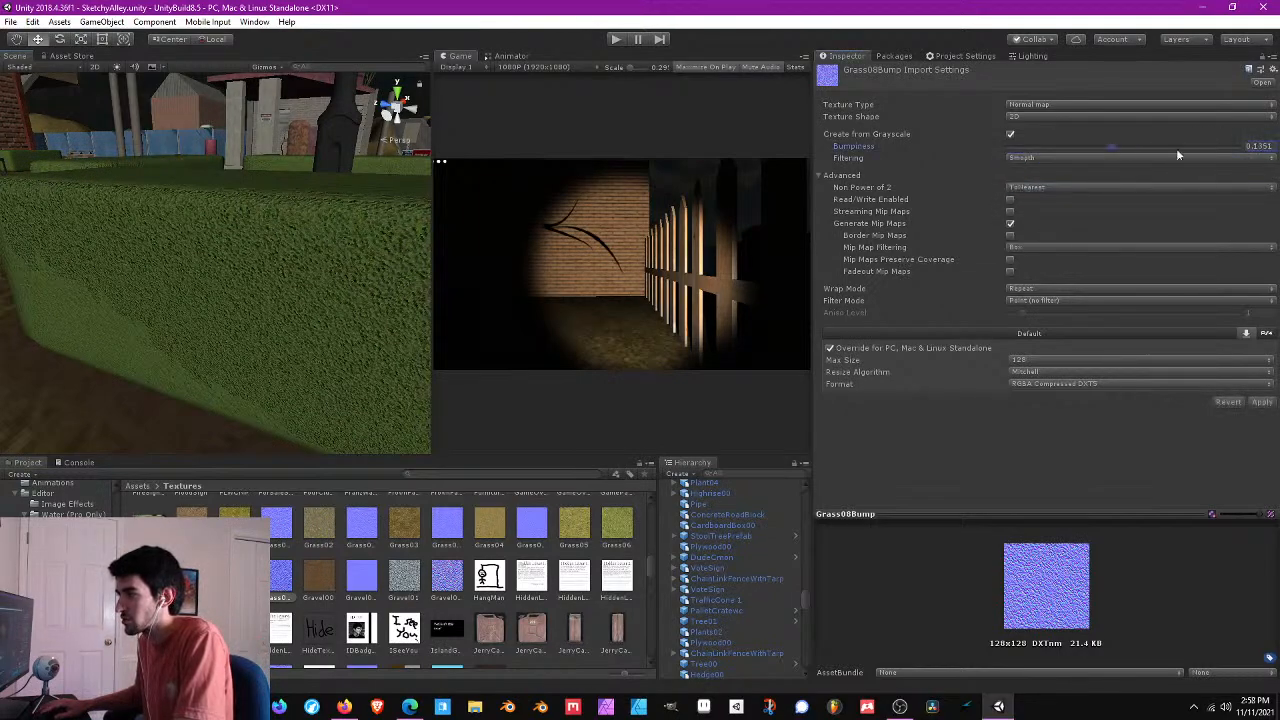
left_click(1257, 146)
type("0.1")
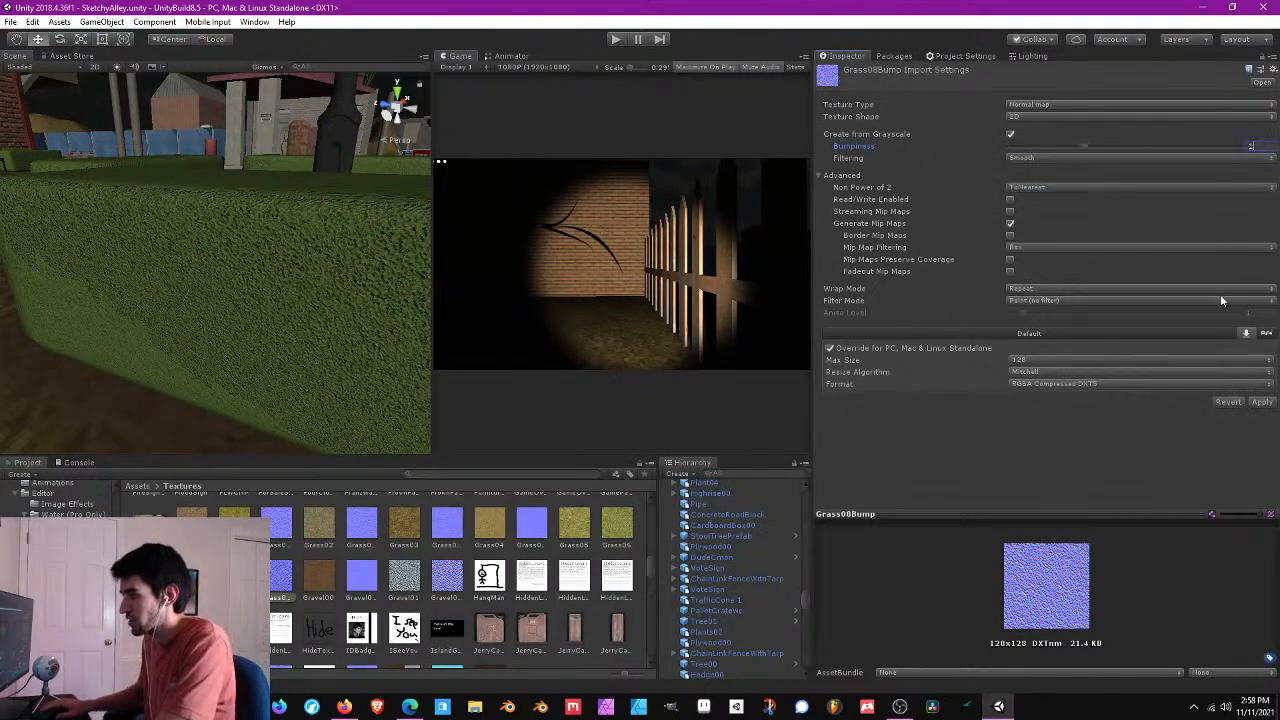
left_click(1262, 401)
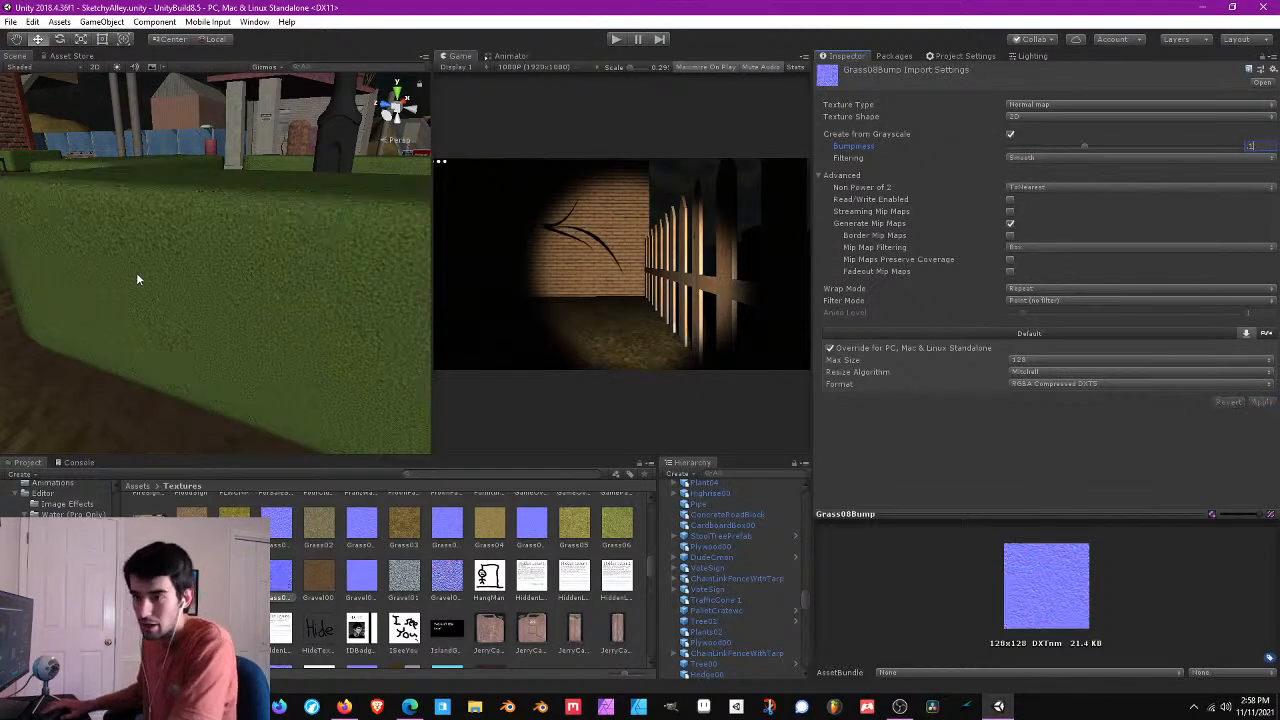
- View the hedges from the other side of the clock and save the scene
right_click_drag(136, 272, 180, 130)
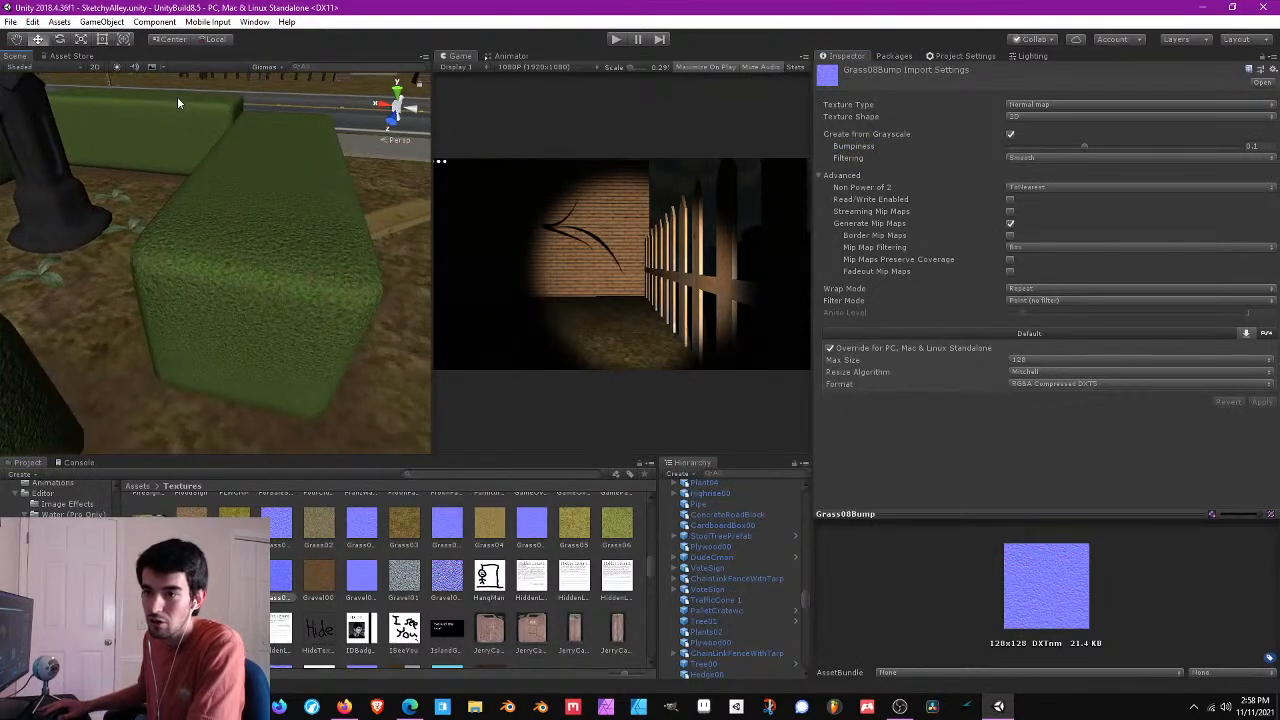
left_click(10, 21)
left_click(40, 73)
- Examine the texture and bump detail on the hedge's top and end up close
right_click_drag(277, 149, 255, 229)
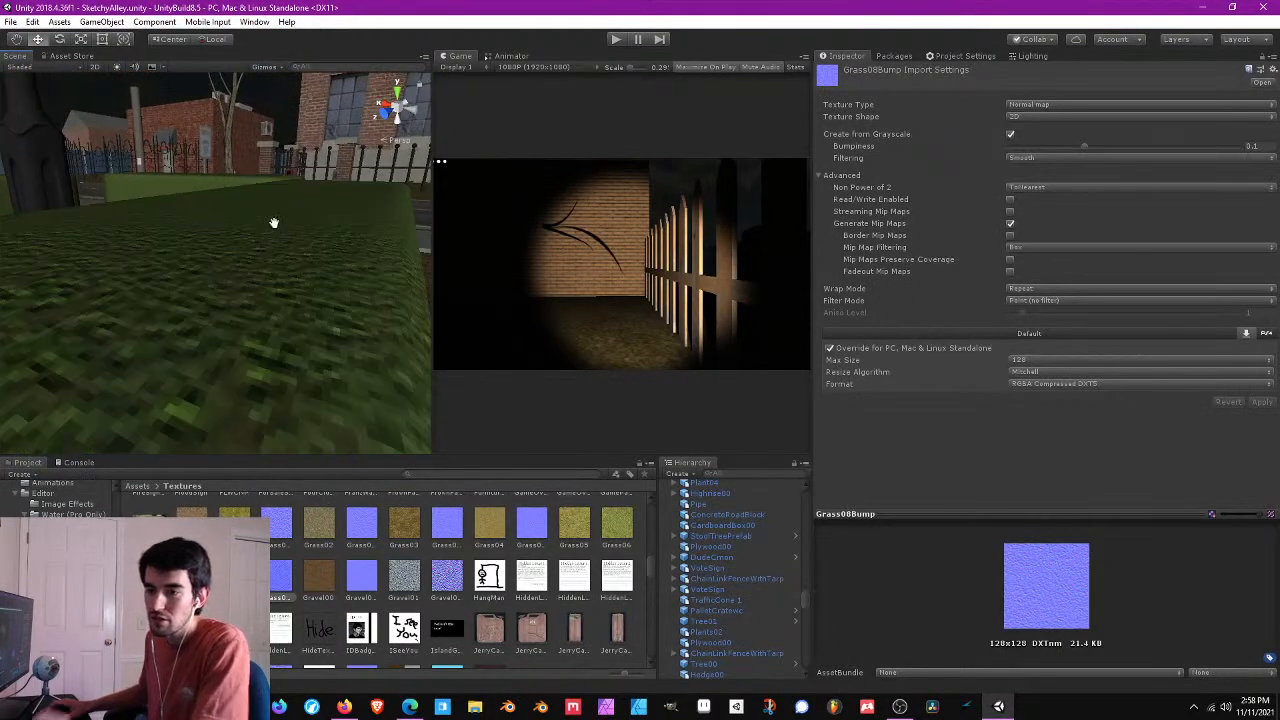
middle_click_drag(274, 222, 311, 237)
left_click_drag(288, 261, 277, 257, "alt")
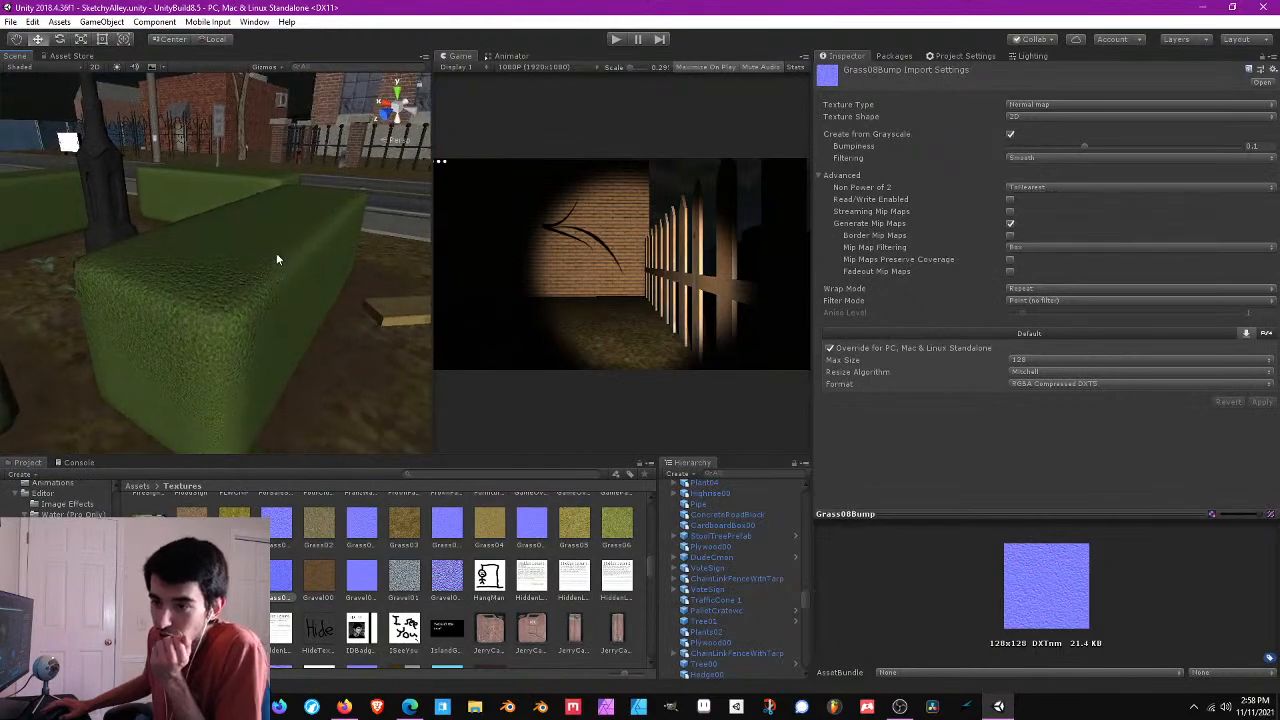
- Inspect the Hedge00 surface from several angles, selected and deselected, and view the hedges around the clock from farther back
left_click(277, 257)
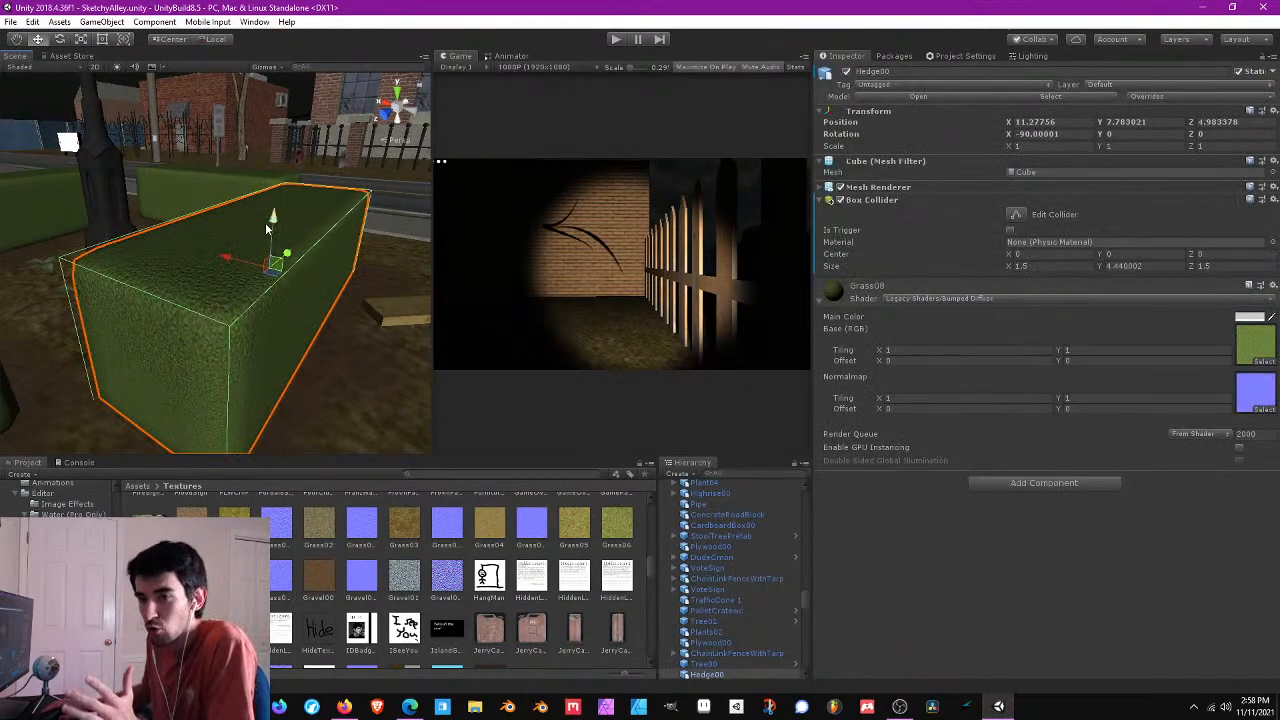
scroll(263, 235, "up", 6)
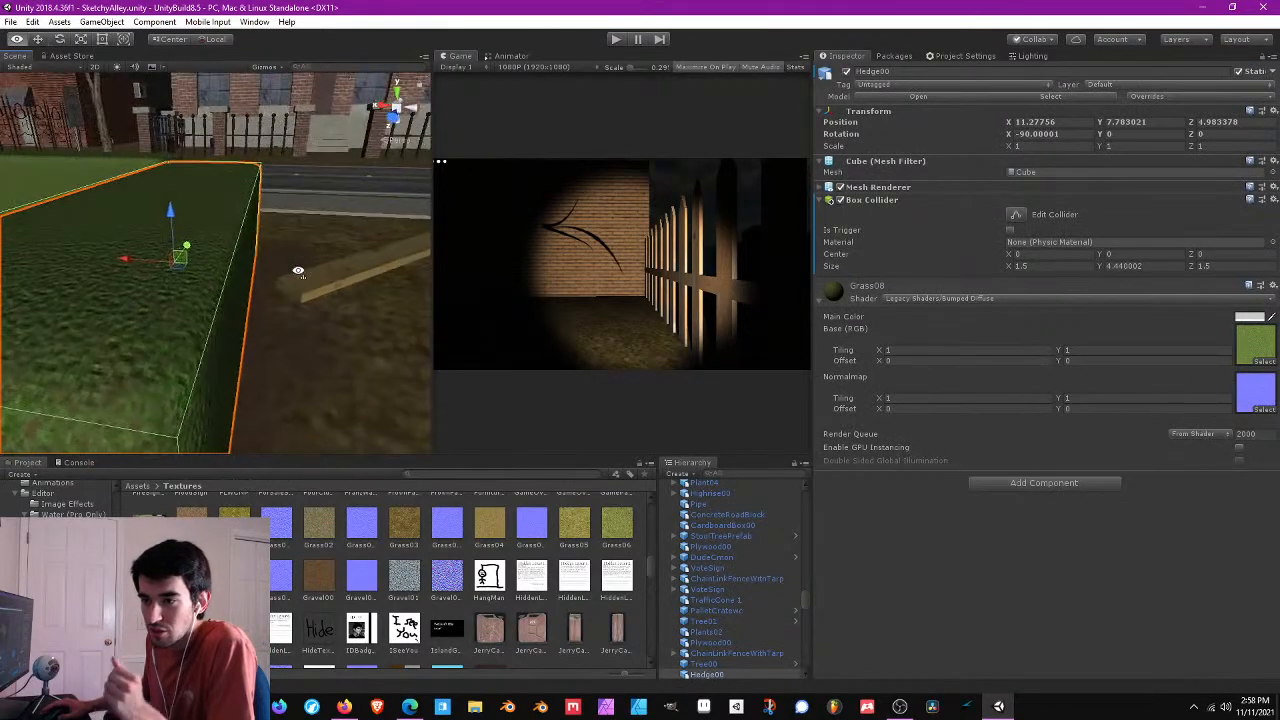
left_click_drag(227, 235, 218, 183, "alt")
left_click(179, 143)
right_click_drag(219, 184, 229, 273)
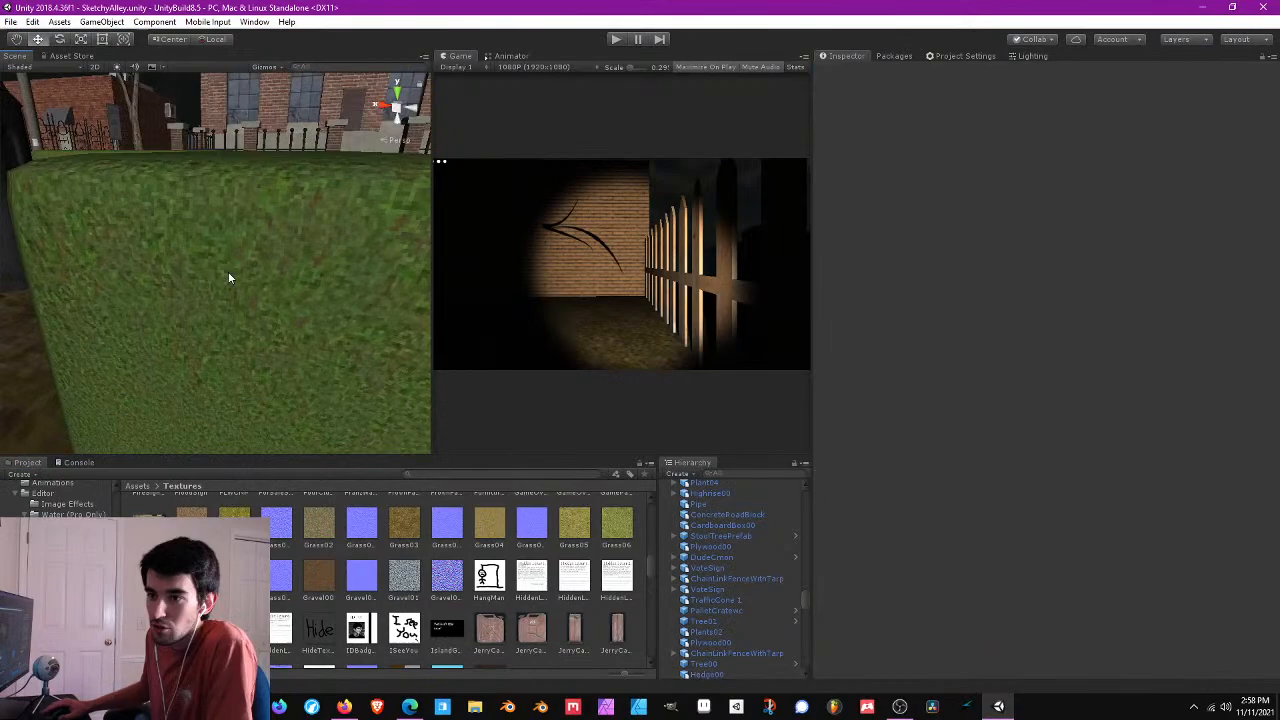
left_click(267, 217)
key("f")
left_click_drag(267, 217, 317, 302, "alt")
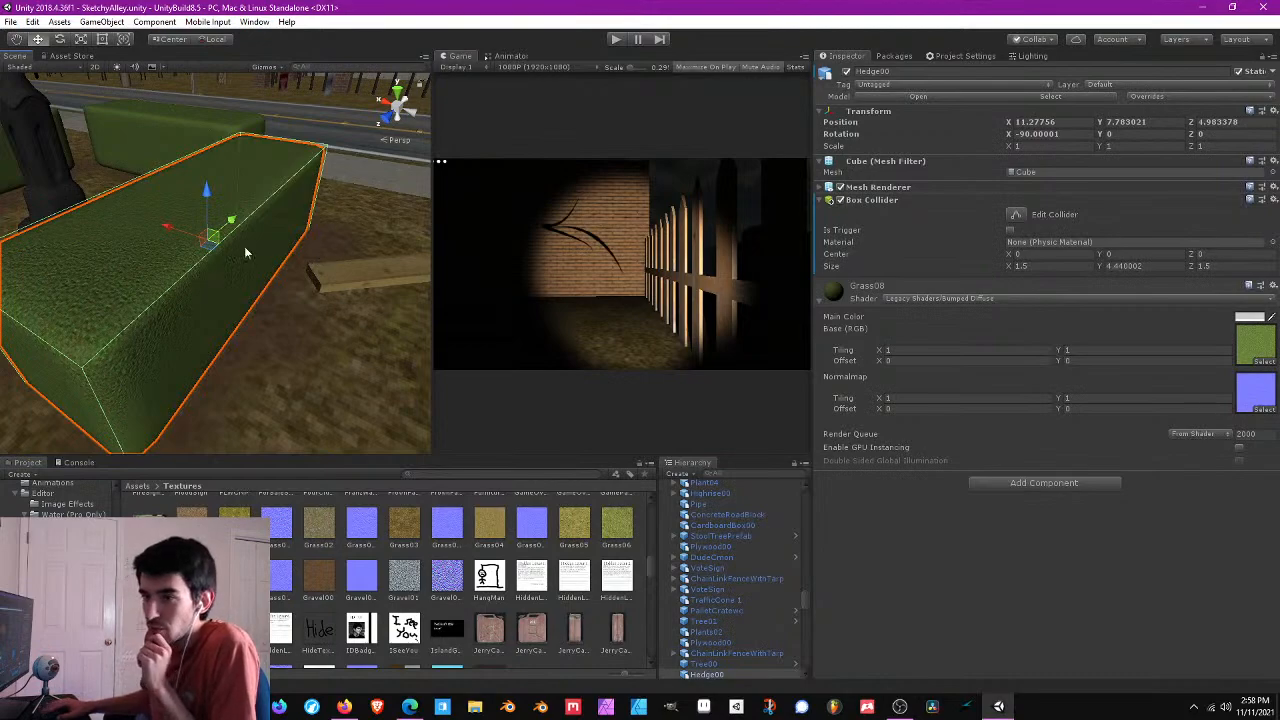
left_click_drag(244, 246, 250, 233, "alt")
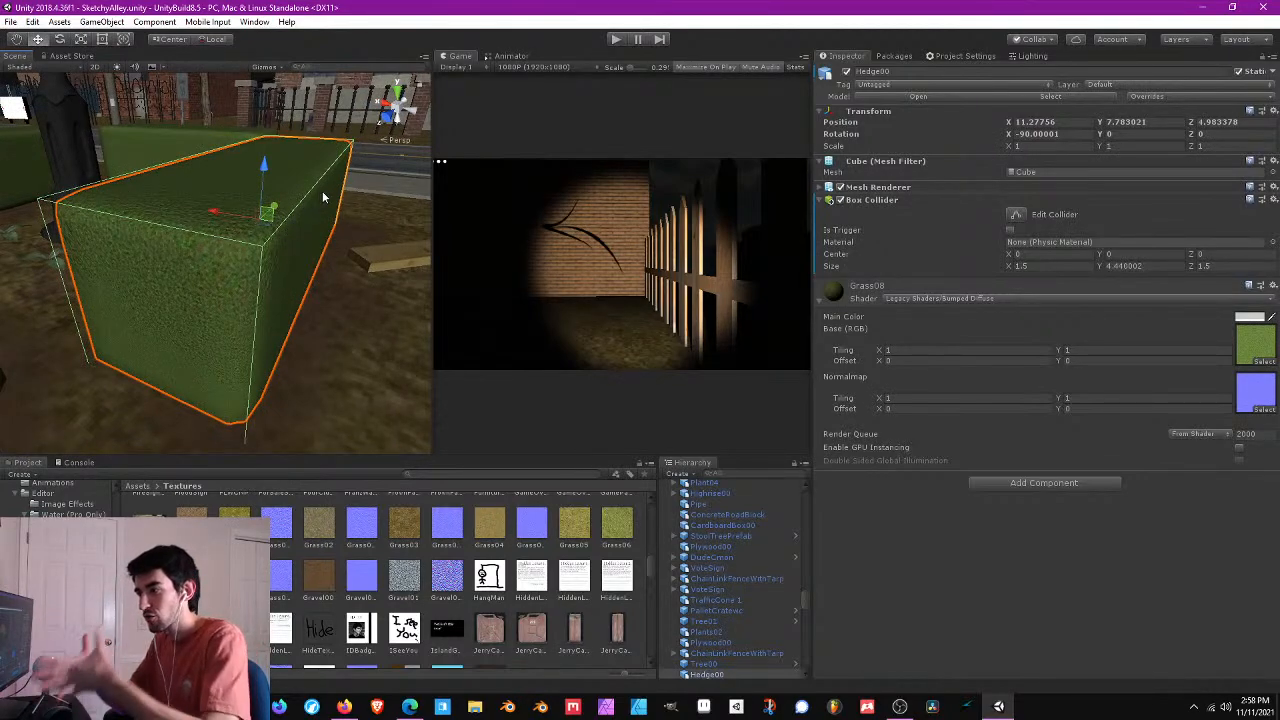
right_click_drag(322, 191, 257, 251)
left_click(208, 198)
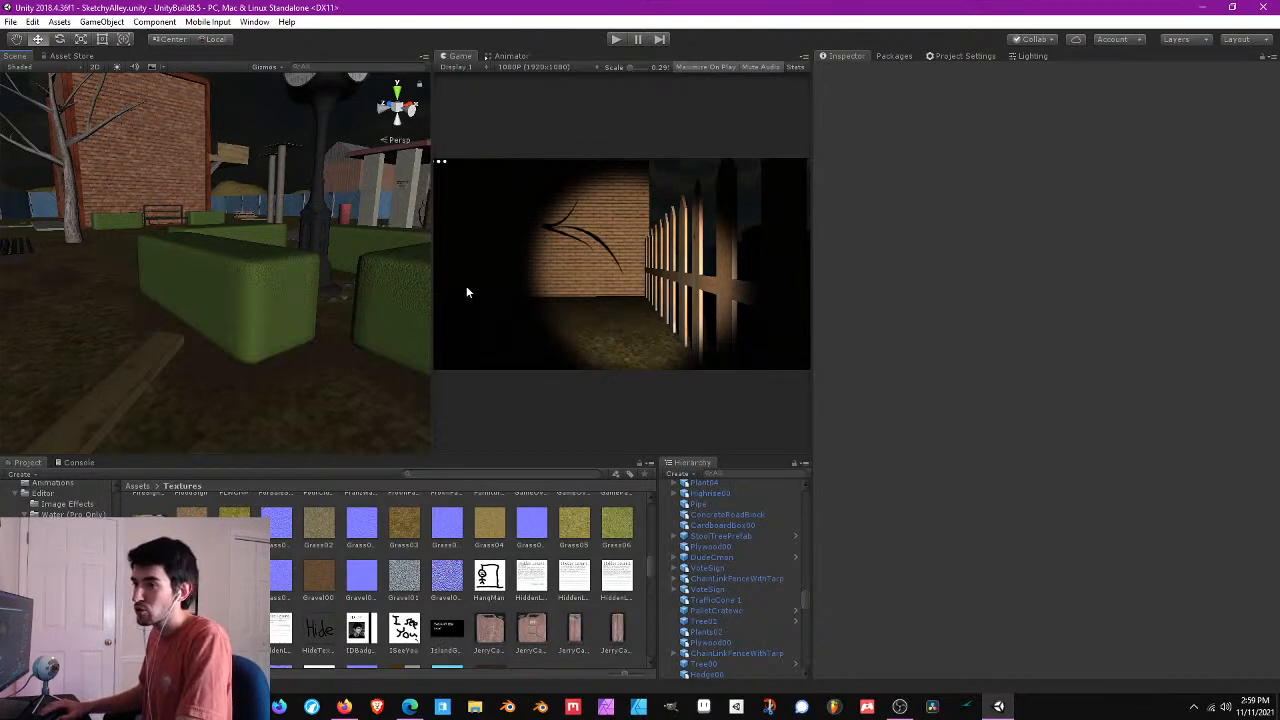
- Play-test the scene, walking through the alley past the frowning face mural to the road facing the blue building's orange door
left_click(615, 39)
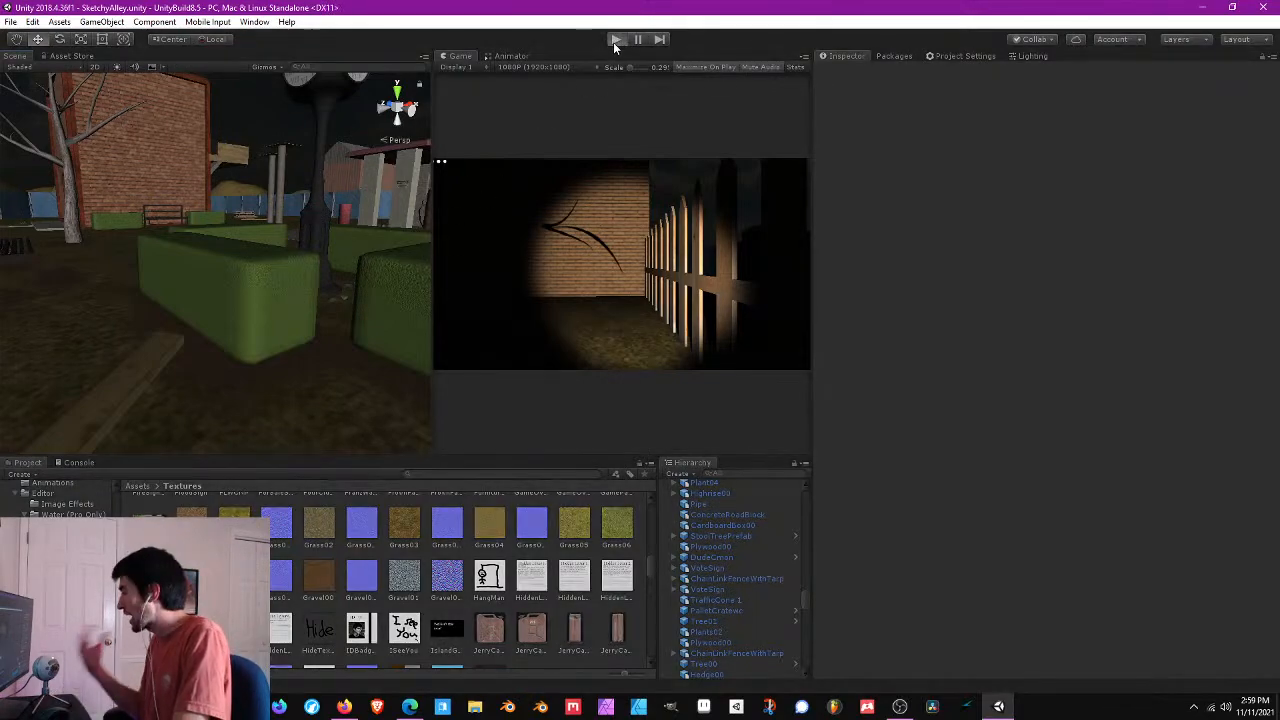
left_click(613, 41)
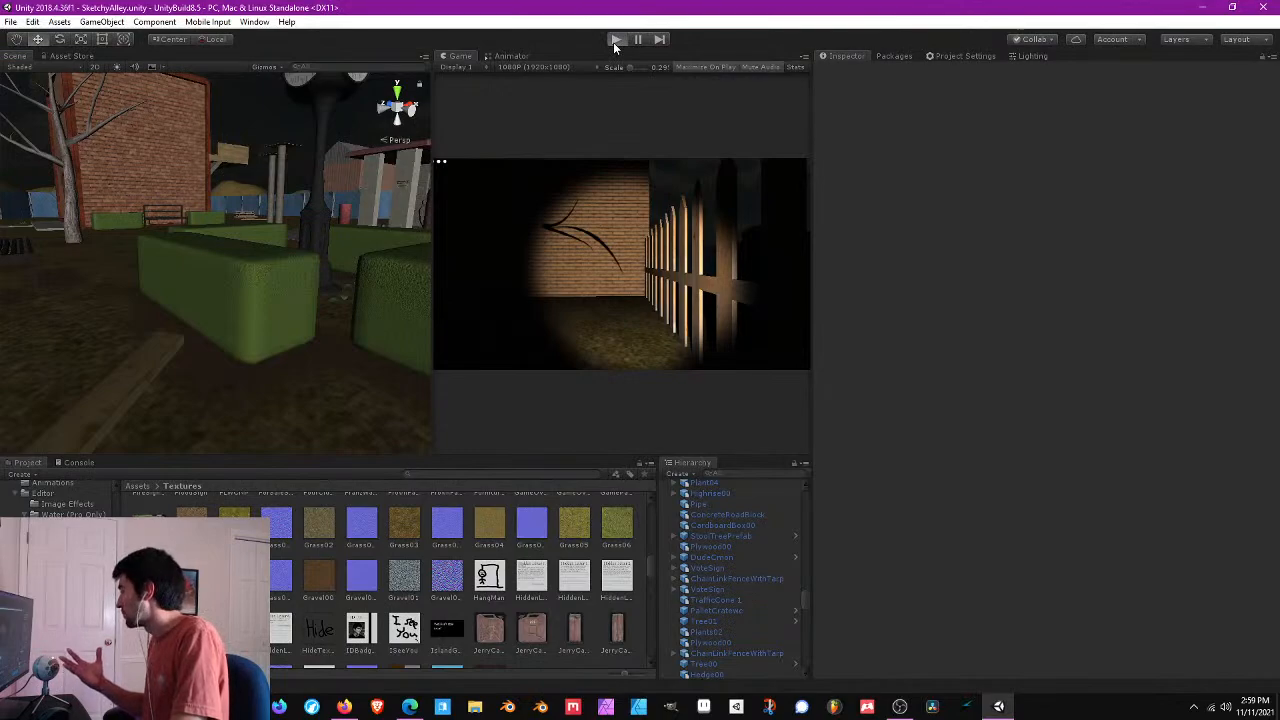
left_click(613, 42)
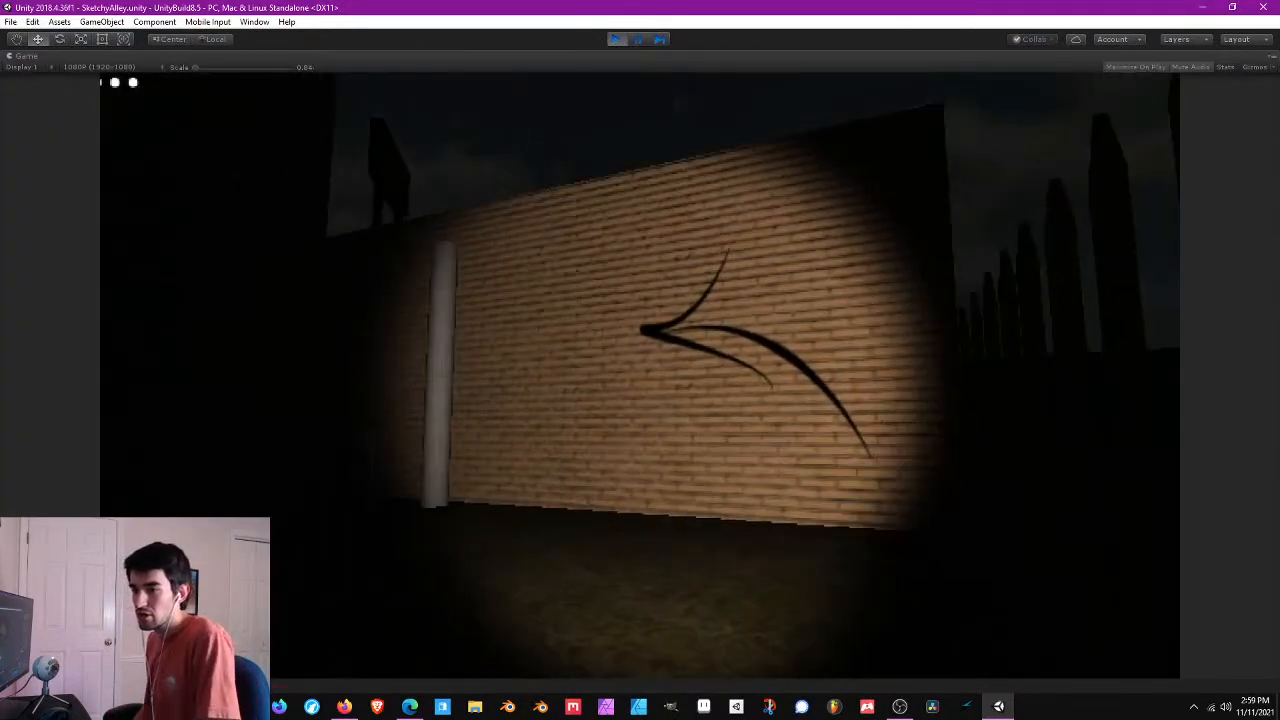
key("w")
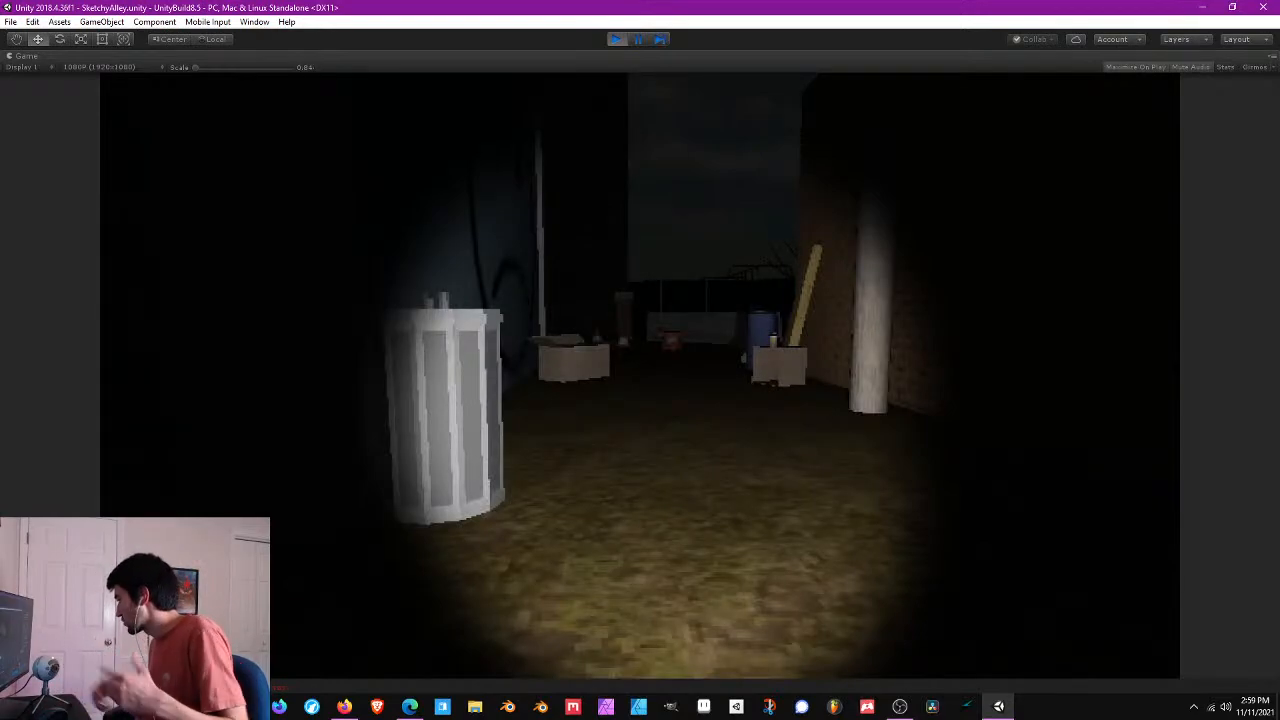
key("w")
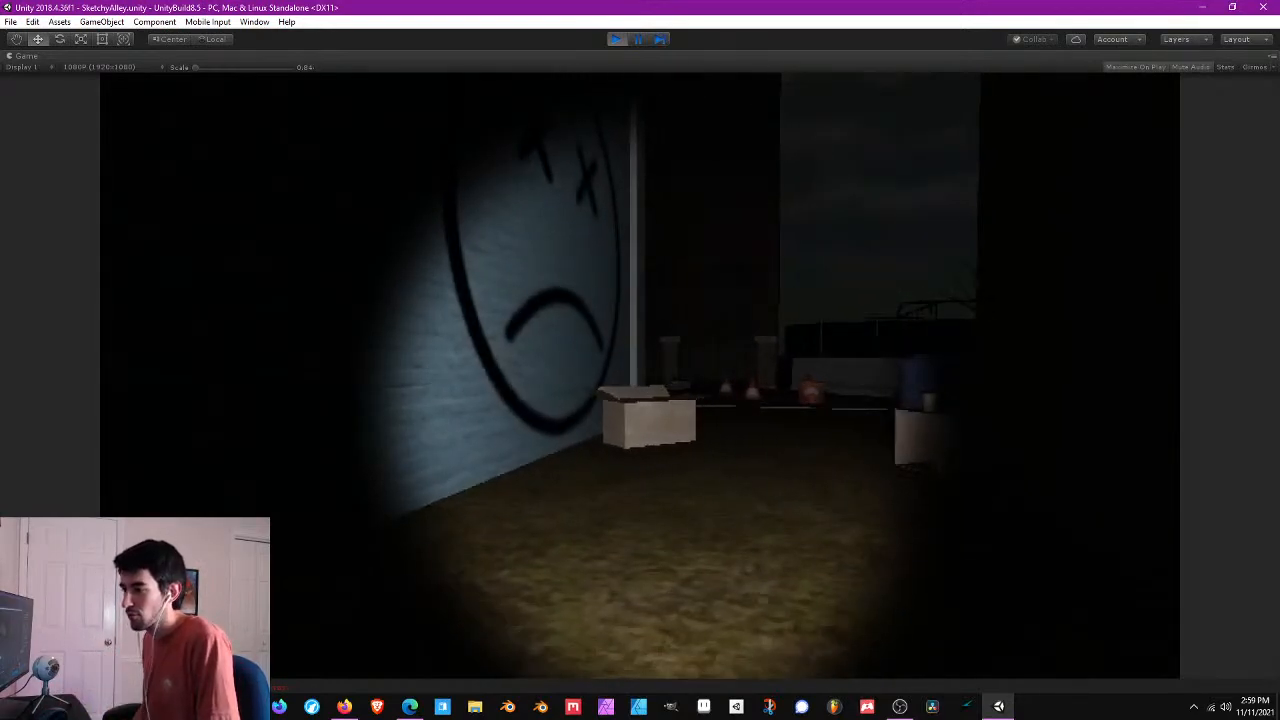
key("w")
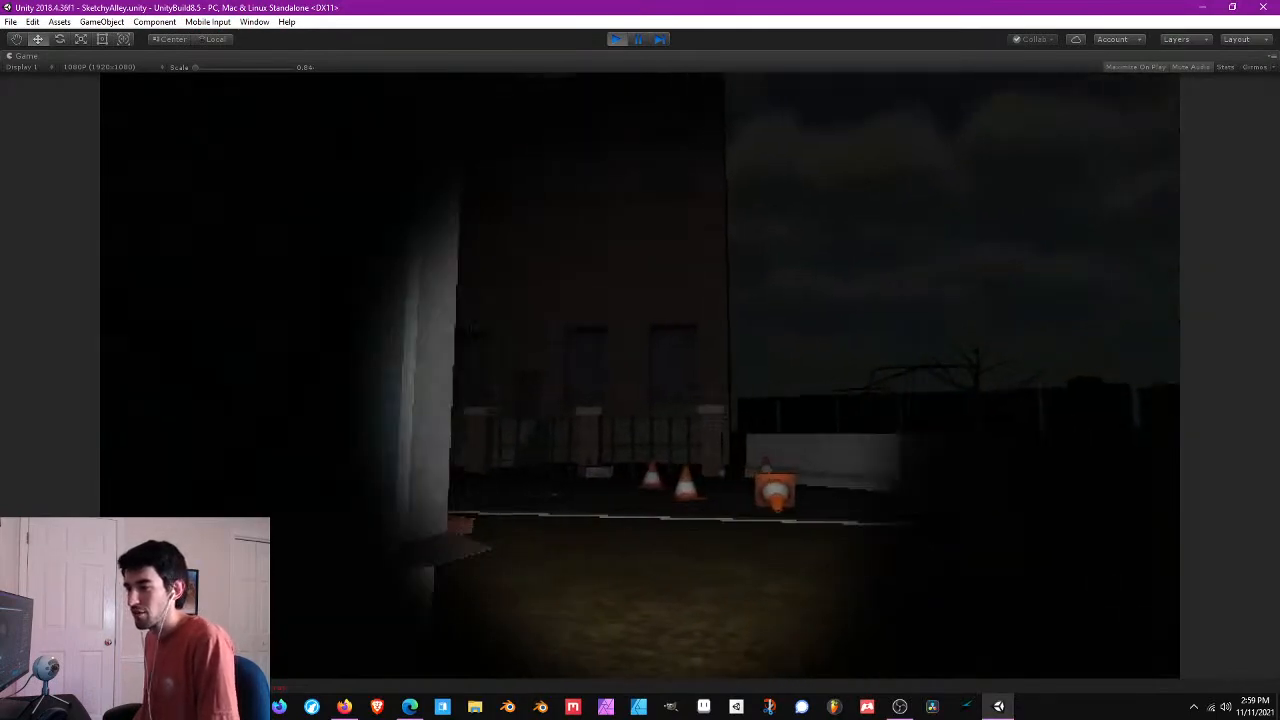
key("w")
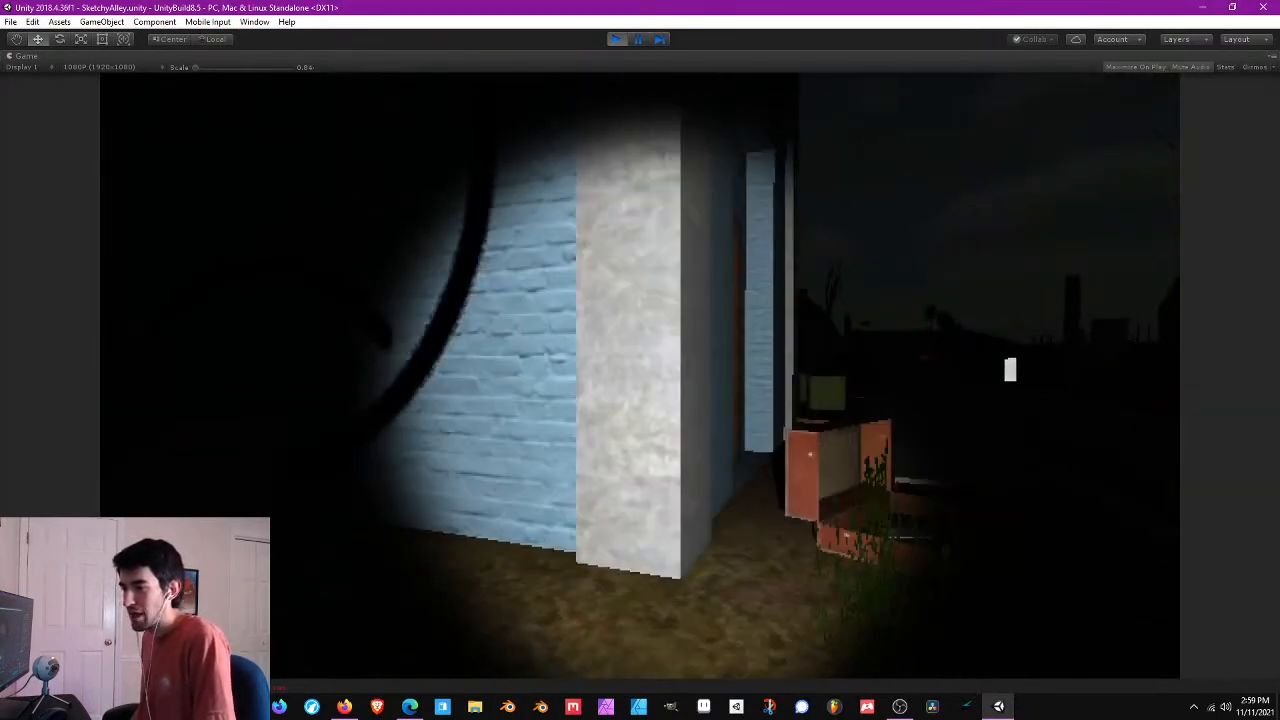
key("w")
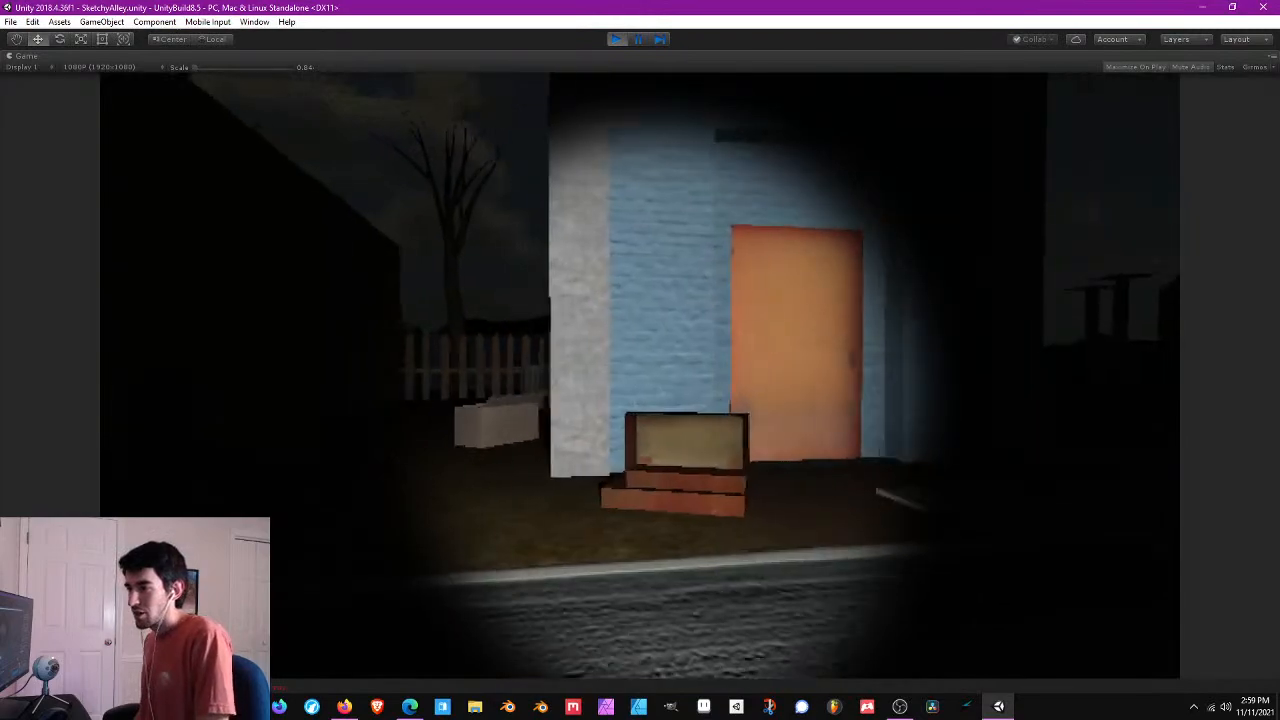
- Toggle the flashlight off and on several times to compare the orange door and blue brick wall lit and unlit
key("f")
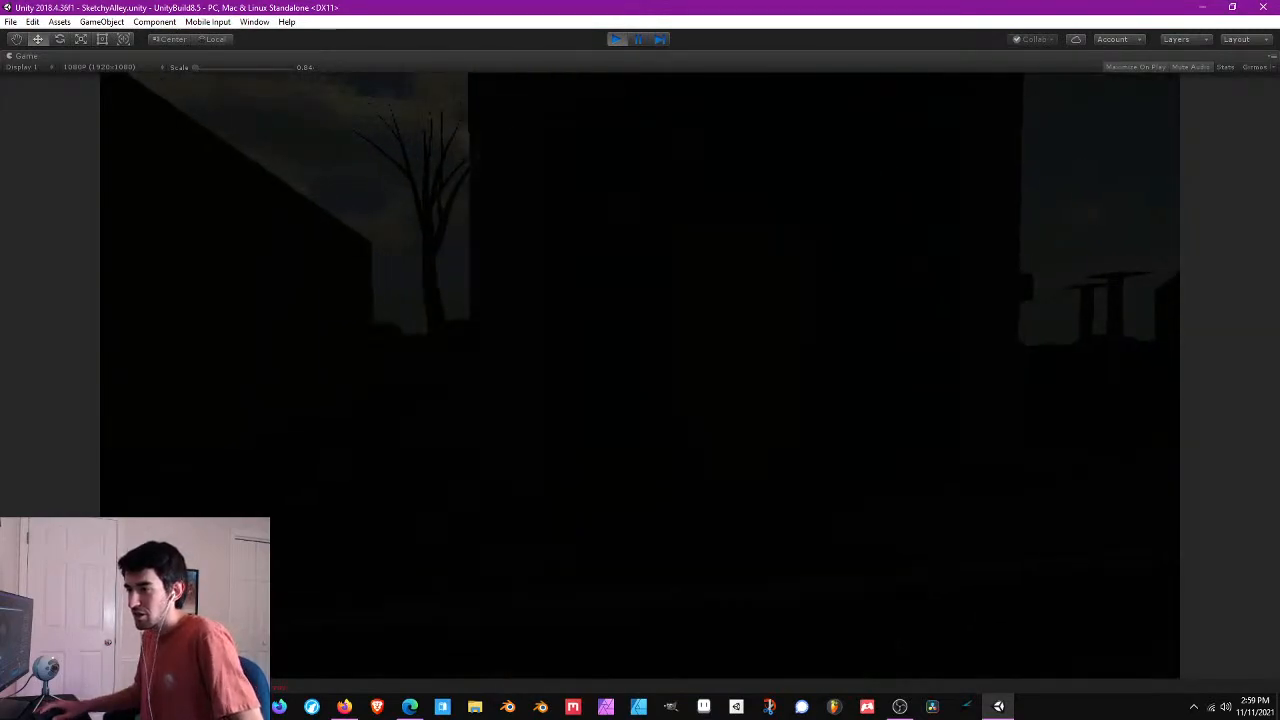
key("f")
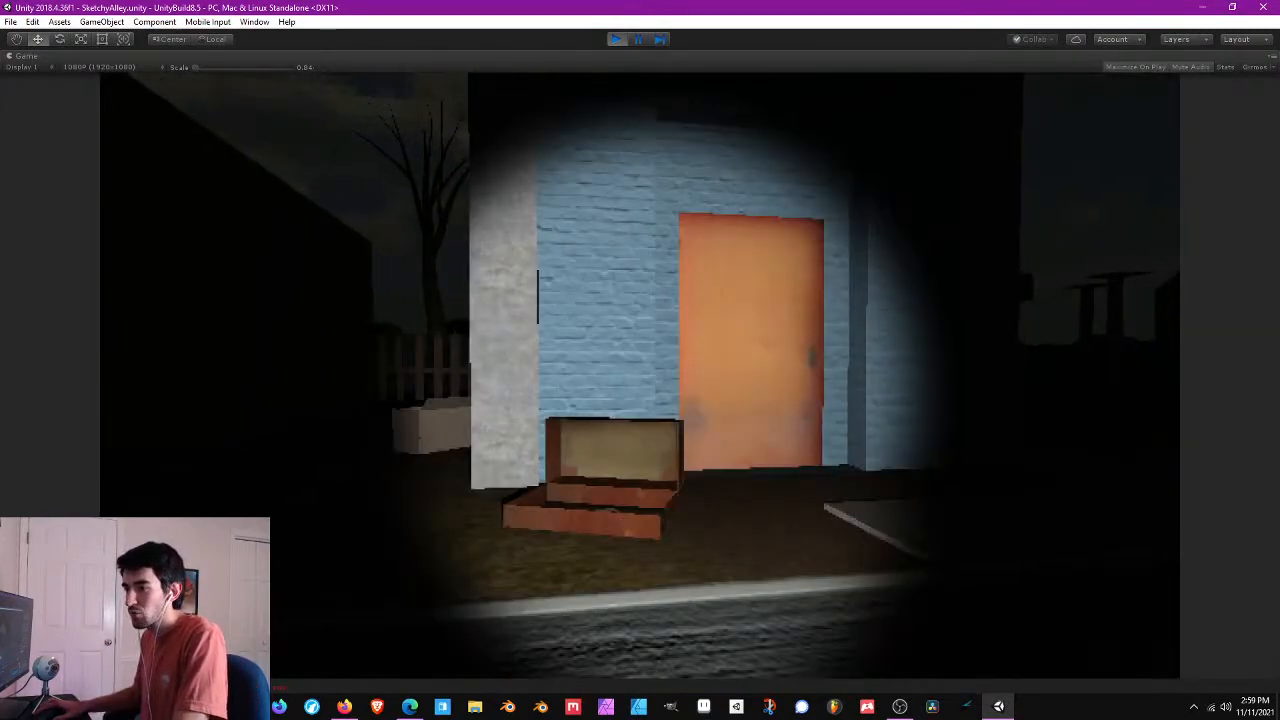
key("f")
key("f")
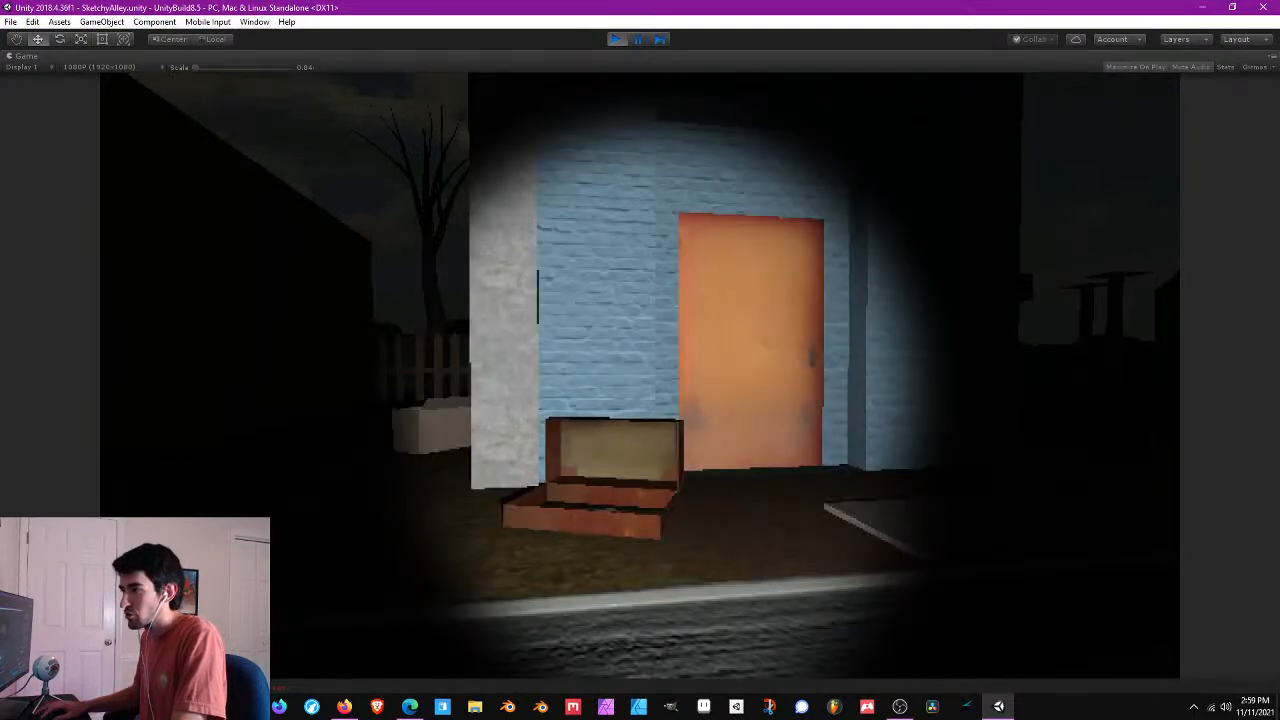
key("f")
key("f")
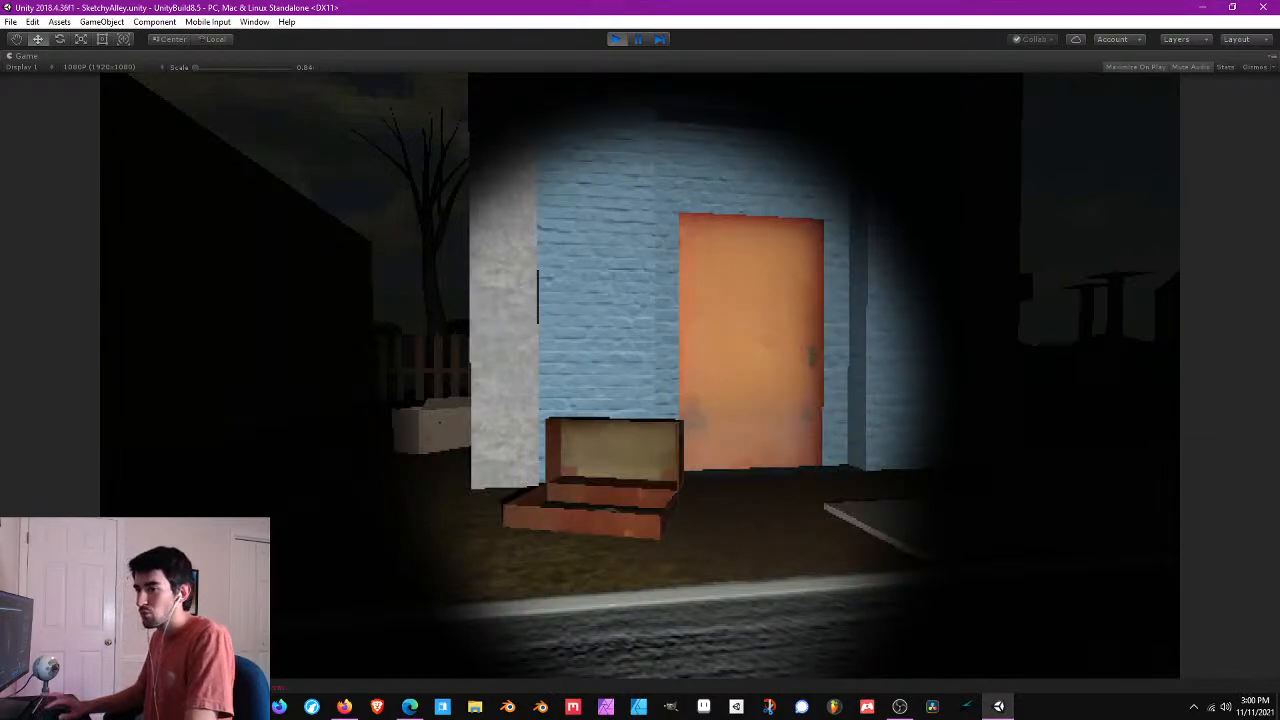
- Walk around on the road to view the blue building and the alley from different positions, and exit play mode
key("w")
key("s")
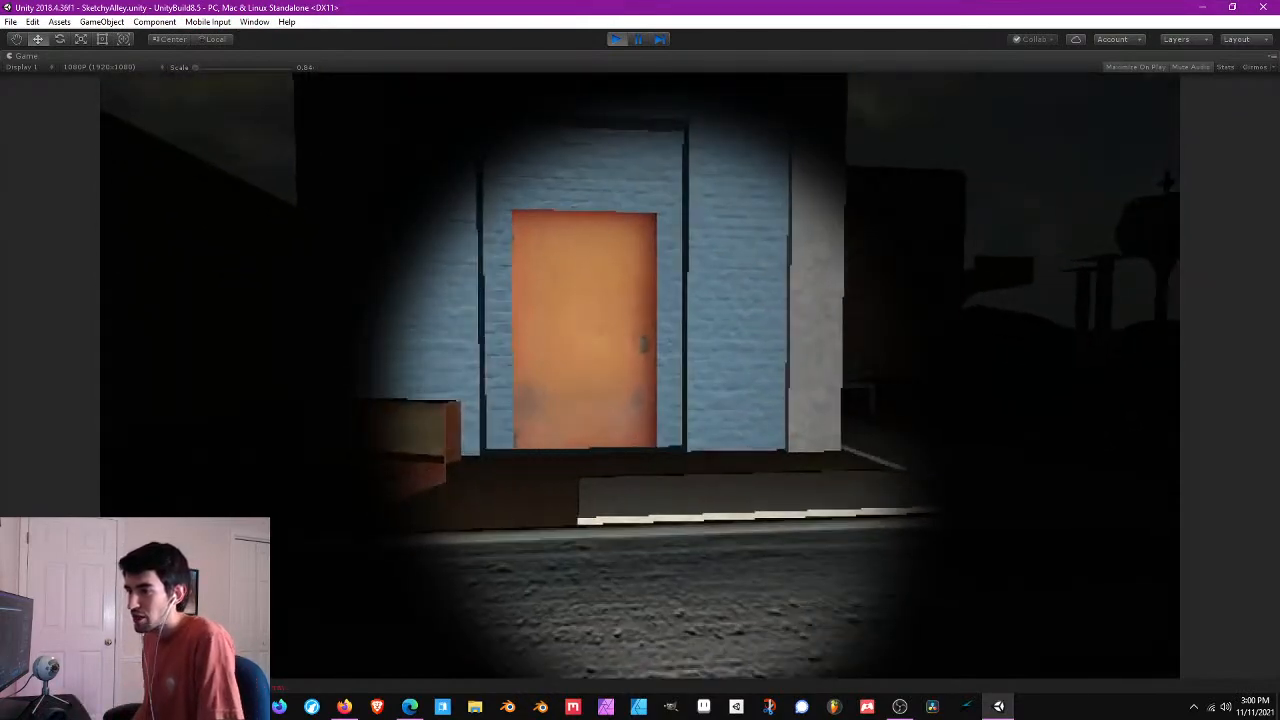
key("w")
key("s")
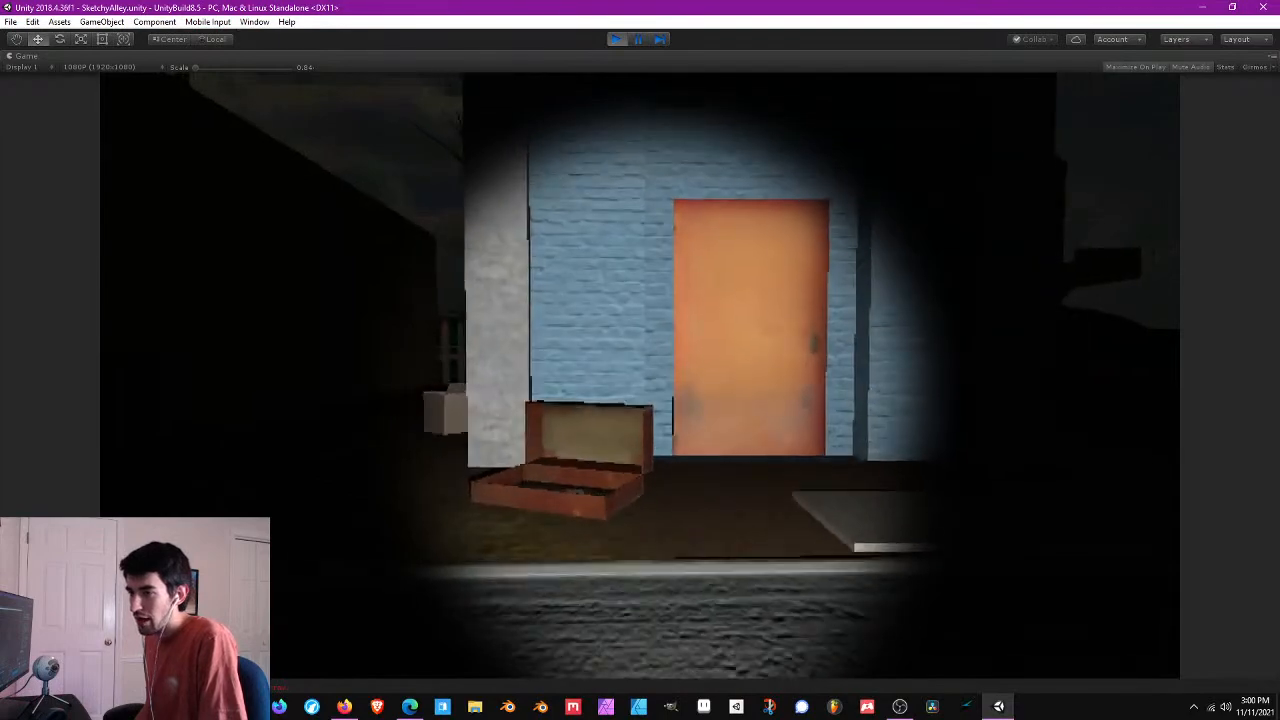
key("a")
key("a")
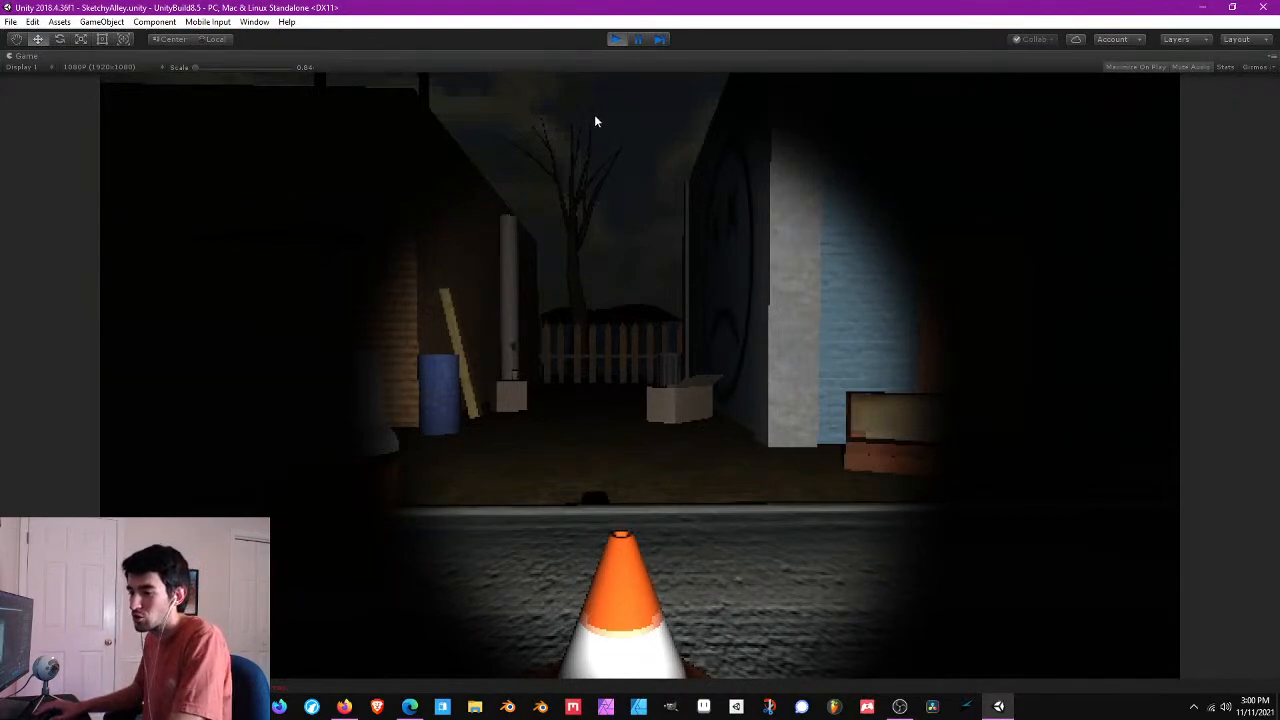
left_click(615, 40)
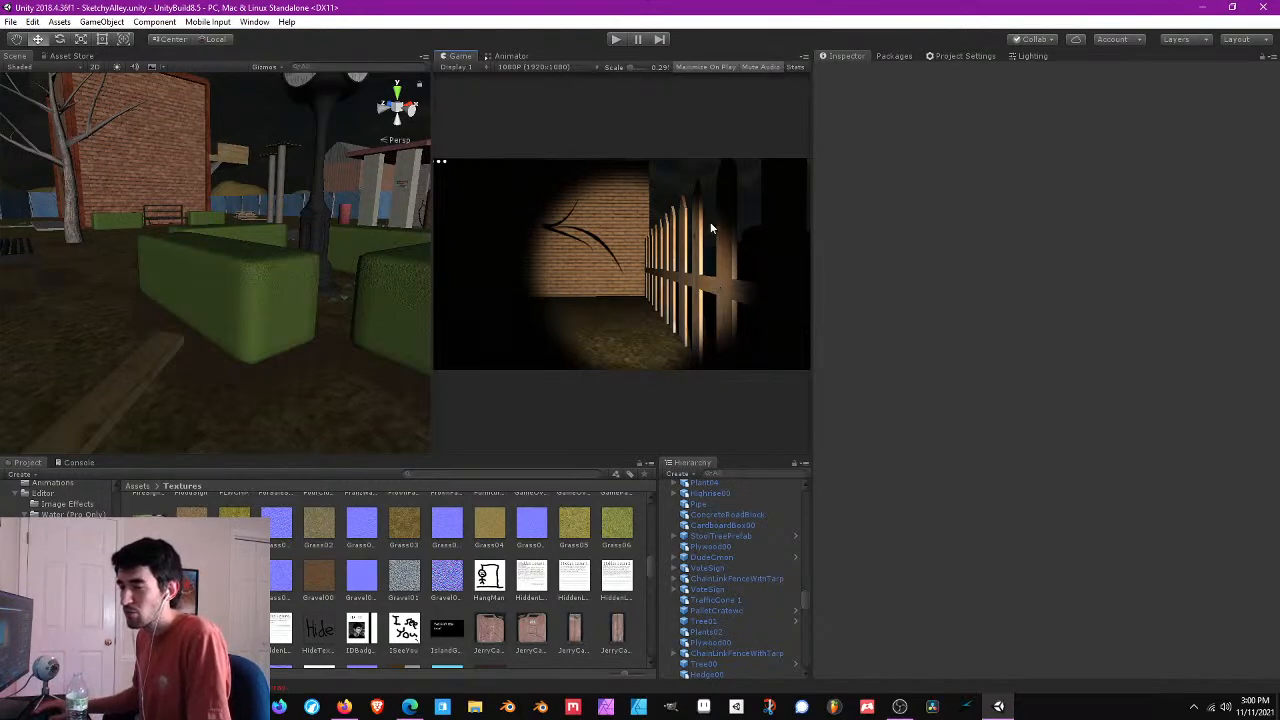
- Enlarge the Scene view by narrowing the Inspector and Game areas and reducing the height of the Project area
middle_click_drag(150, 250, 282, 235)
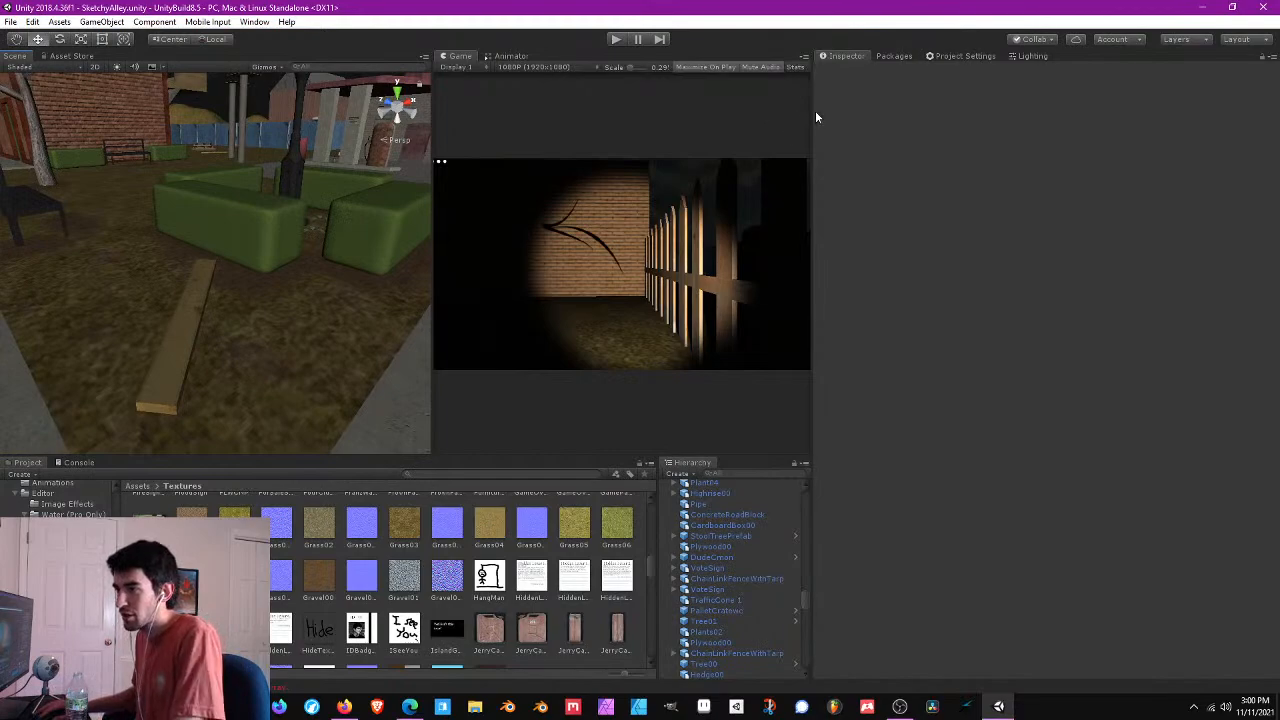
left_click_drag(815, 117, 1003, 103)
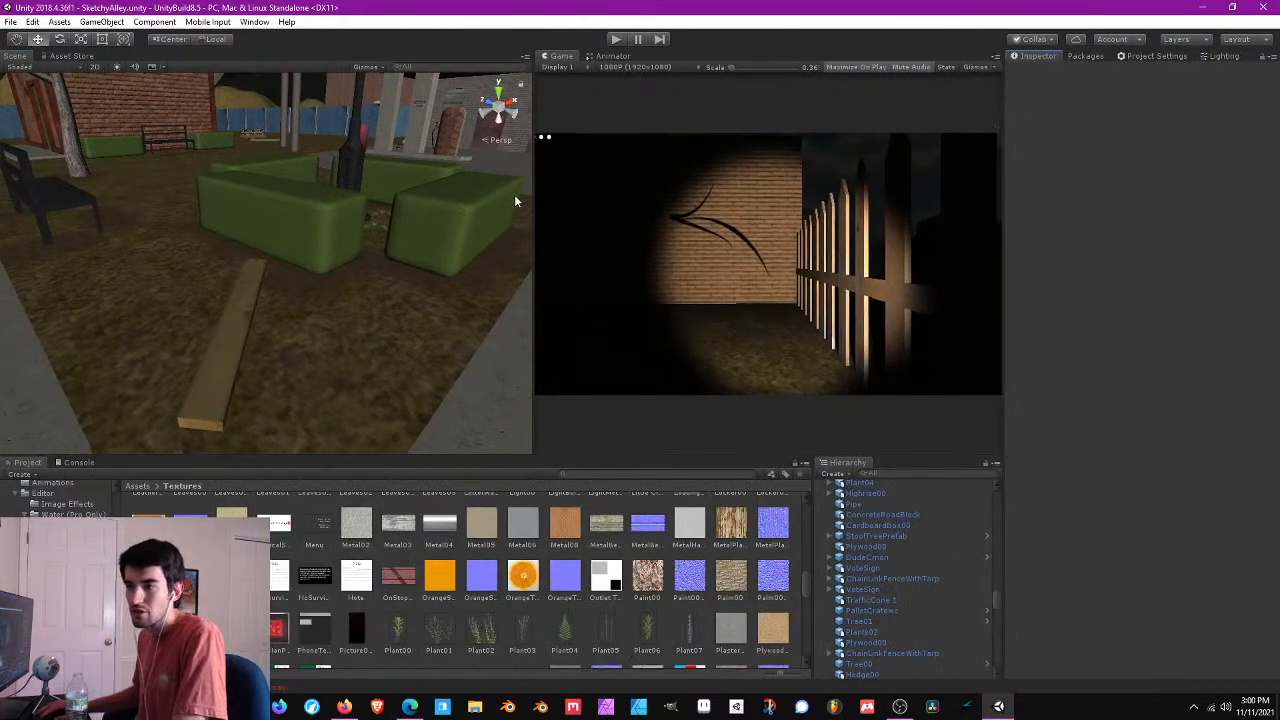
left_click_drag(533, 198, 600, 214)
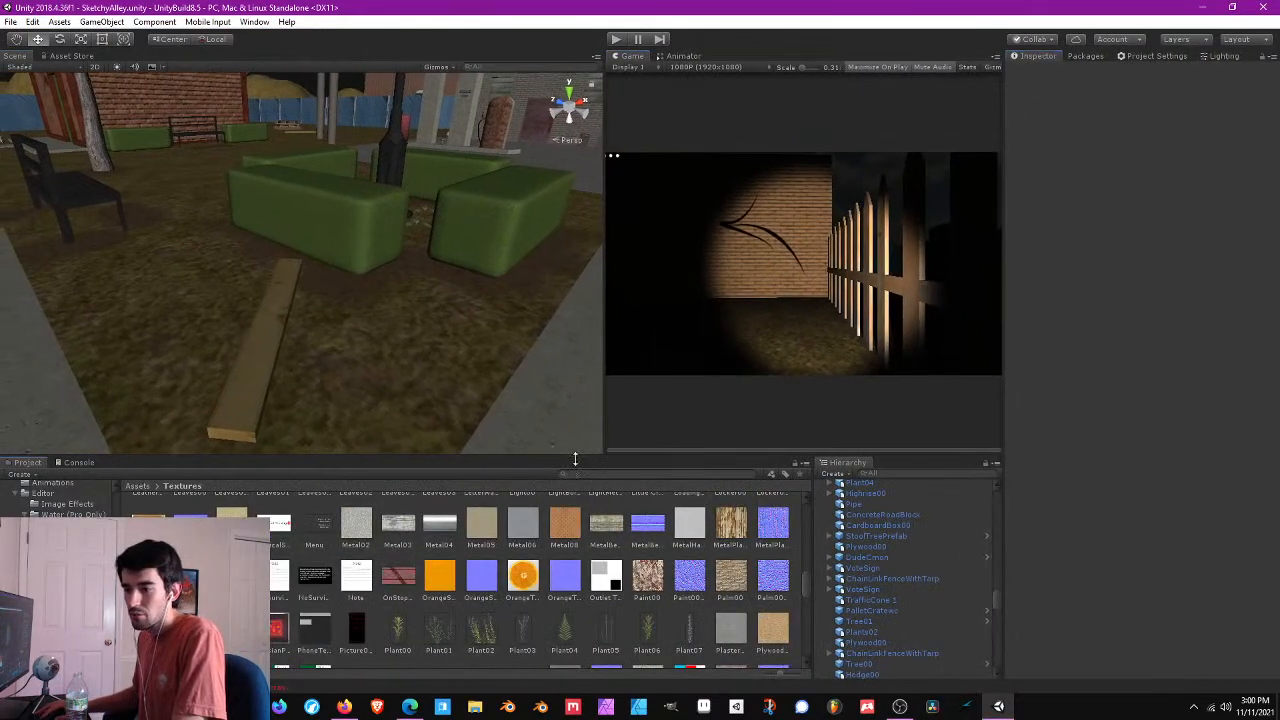
left_click_drag(560, 456, 564, 498)
- Dock the Game and Animator views in the same group as the Scene view, and show the Scene view
right_click_drag(442, 244, 462, 187)
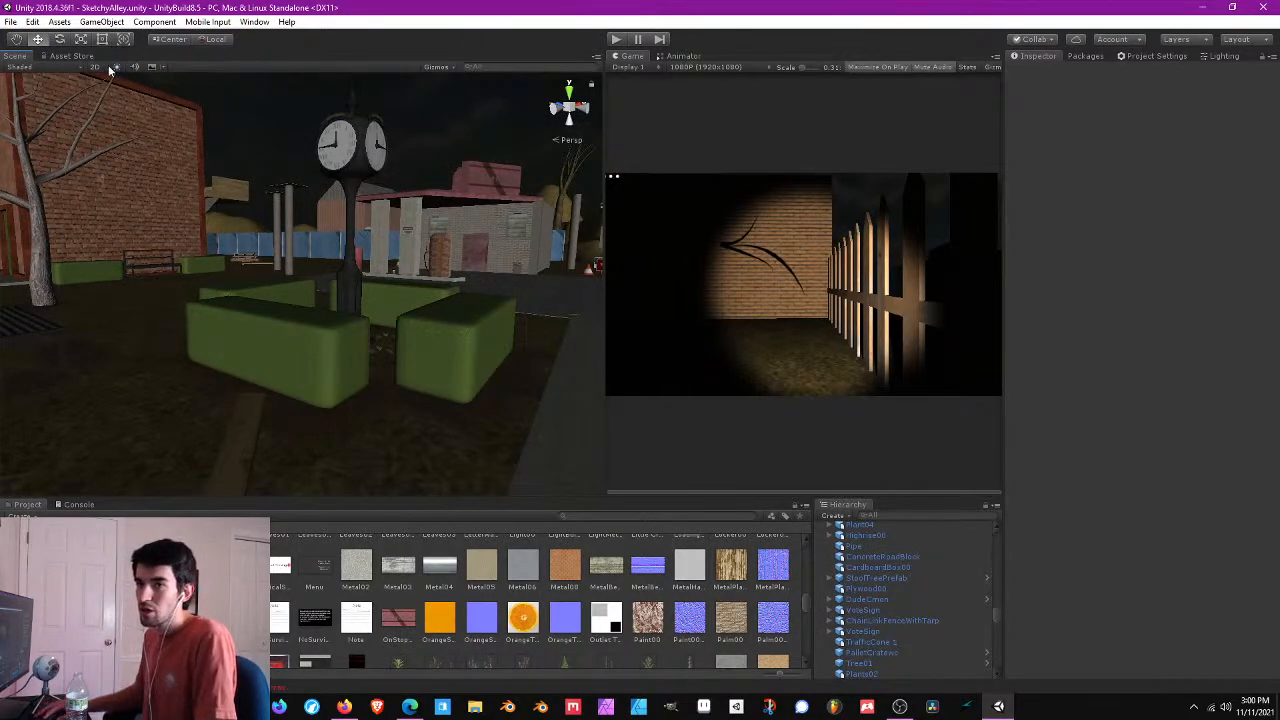
left_click_drag(630, 58, 471, 56)
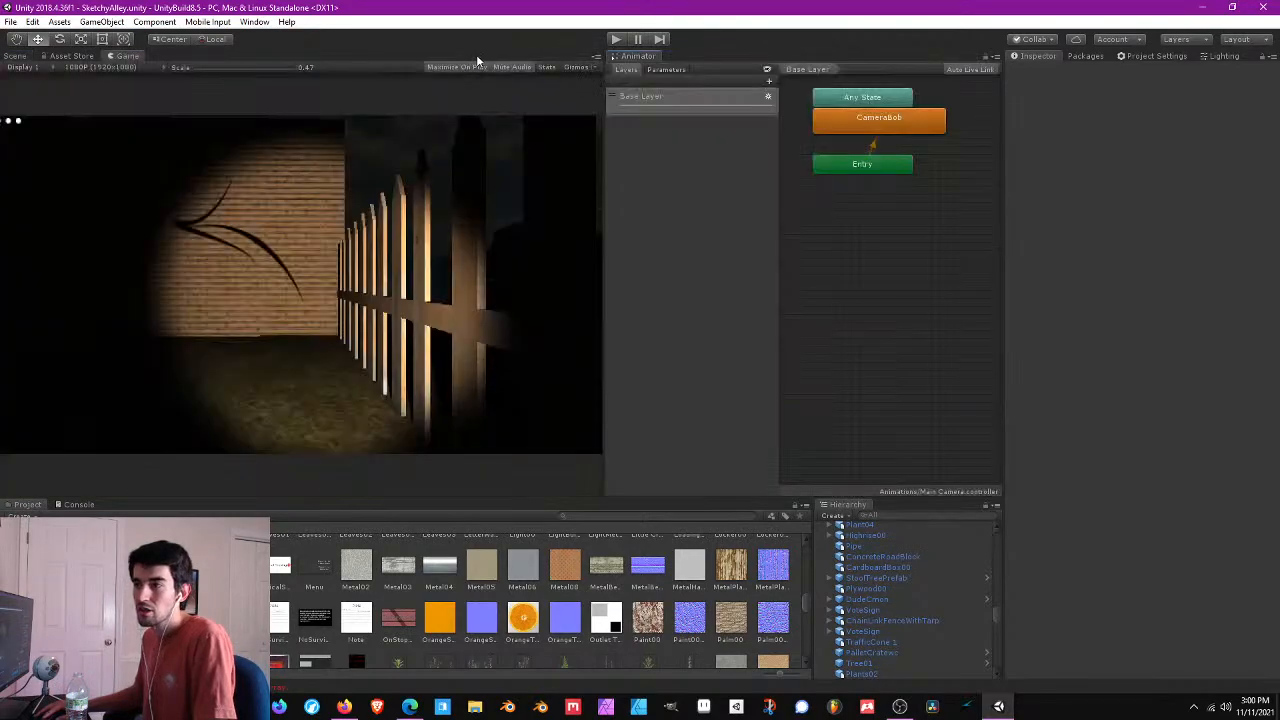
left_click_drag(632, 58, 464, 60)
left_click(27, 58)
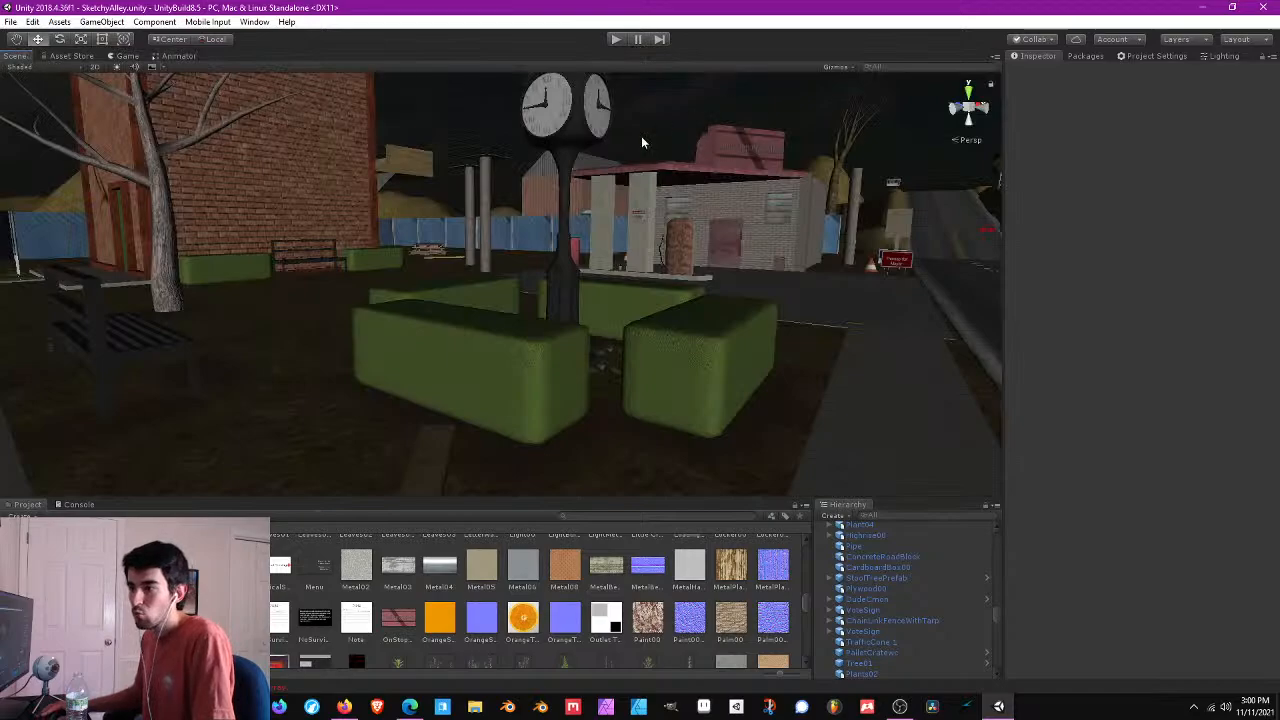
- Select the Road00 section and dock the Game view as a separate pane beside the Scene view
middle_click_drag(641, 136, 613, 165)
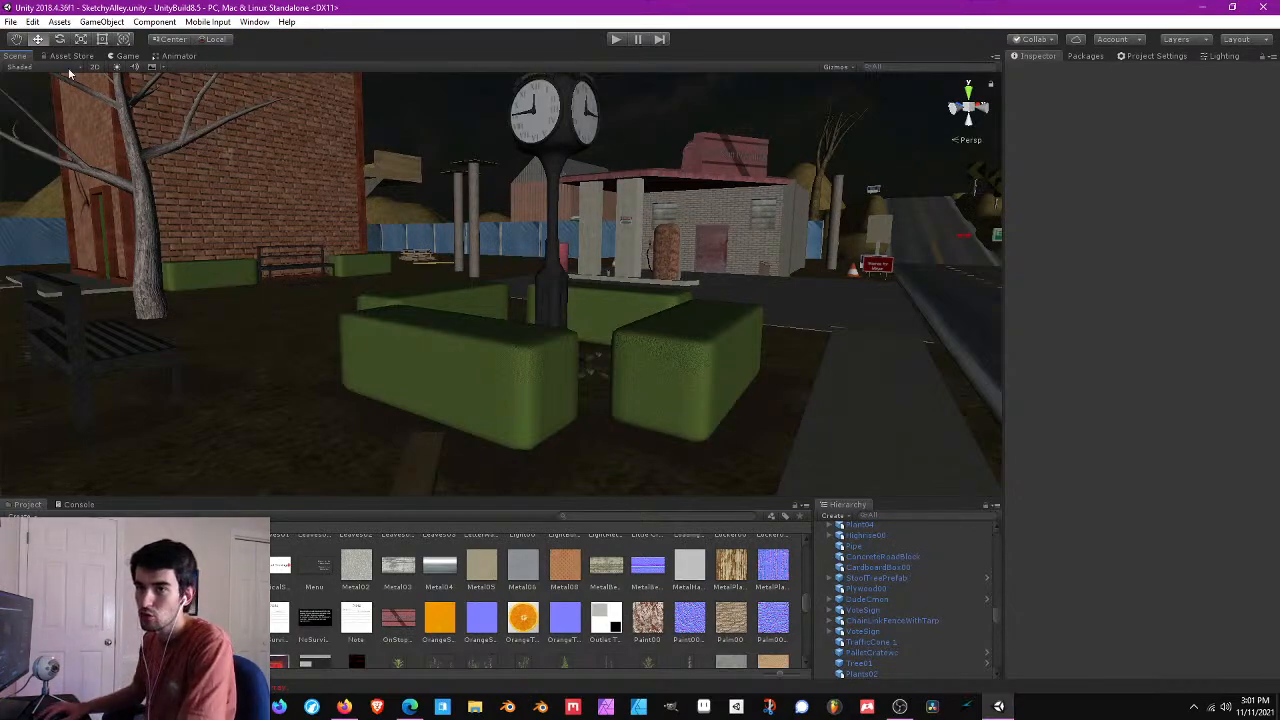
right_click_drag(564, 268, 624, 290)
left_click(683, 310)
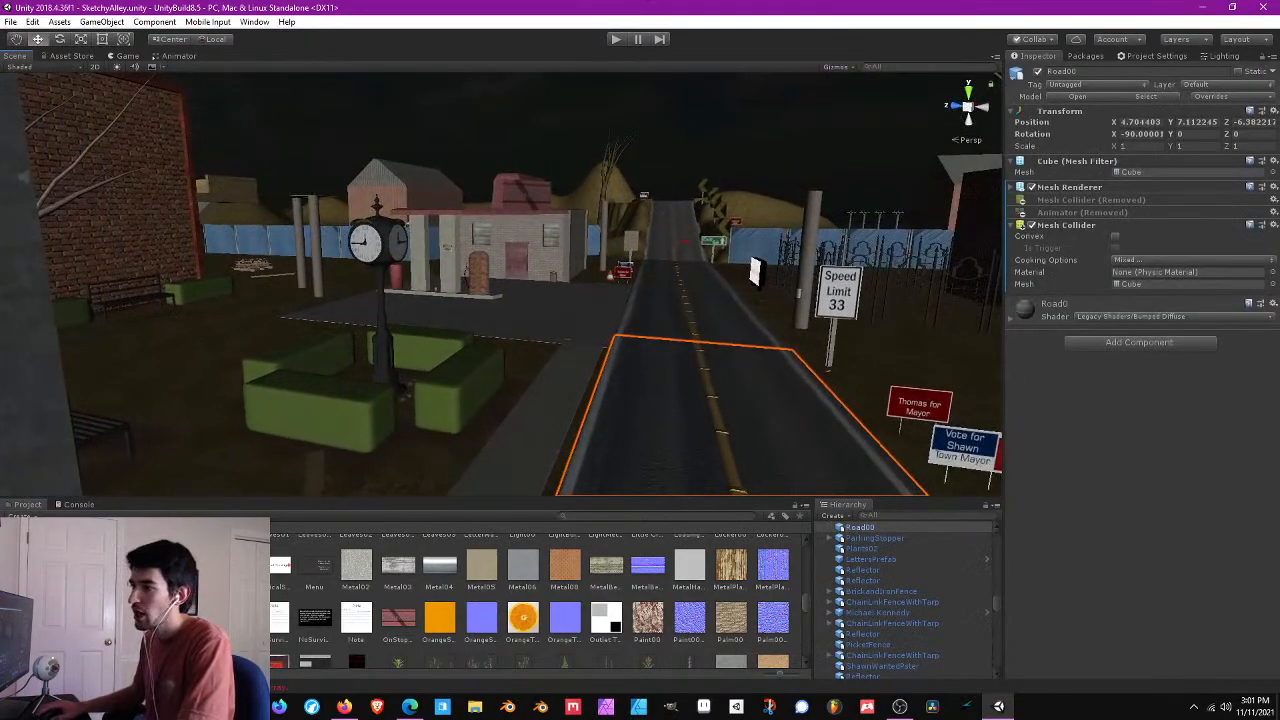
left_click_drag(125, 55, 878, 298)
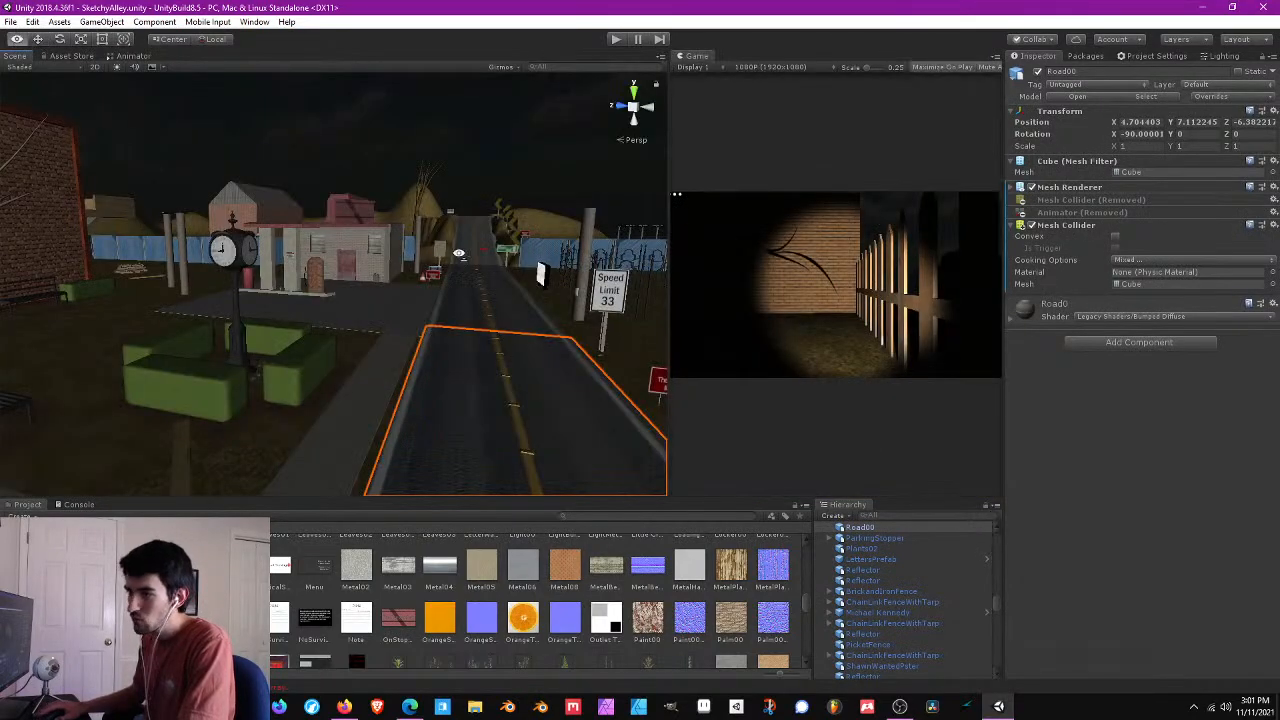
- Save the project and view the blue tarp fence up close
right_click_drag(450, 262, 434, 258)
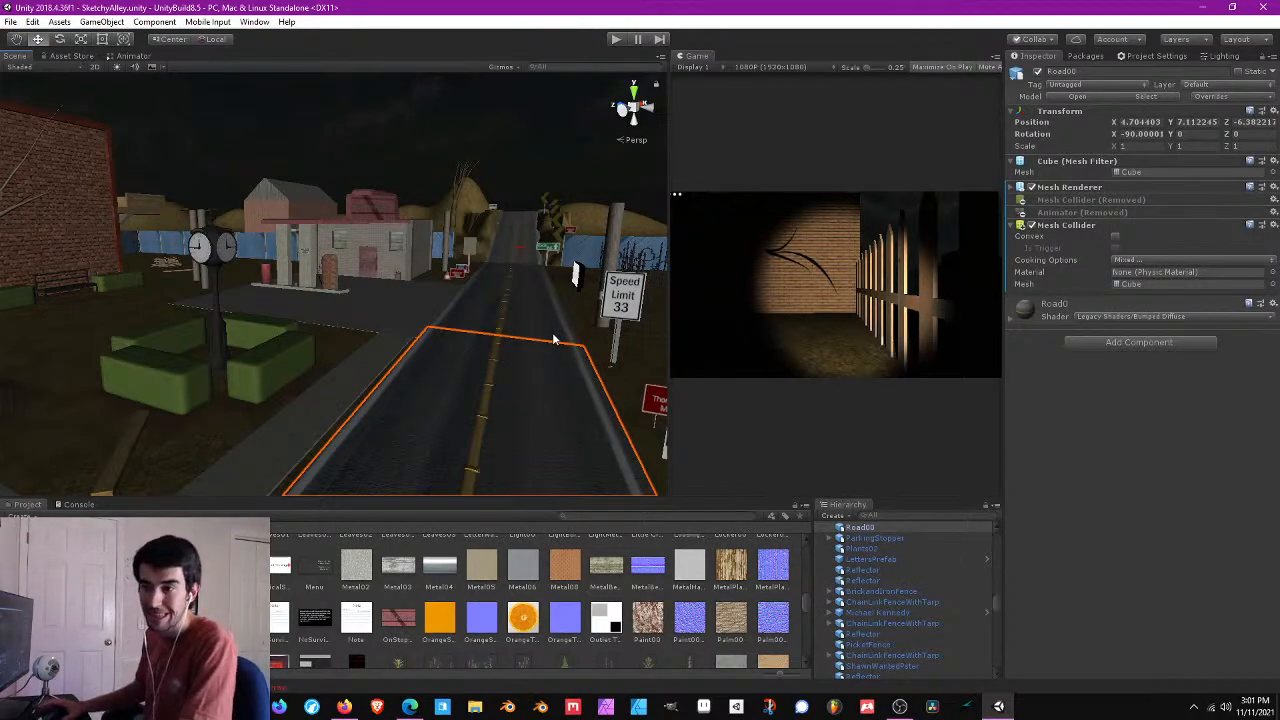
right_click_drag(354, 209, 344, 197)
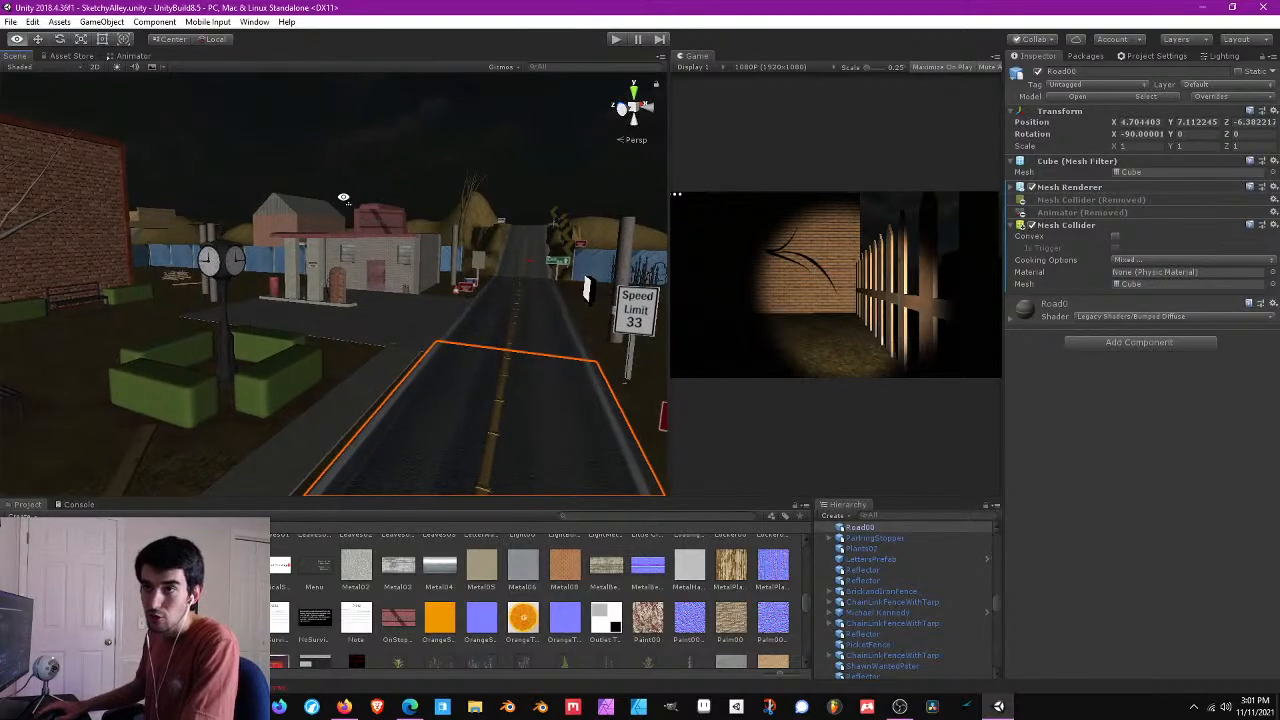
left_click(10, 22)
left_click(77, 138)
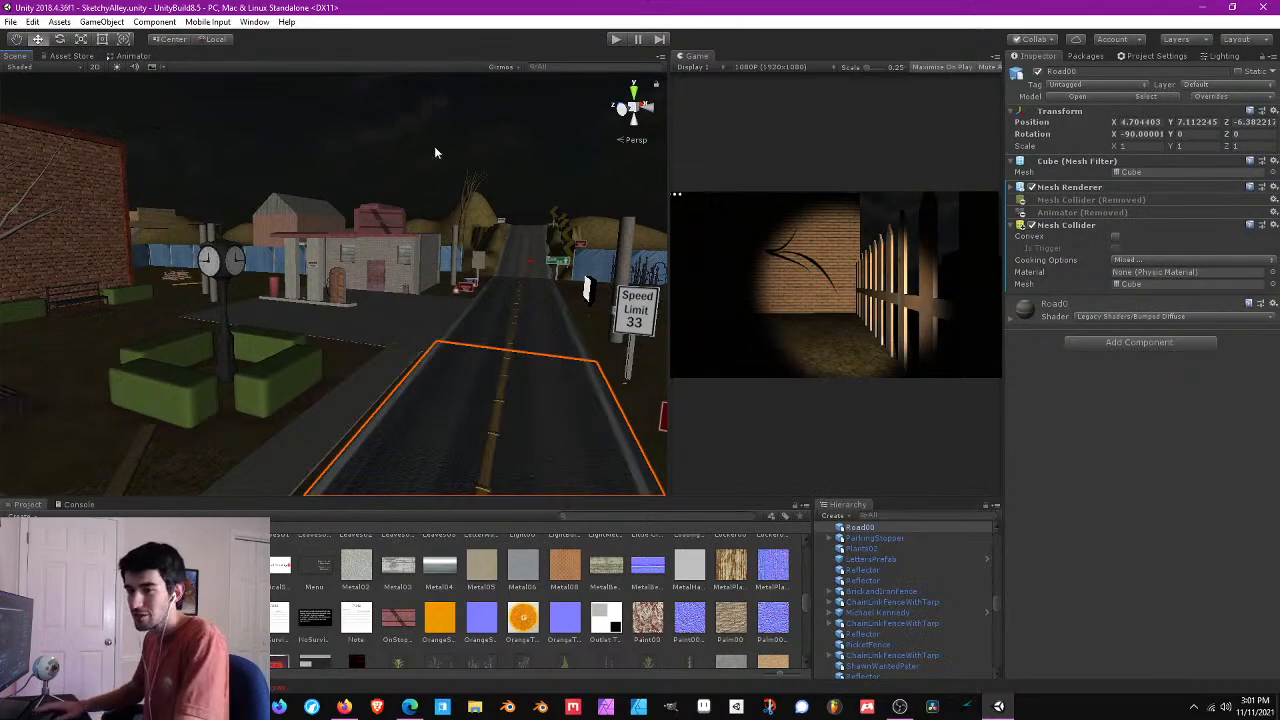
right_click_drag(434, 146, 420, 222)
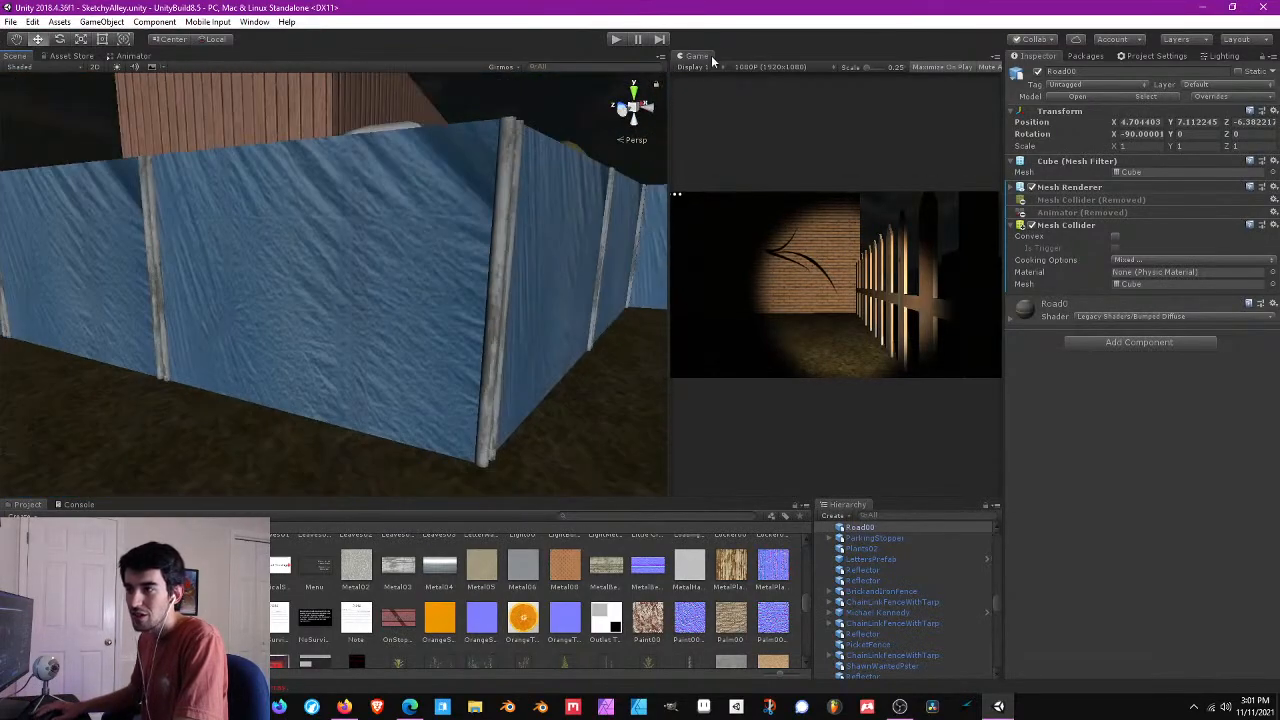
- Run SketchyAlley in play mode and examine the wooden picket fence against the blue tarp fence and the trash can area
left_click(619, 42)
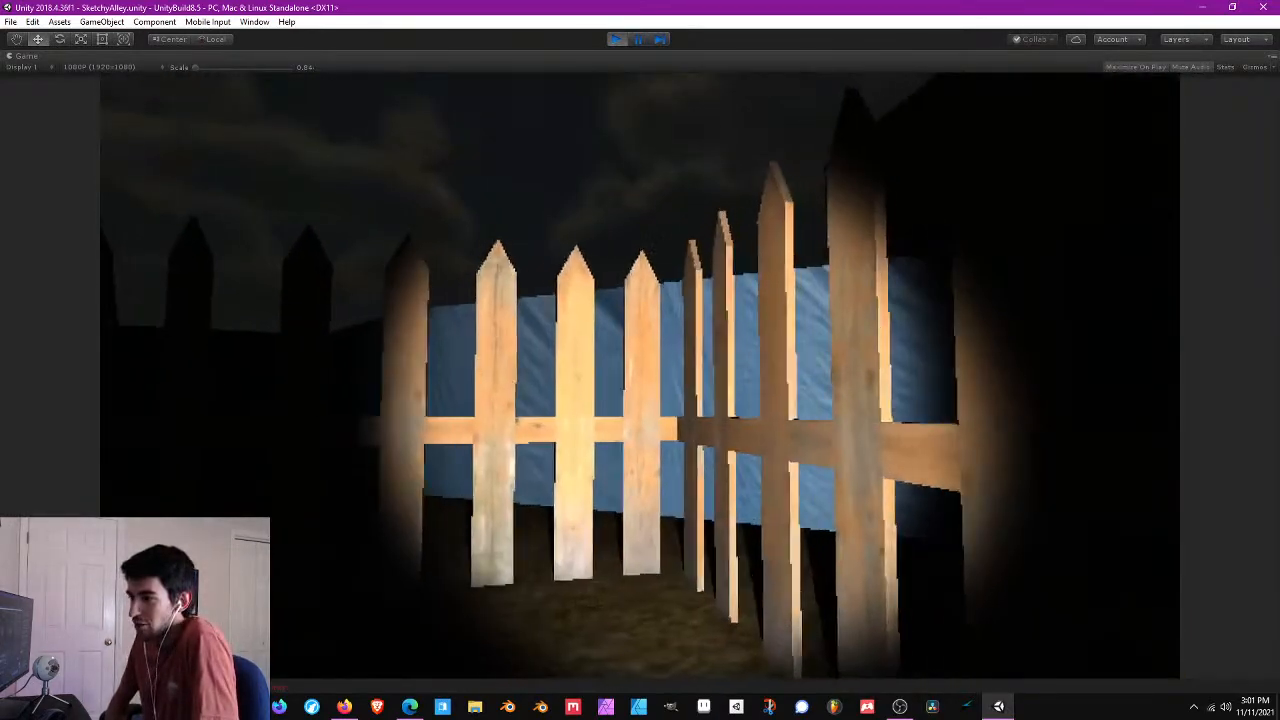
key("w")
key("s")
key("w")
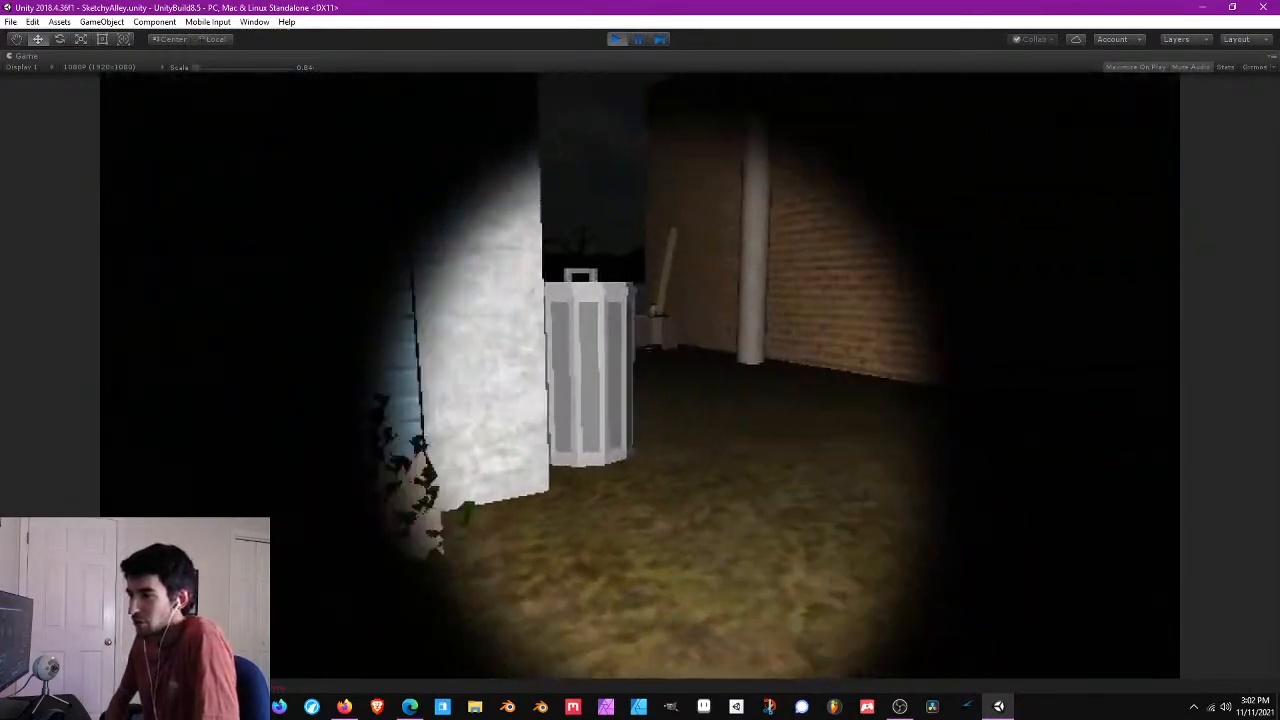
key("w")
key("w")
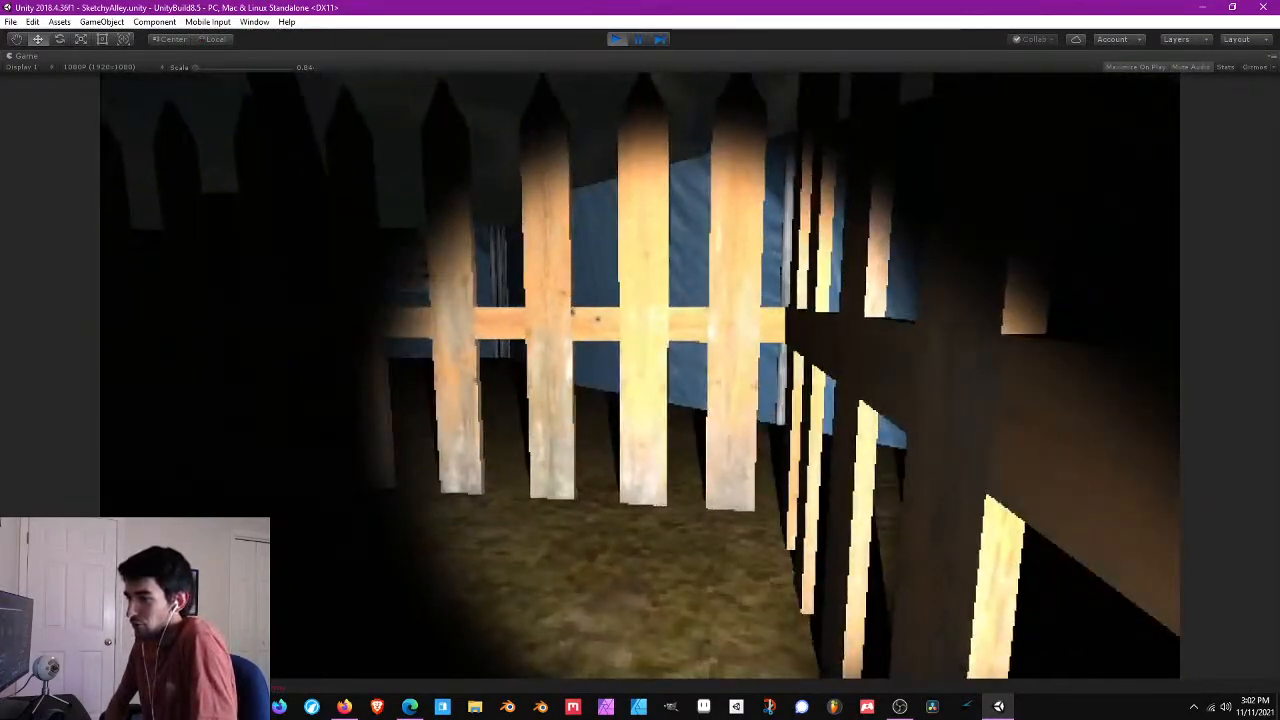
key("space")
key("space")
key("w")
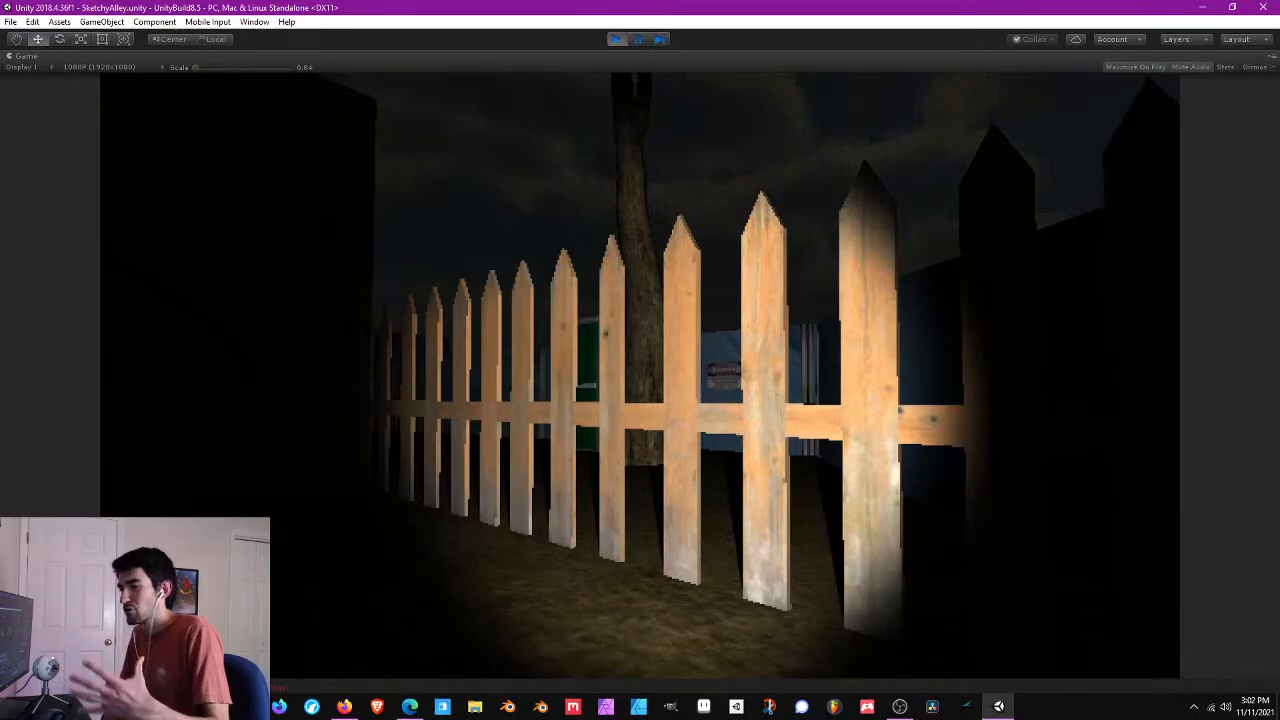
- Examine the picket fence up close, along the brick wall and around the yard corner beside the white wall
key("w")
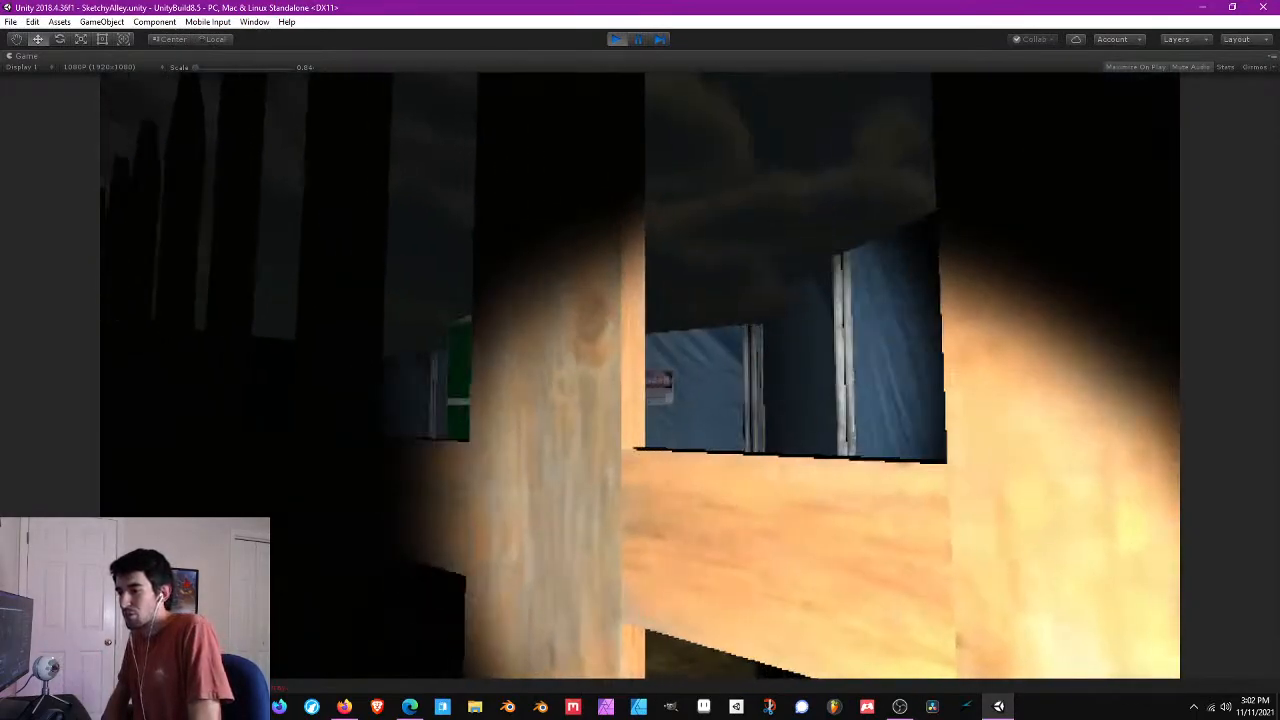
key("s")
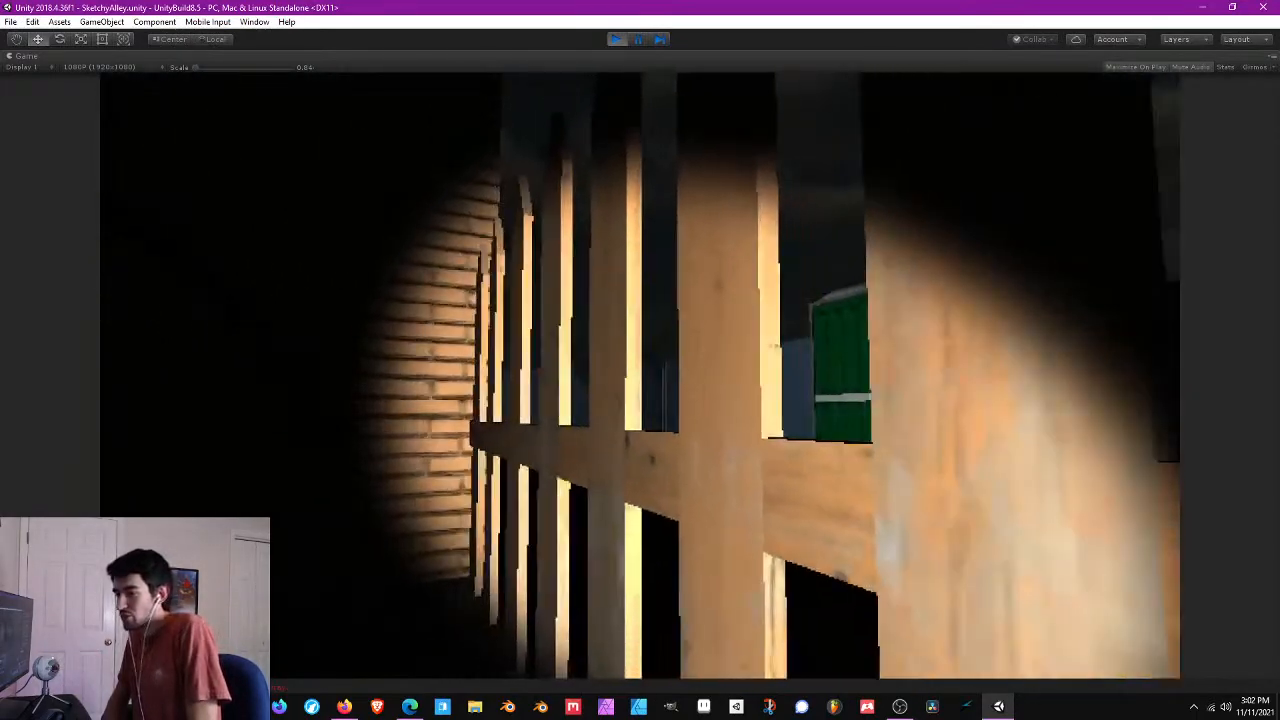
key("s")
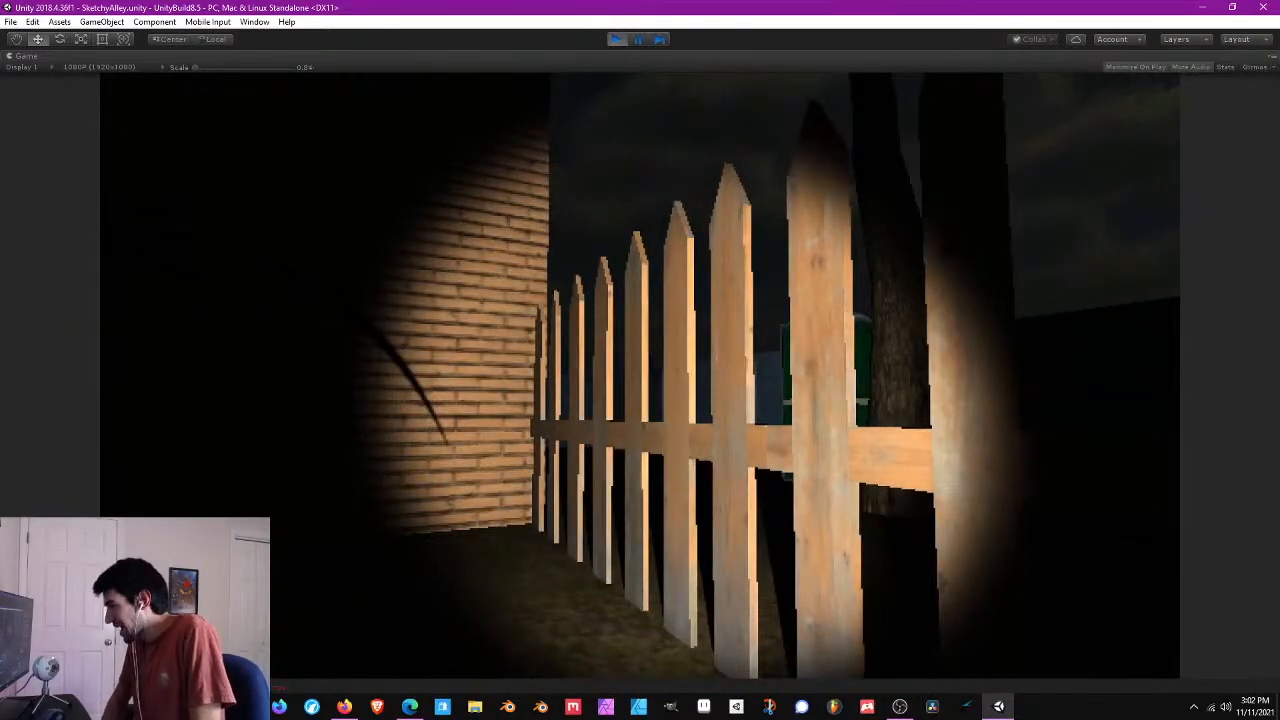
key("w")
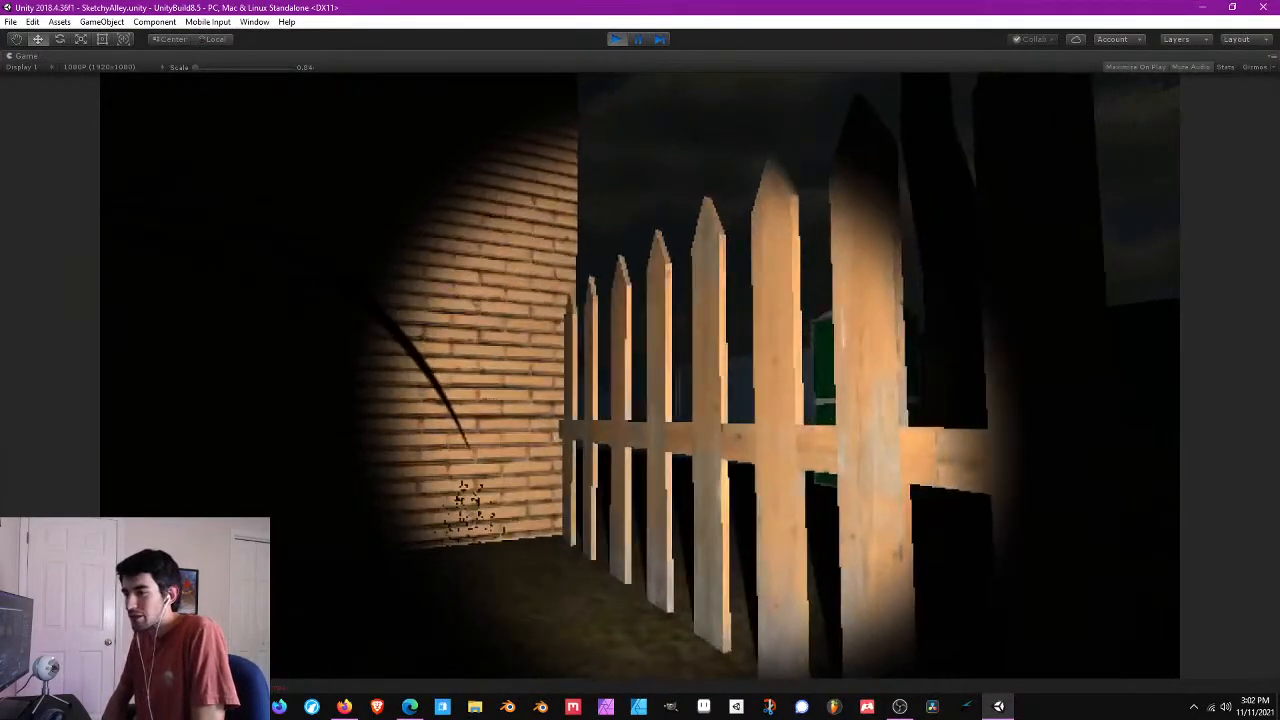
key("s")
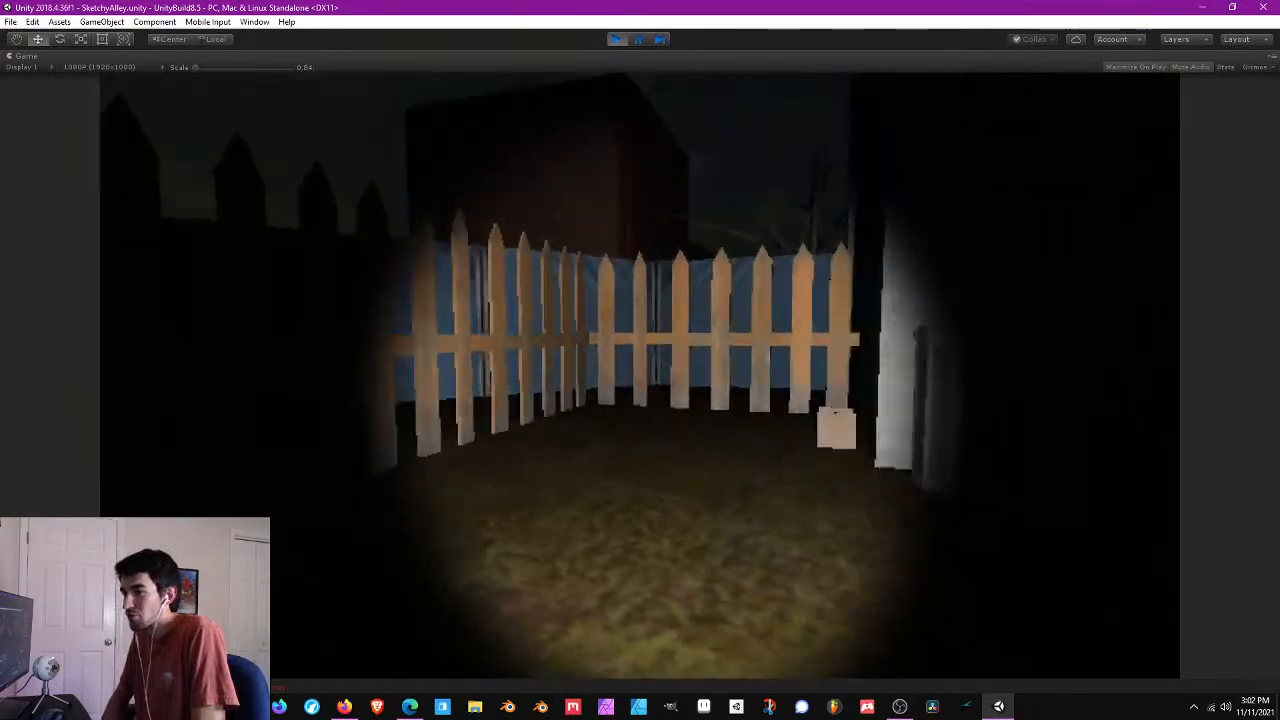
key("w")
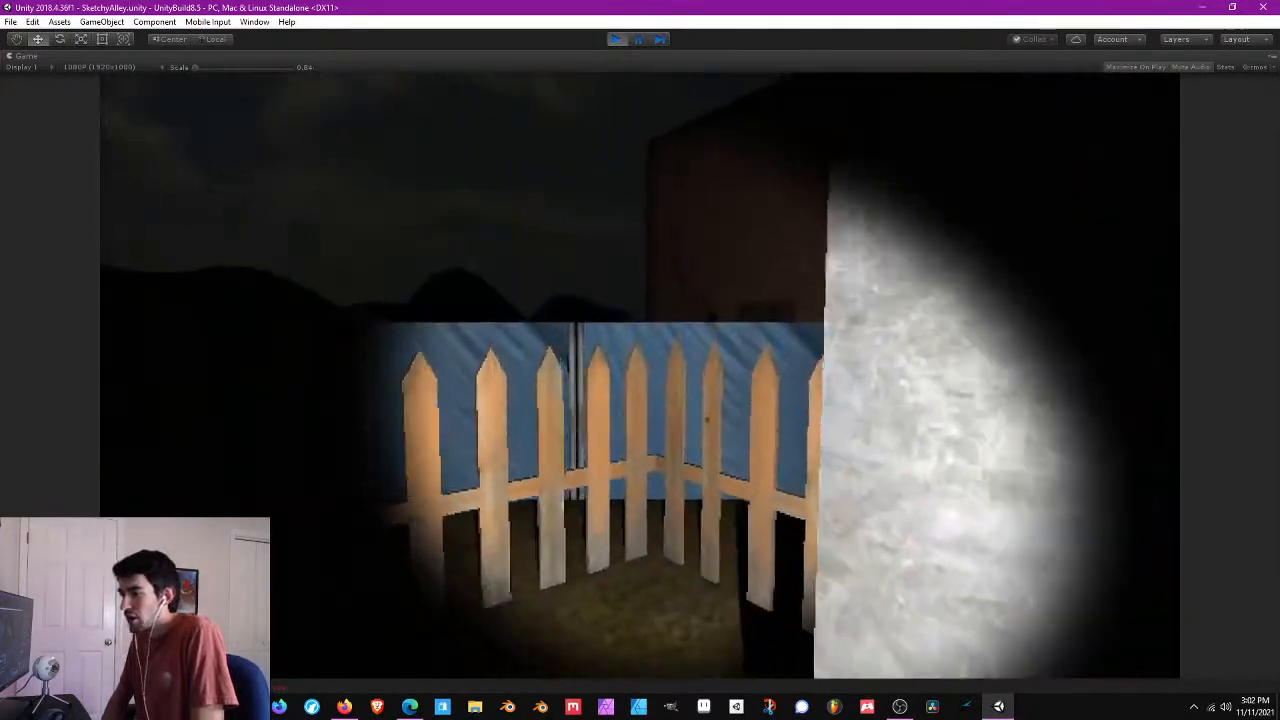
key("s")
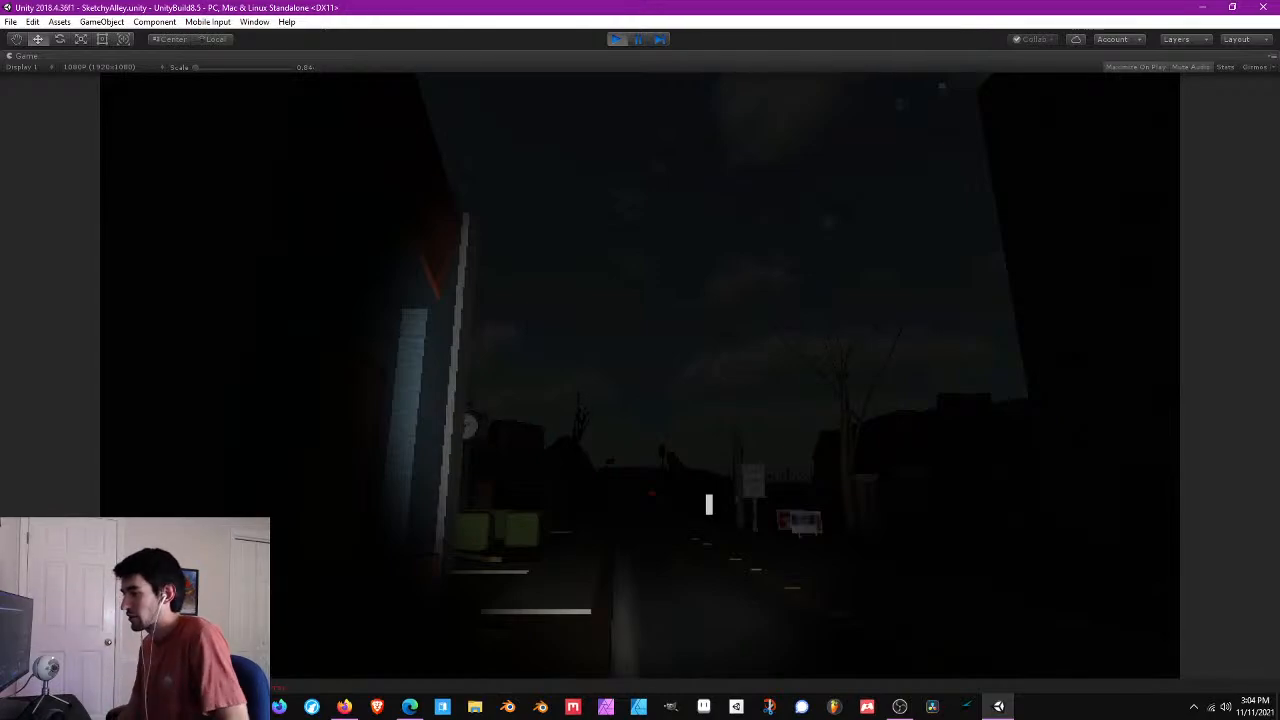
- Inspect the blue building with the sad-face graffiti, the open suitcase by its door and the roadside sidewalk toward the clock
key("f")
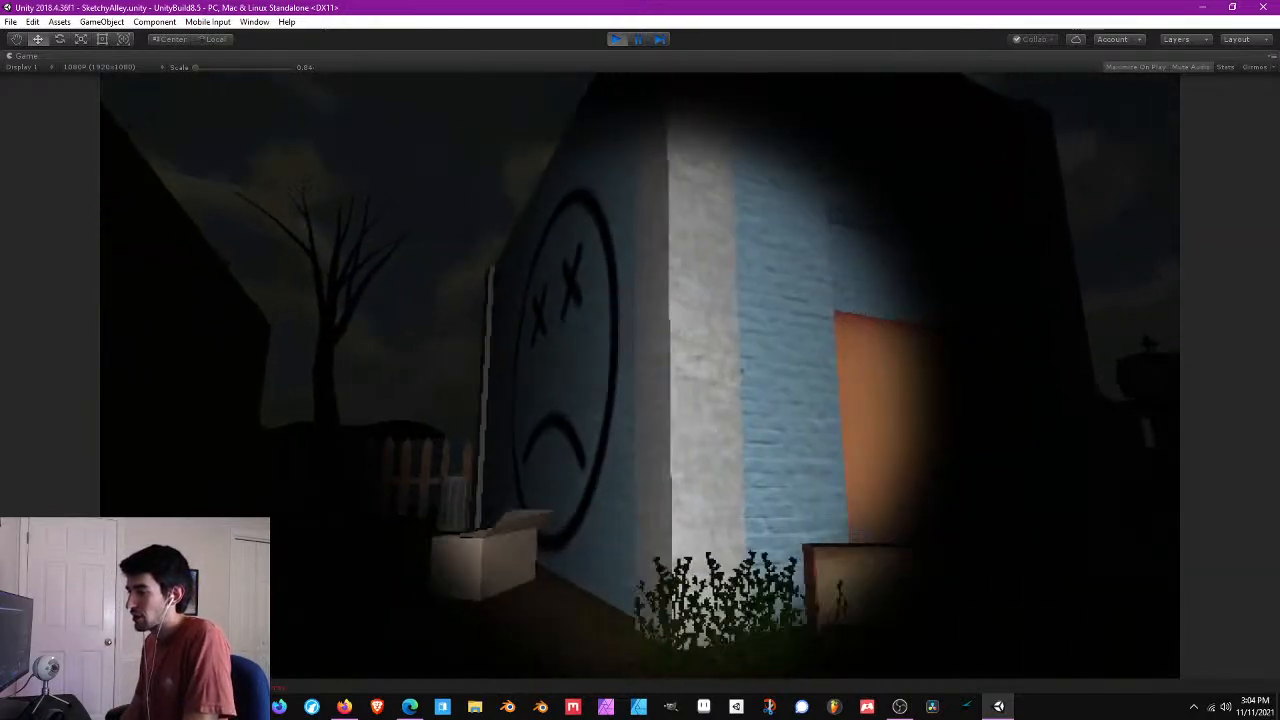
key("w")
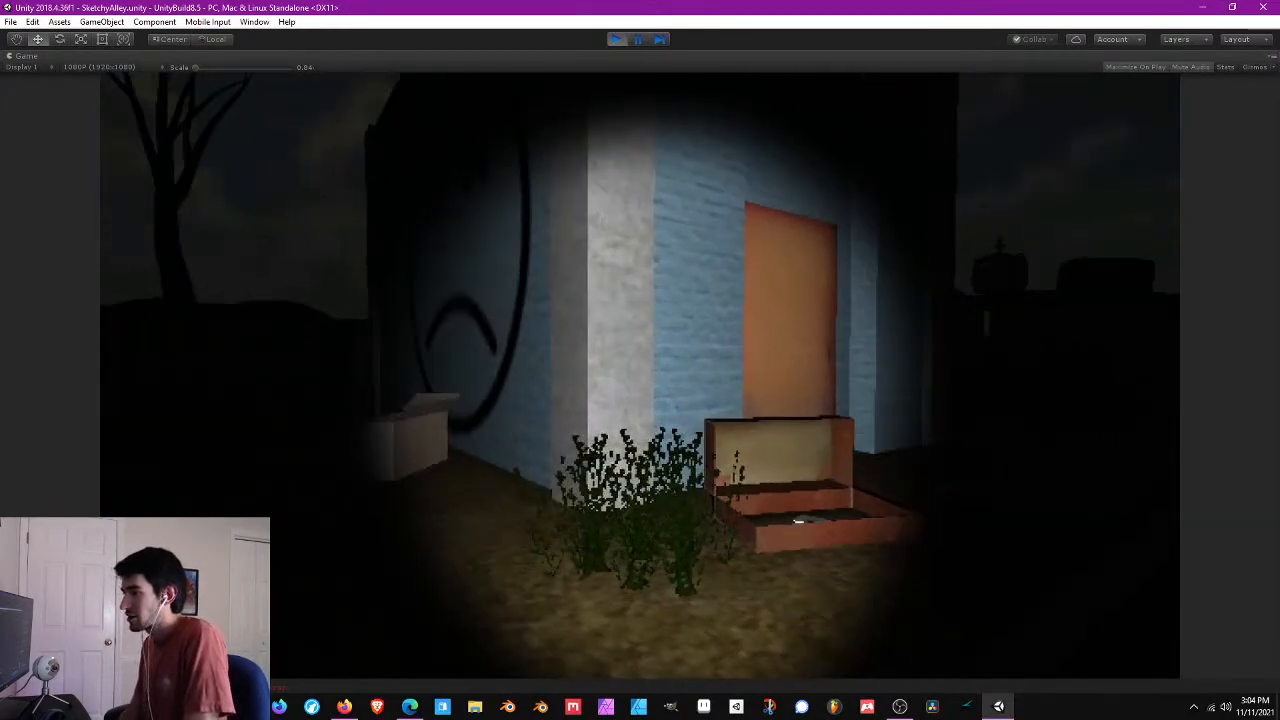
key("w")
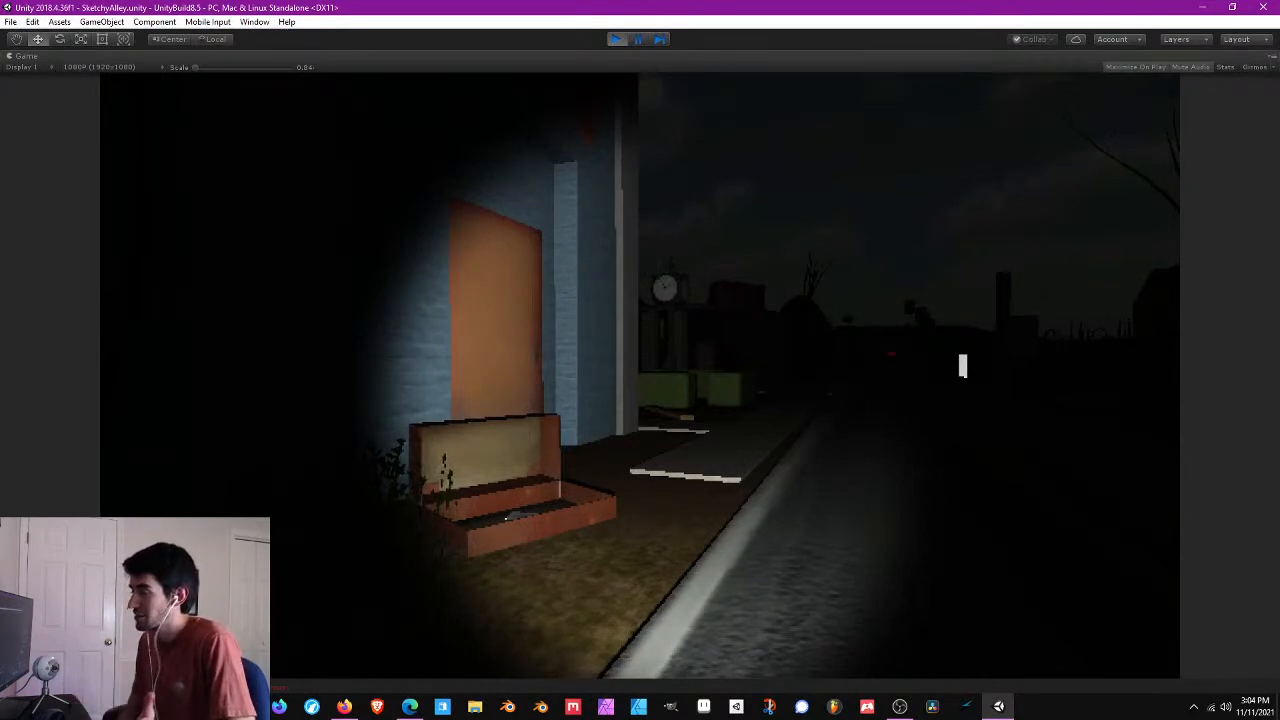
key("w")
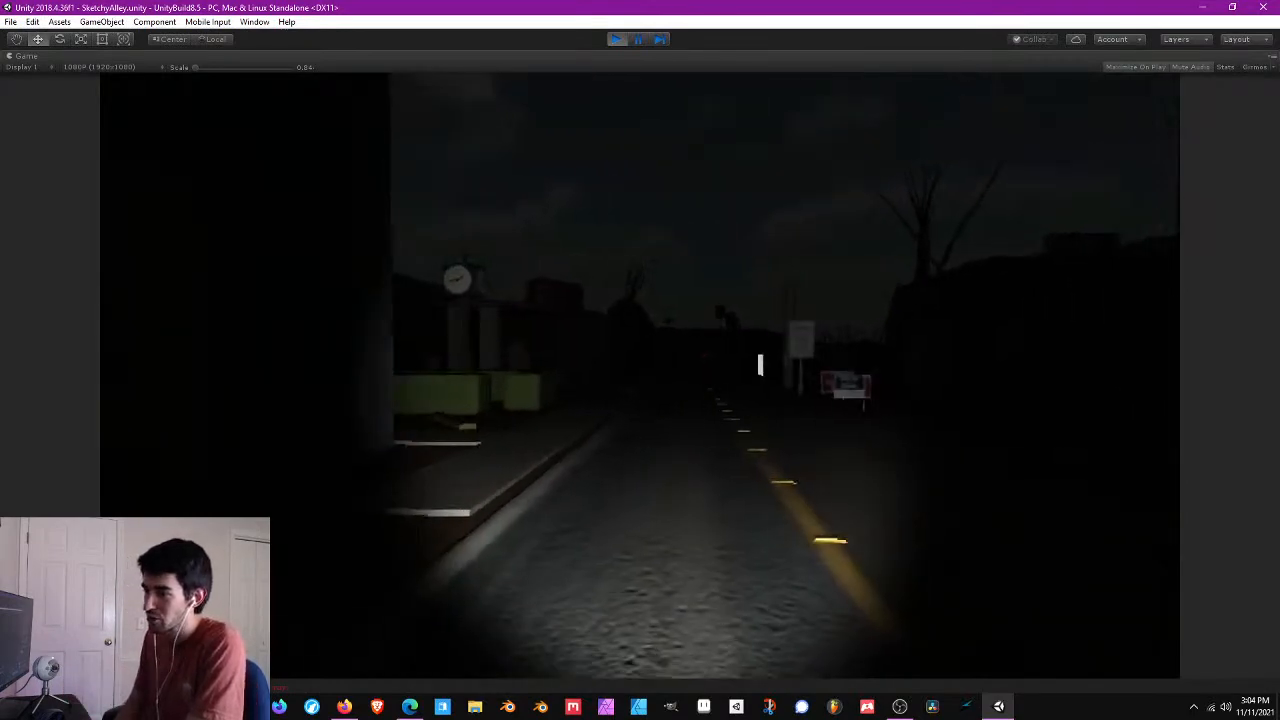
mouse_move(640, 360)
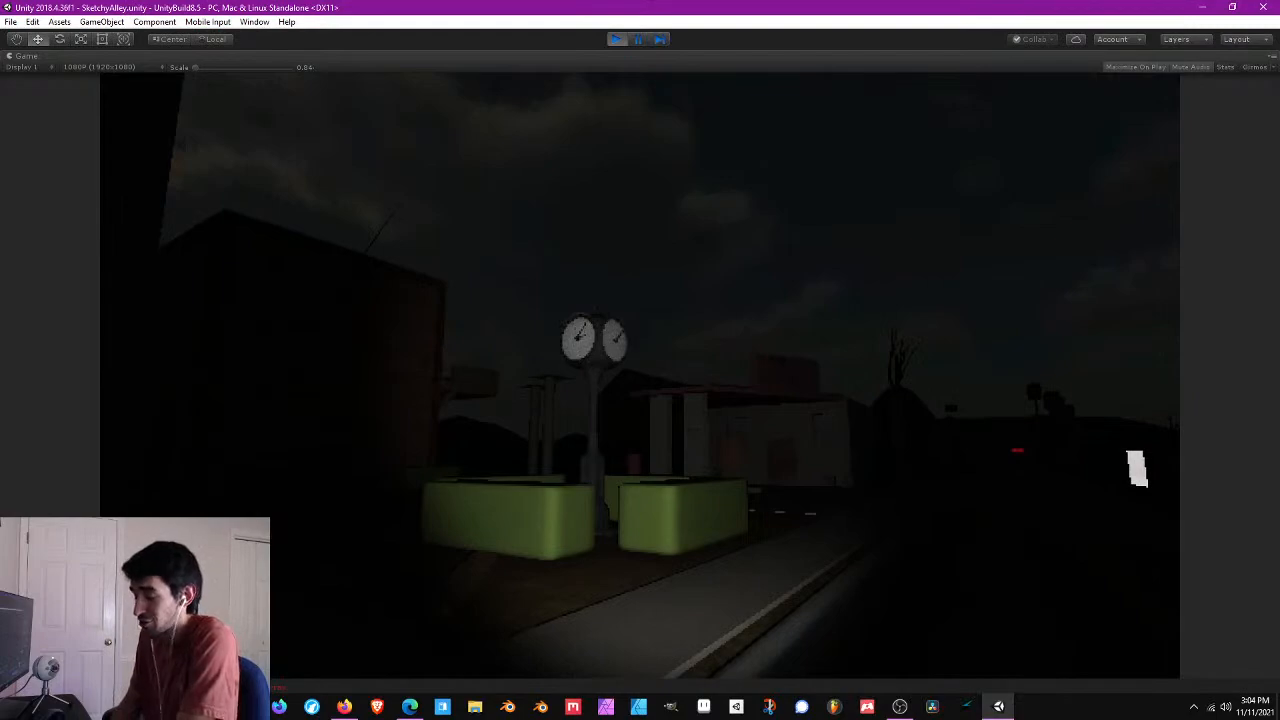
key("s")
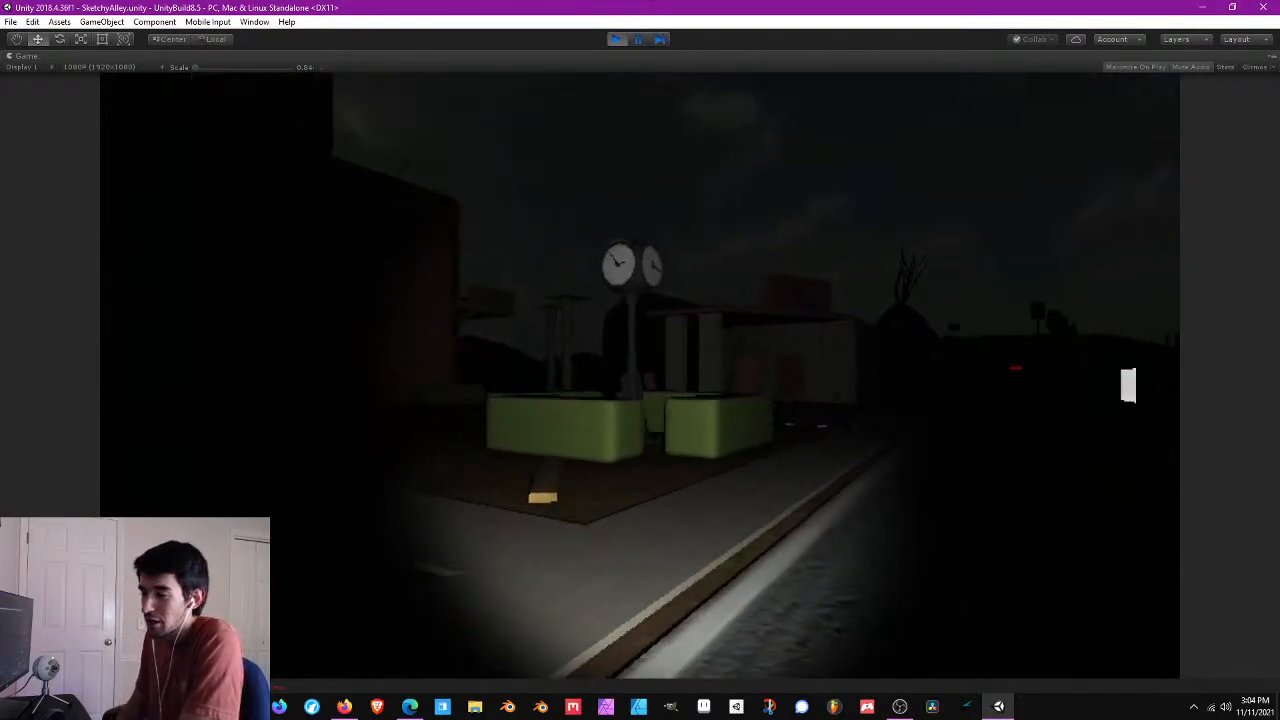
key("w")
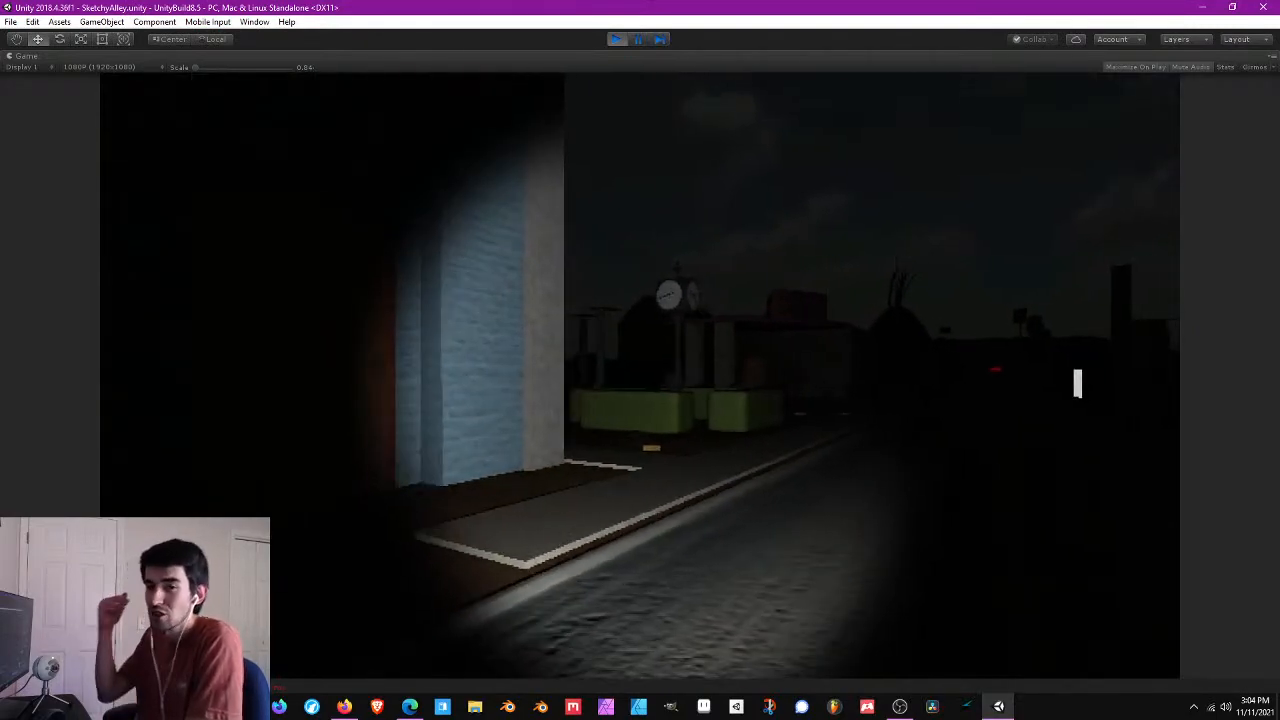
key("w")
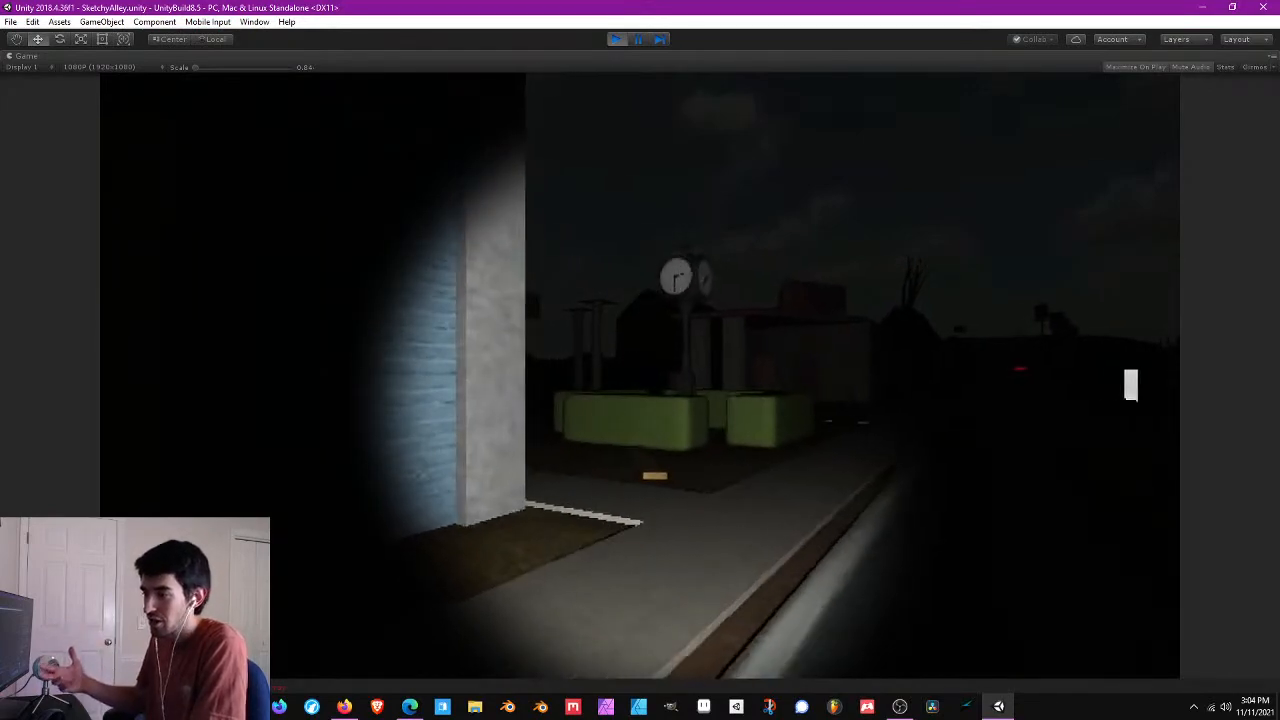
- Walk around the green hedges, benches and bare tree to check how the small park looks by flashlight
key("s")
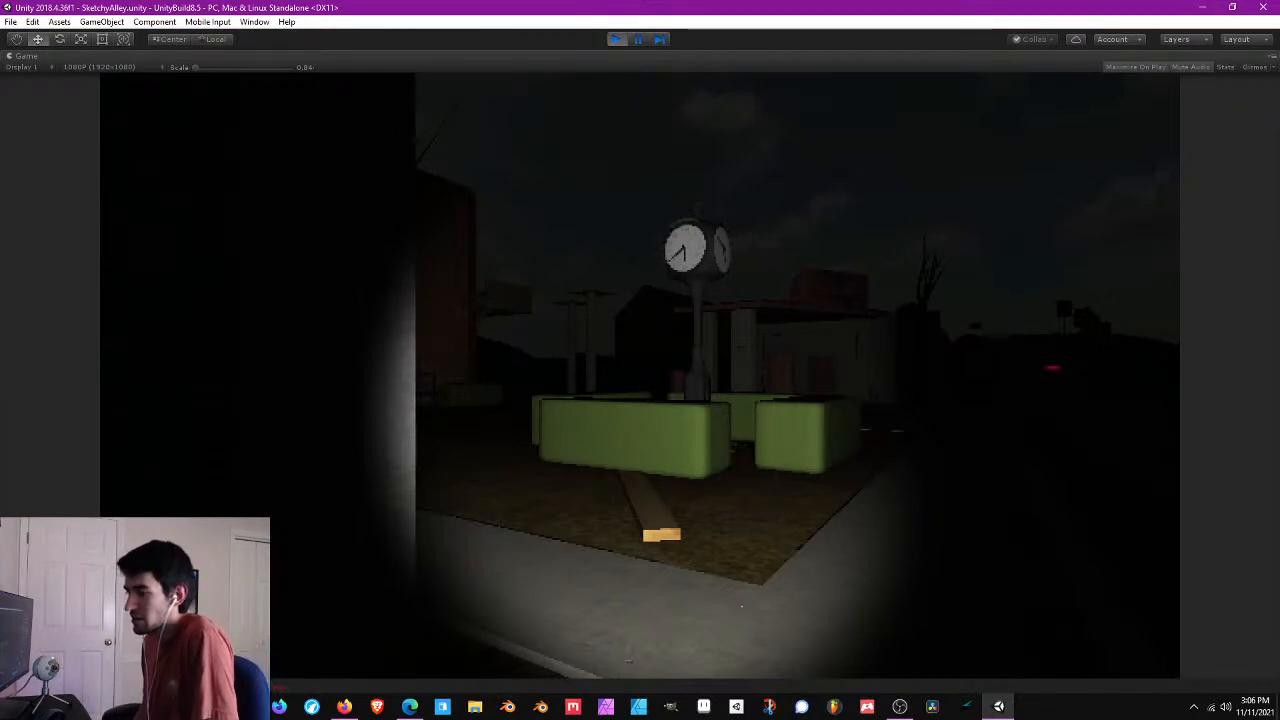
key("w")
key("w")
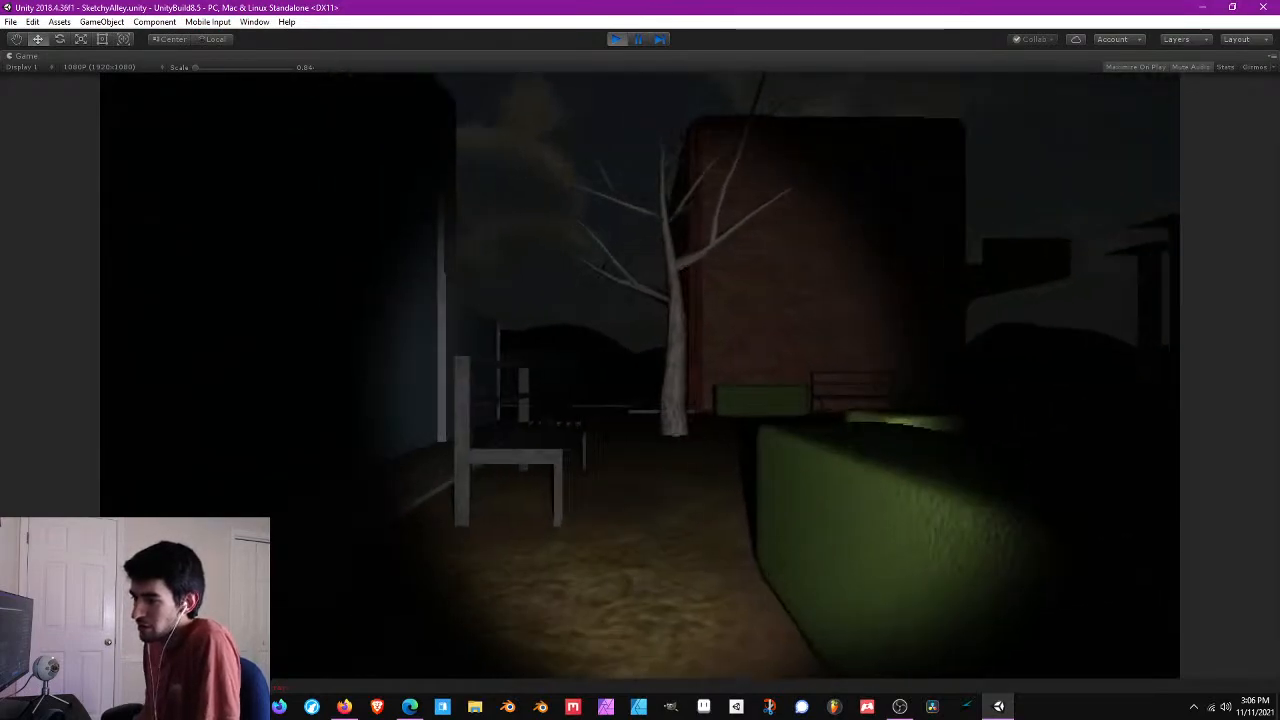
key("w")
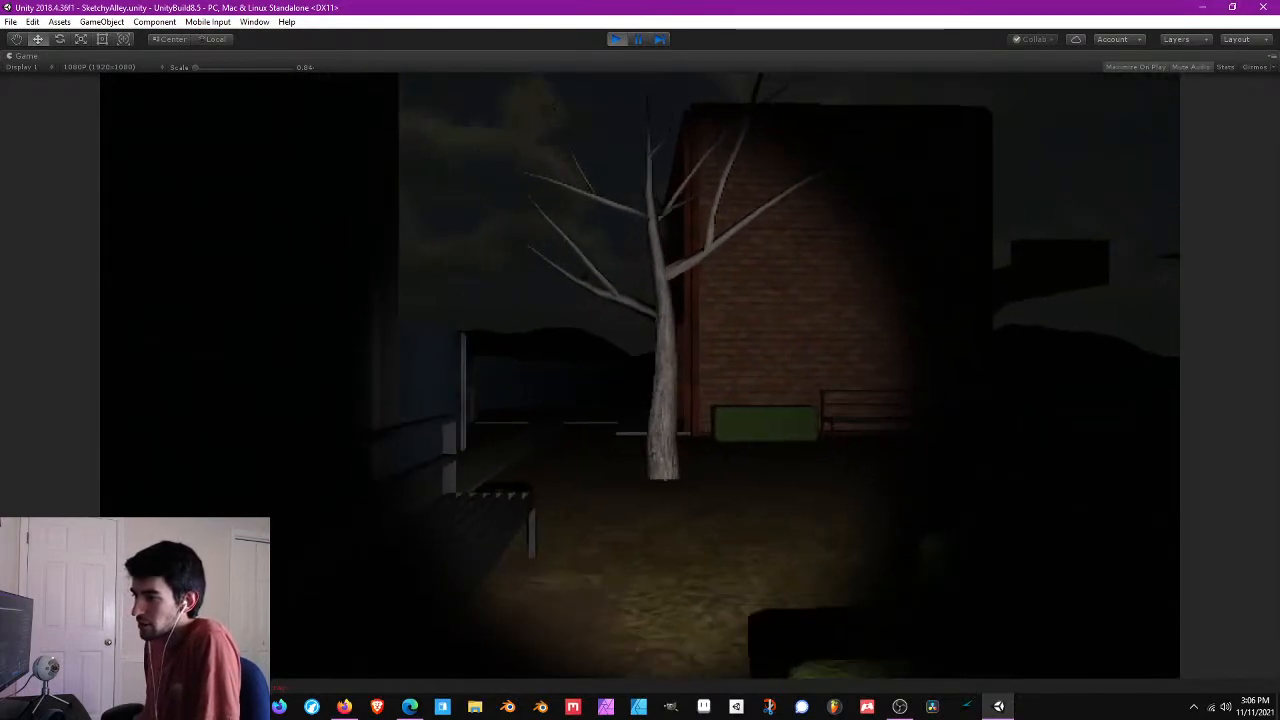
key("w")
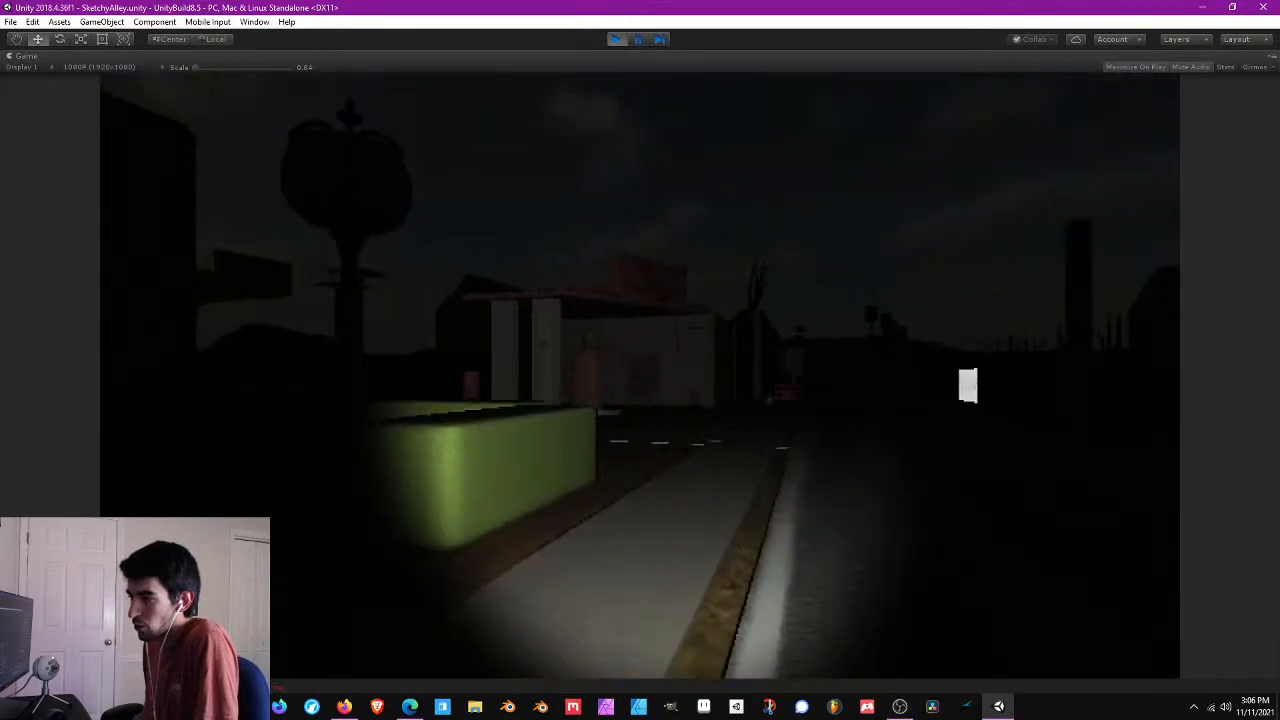
key("s")
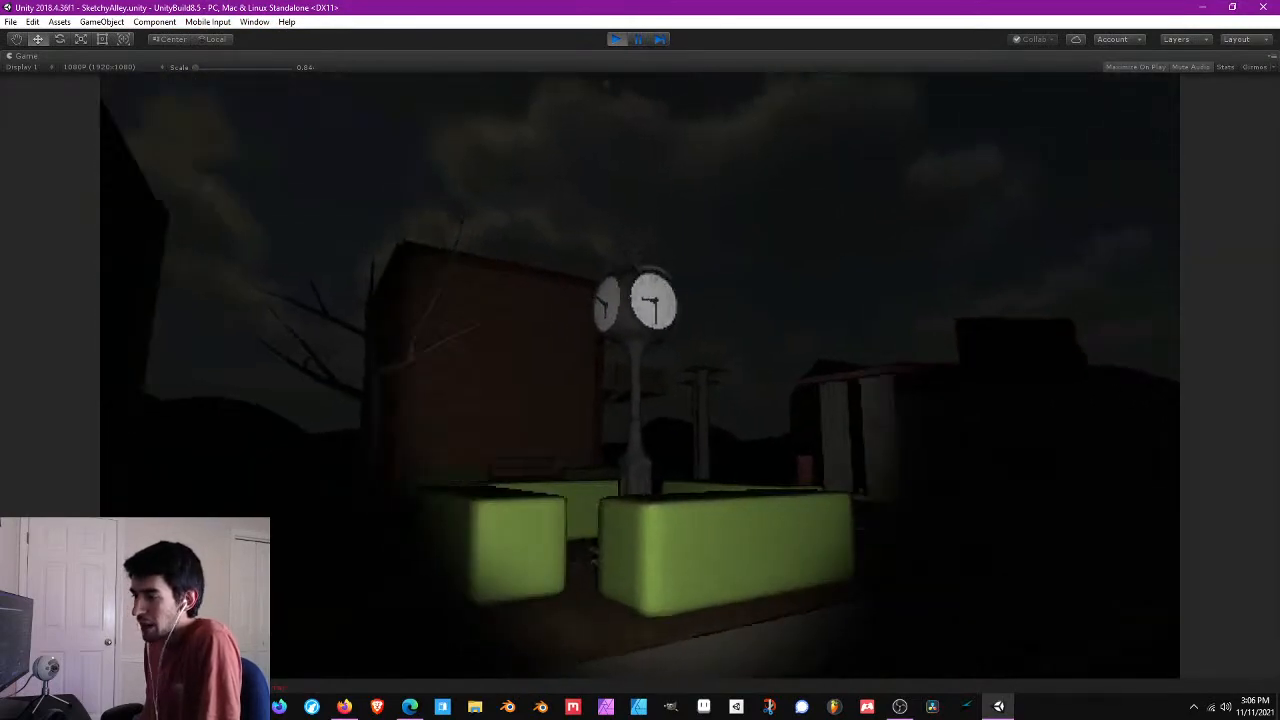
key("w")
key("w")
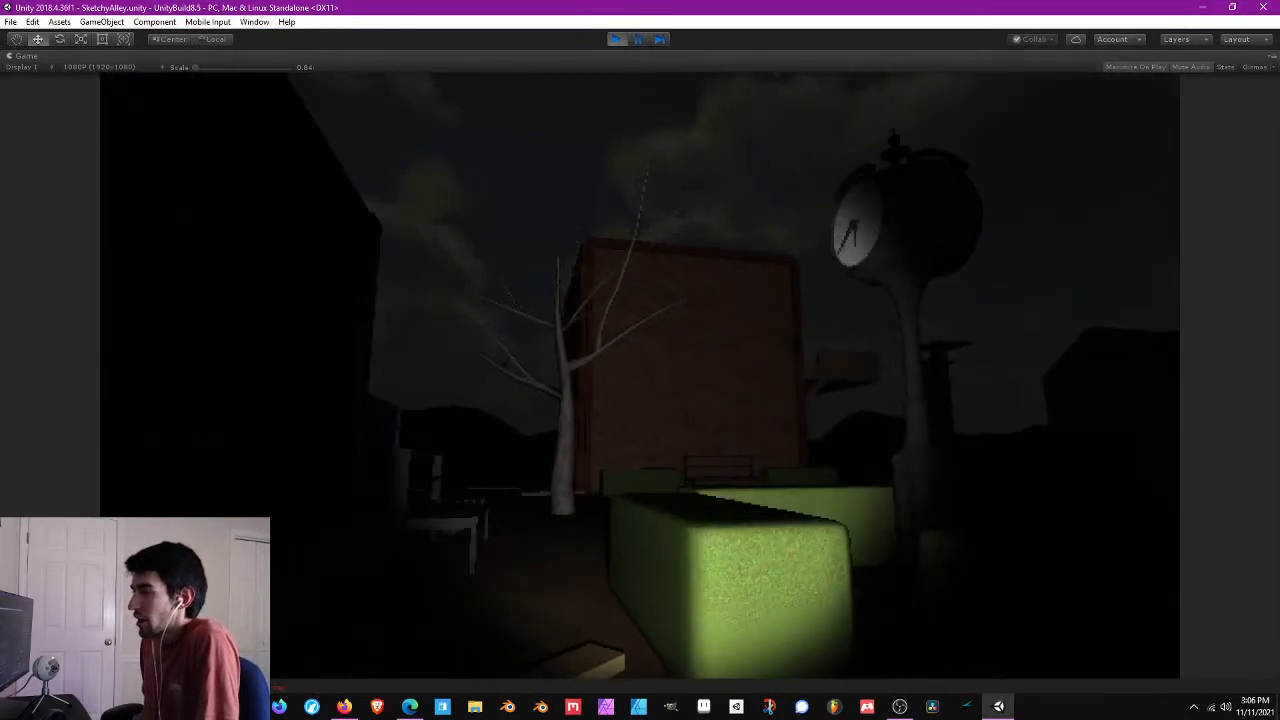
key("s")
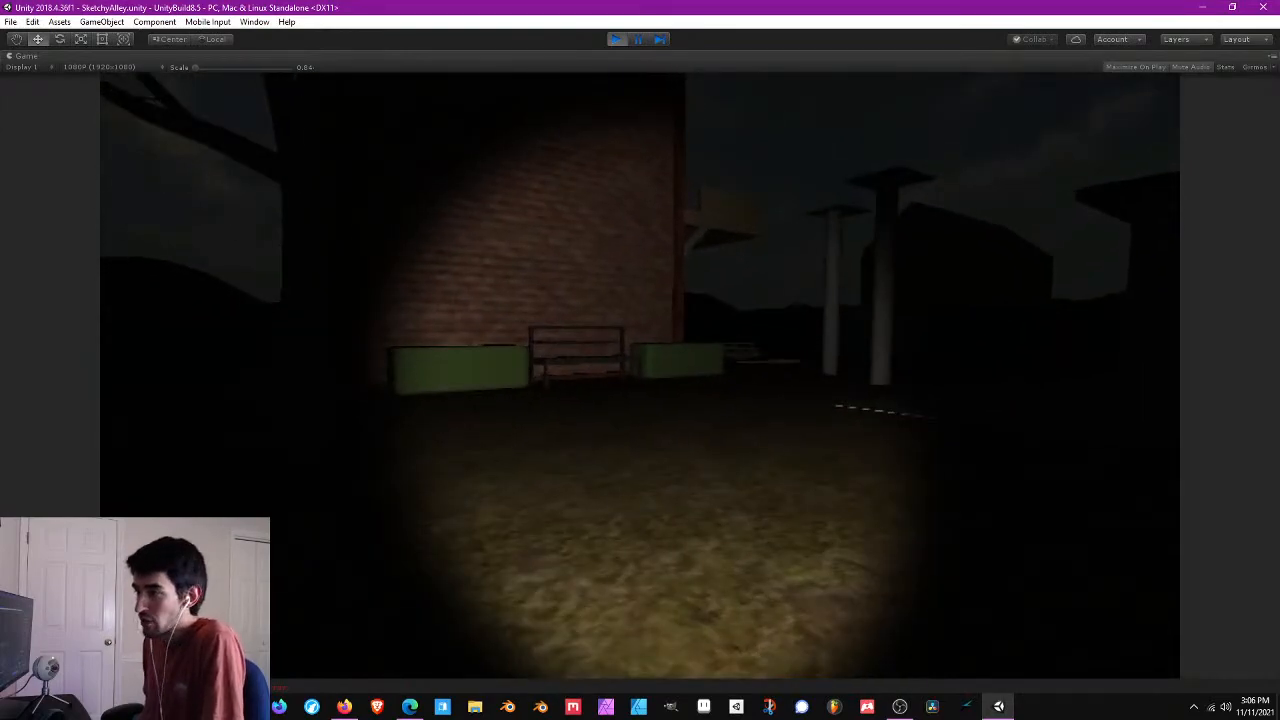
key("s")
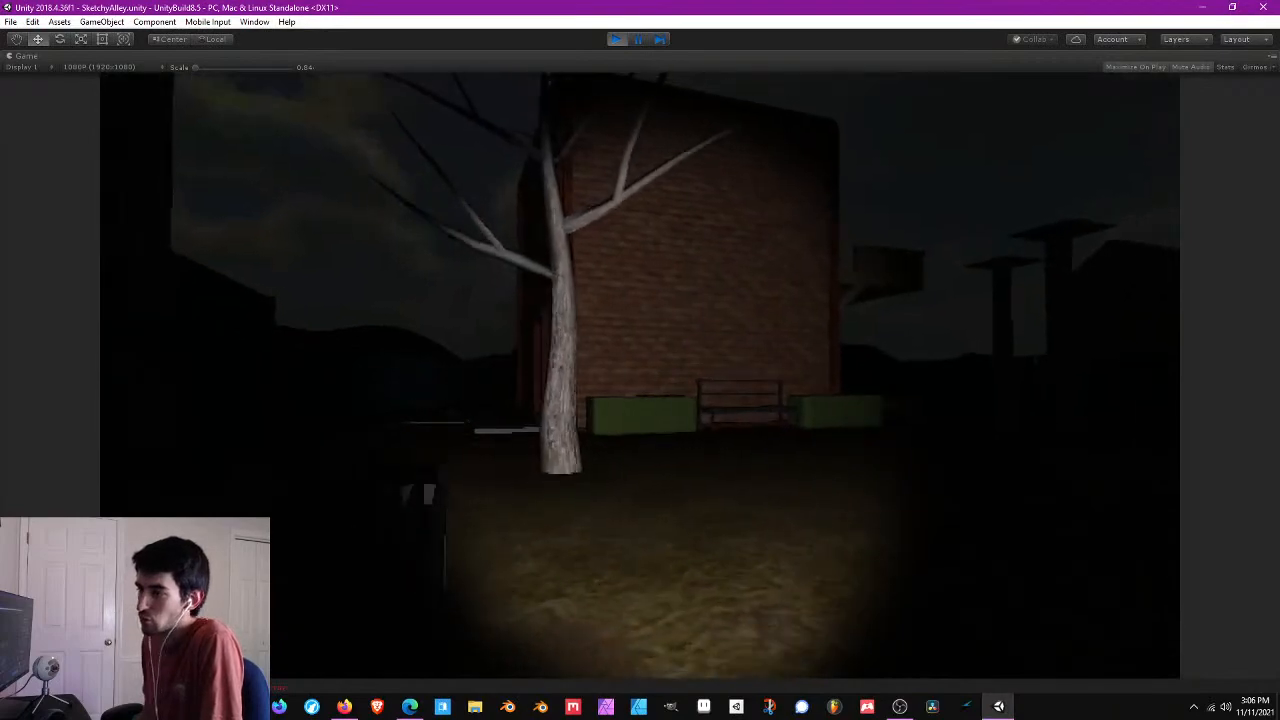
- Examine the street clock's faces and post from several sides and distances
key("w")
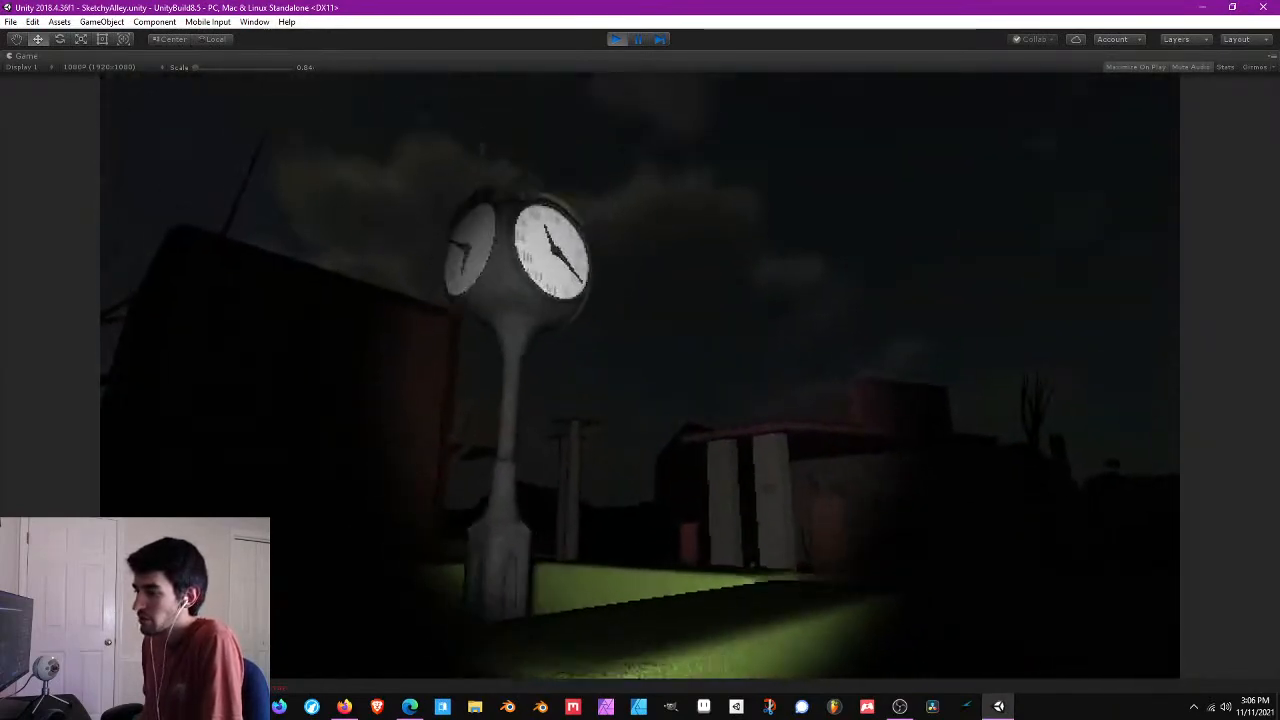
key("d")
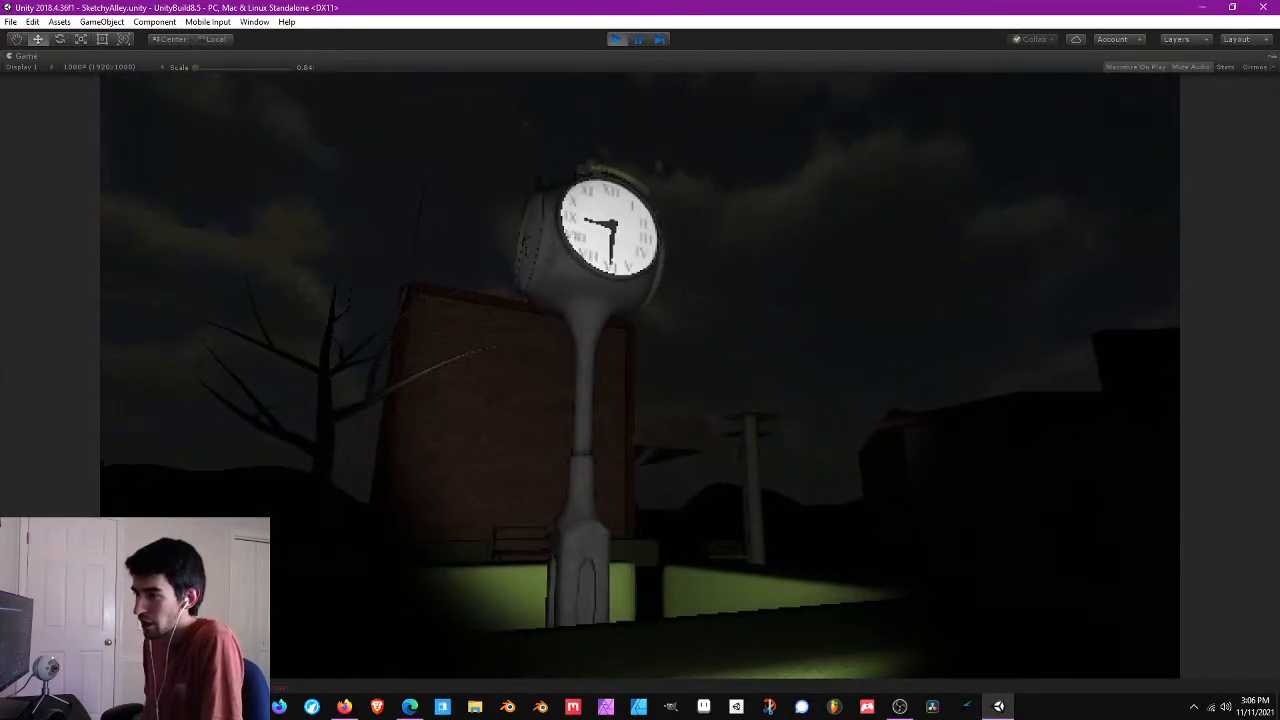
key("s")
key("s")
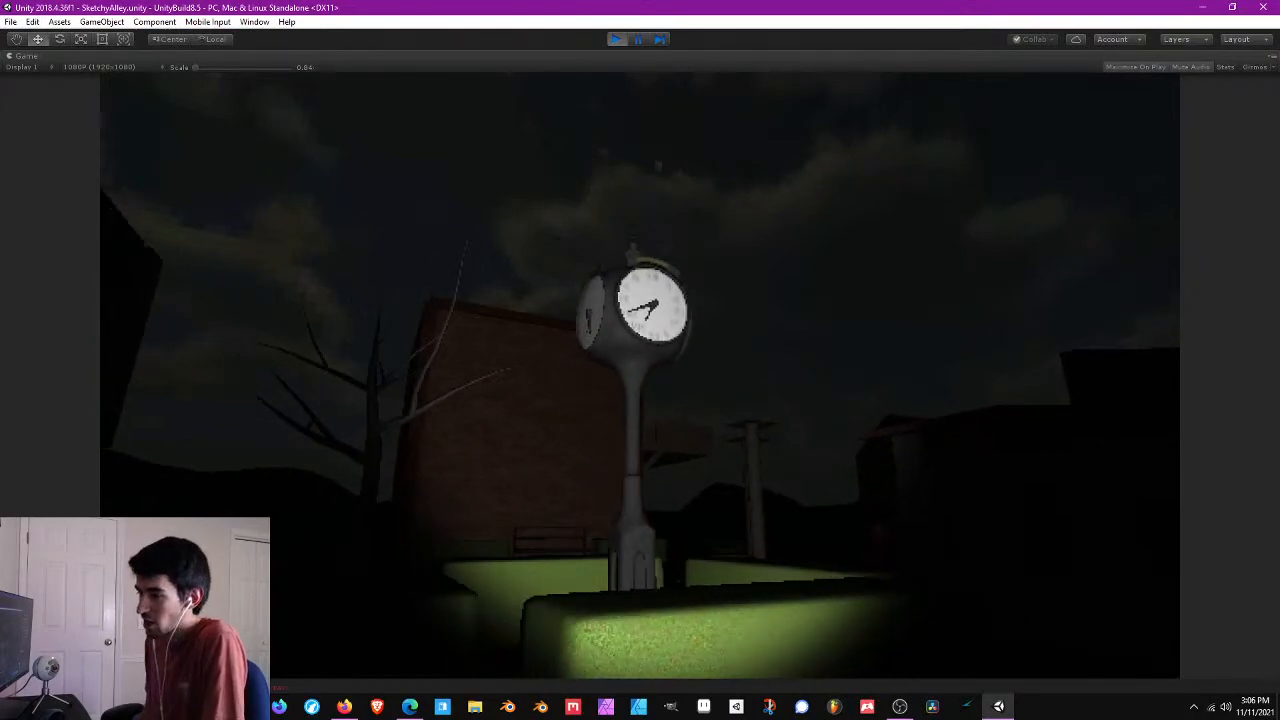
key("w")
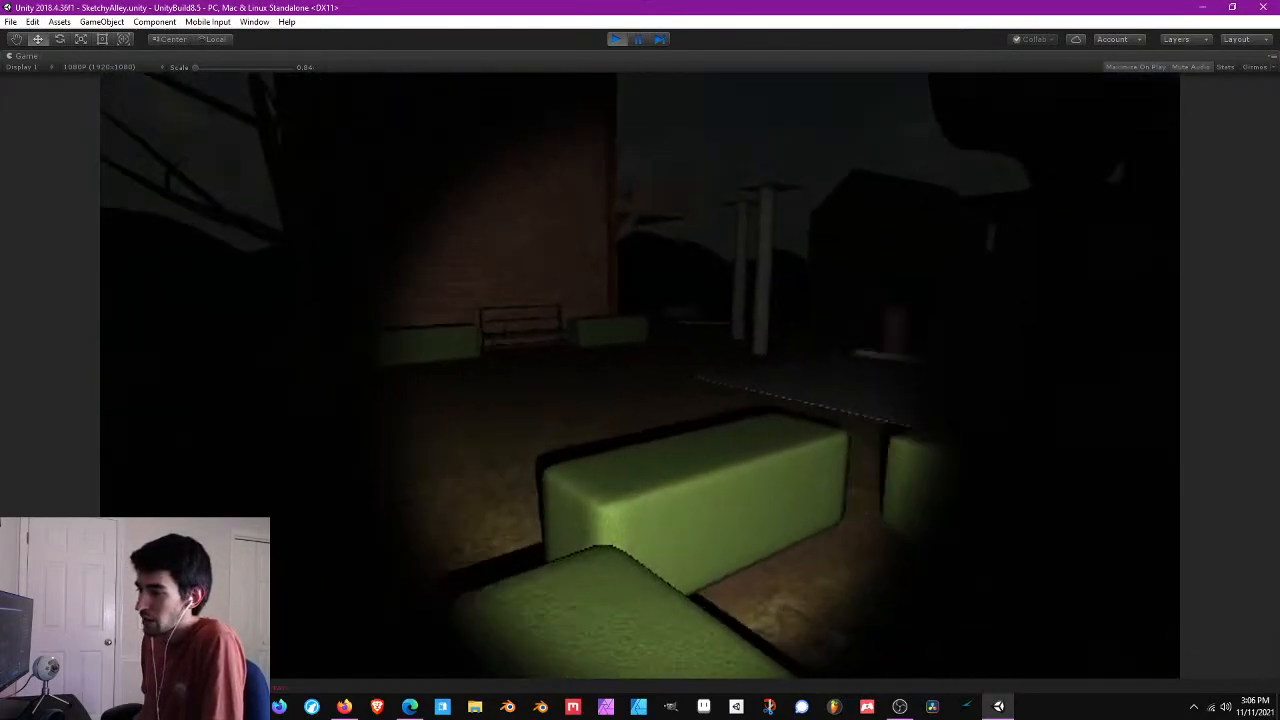
- Walk past the hedges and gas station onto the road to view the asphalt, lane reflectors and brick pillars
key("w")
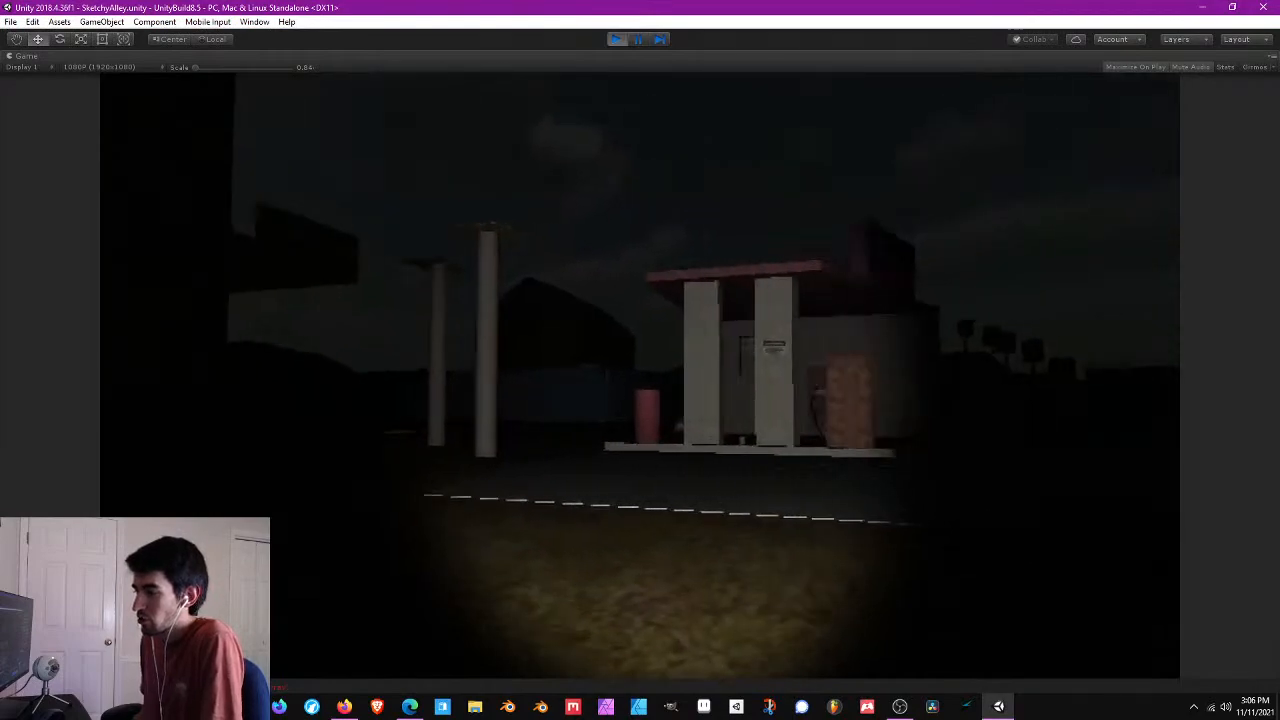
key("w")
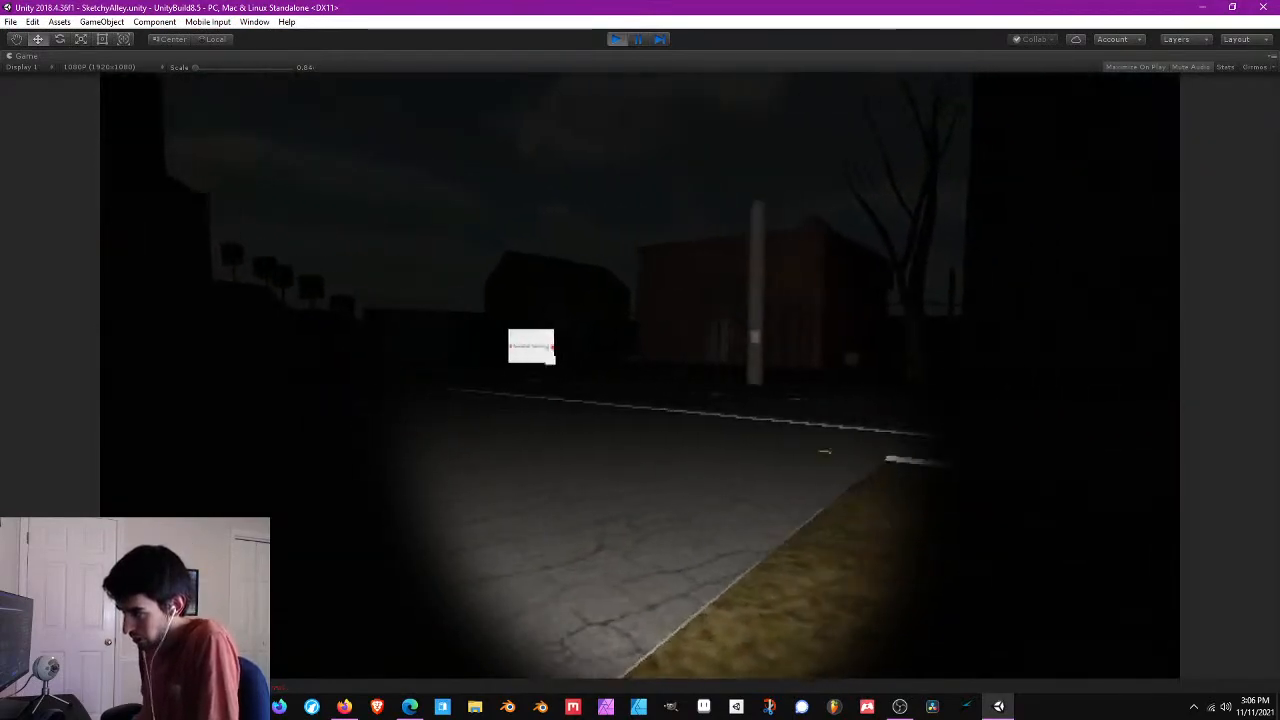
key("w")
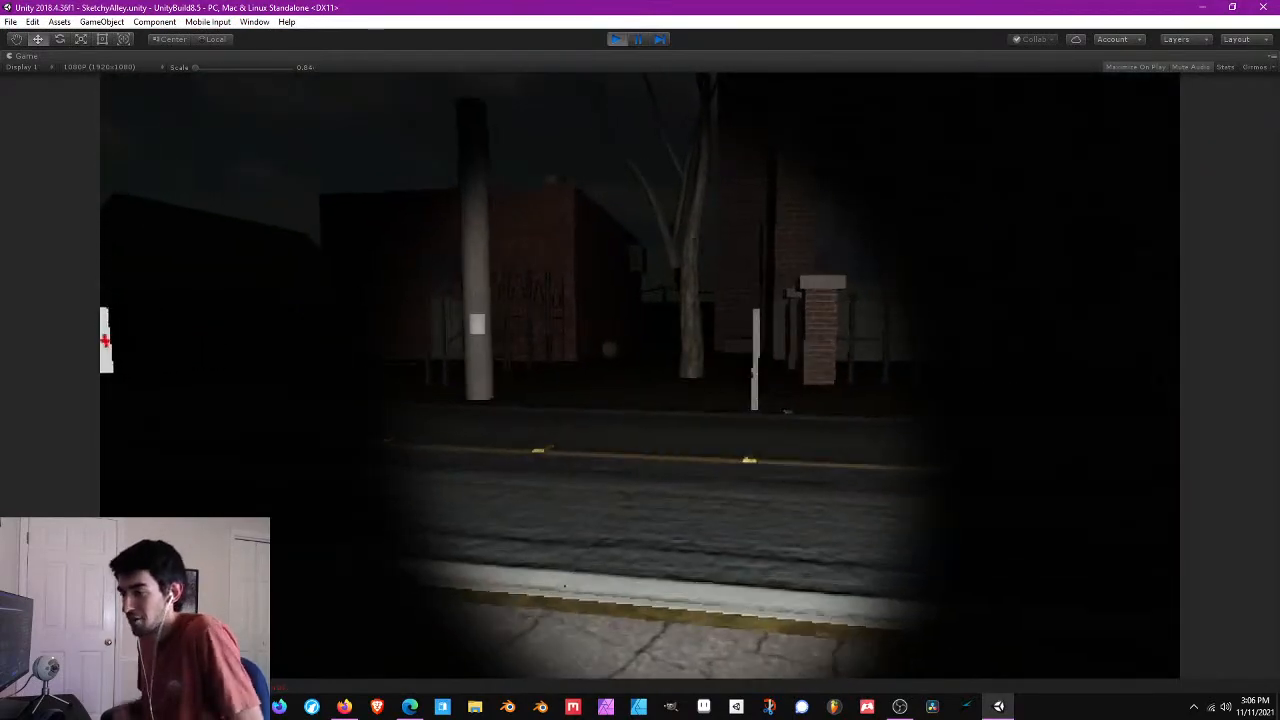
key("w")
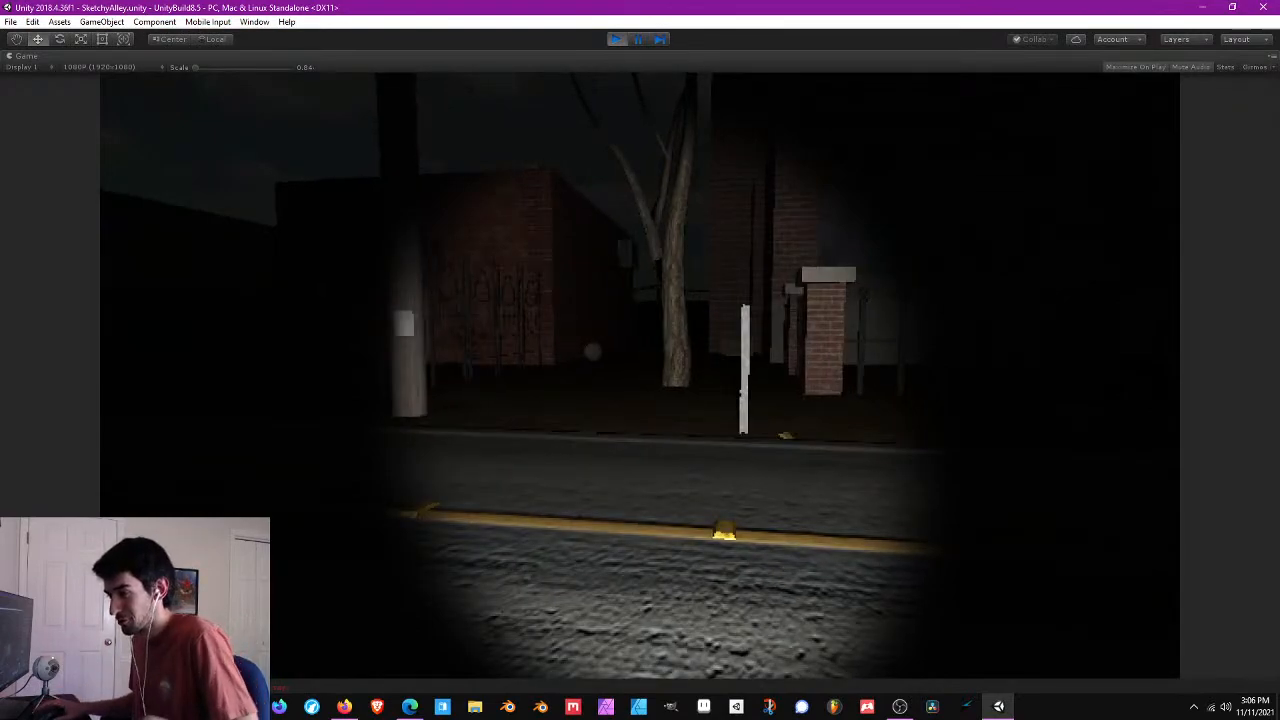
- Stop the play test and open the file commands
left_click(614, 39)
left_click(10, 21)
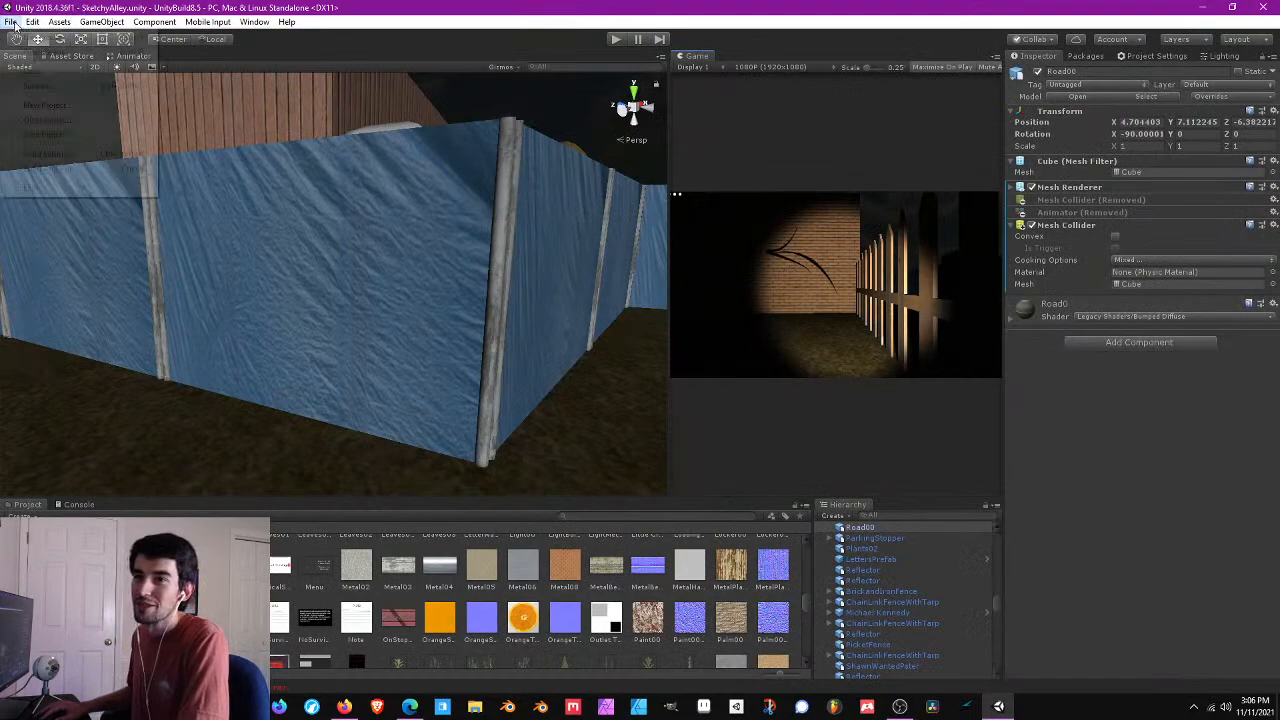
- Save the project and examine the open cardboard box beside the brick wall from several angles
left_click(72, 134)
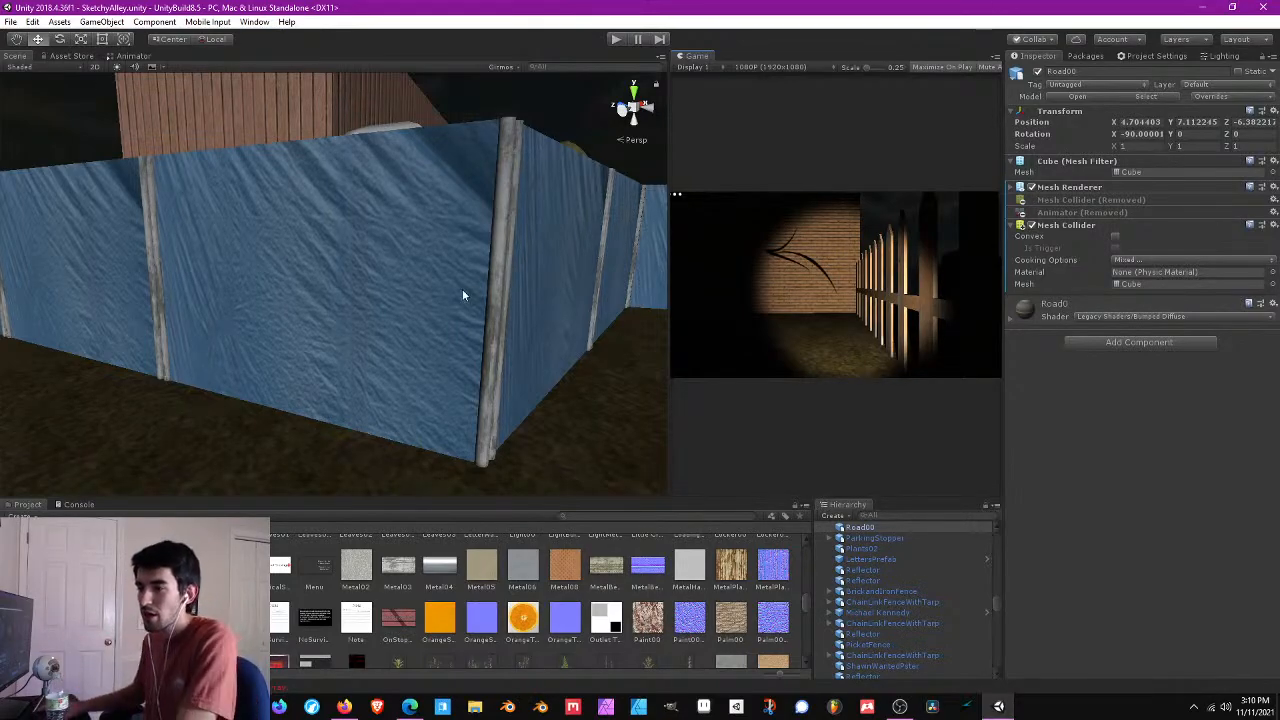
mouse_move(462, 289)
right_mouse_down()
mouse_move(500, 215)
mouse_move(642, 255)
mouse_move(498, 189)
mouse_move(514, 189)
mouse_move(397, 259)
mouse_move(426, 229)
mouse_move(400, 281)
mouse_move(400, 258)
mouse_move(372, 254)
mouse_move(351, 224)
mouse_move(343, 234)
mouse_move(363, 223)
mouse_move(334, 271)
mouse_move(348, 255)
mouse_move(360, 280)
mouse_move(508, 288)
mouse_move(220, 324)
mouse_move(266, 294)
mouse_move(372, 307)
mouse_move(378, 343)
mouse_move(386, 295)
mouse_move(284, 356)
mouse_move(300, 374)
mouse_move(420, 414)
mouse_move(448, 342)
mouse_move(268, 386)
mouse_move(390, 352)
mouse_move(452, 288)
mouse_move(462, 294)
right_mouse_up()
left_click(424, 226)
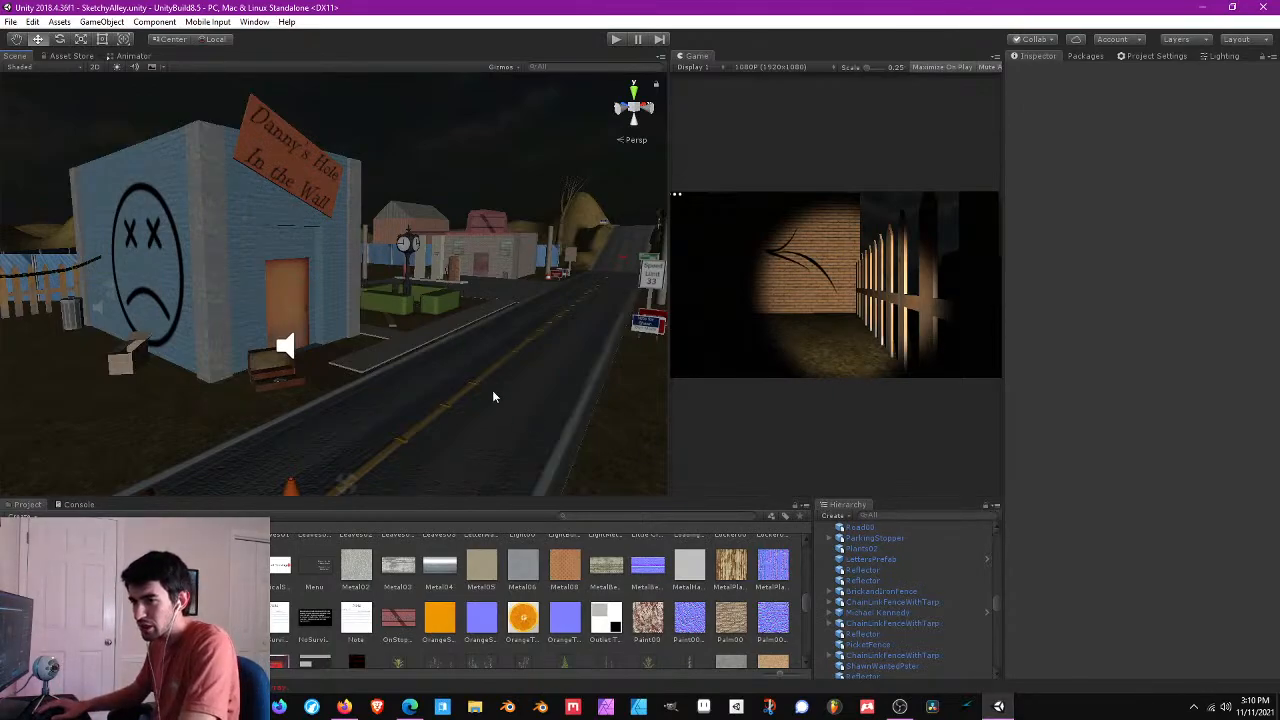
right_click_drag(491, 394, 563, 306)
right_click_drag(280, 318, 531, 244)
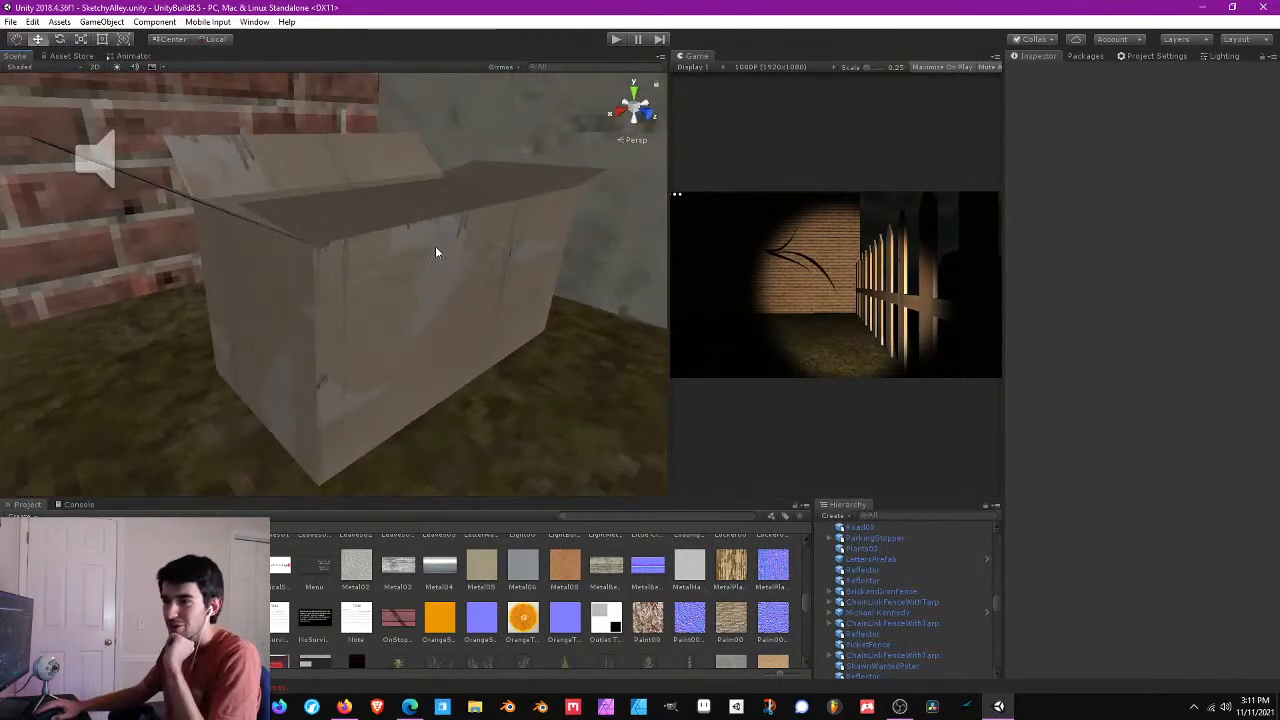
right_click_drag(435, 252, 266, 214)
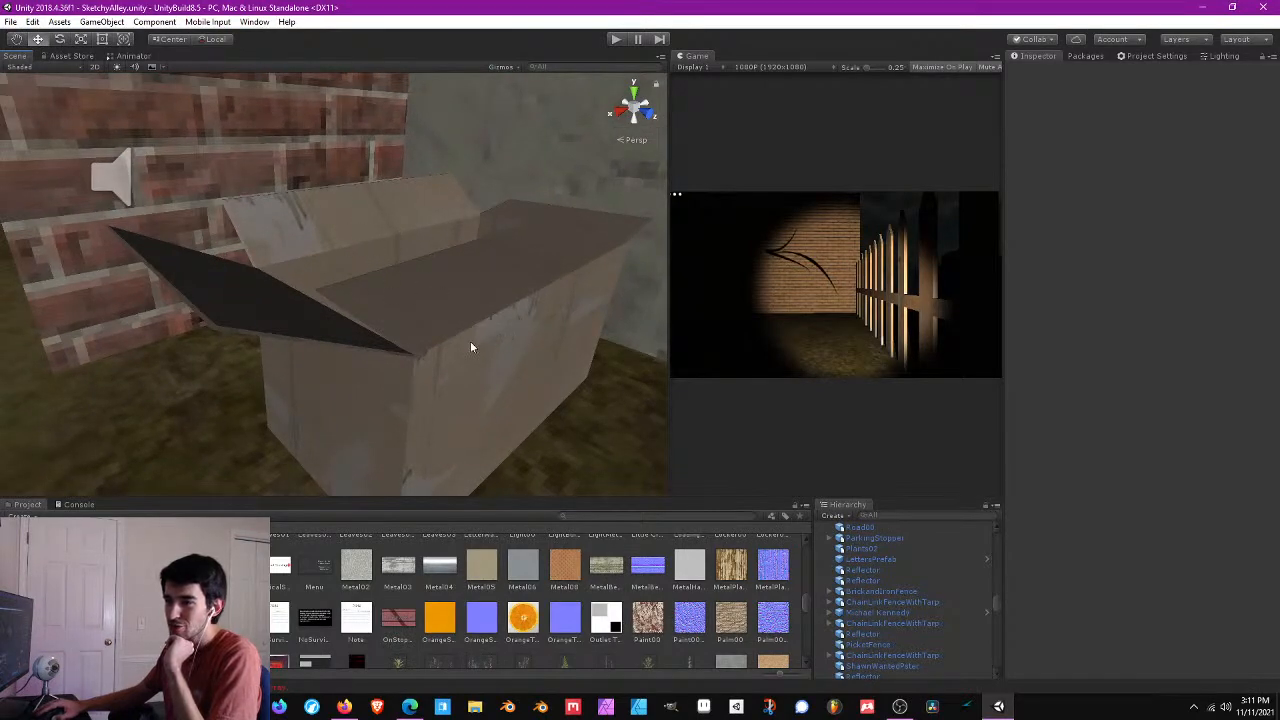
right_click_drag(367, 340, 295, 307)
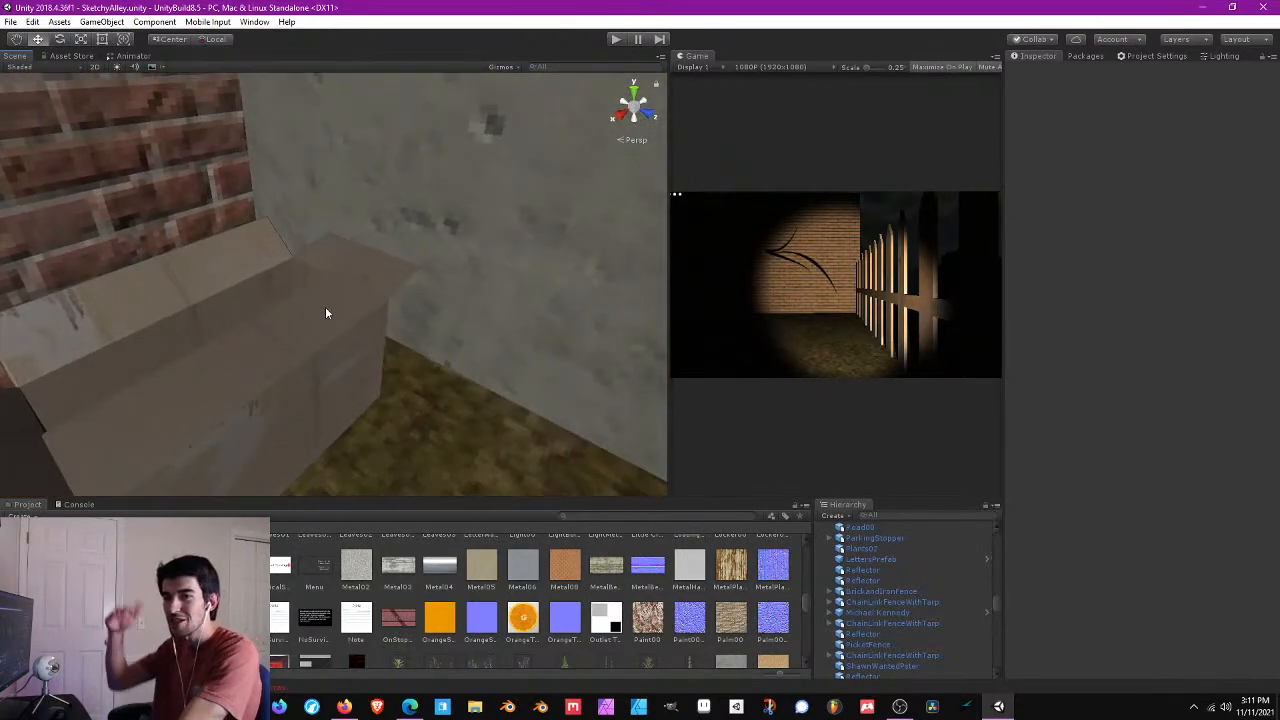
right_click_drag(344, 232, 625, 195)
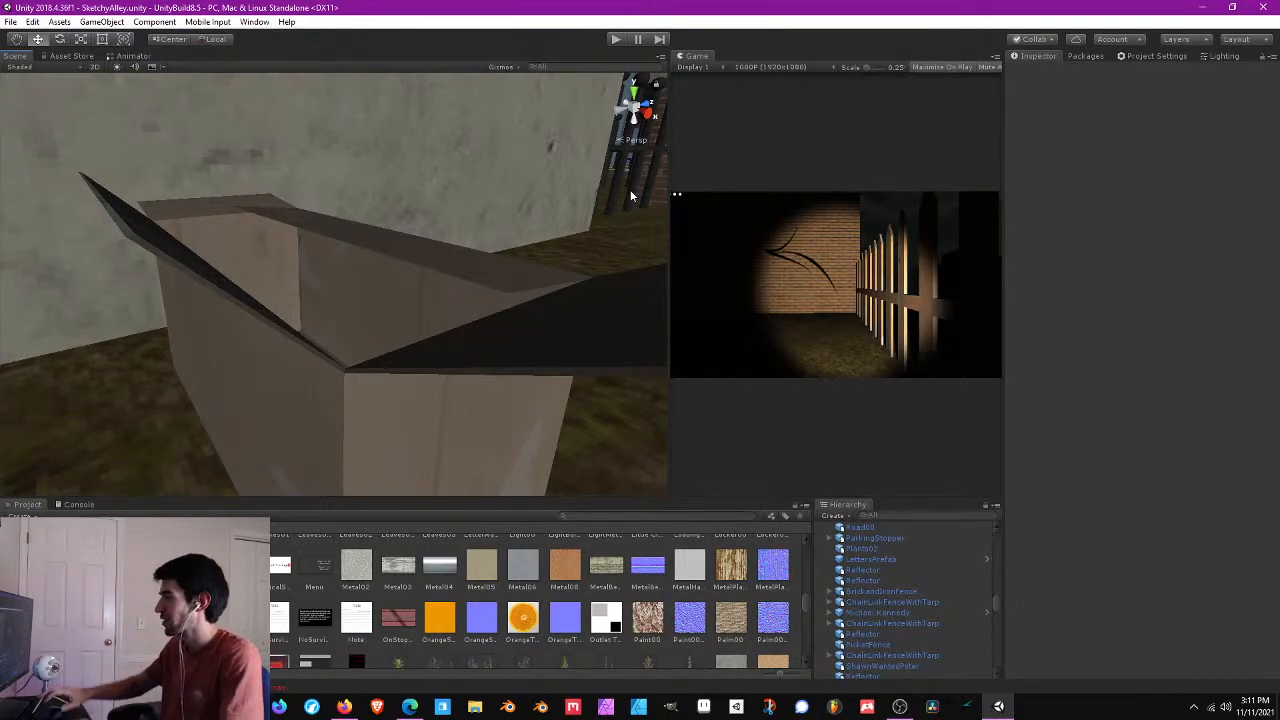
mouse_move(303, 282)
right_mouse_down()
mouse_move(423, 272)
mouse_move(580, 289)
mouse_move(426, 337)
mouse_move(432, 352)
mouse_move(559, 358)
mouse_move(314, 300)
right_mouse_up()
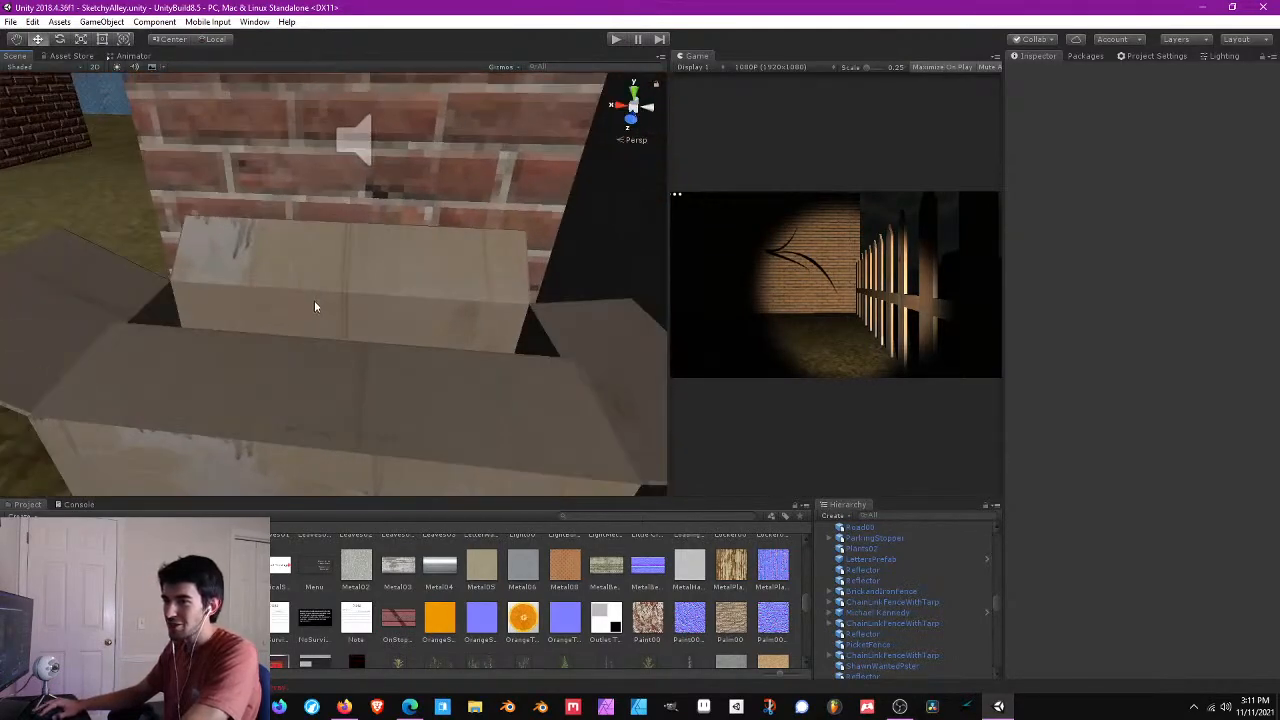
- Locate the CardboardBox00 model asset through the scene box's mesh and display its import settings
left_click(381, 274)
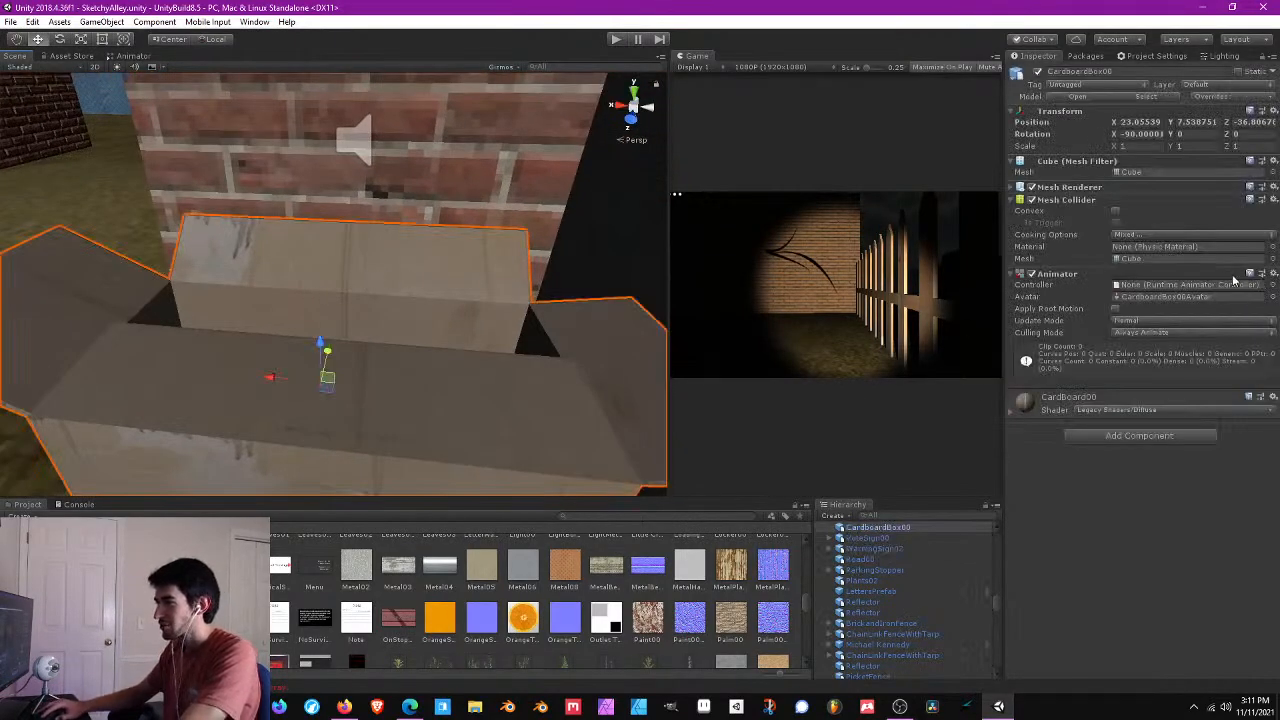
left_click(1120, 172)
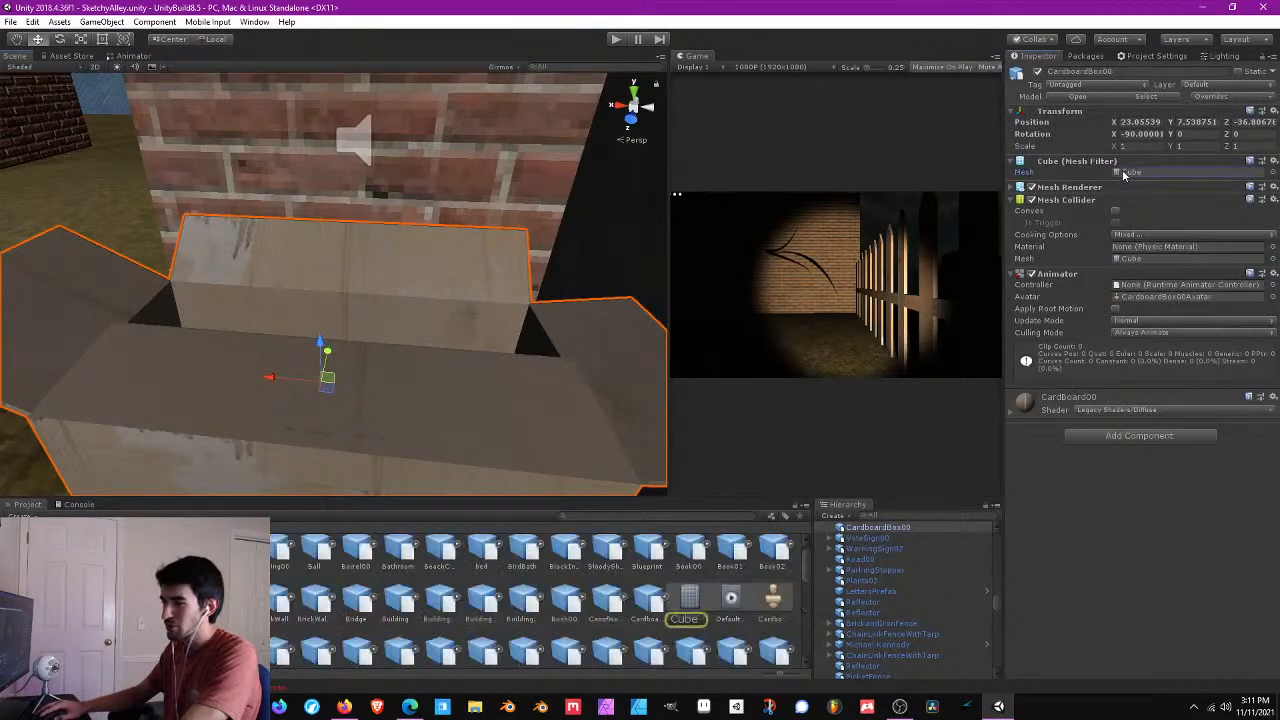
left_click(646, 603)
left_click_drag(1078, 610, 1083, 671)
left_click_drag(1150, 585, 1122, 640)
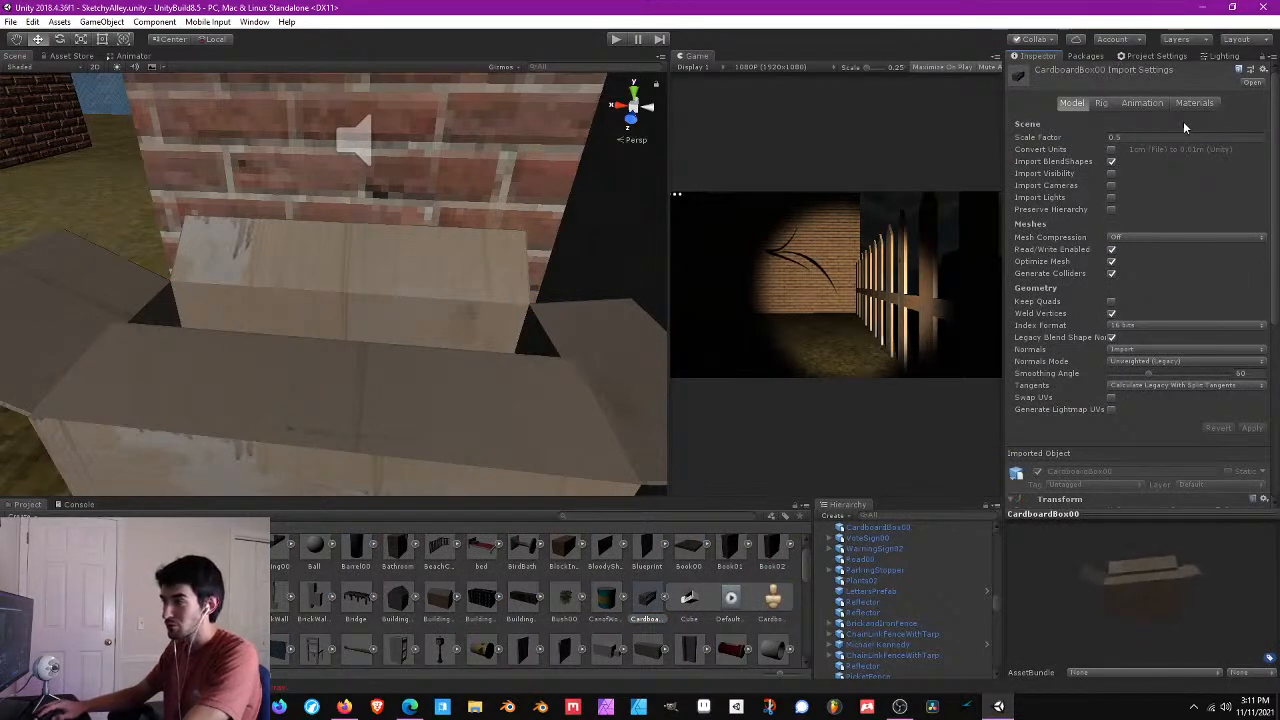
- Set the CardboardBox00 model's rig animation type to None, turn off Import Animation, and apply the import settings
left_click(1105, 104)
left_click(1128, 123)
left_click(1140, 135)
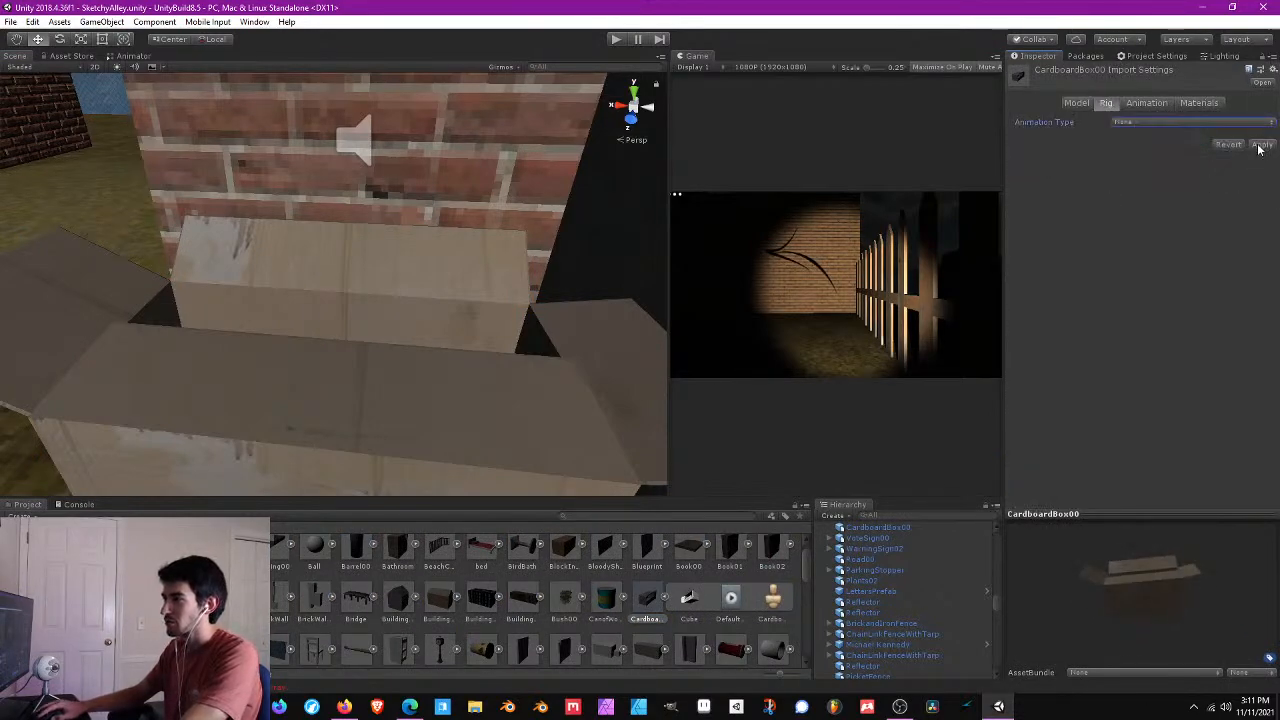
left_click(1150, 104)
left_click(1114, 135)
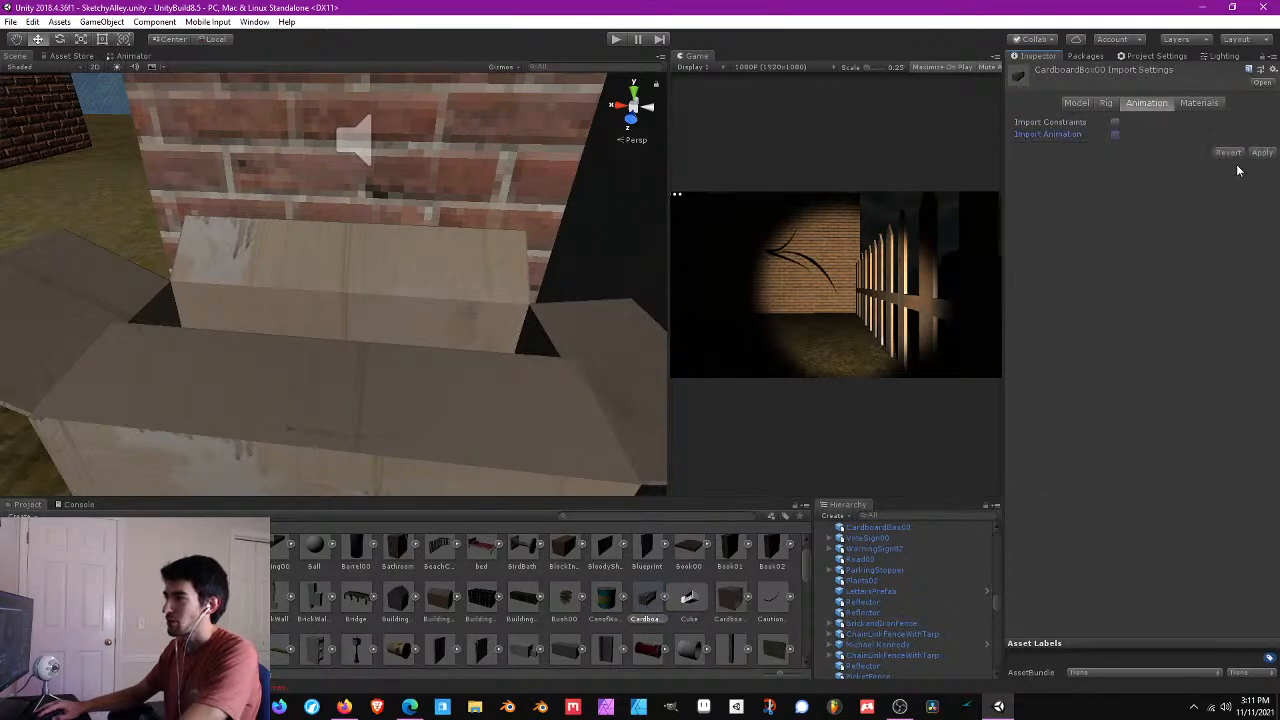
left_click(1262, 152)
left_click(1076, 104)
left_click(1198, 103)
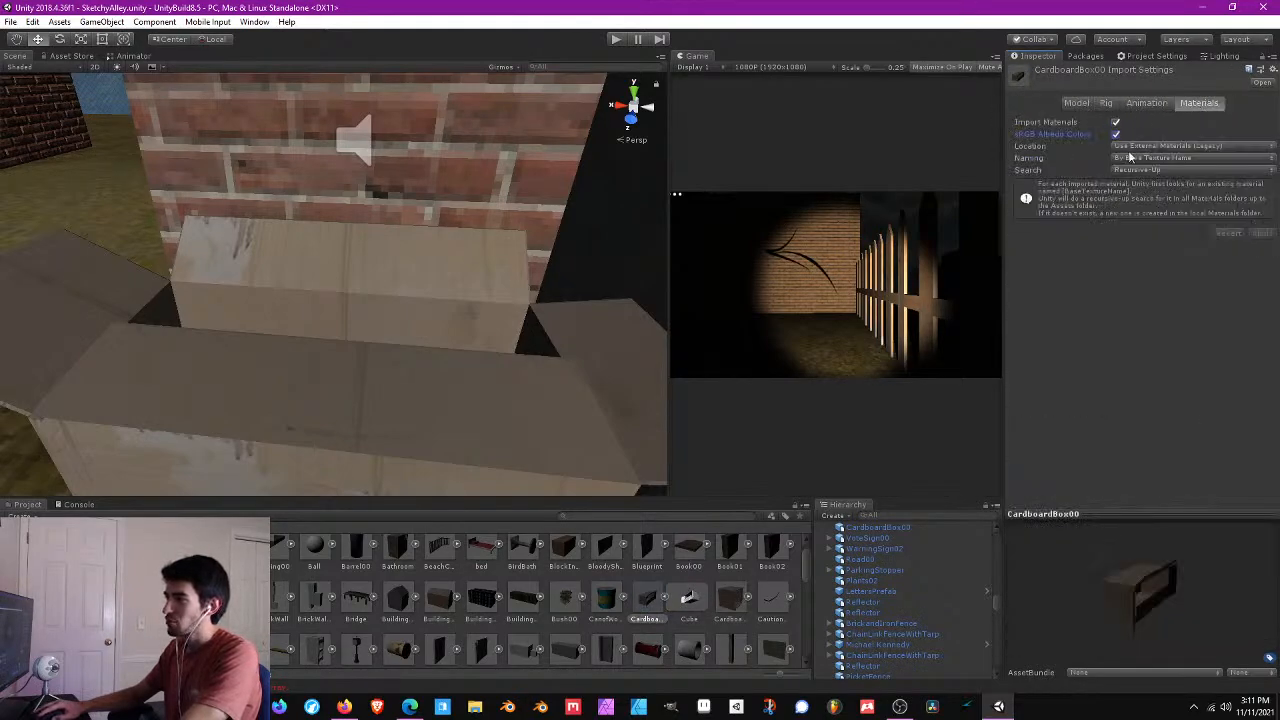
left_click(1077, 103)
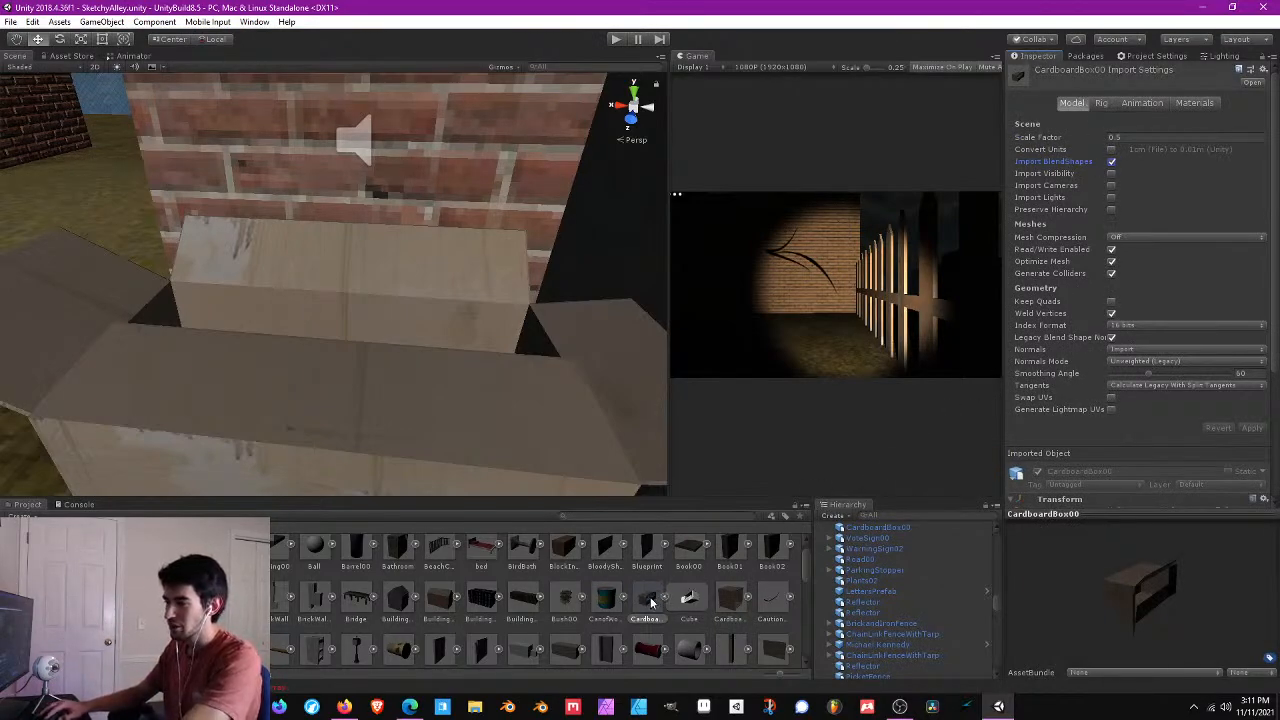
- Mark the cardboard box in the scene as static and display the import settings of its CardBoard00 texture
left_click(280, 374)
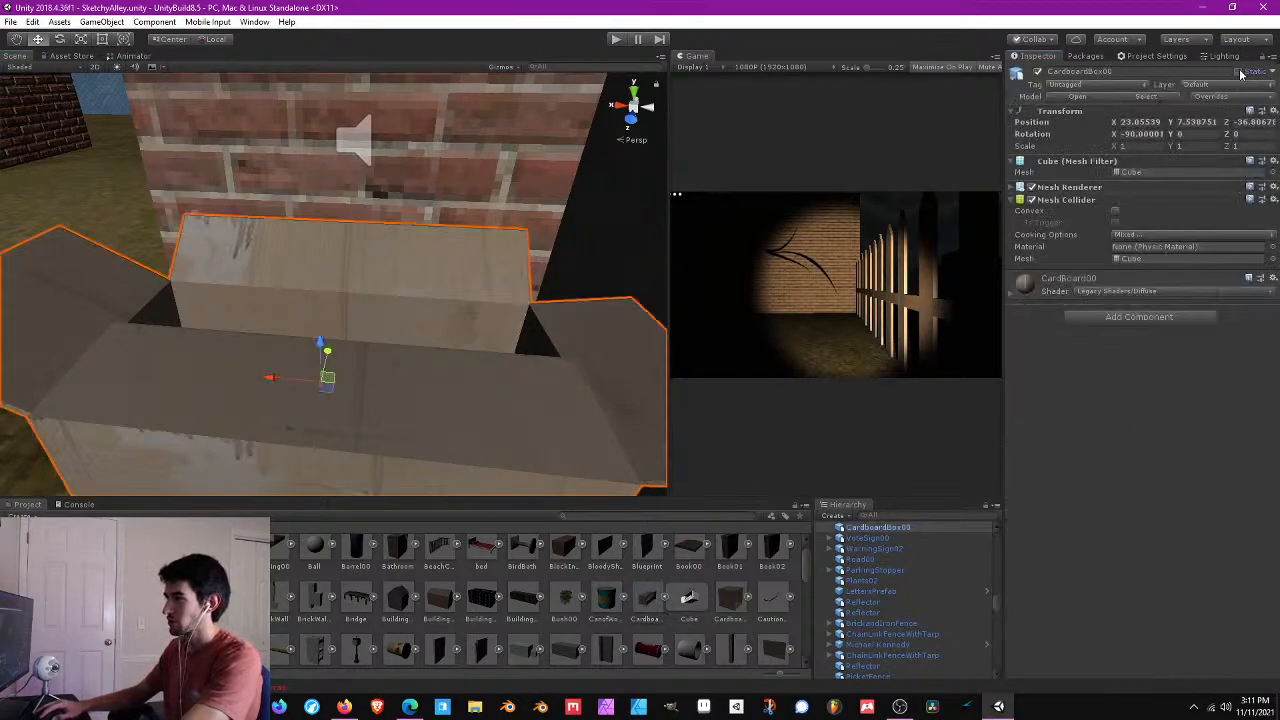
left_click(1067, 289)
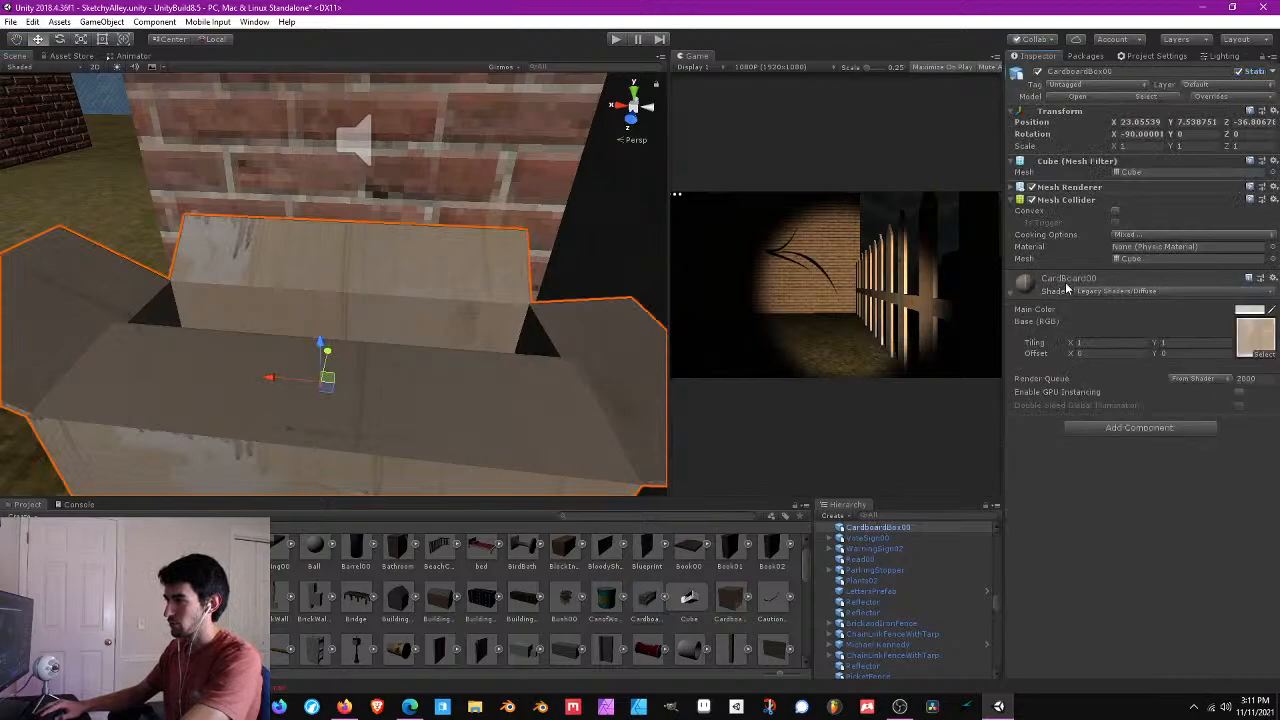
left_click(1248, 335)
left_click(481, 598)
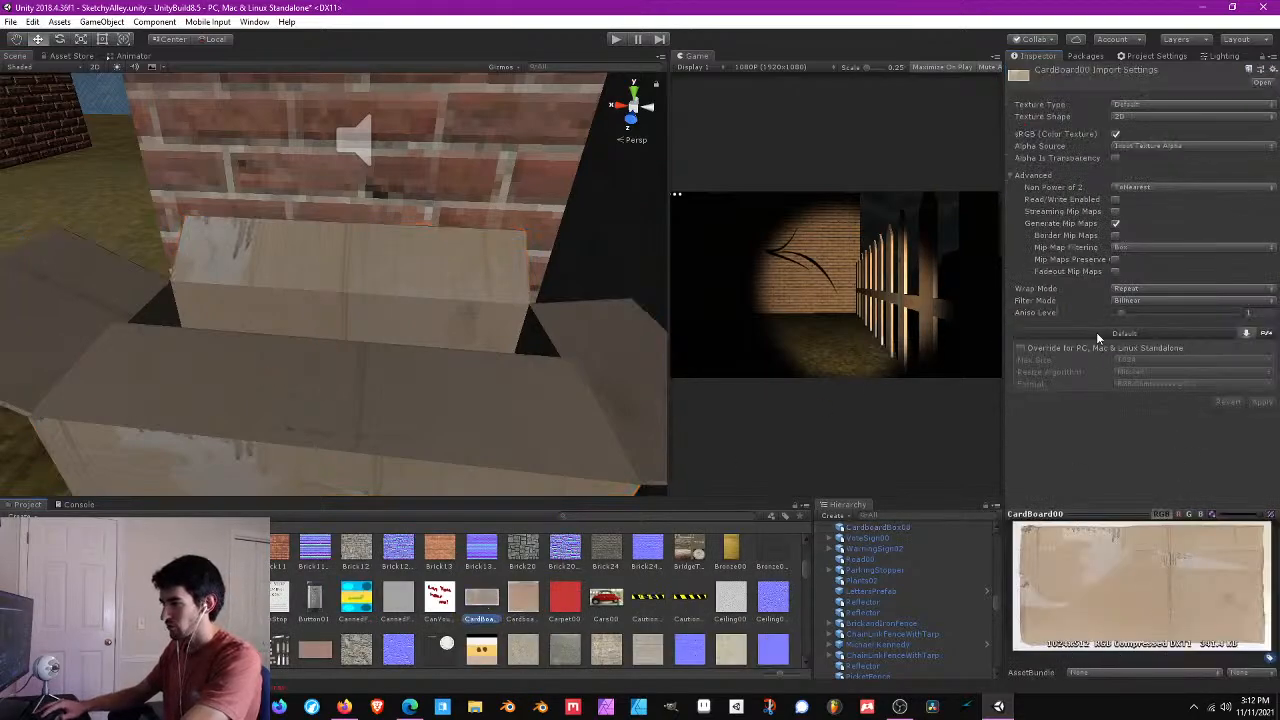
- Override the CardBoard00 texture settings for PC, Mac & Linux Standalone with a max size of 128 and apply
left_click(1021, 348)
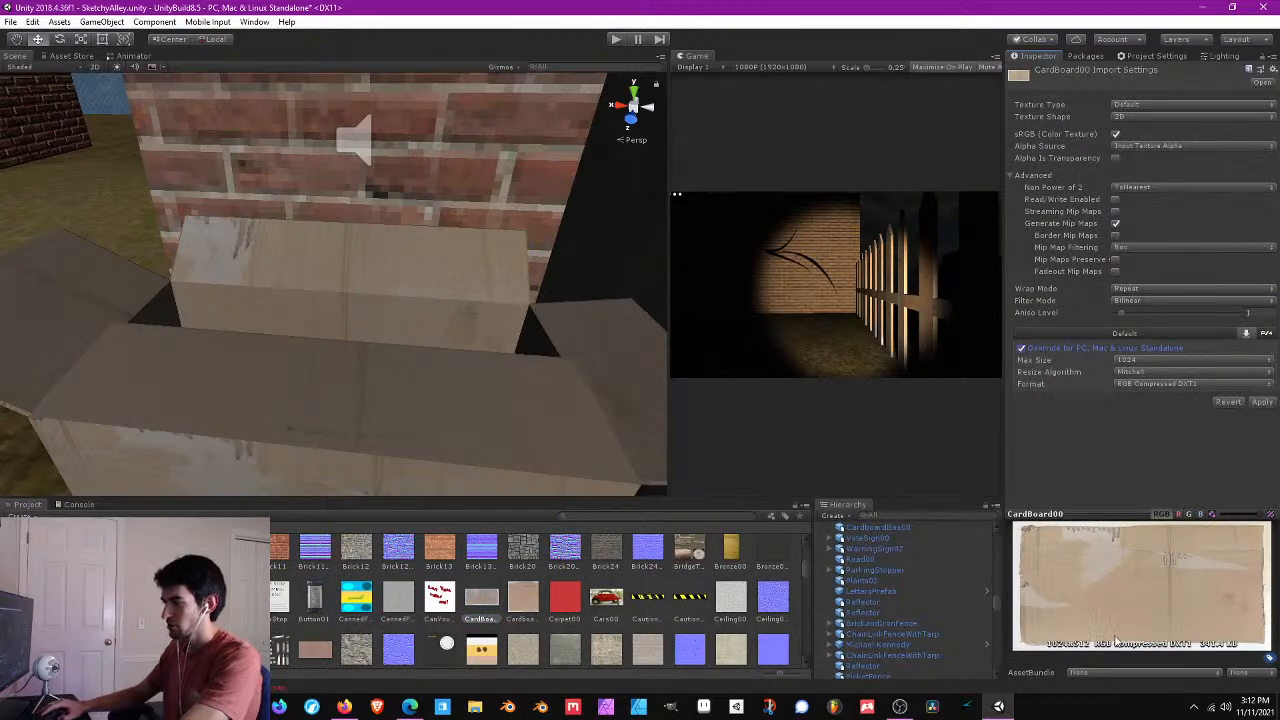
left_click(1150, 360)
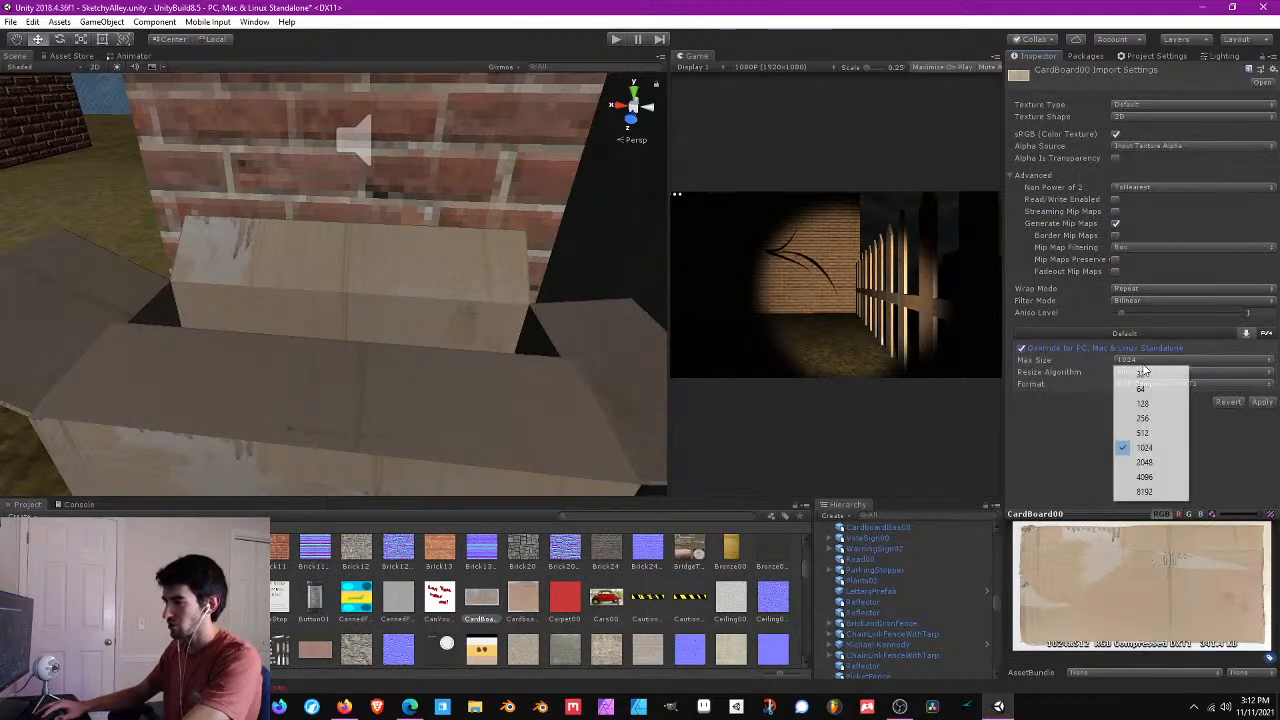
left_click(1145, 403)
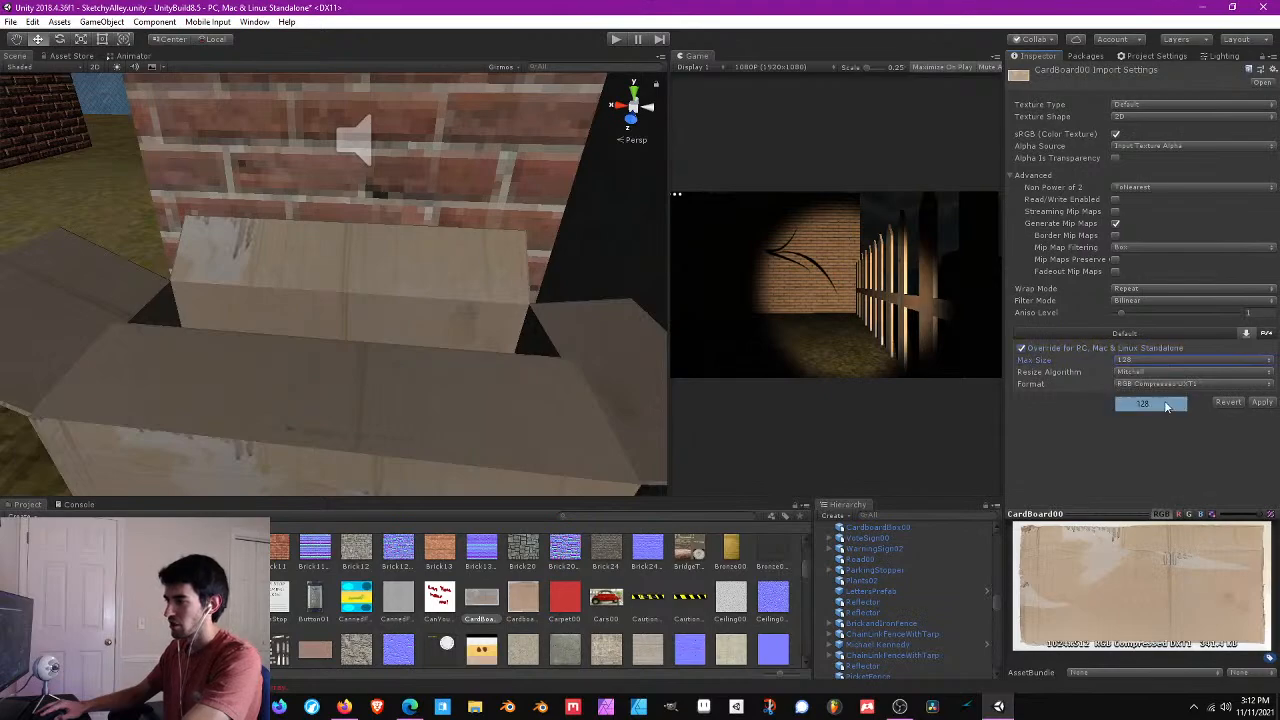
left_click(1261, 402)
right_click_drag(176, 296, 380, 277)
- Change the CardBoard00 texture's filter mode to Point (no filter) and apply it
left_click(1190, 300)
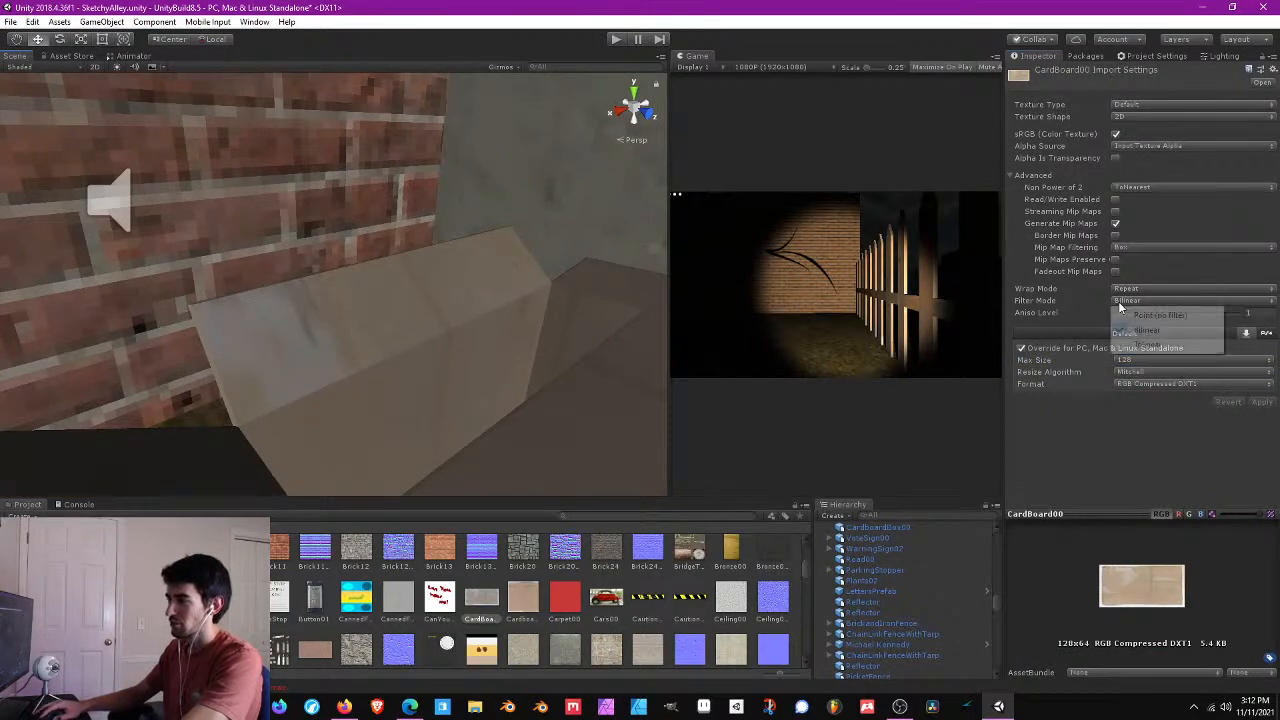
left_click(1150, 312)
right_click_drag(505, 329, 577, 366)
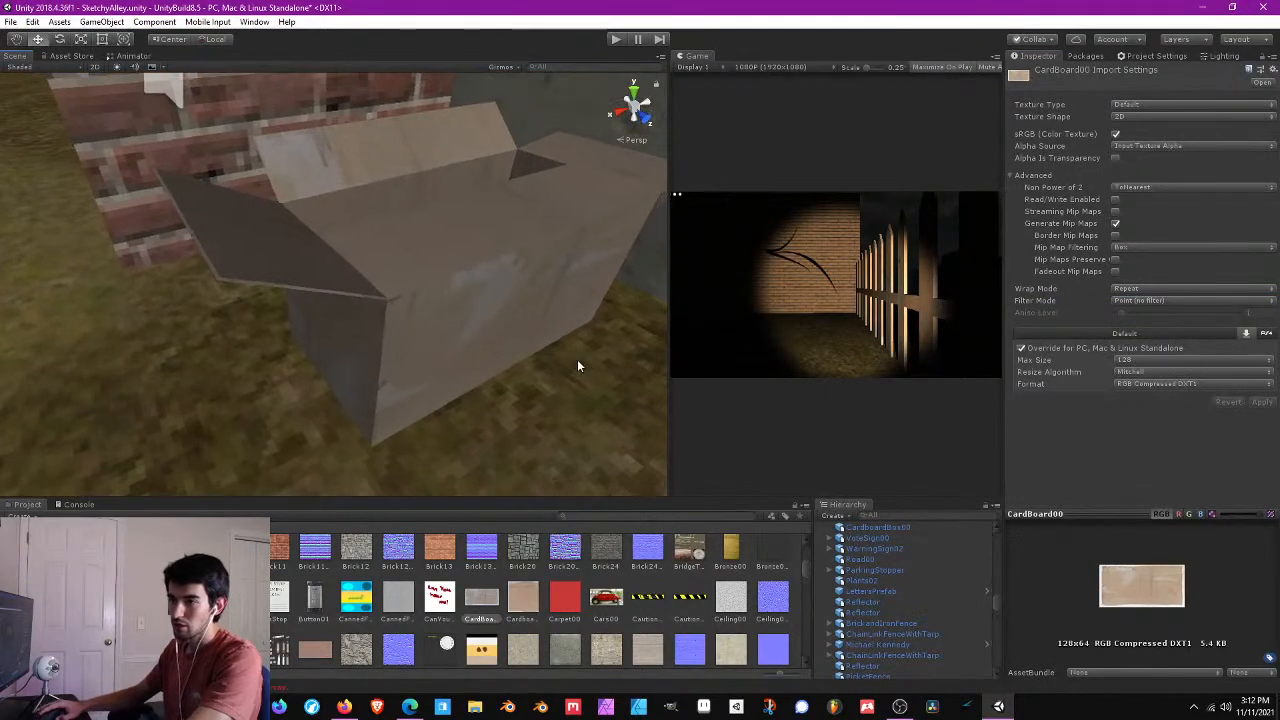
- Play the scene and walk down the road to the cardboard box to examine its texture in the game
left_click(618, 40)
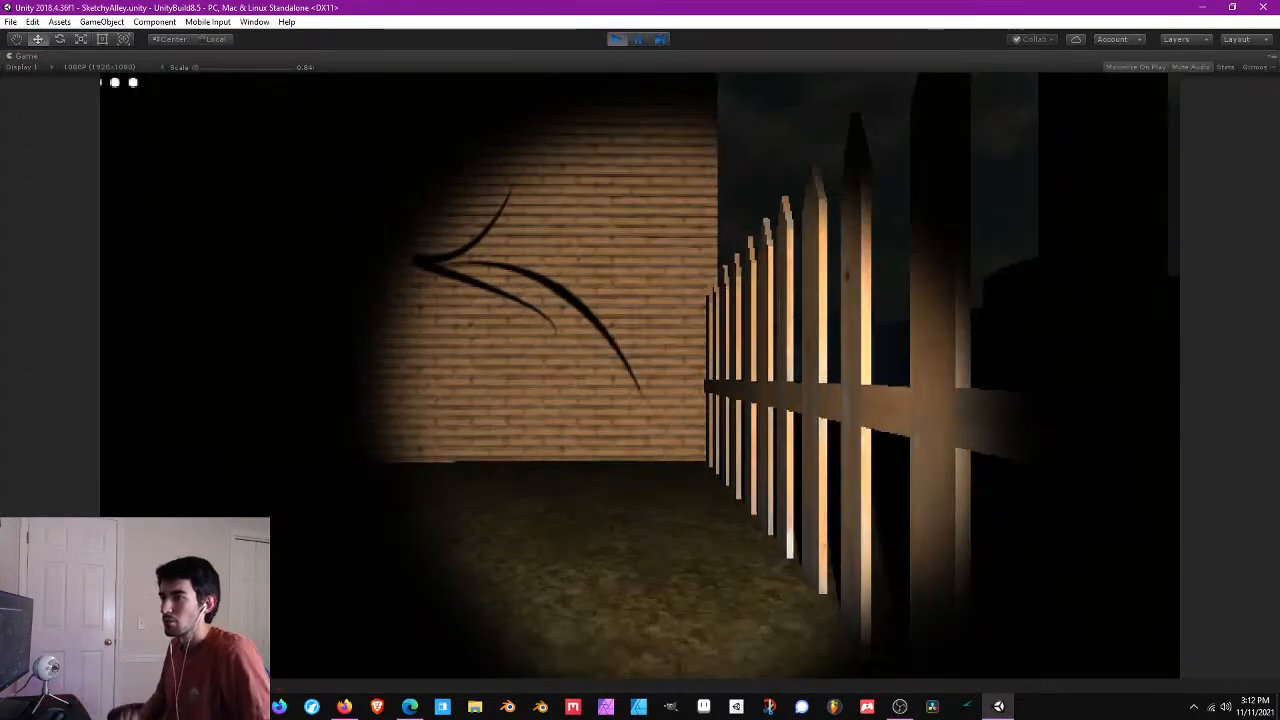
key("w")
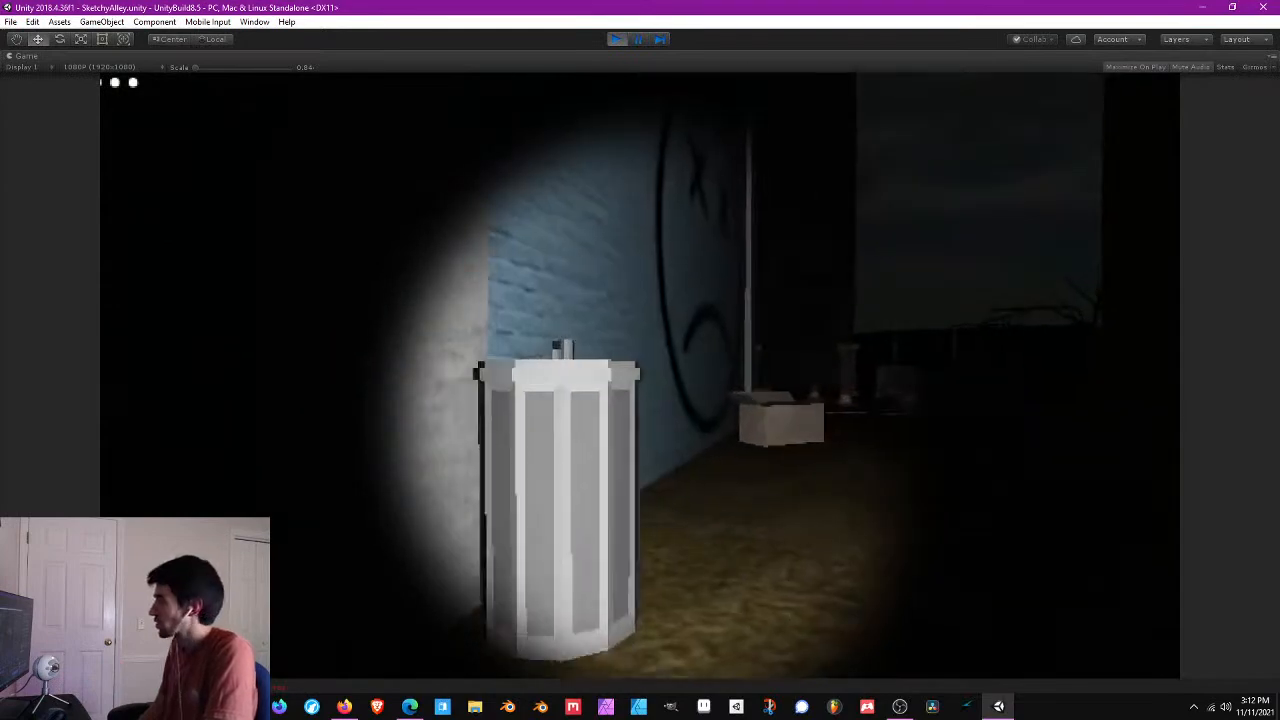
key("w")
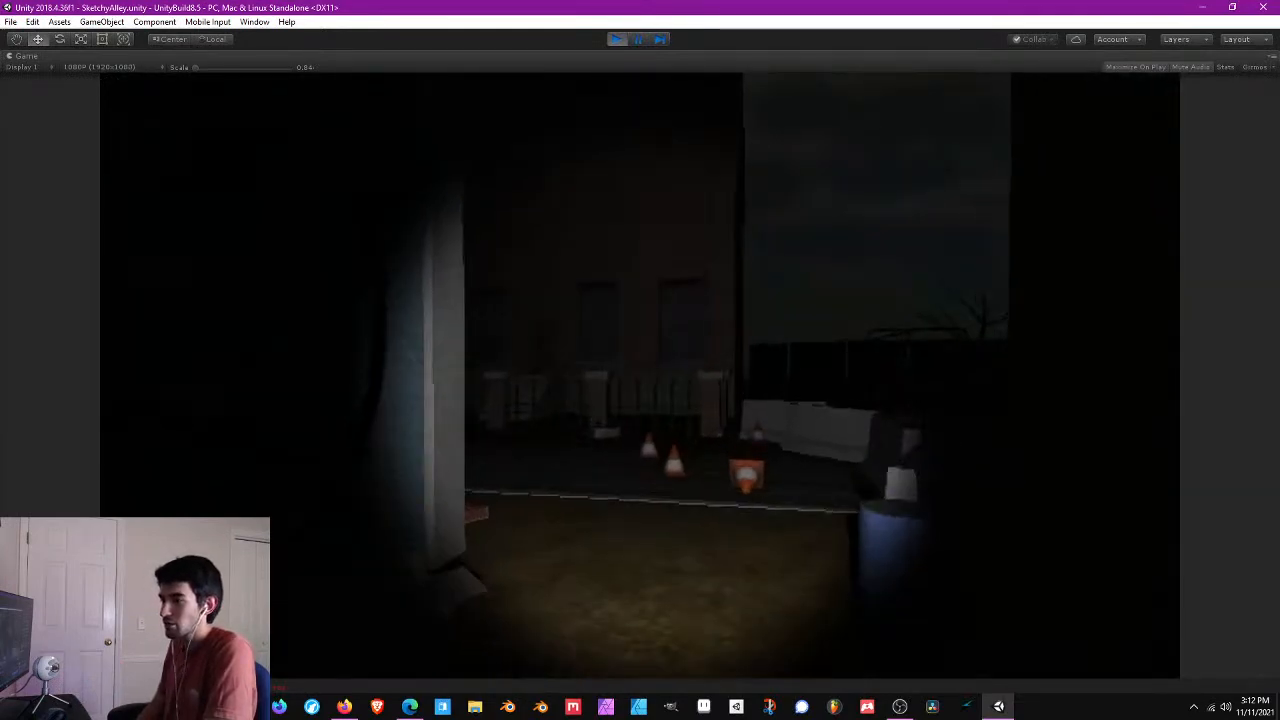
key("w")
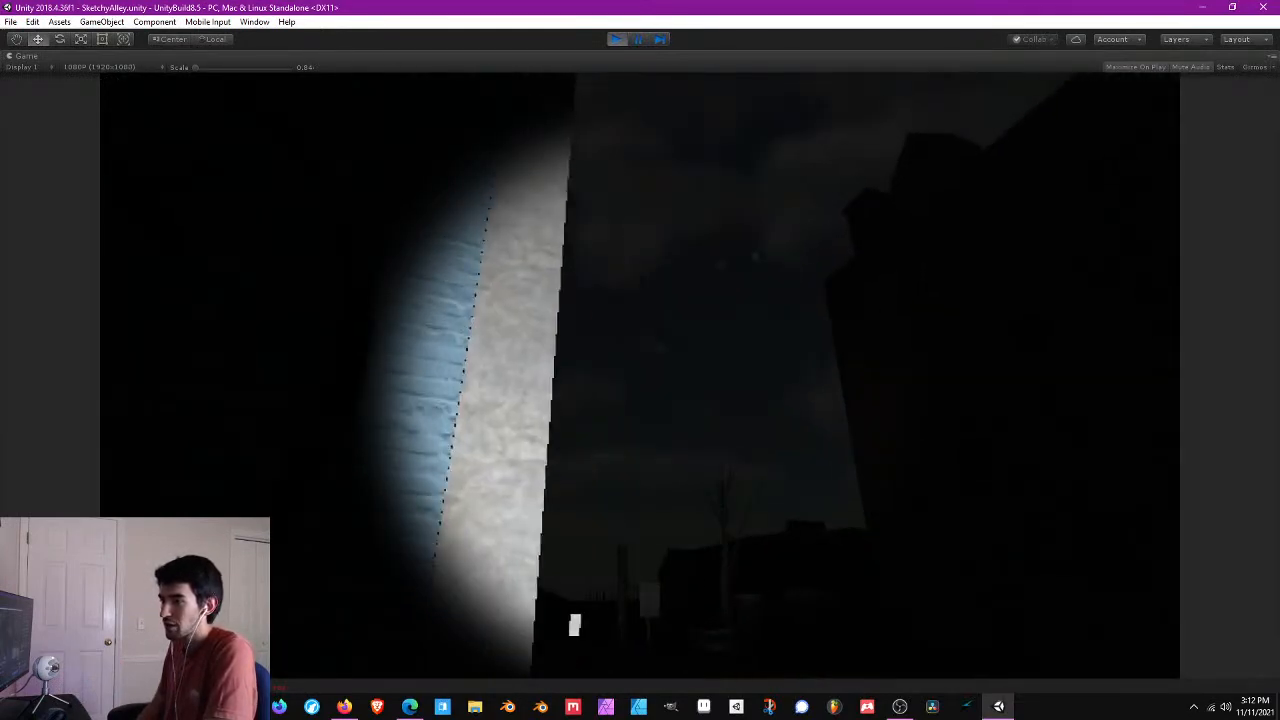
key("w")
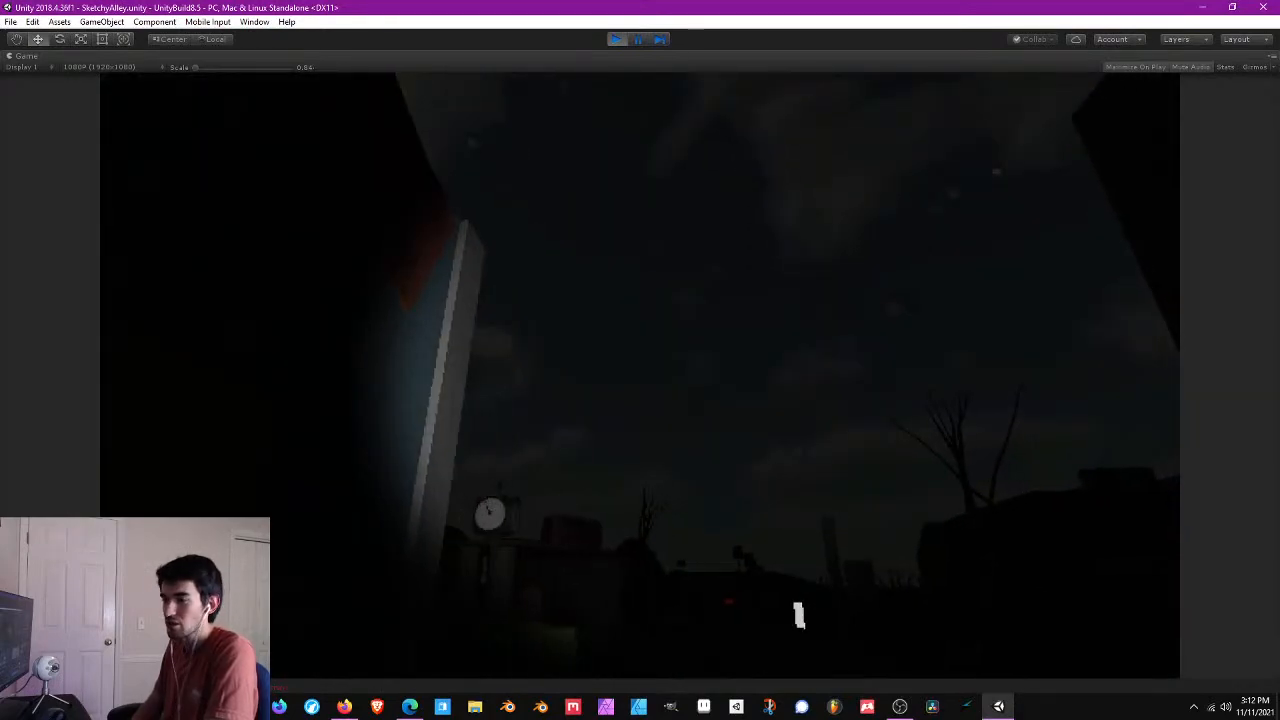
key("w")
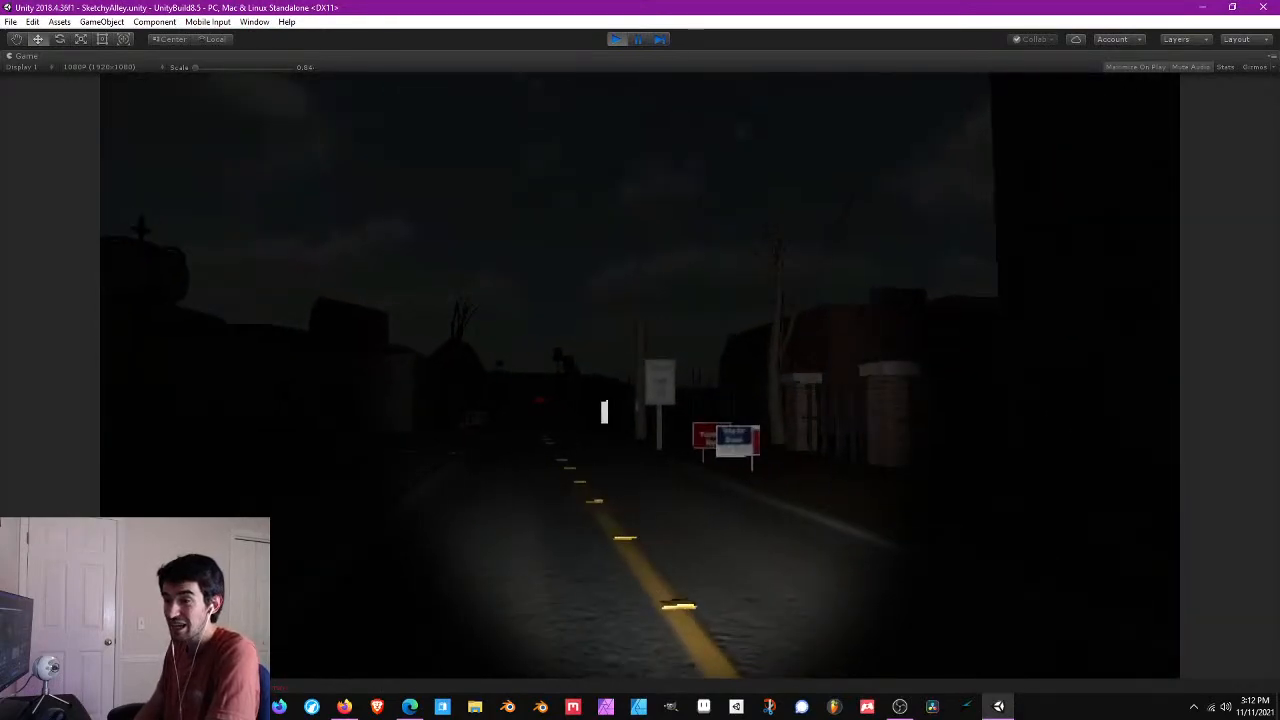
key("w")
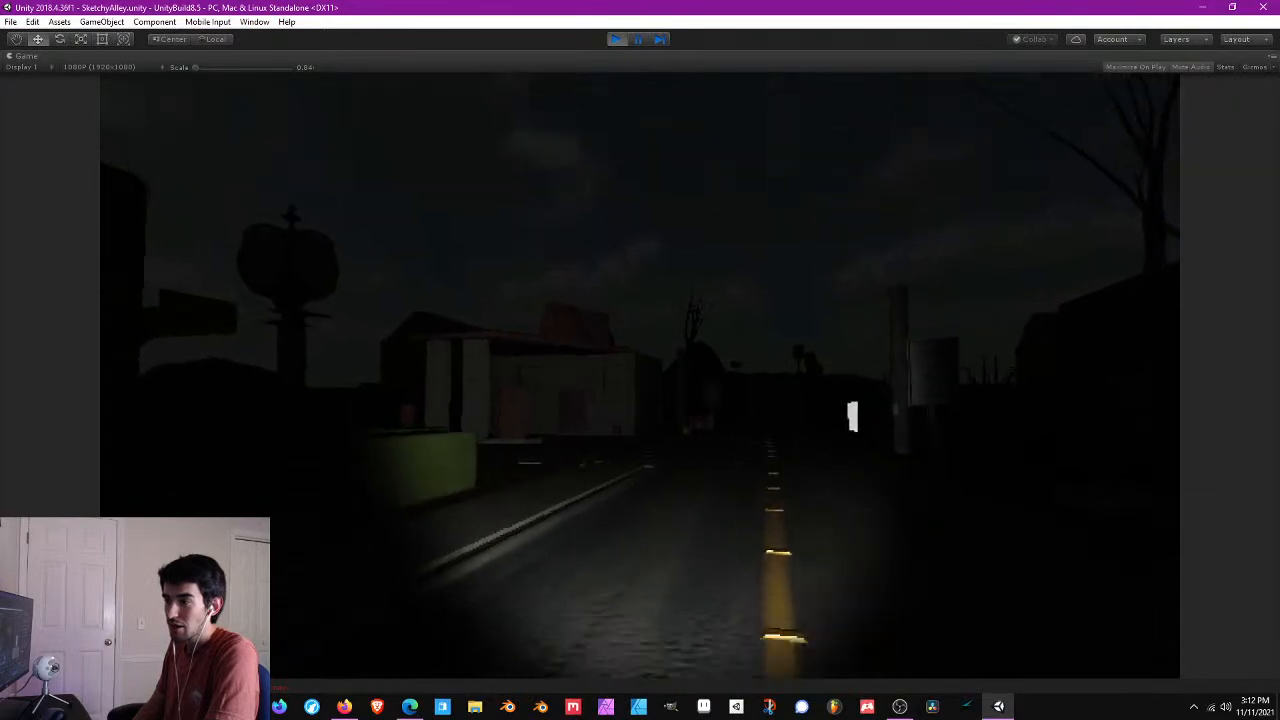
key("w")
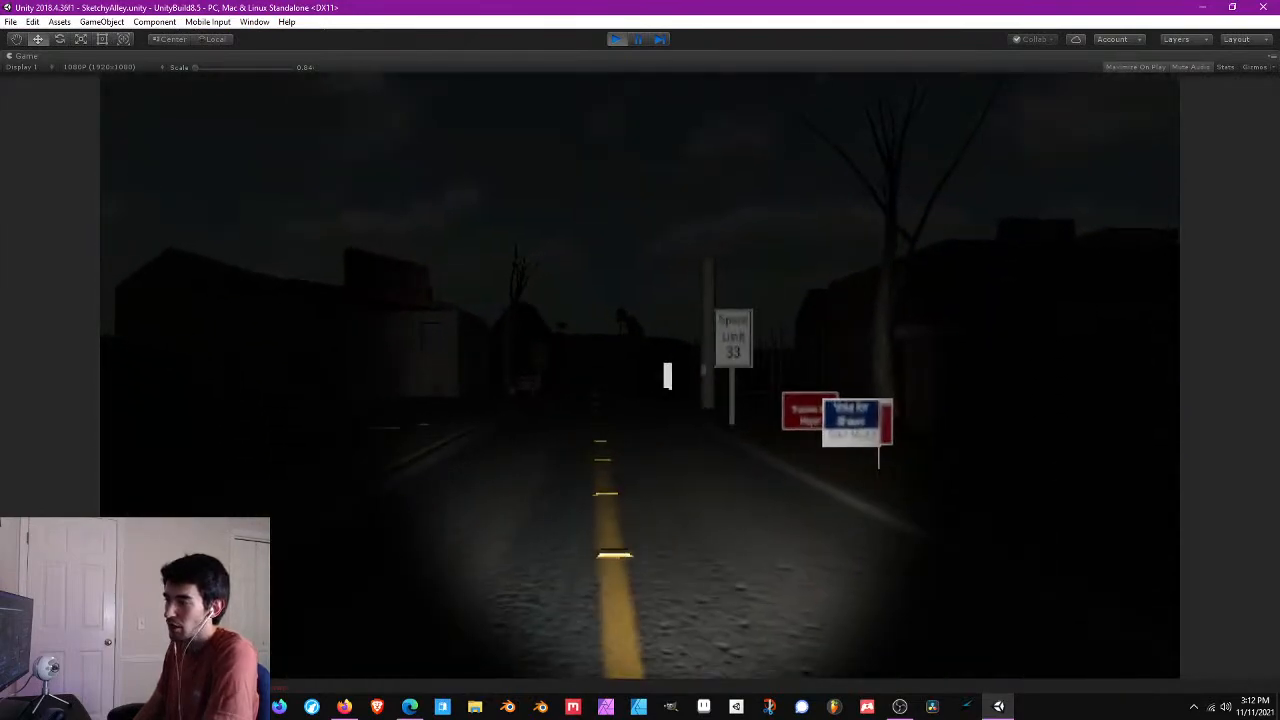
key("w")
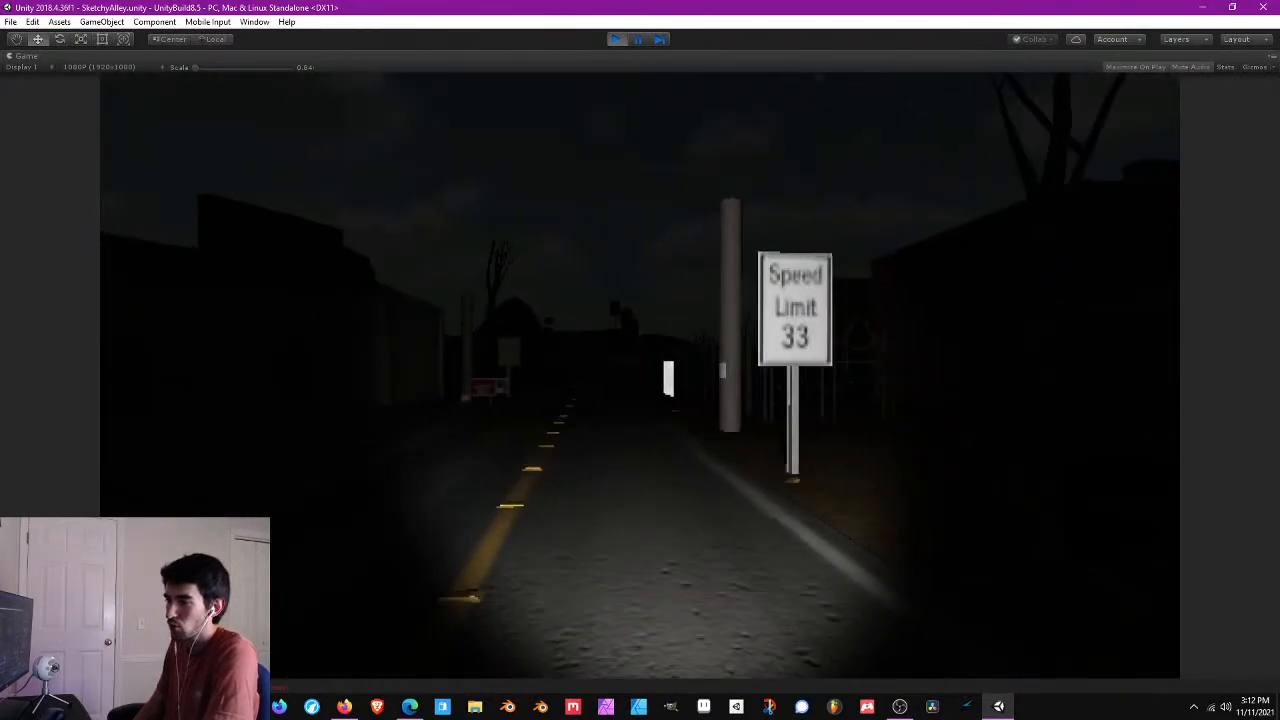
key("w")
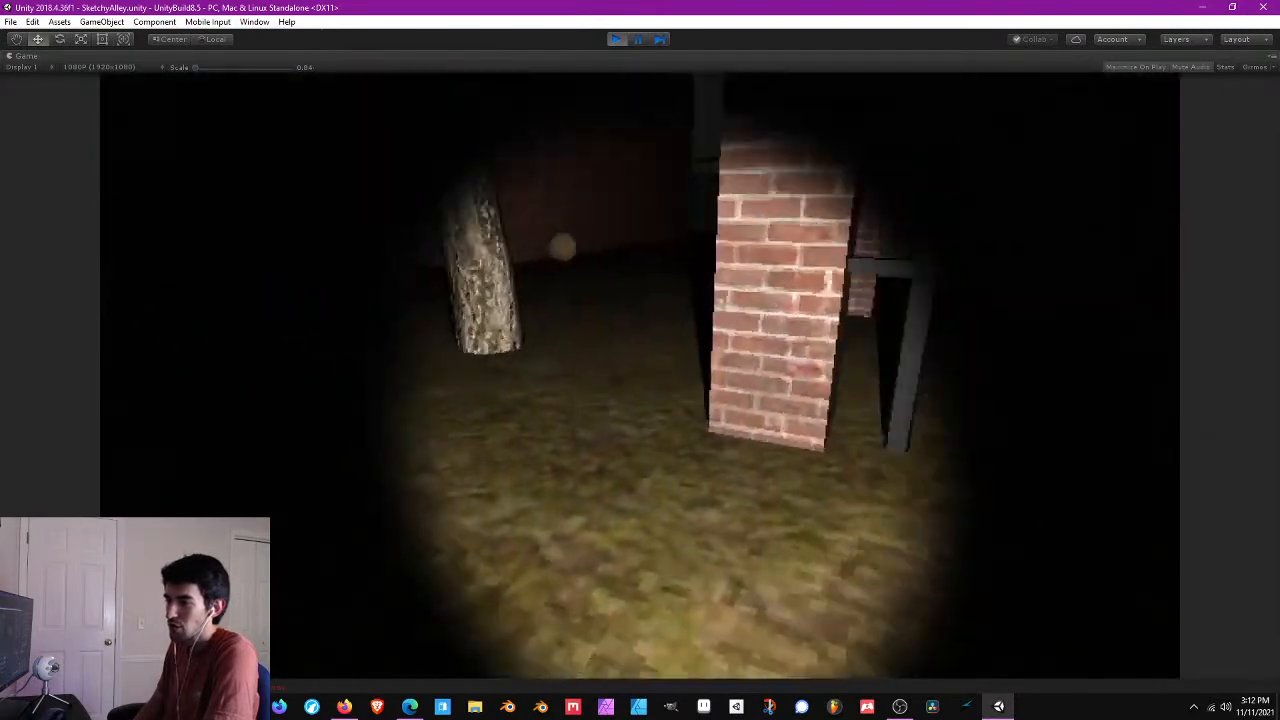
key("w")
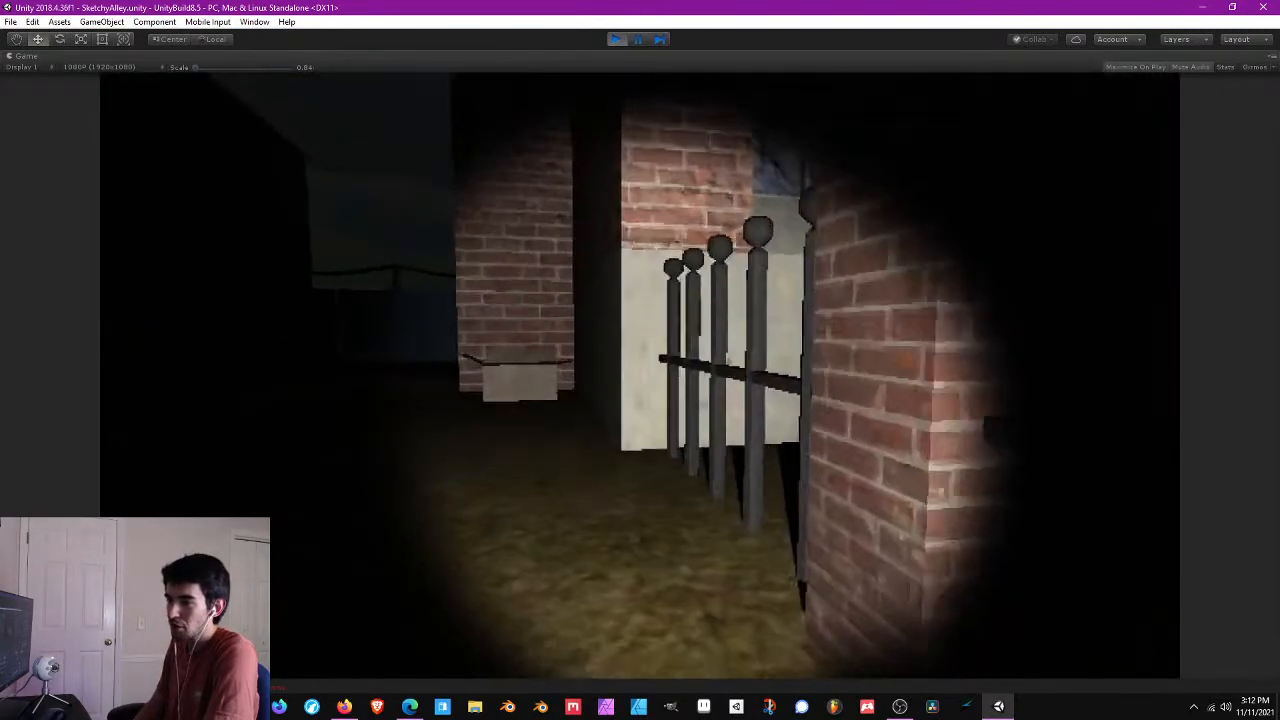
key("w")
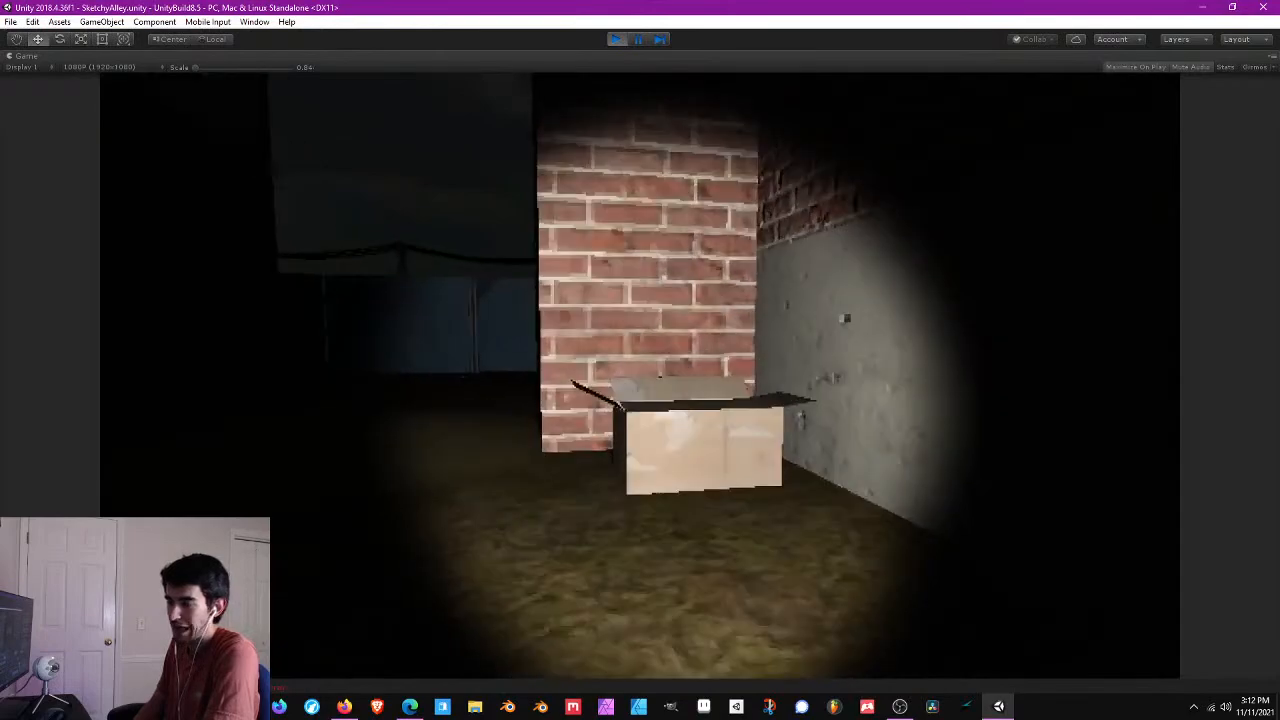
key("w")
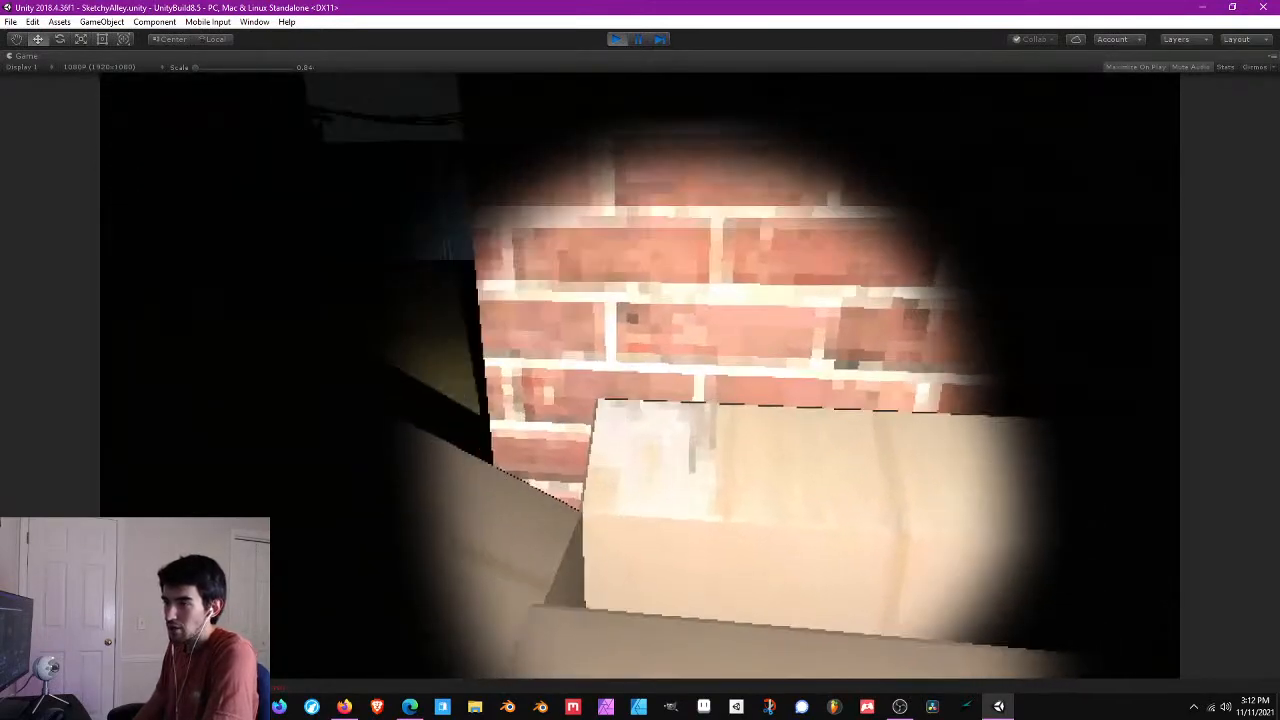
- Walk around the cardboard box and along the brick wall in the running game to examine their pixelated textures, and stop playing
key("s")
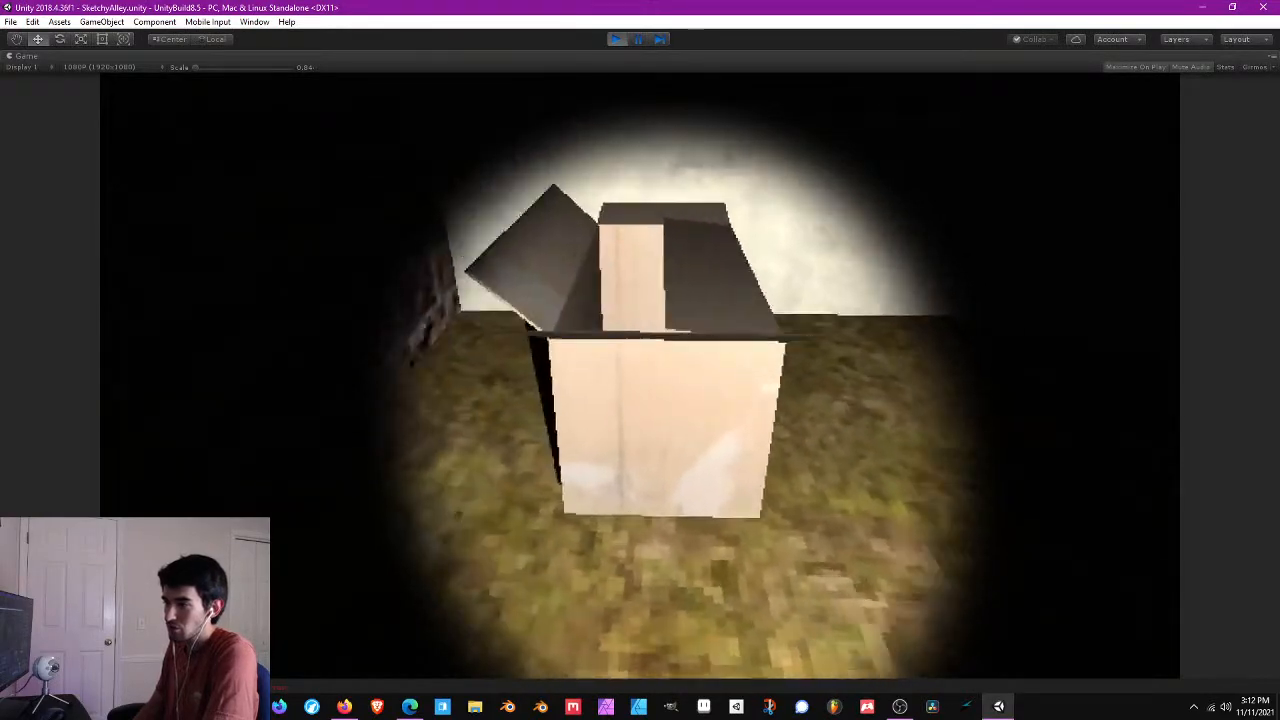
key("w")
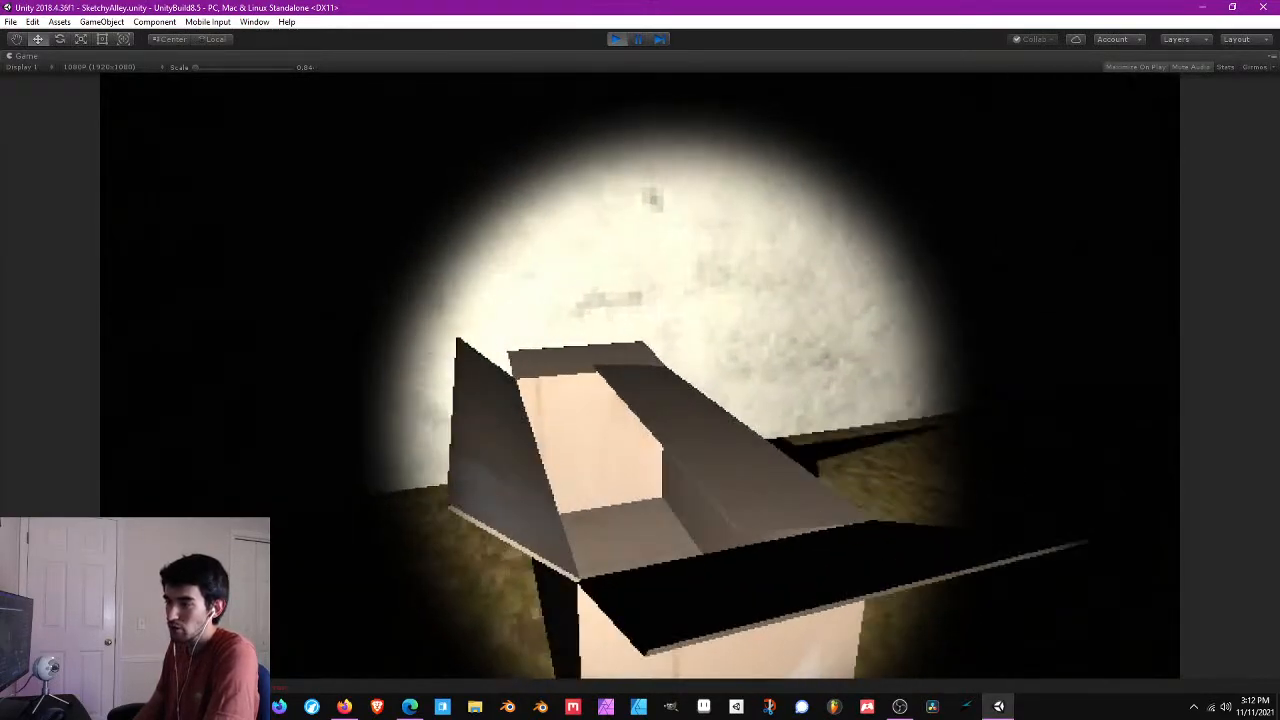
key("s")
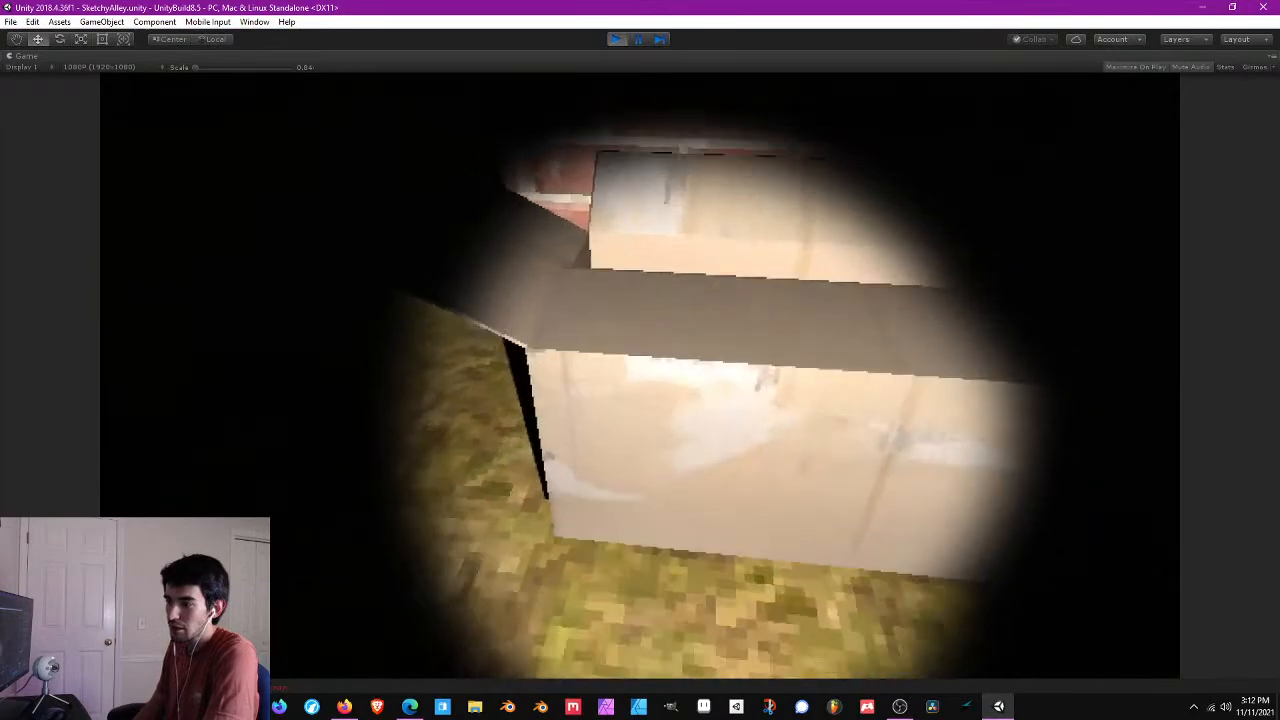
key("s")
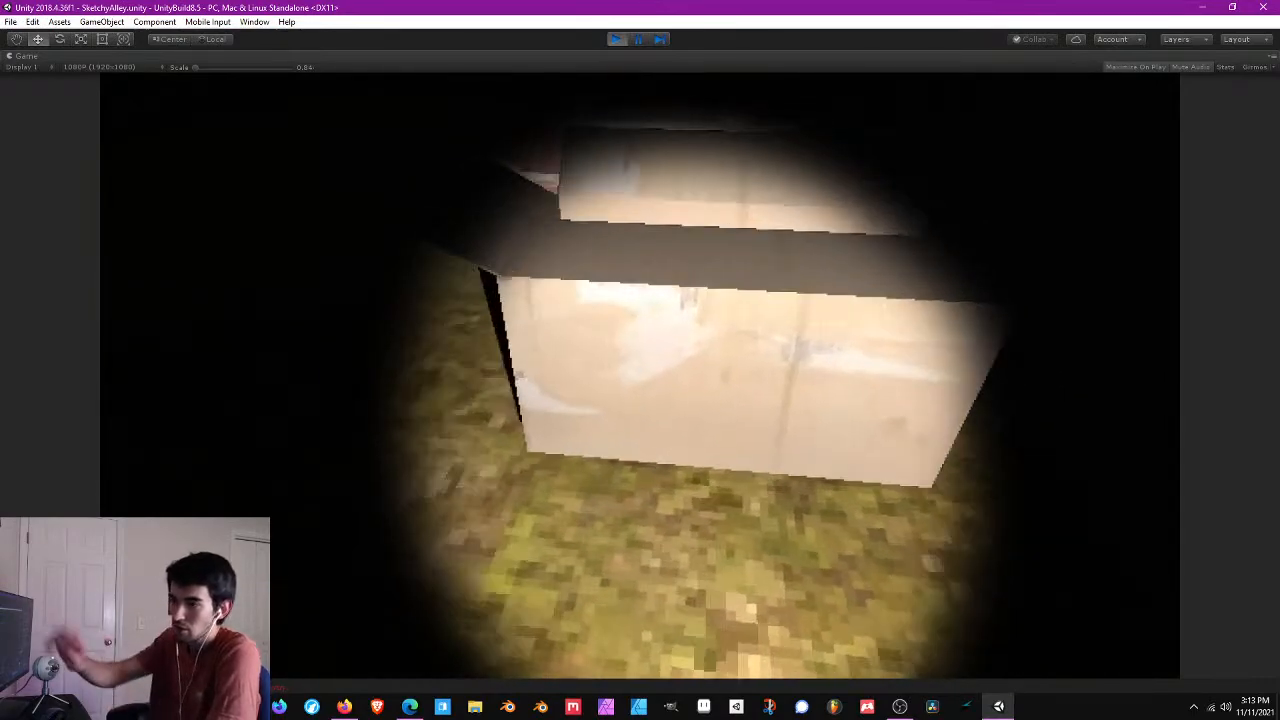
key("w")
key("s")
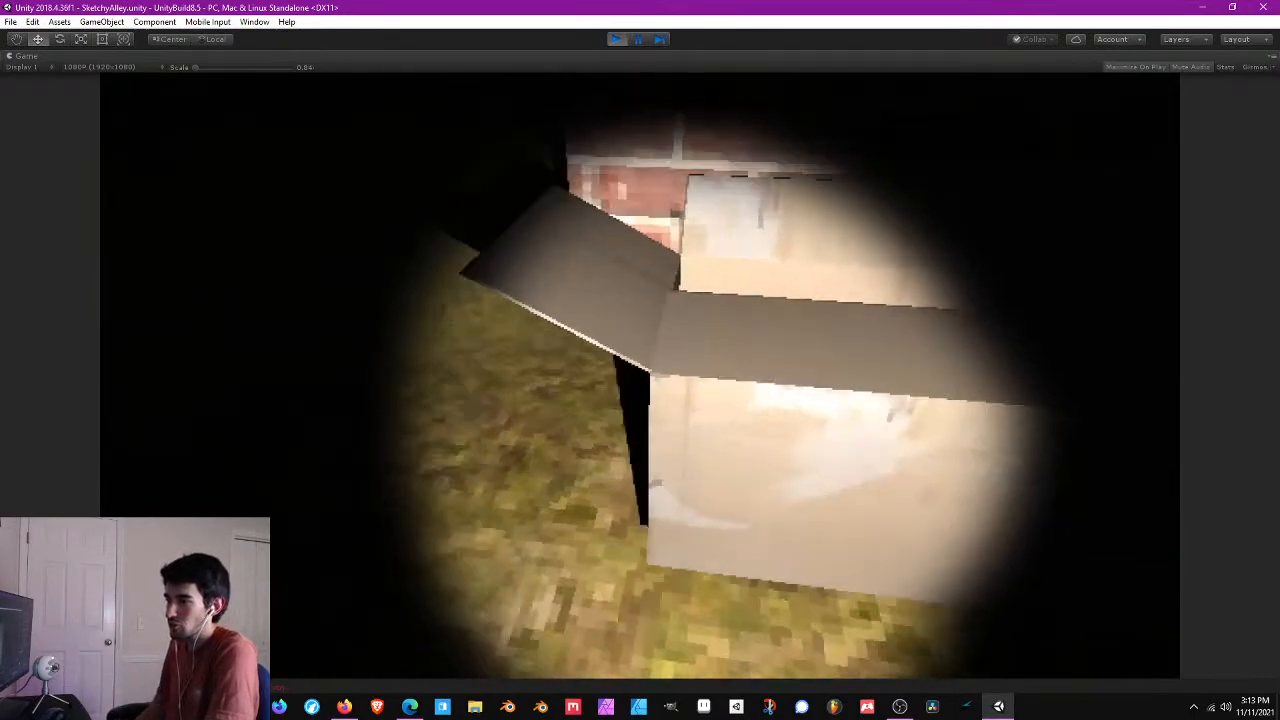
key("w")
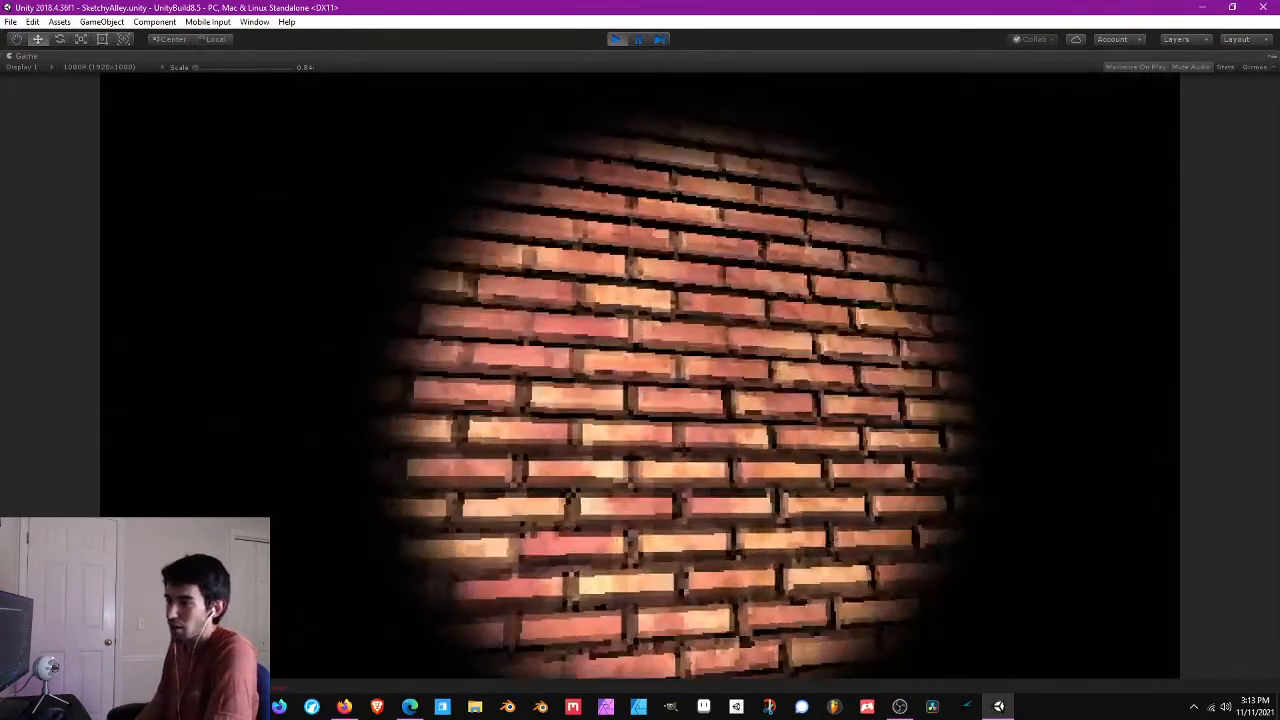
key("s")
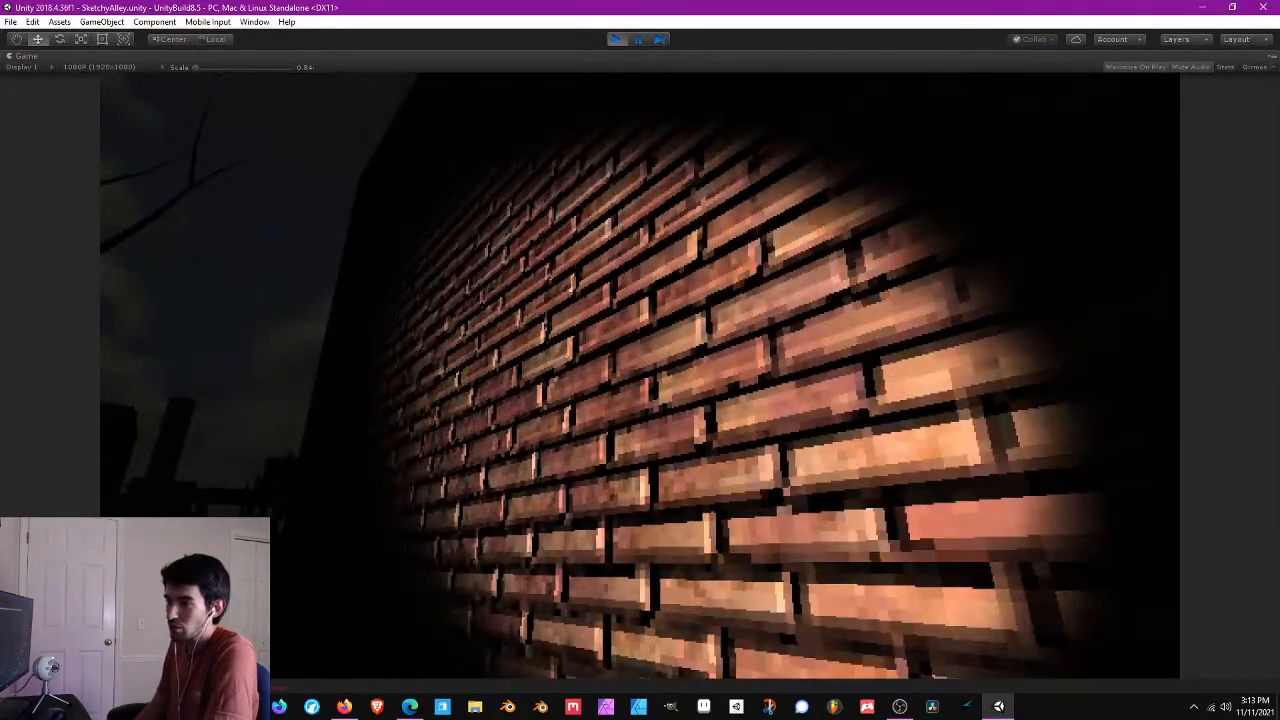
key("s")
key("a")
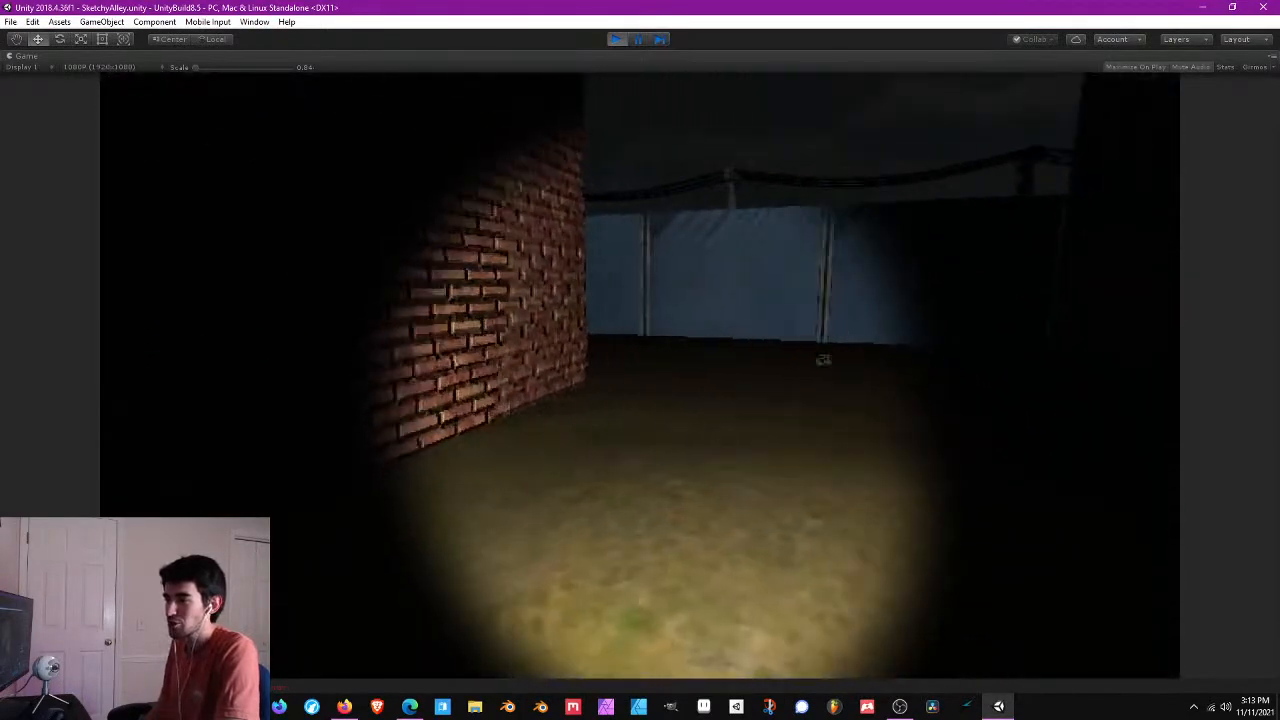
key("Escape")
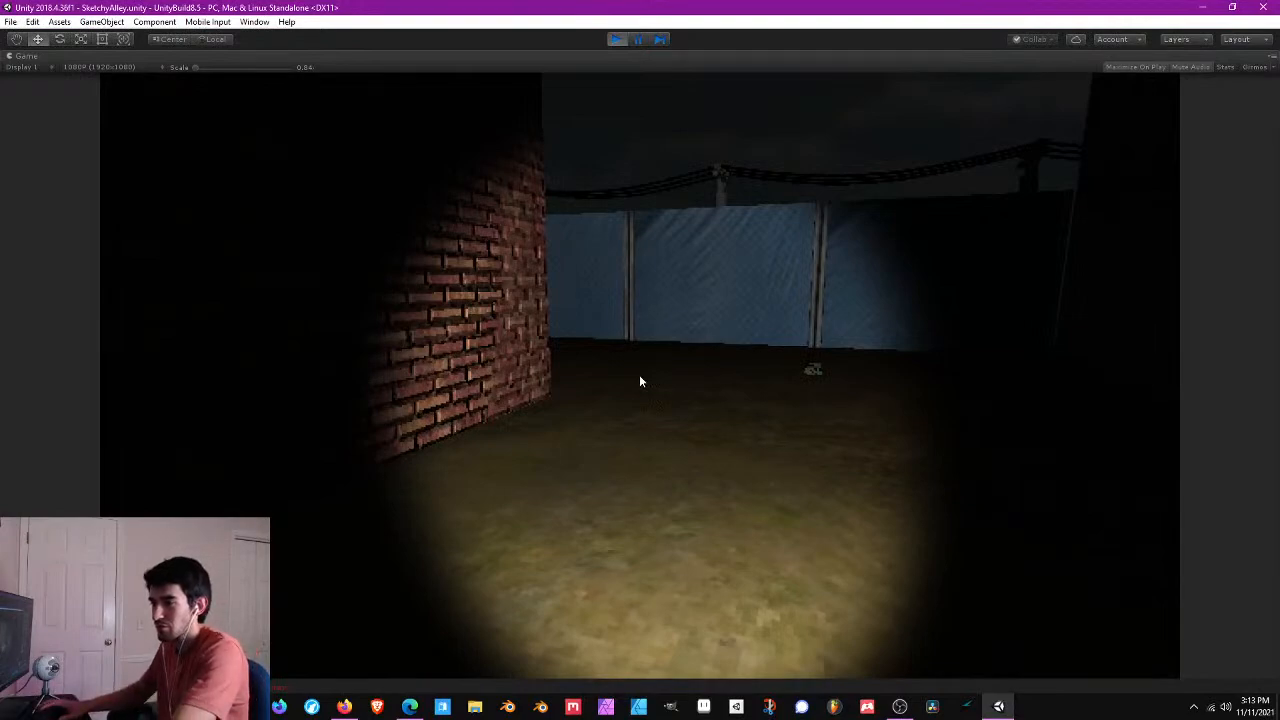
left_click(614, 39)
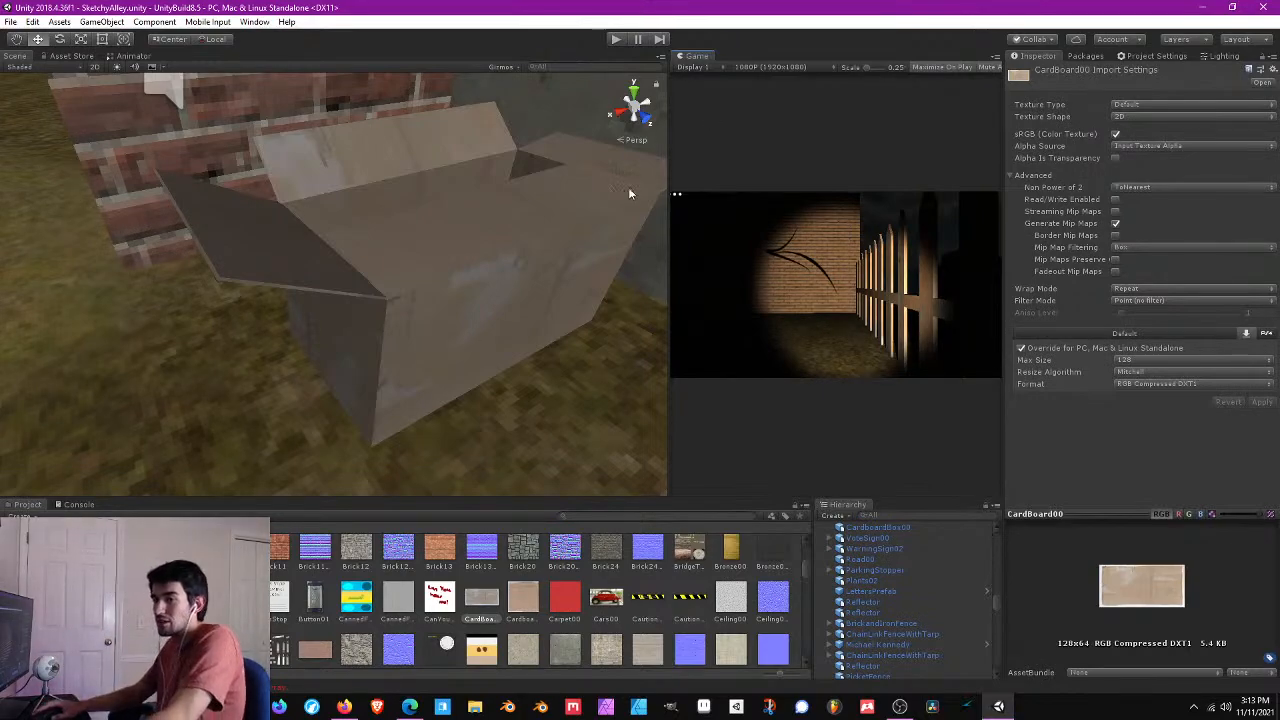
- Save the project
right_click_drag(628, 187, 398, 184)
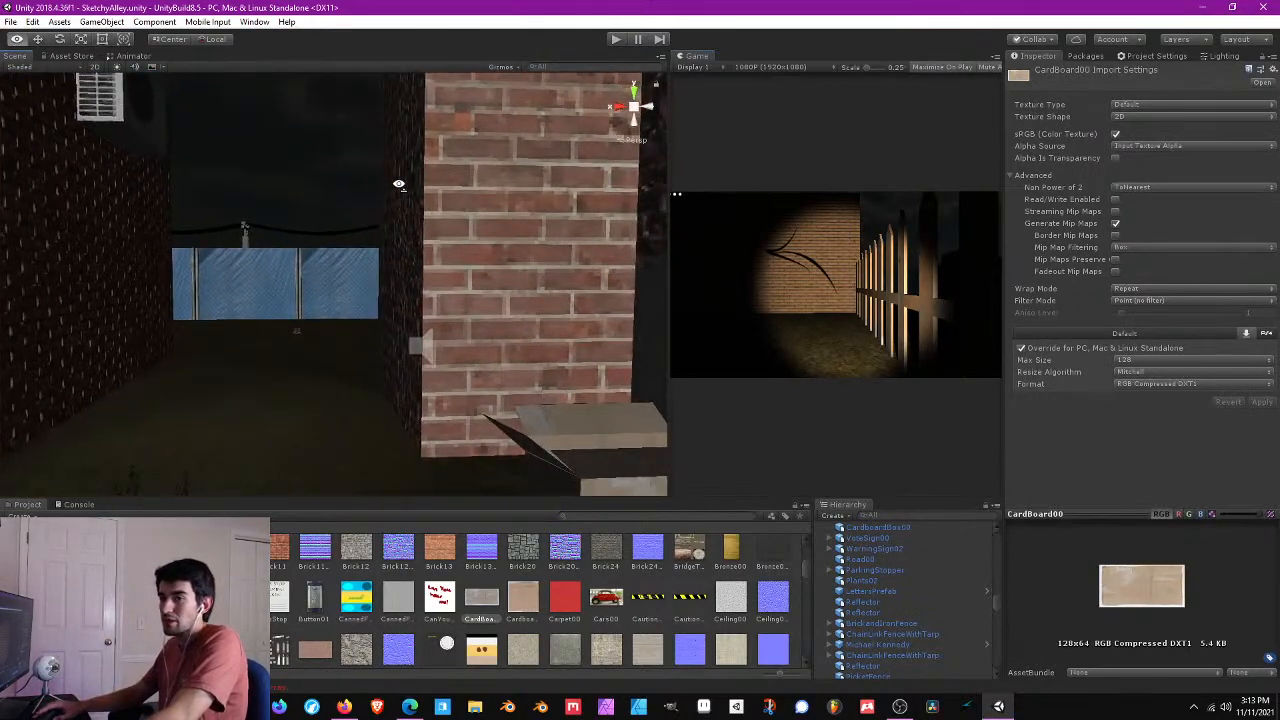
left_click(10, 21)
left_click(86, 134)
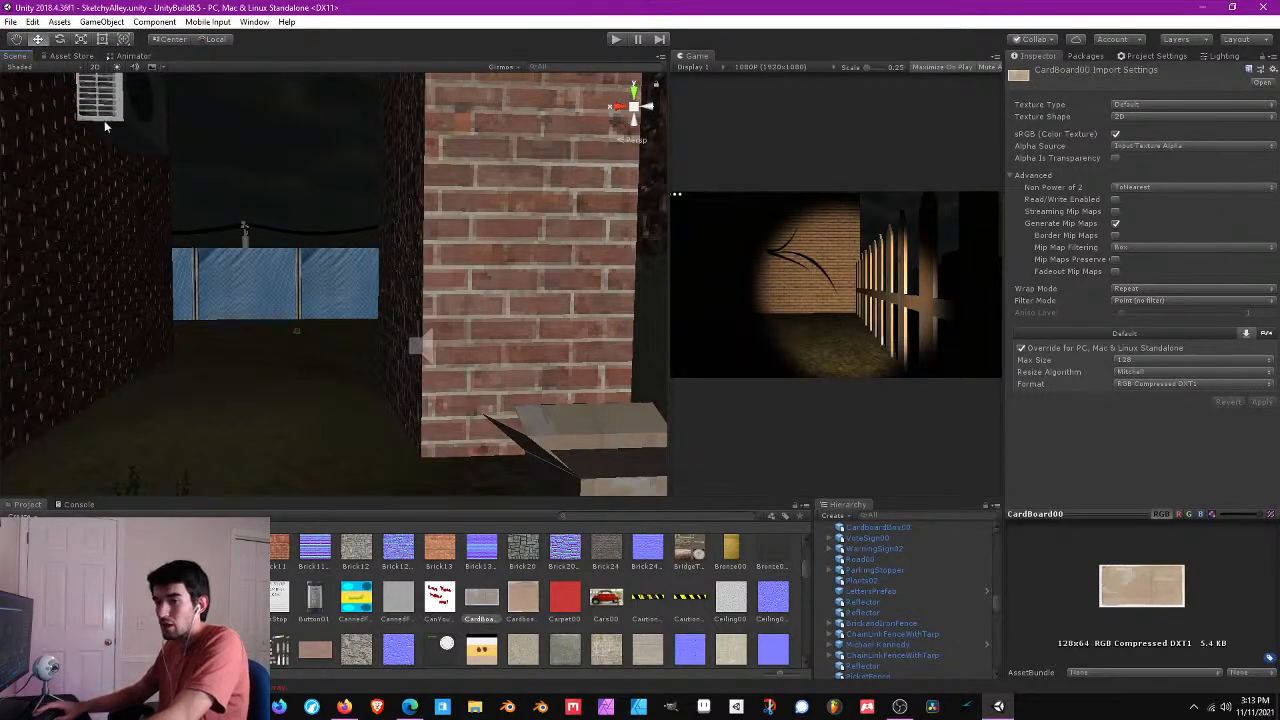
- Mark the three parking stoppers by the brick wall and their children as static, and remove their Animator components
right_click_drag(104, 120, 401, 383)
left_click(443, 319)
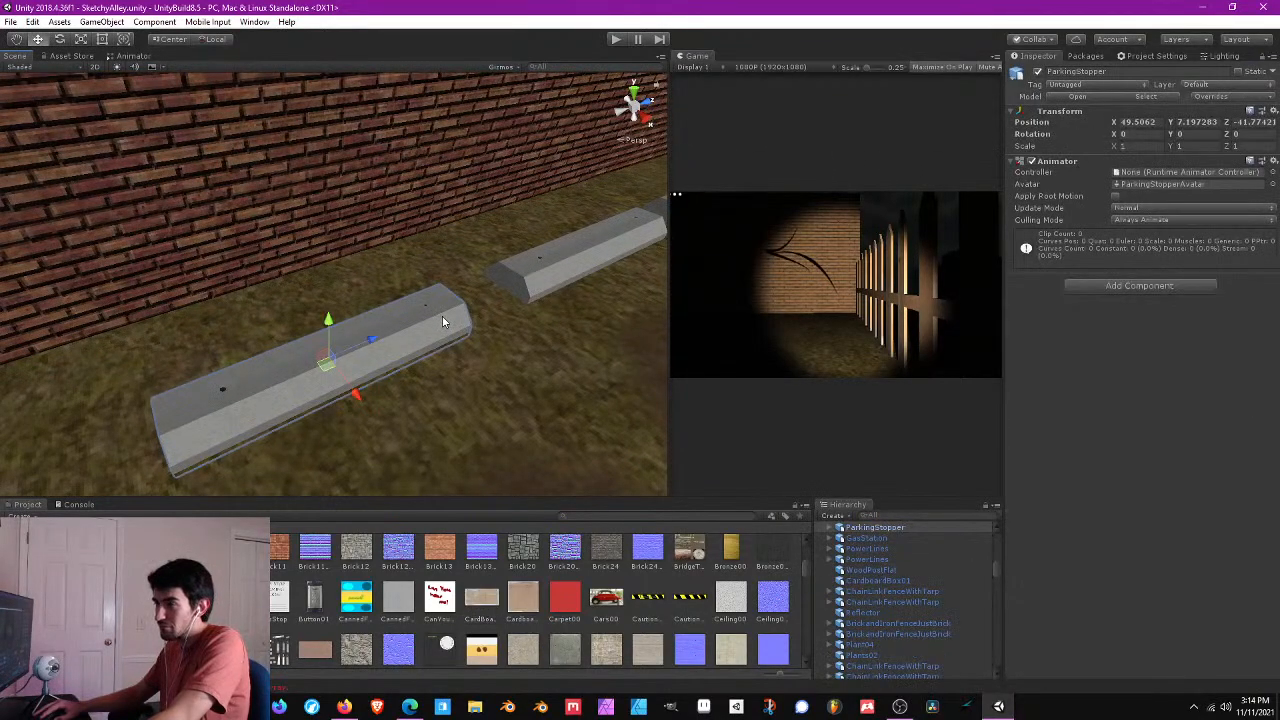
right_click_drag(517, 280, 530, 238)
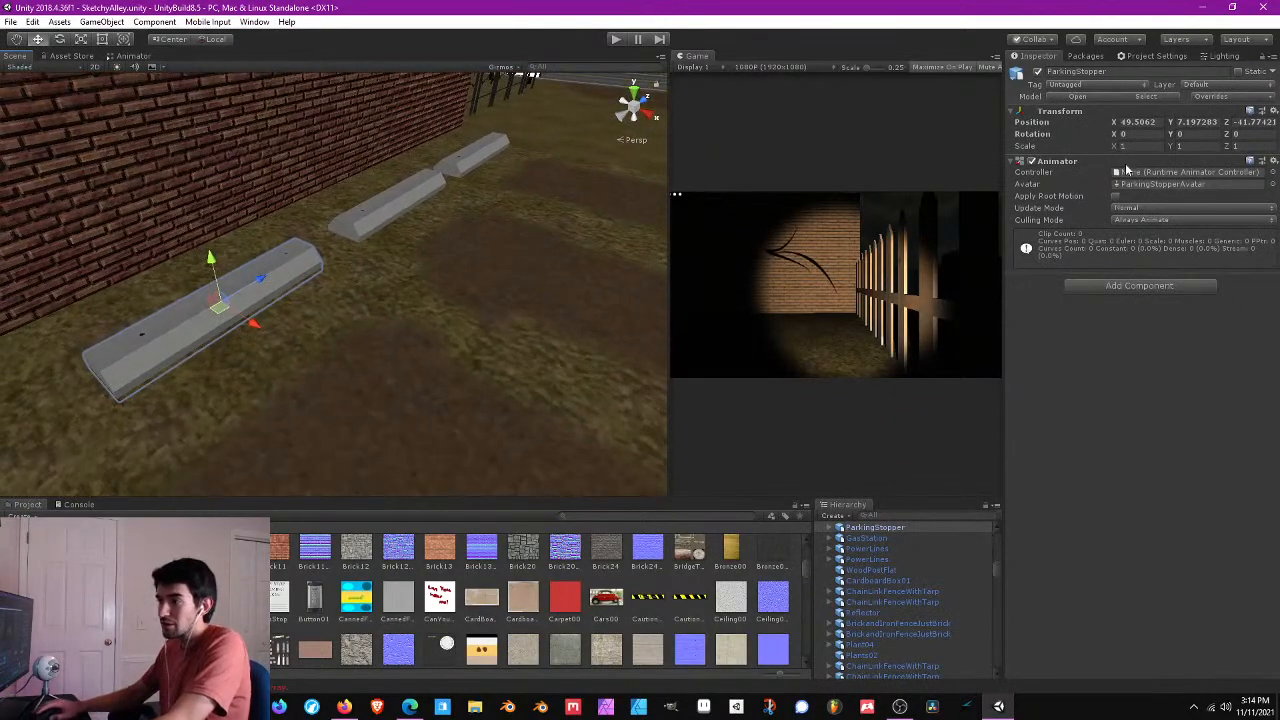
right_click_drag(340, 225, 418, 387)
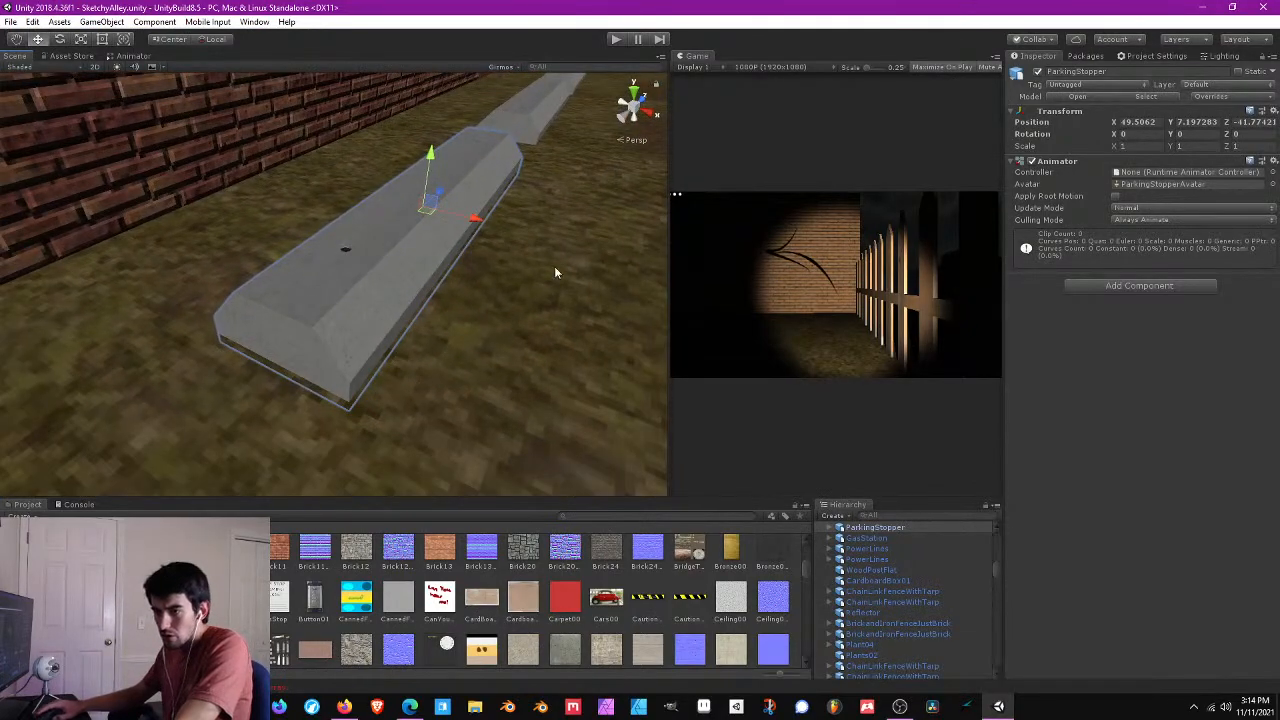
scroll(554, 266, "down", 5)
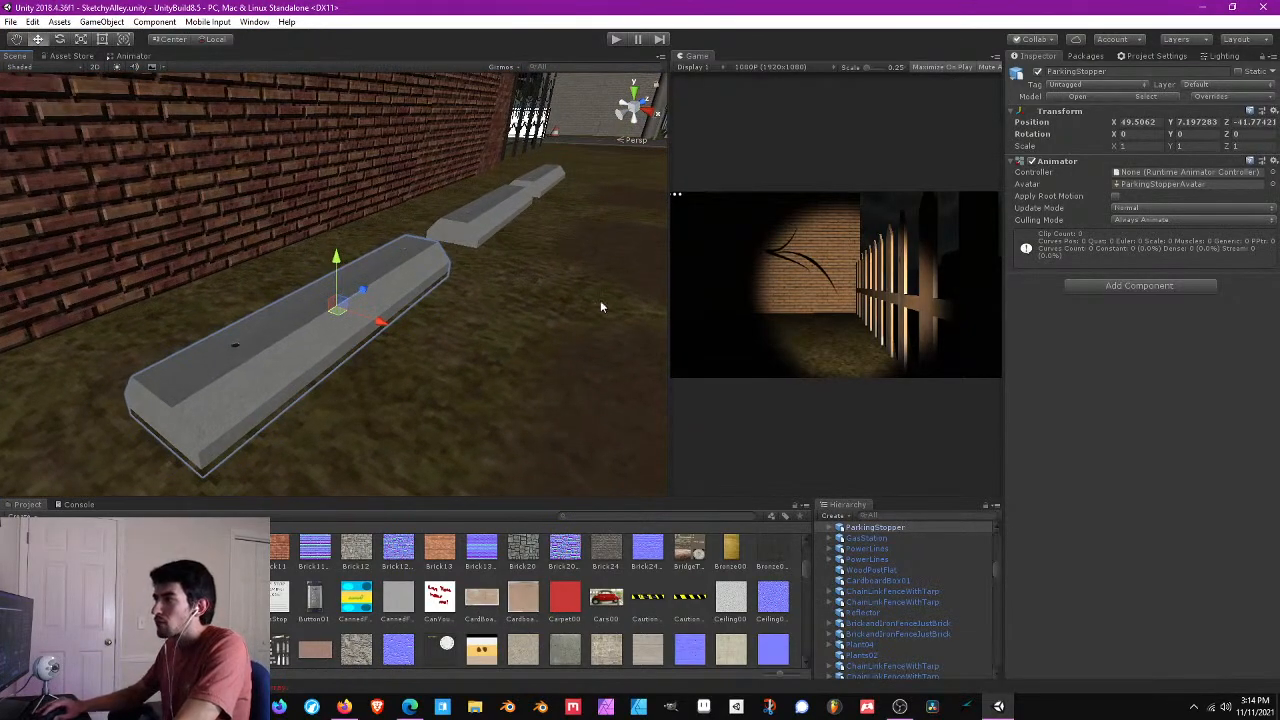
left_click(489, 216)
left_click(544, 174)
left_click(490, 216, "shift")
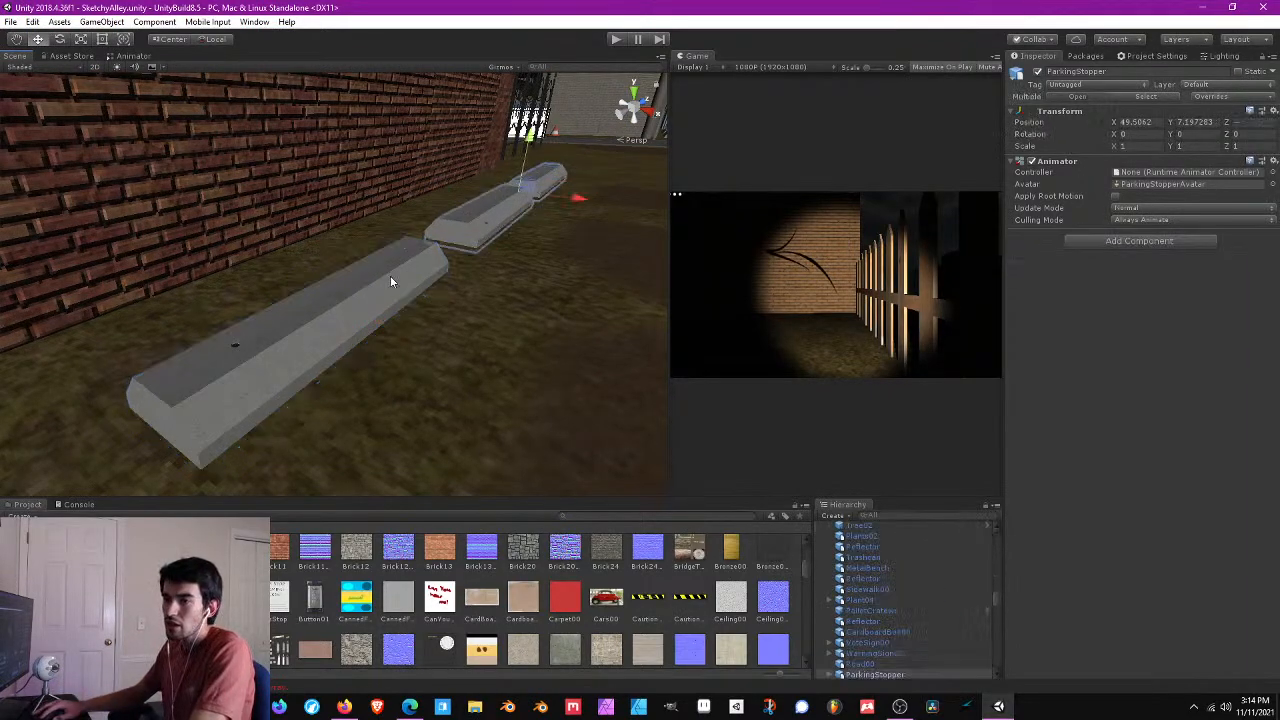
left_click(390, 282, "shift")
left_click(1241, 73)
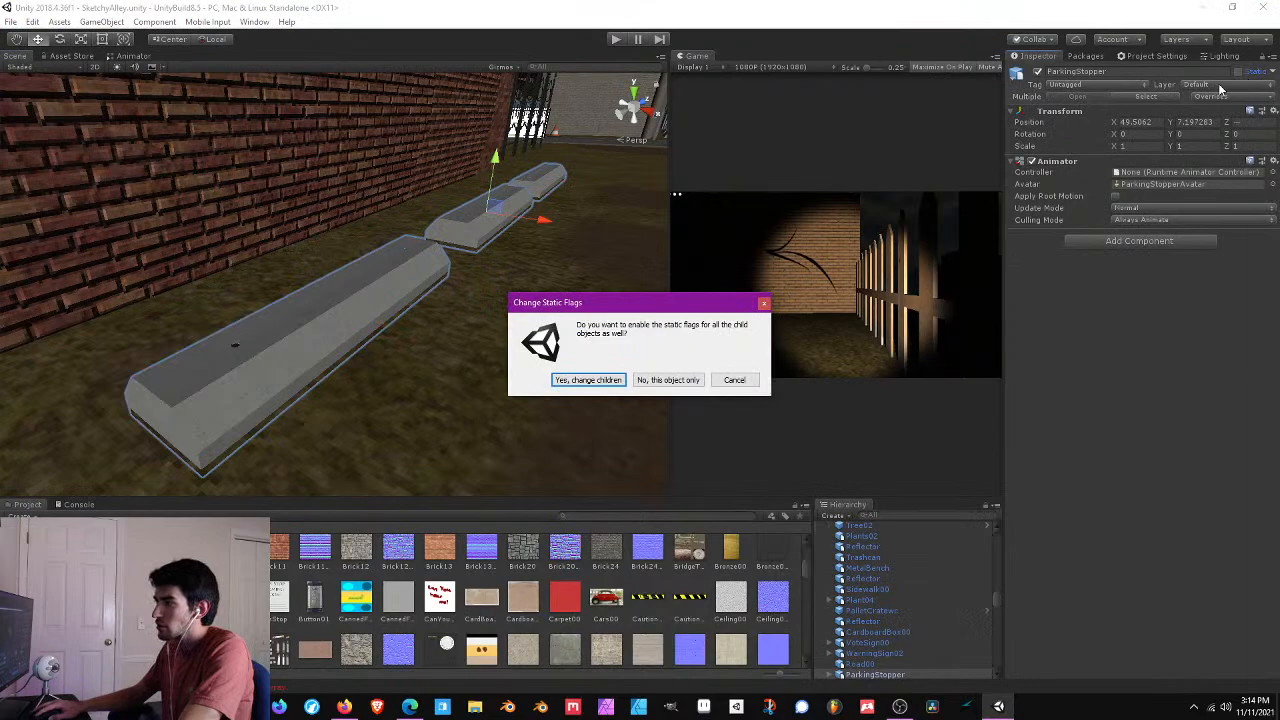
left_click(589, 380)
left_click(1273, 165)
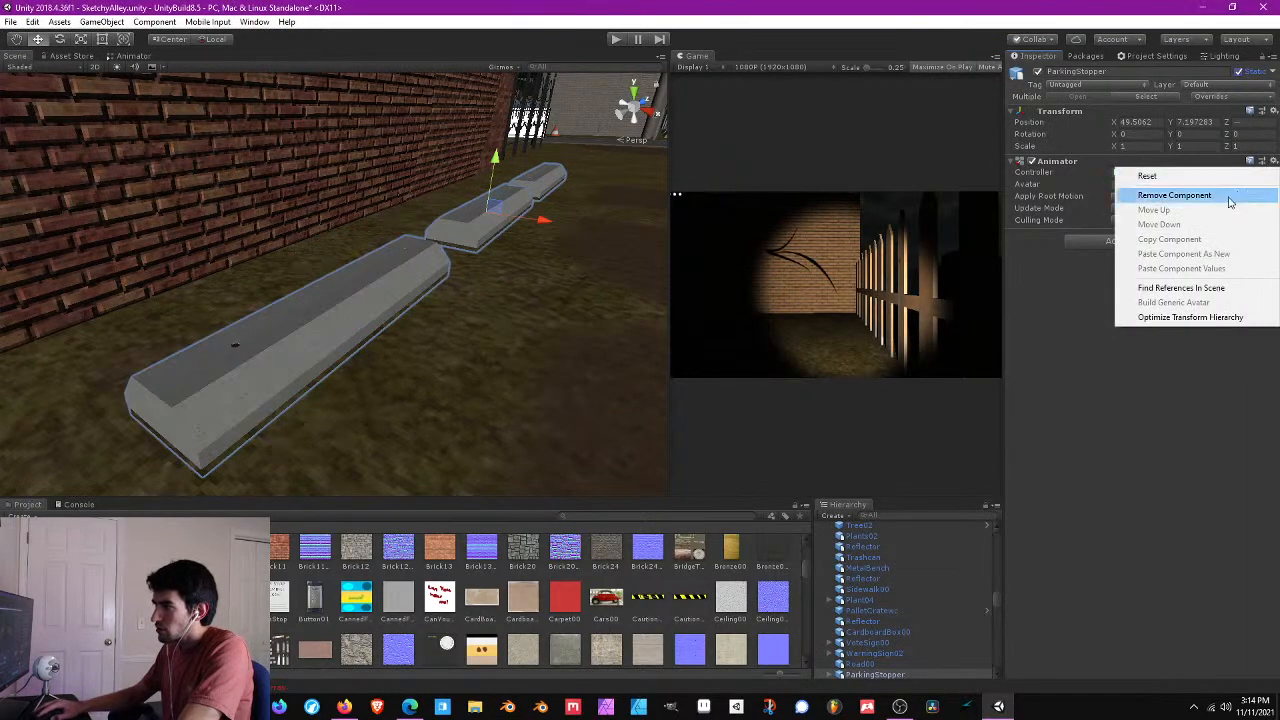
left_click(1170, 192)
- Locate the ParkingStopper model asset from the mesh of the nearest stopper, preview its Cube part, and display the model's import settings
left_click(322, 328)
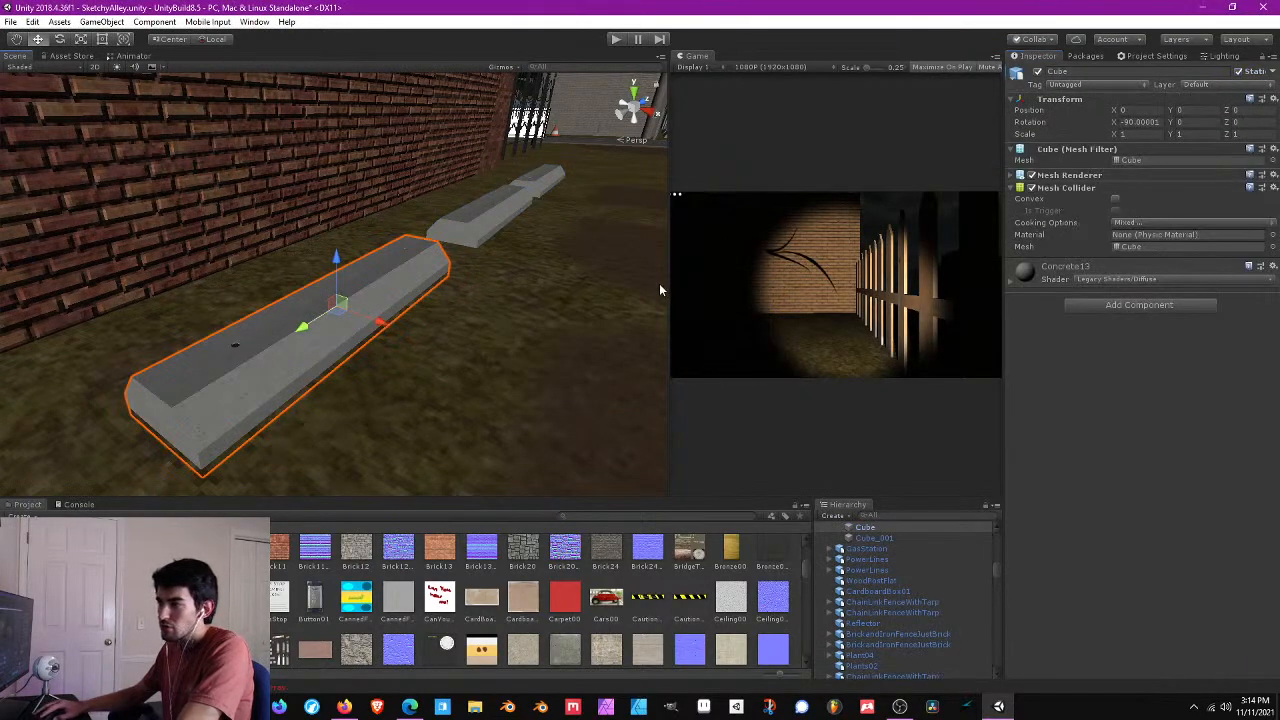
left_click(386, 283)
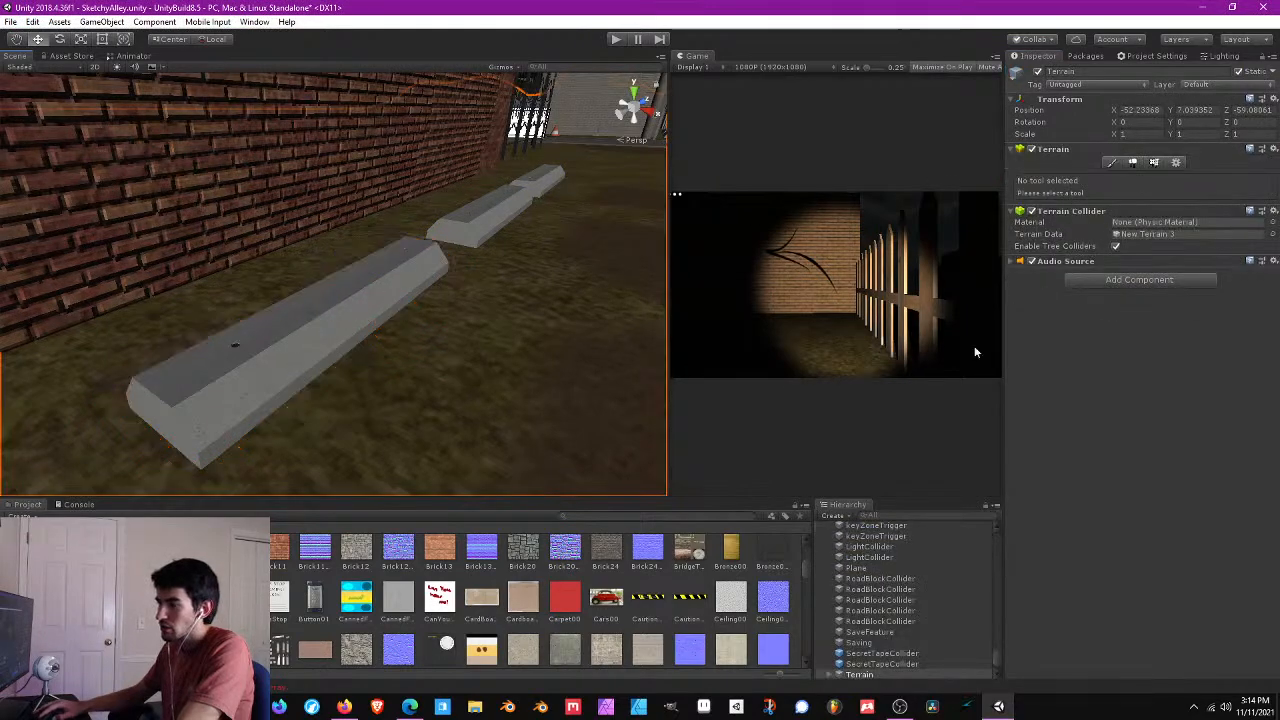
left_click(377, 294)
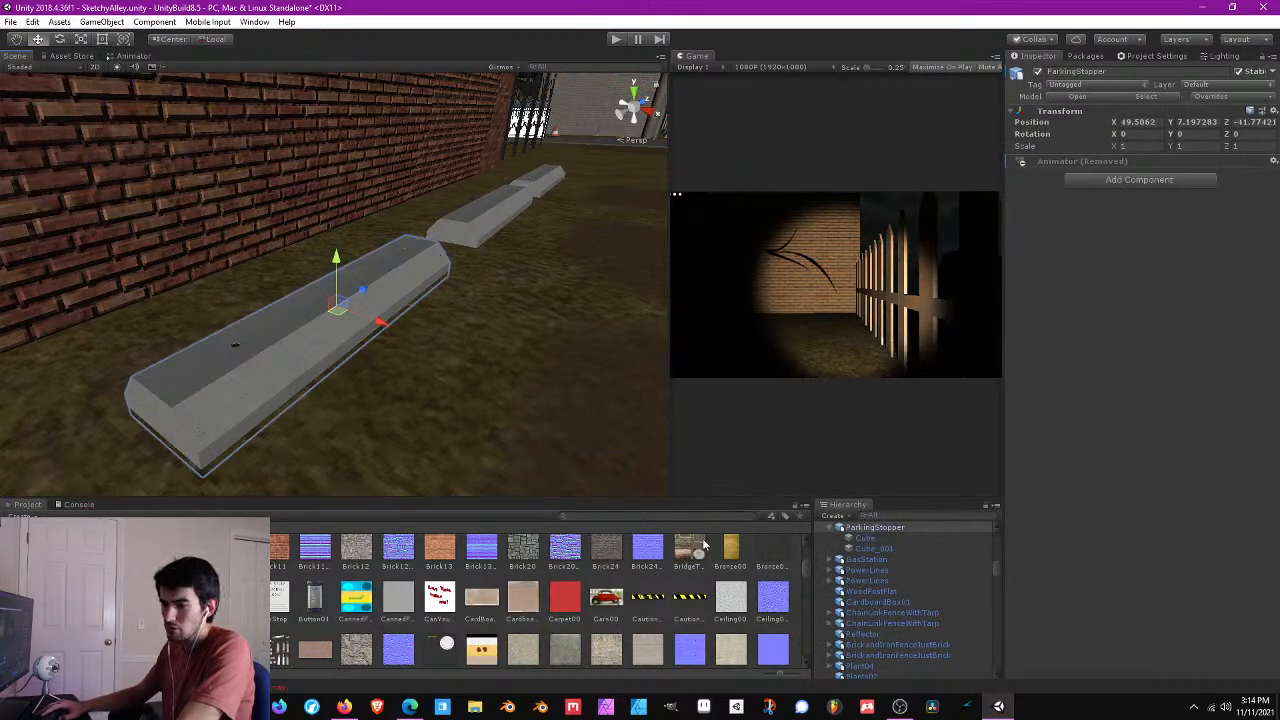
left_click(381, 276)
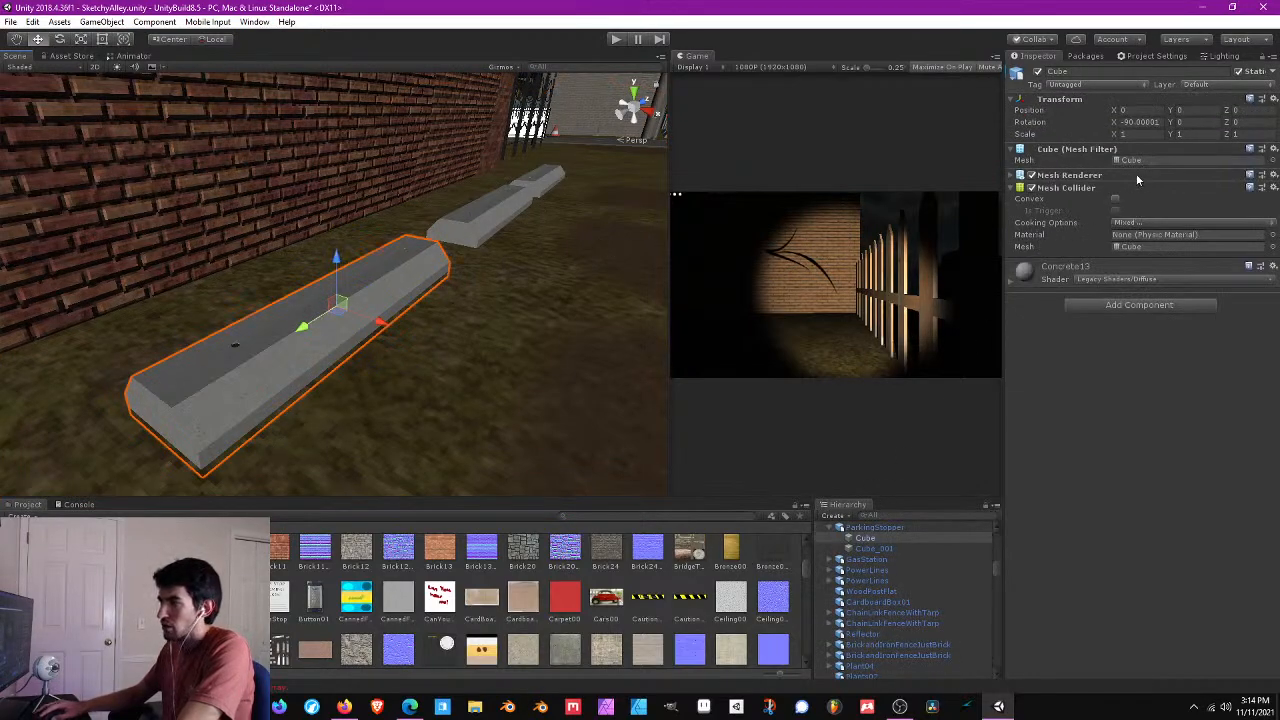
left_click(1138, 161)
left_click(400, 597)
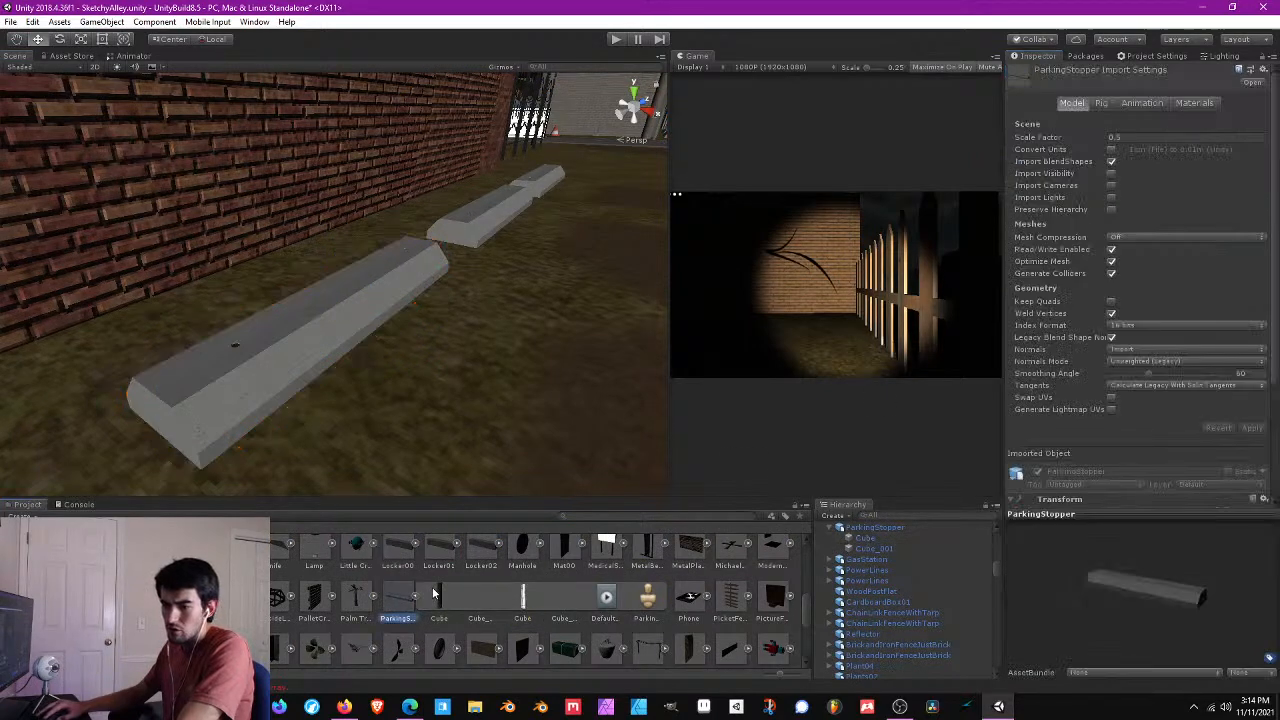
left_click(439, 597)
left_click_drag(1204, 564, 1132, 579)
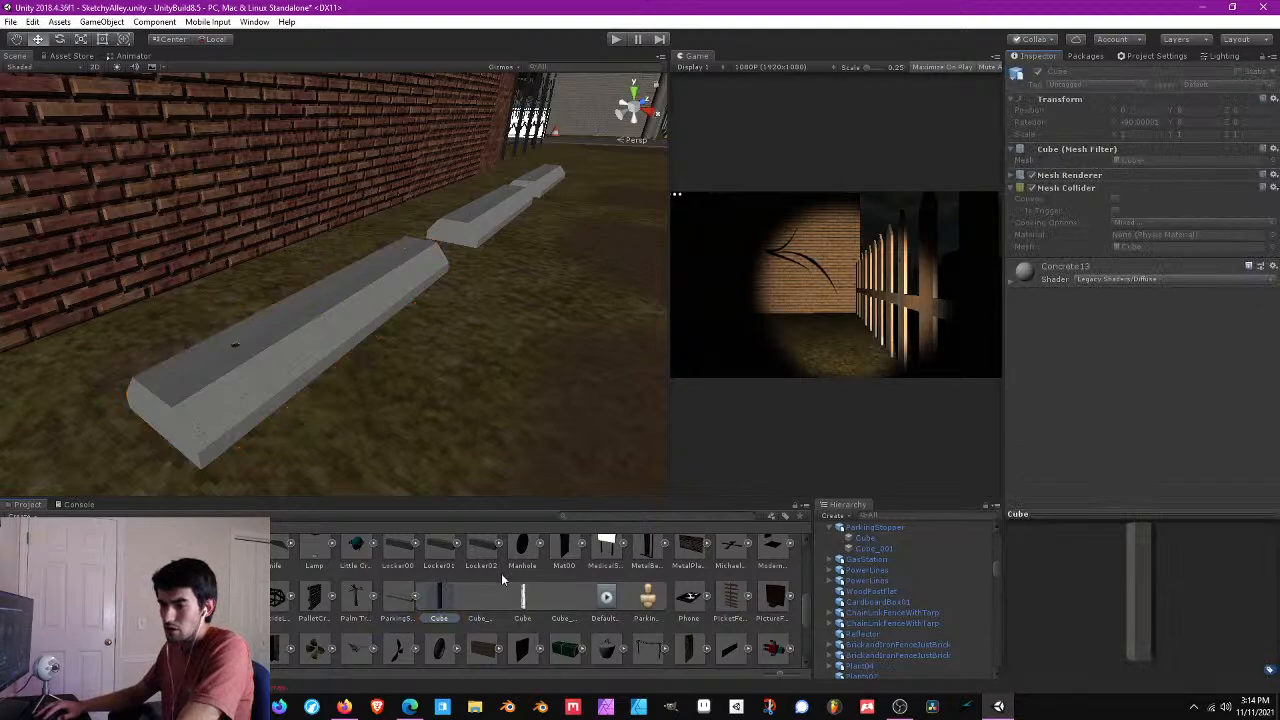
left_click(393, 597)
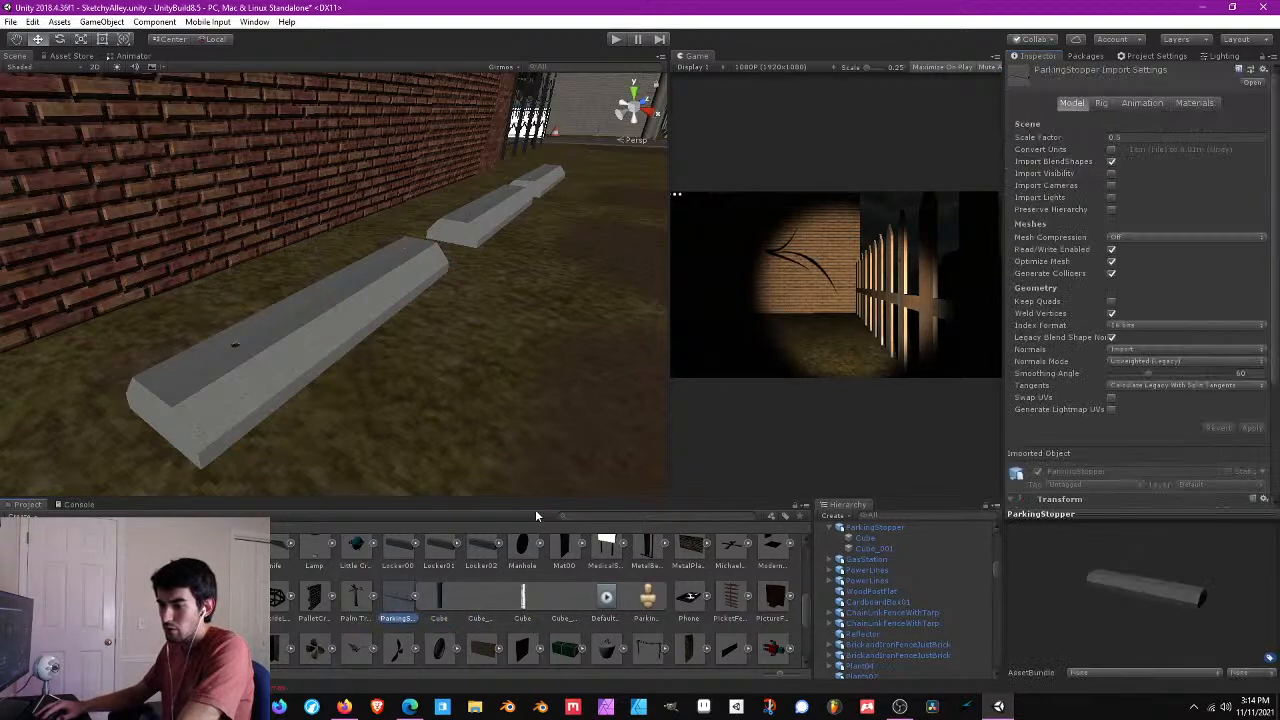
- Set the ParkingStopper model's animation type to None, disable Import Animation, and apply the changes
left_click(1101, 104)
left_click(1150, 122)
left_click(1140, 131)
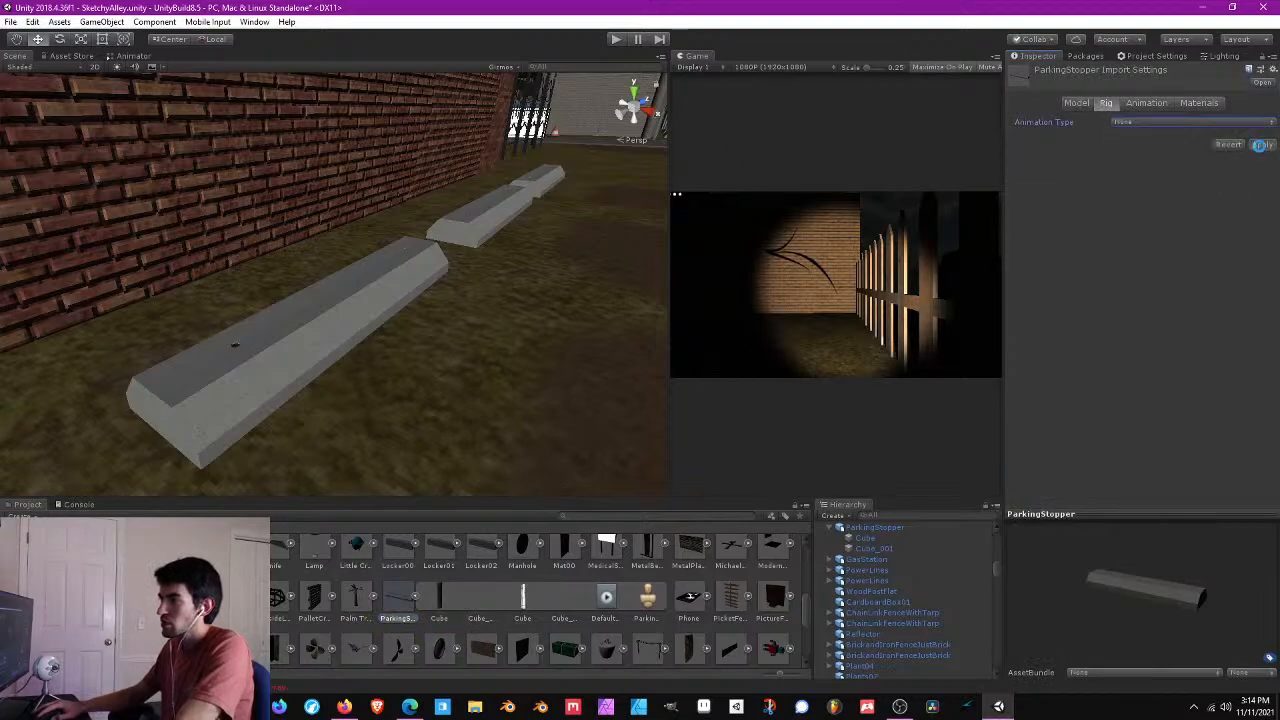
left_click(1147, 104)
left_click(1116, 134)
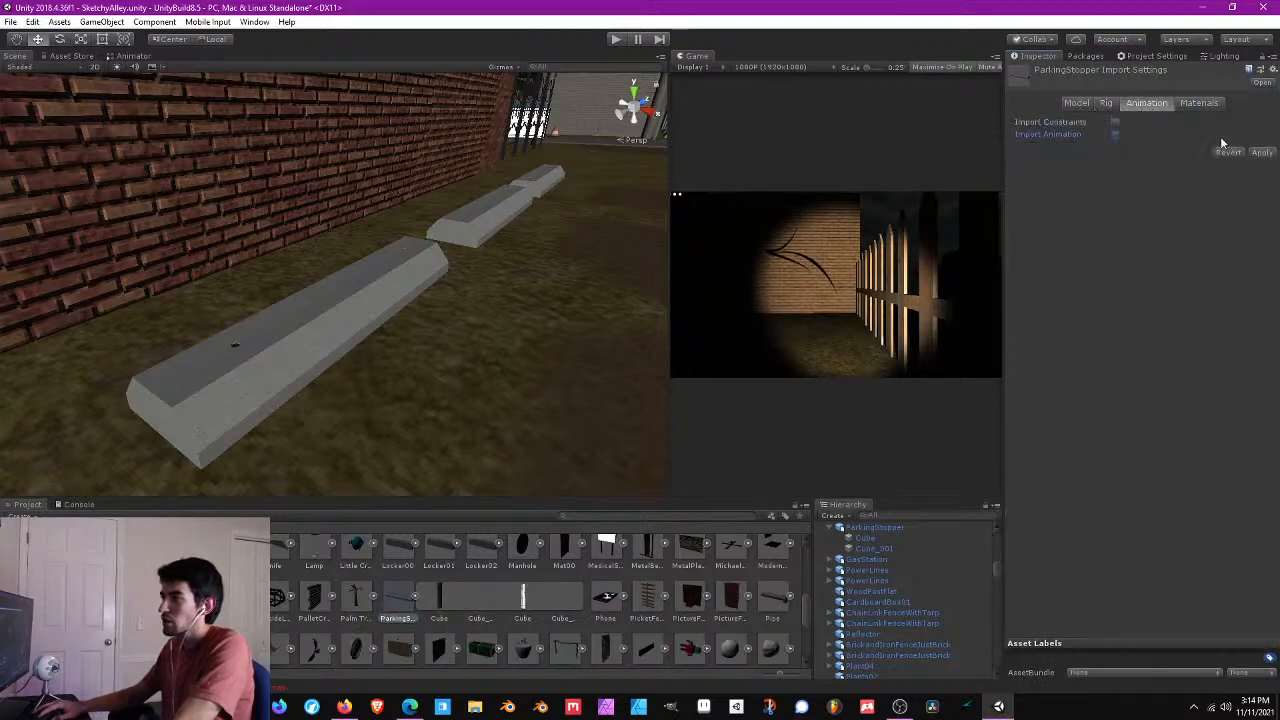
left_click(1258, 153)
left_click(1076, 102)
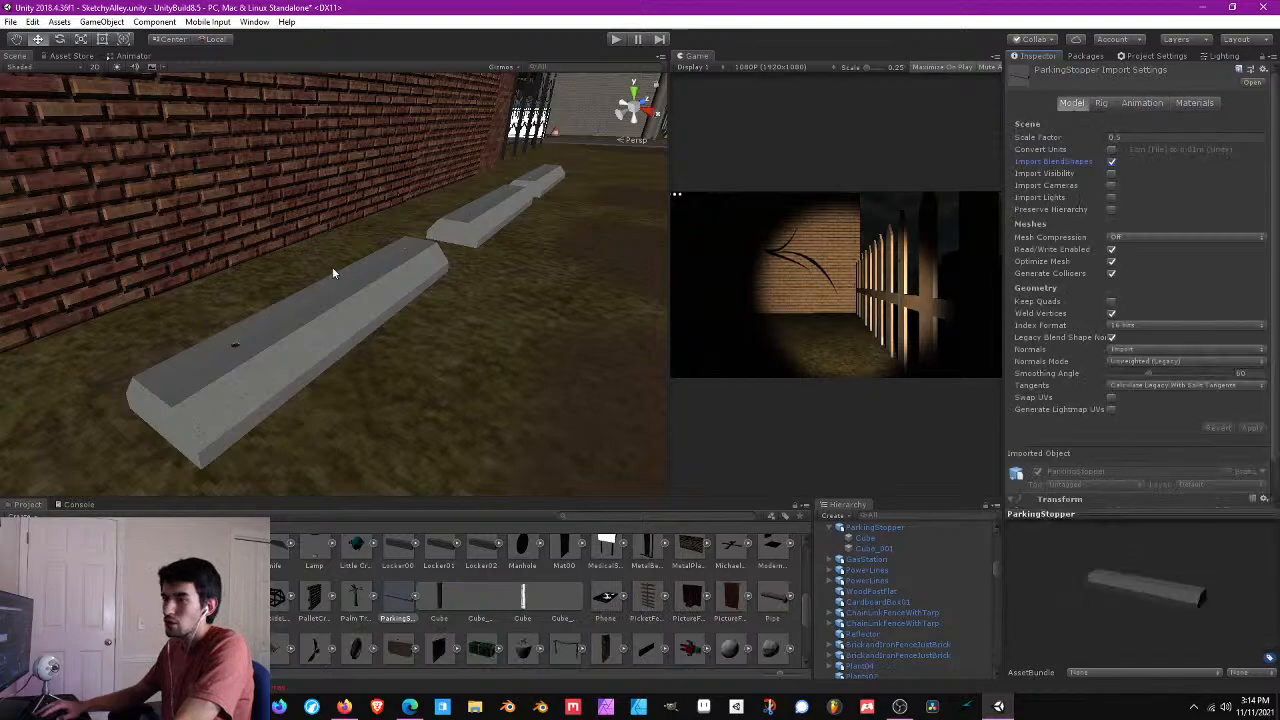
- Examine the nearest parking stopper and its Cube mesh up close in the scene, and redisplay the ParkingStopper model's import settings
left_click(370, 289)
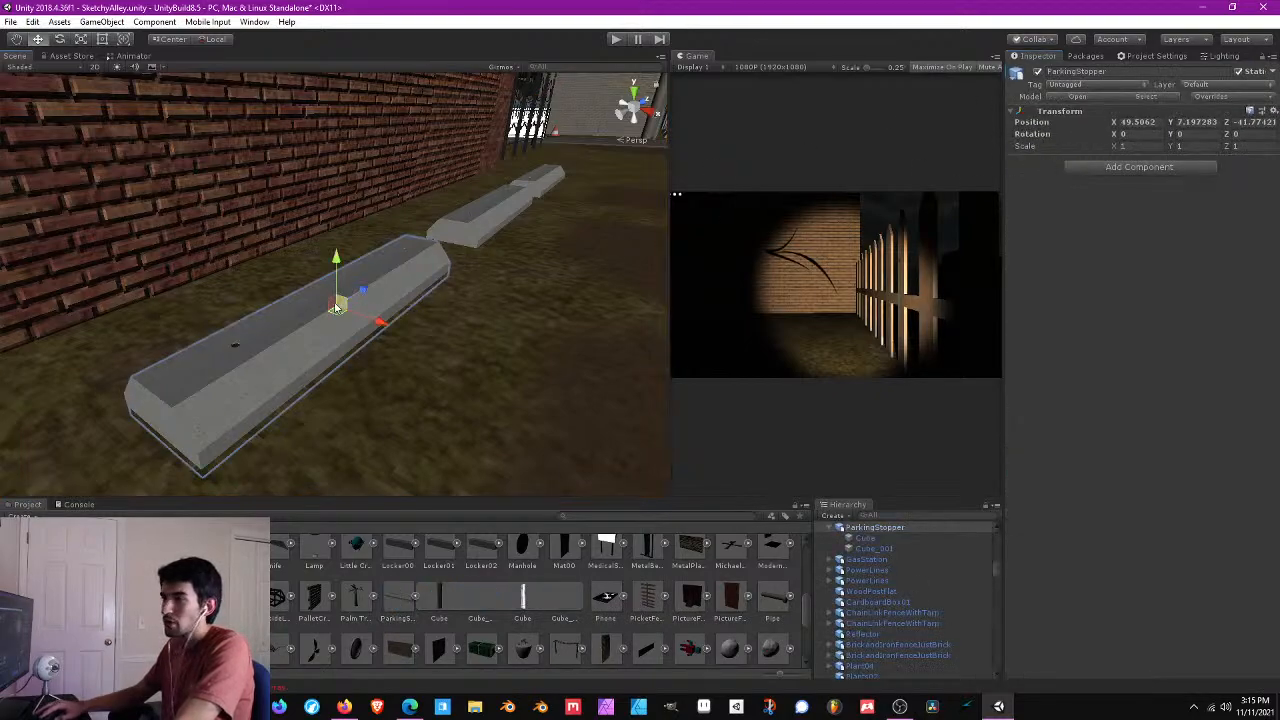
right_click_drag(336, 308, 279, 380)
right_click_drag(602, 310, 533, 306)
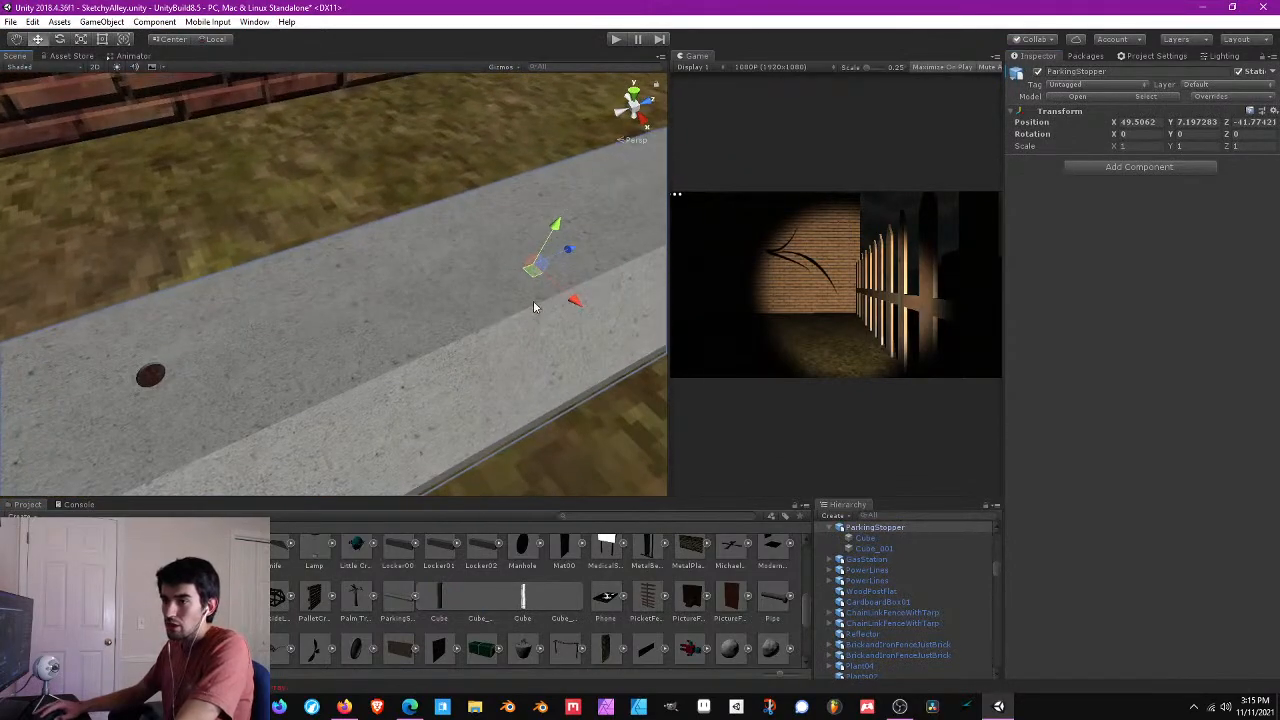
left_click(466, 313)
key("f")
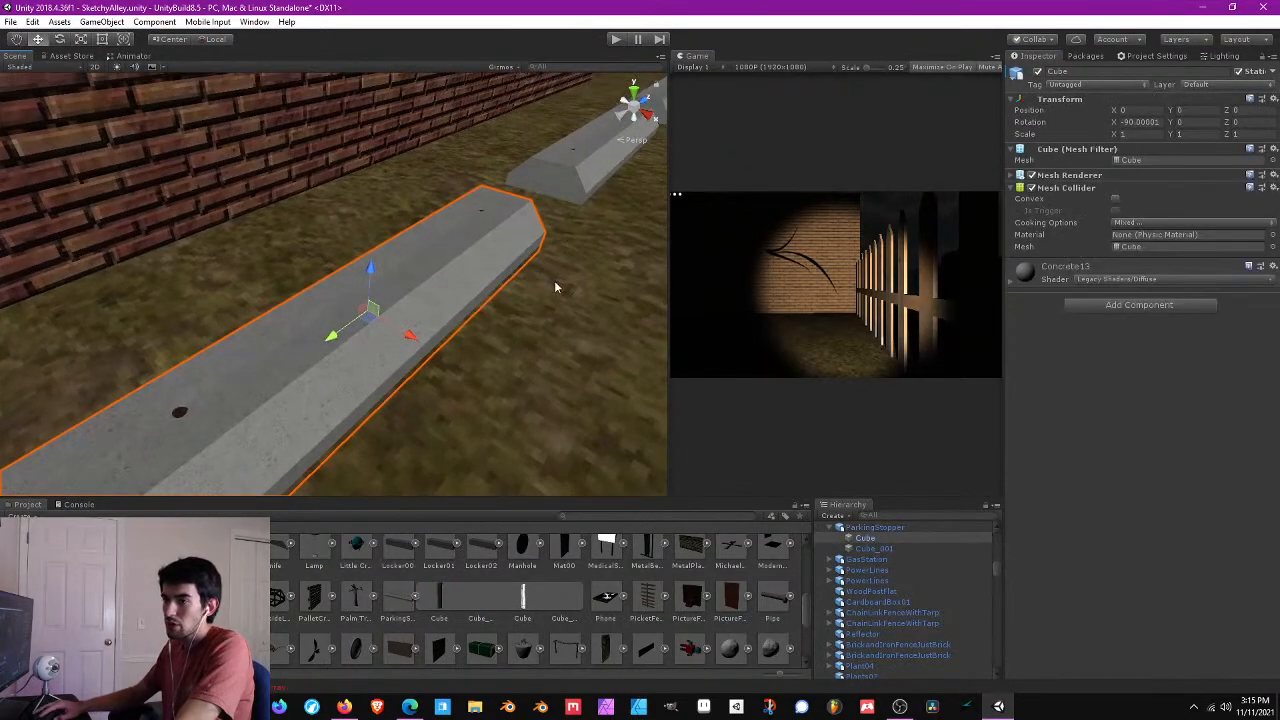
left_click(395, 306)
key("f")
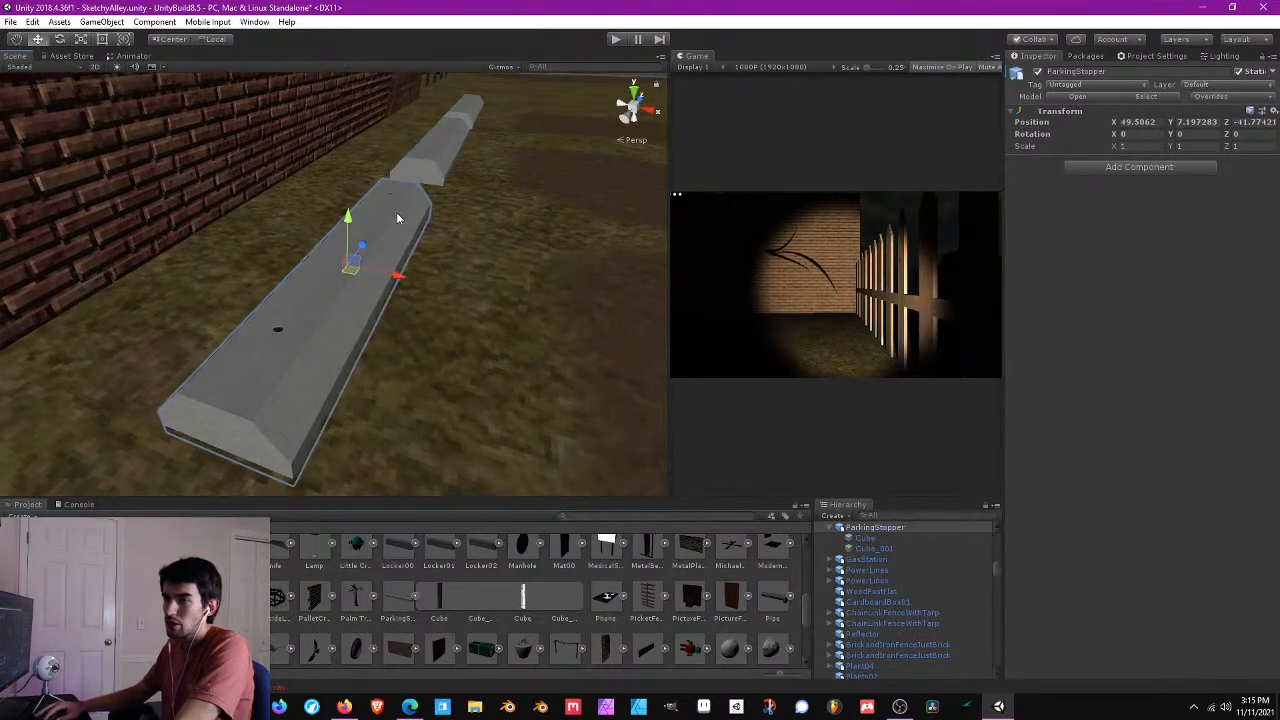
left_click(396, 212)
left_click(436, 600)
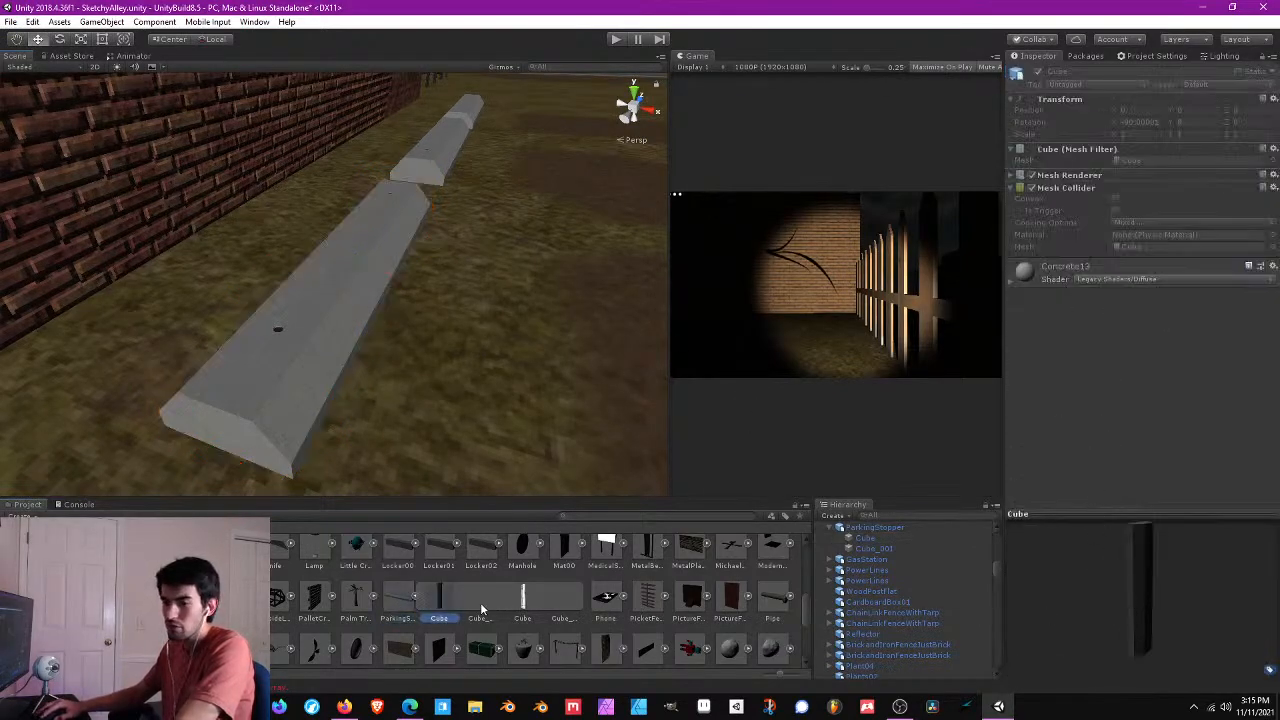
left_click(401, 594)
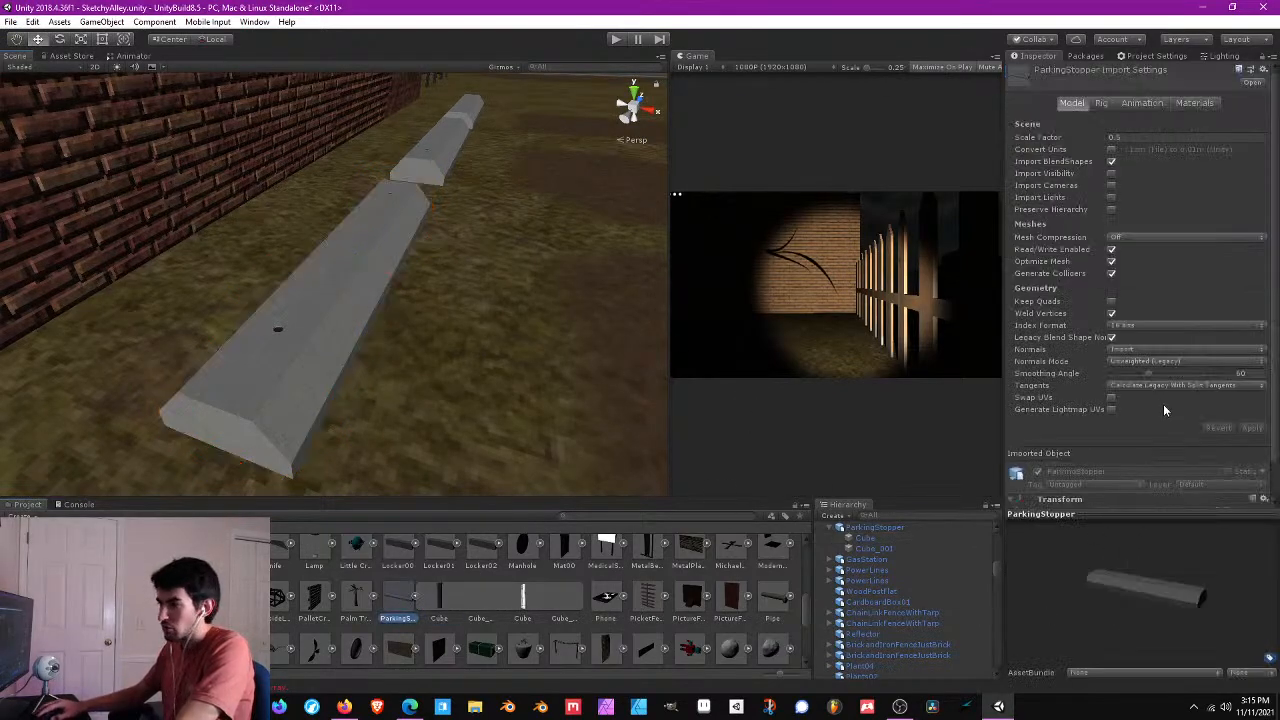
- Disable Generate Colliders in the ParkingStopper model's import settings and apply the change
left_click(1111, 273)
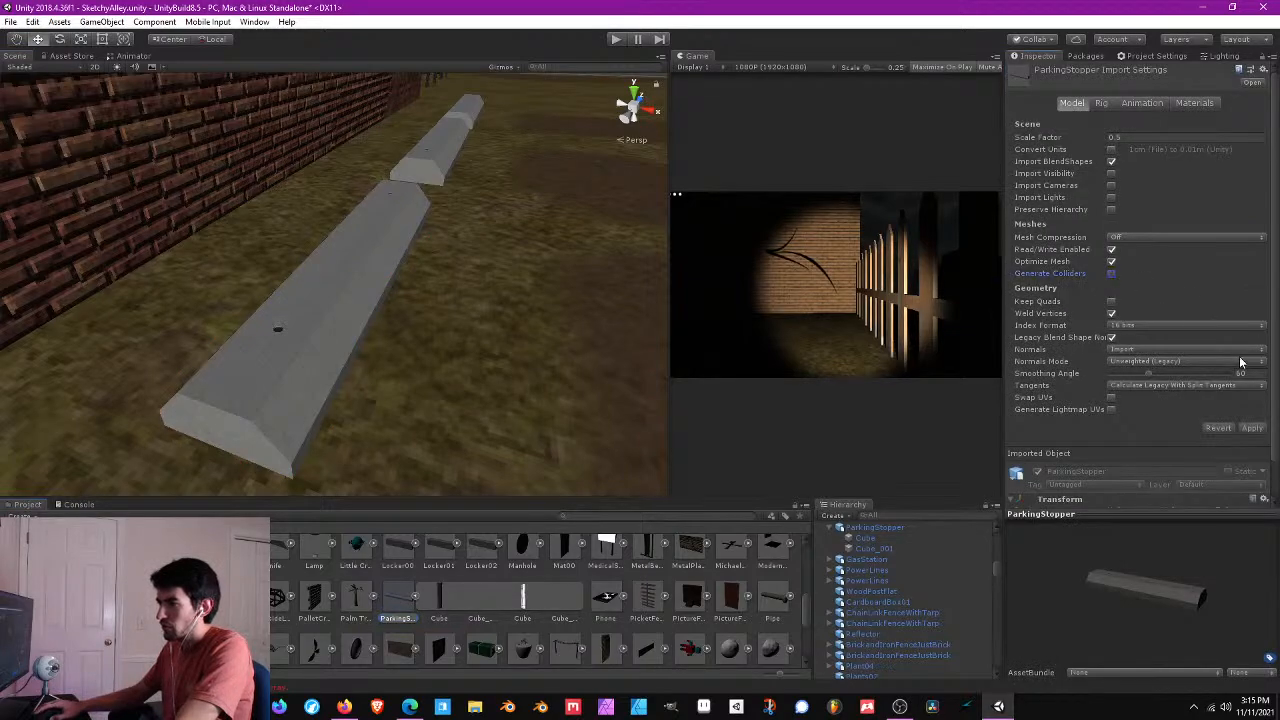
left_click(1251, 427)
left_click(354, 348)
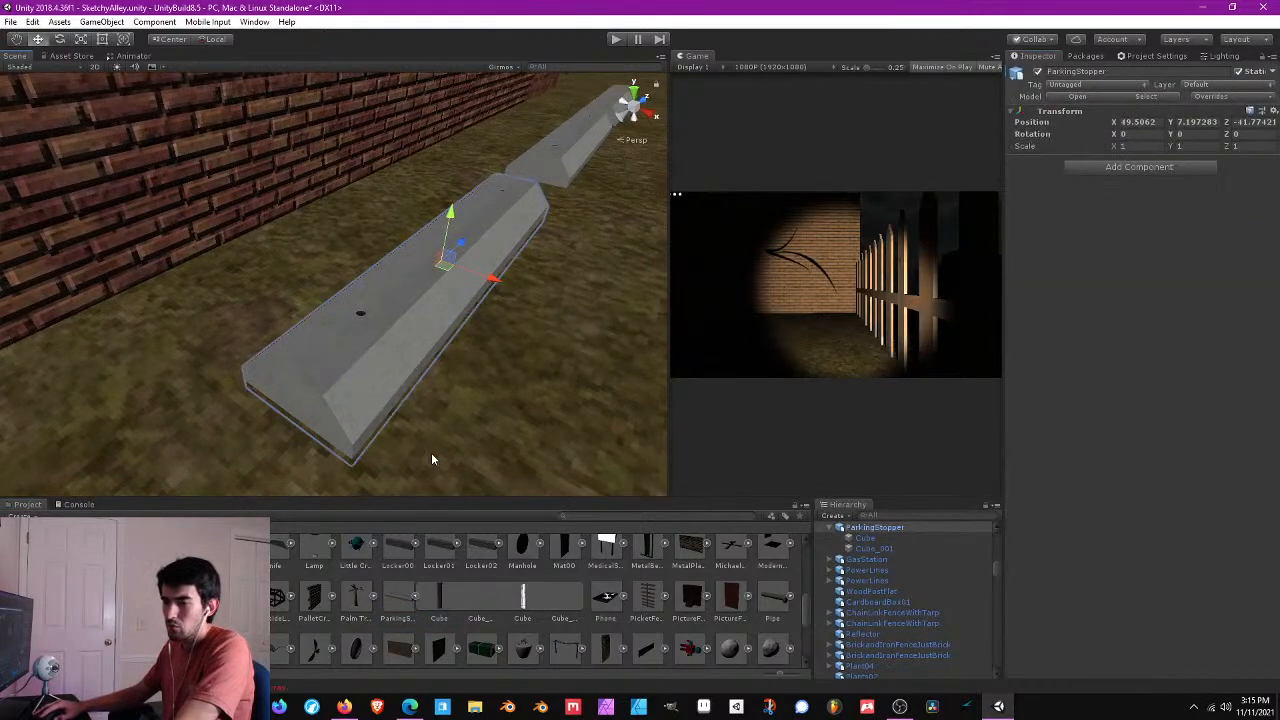
right_click_drag(475, 437, 437, 301)
left_click(439, 234, "shift")
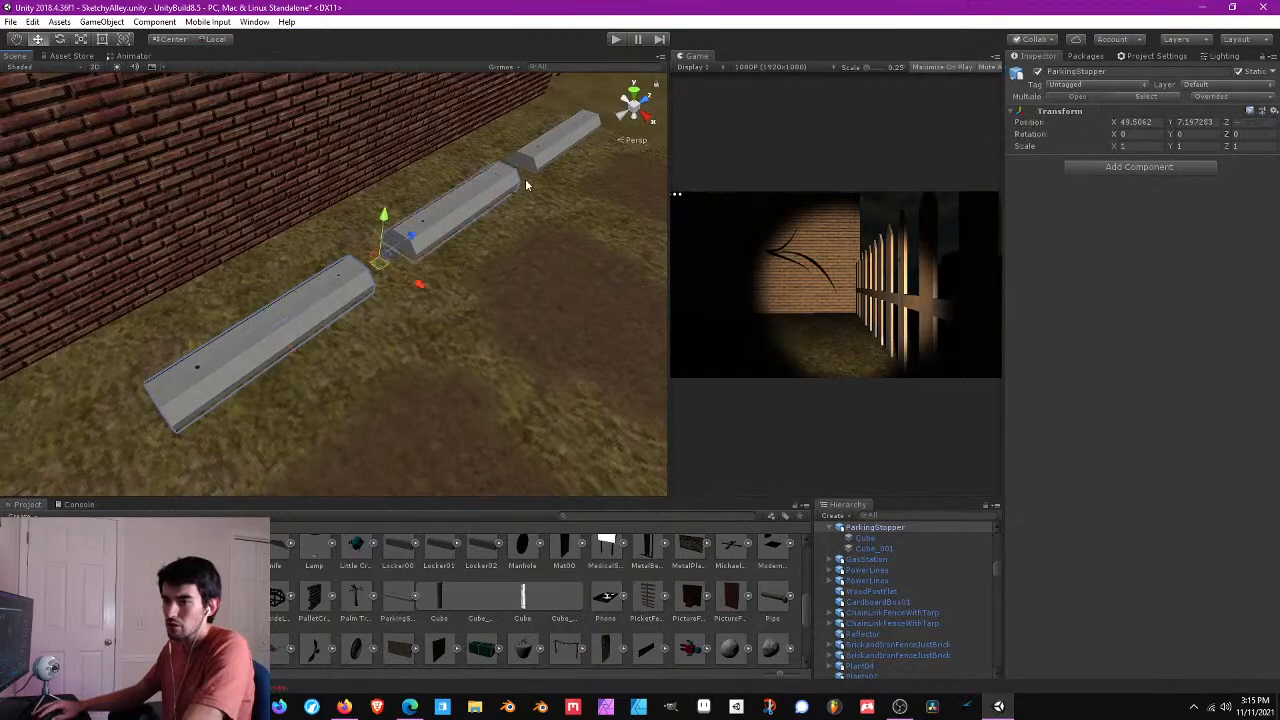
left_click(536, 164, "shift")
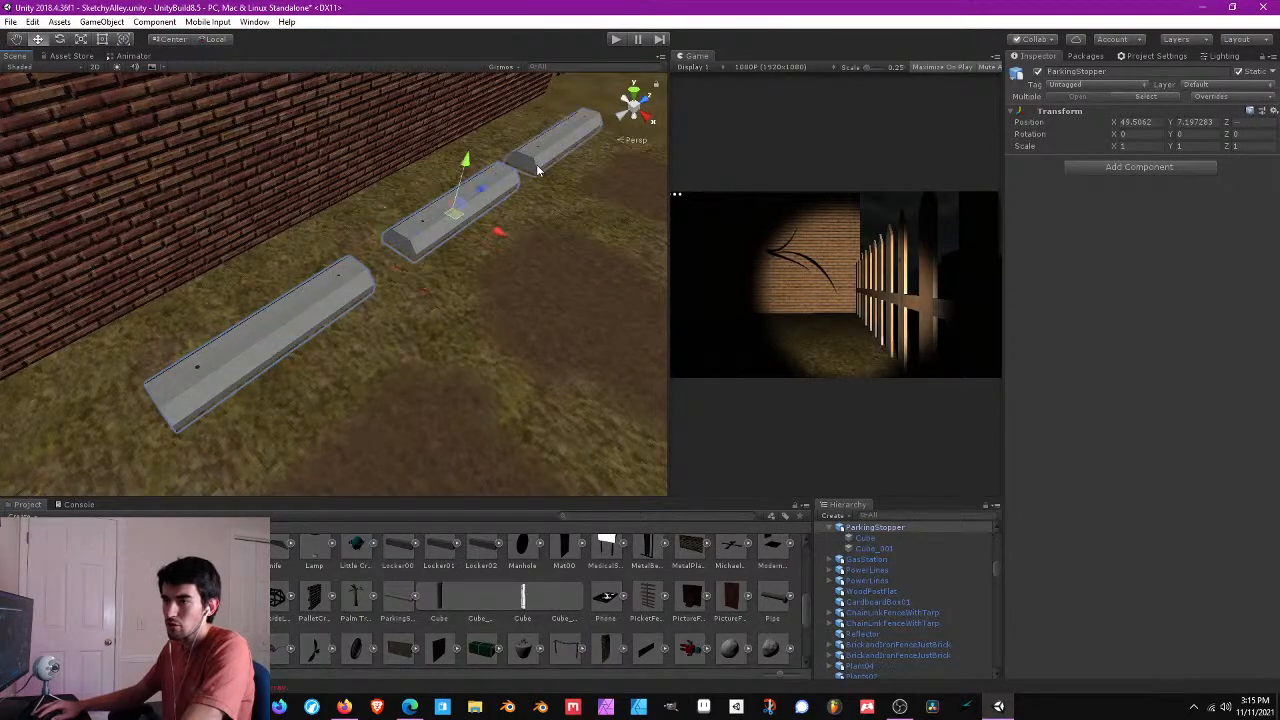
left_click(1116, 166)
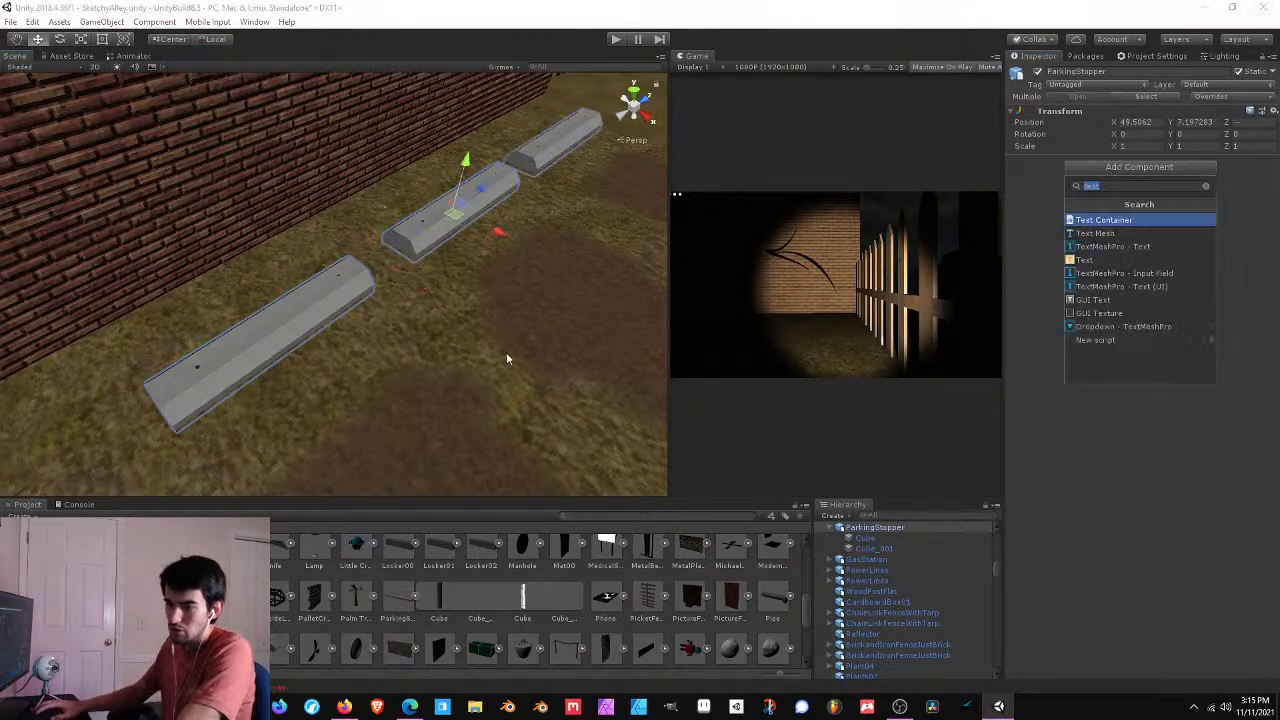
left_click(216, 360)
- Add a Box Collider component to the Cube mesh of the nearest parking stopper
left_click(253, 362)
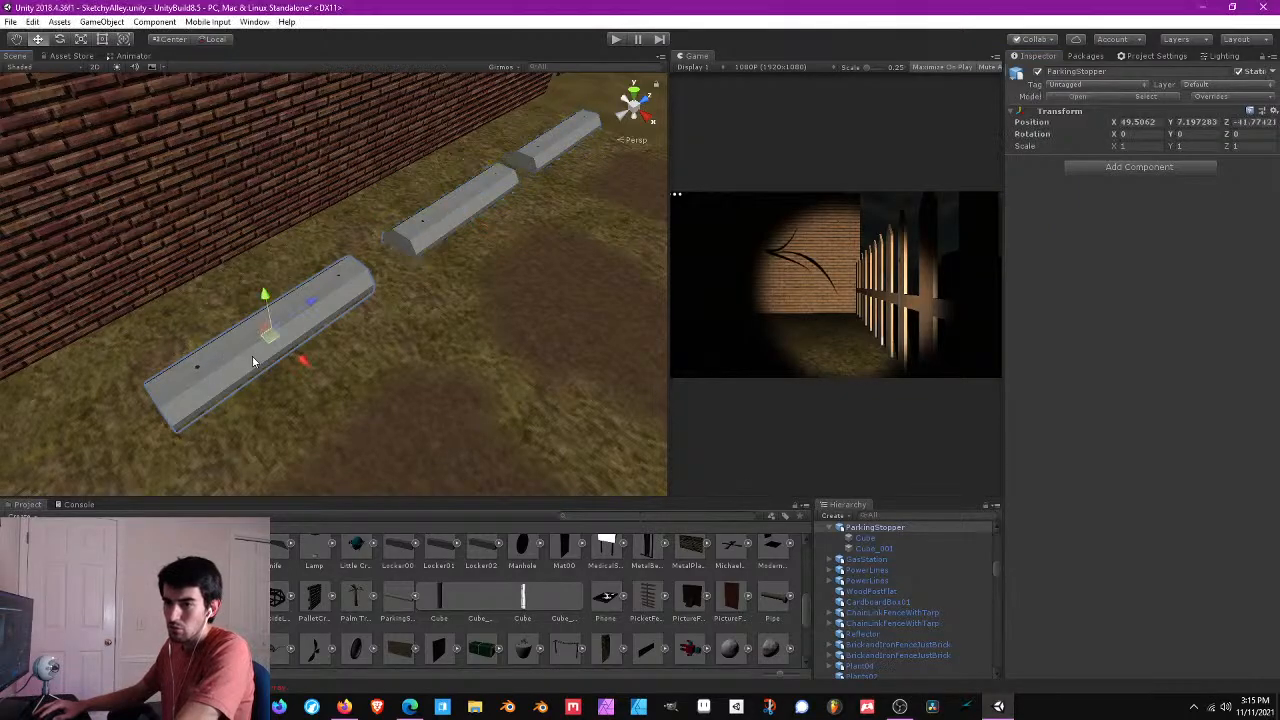
left_click(880, 538)
right_click_drag(393, 293, 440, 264)
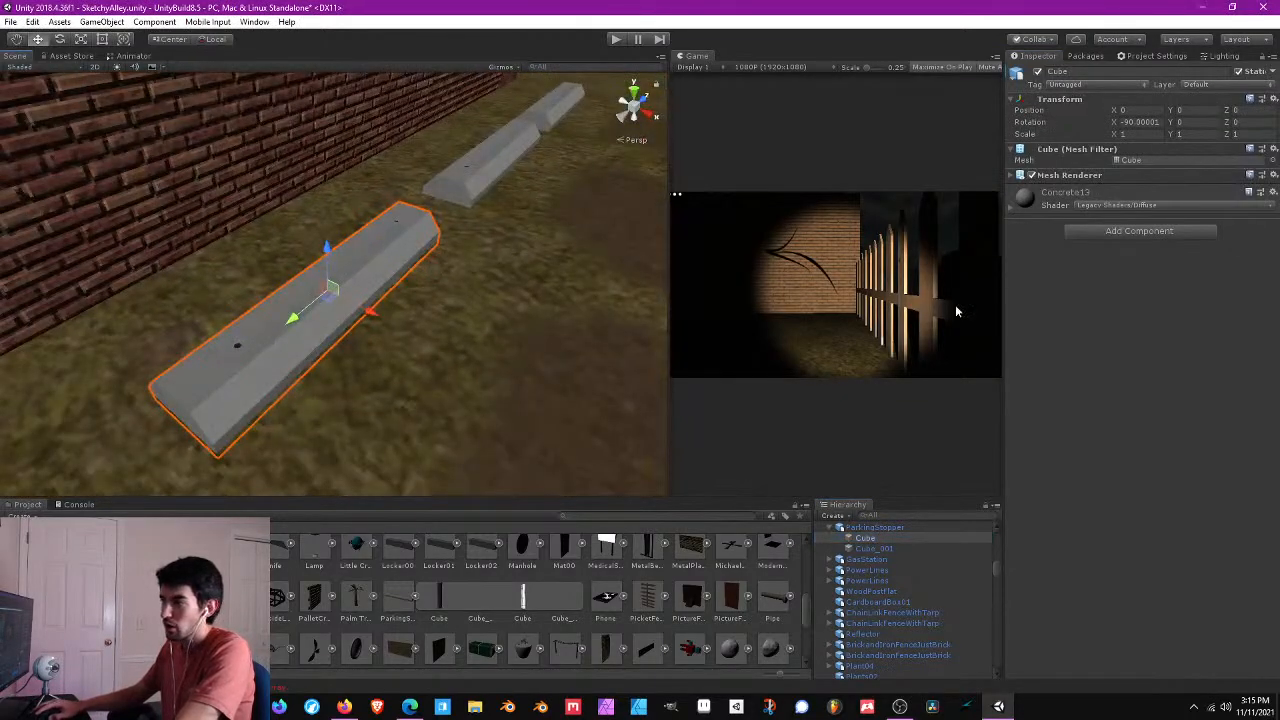
left_click(1139, 231)
type("box")
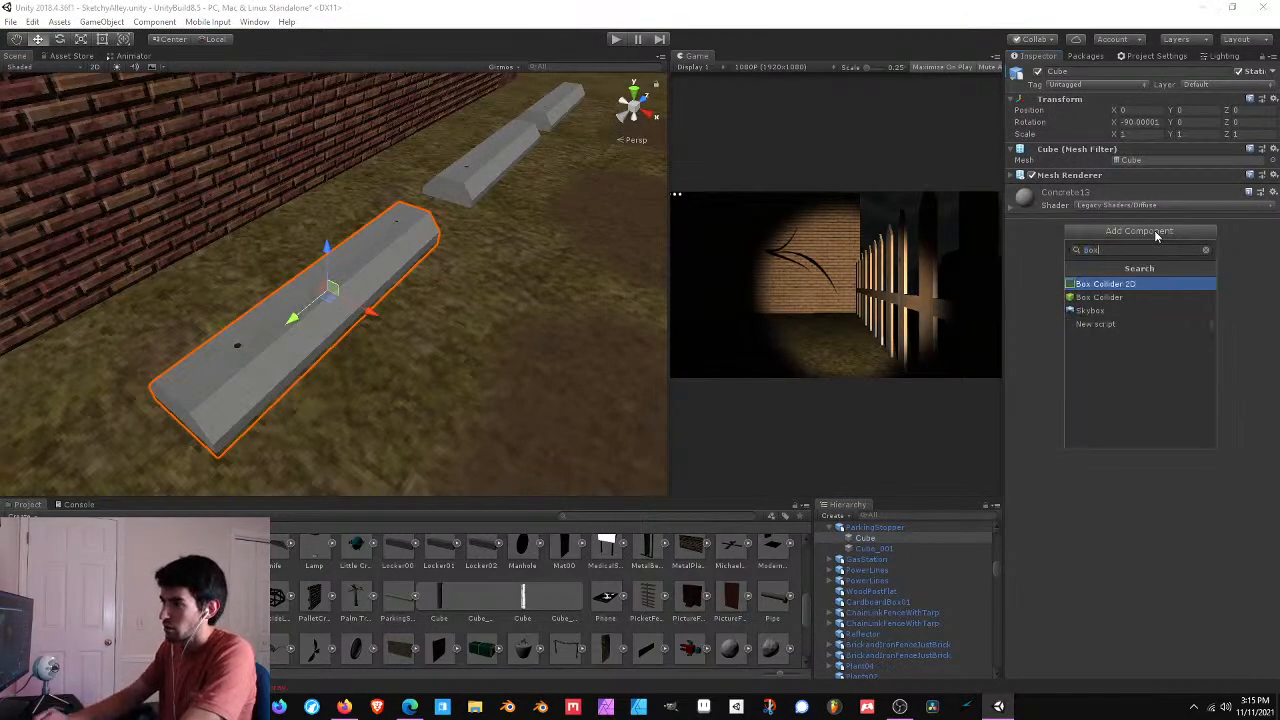
key("Down")
key("Return")
- Add a Box Collider component to the Cube meshes of the middle and farthest parking stoppers
right_click_drag(519, 262, 468, 211)
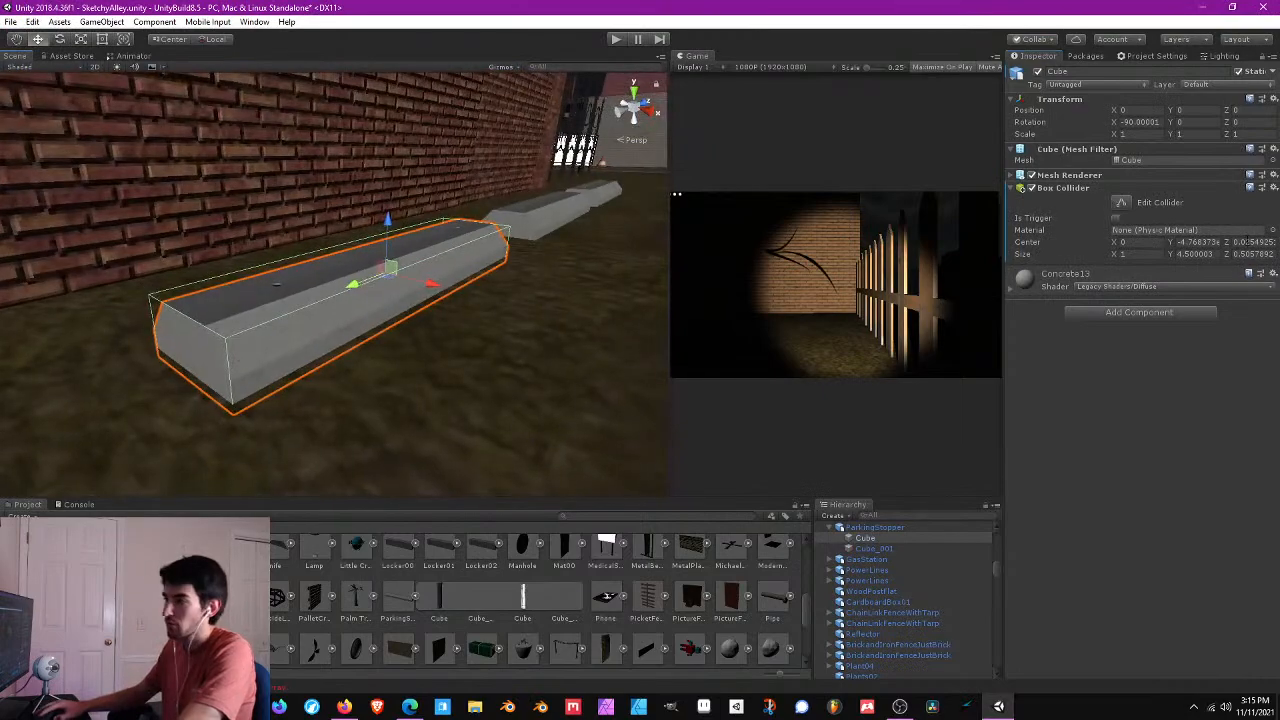
left_click(544, 207)
left_click(530, 228)
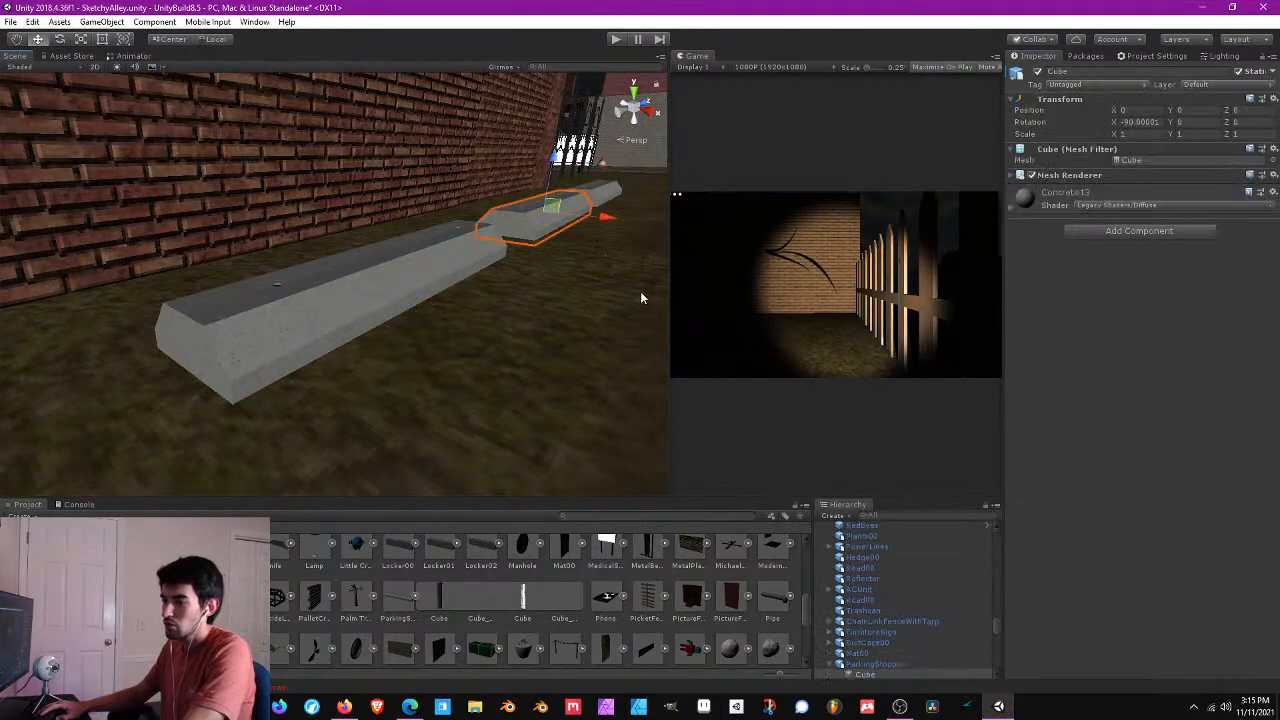
key("f")
left_click(1170, 236)
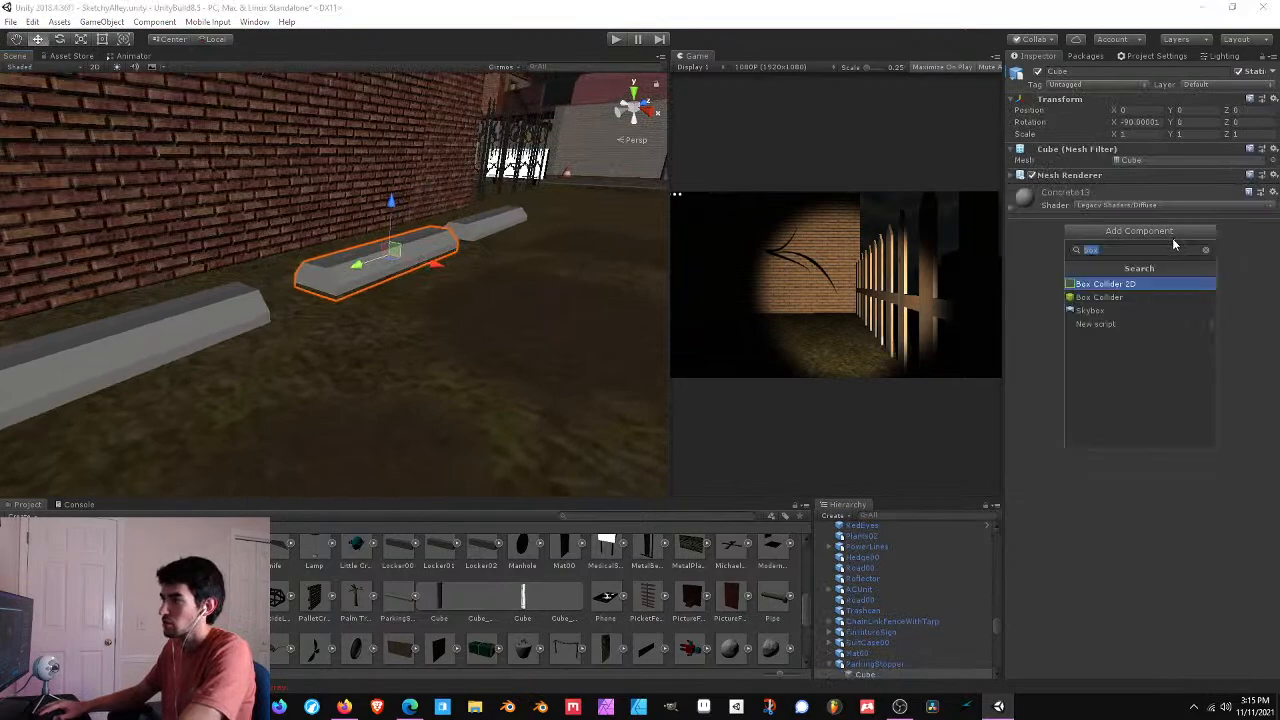
left_click(1140, 285)
left_click(492, 231)
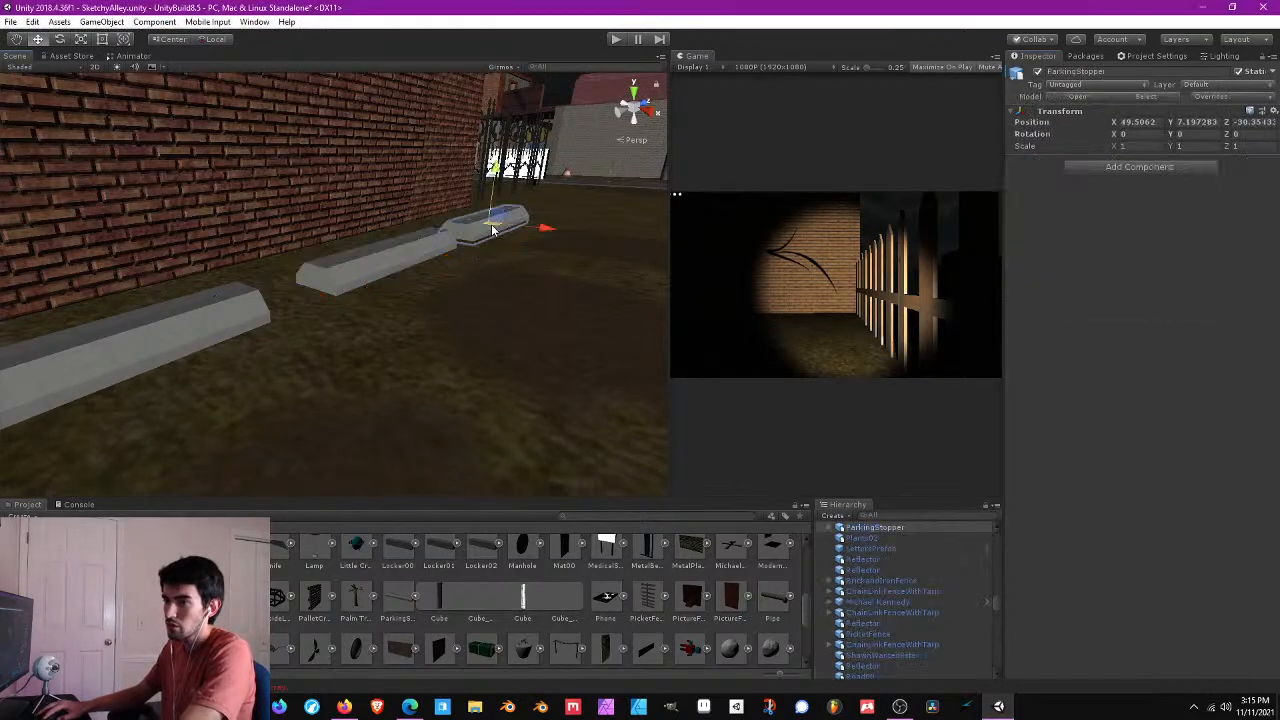
left_click(481, 241)
left_click(1104, 230)
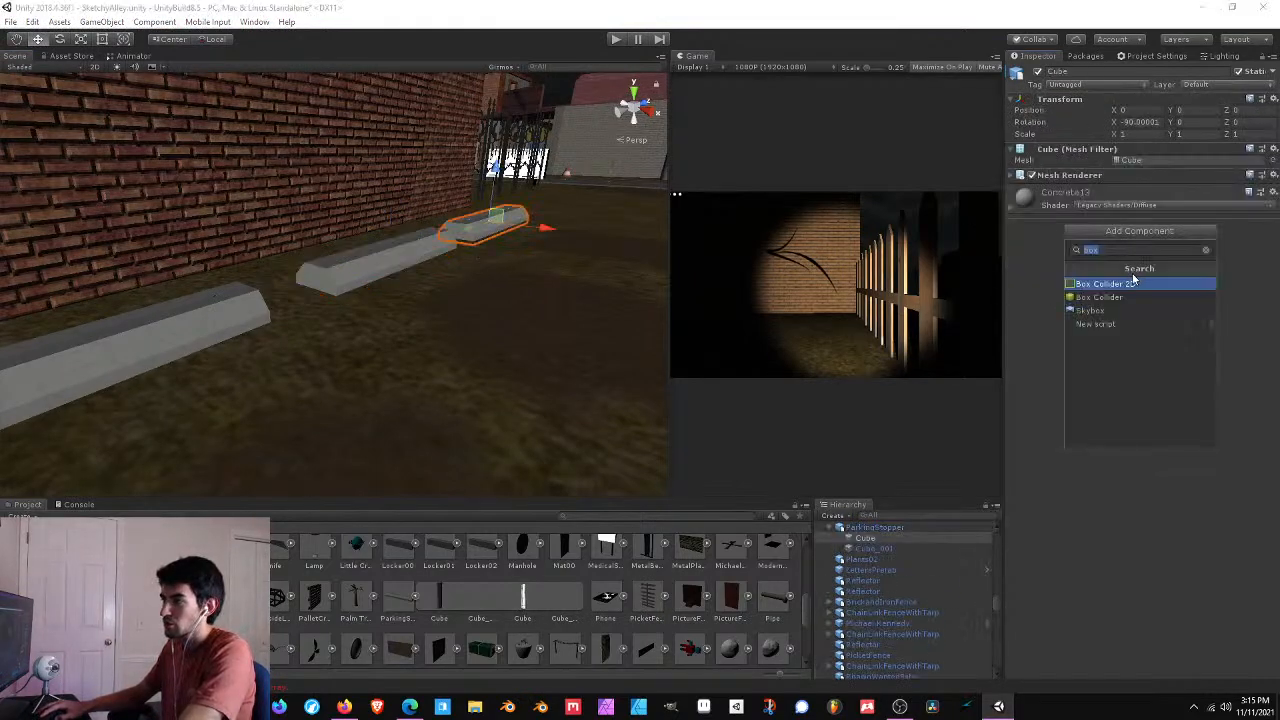
left_click(1137, 292)
- Examine how the nearest parking stopper's box collider fits its sloped mesh, including the hole in its upper face
right_click_drag(560, 250, 400, 281)
left_click(505, 158)
left_click(382, 316)
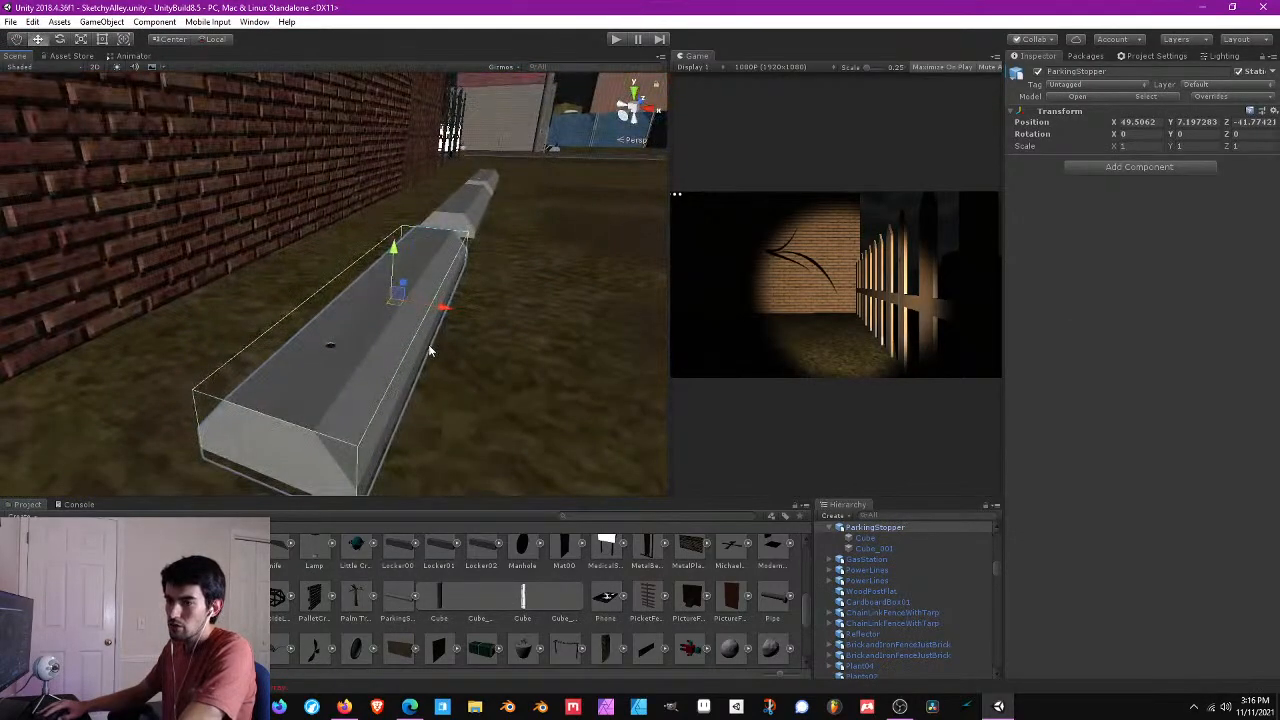
right_click_drag(505, 277, 483, 320)
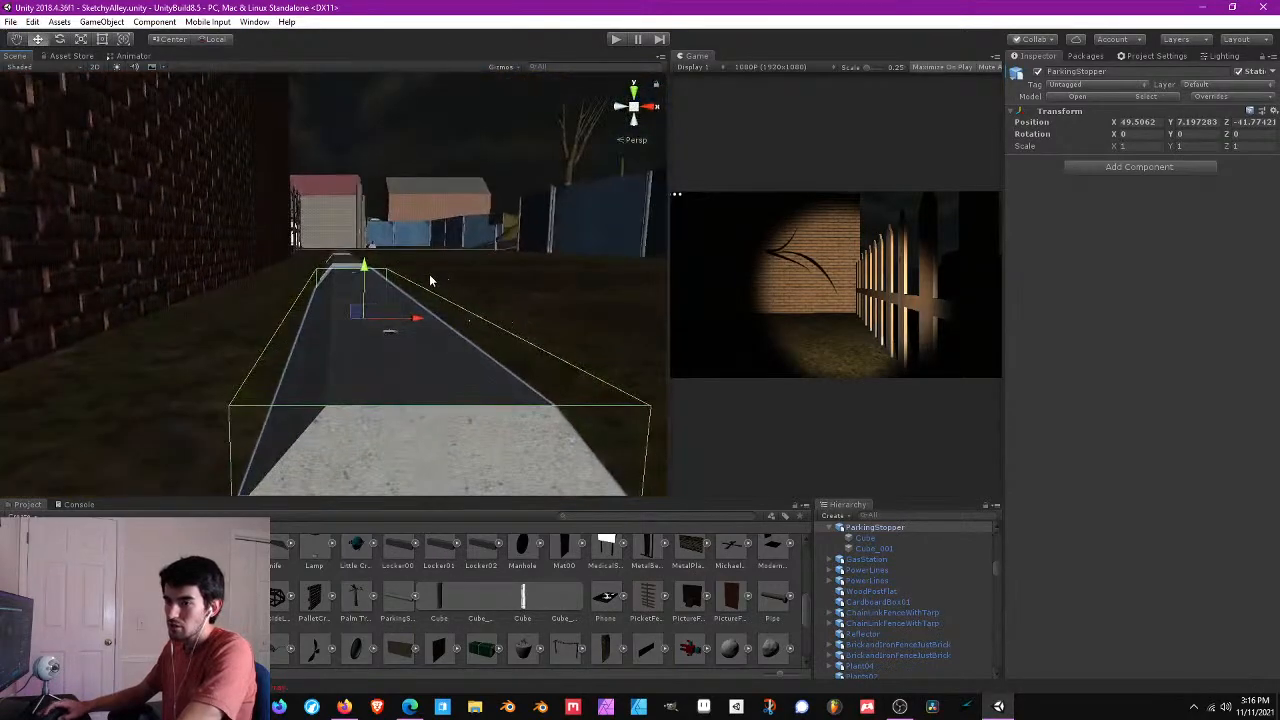
right_click_drag(429, 281, 467, 309)
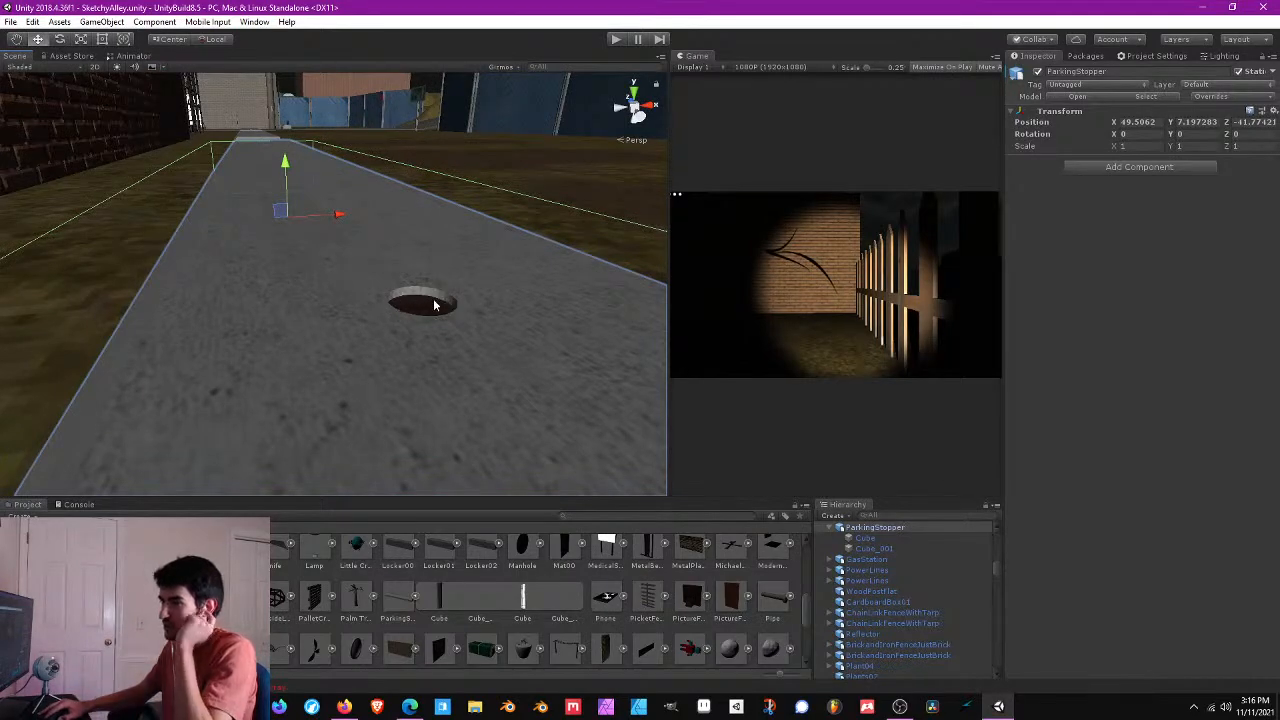
right_click_drag(452, 286, 362, 253)
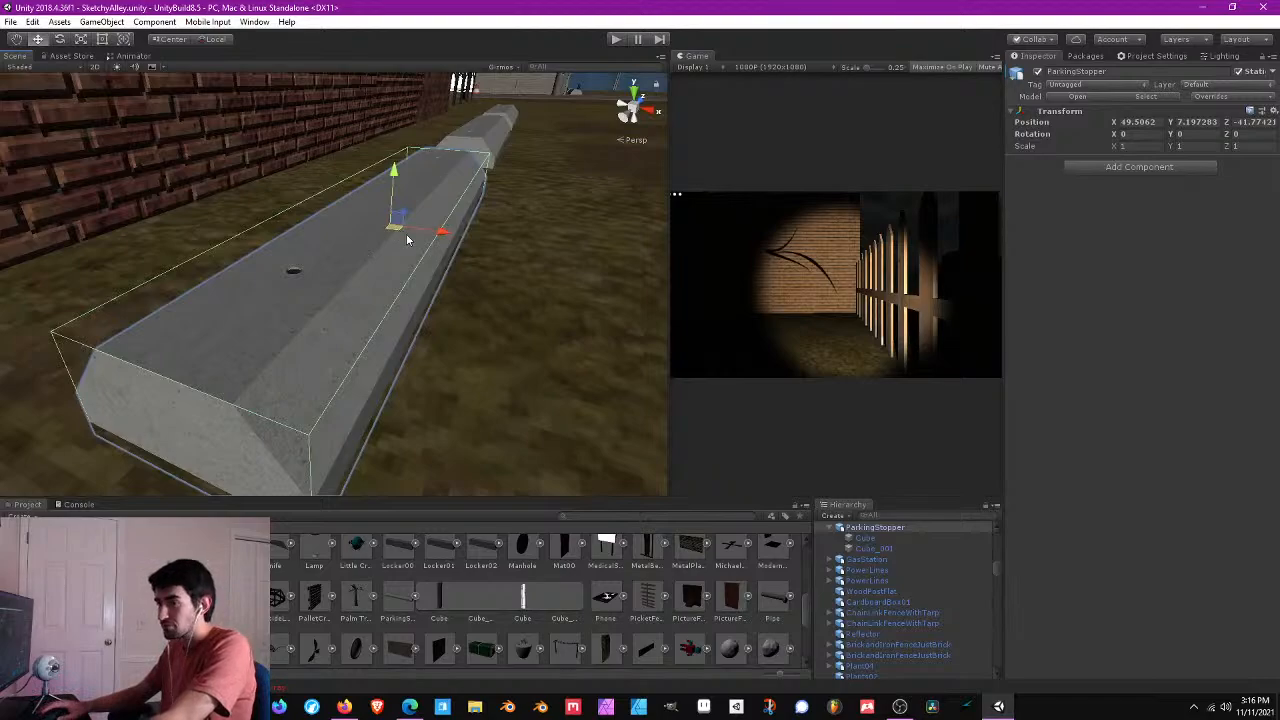
right_click_drag(407, 240, 406, 244)
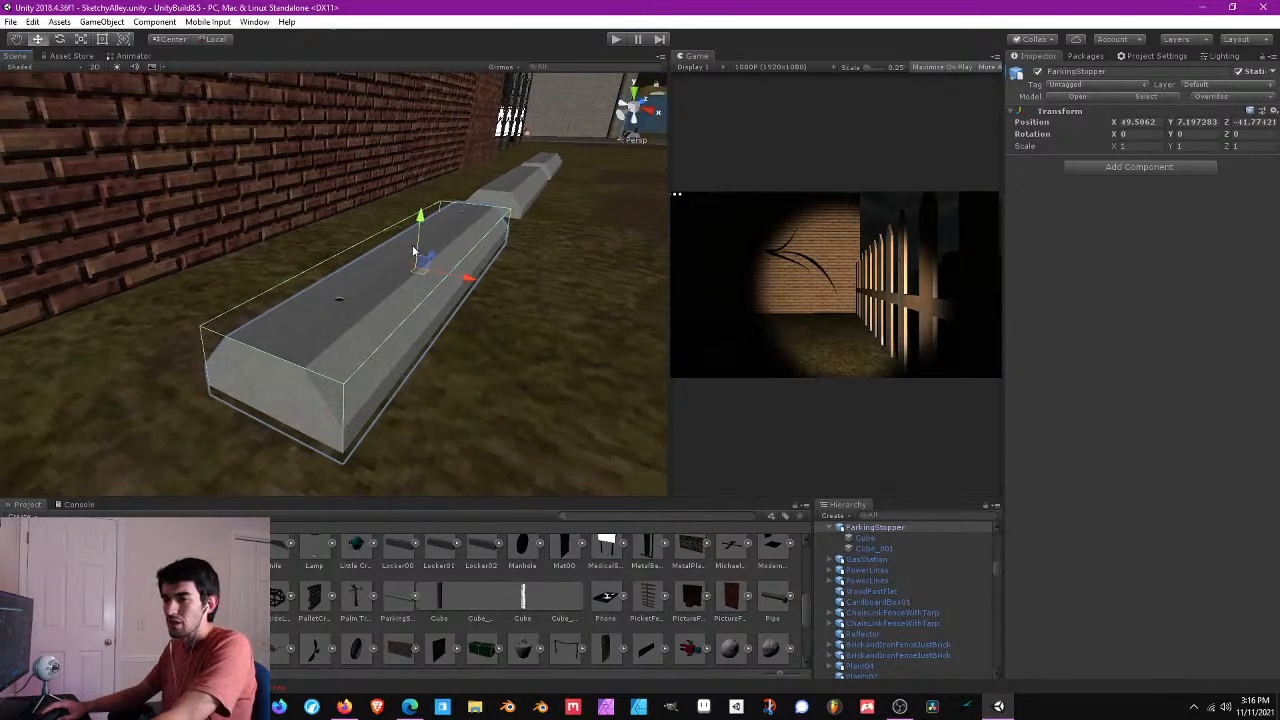
right_click_drag(397, 295, 370, 305)
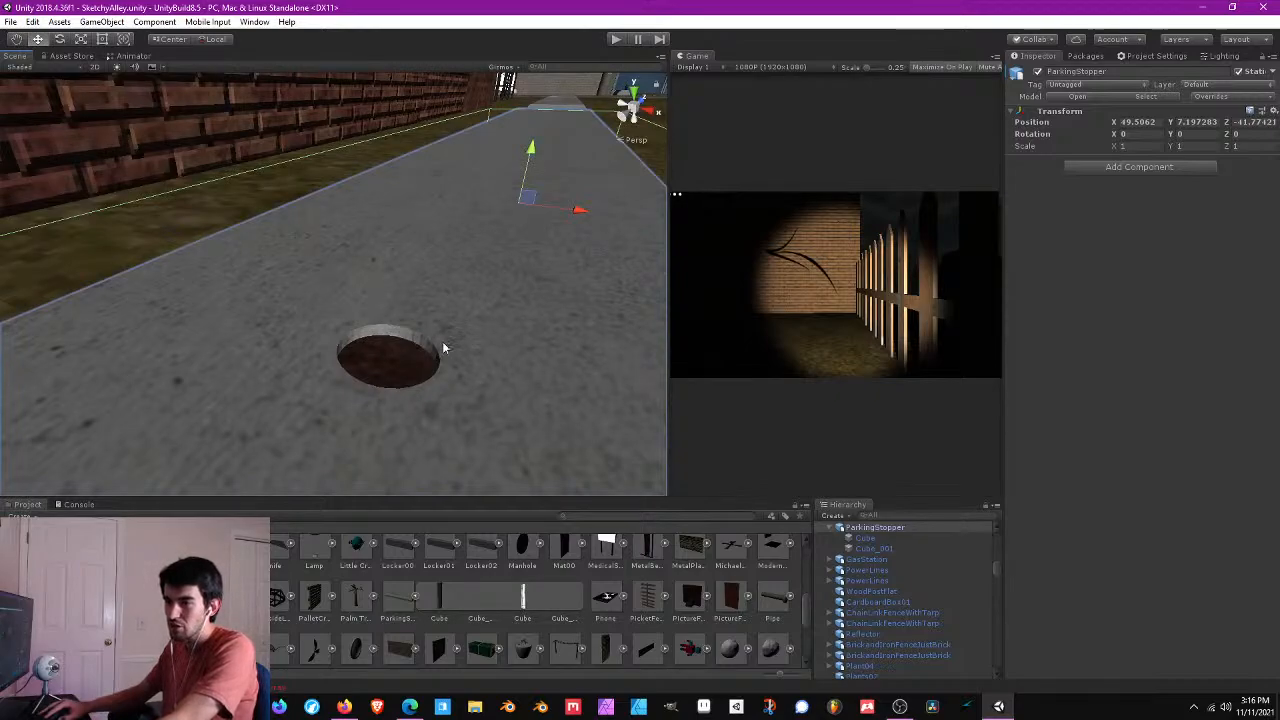
scroll(442, 341, "down", 5)
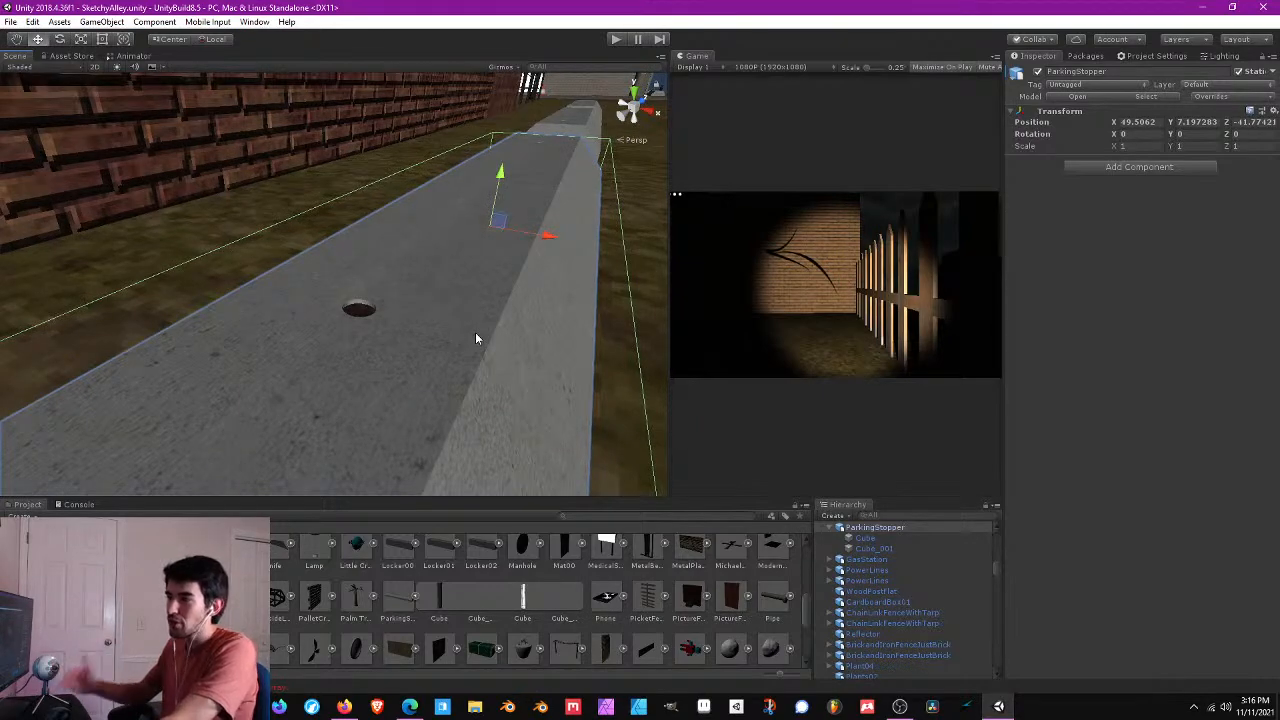
scroll(471, 278, "down", 6)
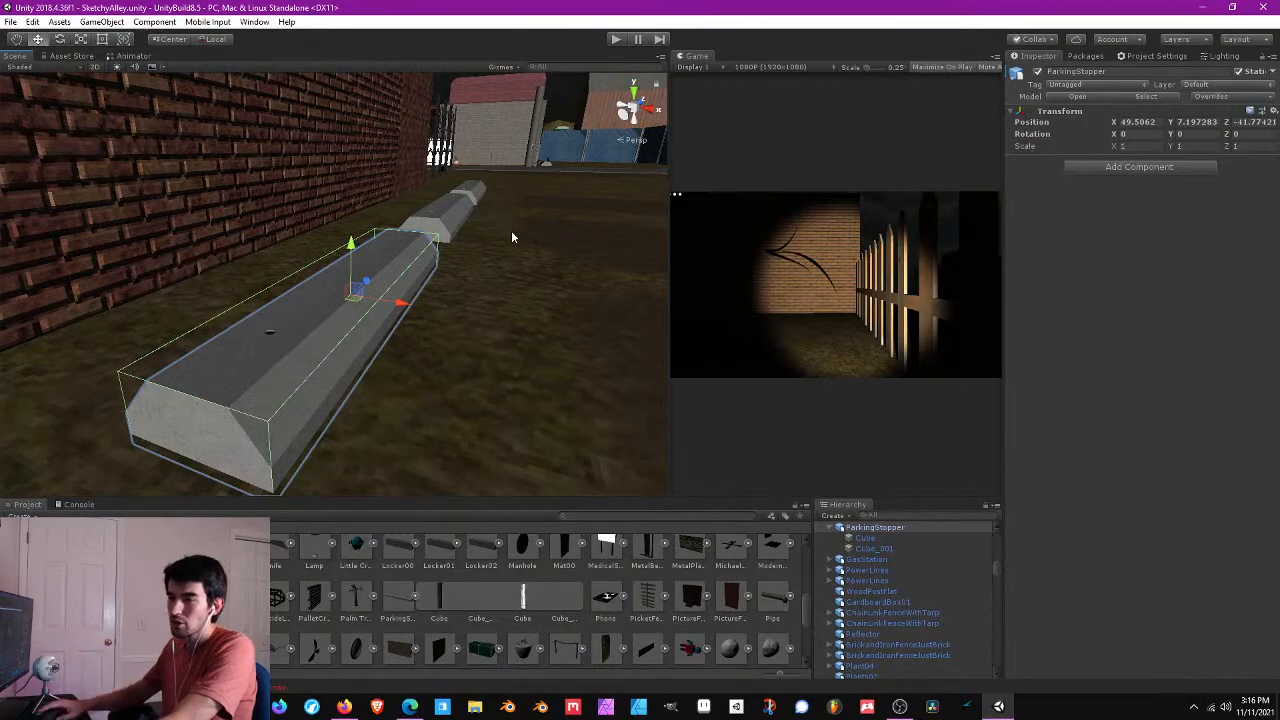
right_click_drag(340, 240, 376, 234)
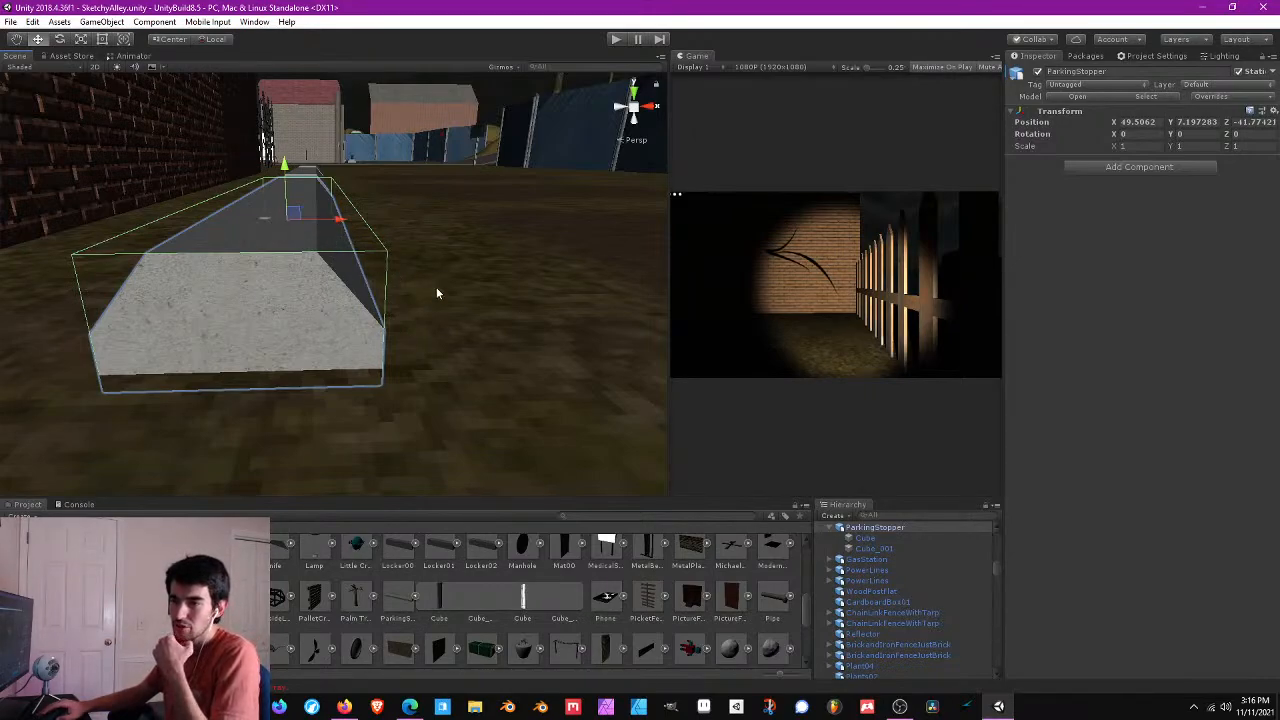
middle_click_drag(460, 275, 408, 313)
left_click_drag(227, 316, 251, 264, "alt")
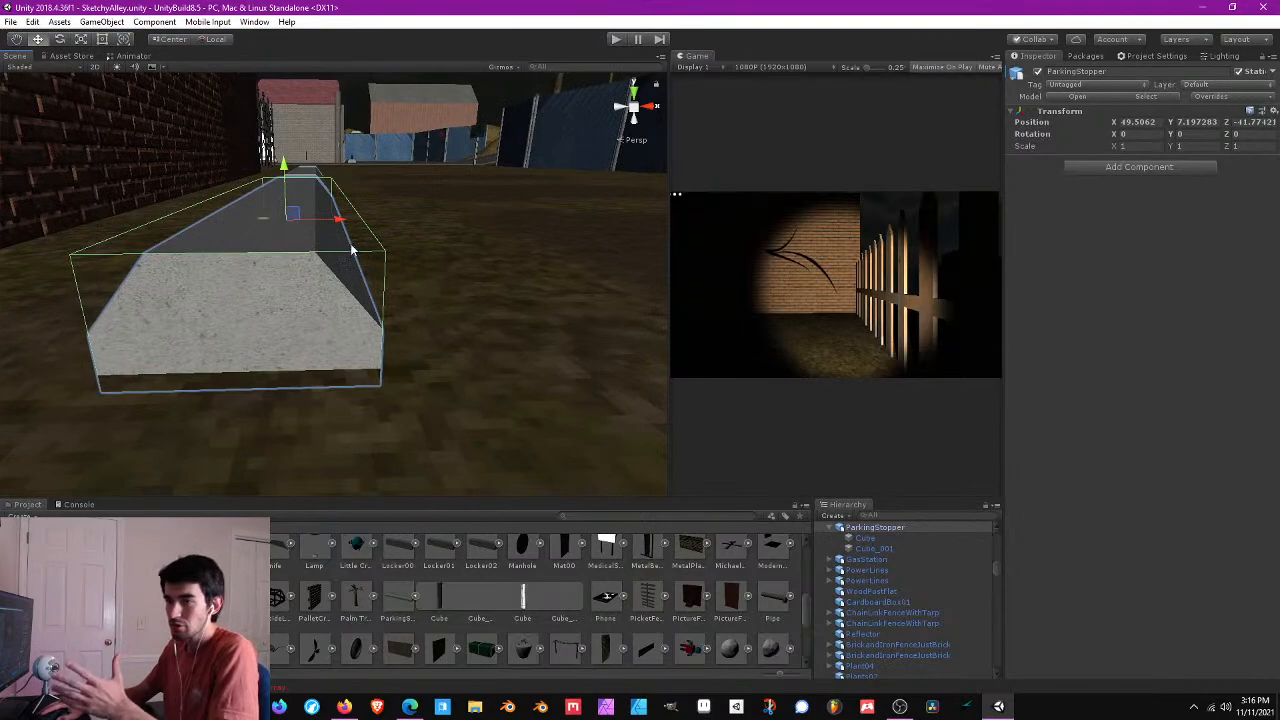
left_click_drag(355, 250, 451, 234, "alt")
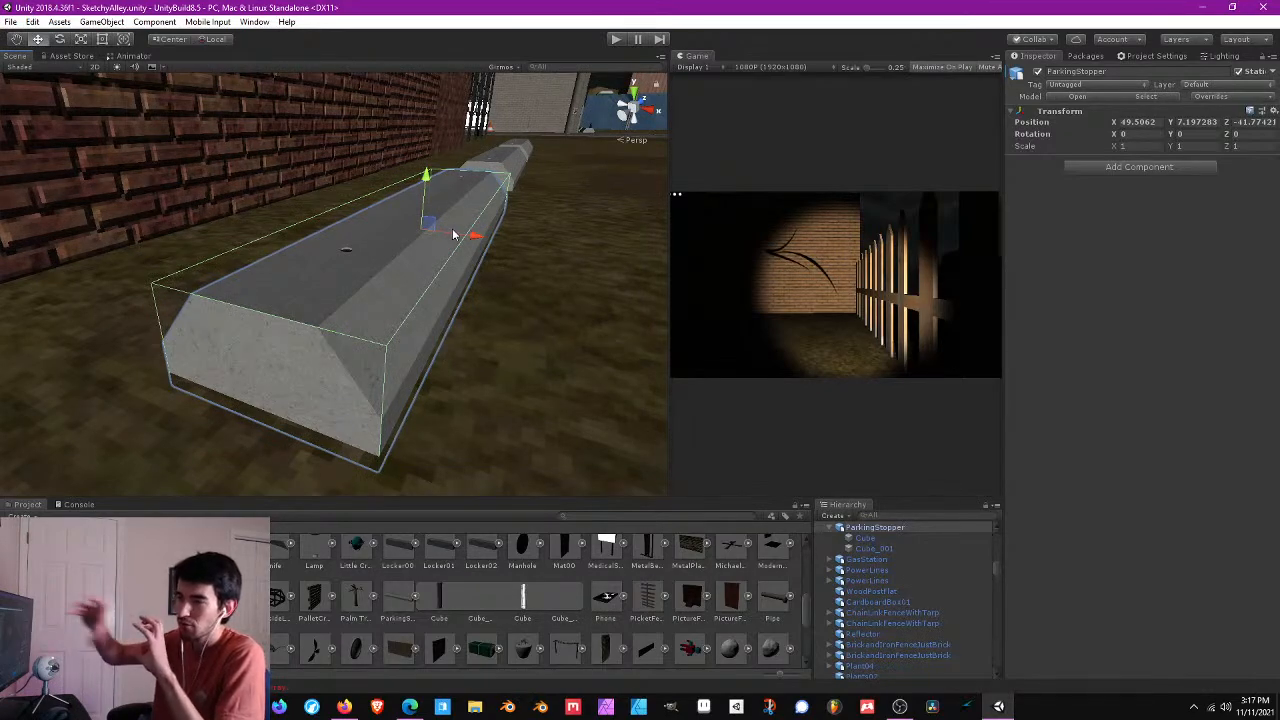
- Locate the base texture of the nearest stopper's Cube material and display the Concrete14 texture's import settings
right_click_drag(520, 238, 521, 368)
right_click_drag(366, 248, 456, 284)
scroll(456, 297, "up", 5)
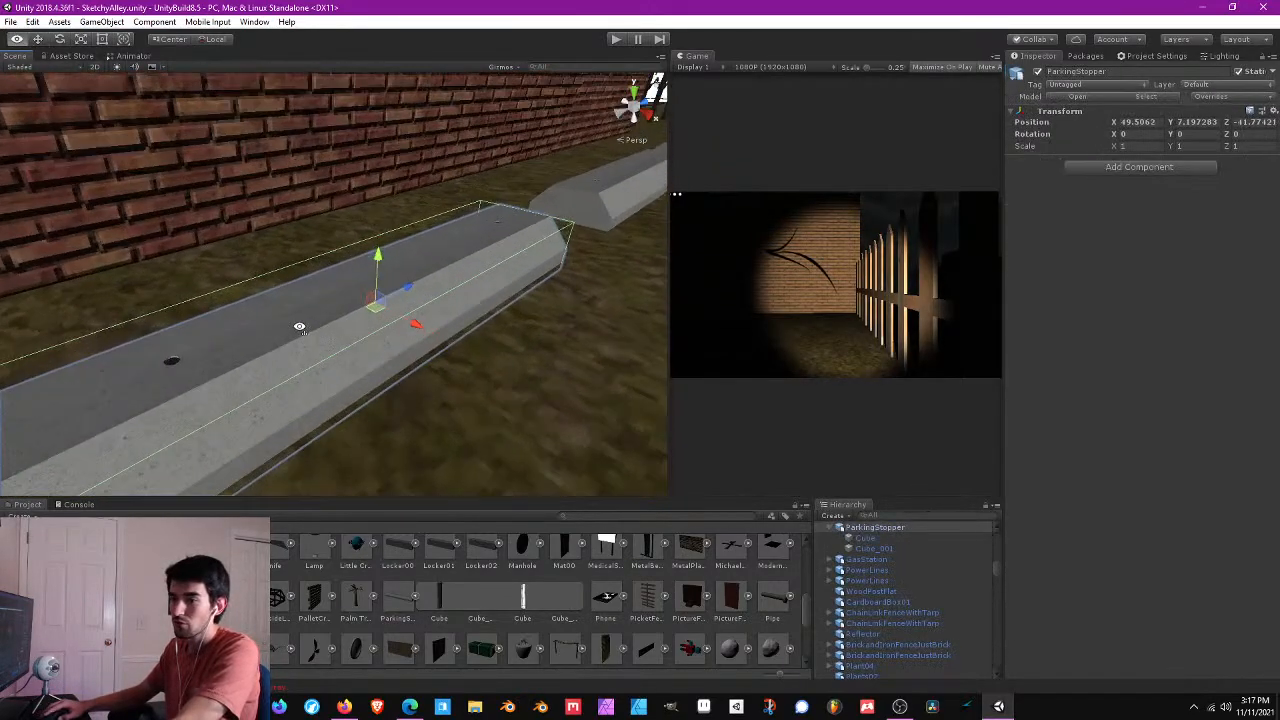
left_click(298, 338)
left_click(1023, 287)
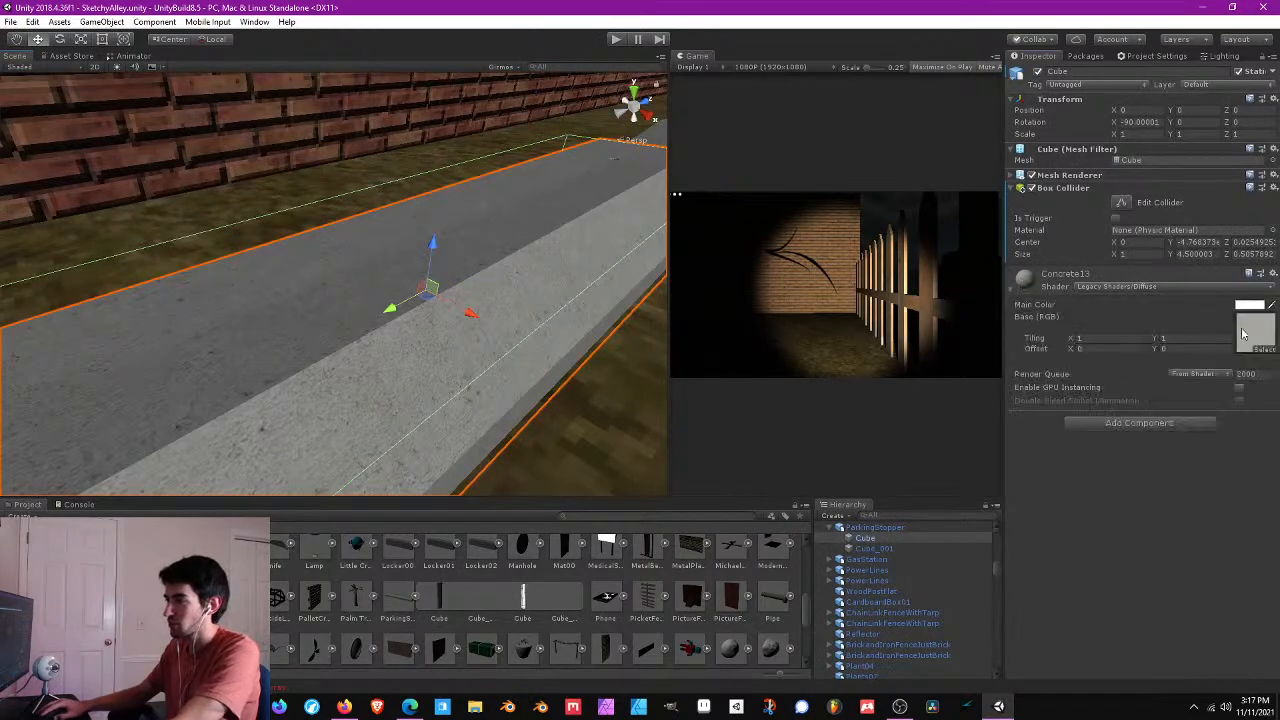
left_click(393, 599)
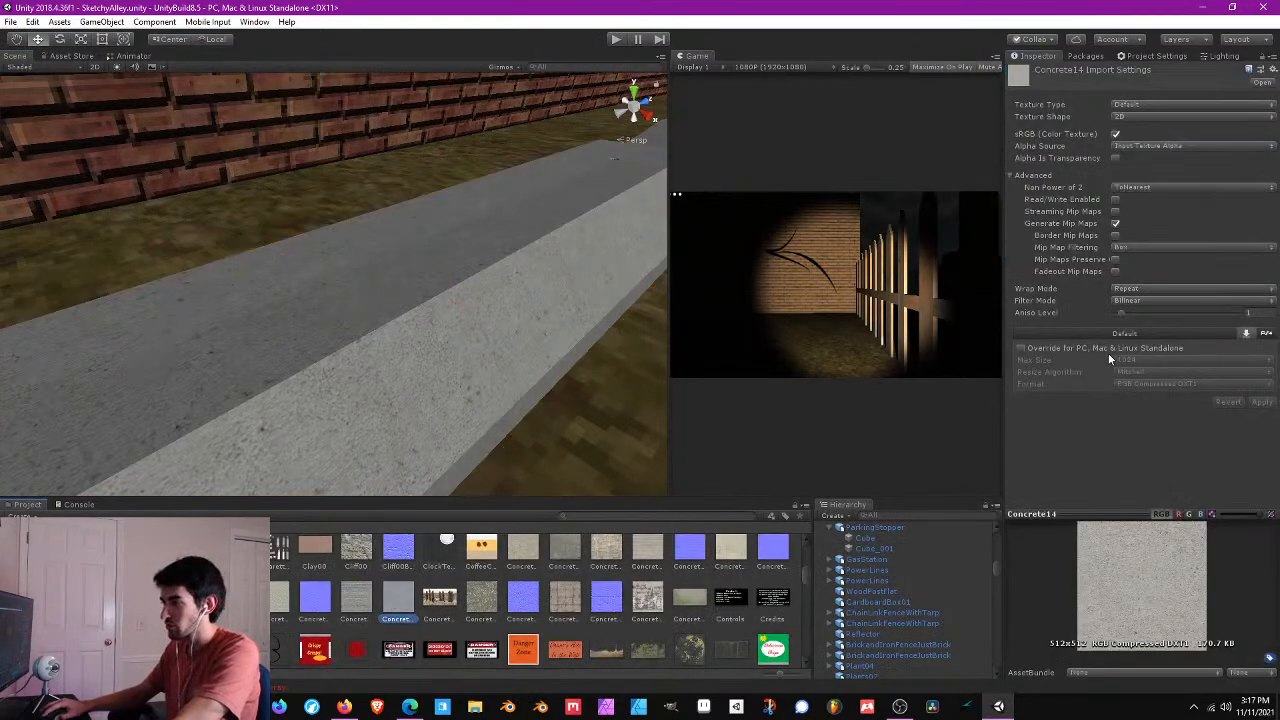
- Override the Concrete14 texture for PC, Mac & Linux Standalone with Point (no filter) filtering and a maximum size of 128, and apply
left_click(1048, 347)
left_click(1140, 300)
left_click(1145, 330)
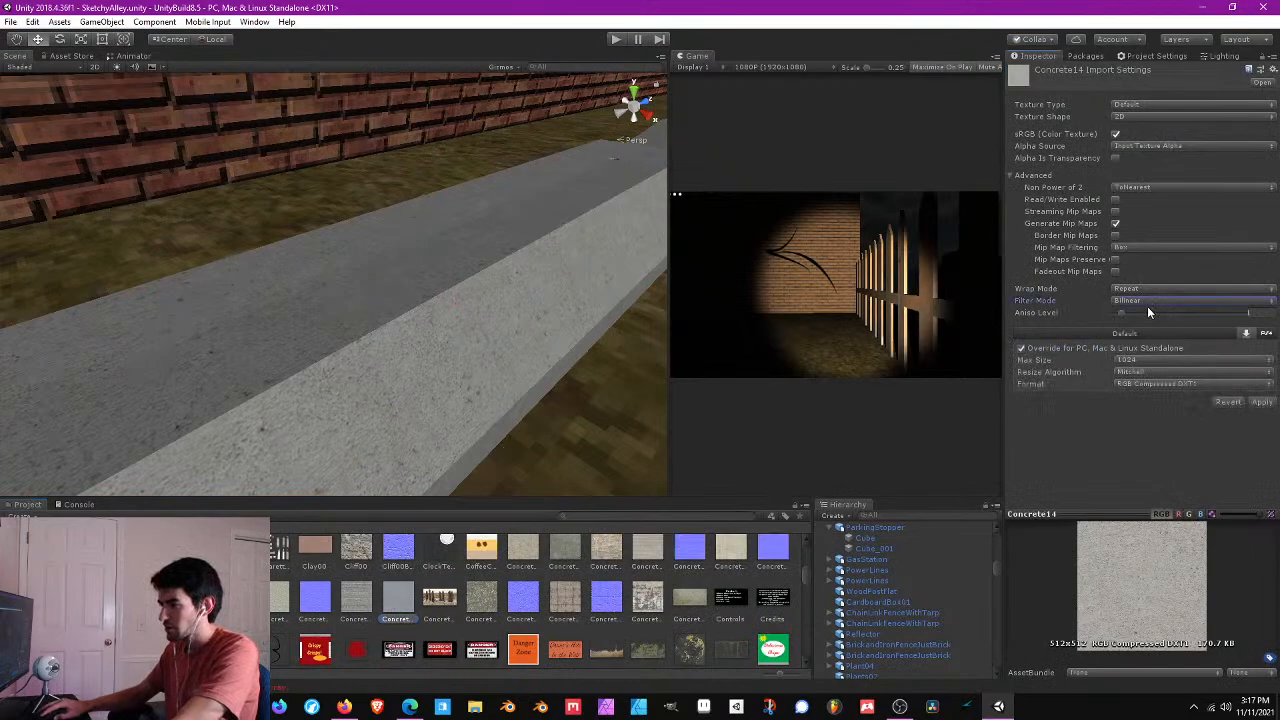
left_click(1147, 301)
left_click(1140, 314)
left_click(1137, 359)
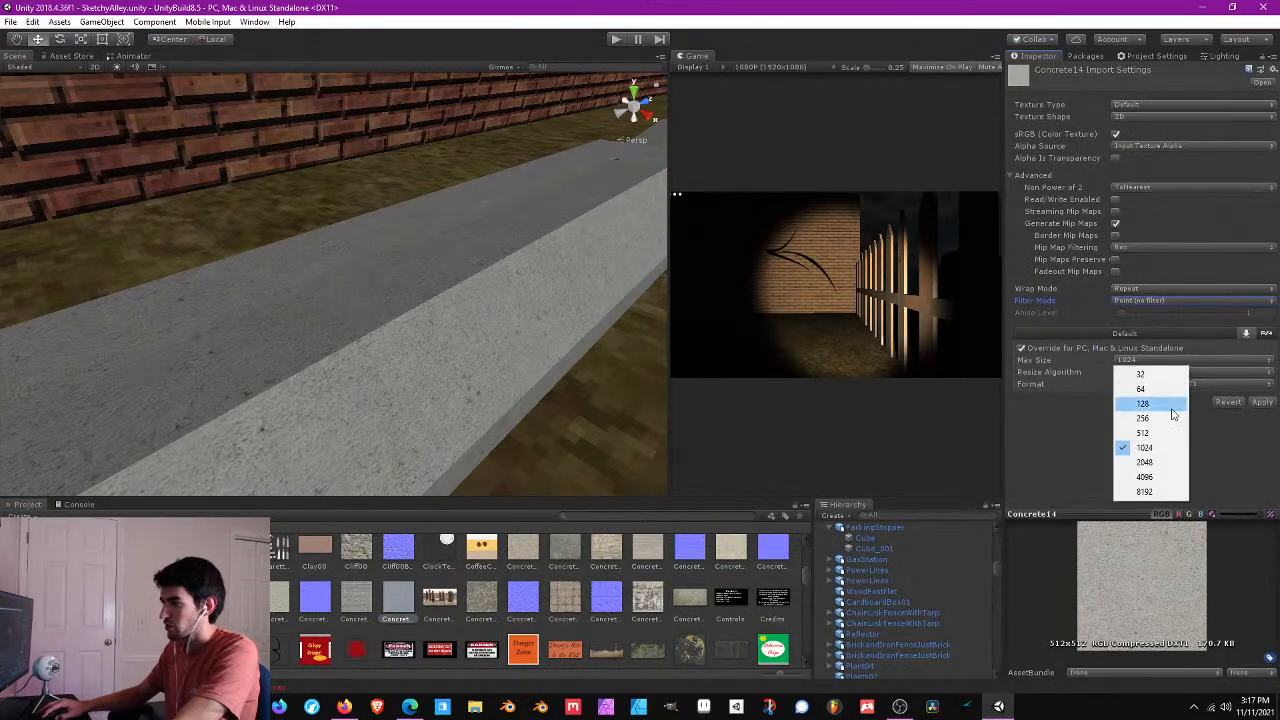
left_click(1172, 406)
left_click(1262, 401)
- Try a maximum size of 64 on the Concrete14 texture, and set it back to 128
right_click_drag(300, 290, 460, 280)
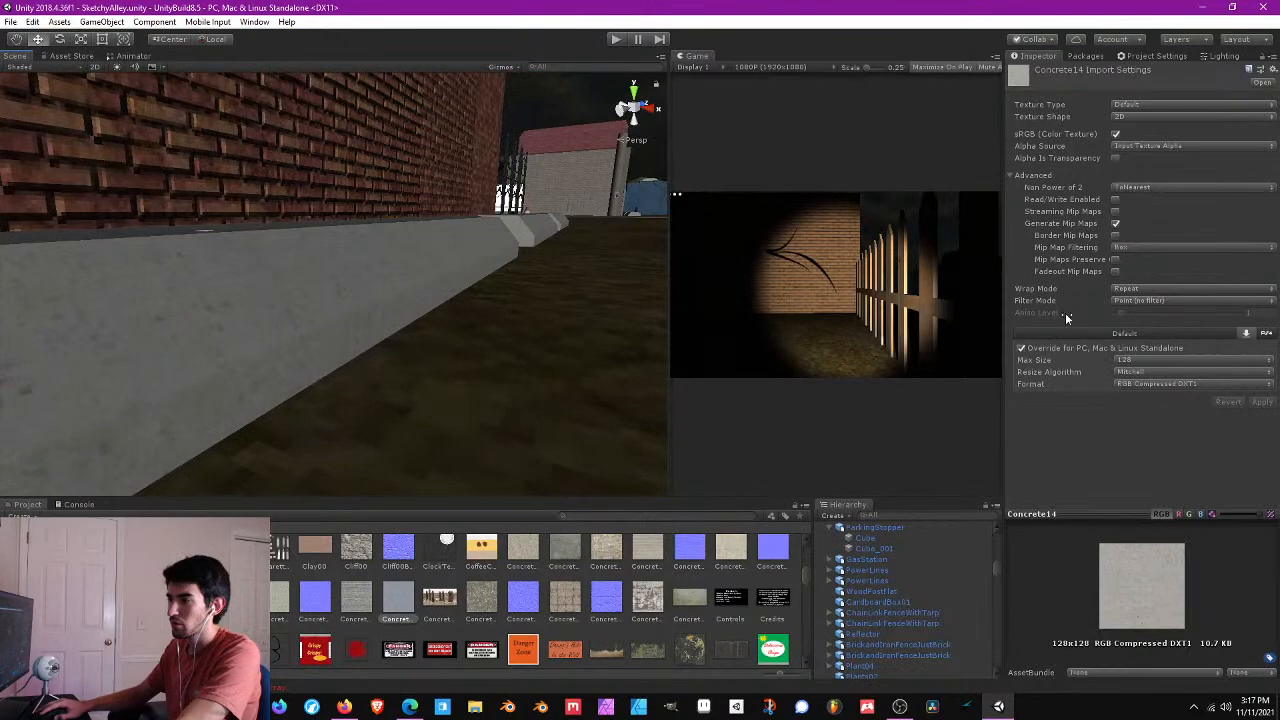
left_click(1146, 361)
left_click(1148, 388)
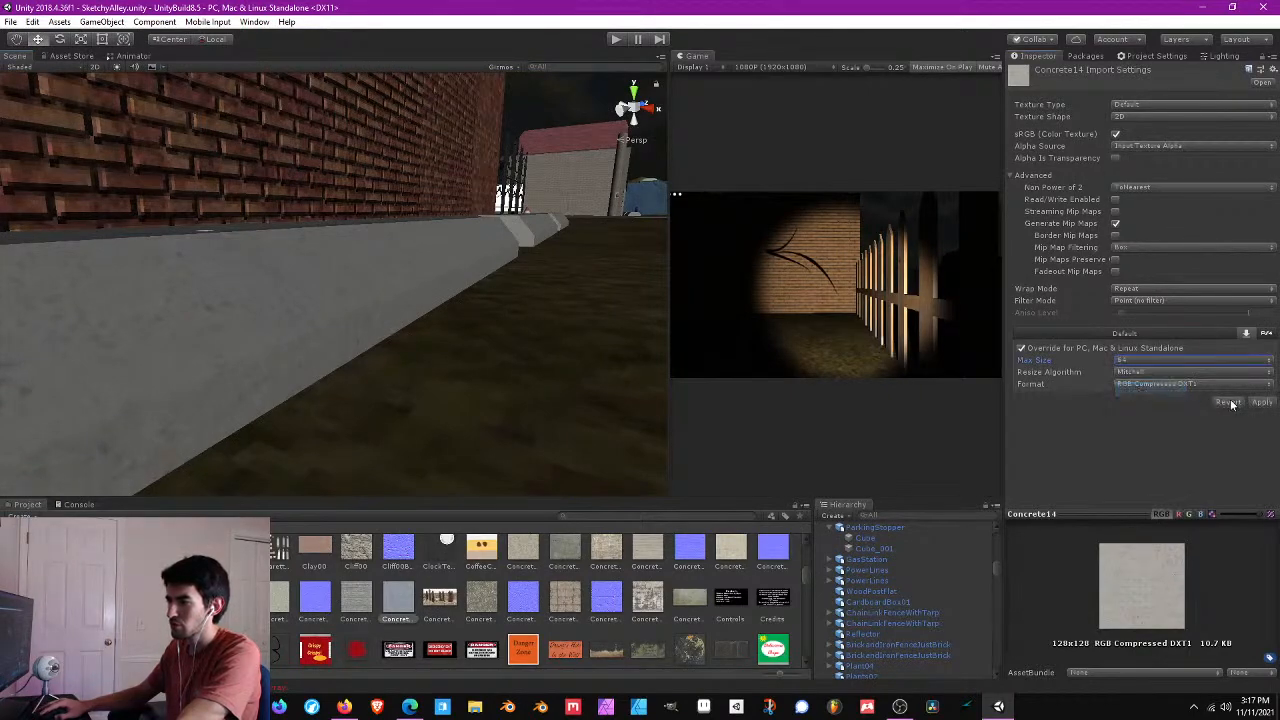
right_click_drag(200, 260, 427, 378)
left_click(1158, 361)
left_click(1142, 408)
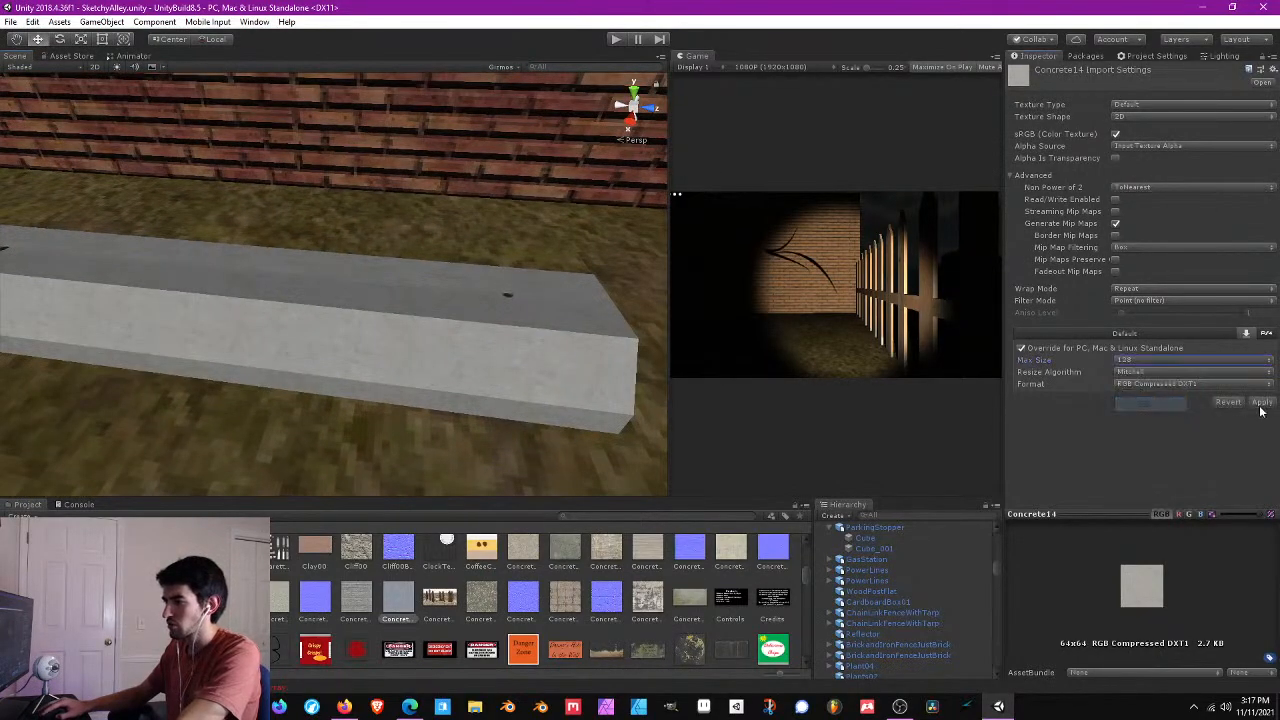
left_click(1261, 402)
- Locate the base texture of the Cube_001 mesh in the stopper's hole and display the Concrete15 texture's import settings
right_click_drag(391, 234, 518, 278)
left_click(517, 277)
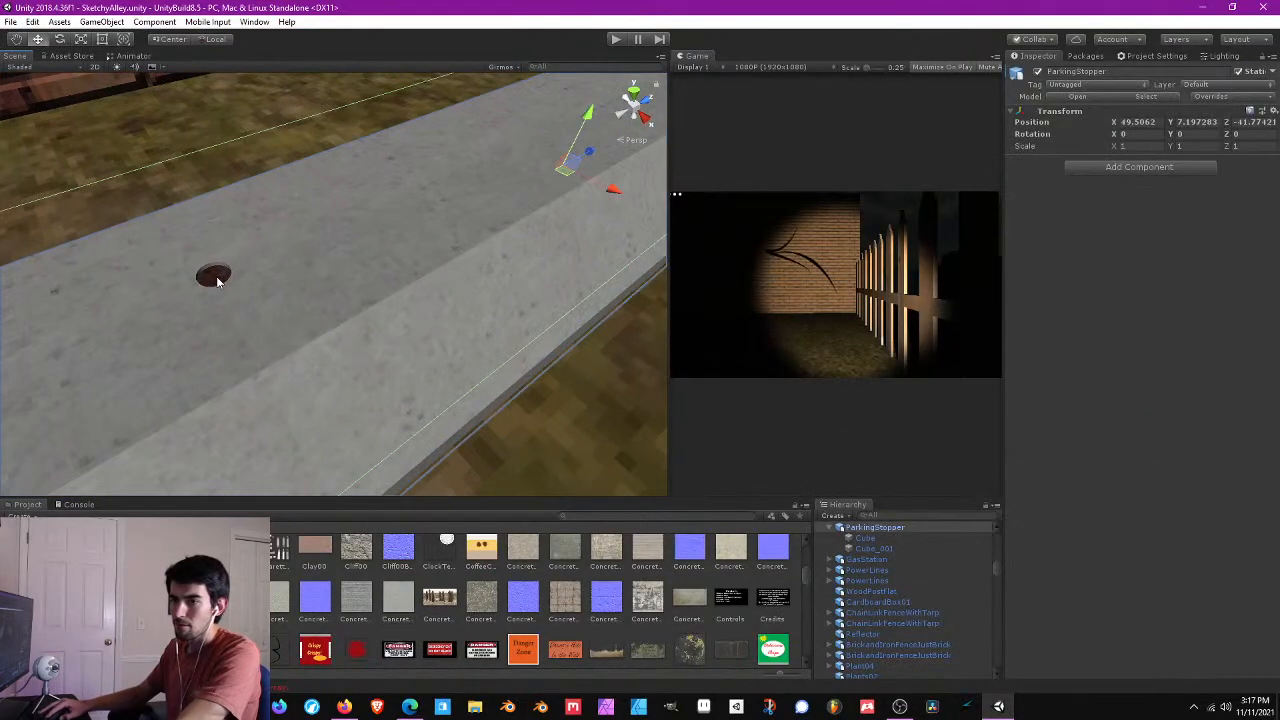
left_click(1026, 206)
left_click(1255, 250)
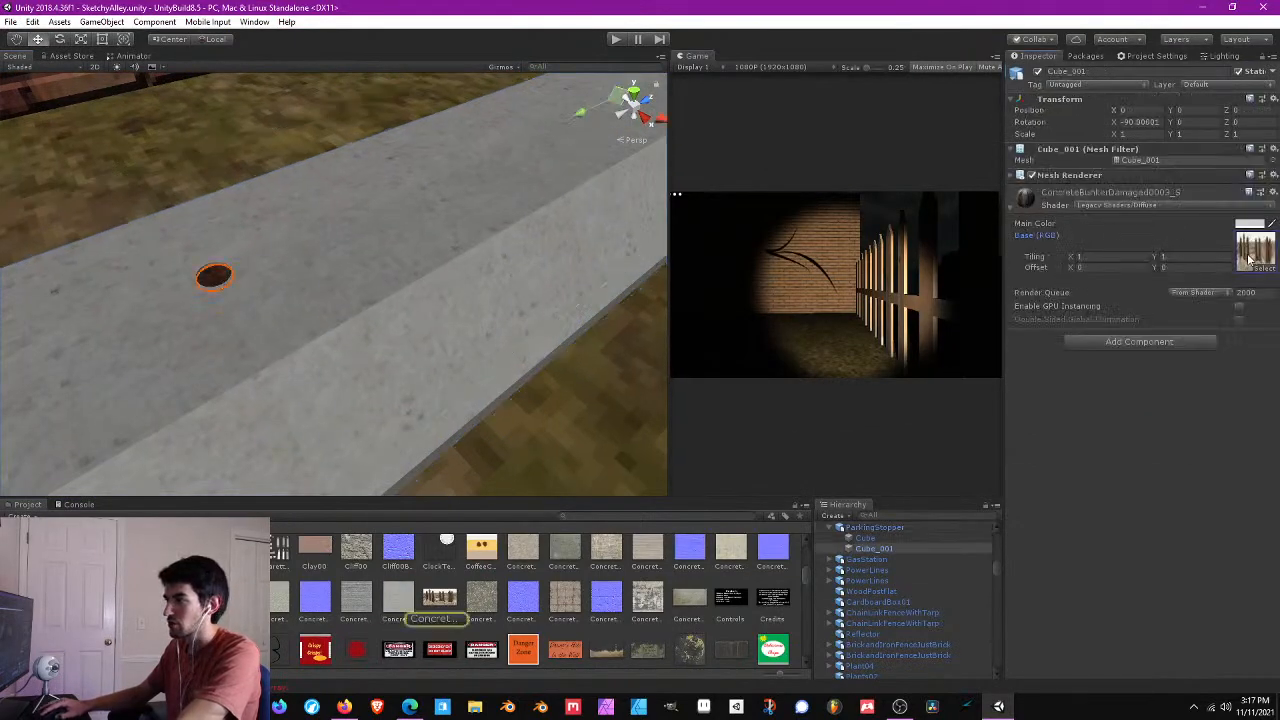
left_click(440, 597)
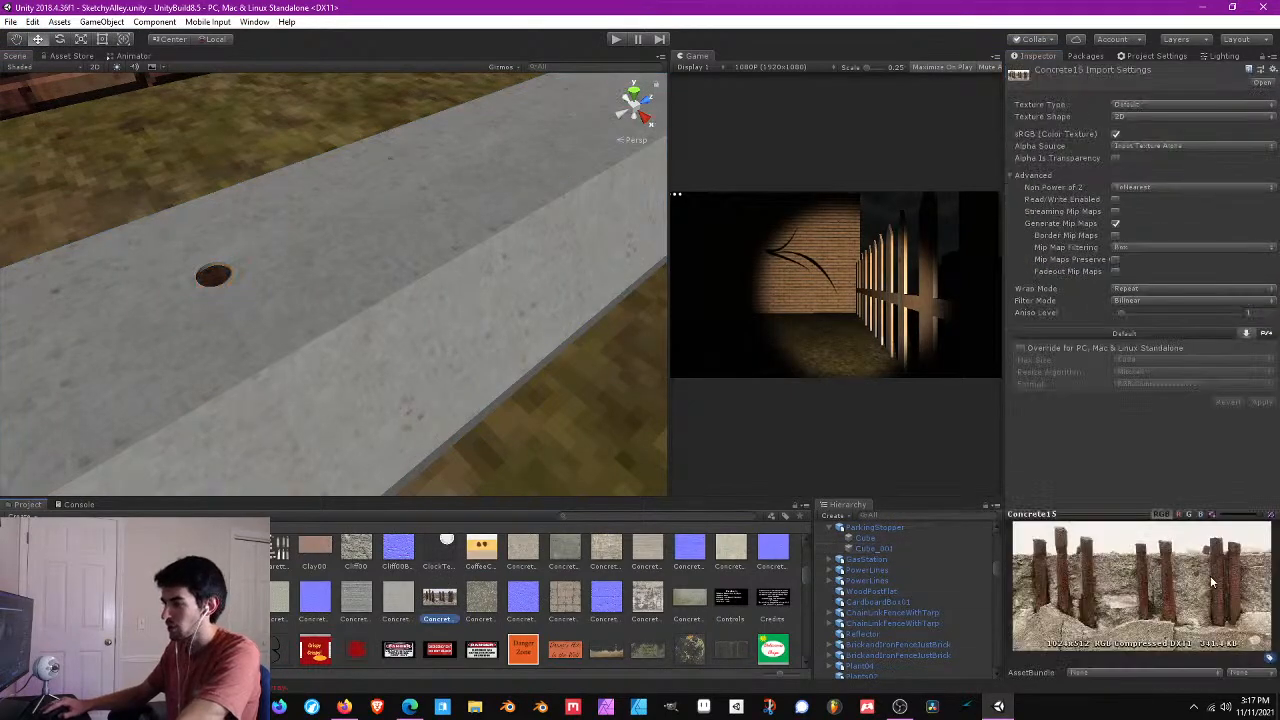
- Override the Concrete15 texture for PC, Mac & Linux Standalone with Point (no filter) filtering and a maximum size of 64, and apply
left_click(1054, 348)
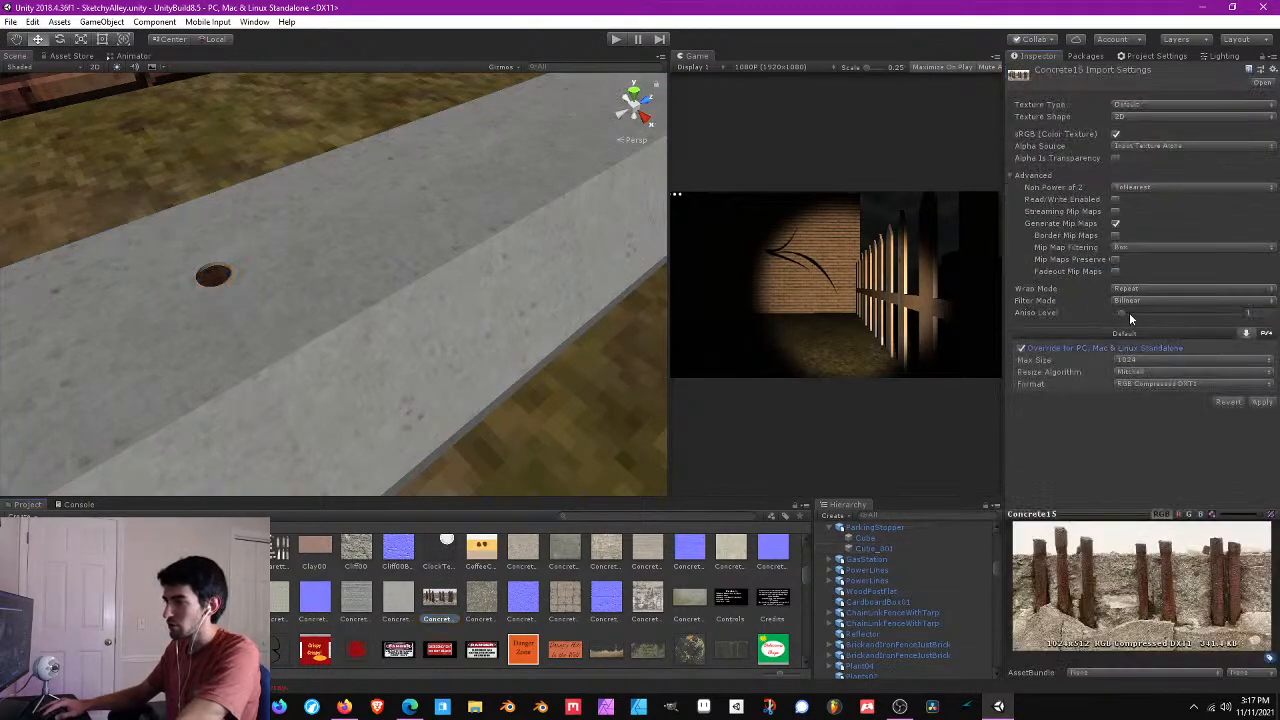
left_click(1135, 301)
left_click(1141, 315)
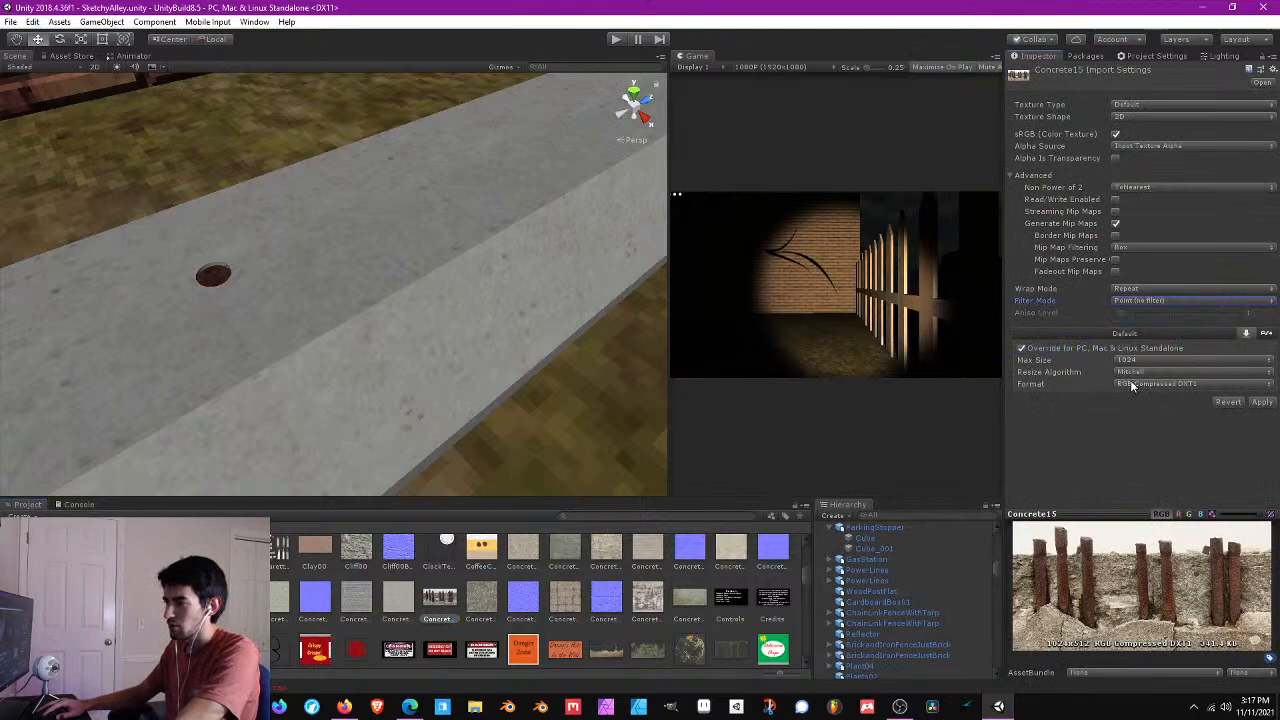
left_click(1135, 360)
left_click(1141, 388)
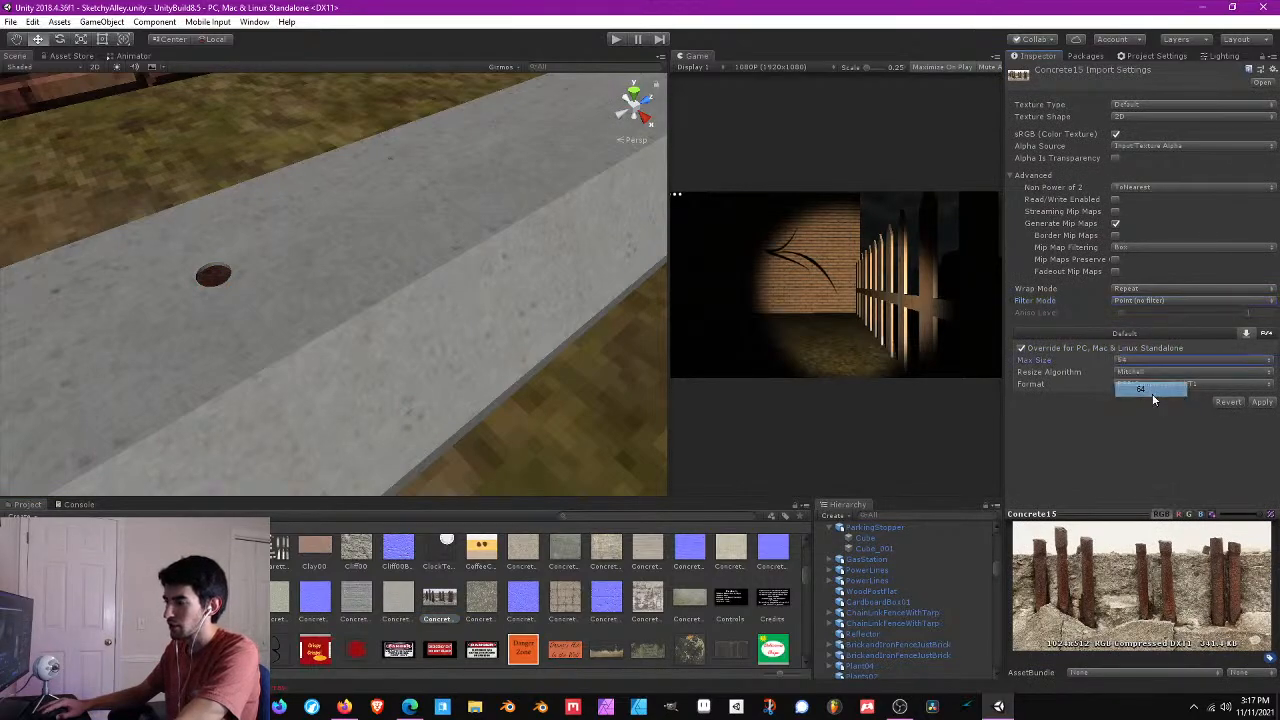
left_click(1262, 404)
scroll(298, 291, "up", 5)
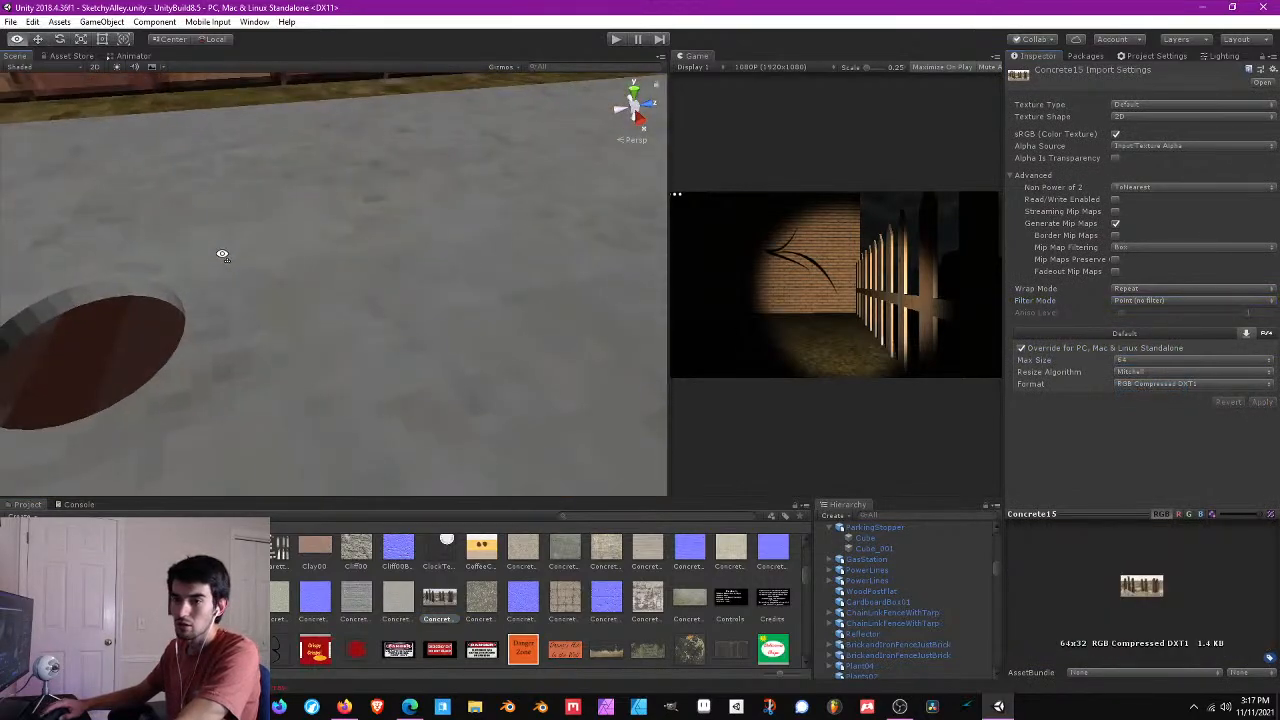
- Set the Concrete15 texture's maximum size to 128, apply it, and save the project
left_click(1122, 362)
left_click(1148, 408)
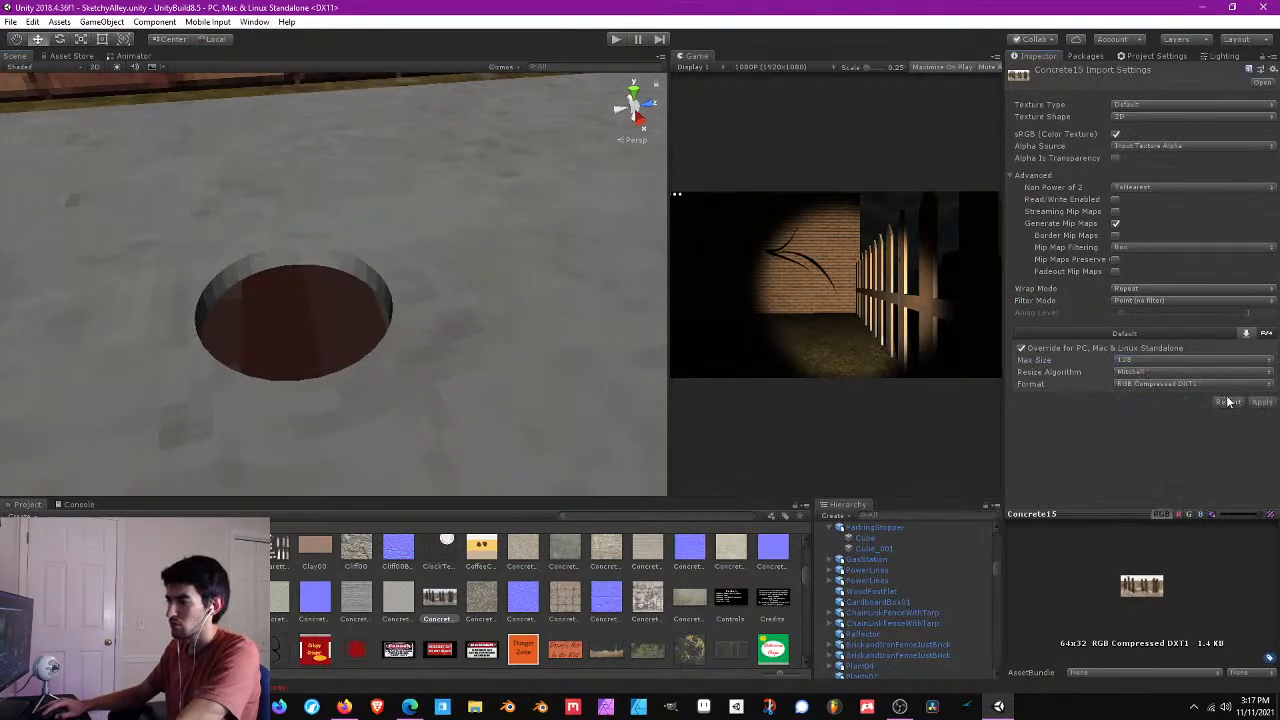
scroll(423, 330, "down", 8)
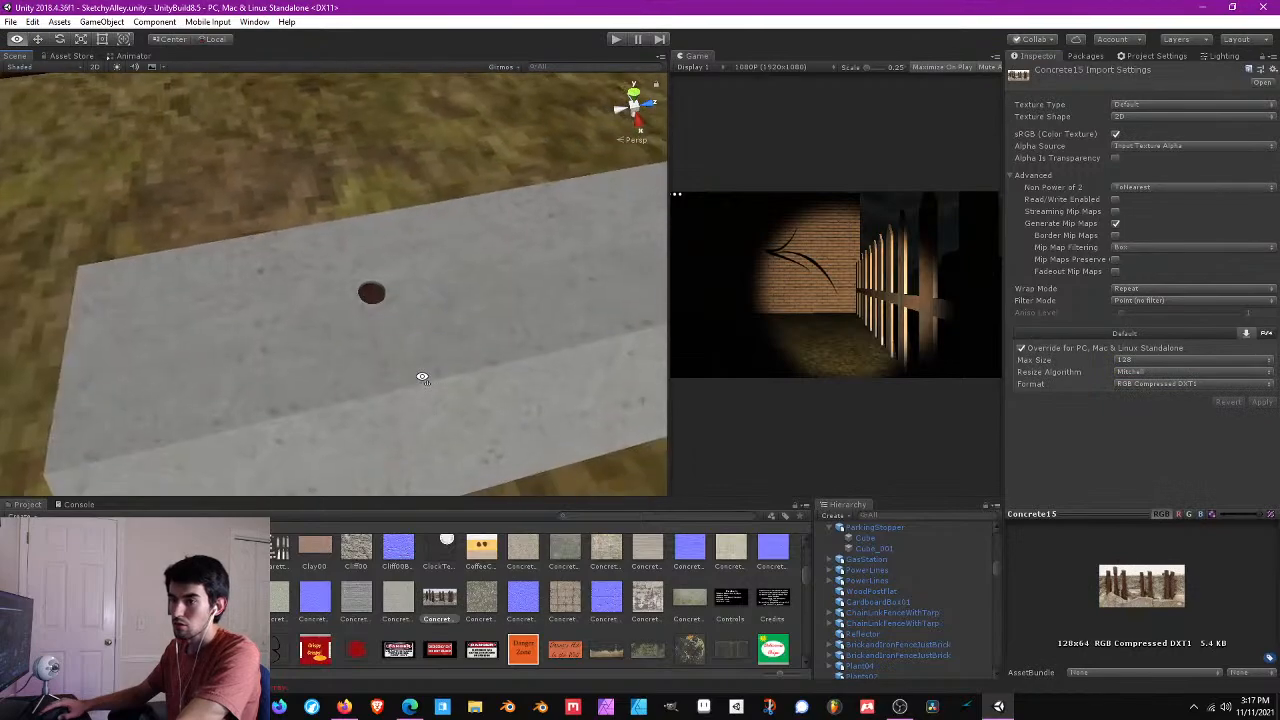
right_click_drag(460, 348, 458, 320)
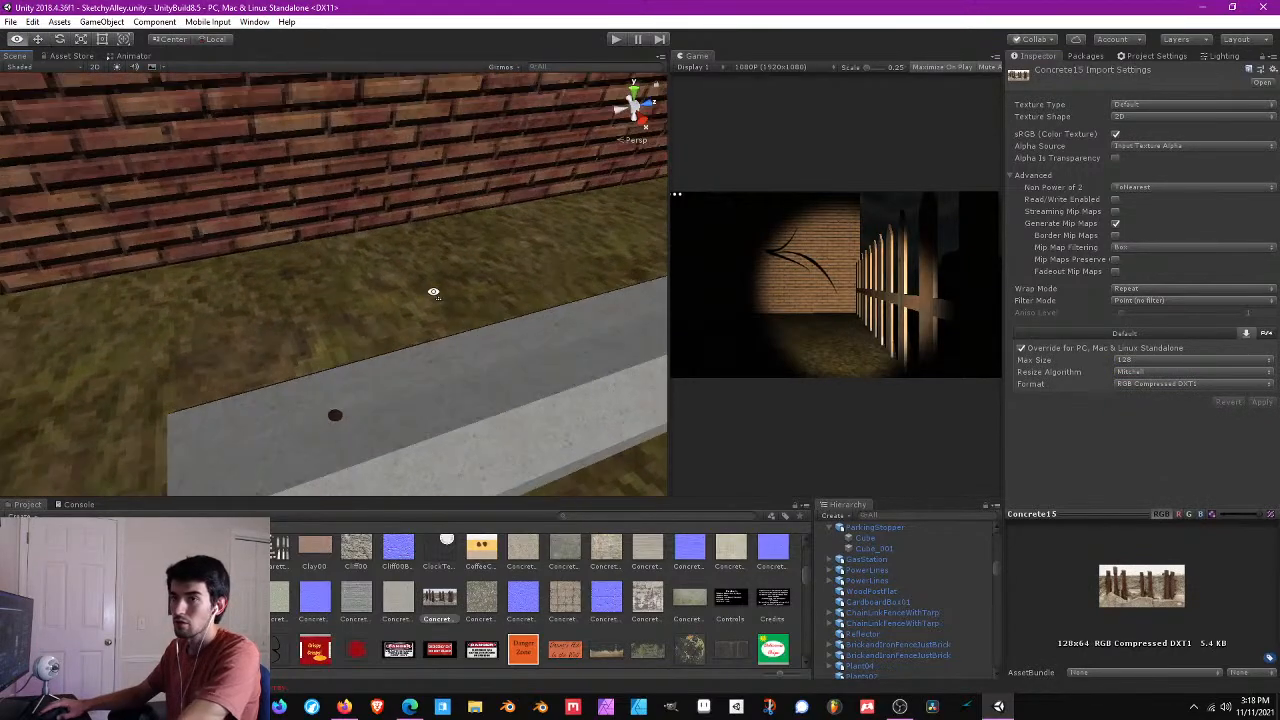
left_click(10, 21)
left_click(60, 134)
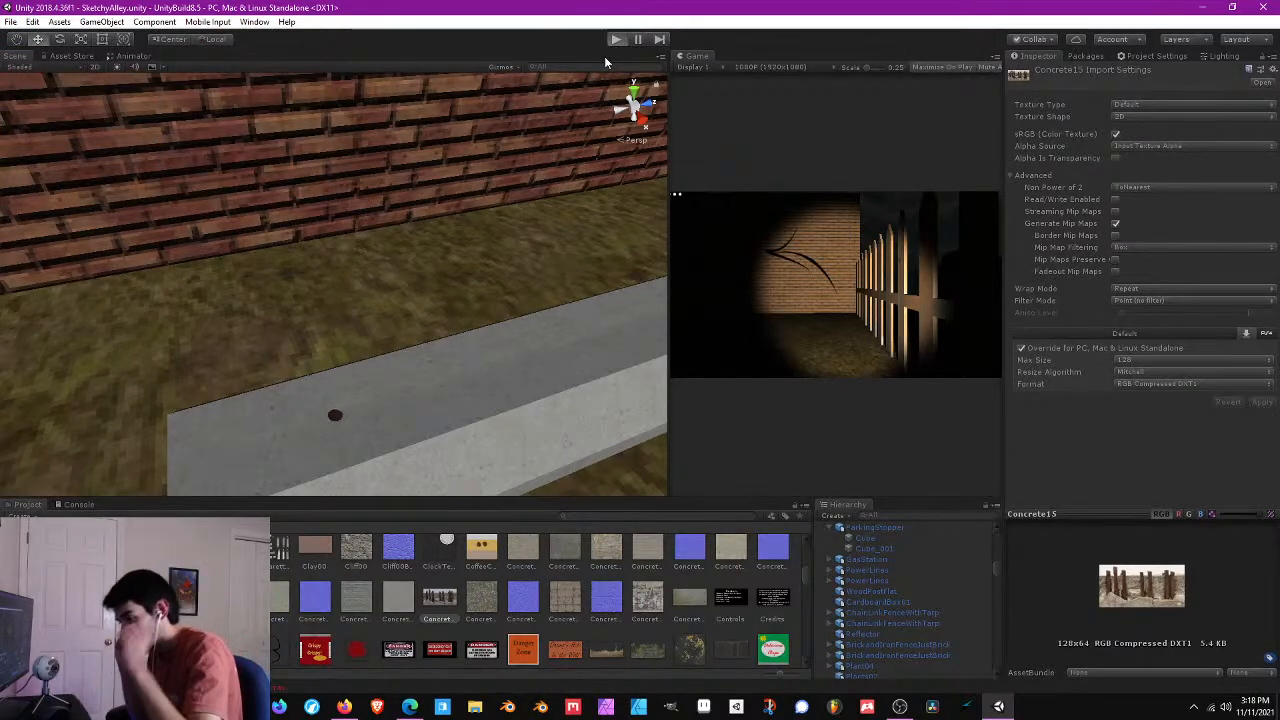
- Play the scene and walk through the alley and along the road to the Medical Testing sign
key("ctrl+p")
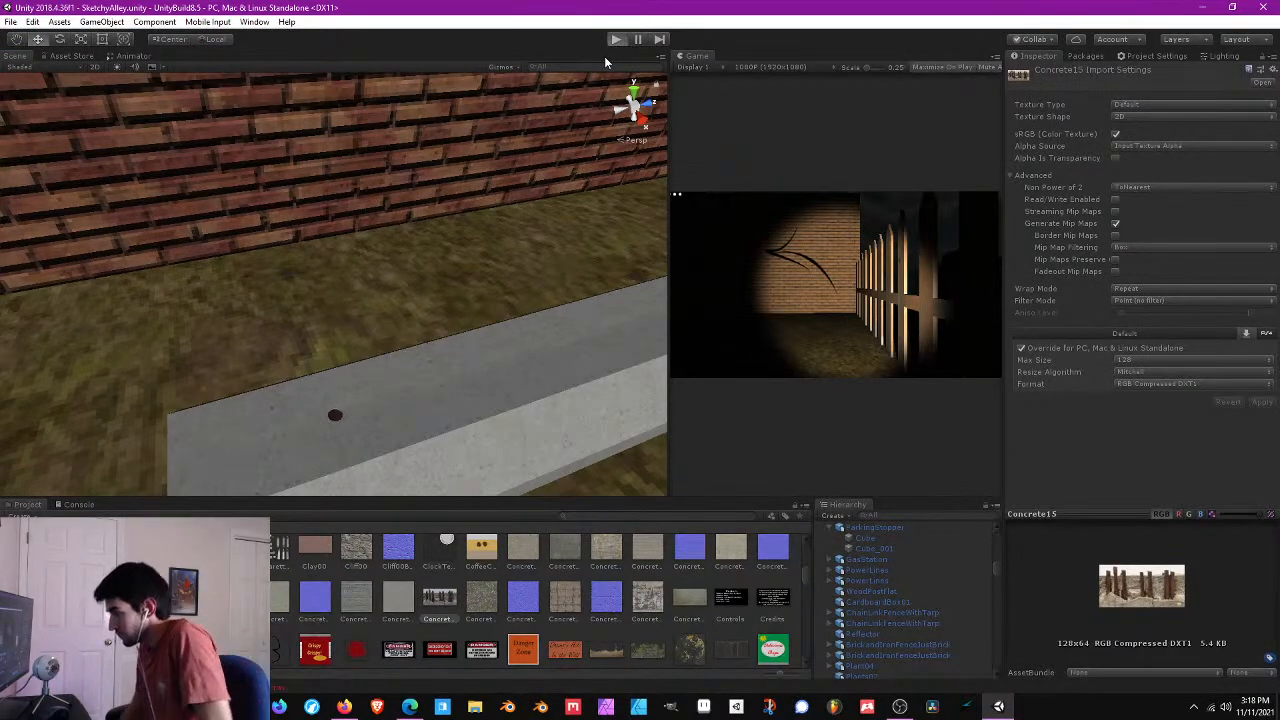
key("w")
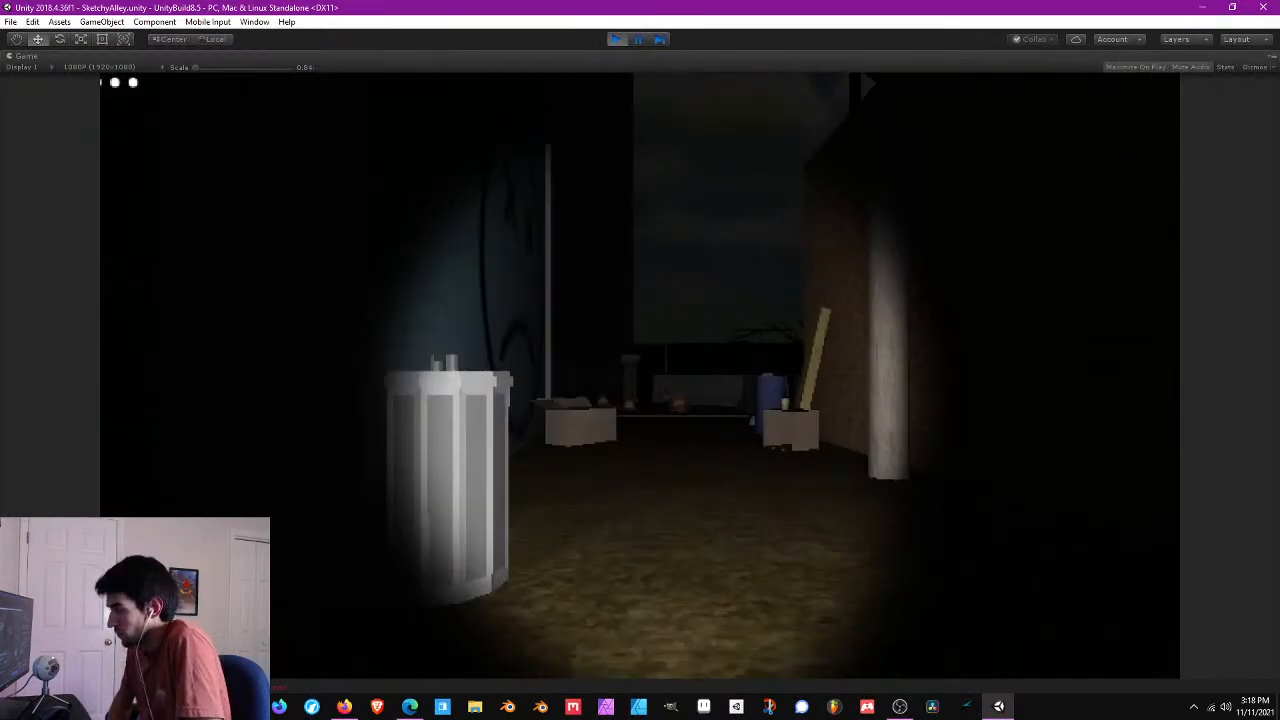
key("w")
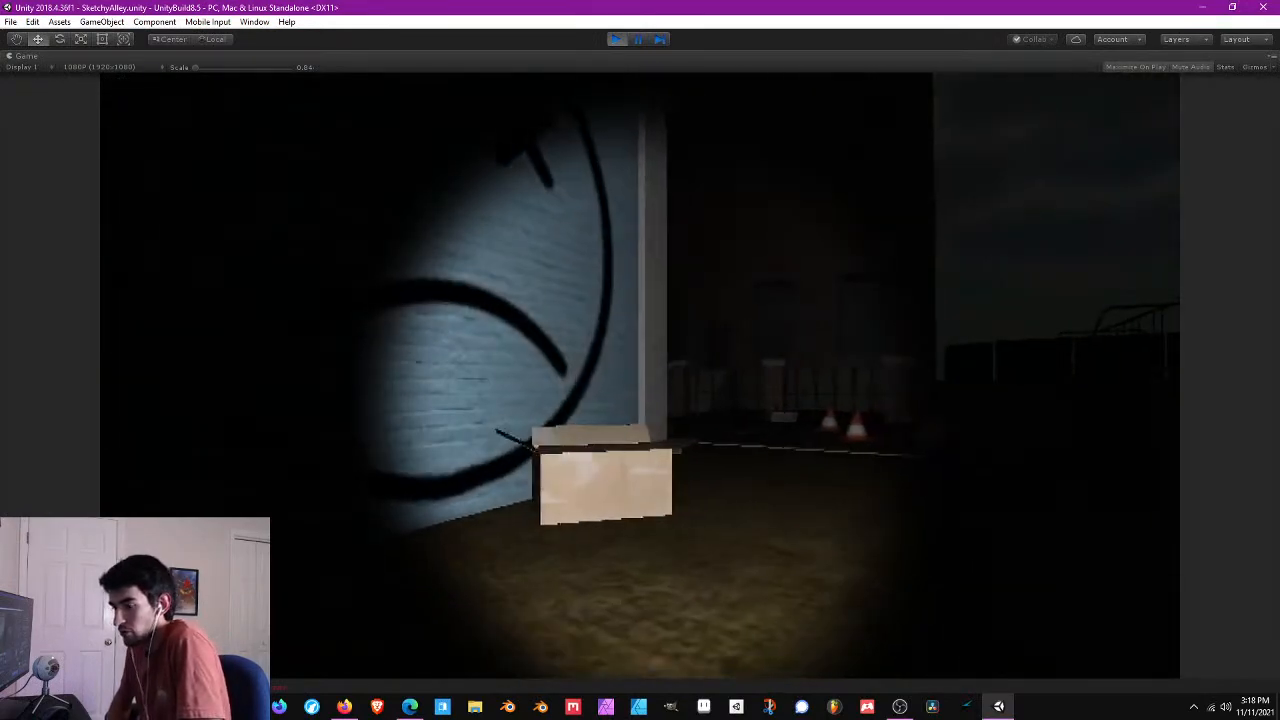
key("w")
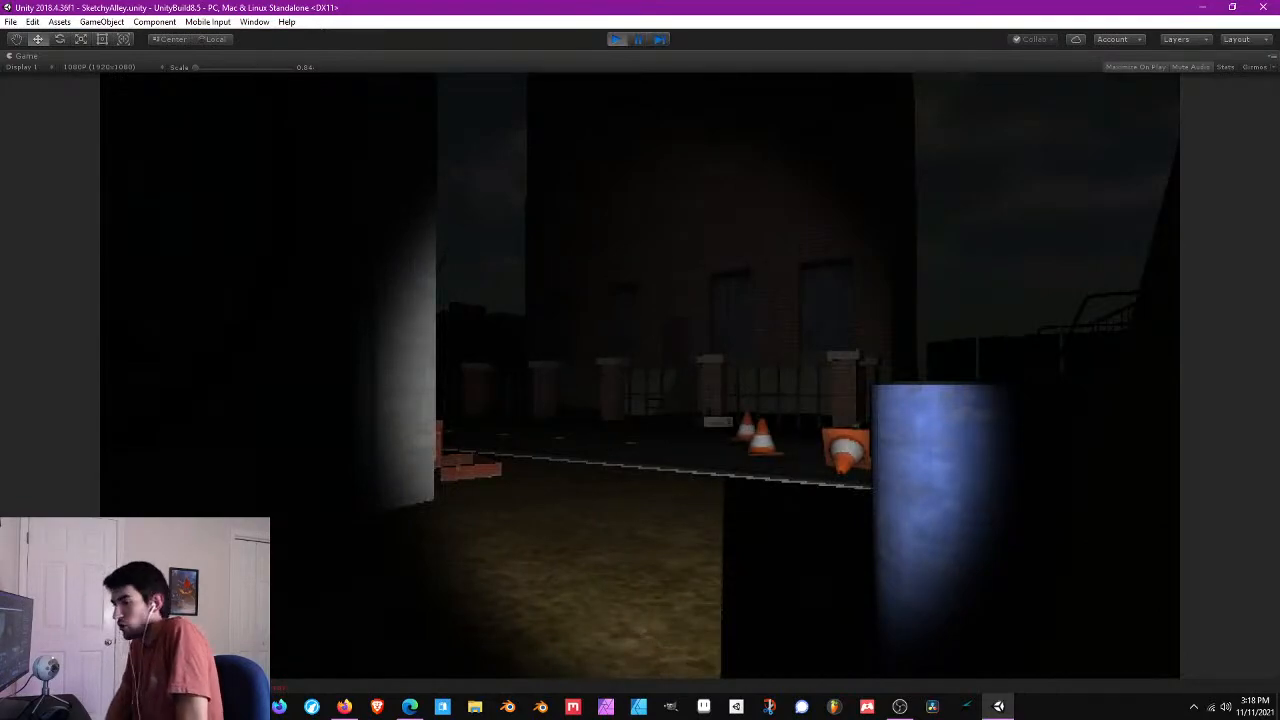
key("s")
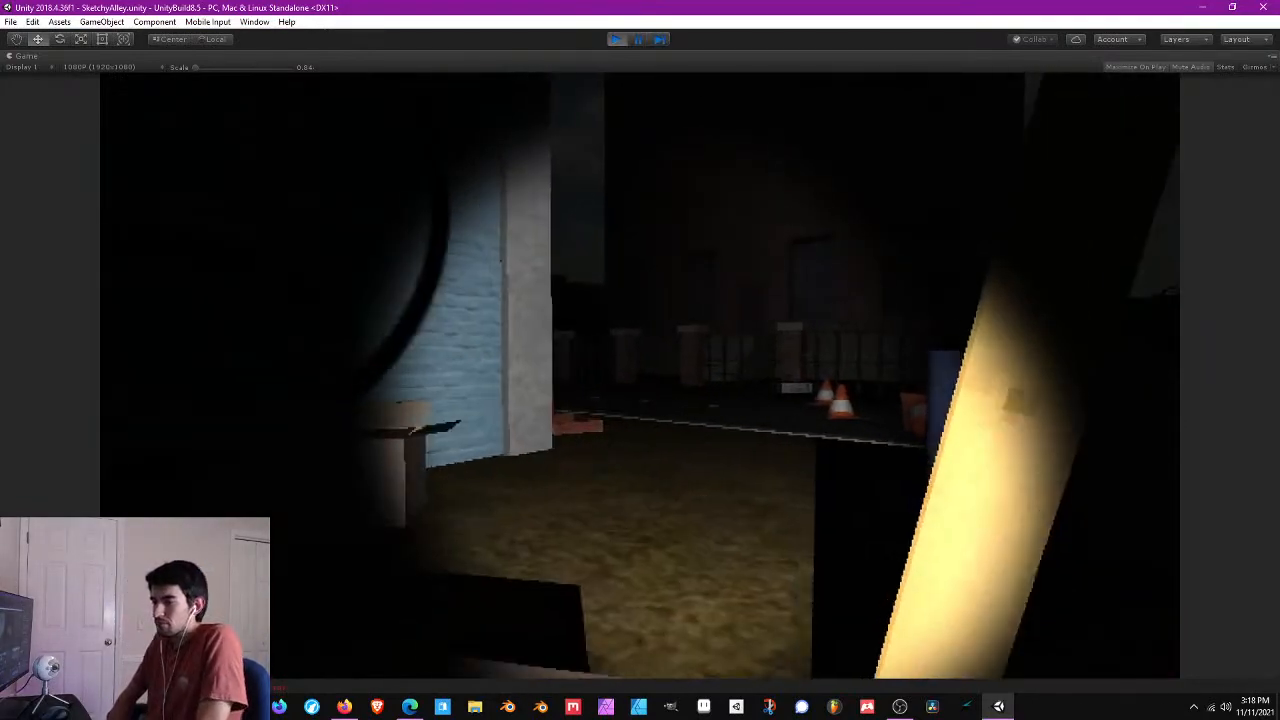
key("a")
key("w")
key("w")
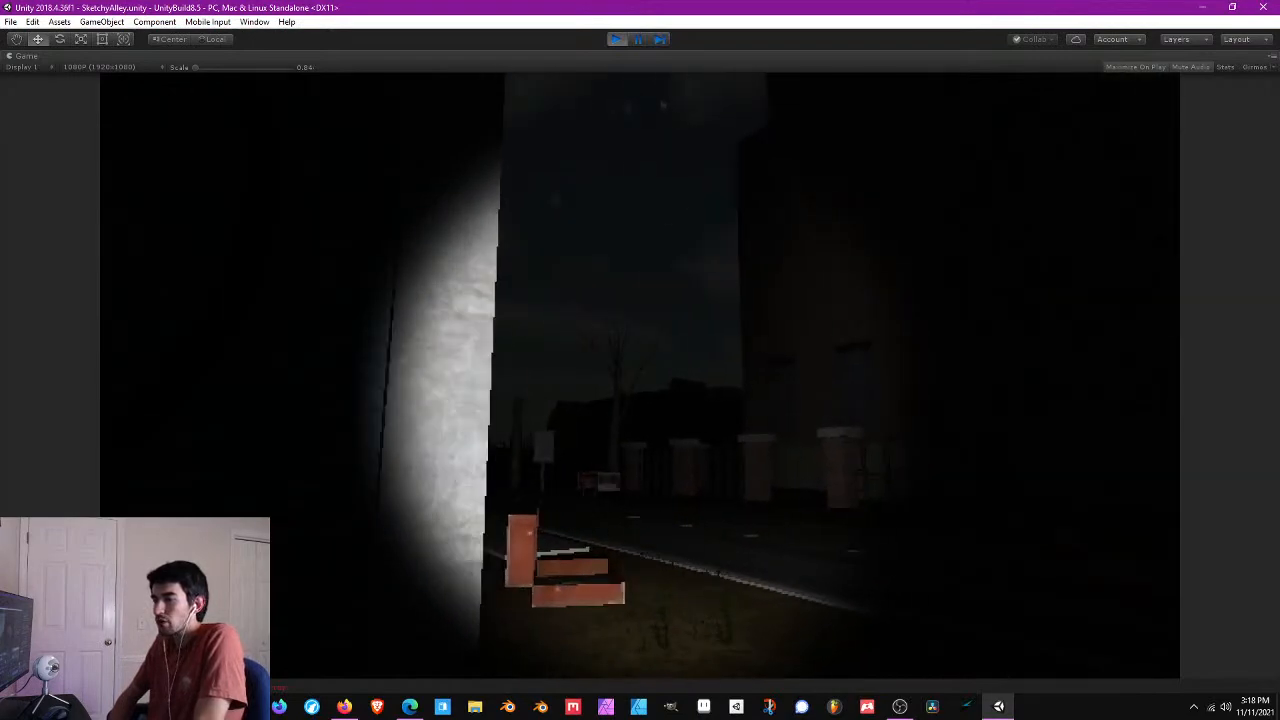
key("w")
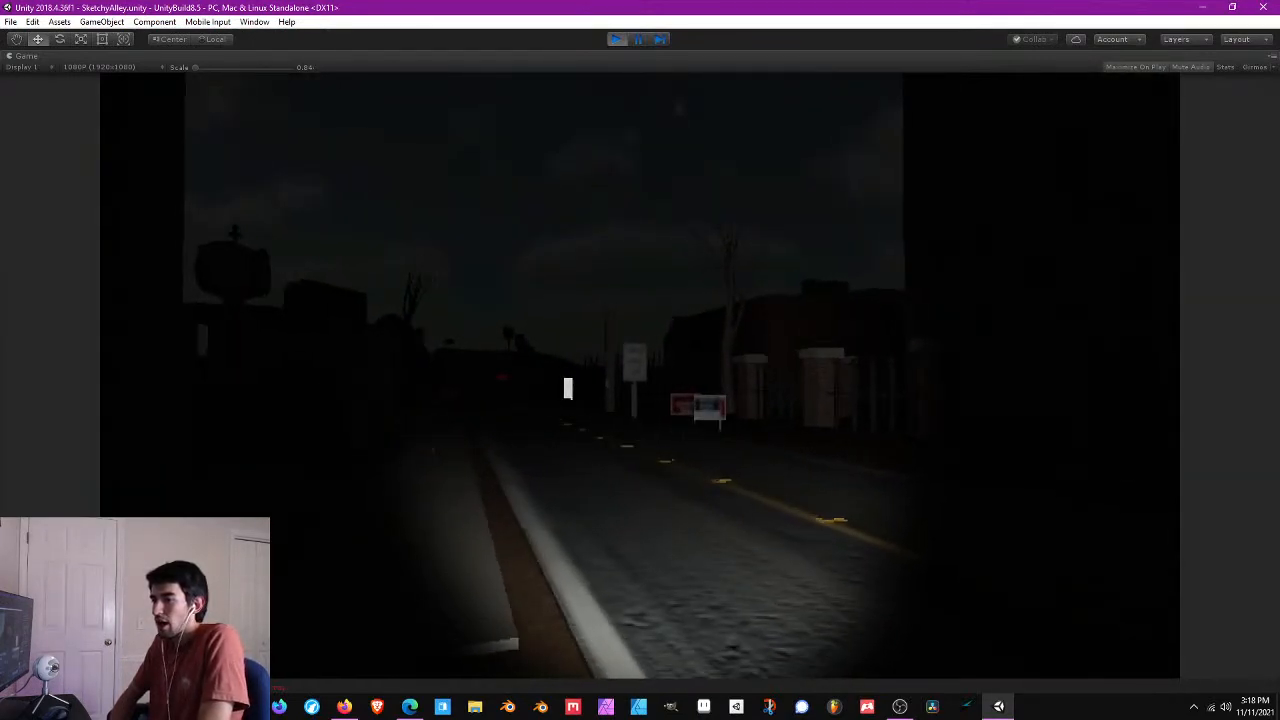
key("w")
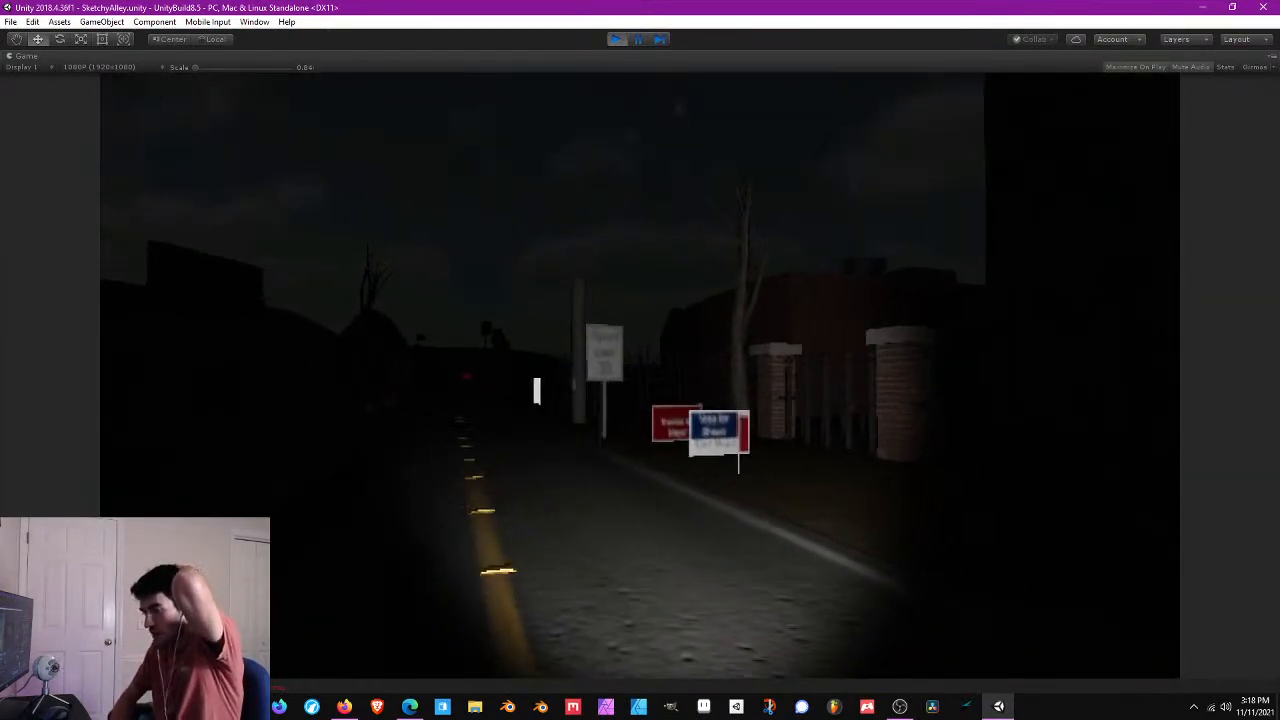
key("w")
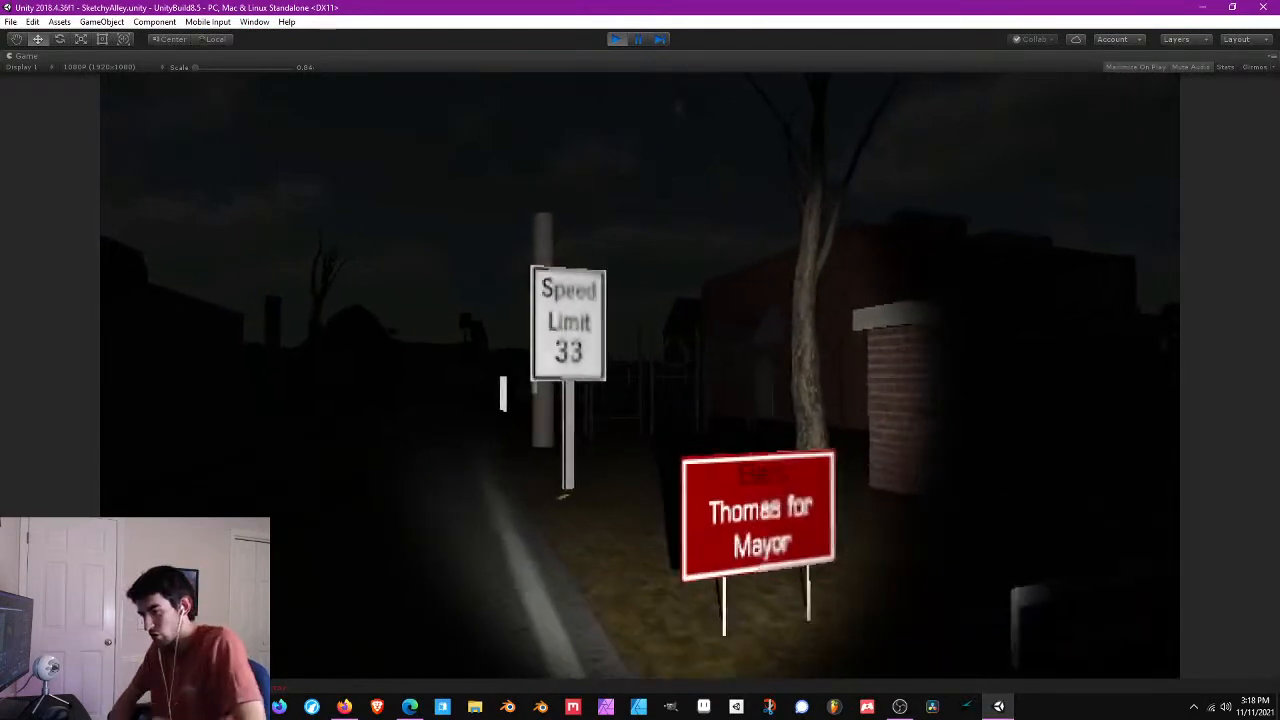
key("w")
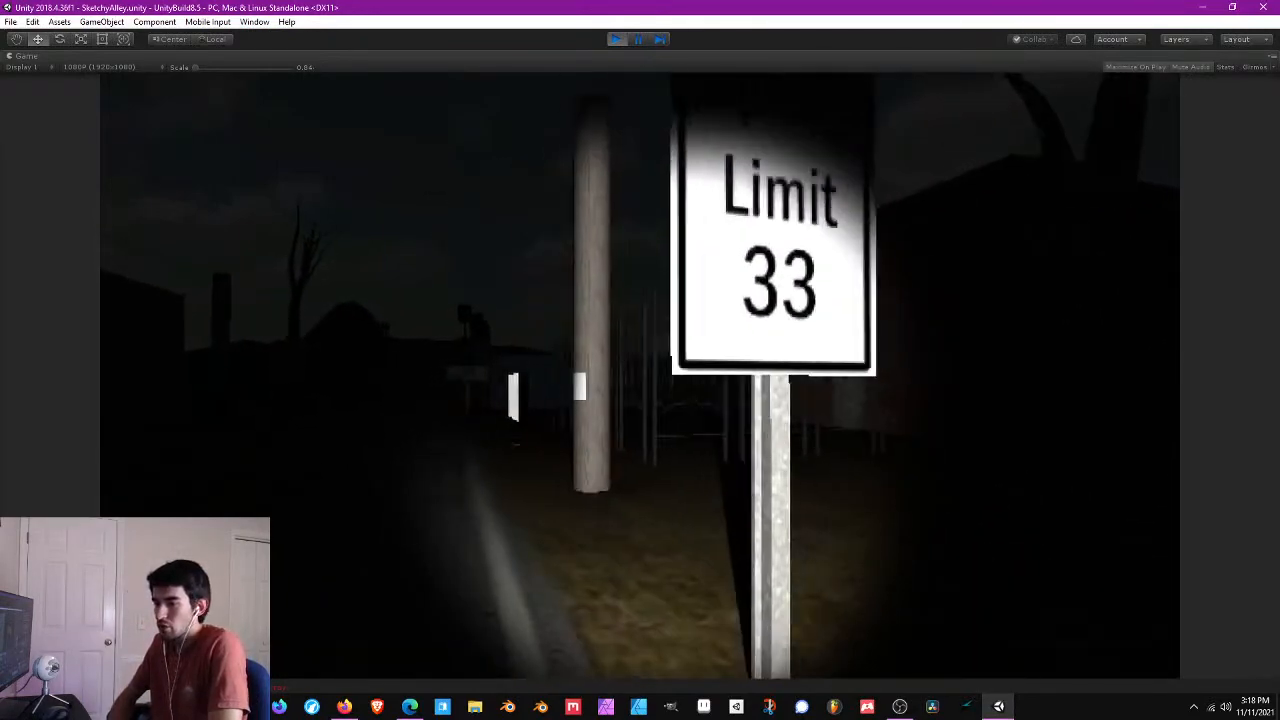
key("w")
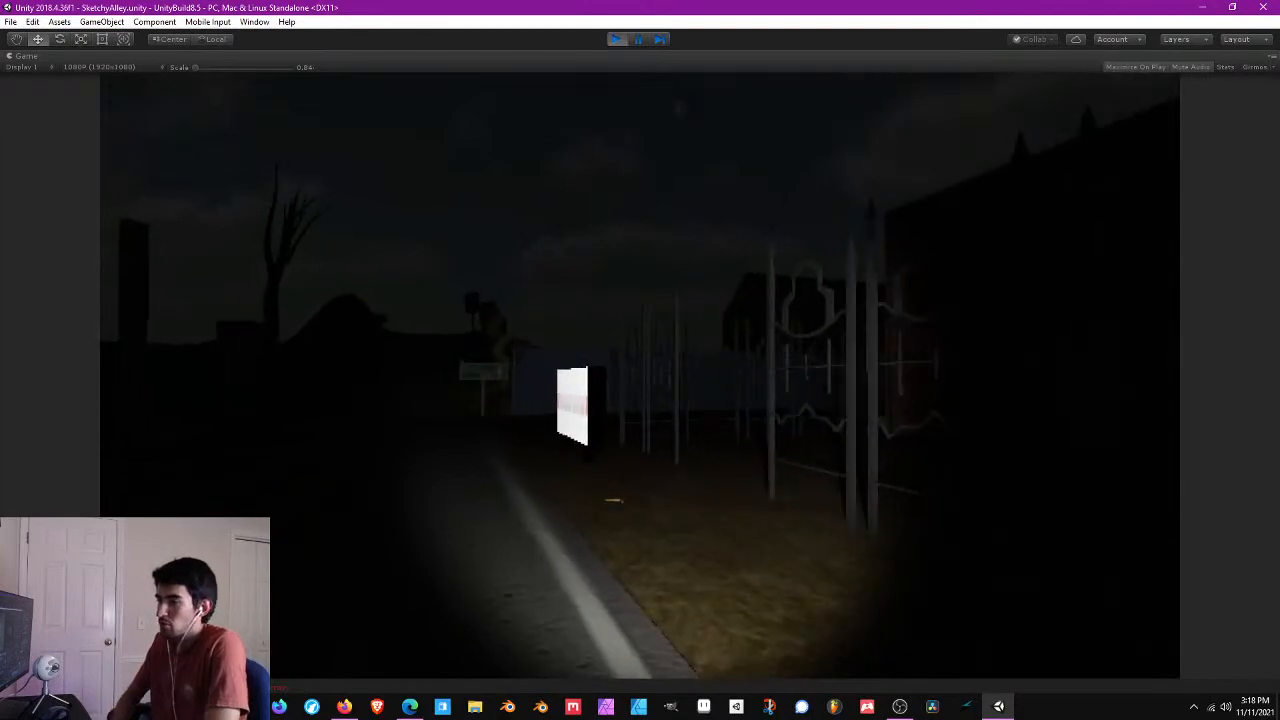
key("w")
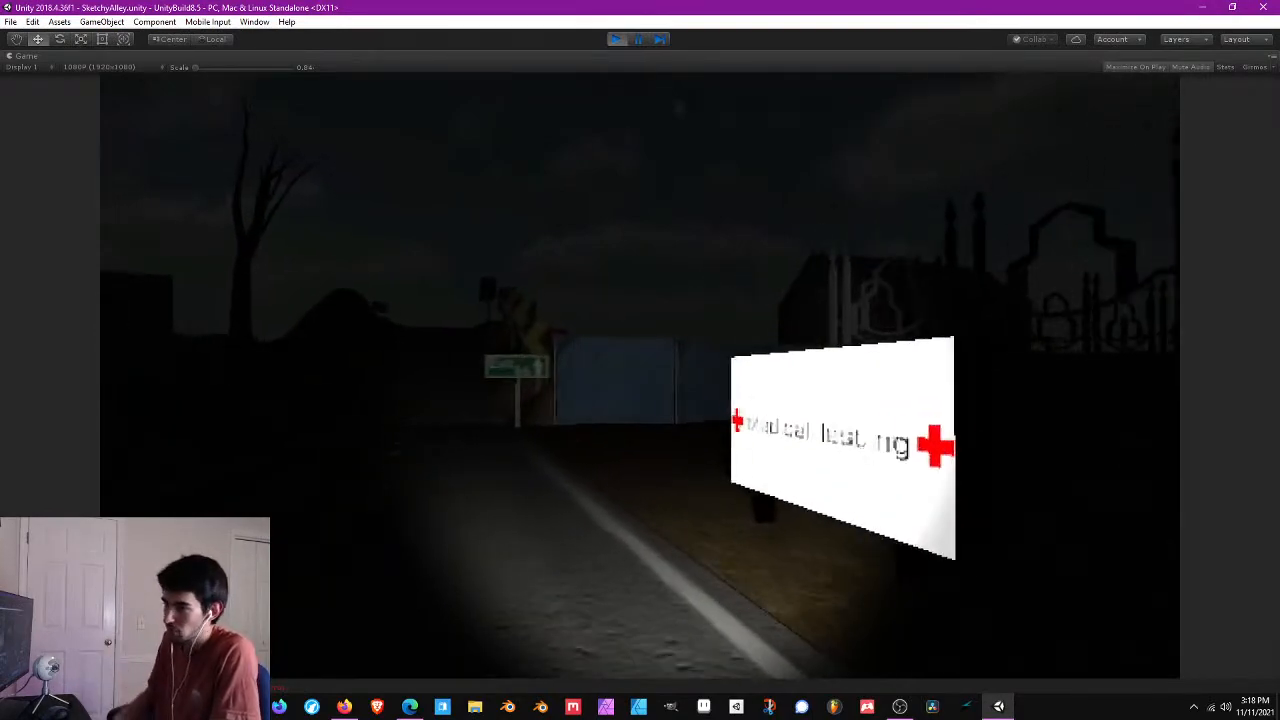
- Walk to the parking stoppers beside the brick building and examine their concrete and hole textures up close and from a distance
key("w")
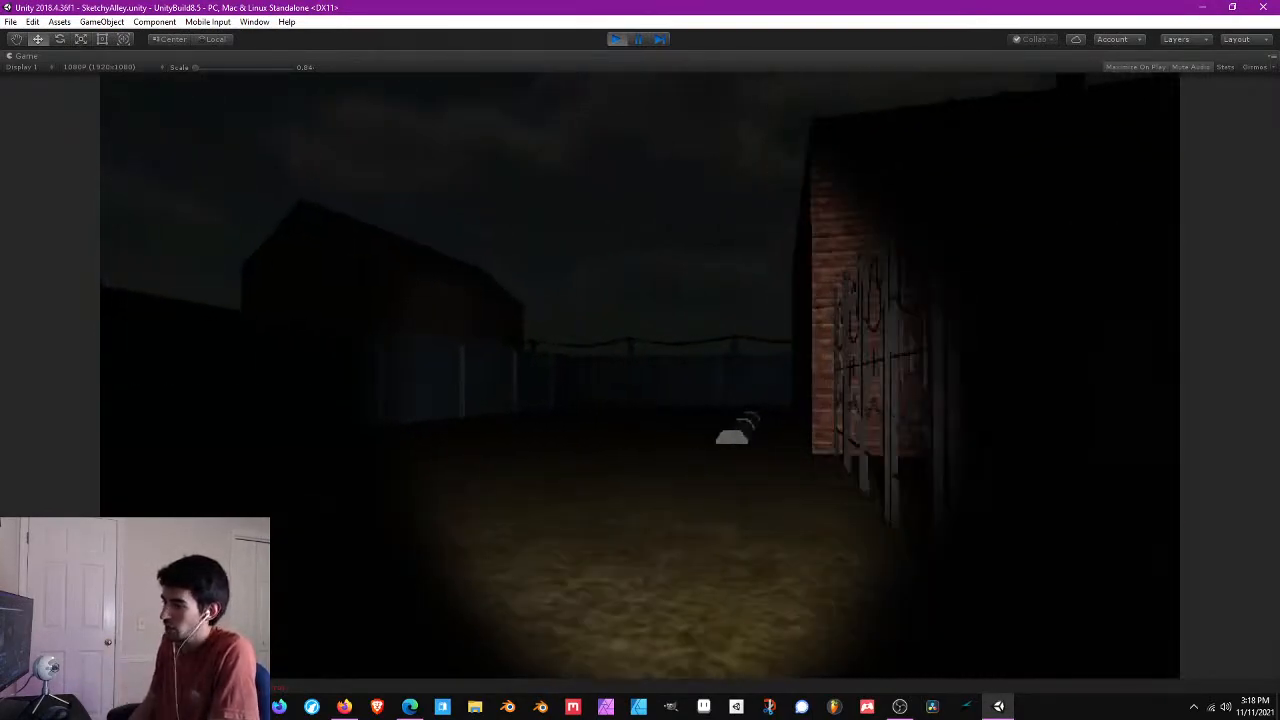
key("w")
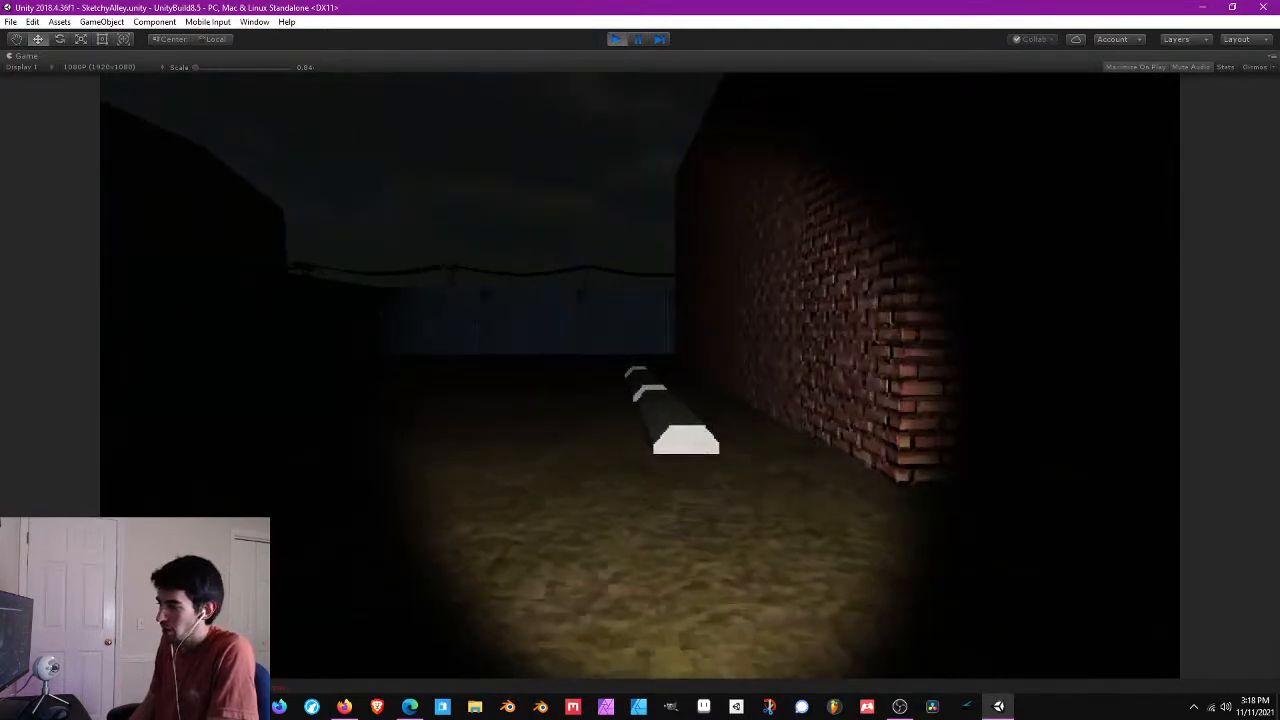
key("w")
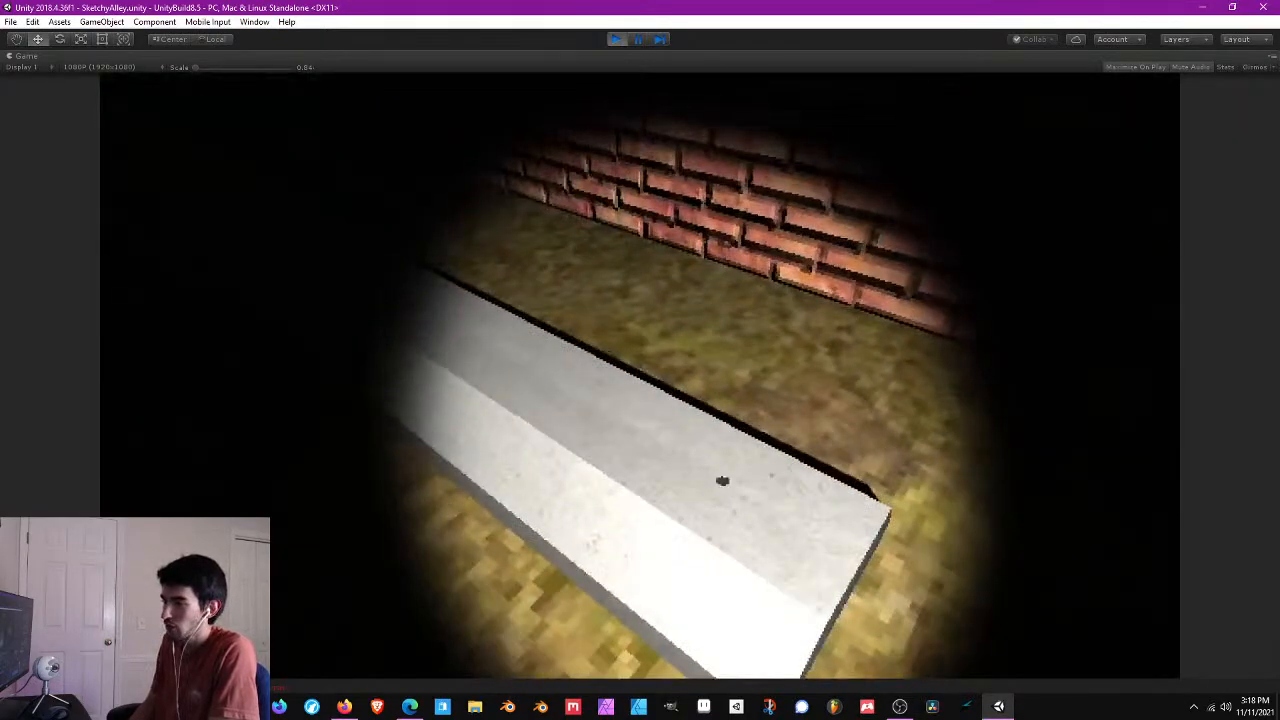
key("a")
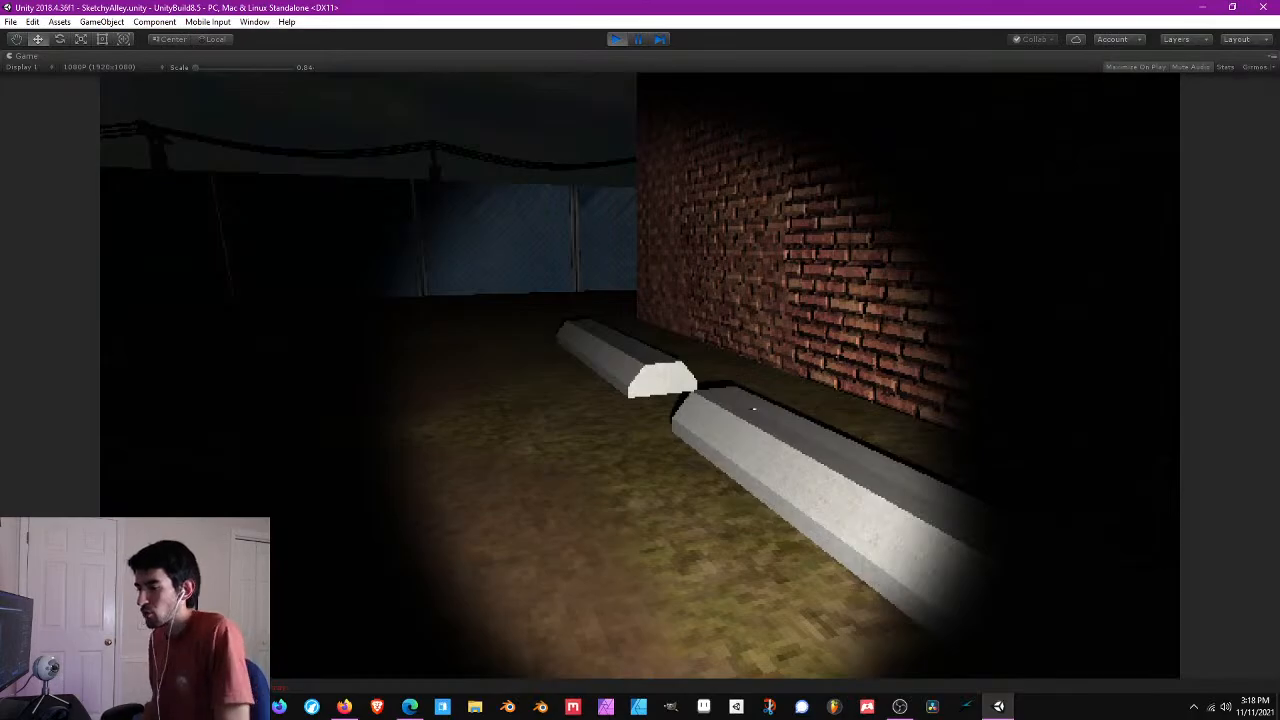
key("w")
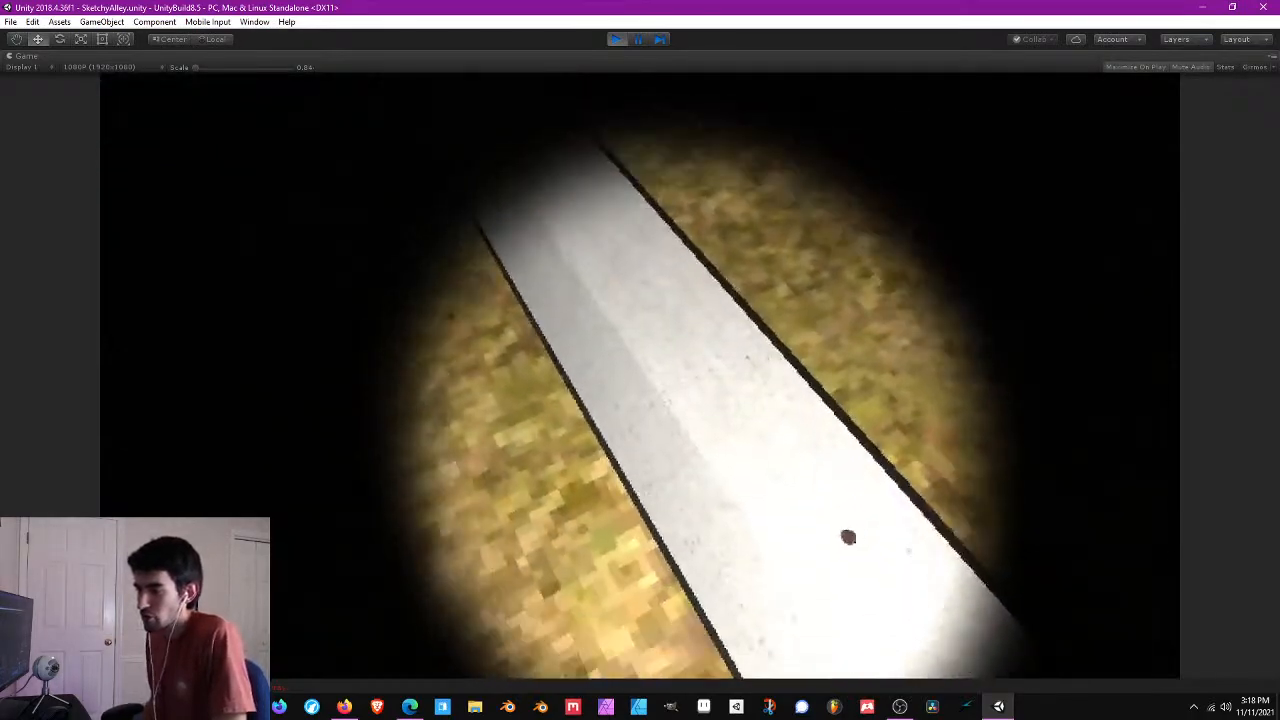
key("s")
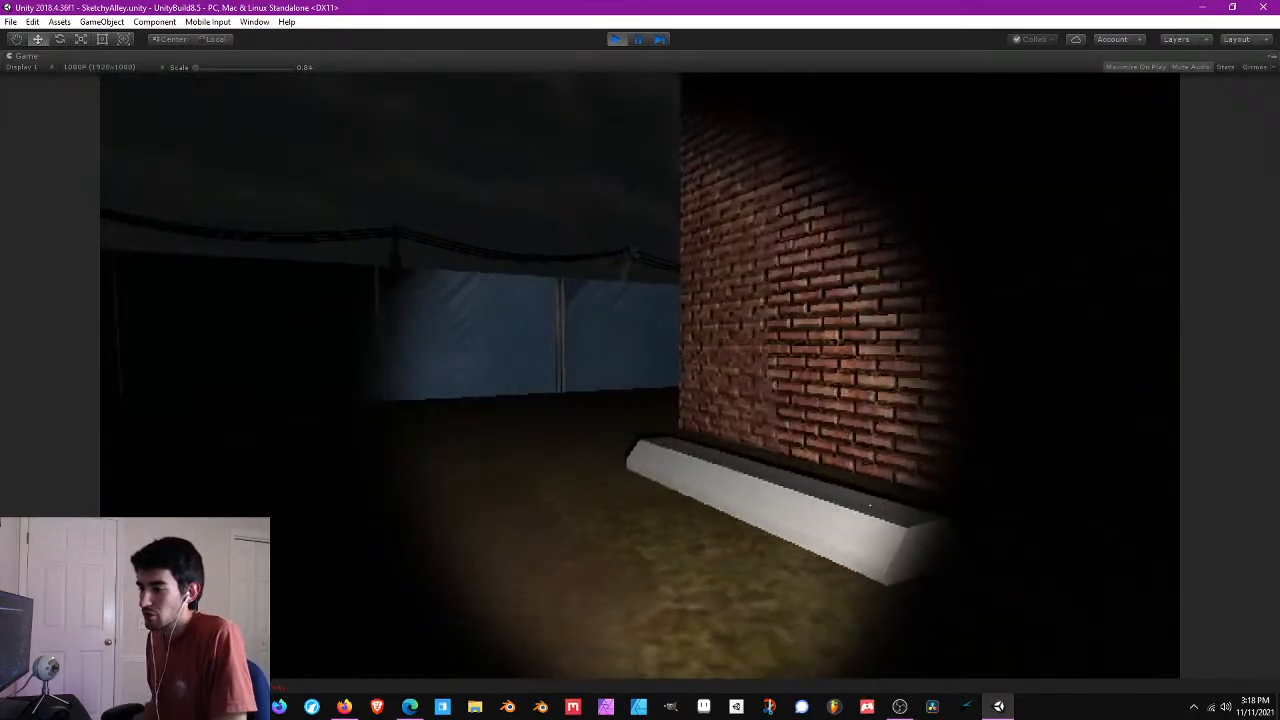
key("s")
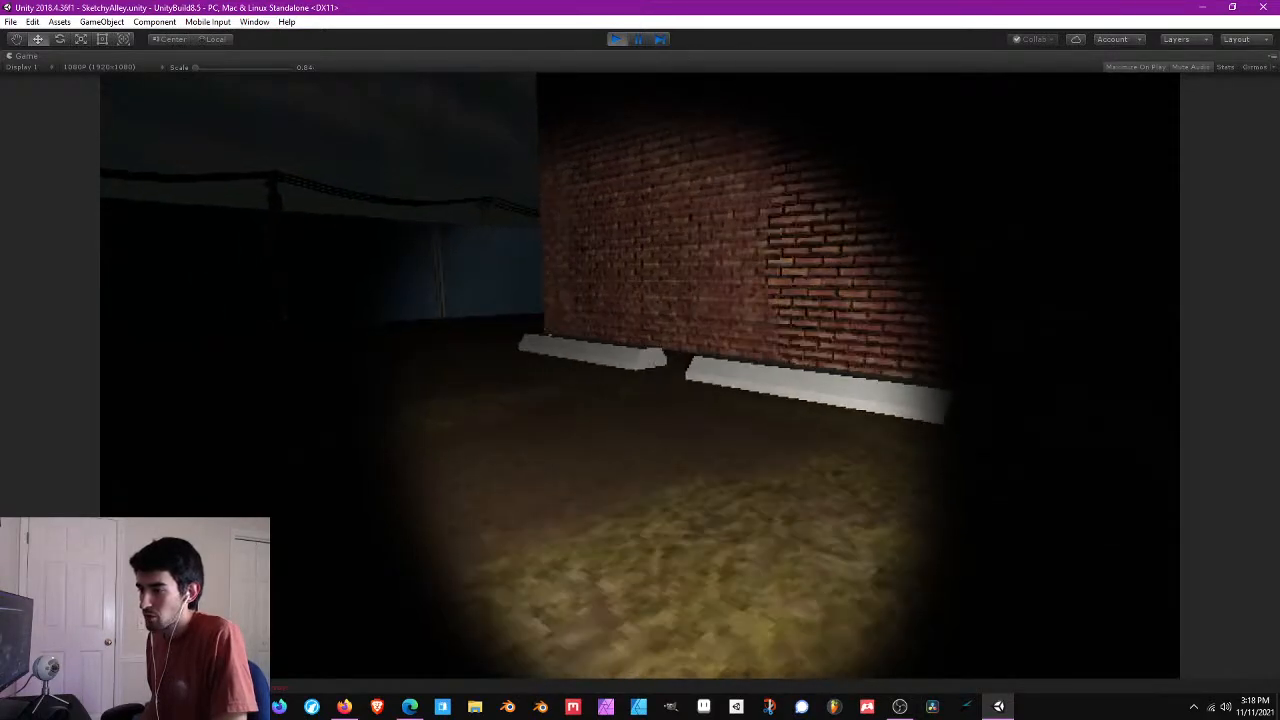
key("s")
key("s")
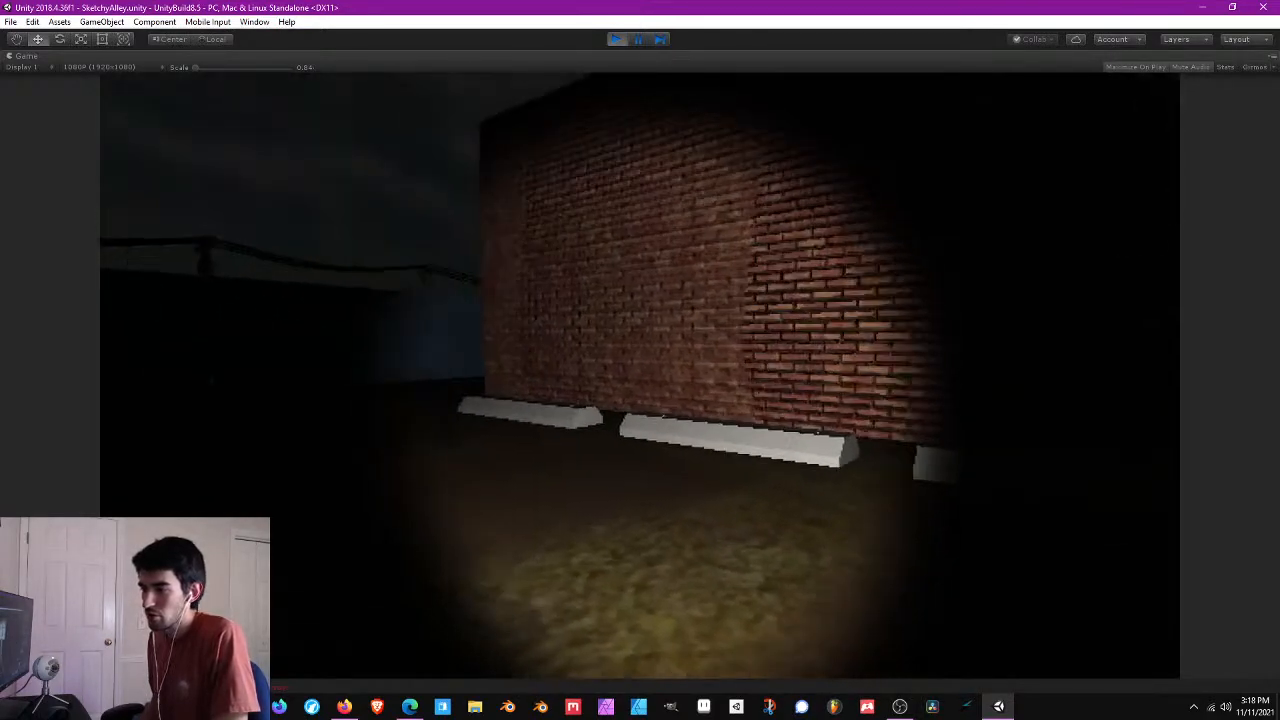
key("w")
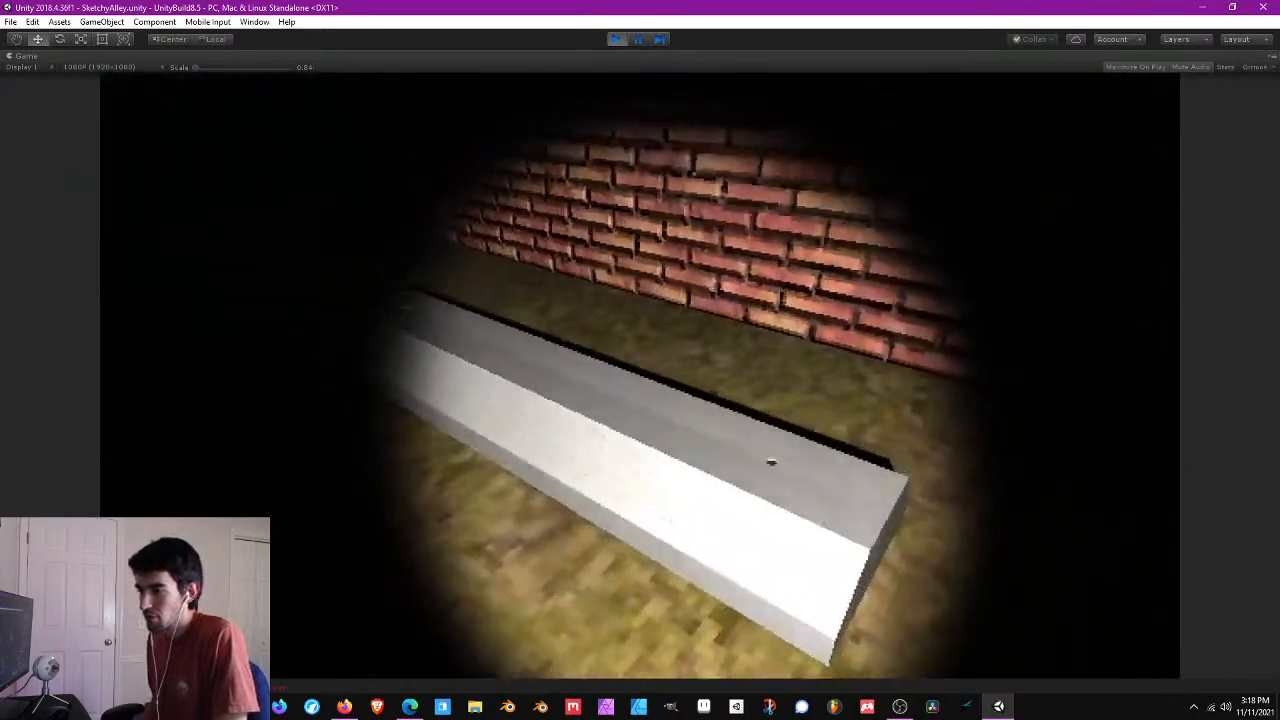
key("s")
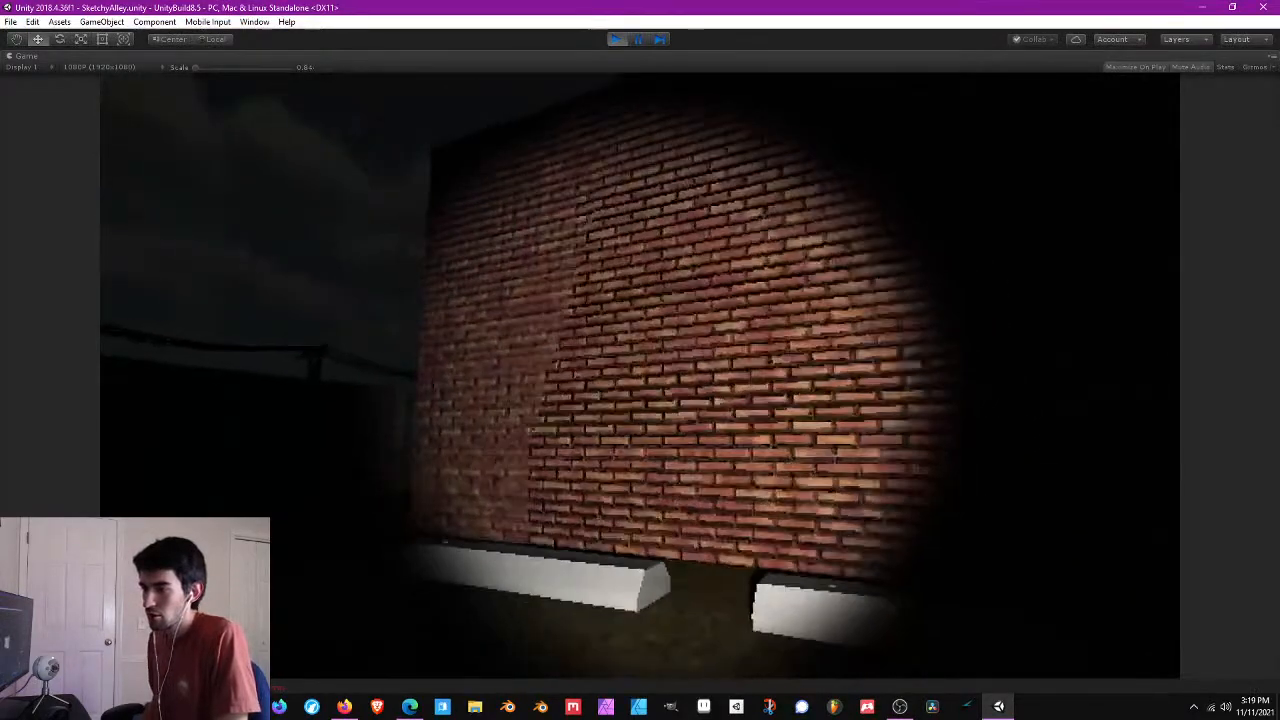
- Examine the brick wall behind the parking stoppers from near and far, and walk back toward the road
key("w")
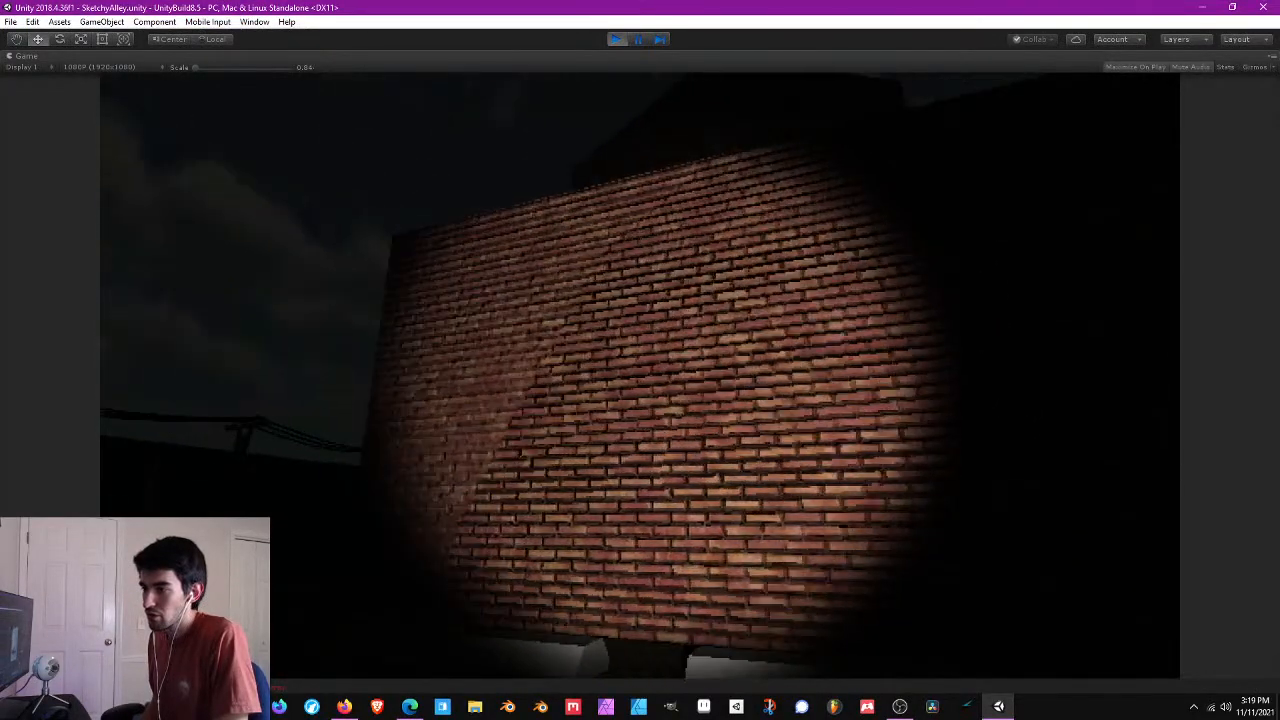
key("w")
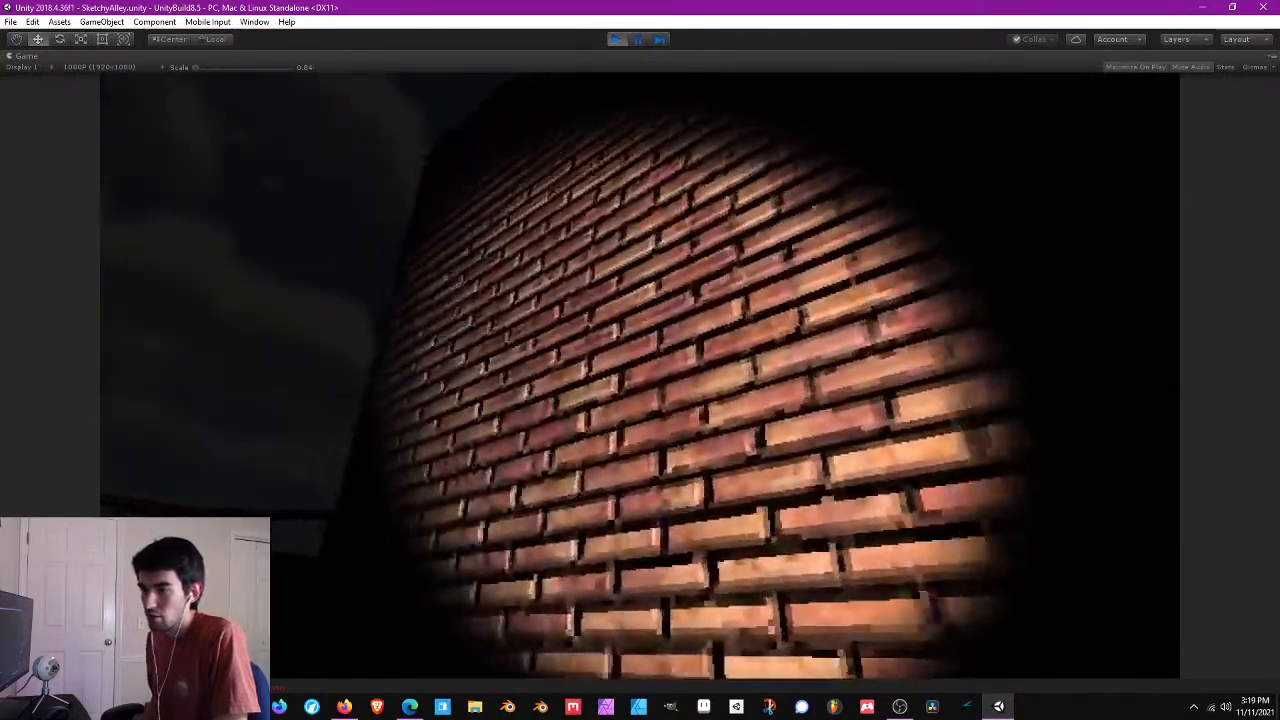
key("s")
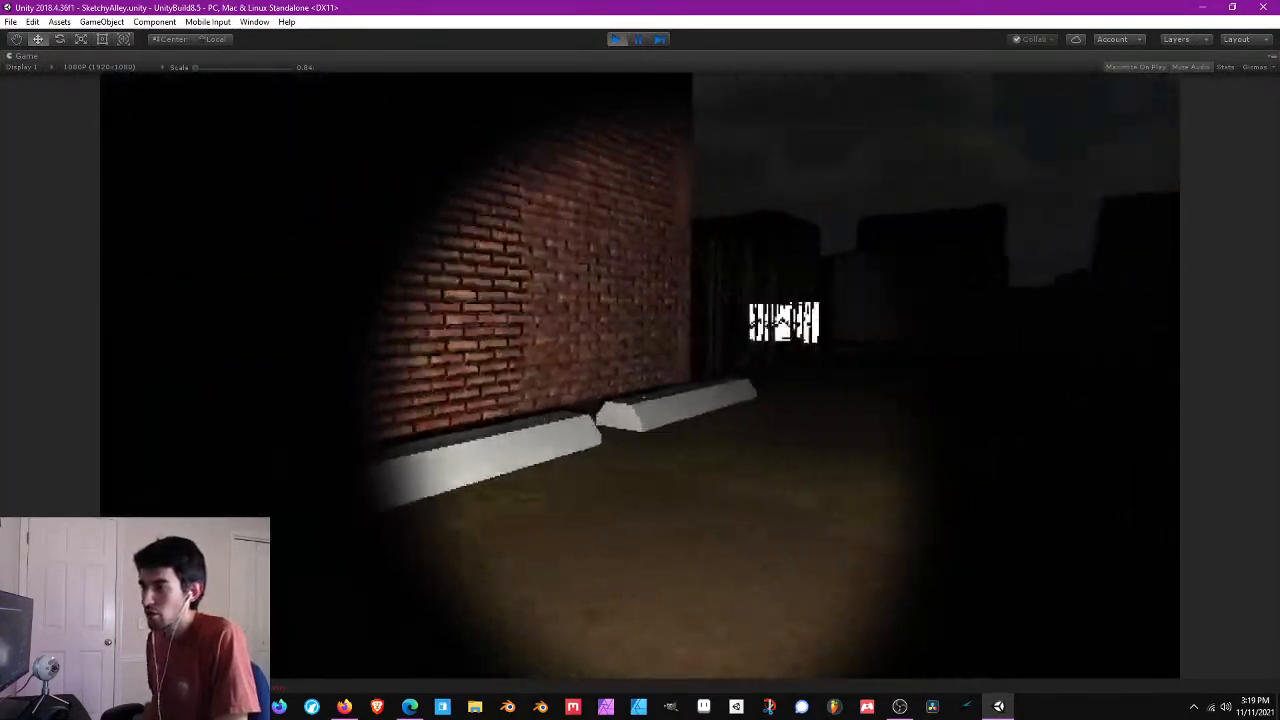
key("w")
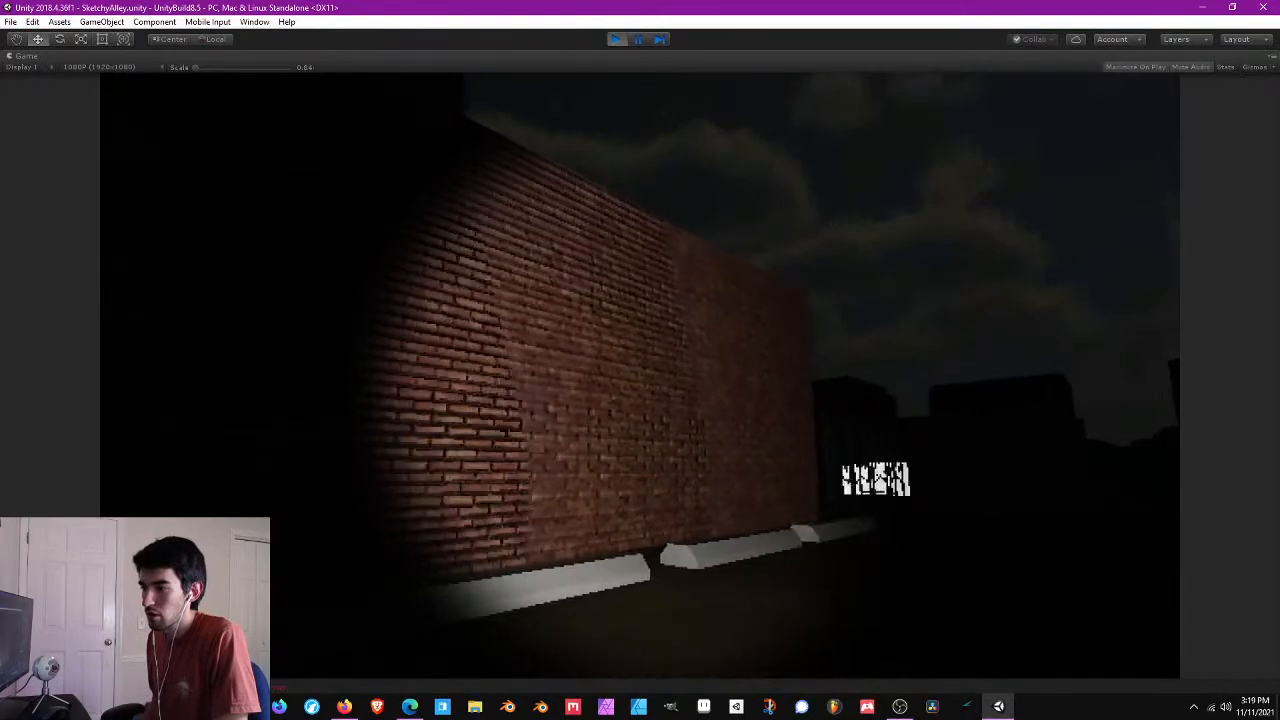
key("w")
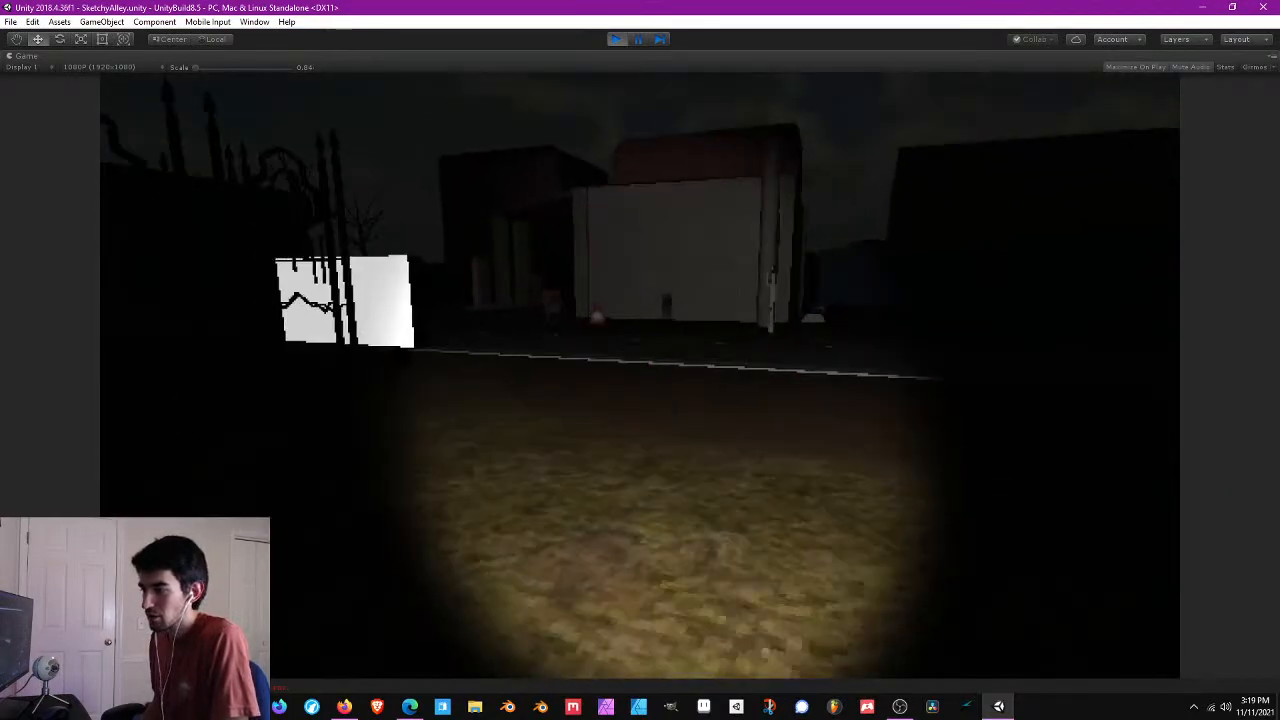
- Stop playing the scene and save the project
key("Escape")
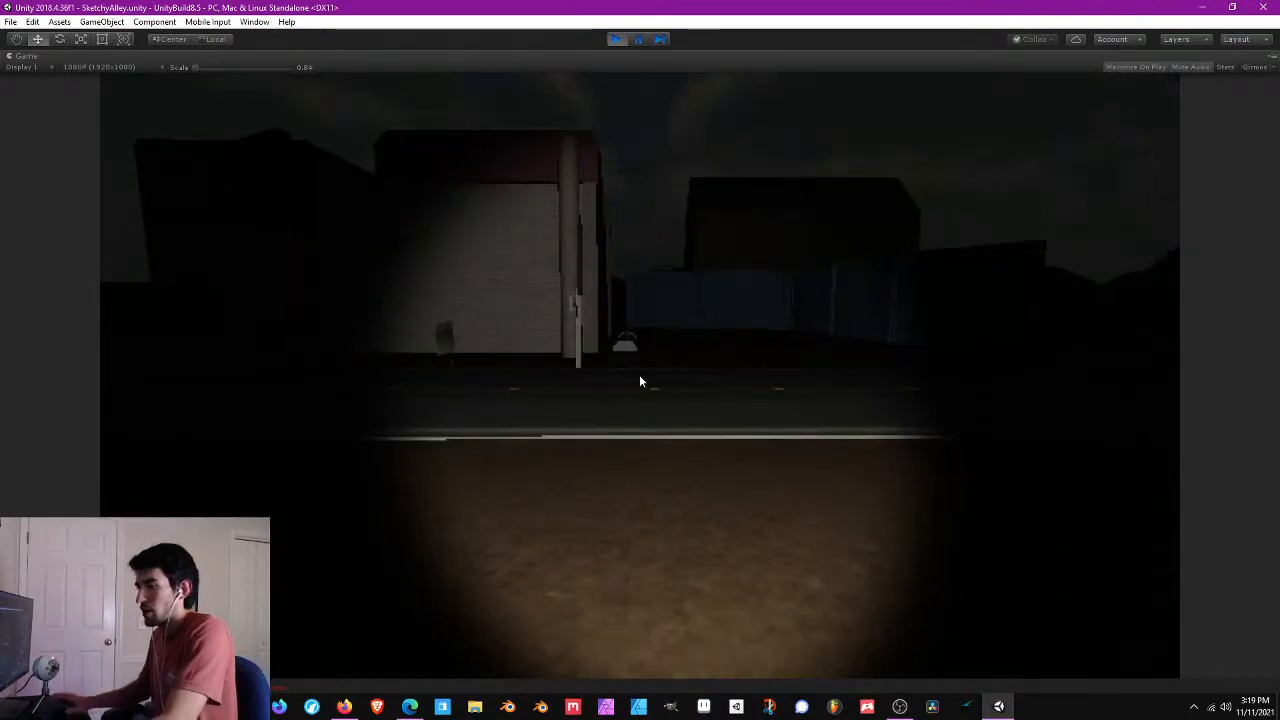
left_click(616, 40)
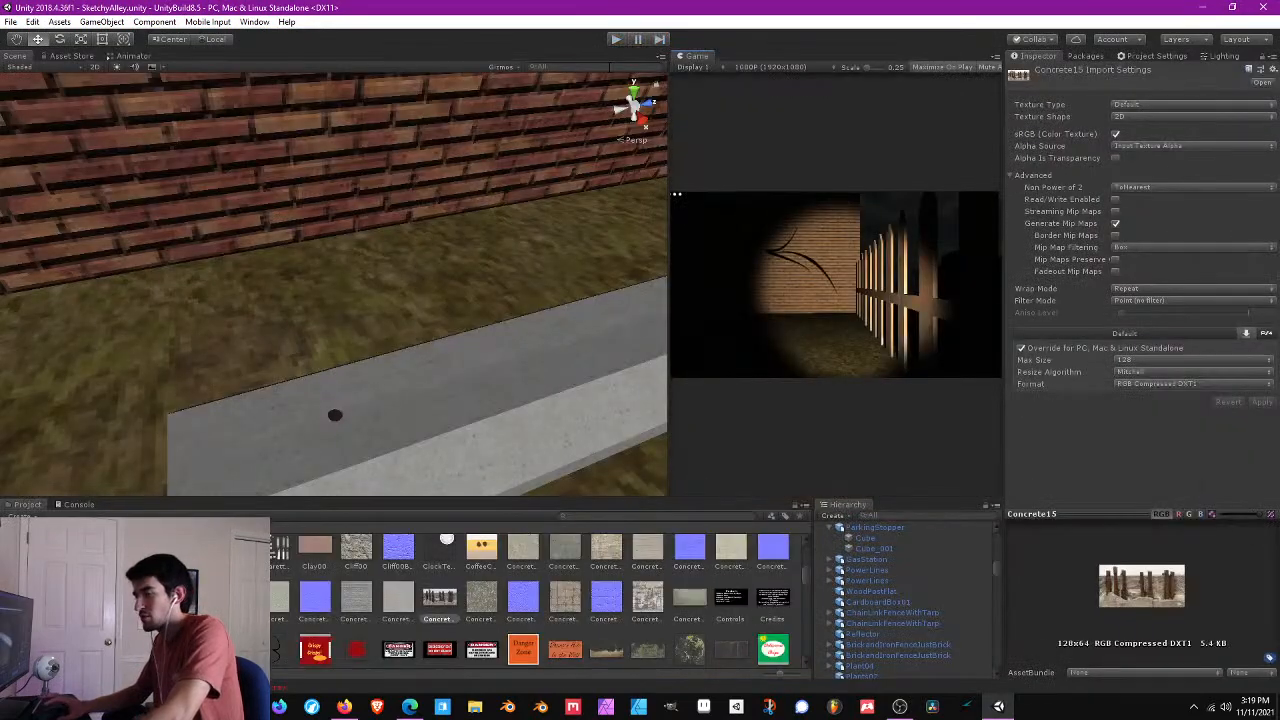
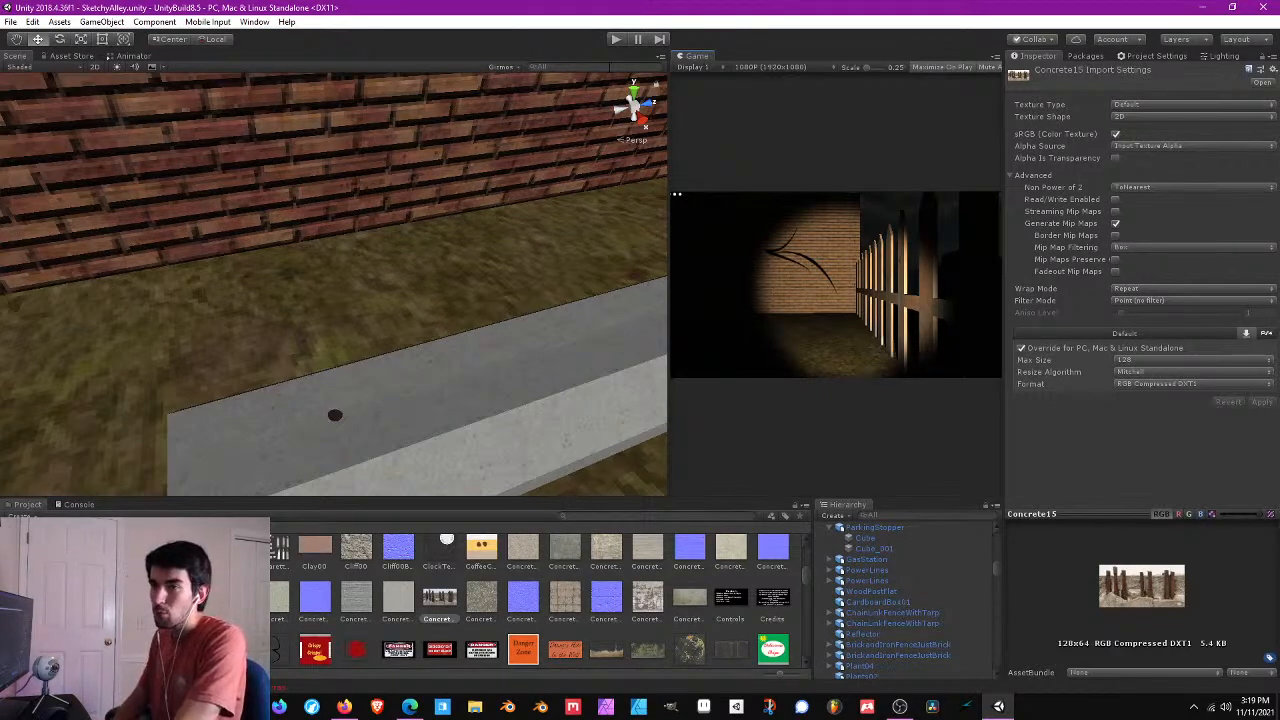
left_click(10, 21)
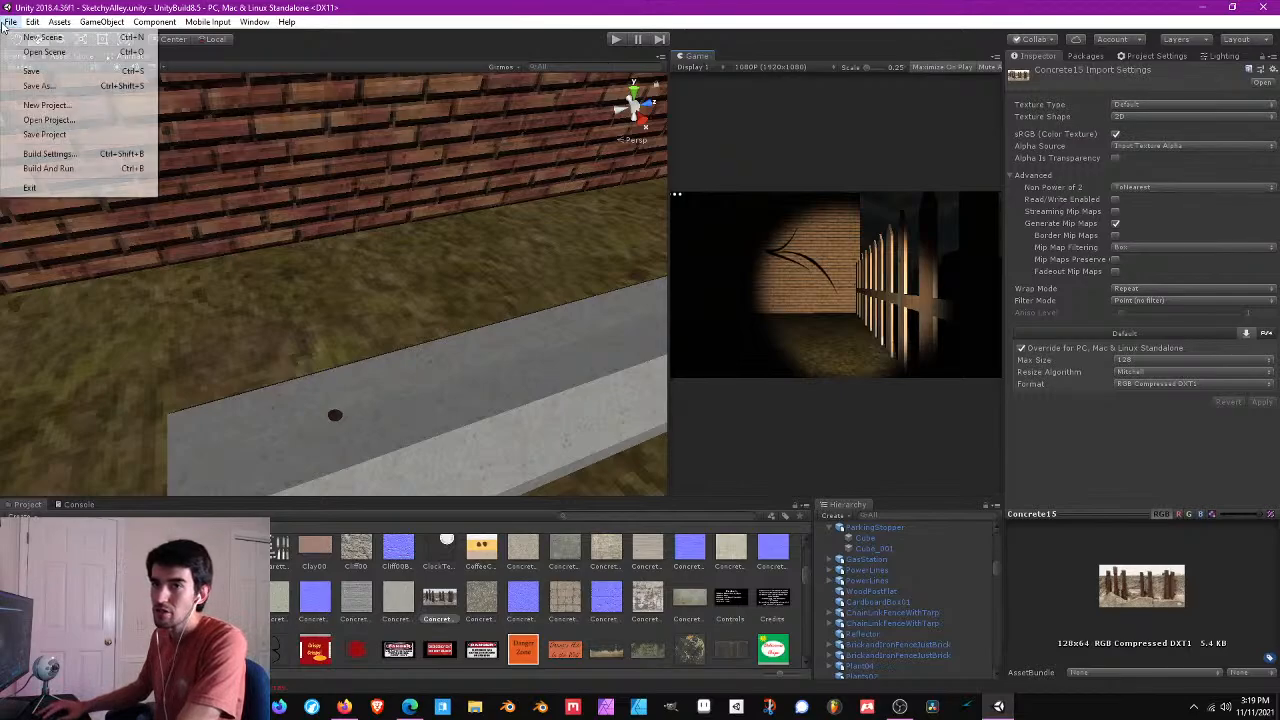
left_click(43, 134)
key("s")
right_click_drag(358, 244, 353, 113)
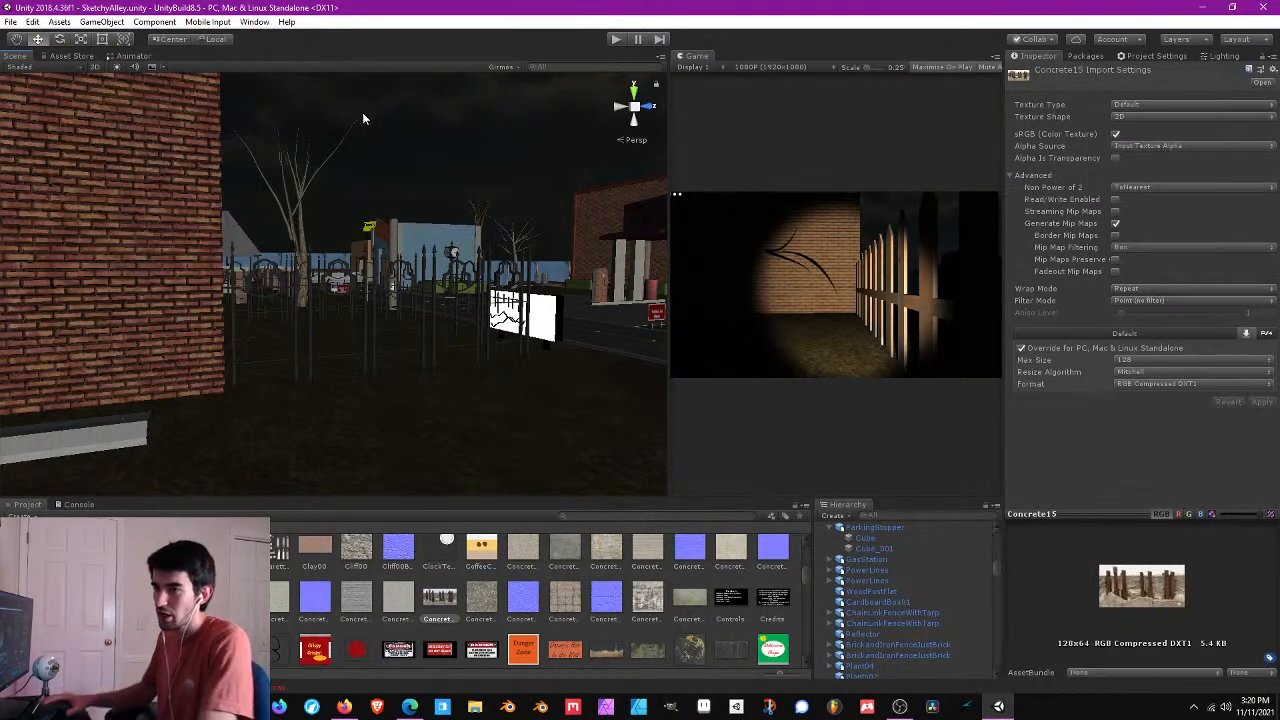
right_click_drag(362, 118, 520, 238)
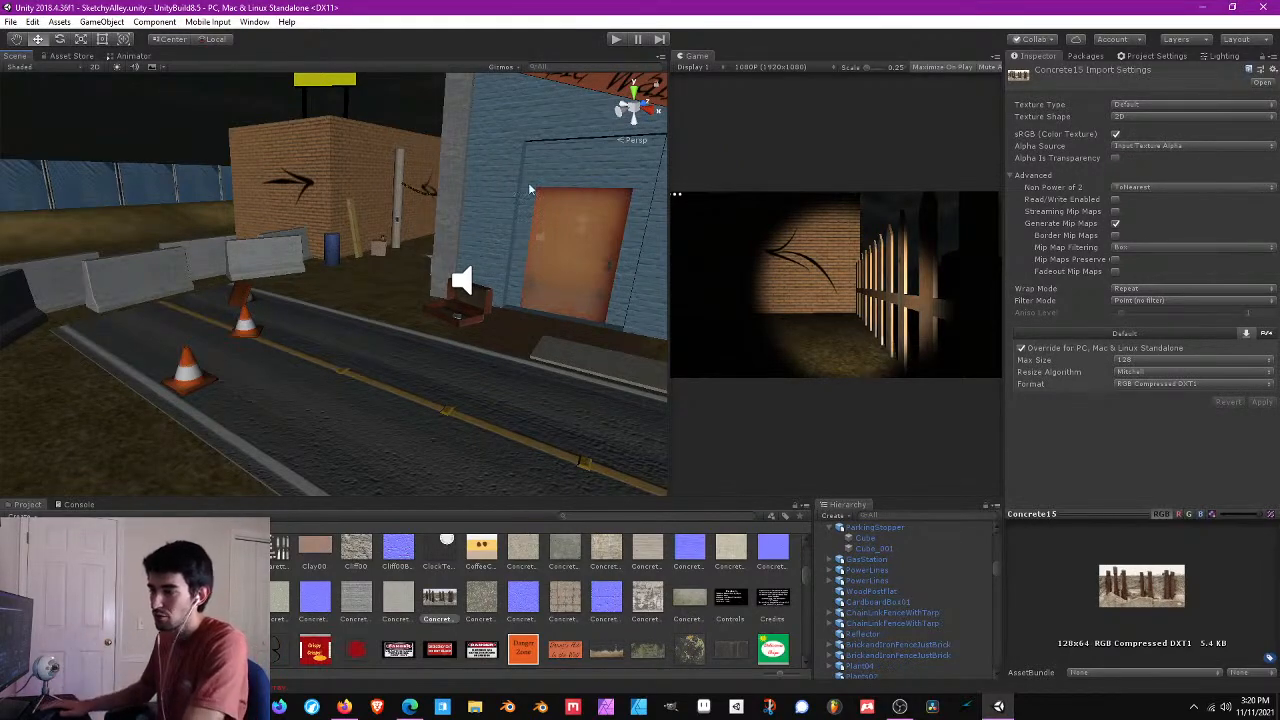
right_click_drag(475, 160, 451, 252)
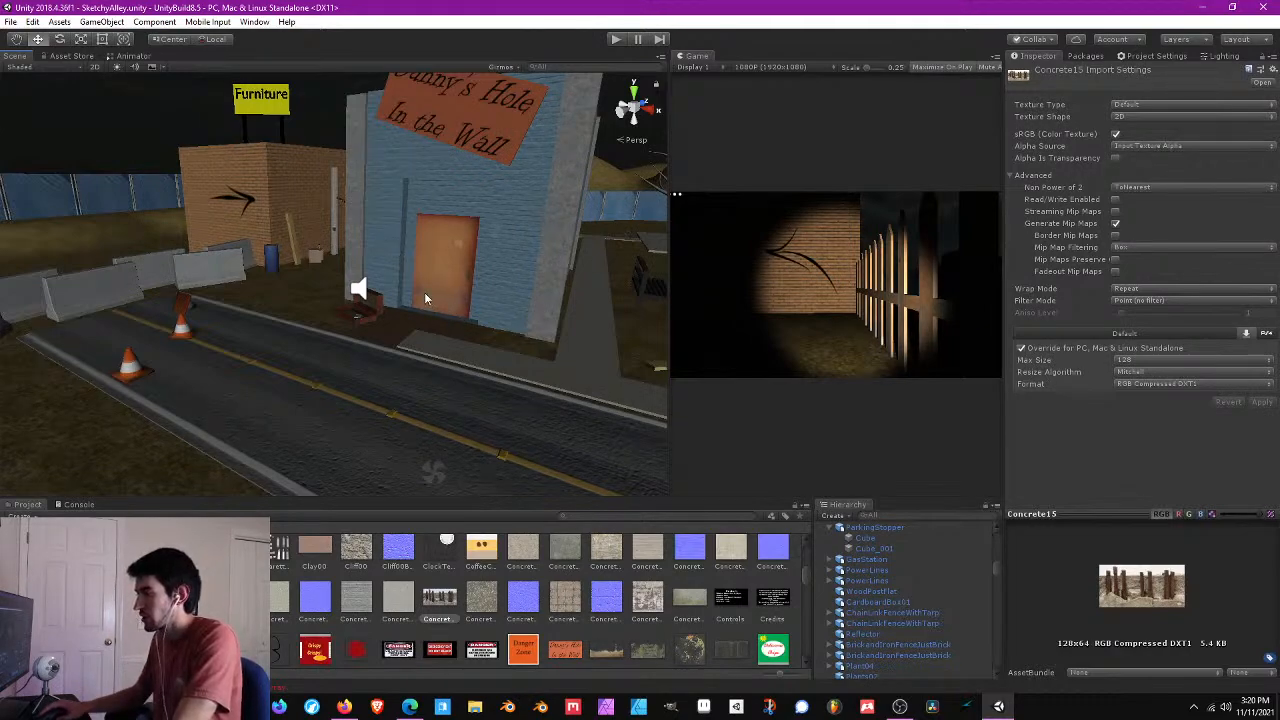
right_click_drag(451, 246, 438, 263)
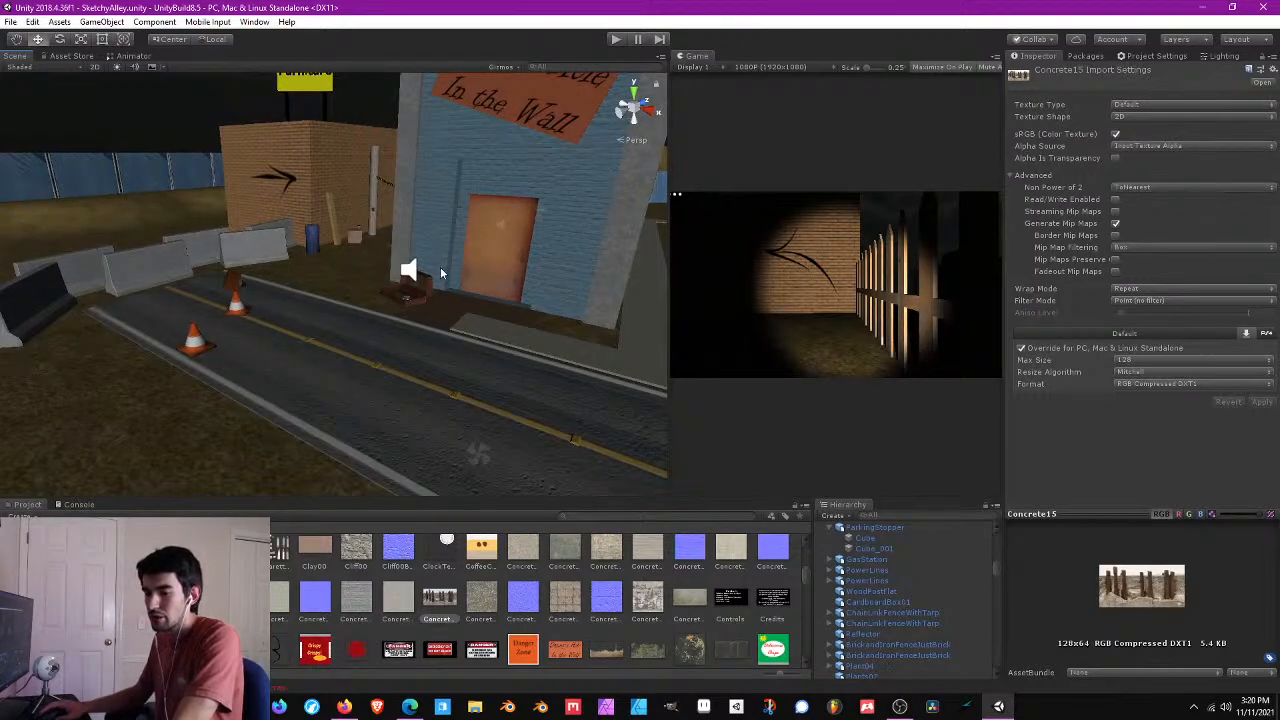
left_click(474, 706)
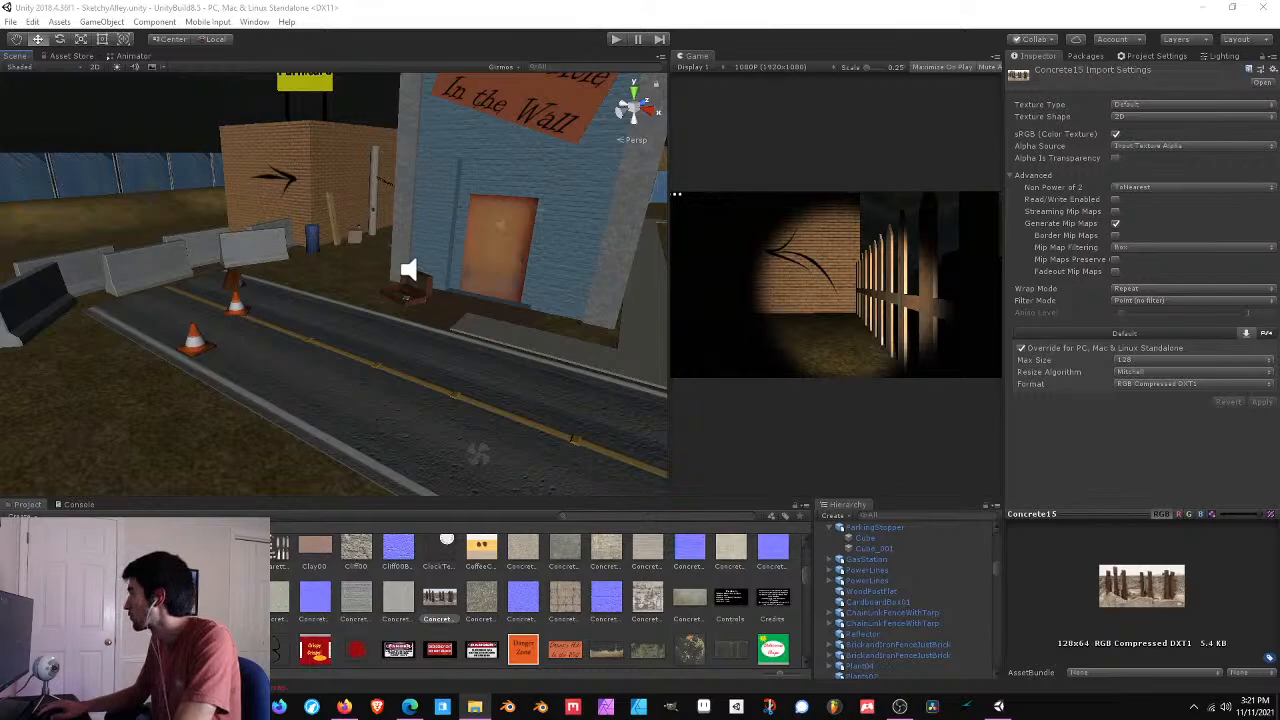
key("alt+Tab")
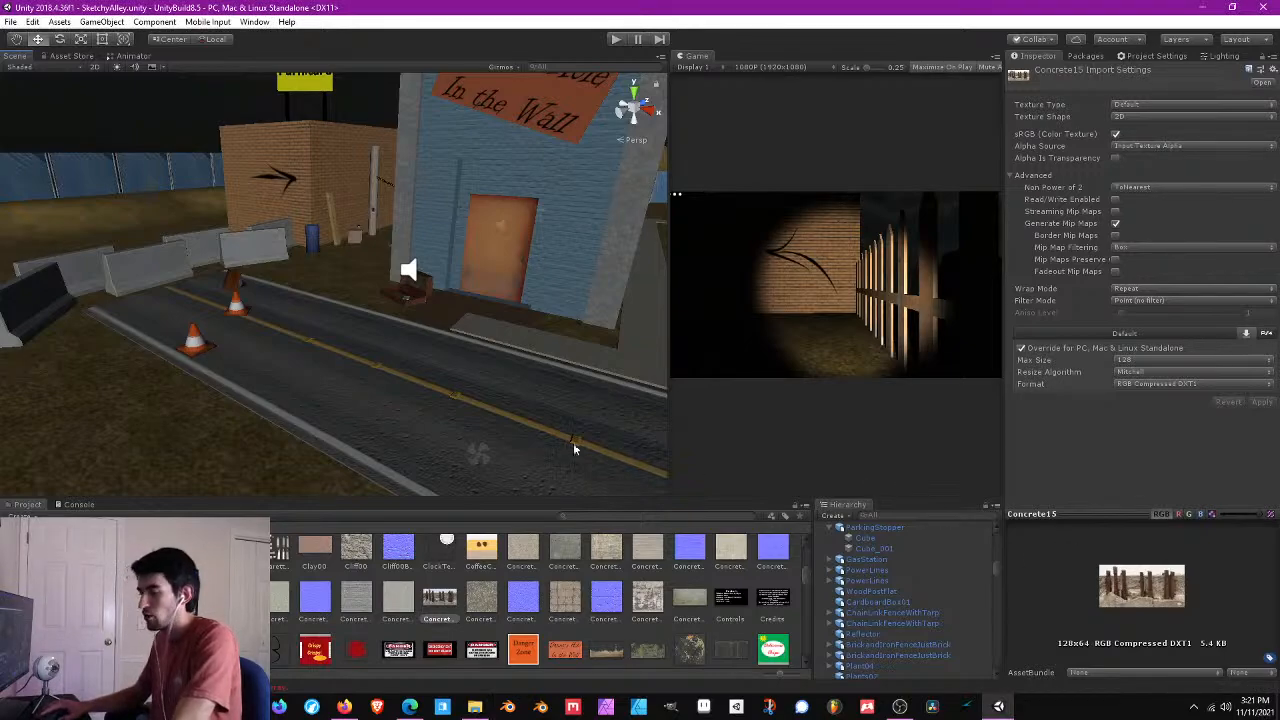
- Select the picket fence and open the import settings of its base texture, Wood17
right_click_drag(573, 442, 451, 337)
left_click(377, 304)
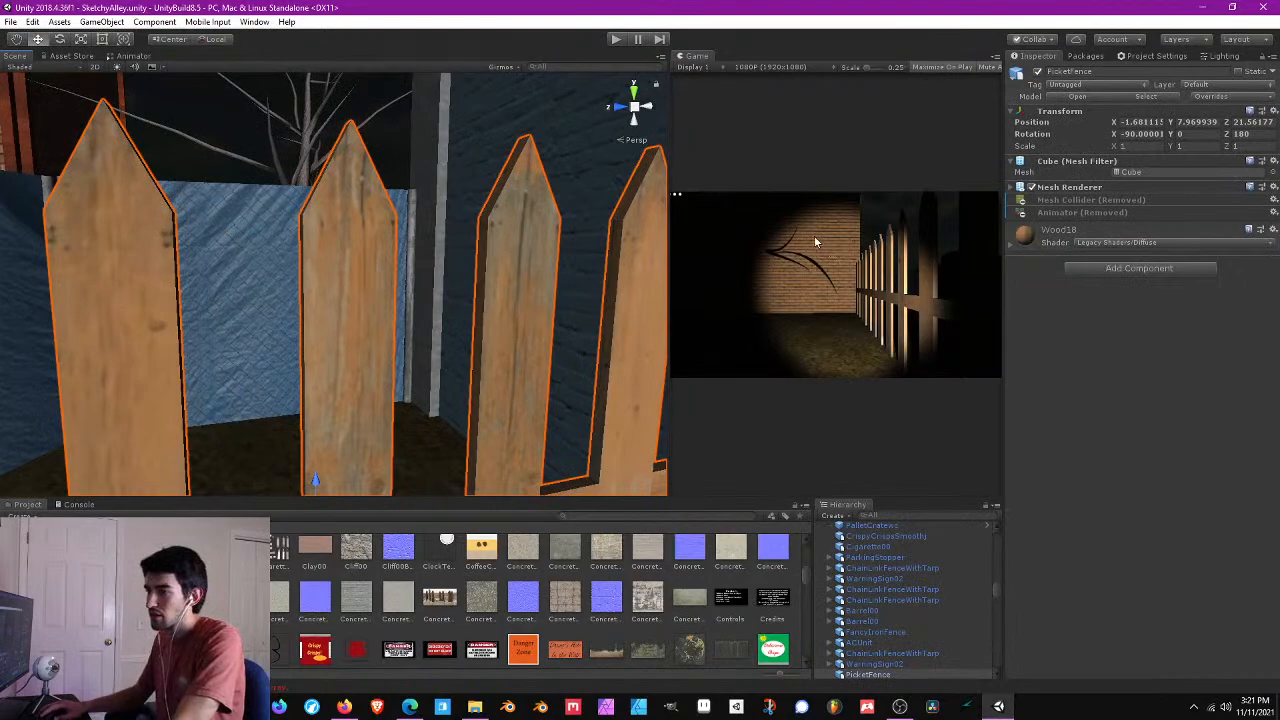
scroll(372, 290, "down", 4)
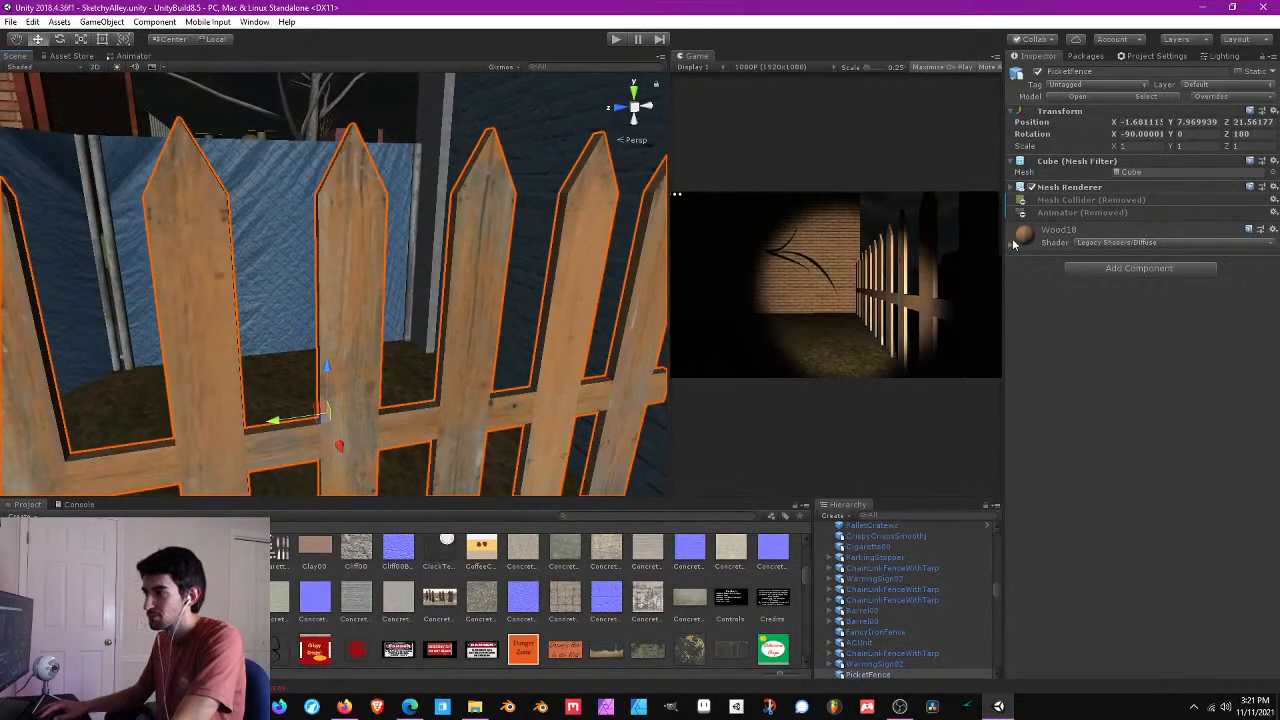
left_click(1015, 235)
left_click(1242, 295)
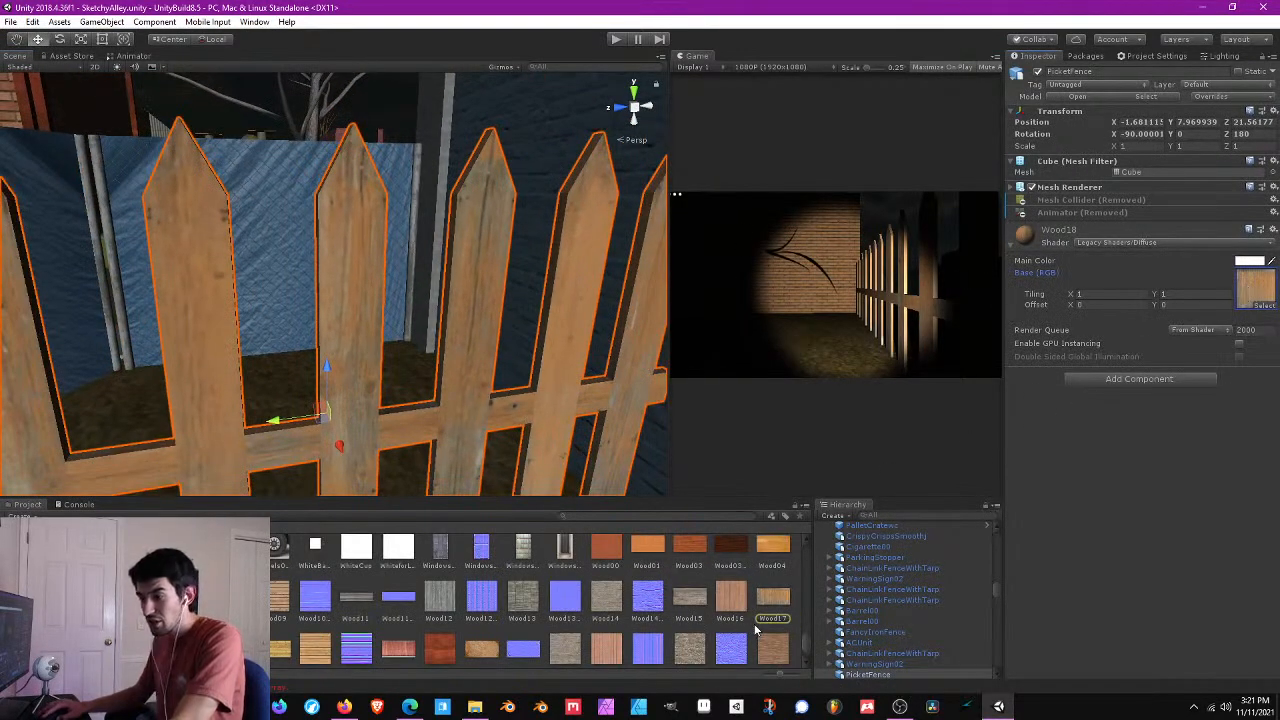
left_click(775, 602)
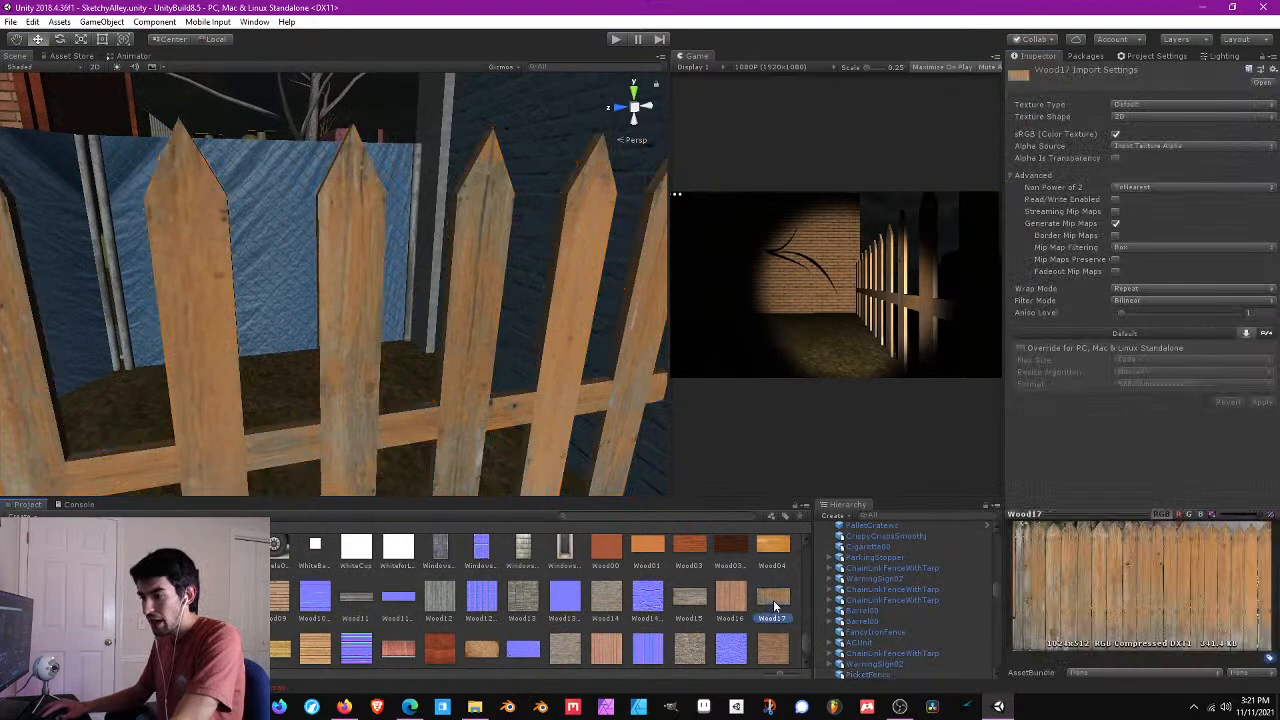
- Override Wood17 for PC, Mac & Linux Standalone with Point (no filter) filtering and a maximum size of 128, and apply
left_click(1041, 349)
left_click(1154, 302)
left_click(1140, 314)
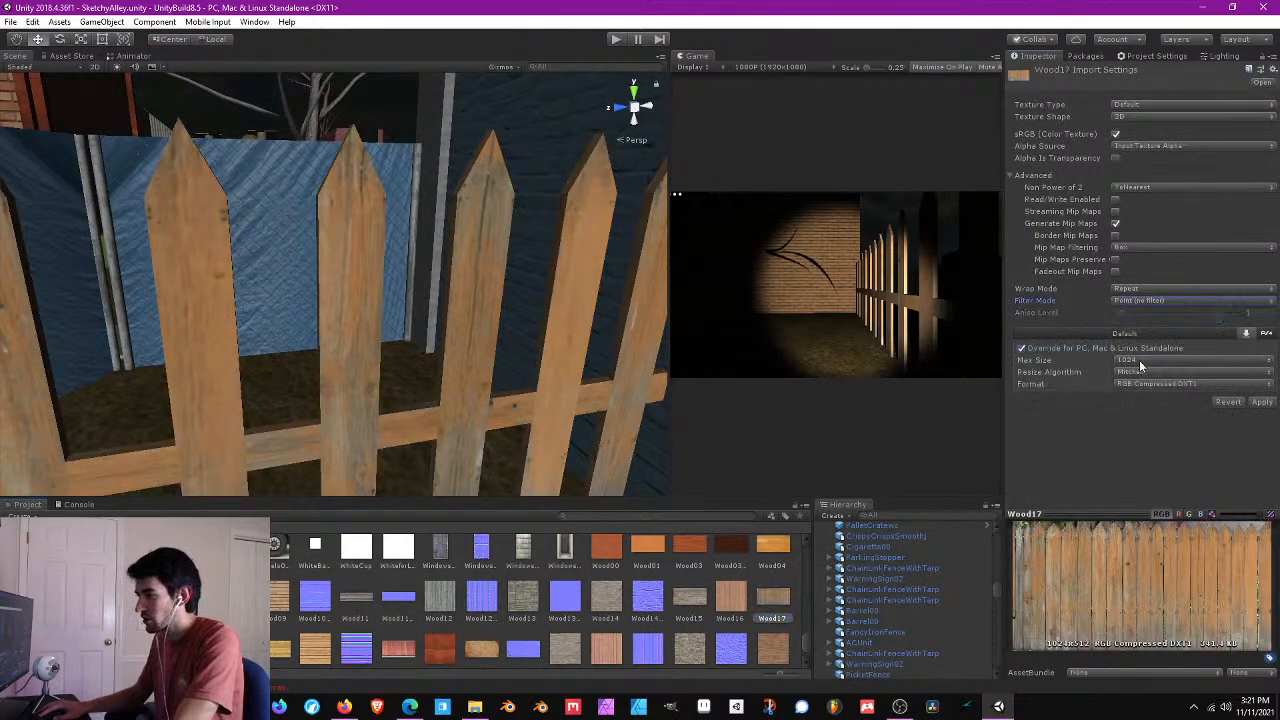
left_click(1140, 360)
left_click(1143, 404)
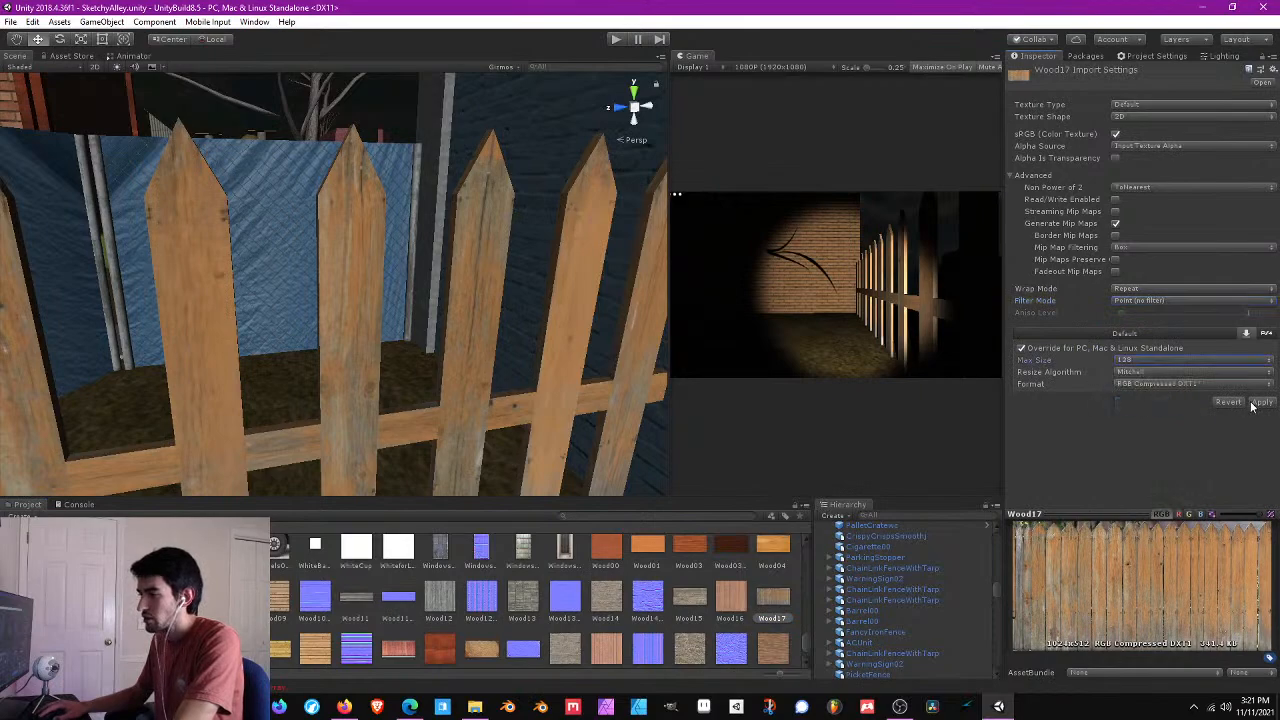
left_click(1261, 401)
left_click_drag(480, 300, 458, 276, "alt")
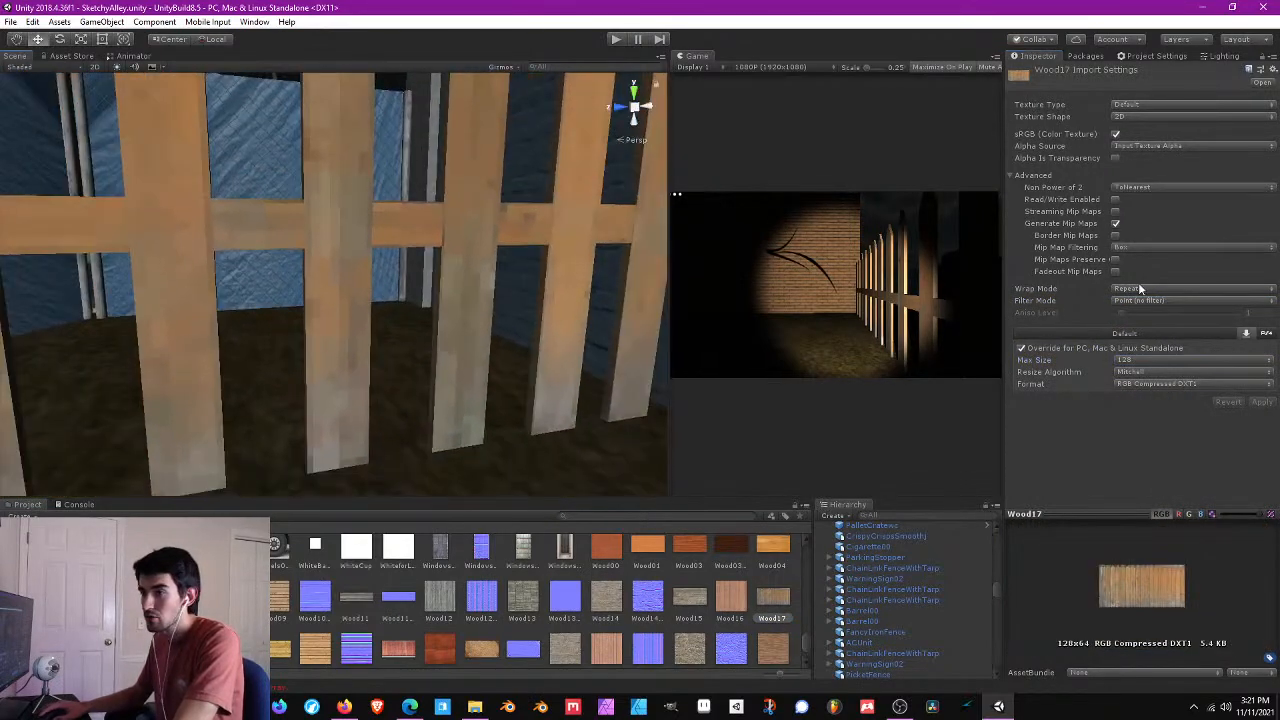
- Set Wood17's maximum size to 256, apply it, and check the pickets up close
left_click(1150, 362)
left_click(1168, 422)
left_click(1261, 401)
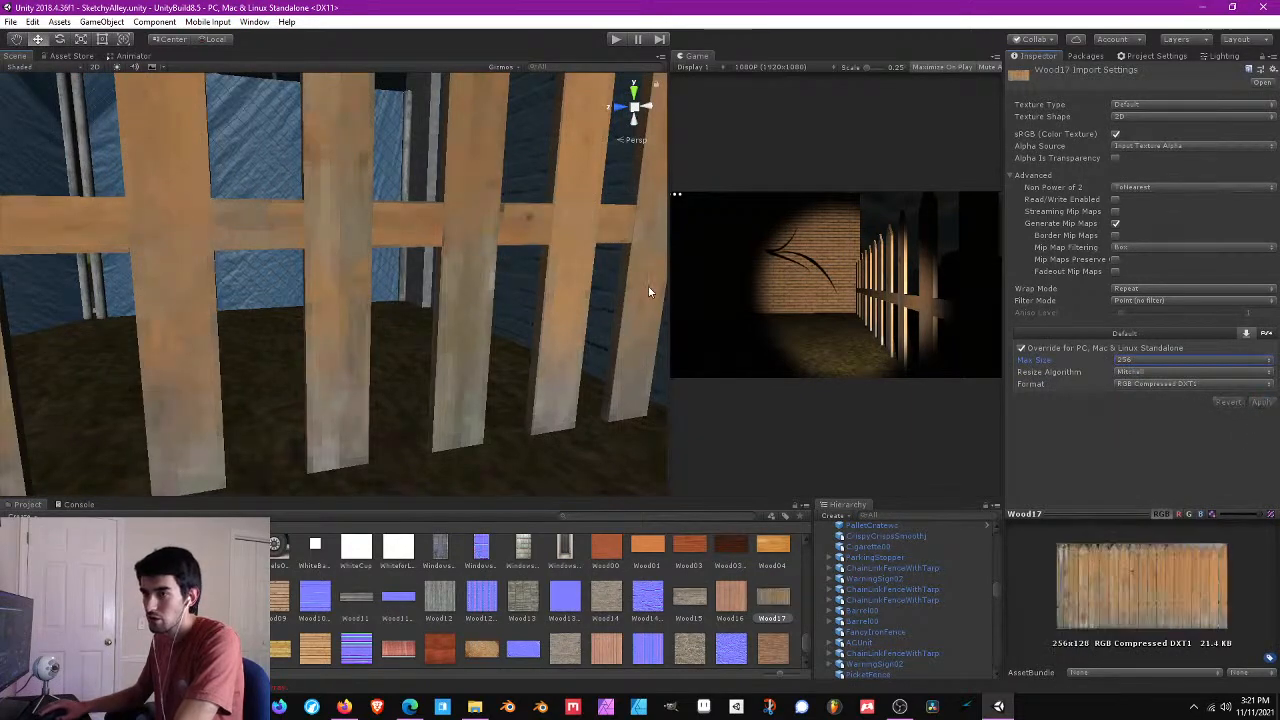
middle_click_drag(648, 291, 571, 354)
left_click_drag(571, 354, 470, 367, "alt")
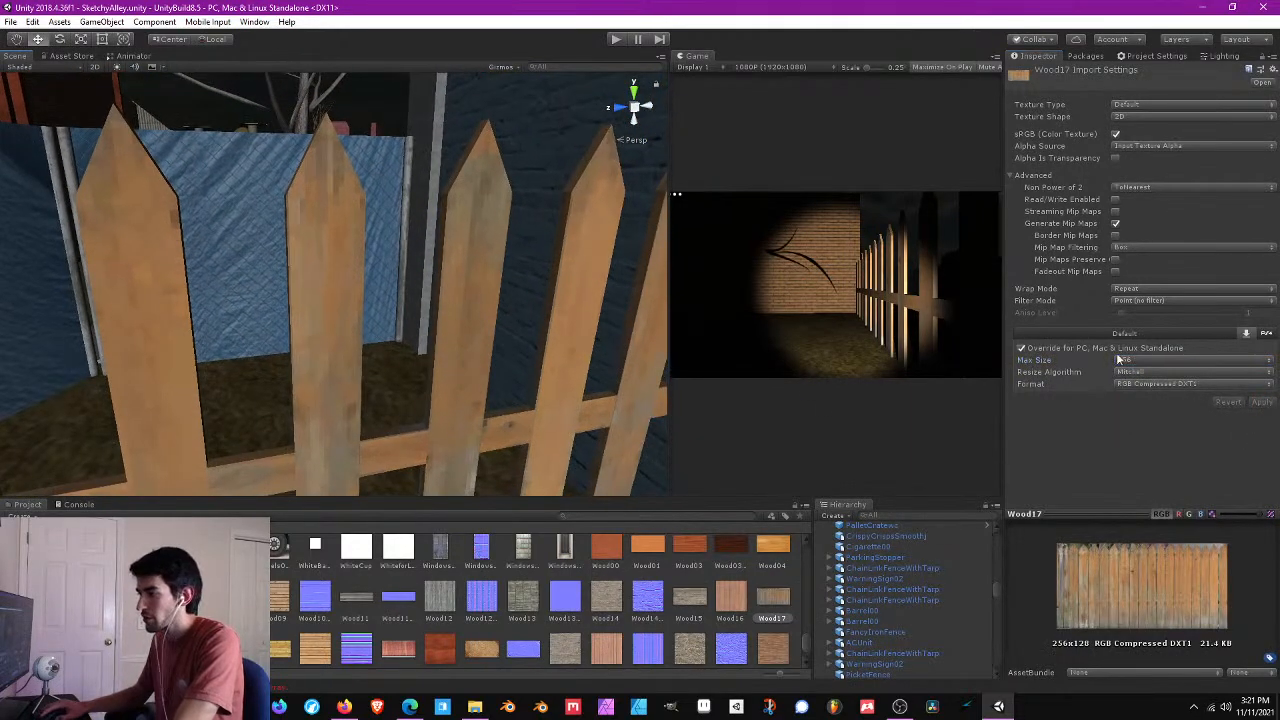
middle_click_drag(466, 327, 480, 316)
- Locate the picket fence's source model from its mesh and open the PicketFence import settings
left_click(480, 317)
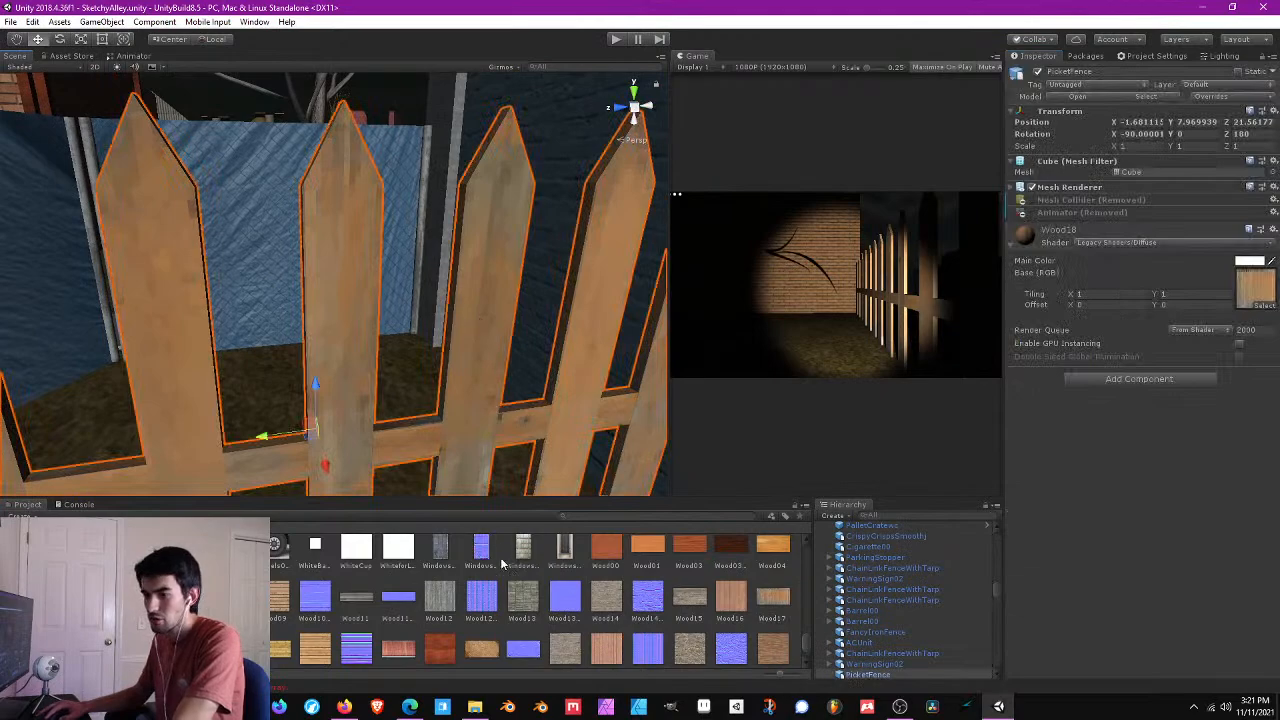
left_click(1132, 172)
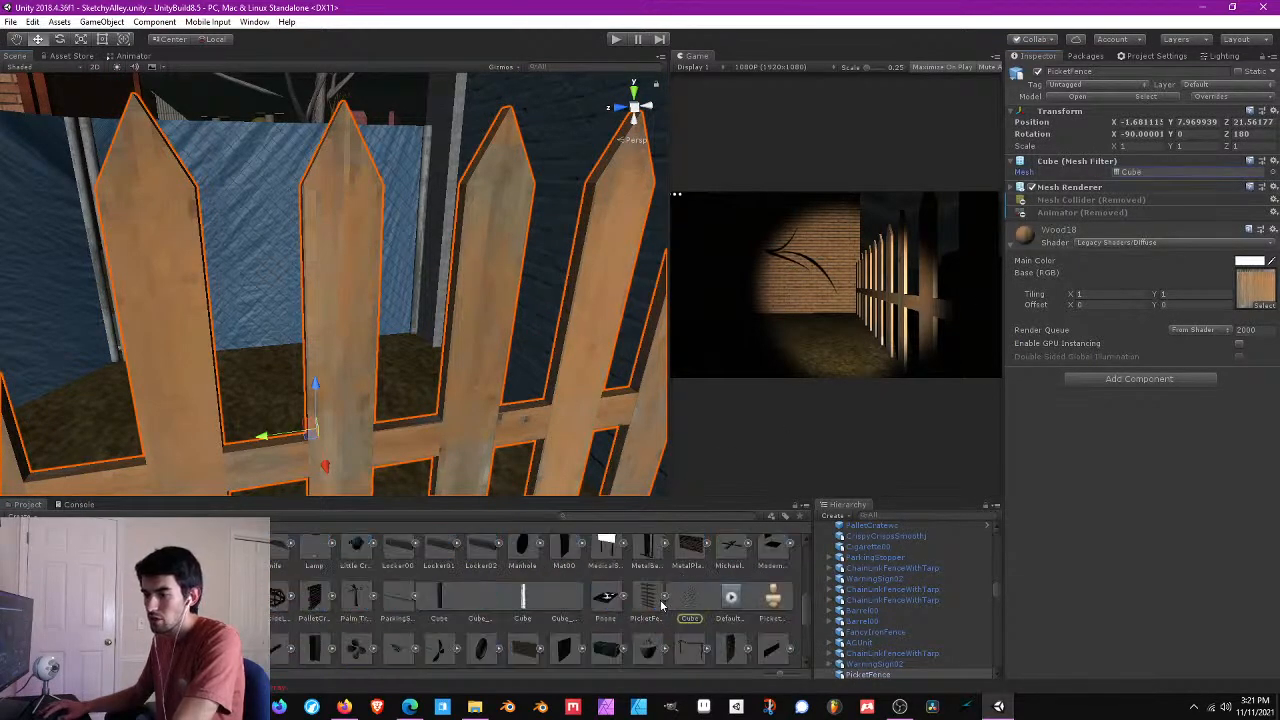
left_click(660, 603)
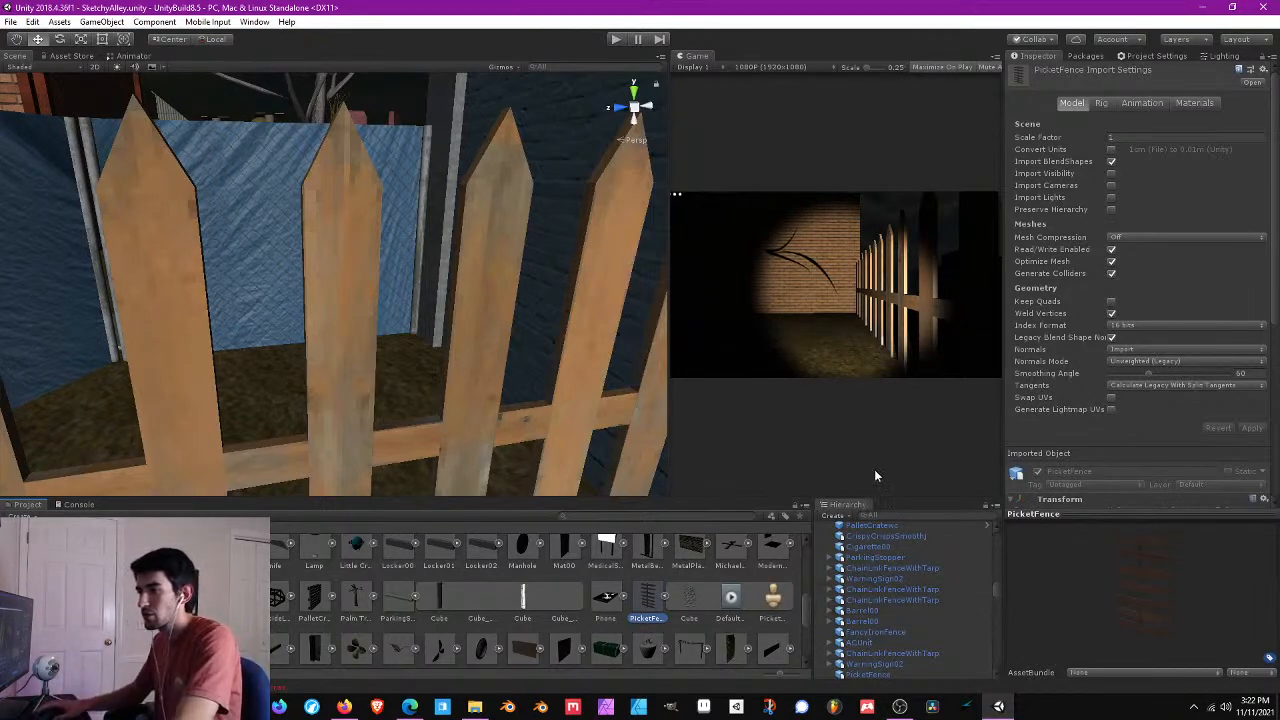
right_click_drag(466, 383, 426, 410)
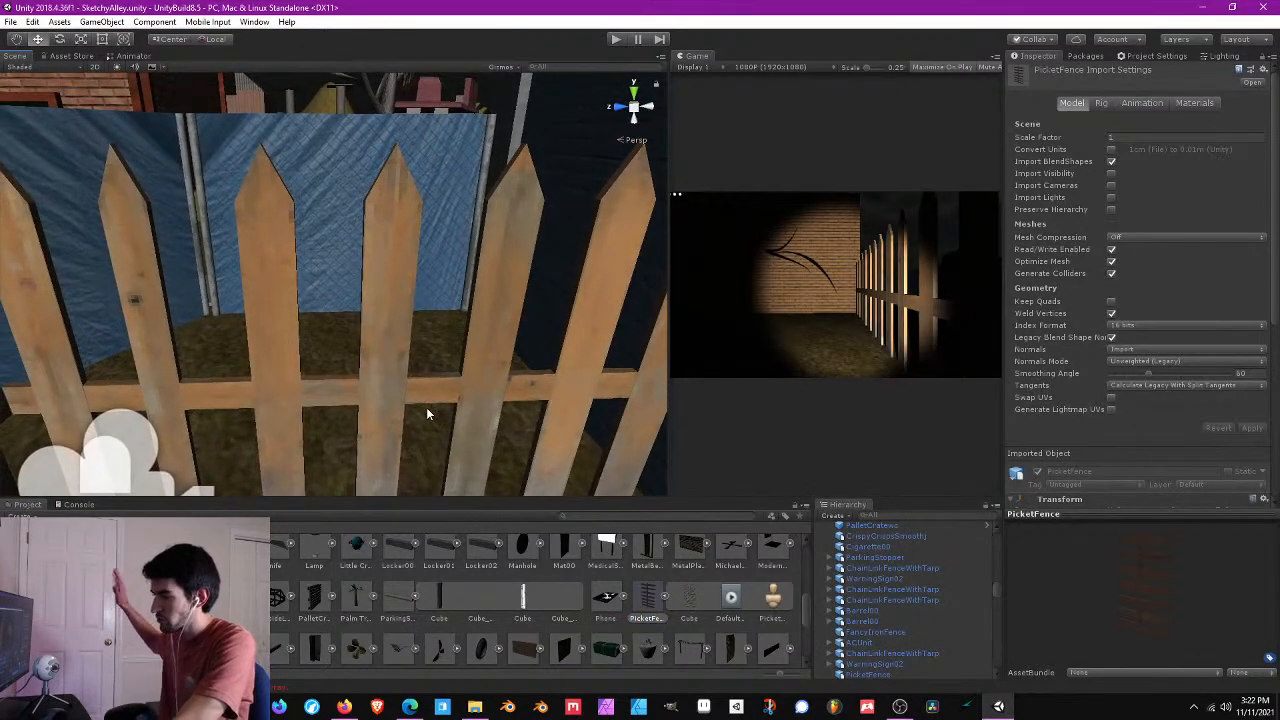
right_click_drag(437, 408, 600, 270)
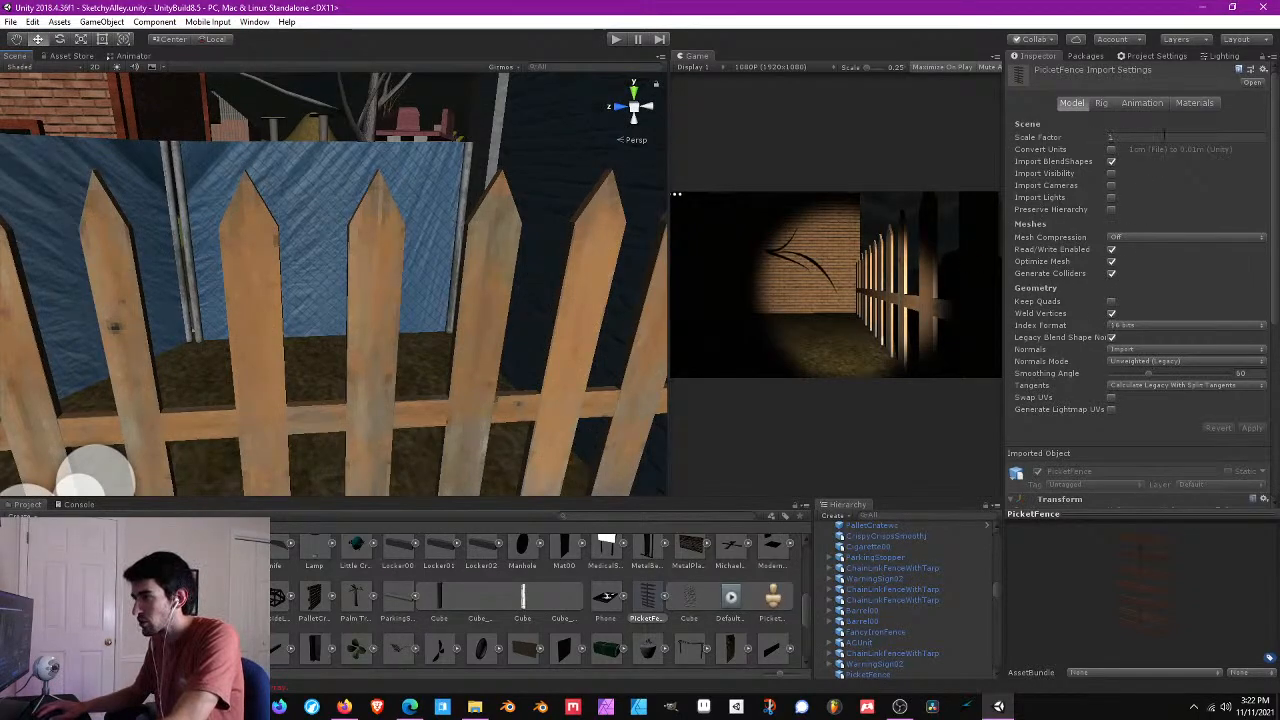
- Set the PicketFence model's rig animation type to None and apply it
left_click(1101, 103)
left_click(1131, 120)
left_click(1125, 129)
left_click(1258, 145)
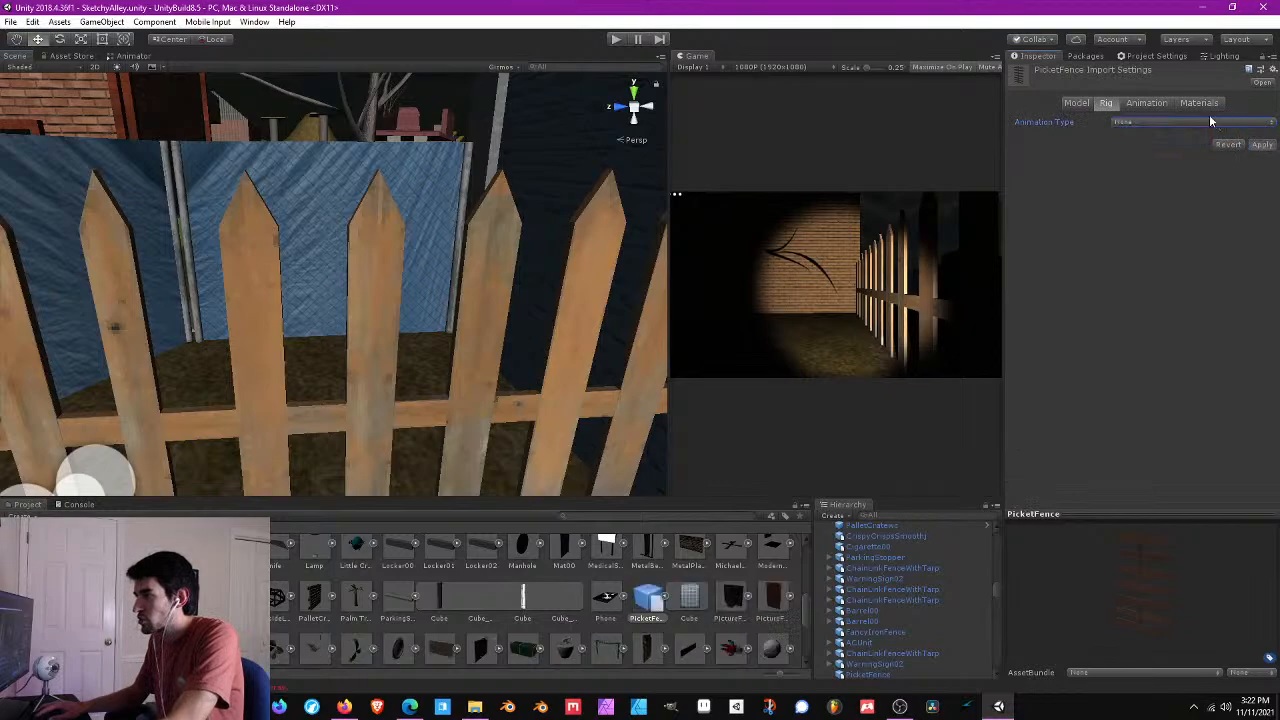
- Turn off animation import for the PicketFence model, apply it, and save the project
left_click(1152, 103)
left_click(1116, 135)
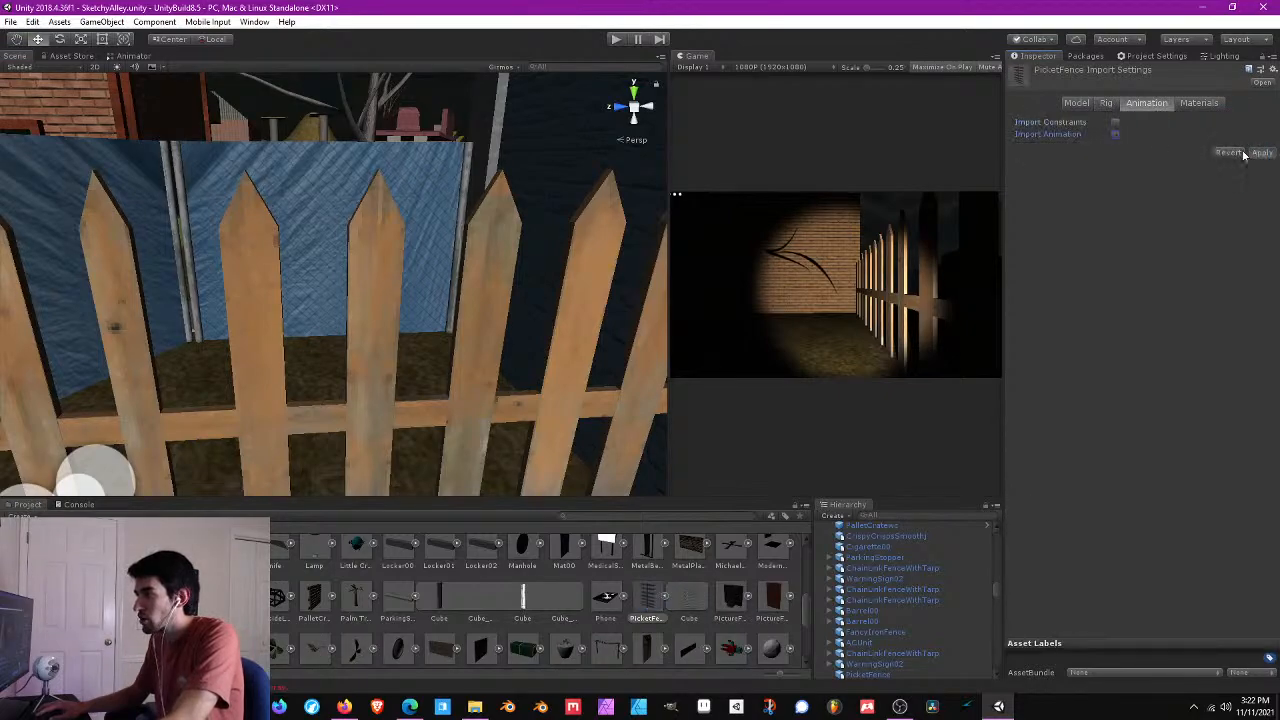
left_click(1261, 149)
left_click(1062, 100)
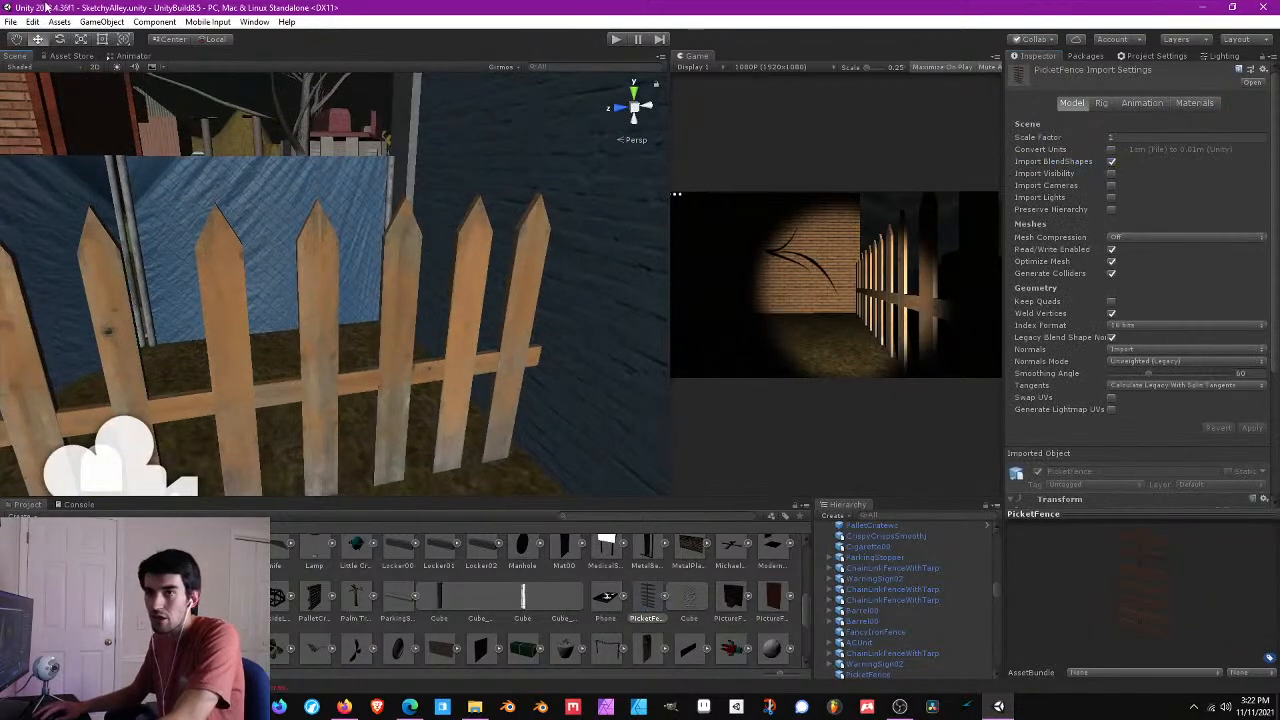
left_click(10, 21)
left_click(72, 133)
- Examine the picket fence's wood texture and remaining components from close range and several angles
scroll(360, 211, "up", 3)
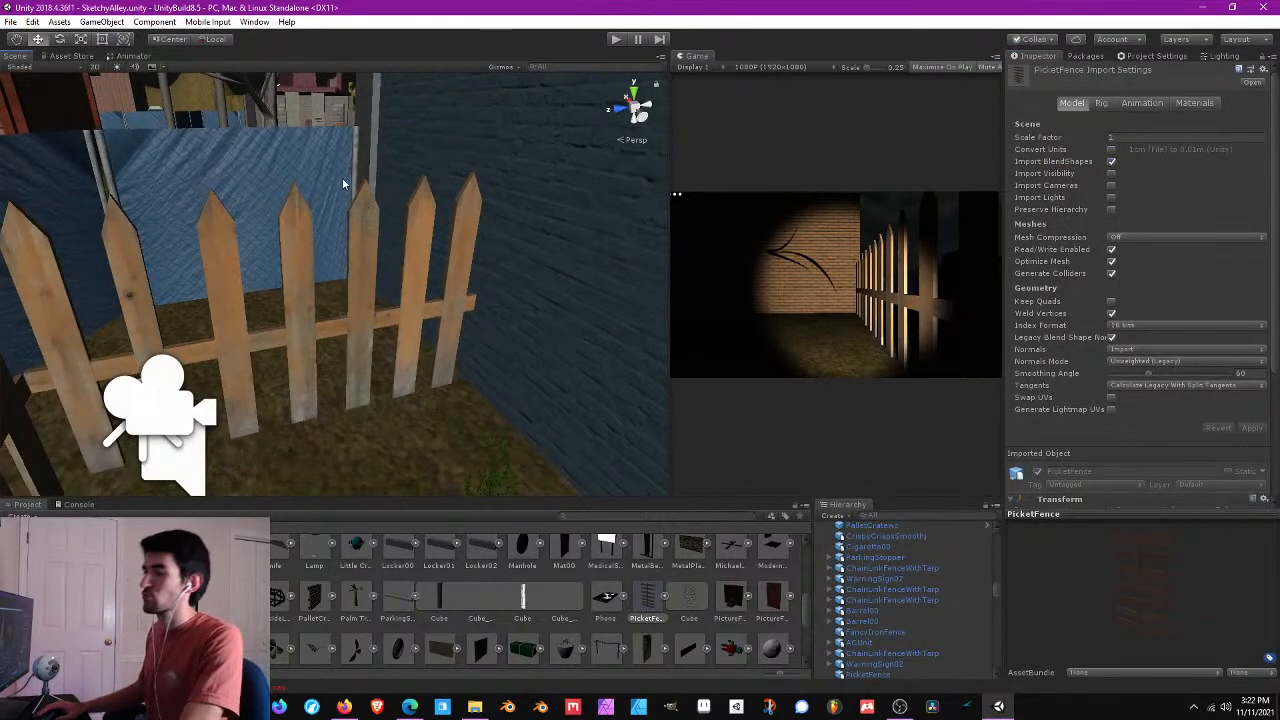
right_click_drag(342, 177, 376, 293)
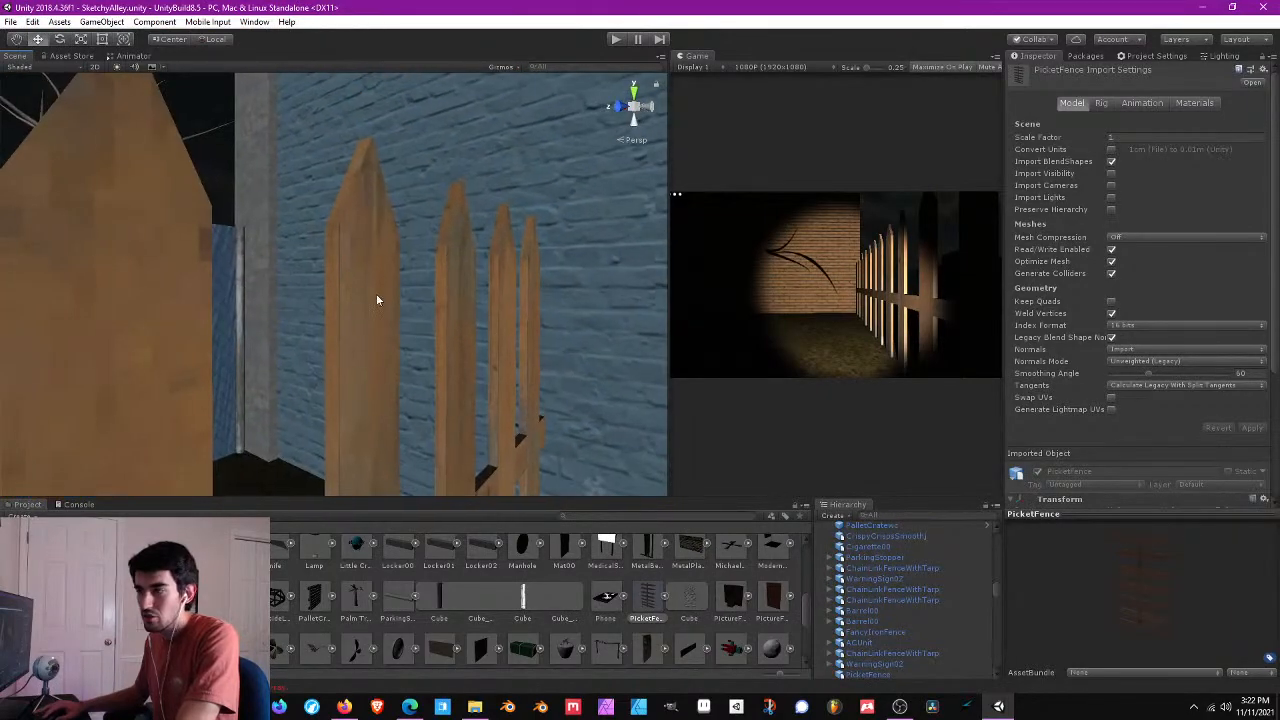
left_click(376, 293)
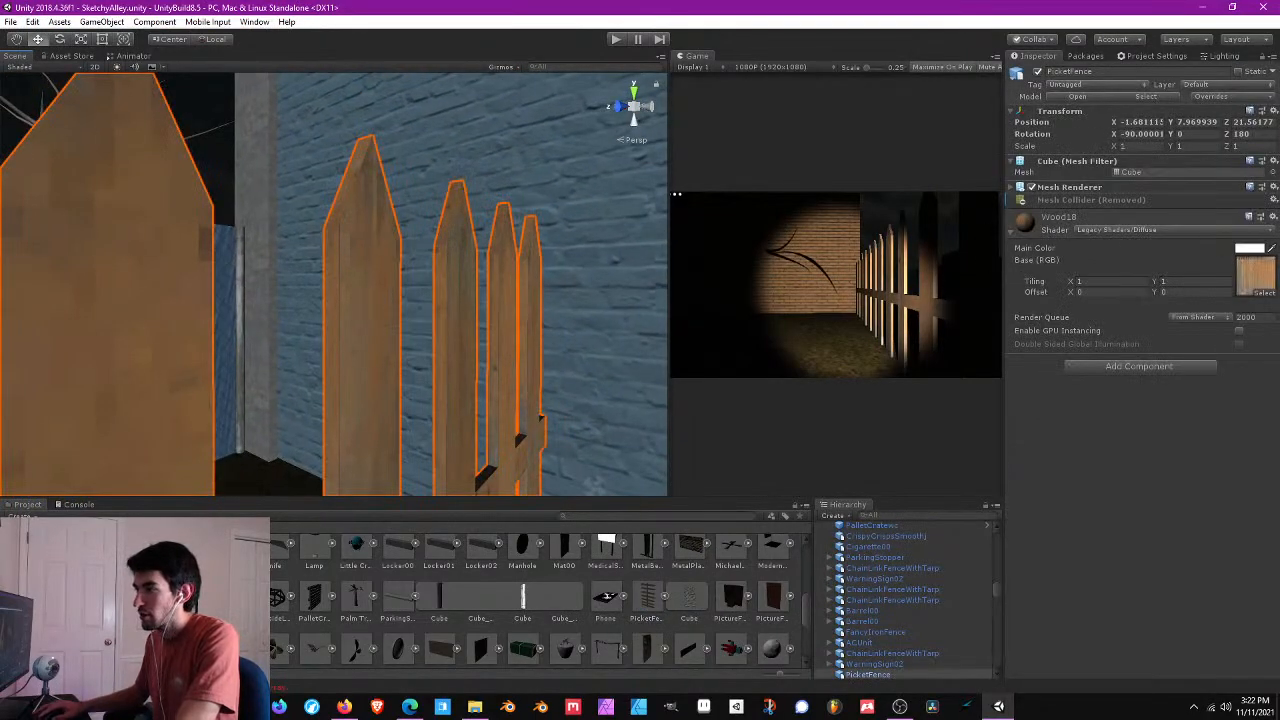
right_click_drag(600, 280, 334, 345)
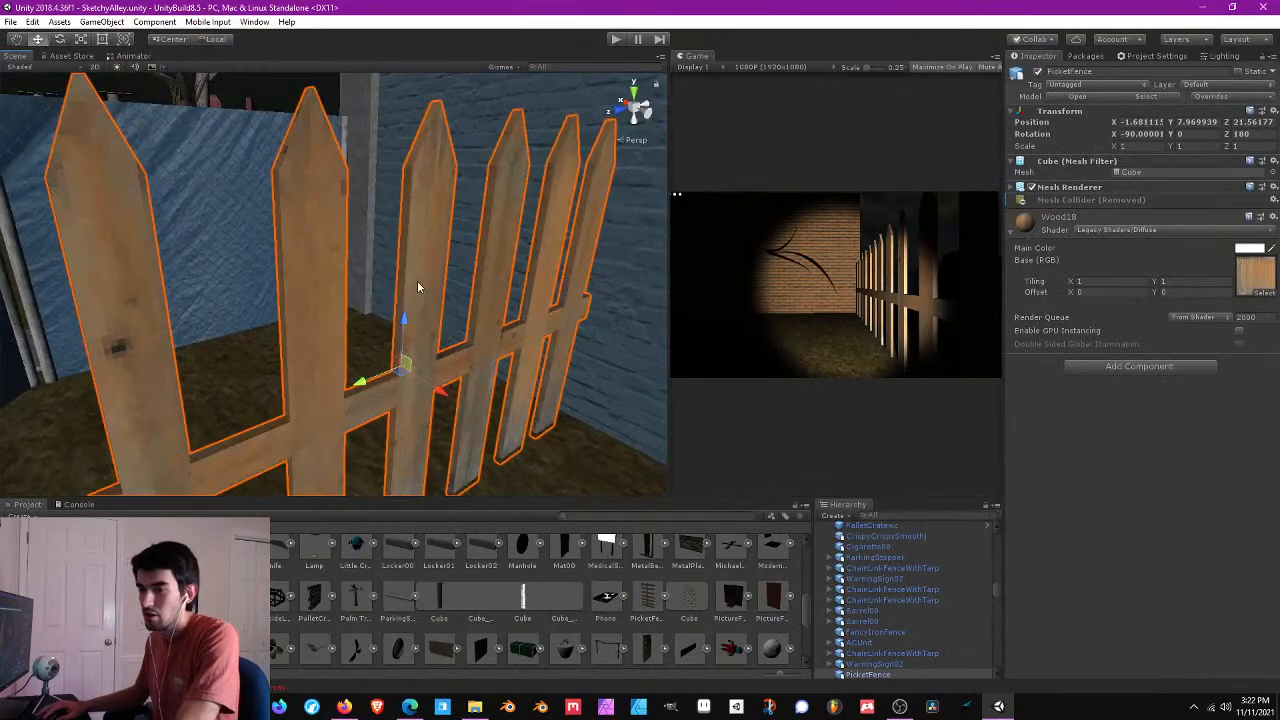
right_click_drag(417, 280, 460, 268)
- Select the black WallArrow2 on the tan brick wall and mark it as static
left_click(458, 268)
key("f")
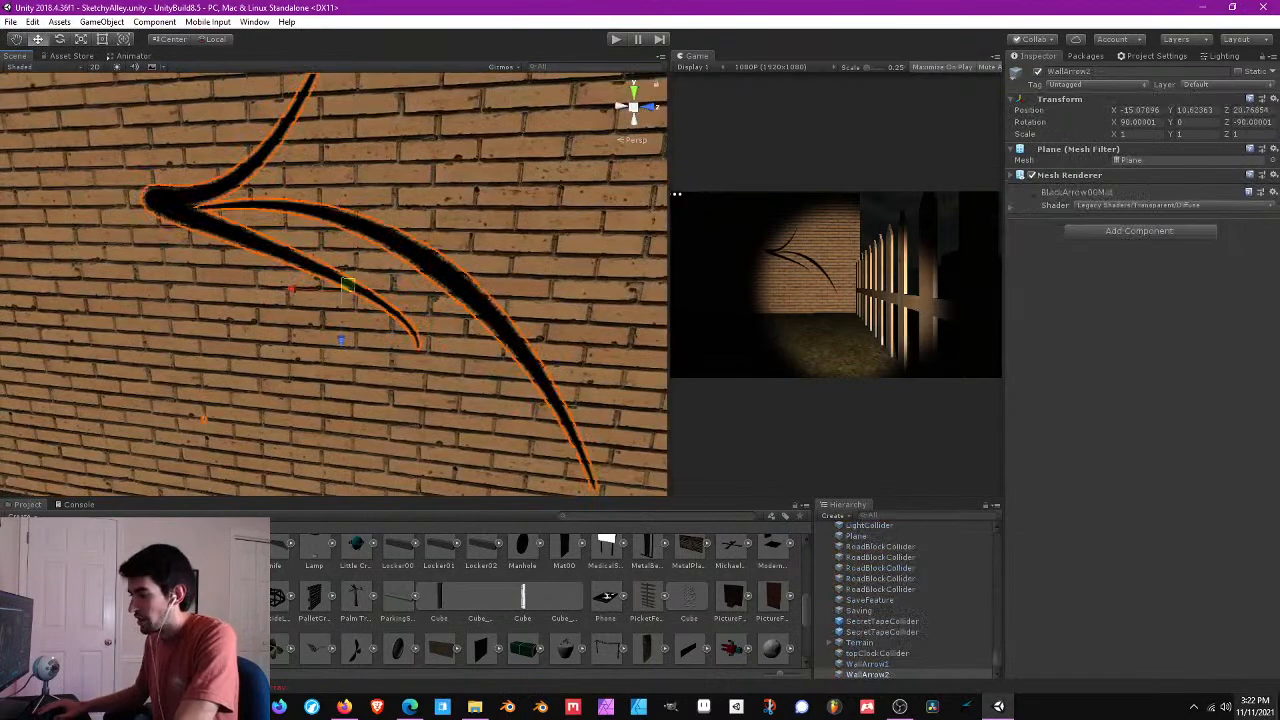
left_click(1254, 704)
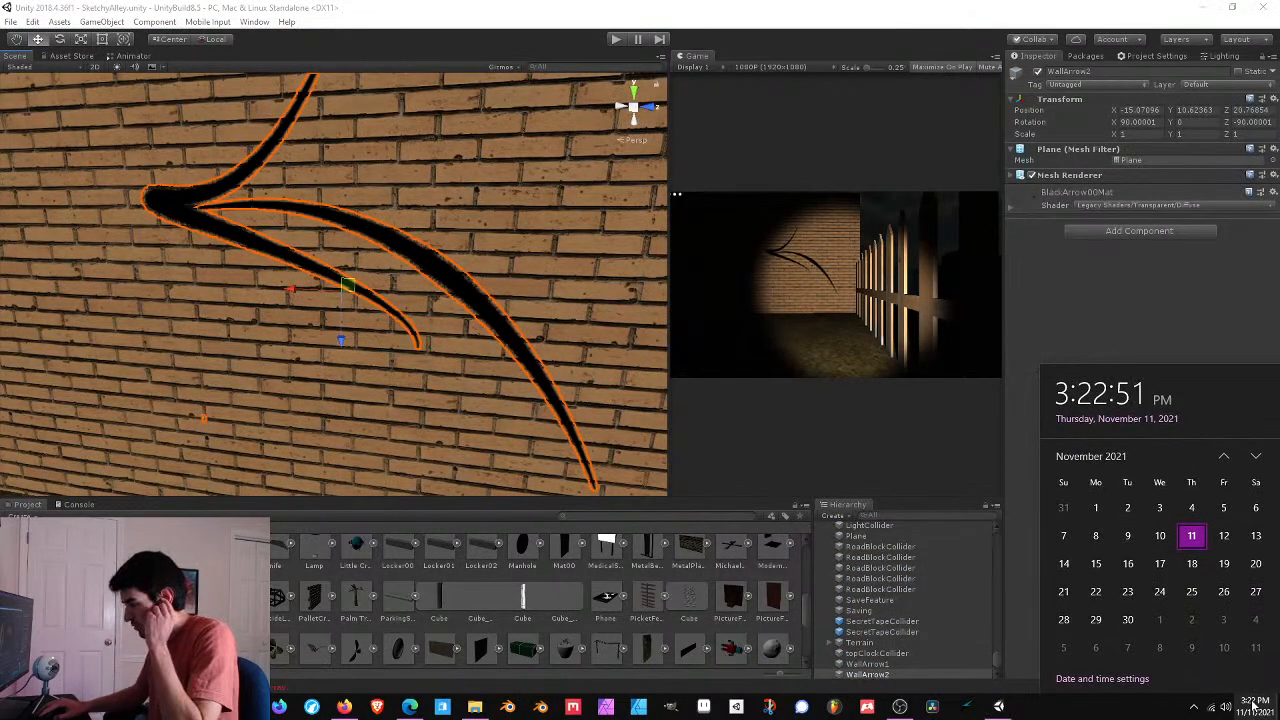
left_click(1257, 712)
right_click_drag(472, 292, 442, 162)
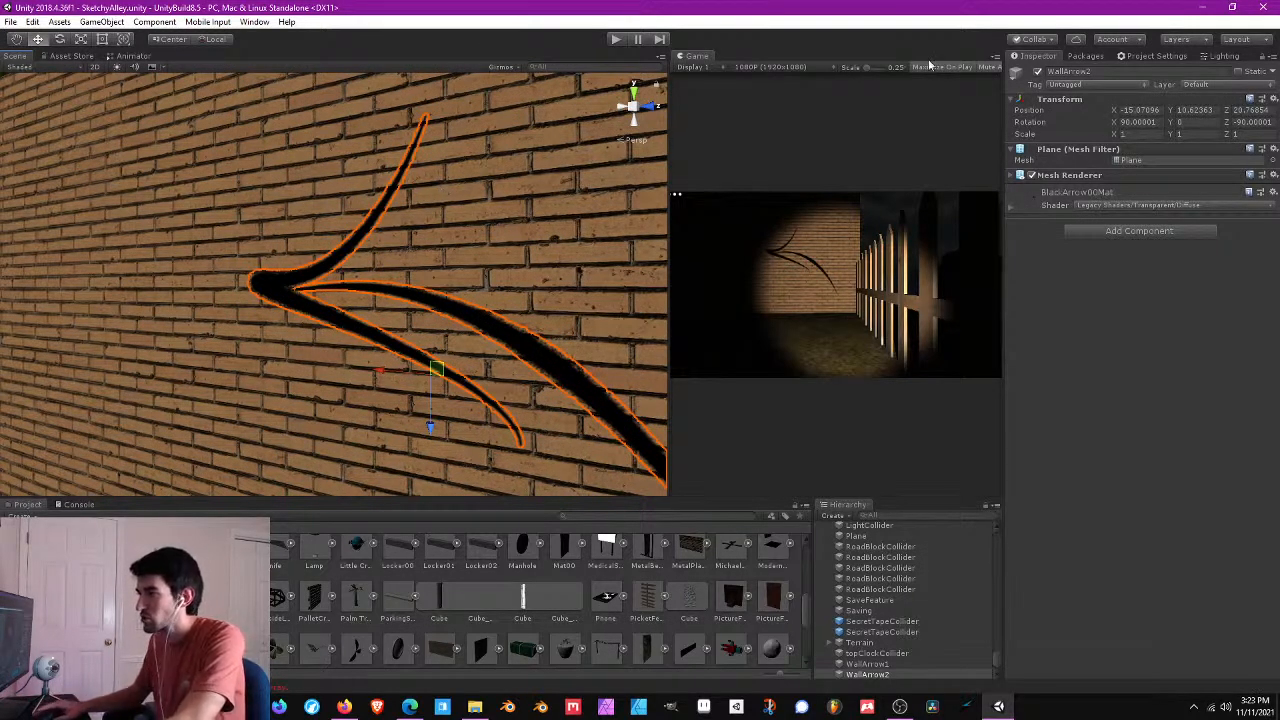
left_click(1240, 74)
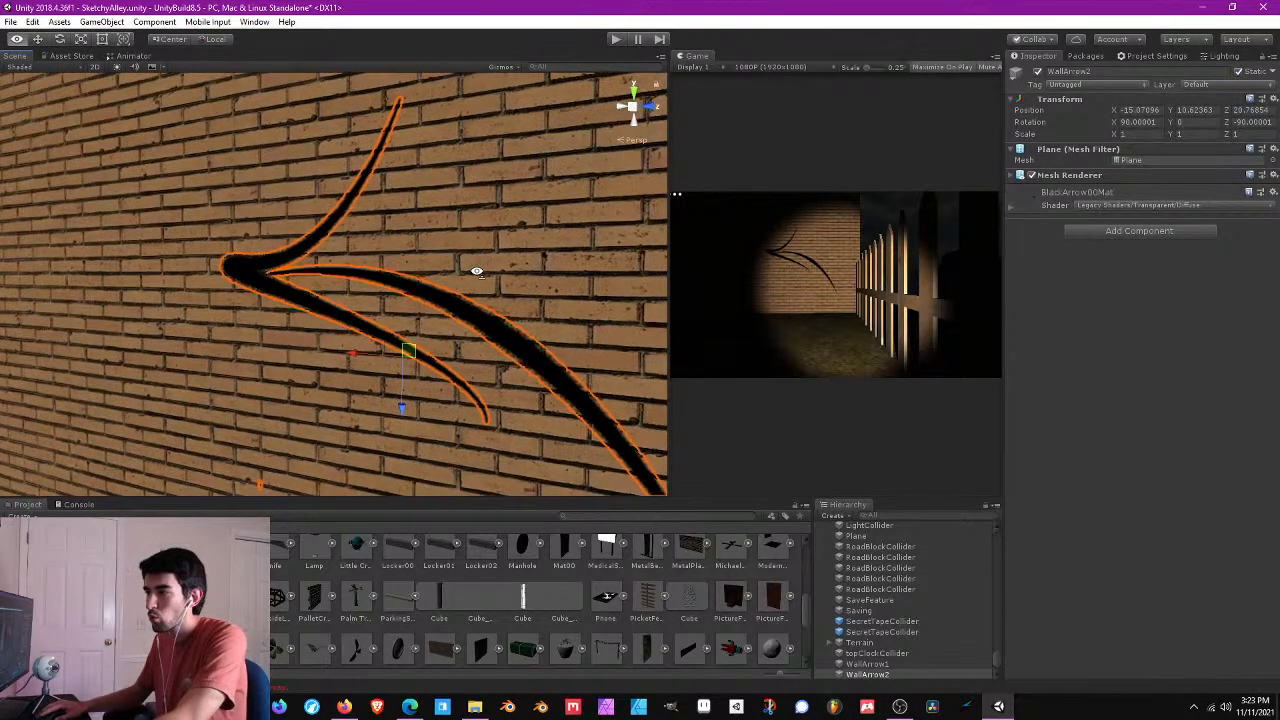
- Expand the WallArrow2 material and open the import settings of its BlackArrow00 base texture
left_click(1034, 205)
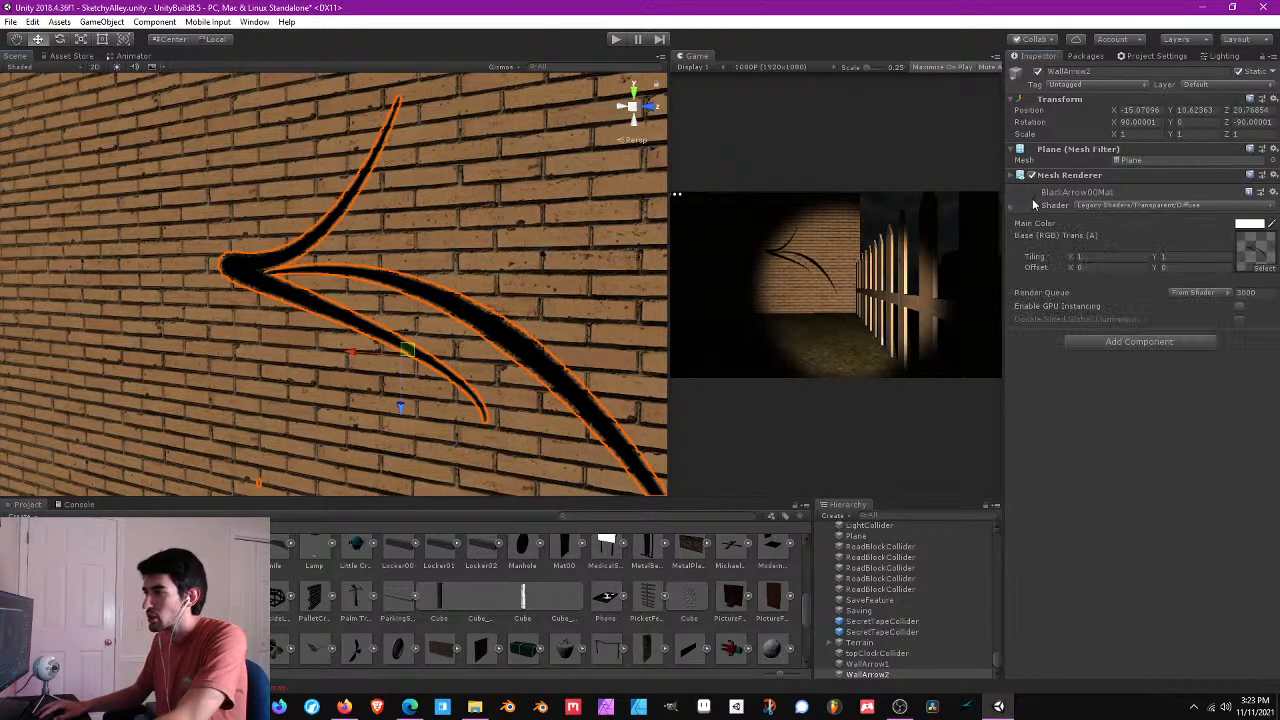
double_click(1248, 250)
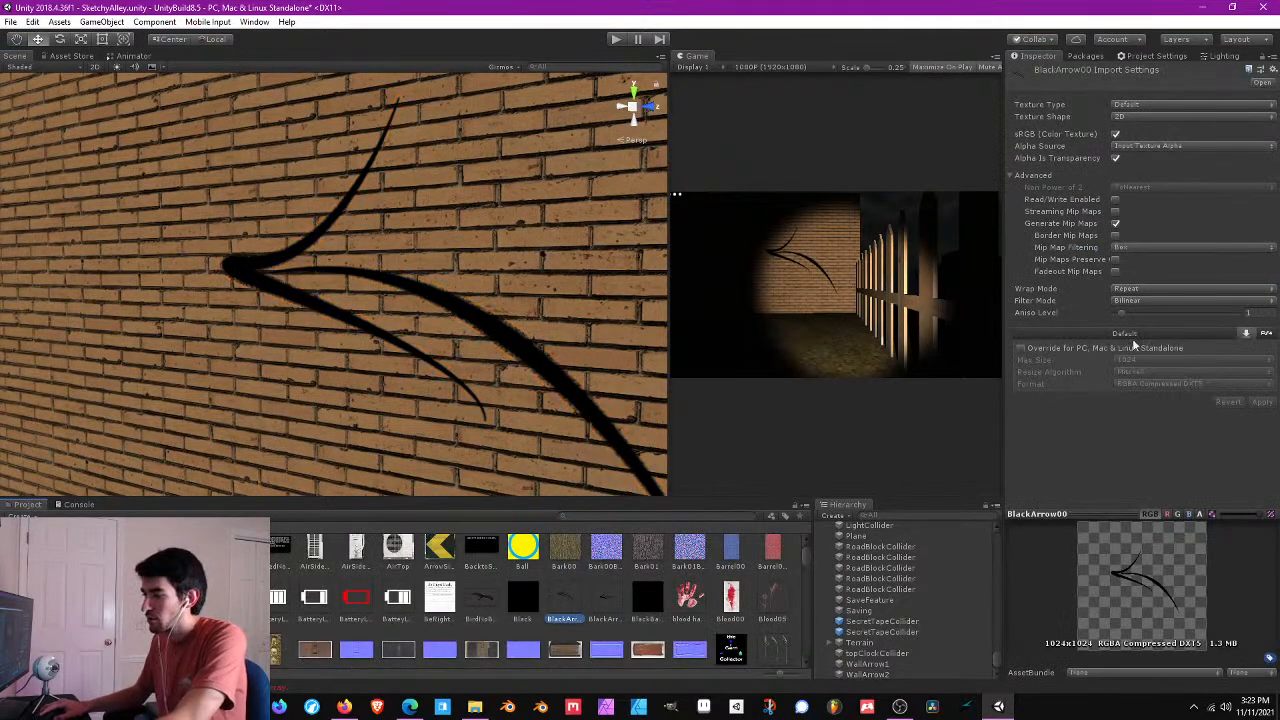
- Move WallArrow2 away from the brick wall along its green axis and undo the move
right_click_drag(401, 297, 593, 248)
left_click(503, 285)
right_click_drag(503, 285, 390, 350)
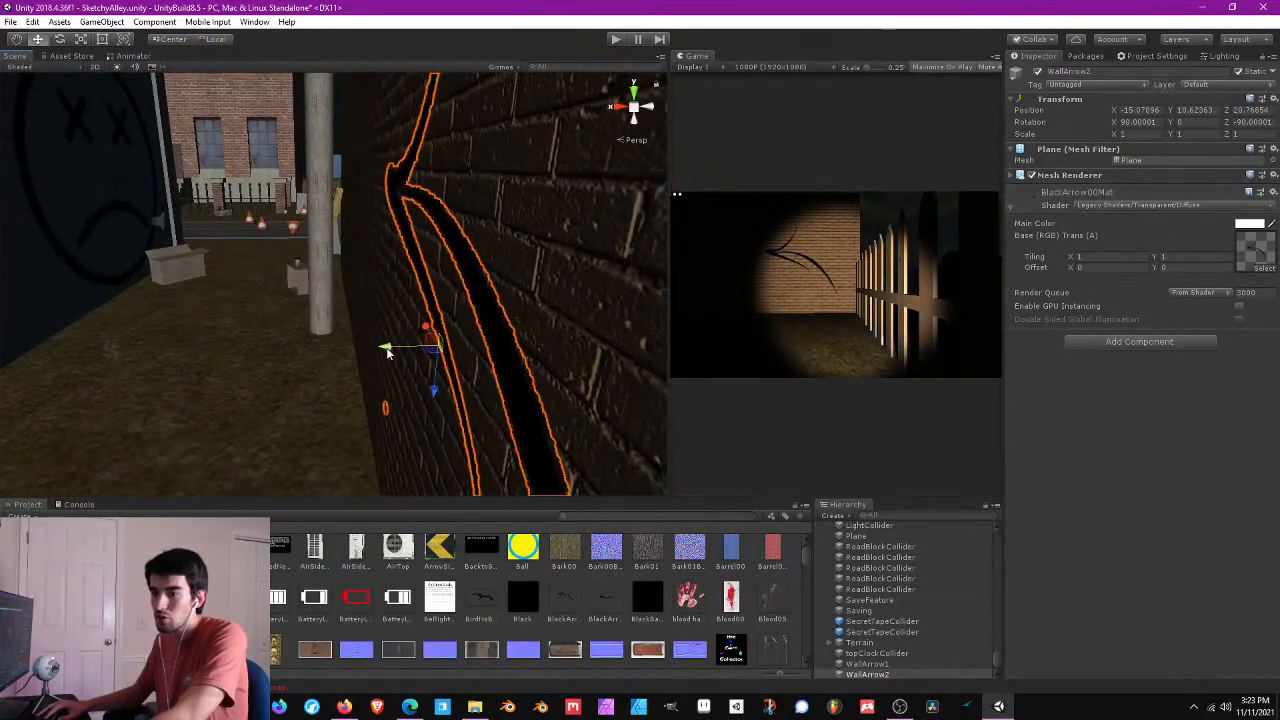
left_click_drag(390, 350, 305, 347)
key("ctrl+z")
- Examine the arrow's edges on the tan brick wall from close range and several angles
right_click_drag(300, 334, 580, 300)
right_click_drag(270, 282, 421, 313)
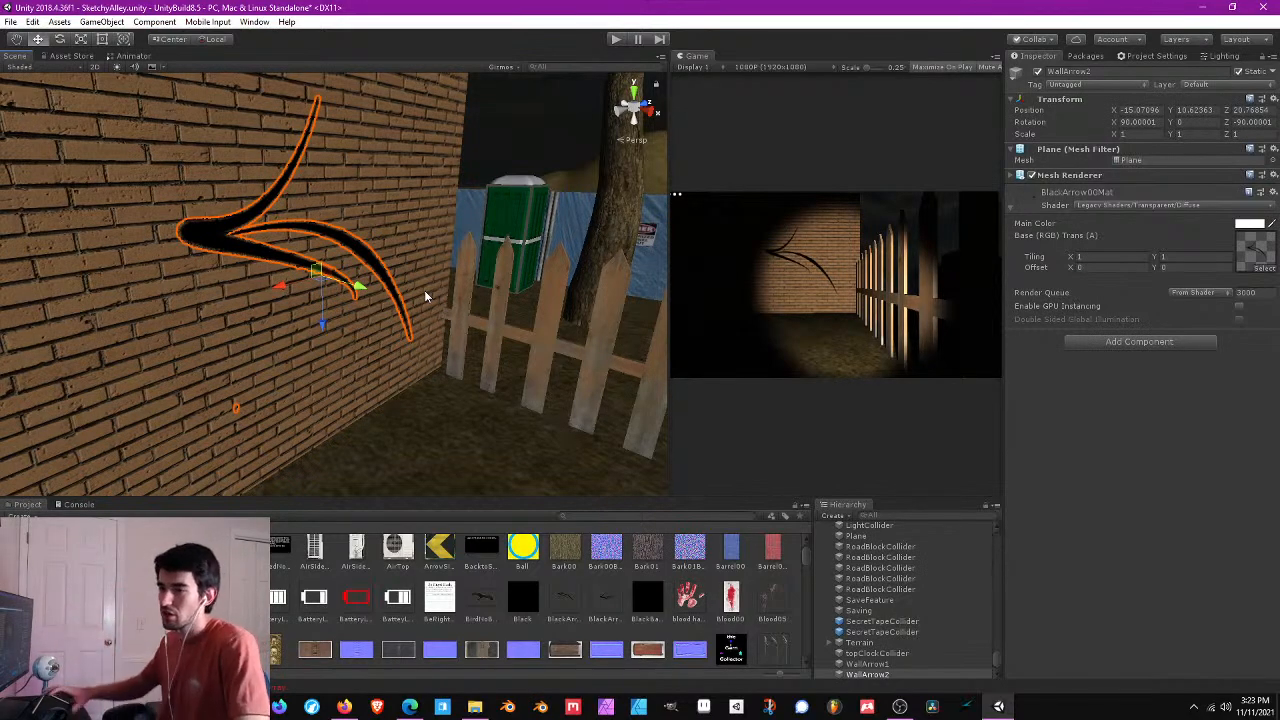
right_click_drag(393, 245, 345, 218)
right_click_drag(486, 263, 388, 215)
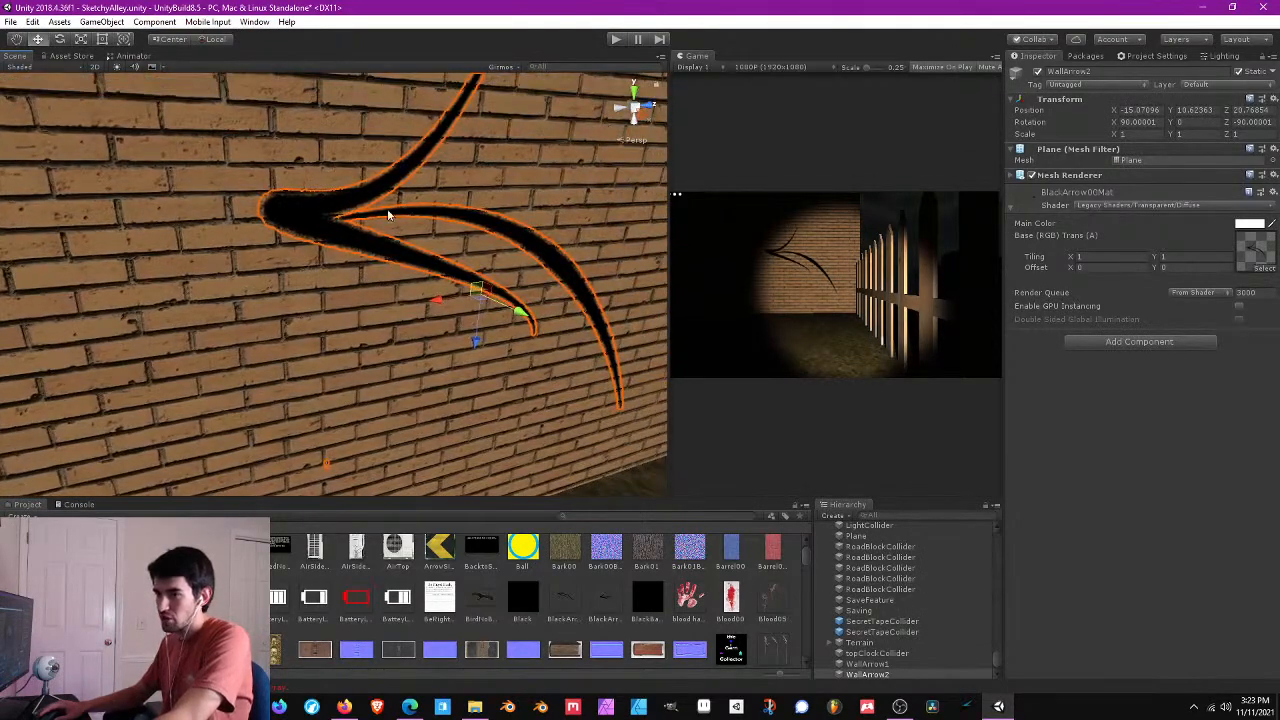
right_click_drag(431, 258, 364, 211)
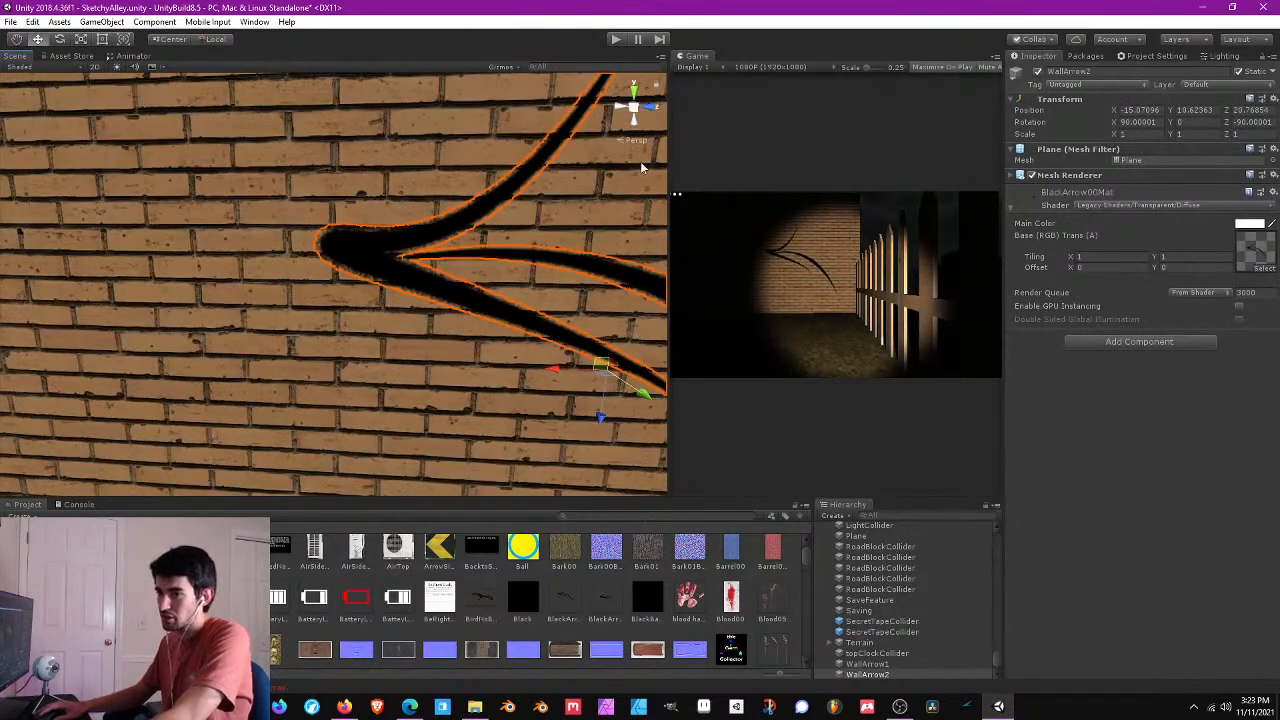
right_click_drag(448, 150, 480, 181)
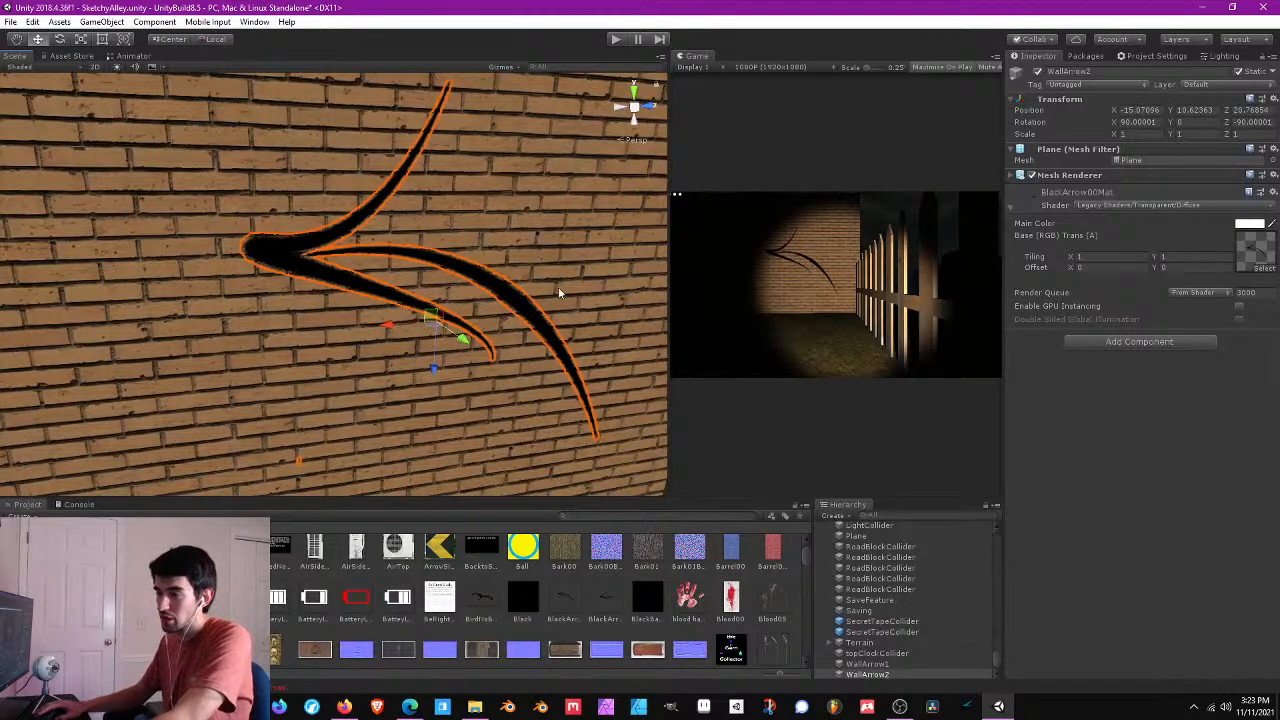
right_click_drag(558, 287, 380, 336)
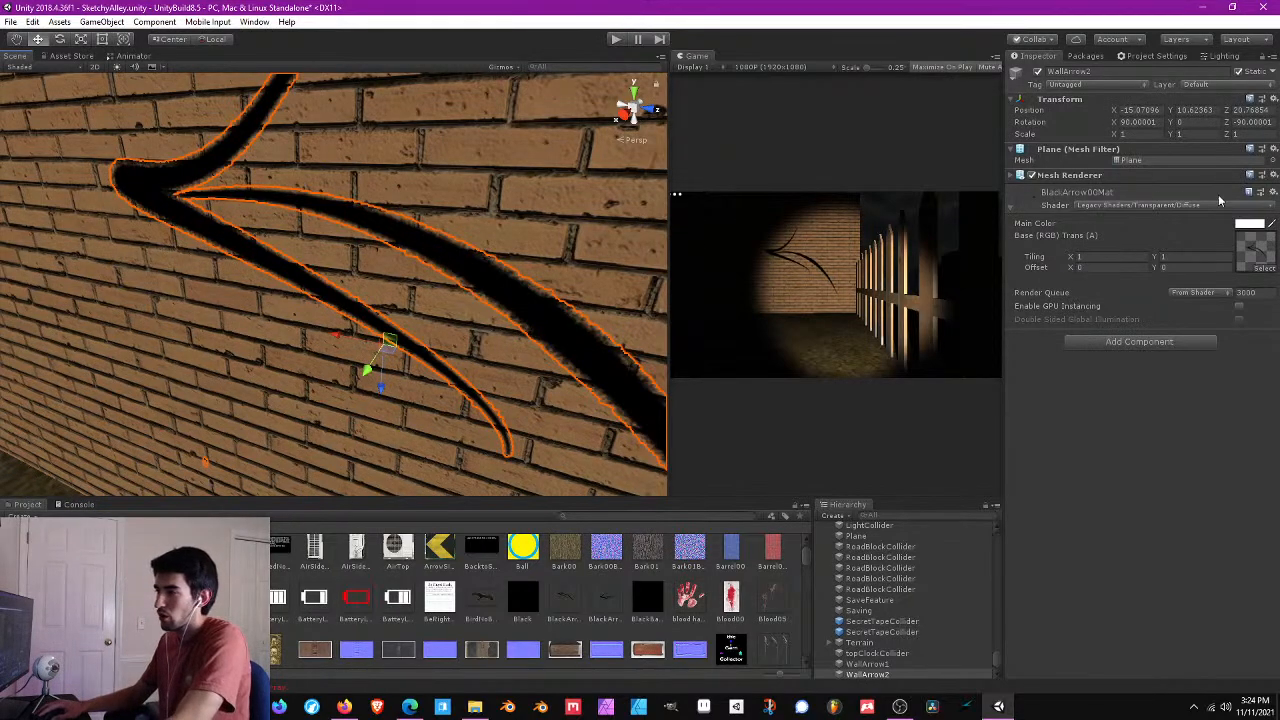
- Set the BlackArrow00 texture to Point (no filter) with a standalone override max size of 128, and apply it
left_click(1250, 251)
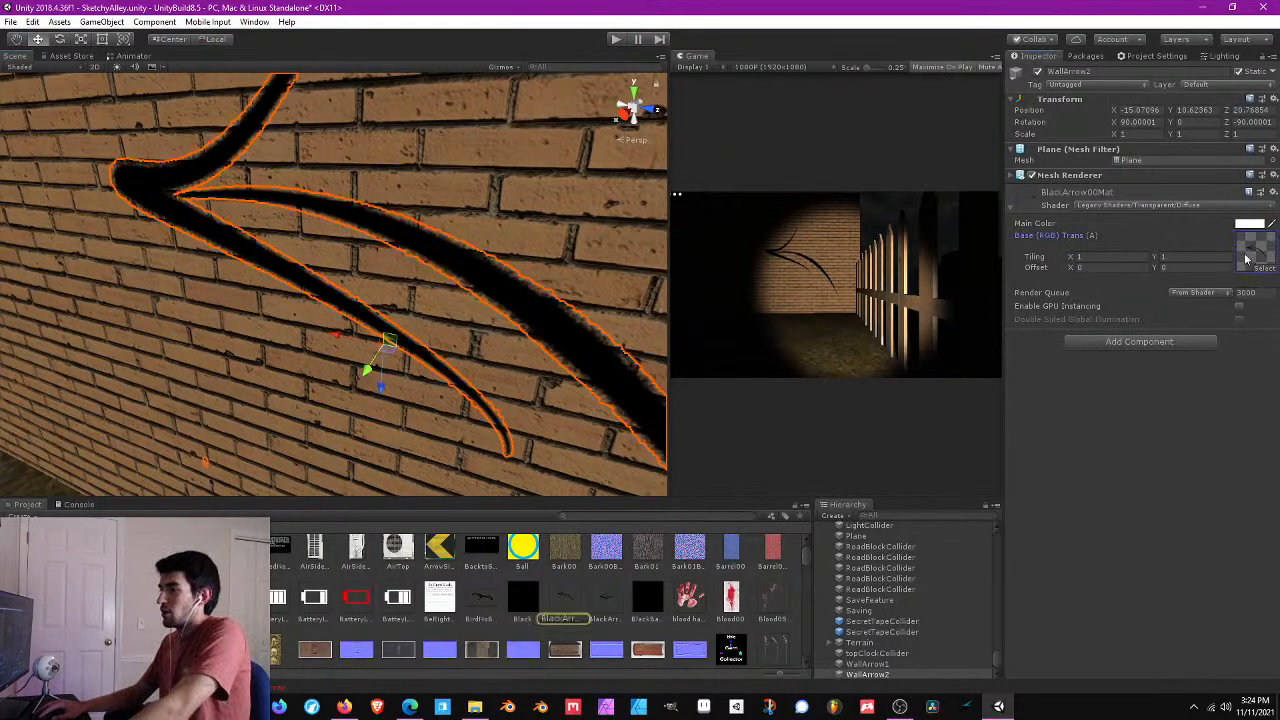
left_click(567, 609)
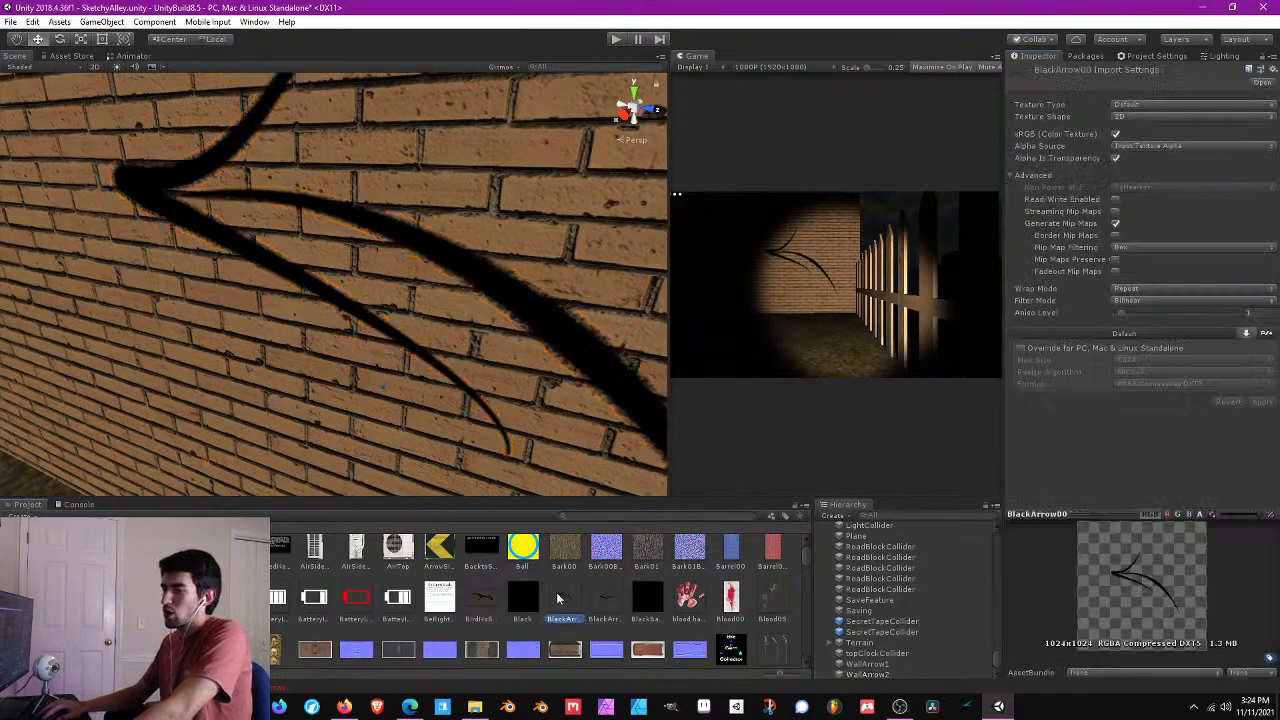
left_click(1037, 352)
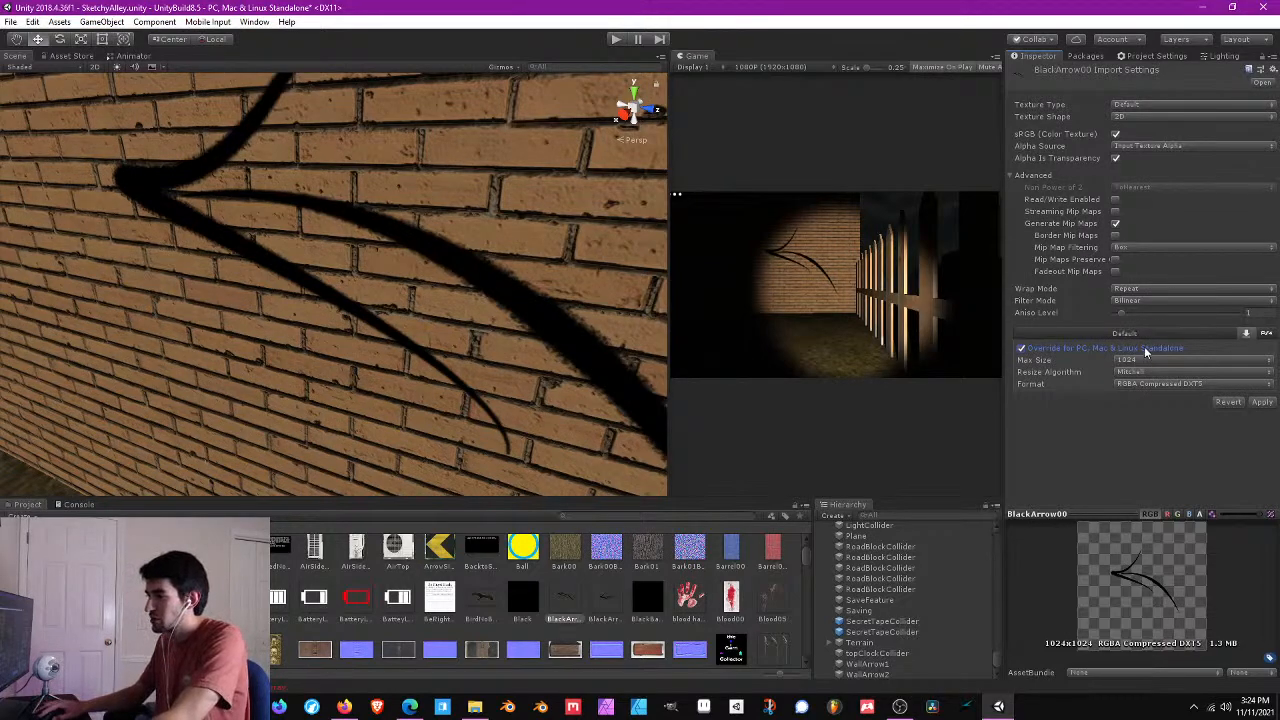
left_click(1140, 300)
left_click(1140, 312)
left_click(1150, 361)
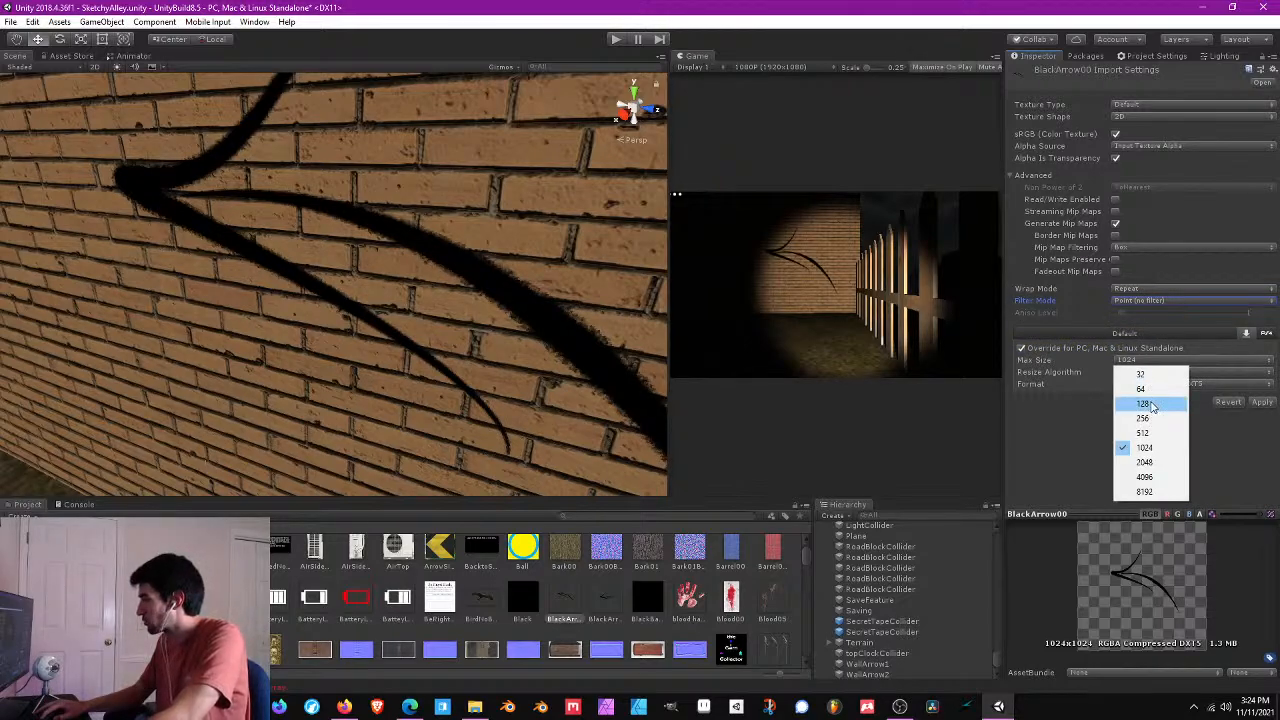
left_click(1151, 405)
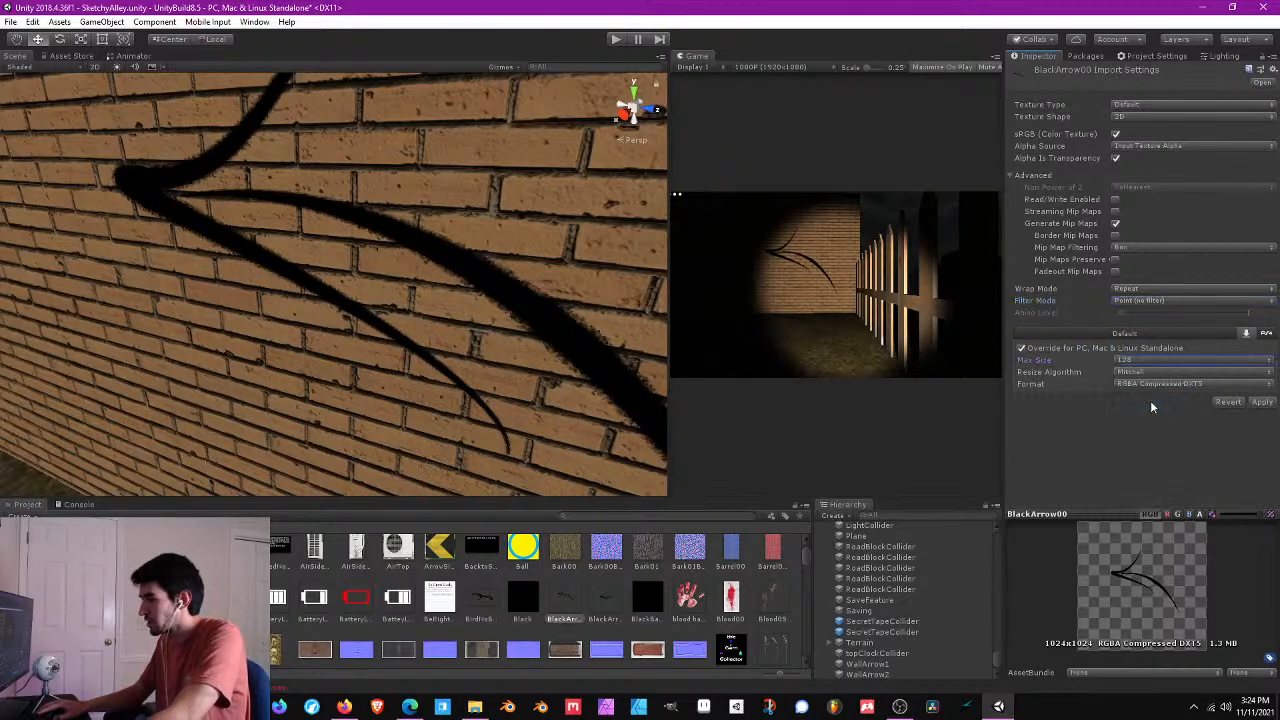
left_click(1262, 403)
- Frame WallArrow2 and inspect its pixelated texture up close and from farther away
left_click_drag(330, 232, 449, 249, "alt")
scroll(381, 211, "up", 3)
left_click(446, 248)
key("f")
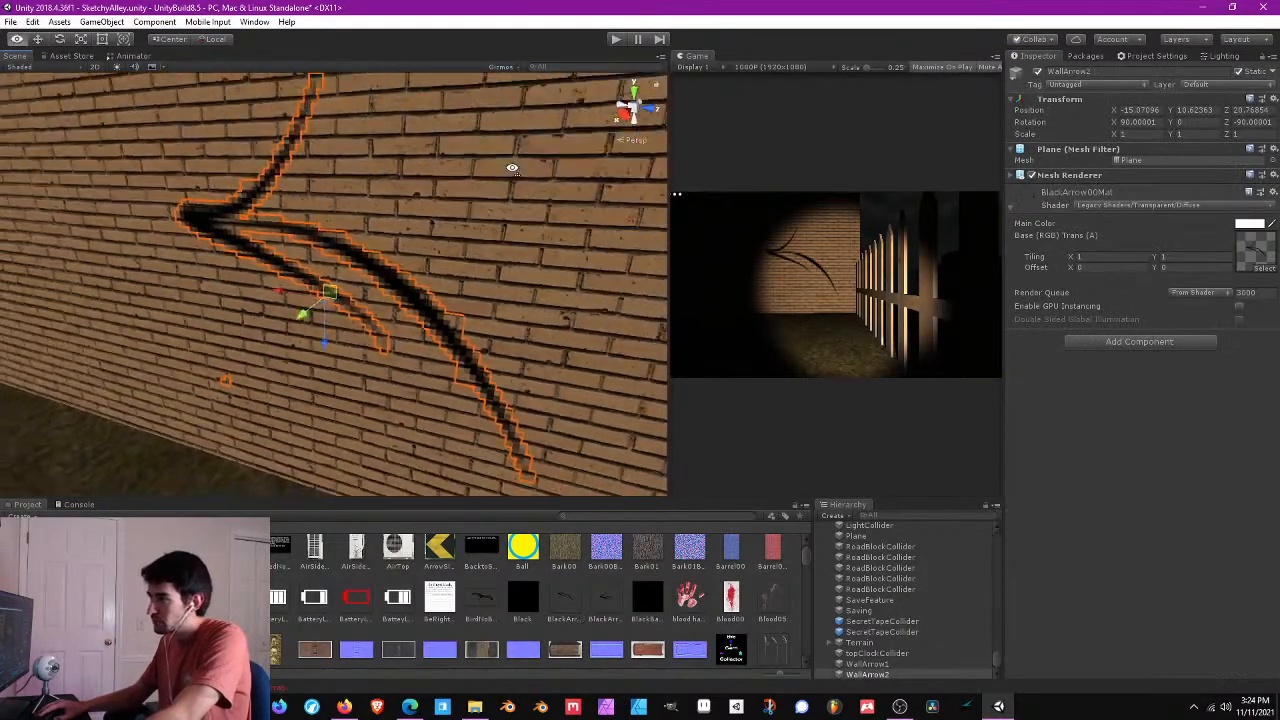
scroll(522, 173, "down", 2)
left_click_drag(522, 173, 640, 330, "alt")
- Select the tan brick BlockInBuildingRight wall behind the arrow and mark it as static
left_click(470, 178)
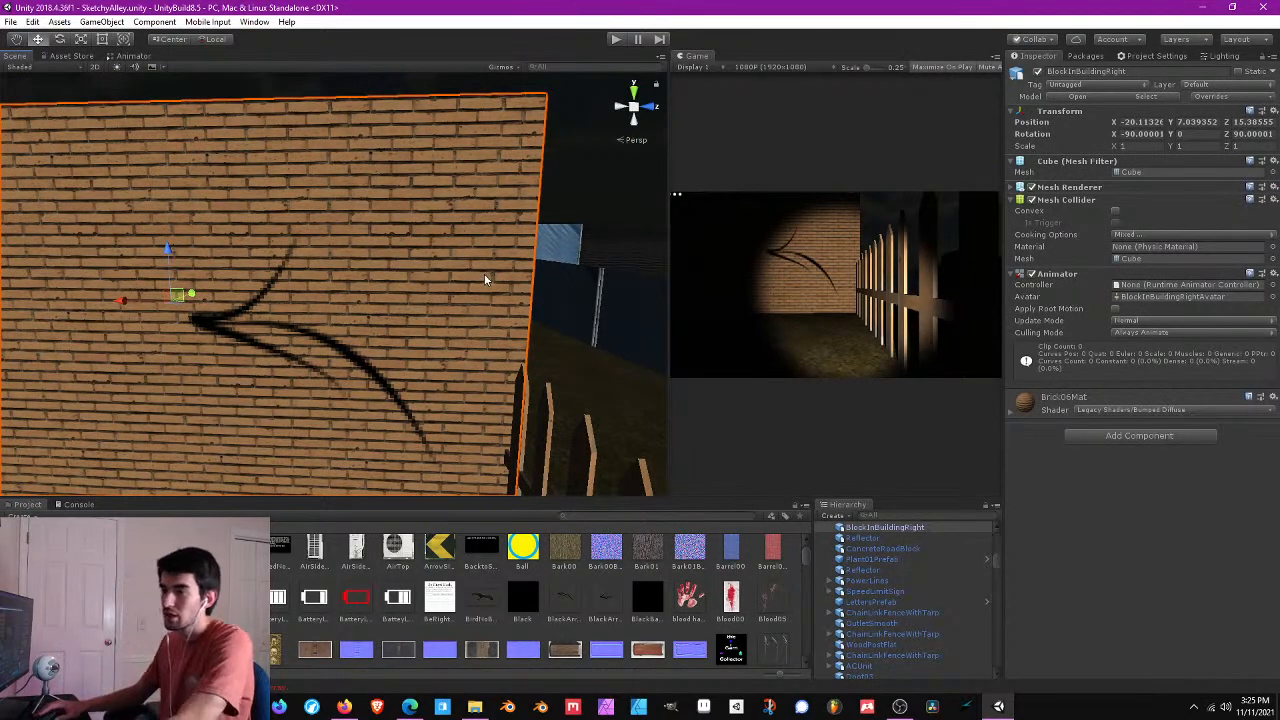
left_click_drag(484, 280, 478, 230, "alt")
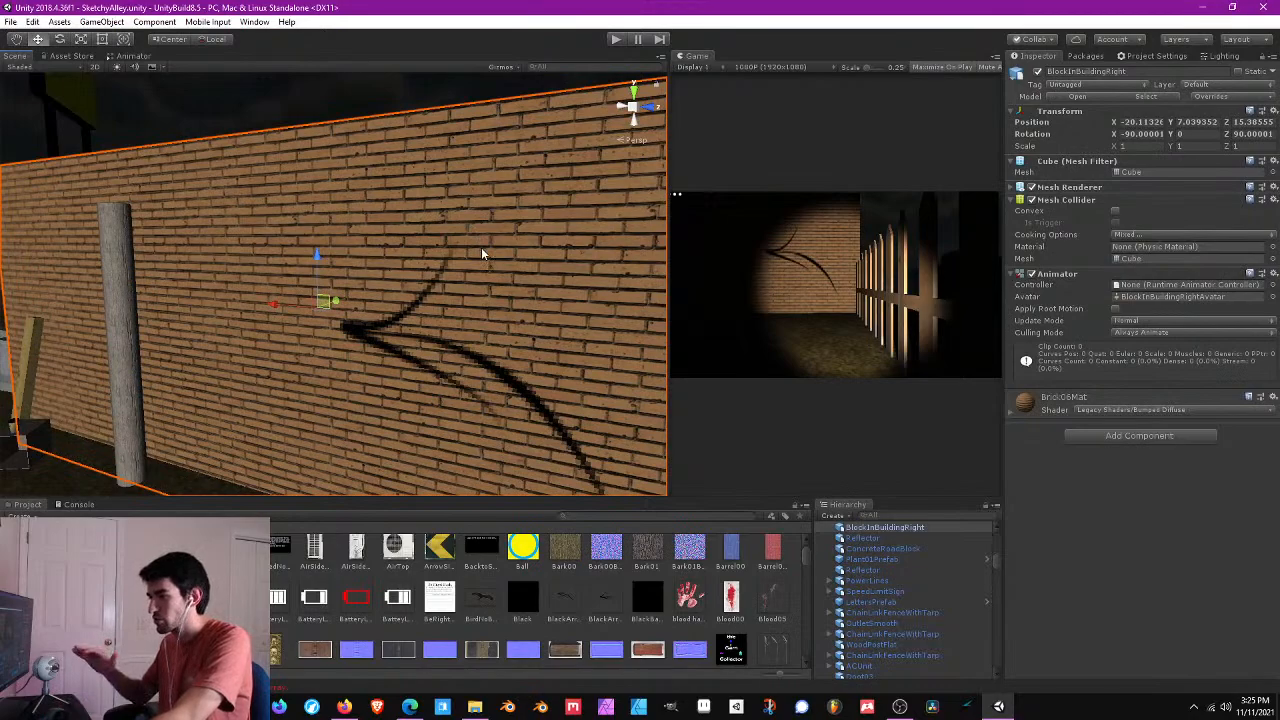
left_click_drag(481, 254, 400, 315, "alt")
right_click_drag(400, 315, 293, 268)
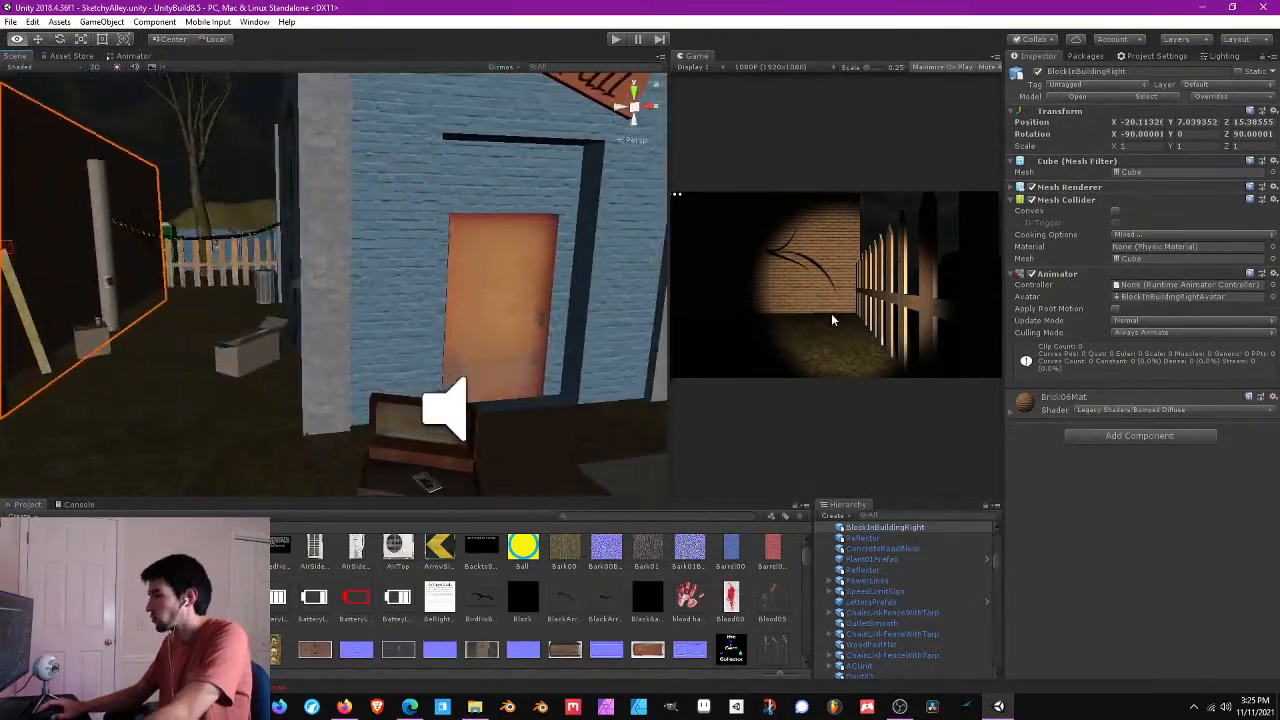
right_click_drag(325, 312, 430, 358)
left_click(435, 360)
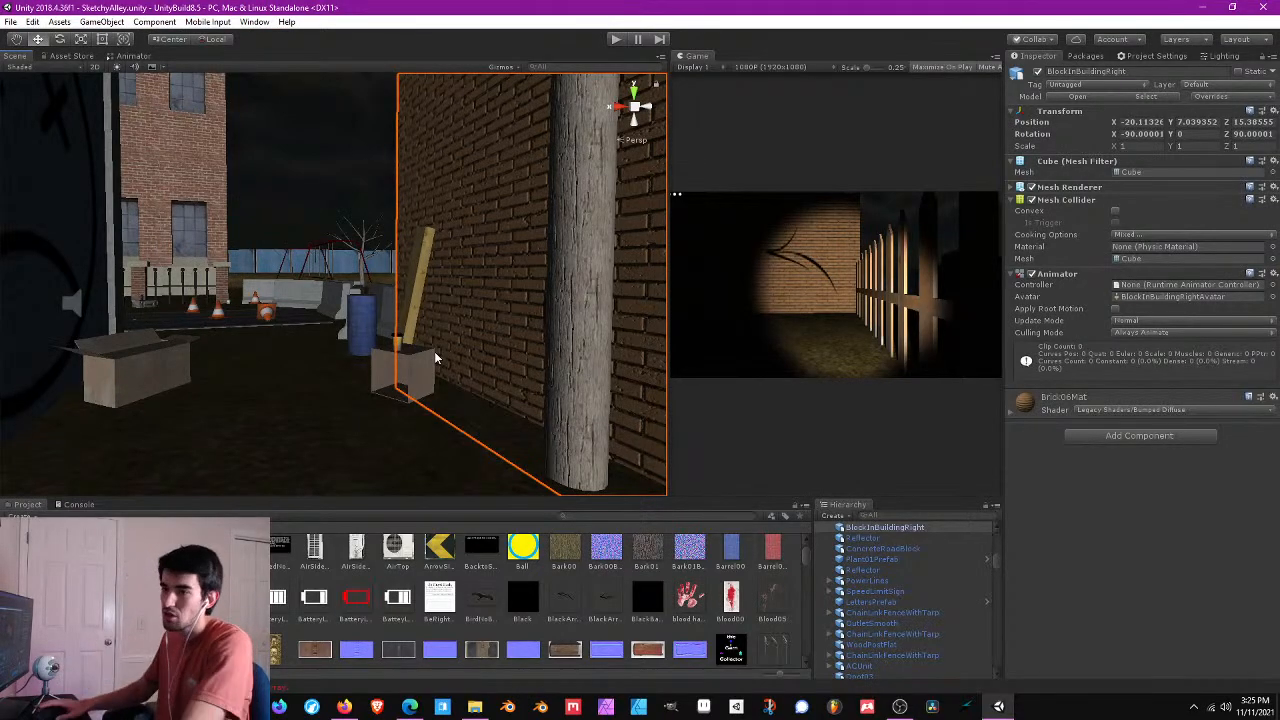
right_click_drag(435, 360, 640, 355)
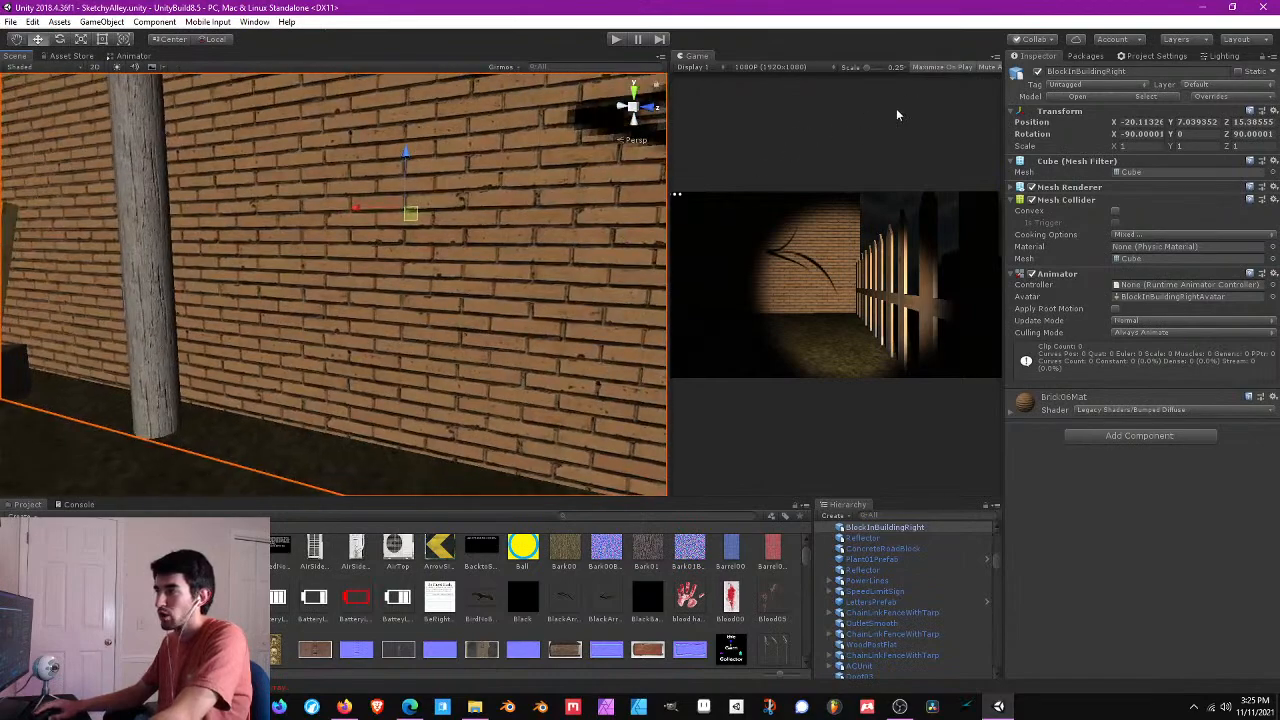
left_click(1240, 76)
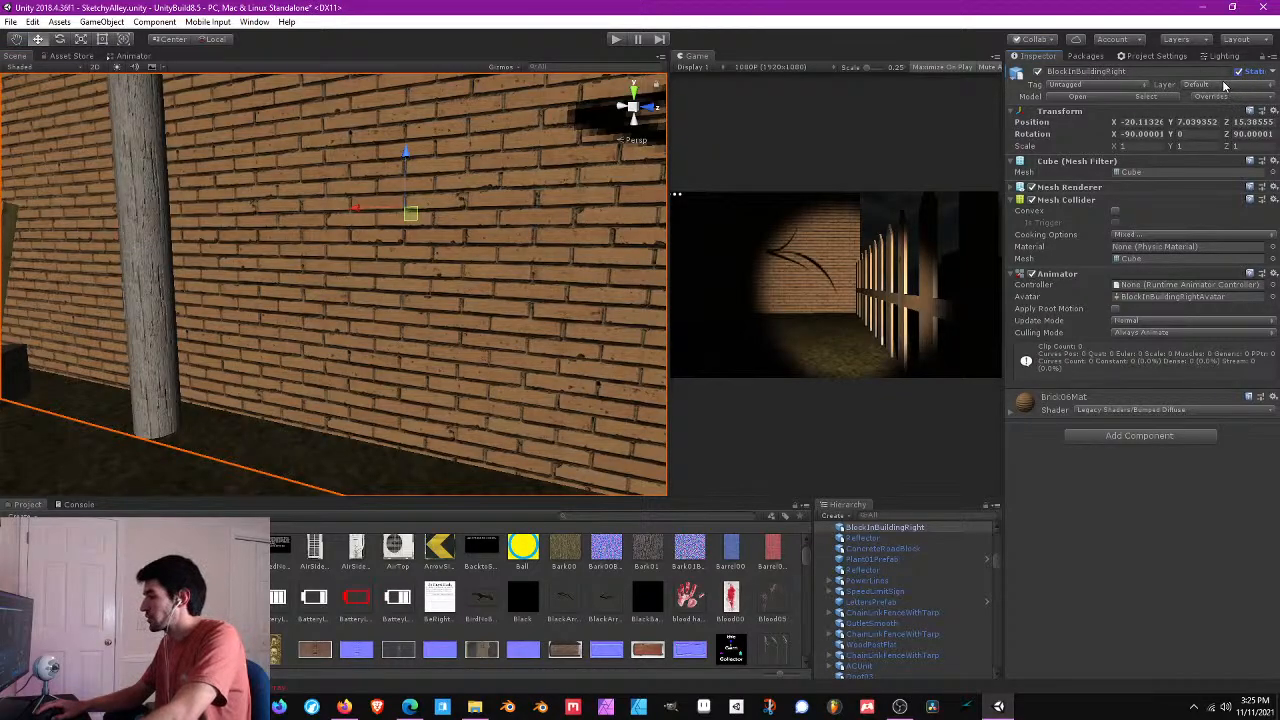
- Set the BlockInBuildingRight model's rig animation type to None and apply it
right_click_drag(488, 230, 496, 222)
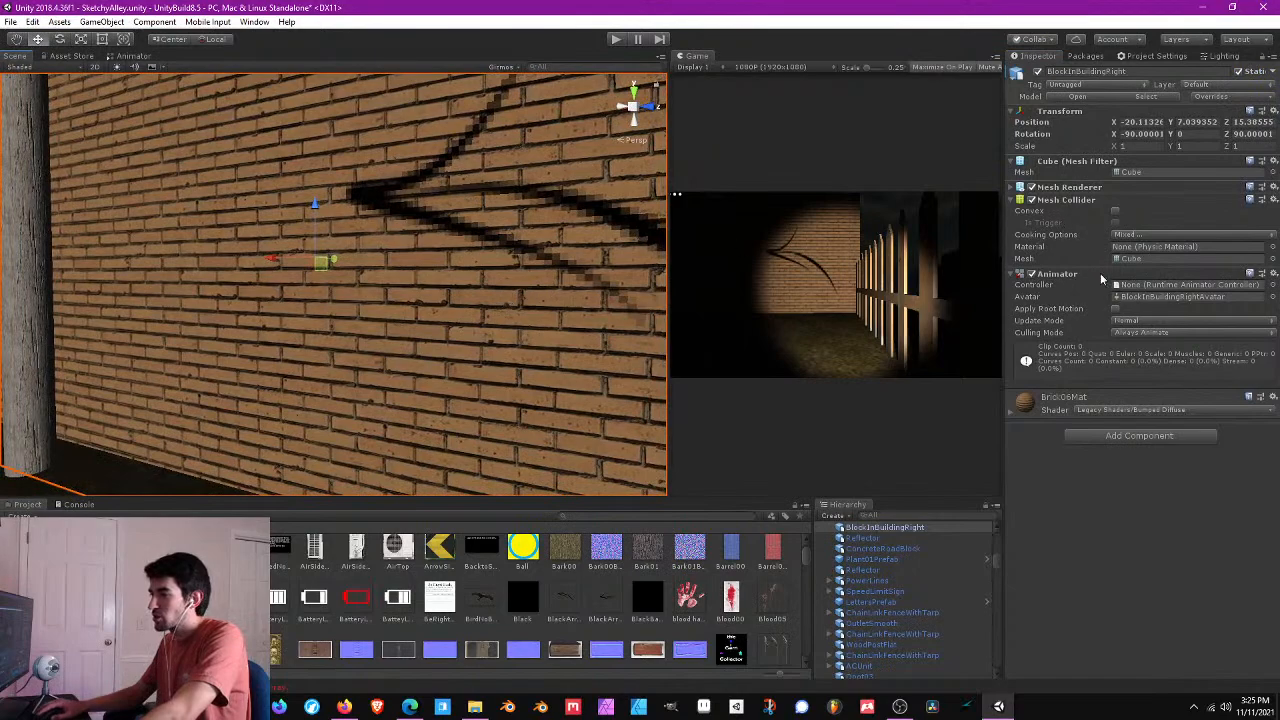
double_click(1140, 171)
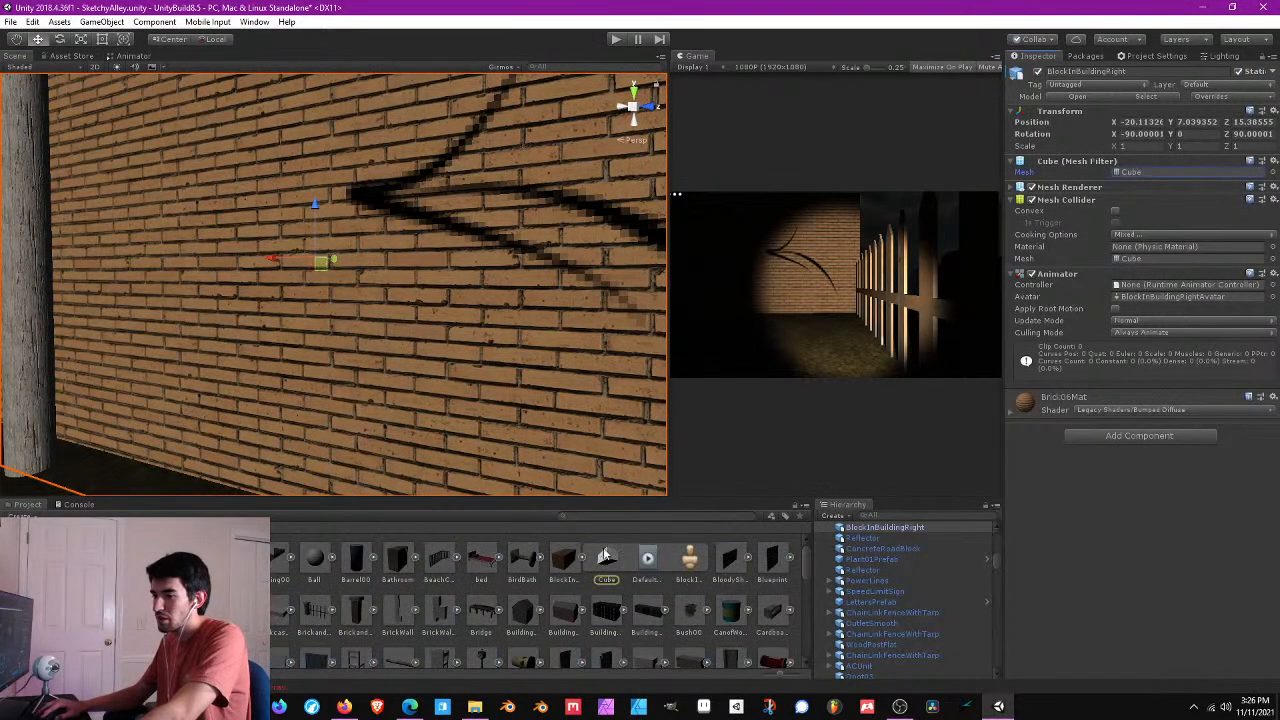
left_click(1106, 104)
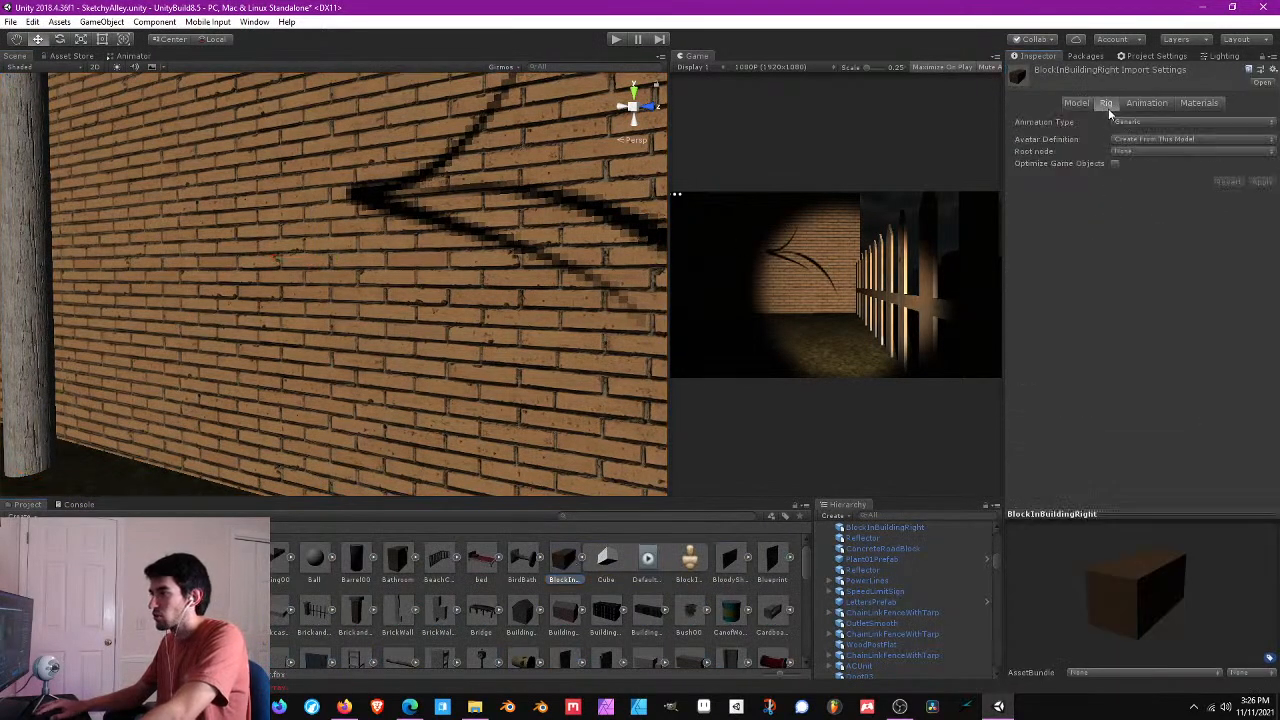
left_click(1129, 124)
left_click(1138, 136)
left_click(1264, 146)
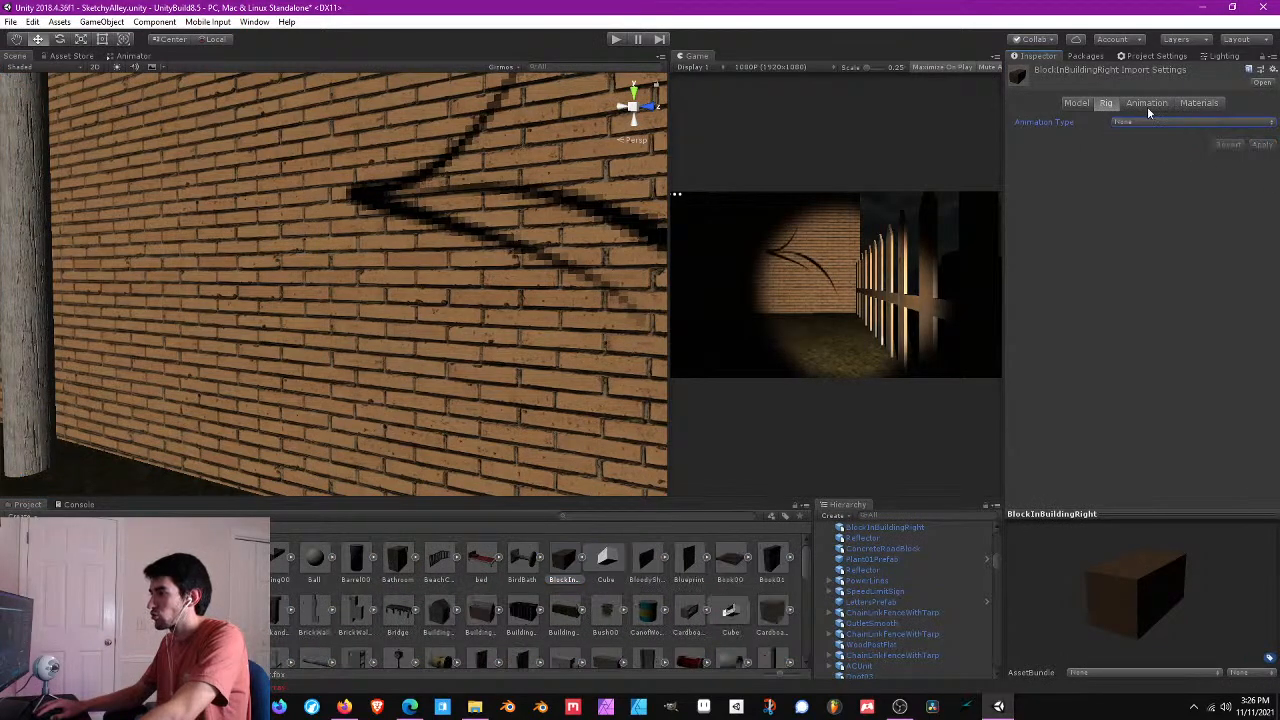
- Turn off animation import for the BlockInBuildingRight model and apply it
left_click(1148, 105)
left_click(1116, 134)
left_click(1262, 153)
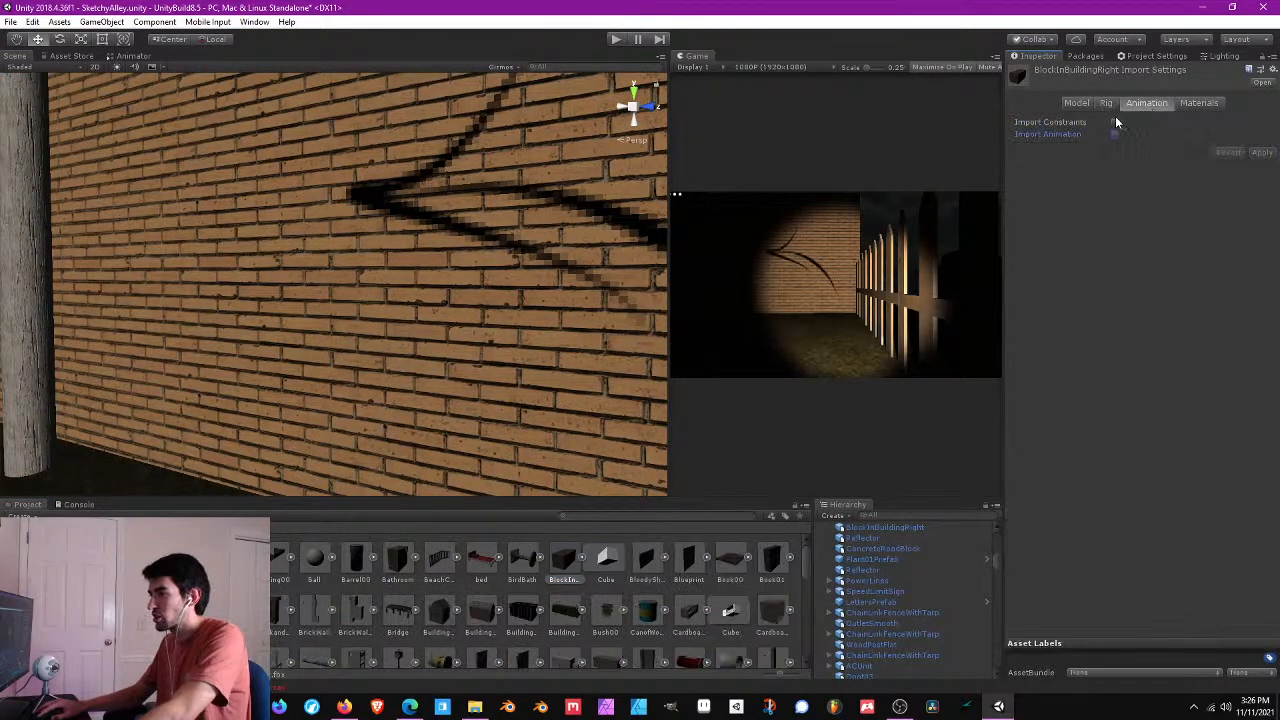
left_click(1070, 104)
- Reselect the tan brick wall and open the import settings of its material's base texture, Brick06
left_click(425, 178)
left_click(537, 154)
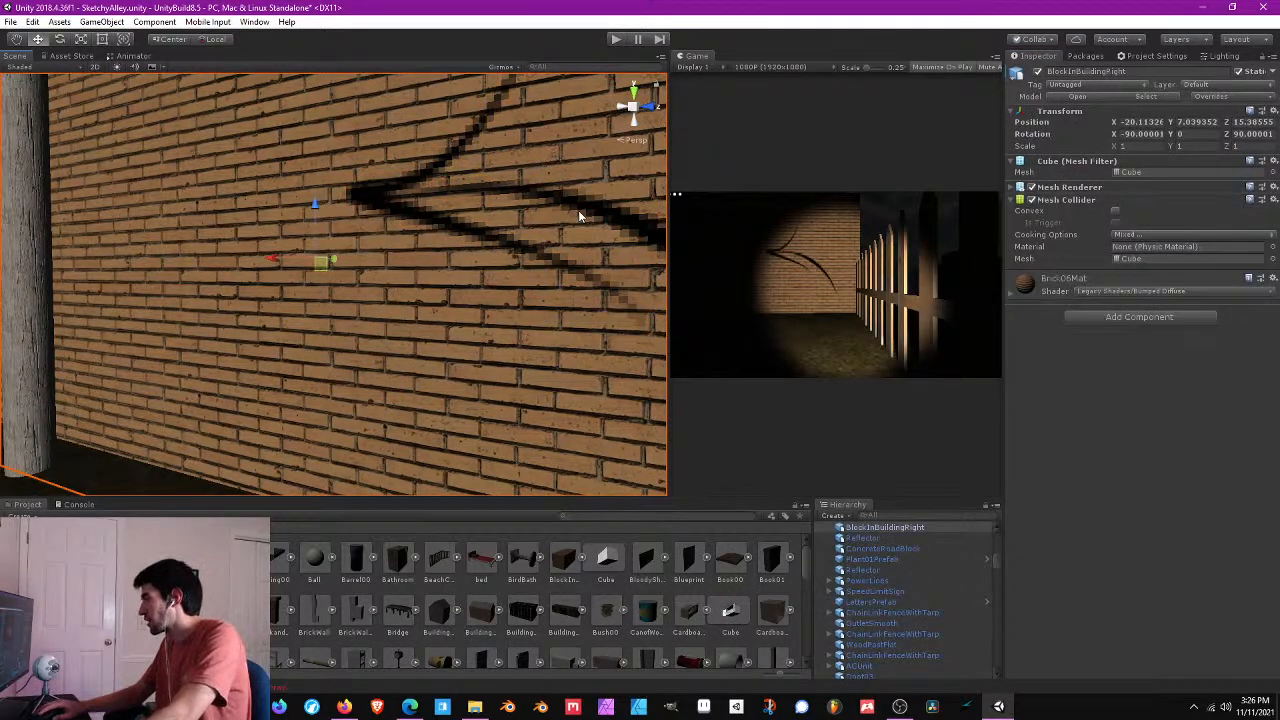
right_click_drag(624, 268, 538, 244)
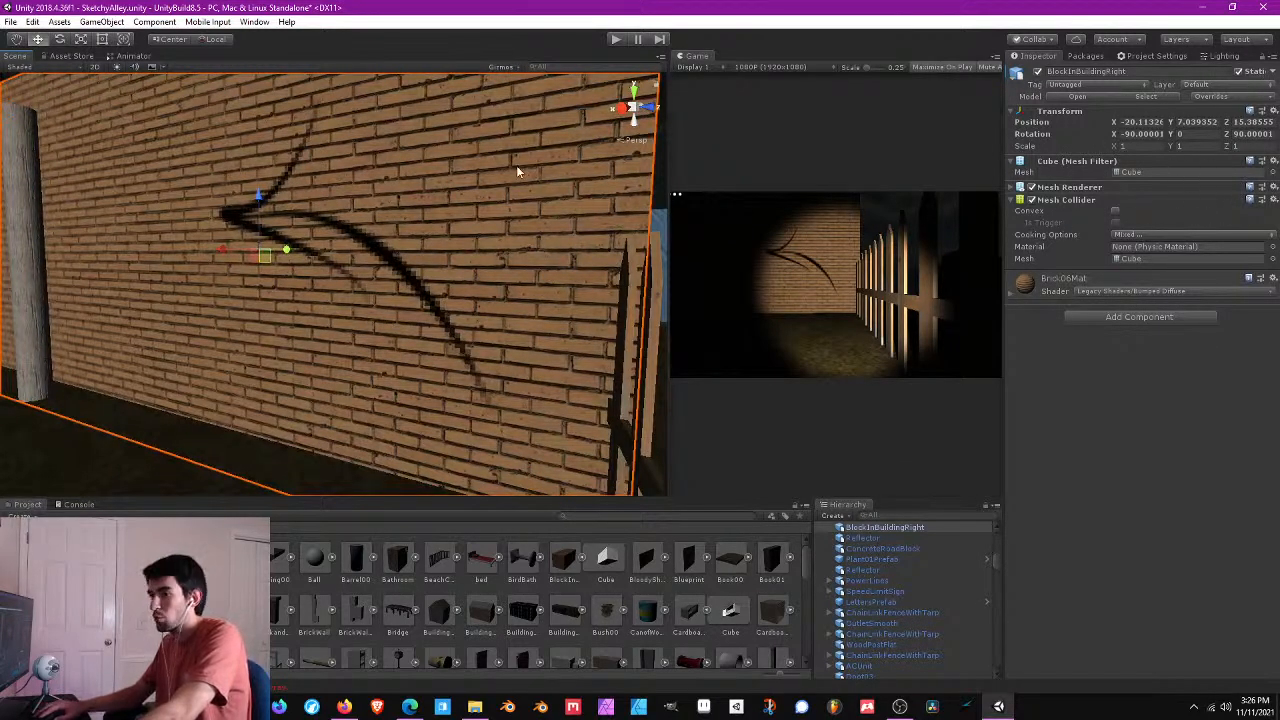
right_click_drag(517, 172, 460, 182)
left_click(1032, 285)
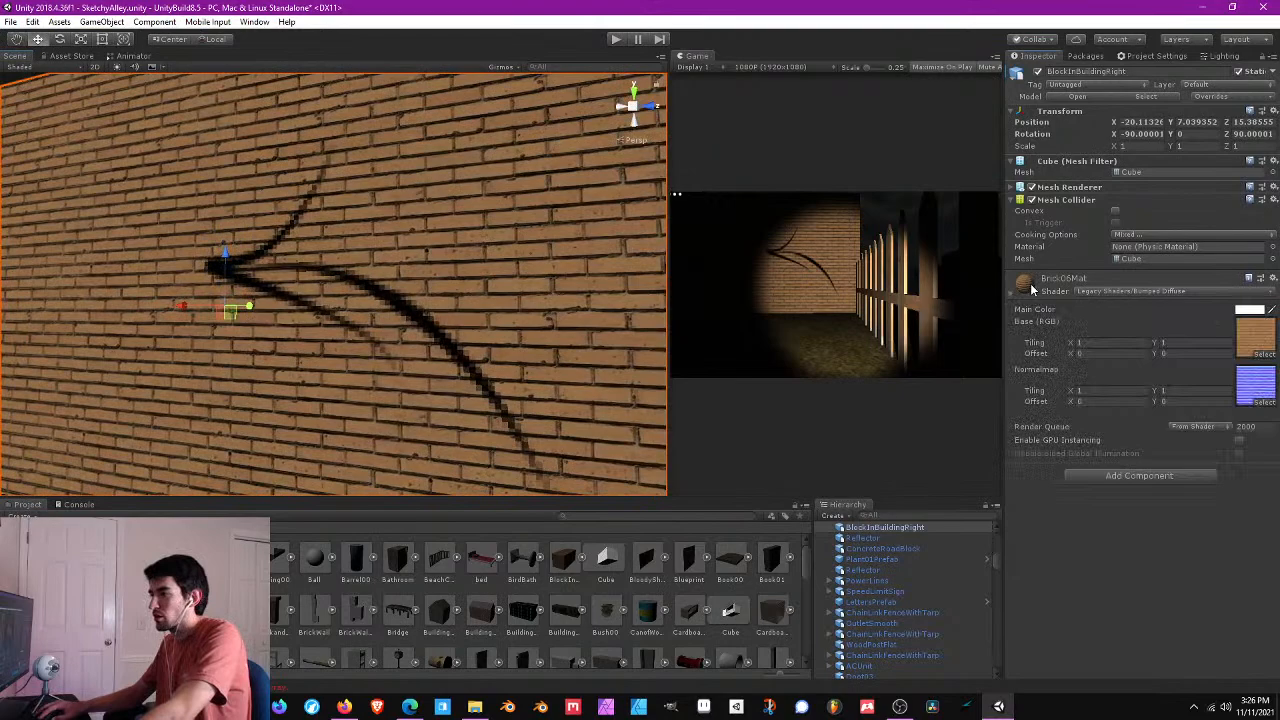
left_click(1241, 336)
left_click(605, 594)
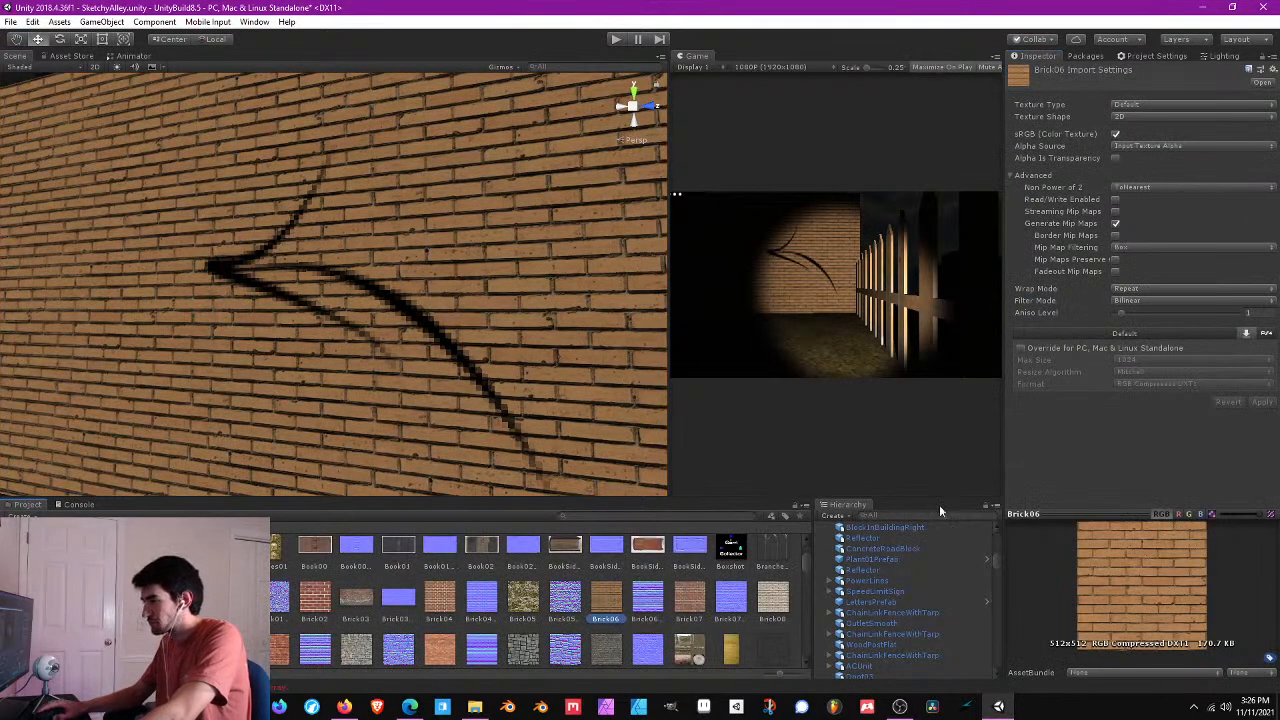
- Set the Brick06 texture to Point (no filter) with a standalone override max size of 128, and apply it
left_click(1146, 301)
left_click(1160, 298)
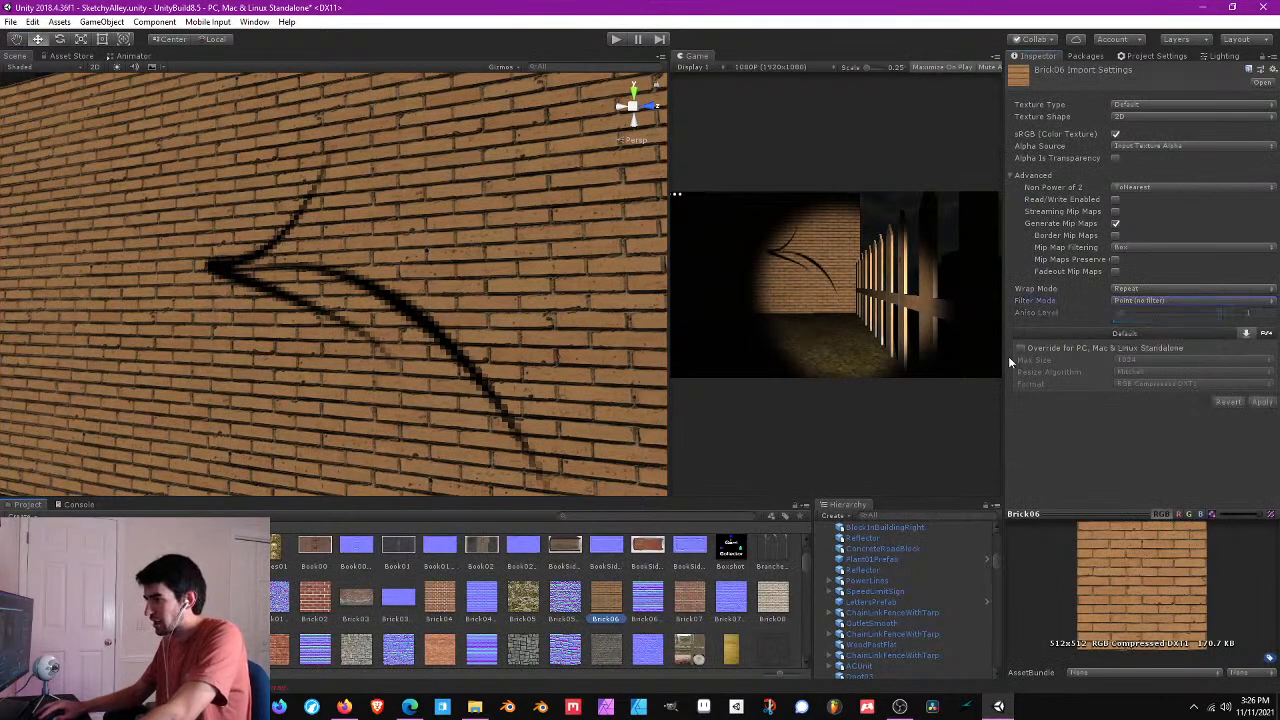
left_click(1022, 349)
left_click(1144, 362)
left_click(1150, 405)
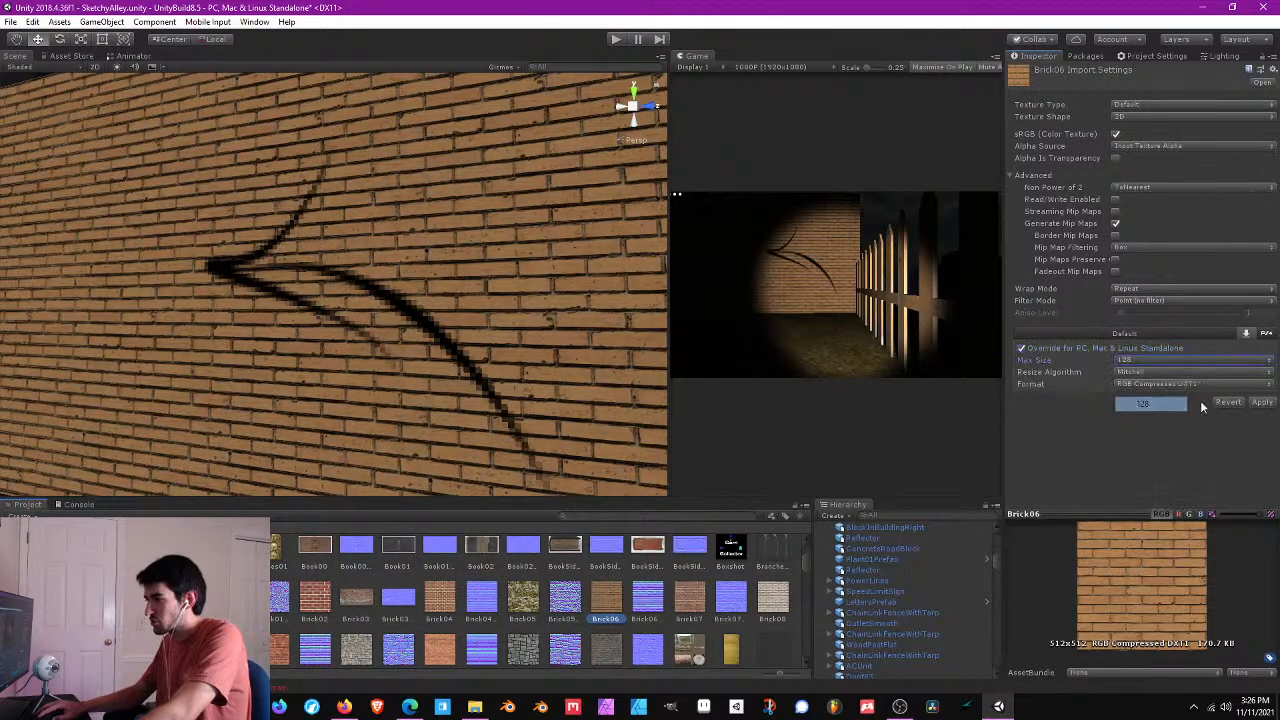
left_click(1259, 401)
key("w")
right_click_drag(472, 347, 494, 325)
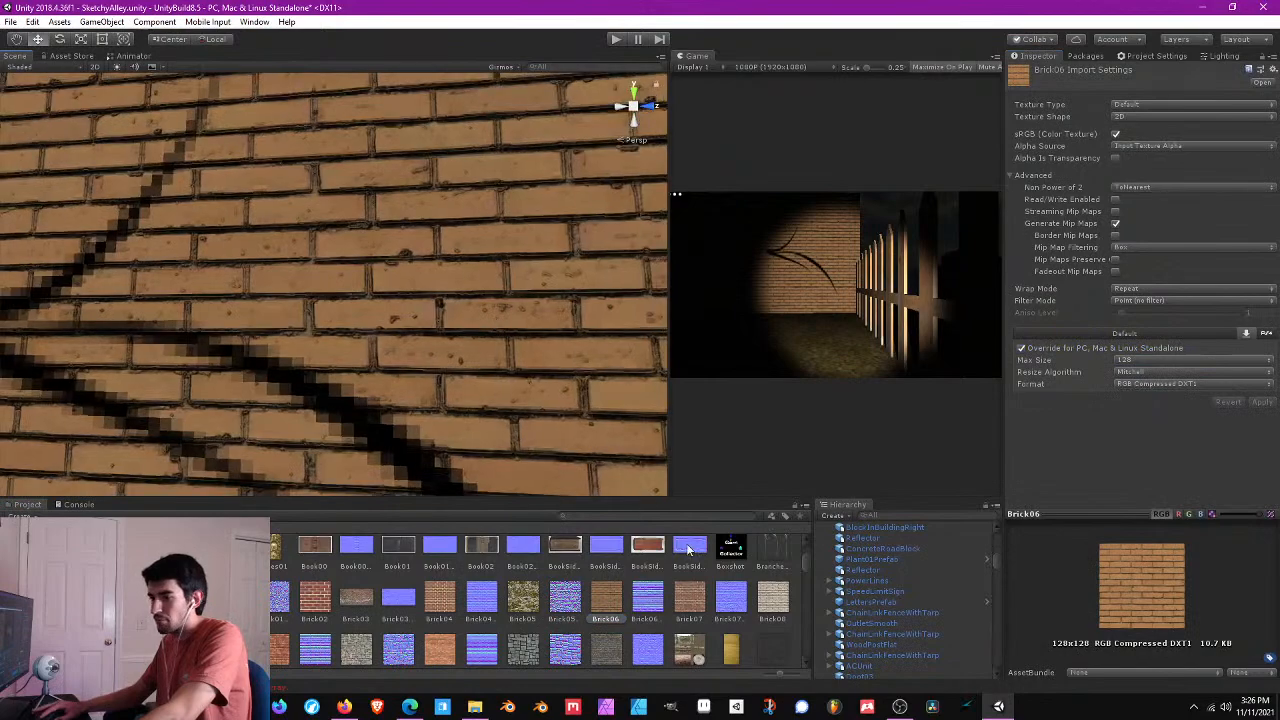
- Set the Brick06Bump normal map to Point (no filter) with a standalone override max size of 128, and apply it
left_click(647, 598)
left_click(1122, 303)
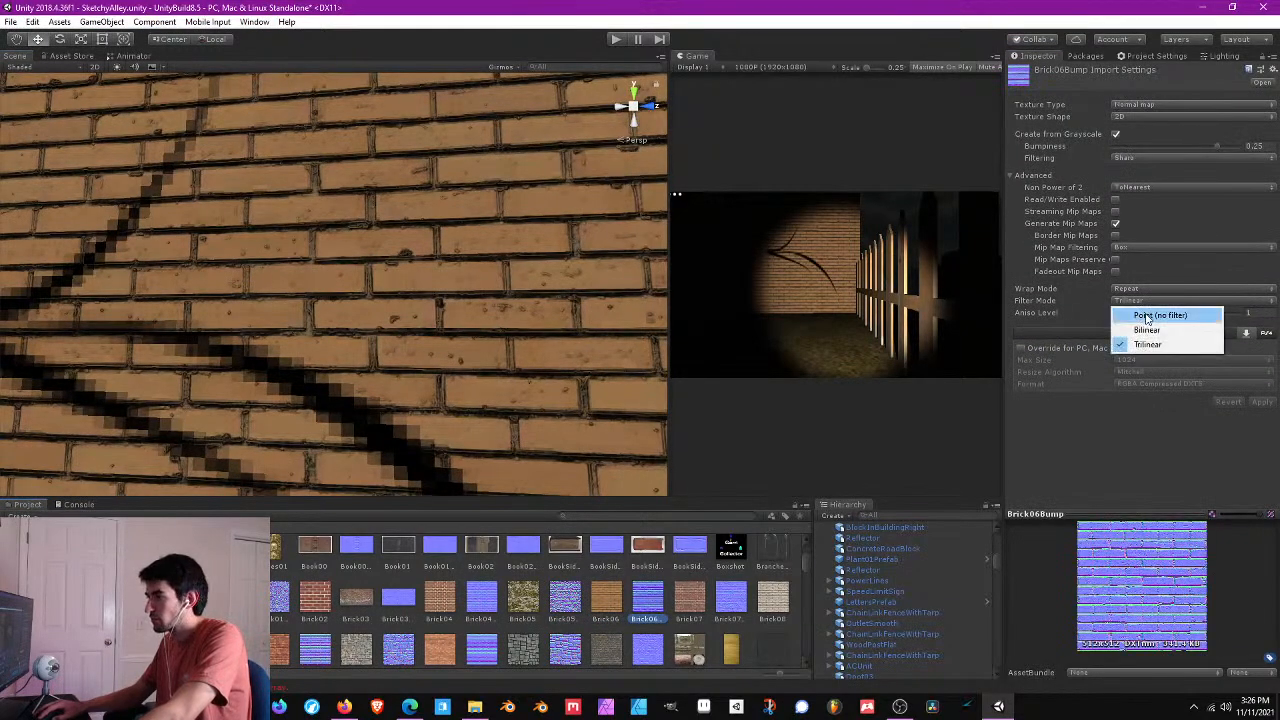
left_click(1150, 314)
left_click(1039, 348)
left_click(1138, 360)
left_click(1142, 403)
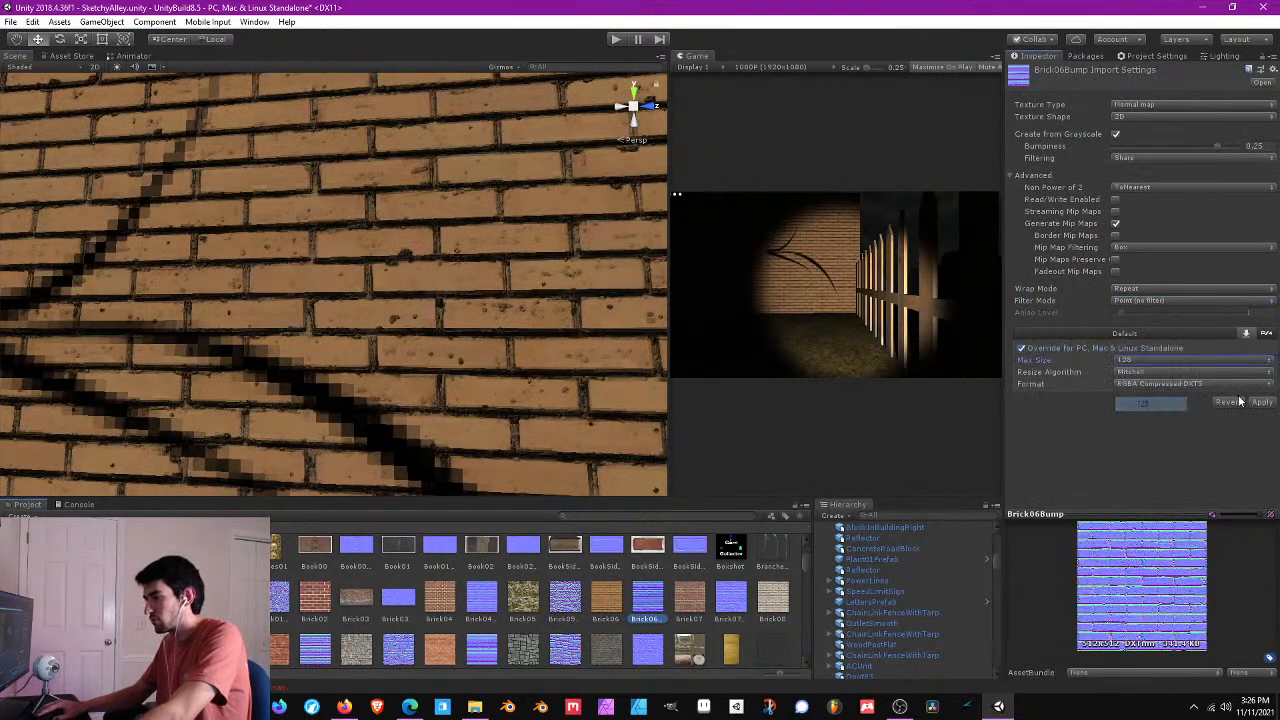
left_click(1262, 401)
- Save the SketchyAlley scene with the updated brick wall textures
right_click_drag(443, 280, 166, 135)
left_click(10, 21)
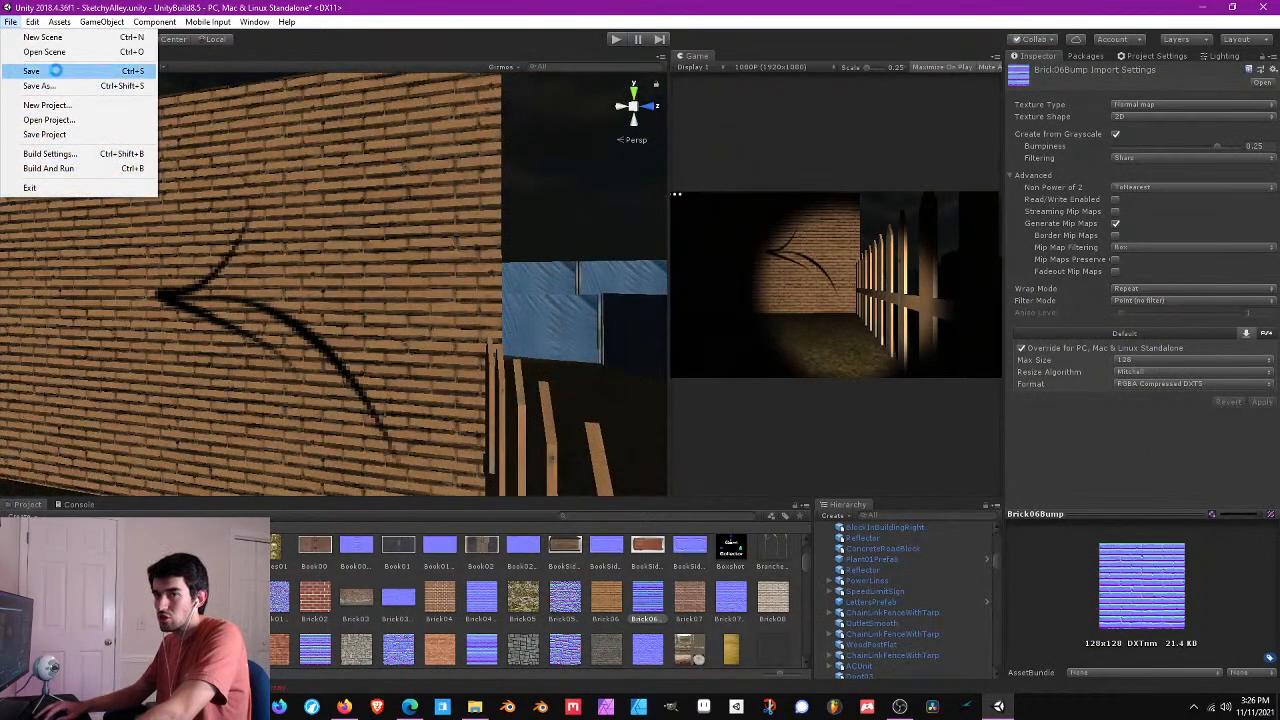
left_click(45, 75)
- Examine the brick walls and props in the alley, along the street and around the park with the clock
right_click_drag(430, 240, 413, 225)
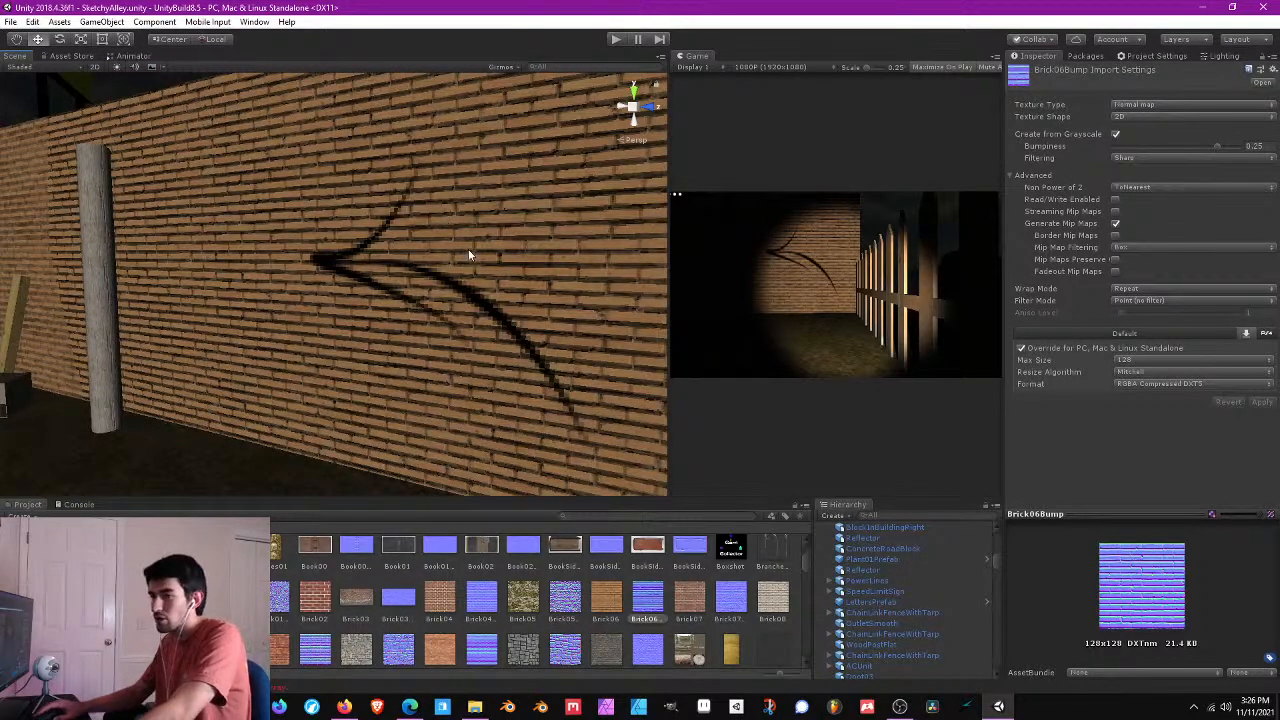
right_click_drag(471, 257, 490, 308)
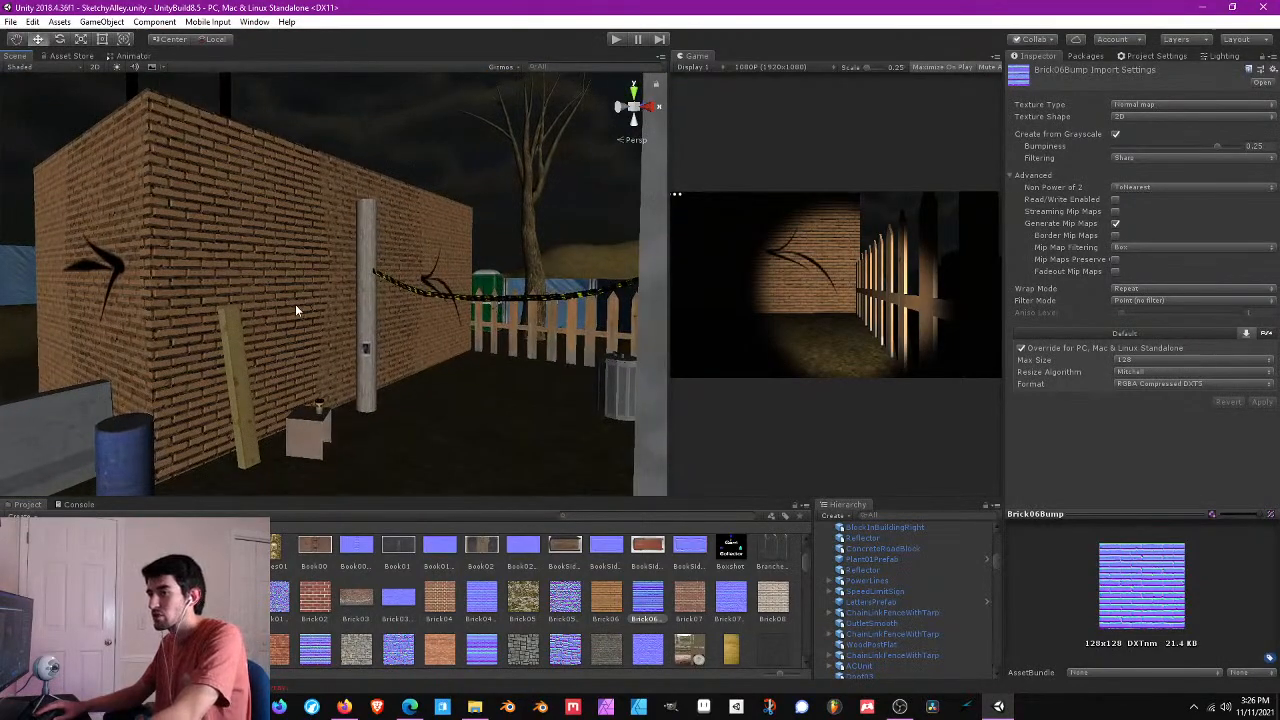
right_click_drag(295, 306, 535, 234)
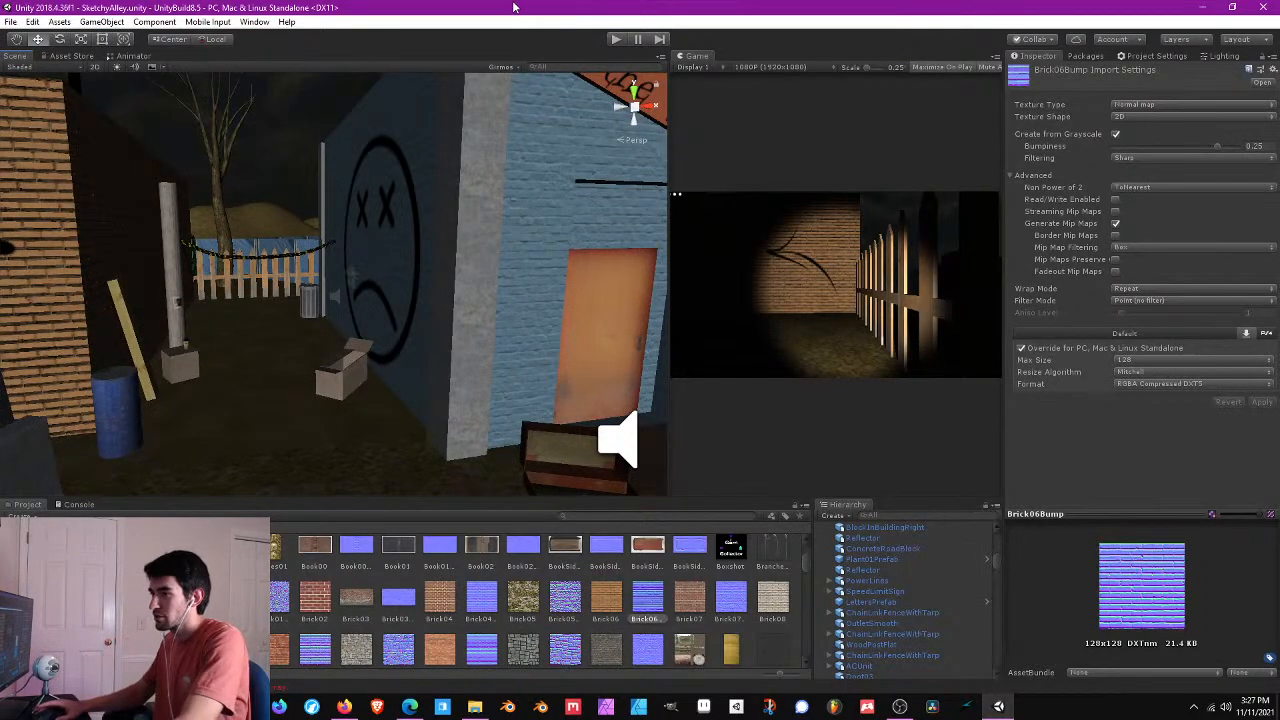
left_click_drag(516, 229, 406, 311, "alt")
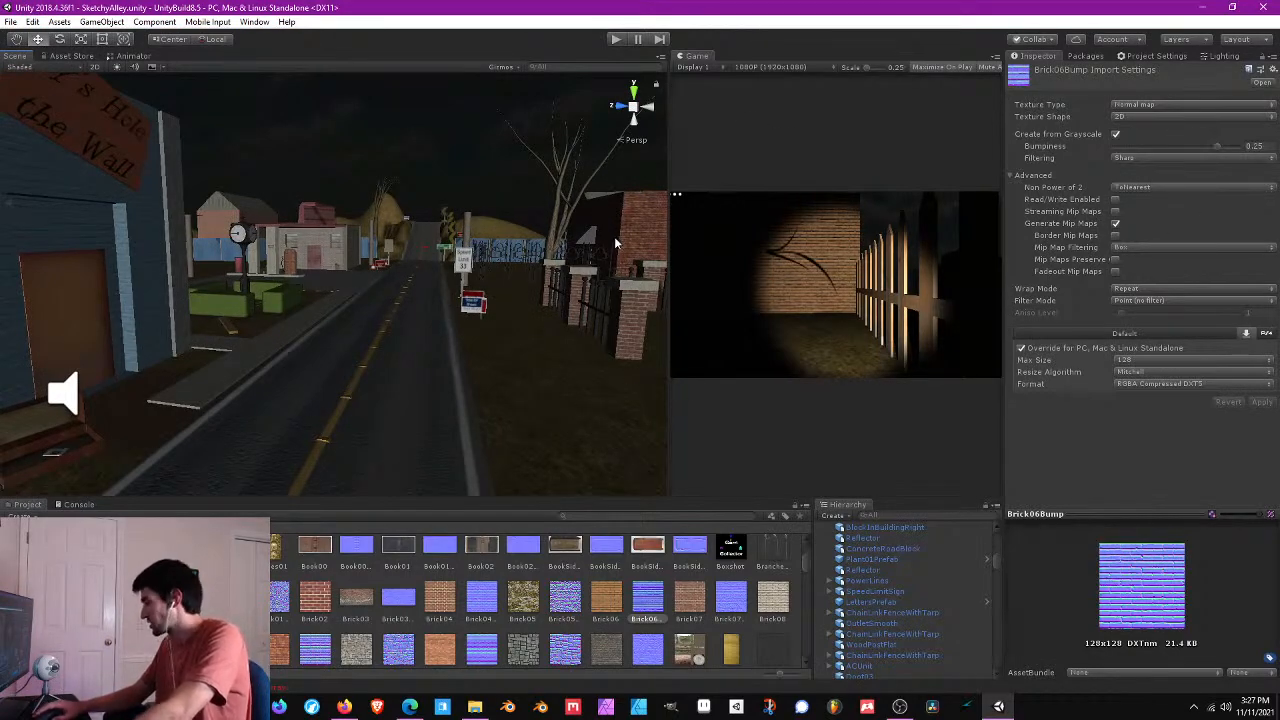
right_click_drag(611, 251, 427, 254)
key("w")
key("s")
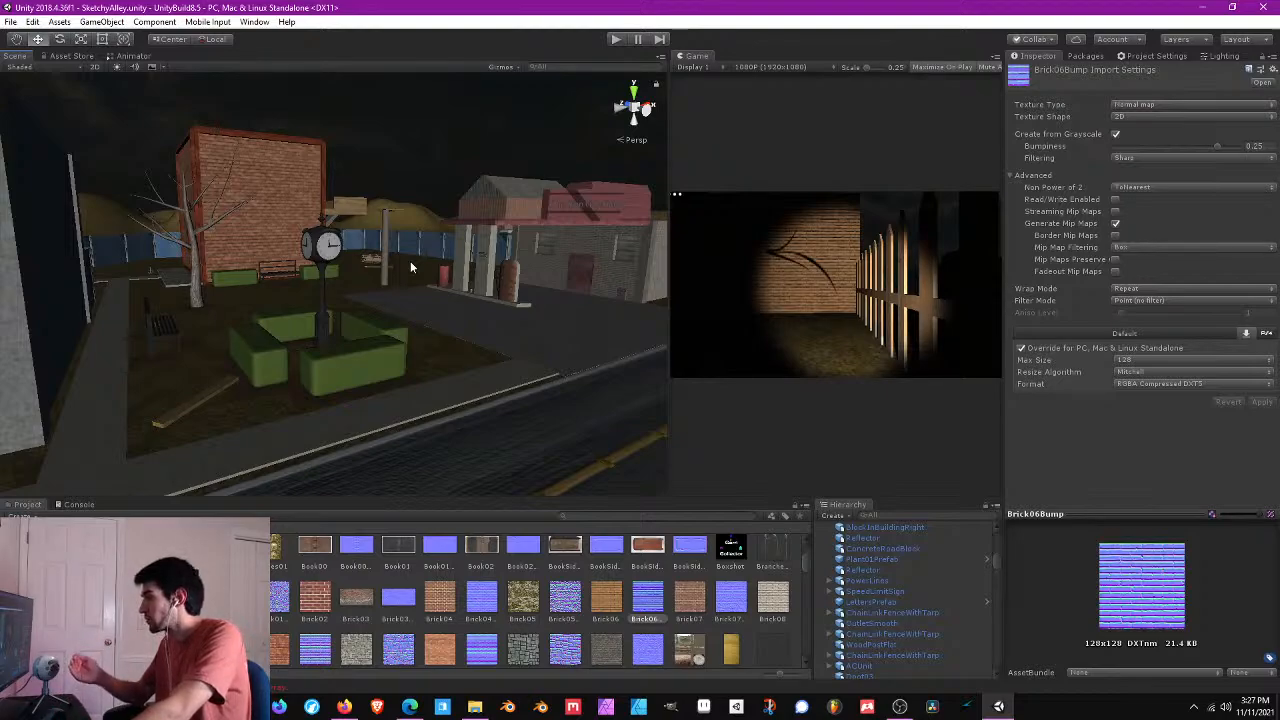
right_click_drag(409, 260, 353, 243)
key("w")
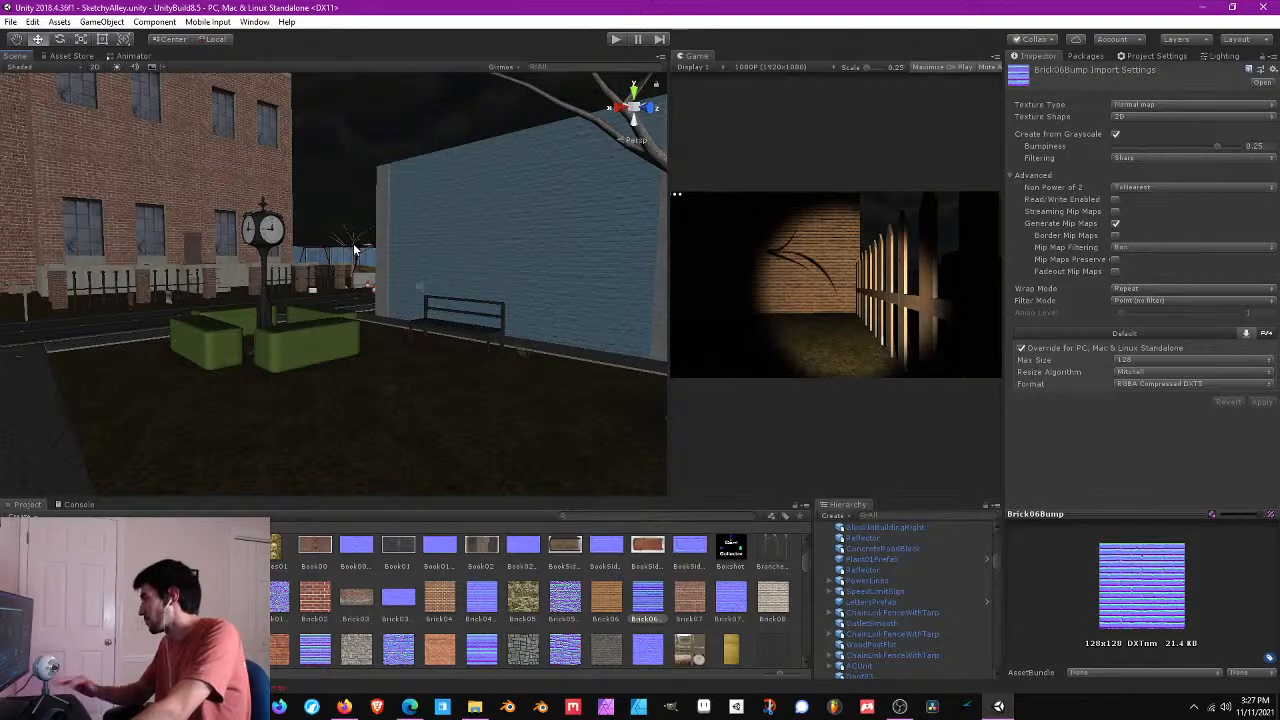
right_click_drag(355, 249, 389, 236)
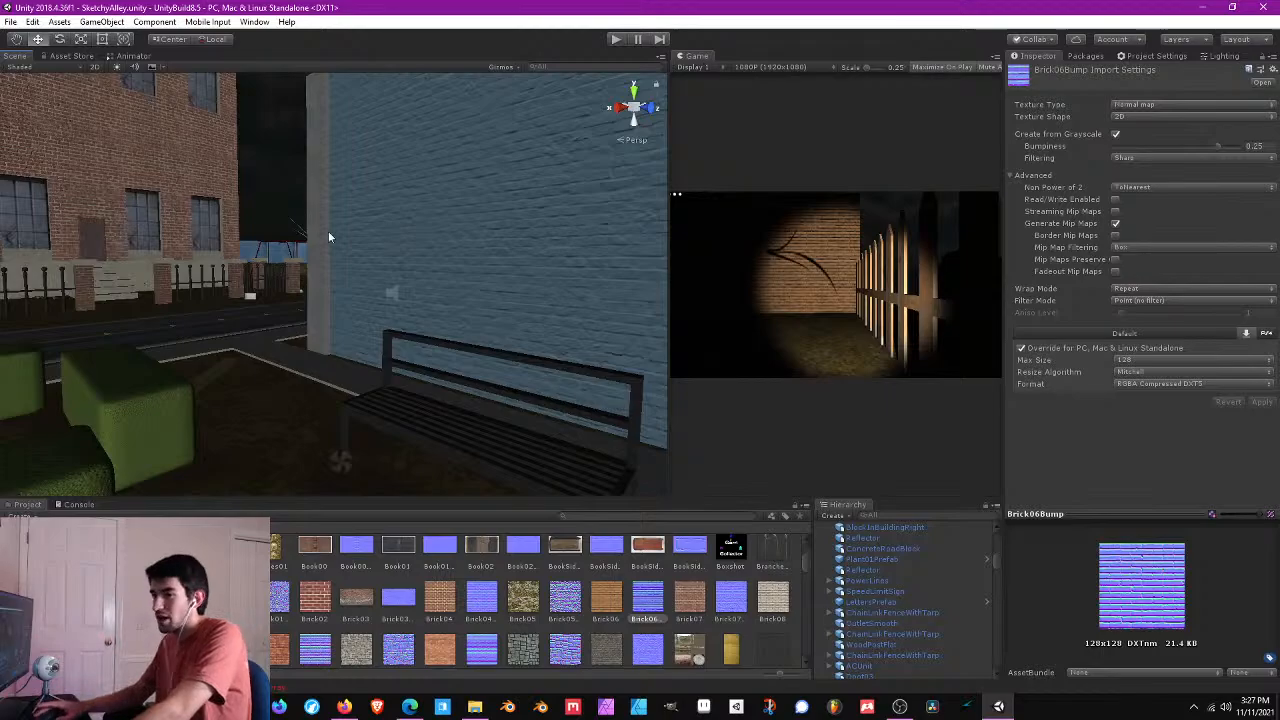
right_click_drag(328, 237, 522, 287)
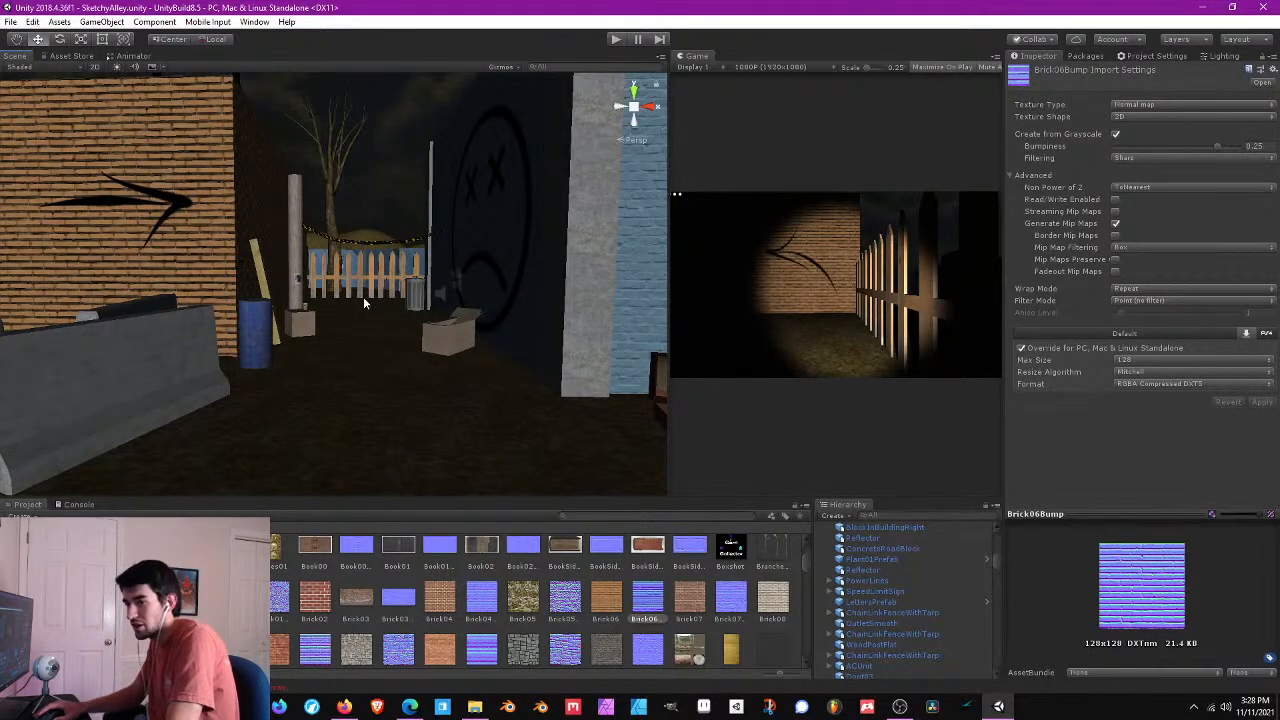
right_click_drag(366, 291, 584, 343)
right_click_drag(531, 357, 277, 289)
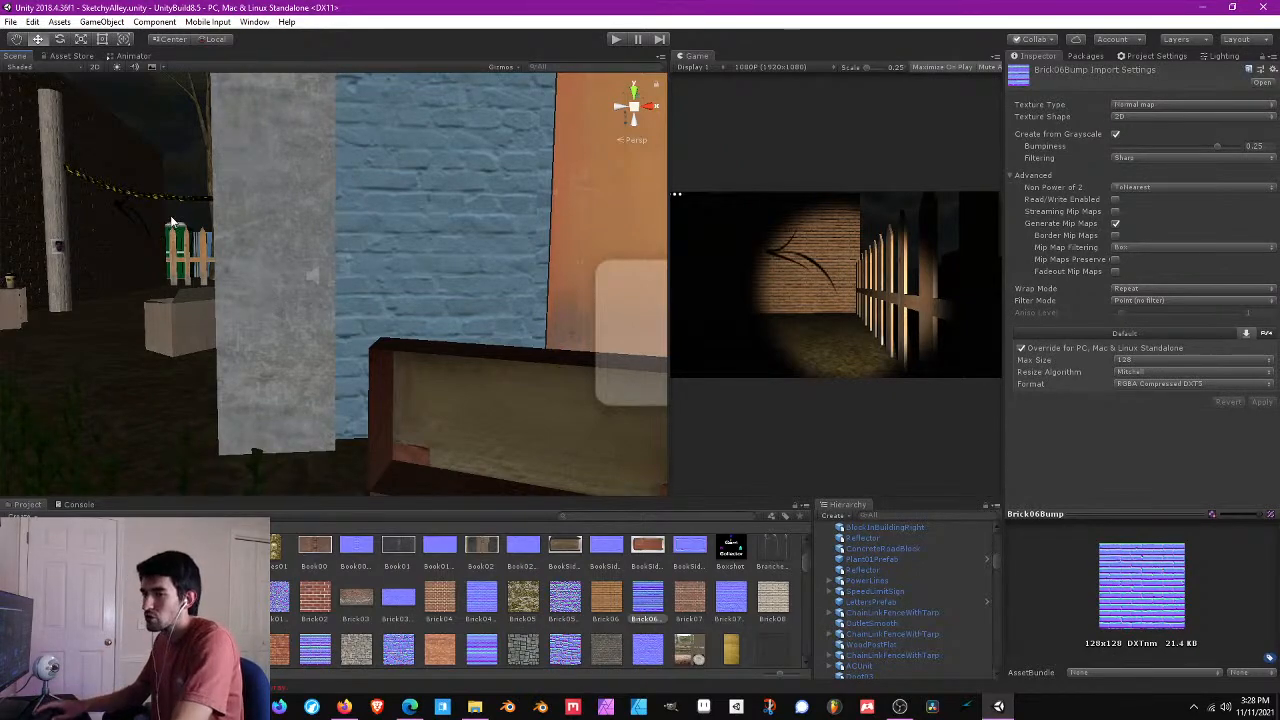
right_click_drag(171, 217, 452, 317)
key("w")
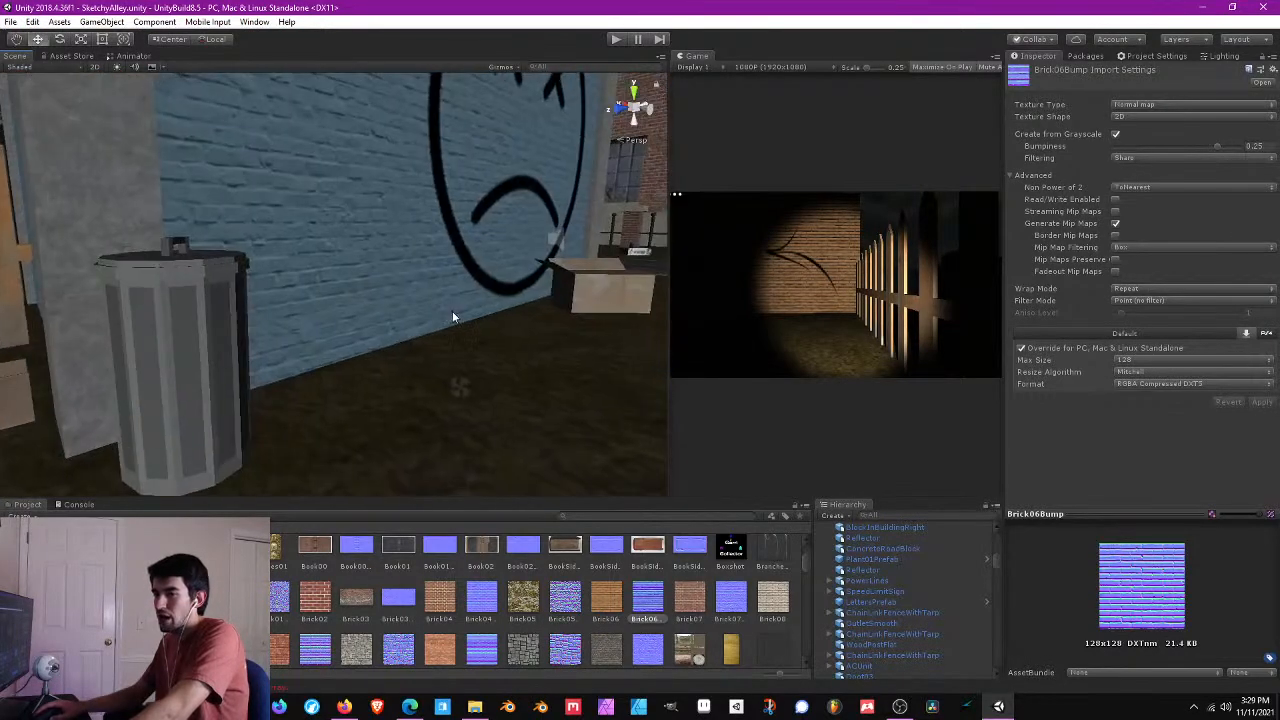
- Save the whole Unity project
left_click(10, 21)
left_click(77, 138)
right_click_drag(337, 206, 433, 262)
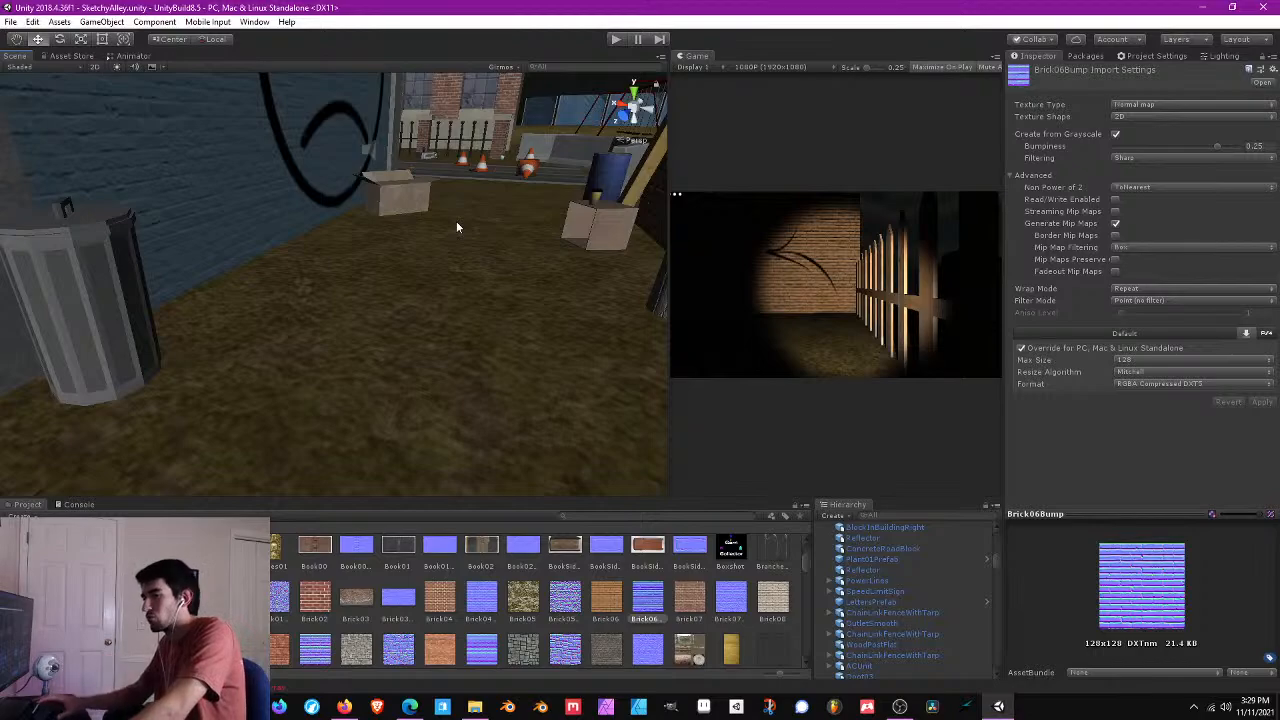
left_click(12, 21)
left_click(70, 135)
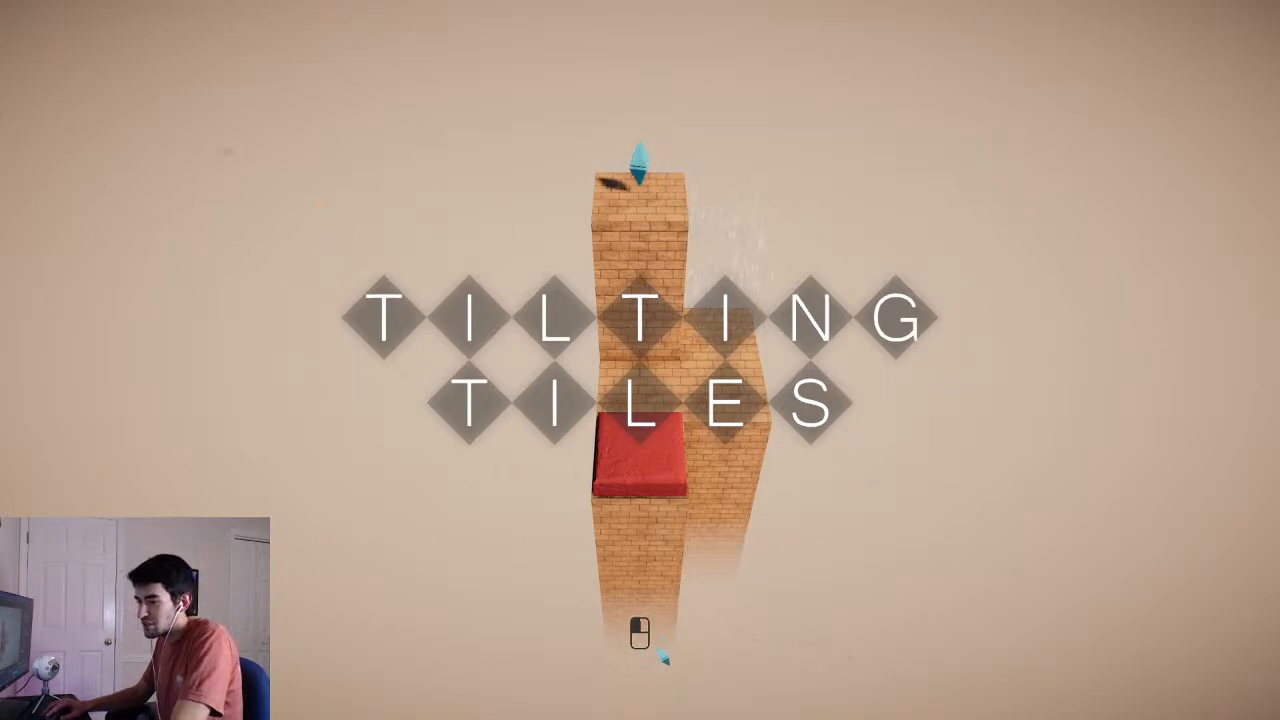
- Switch to the Tilting Tiles game, enter its main menu and cycle through the entries from Stage Select to Credits
left_click(918, 413)
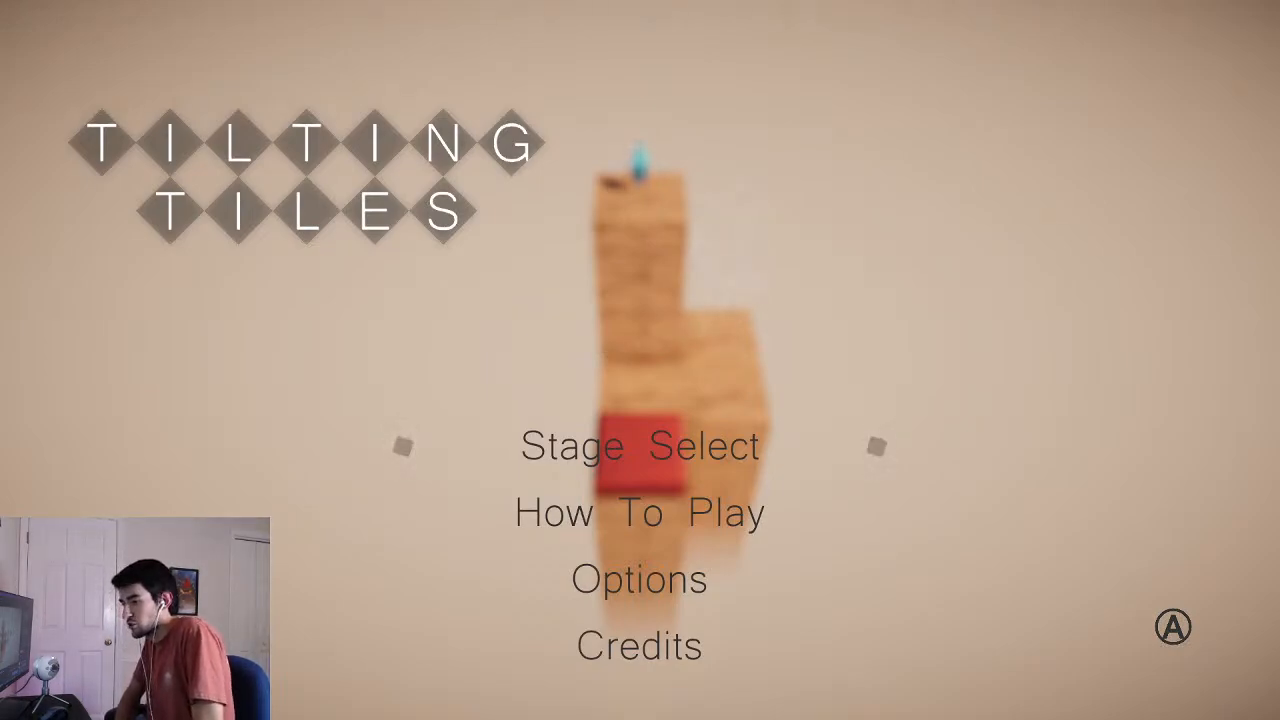
key("Down")
key("Down")
key("Down")
key("Up")
key("Up")
key("Up")
key("Down")
key("Down")
key("Down")
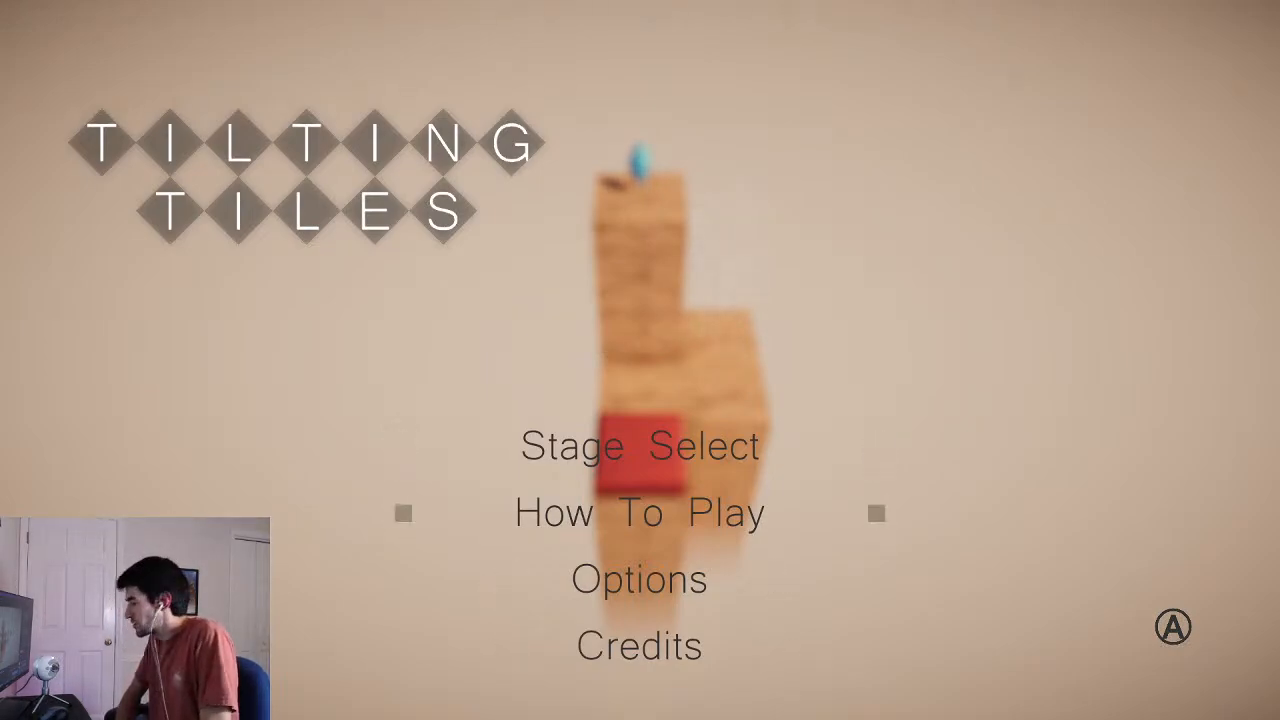
key("Down")
key("Down")
key("Down")
key("Down")
key("Down")
key("Down")
key("Down")
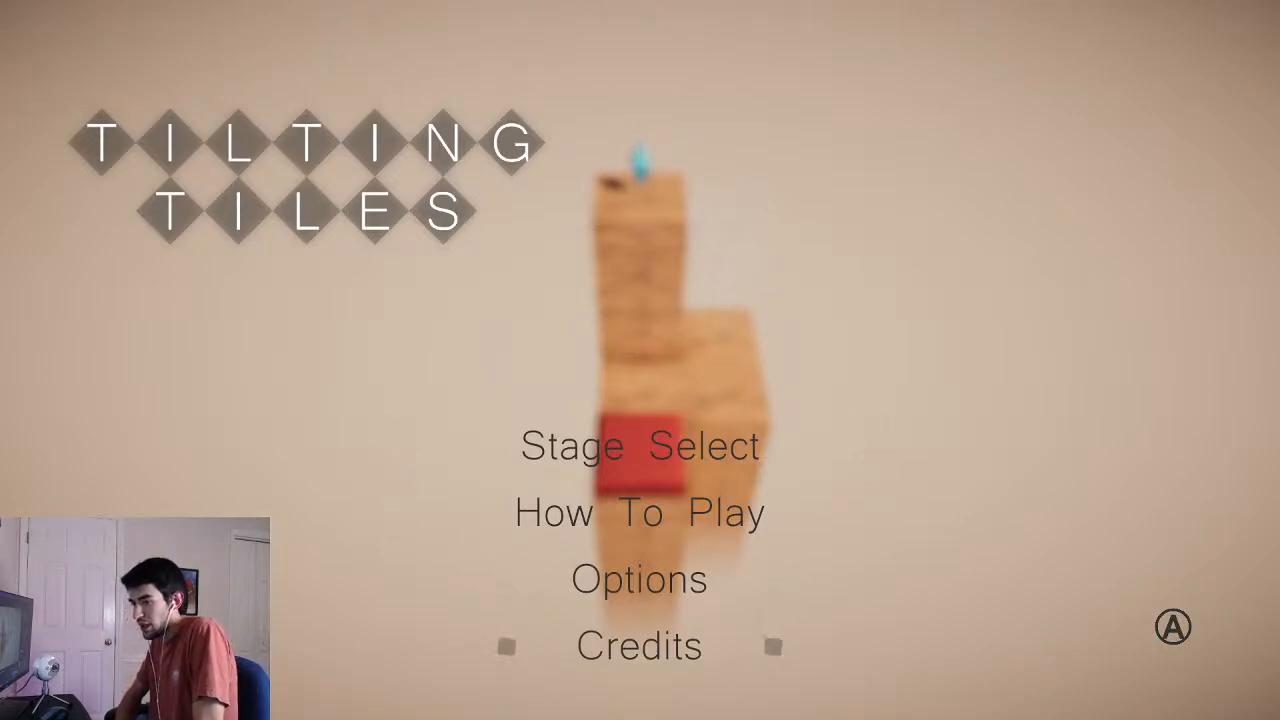
key("Up")
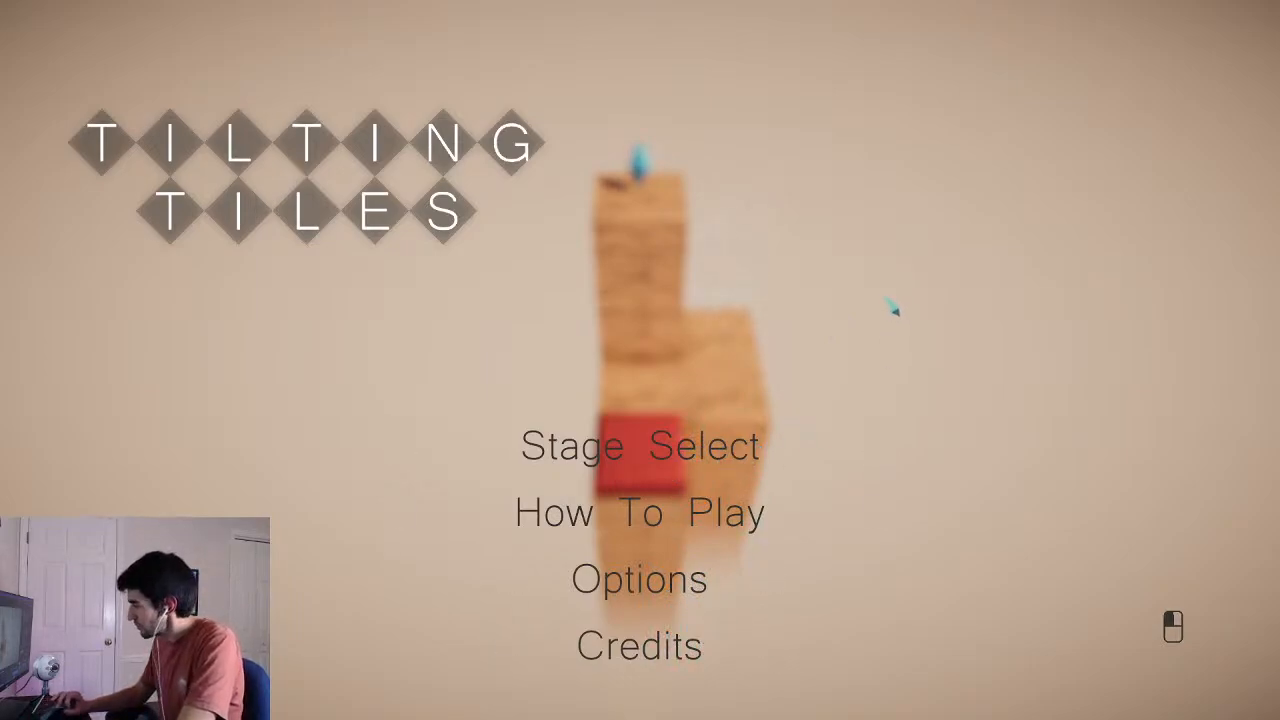
- View the How To Play page, and in the game options try Player Speed Normal before returning it to Fast
left_click(722, 516)
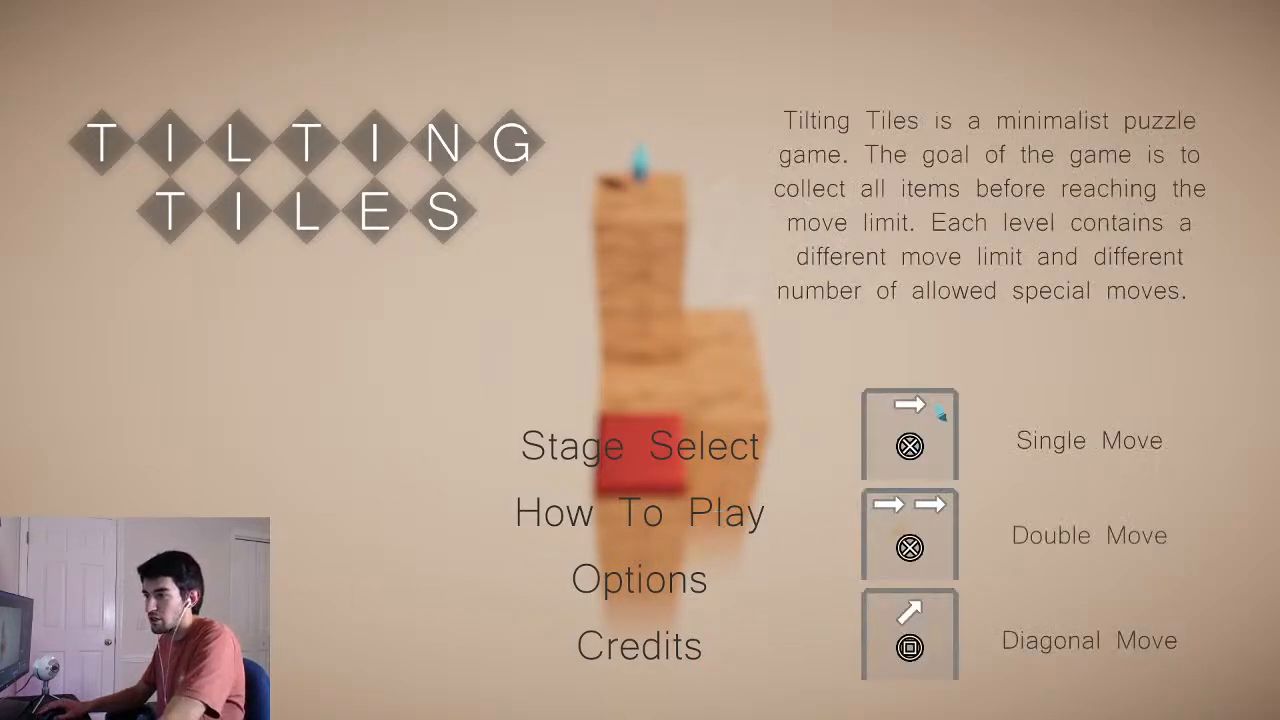
left_click(698, 582)
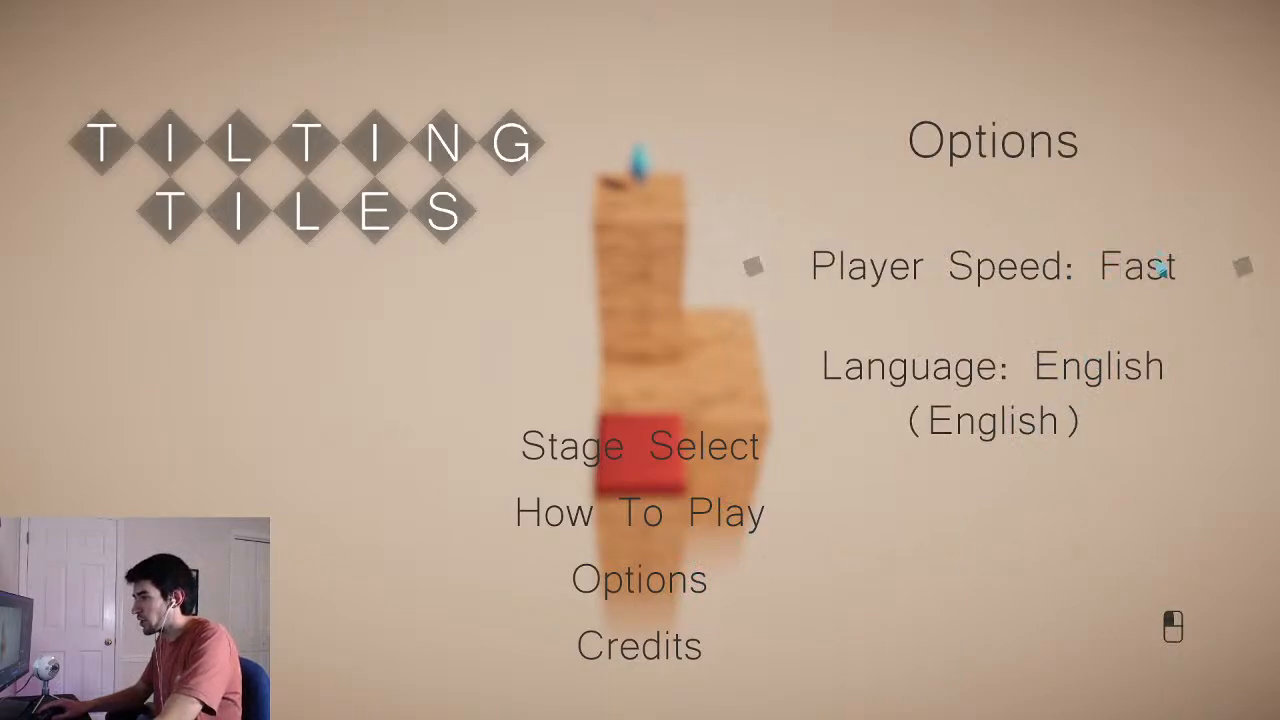
left_click(1118, 294)
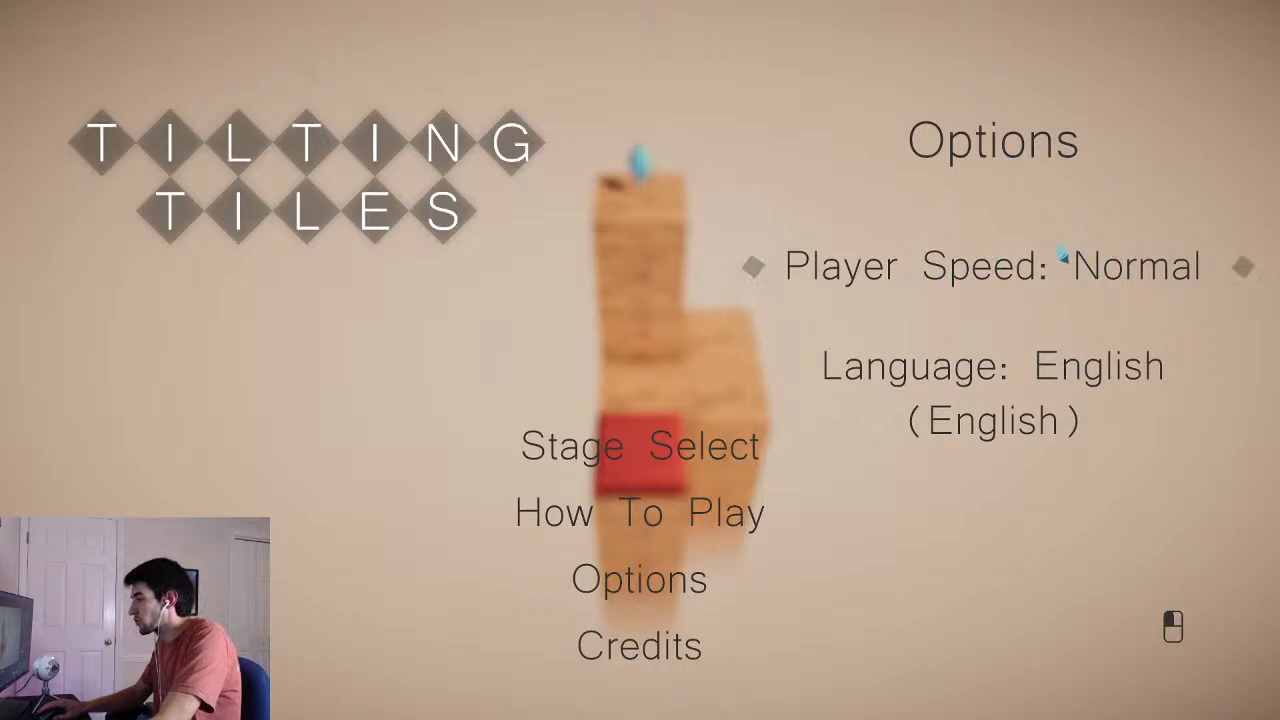
left_click(1128, 262)
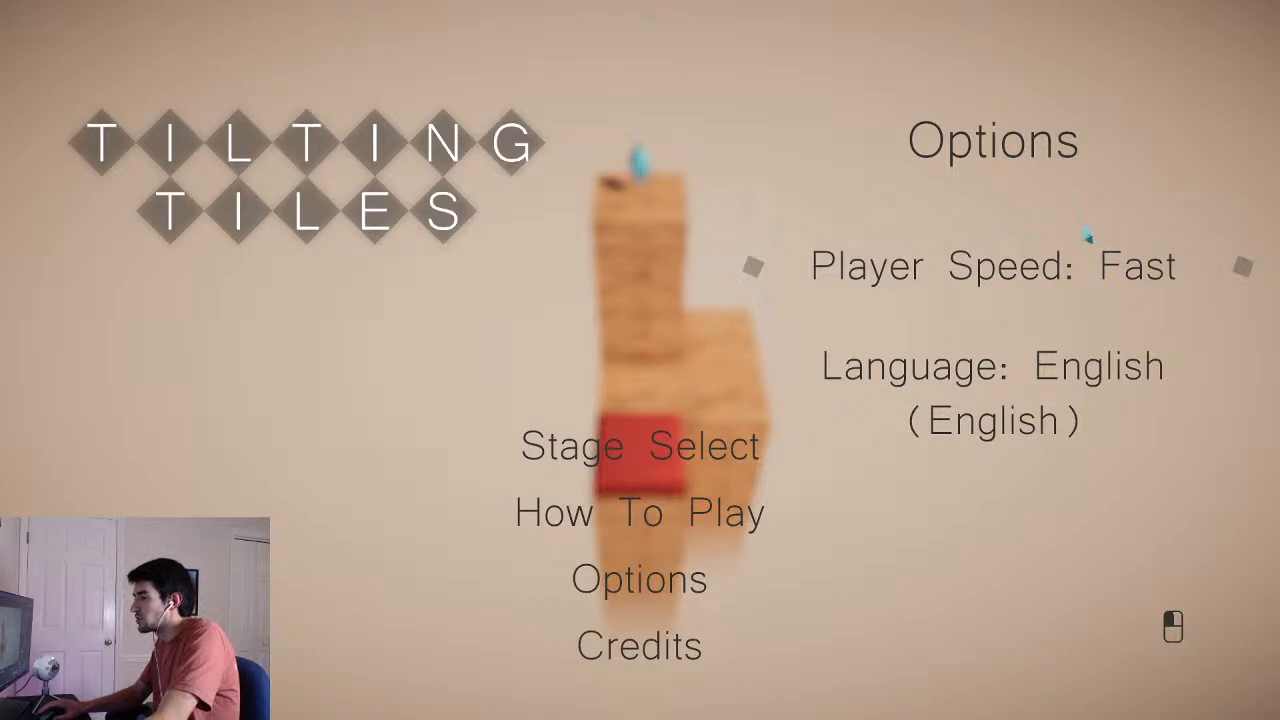
- Try Italian as the game language, return it to English and leave the options
left_click(1074, 371)
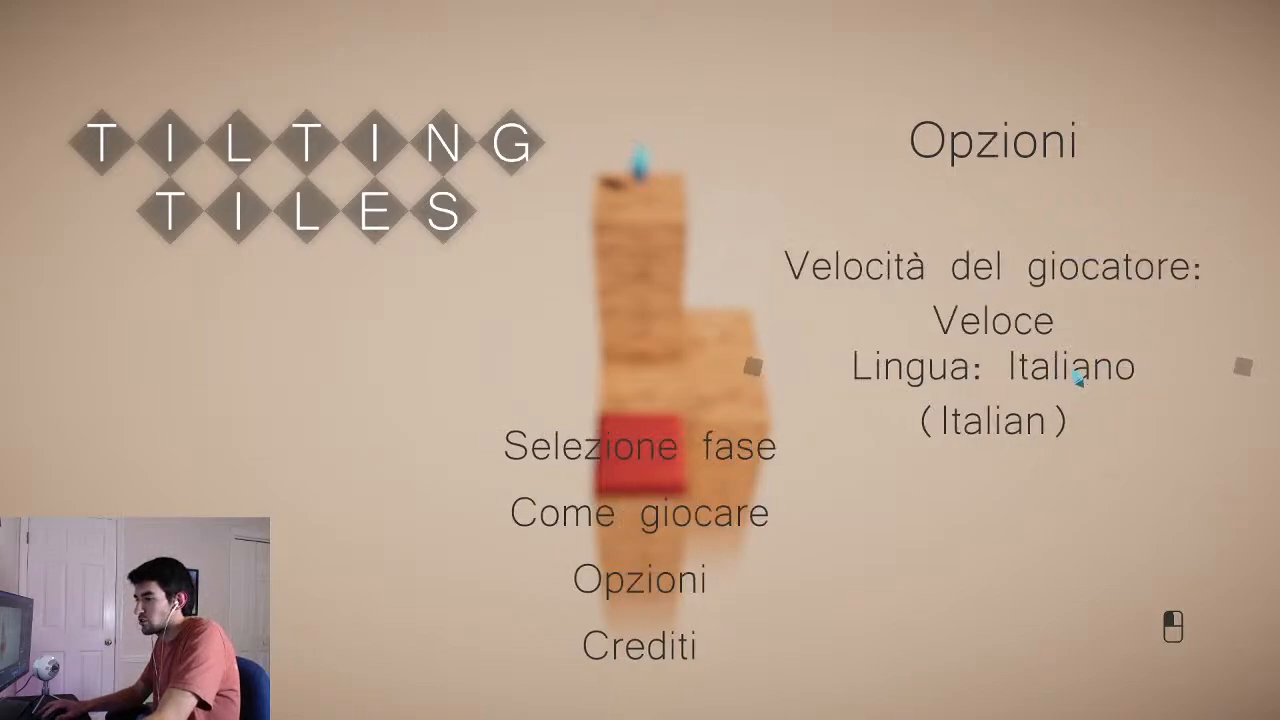
right_click(1076, 373)
right_click(1076, 373)
left_click(1134, 371)
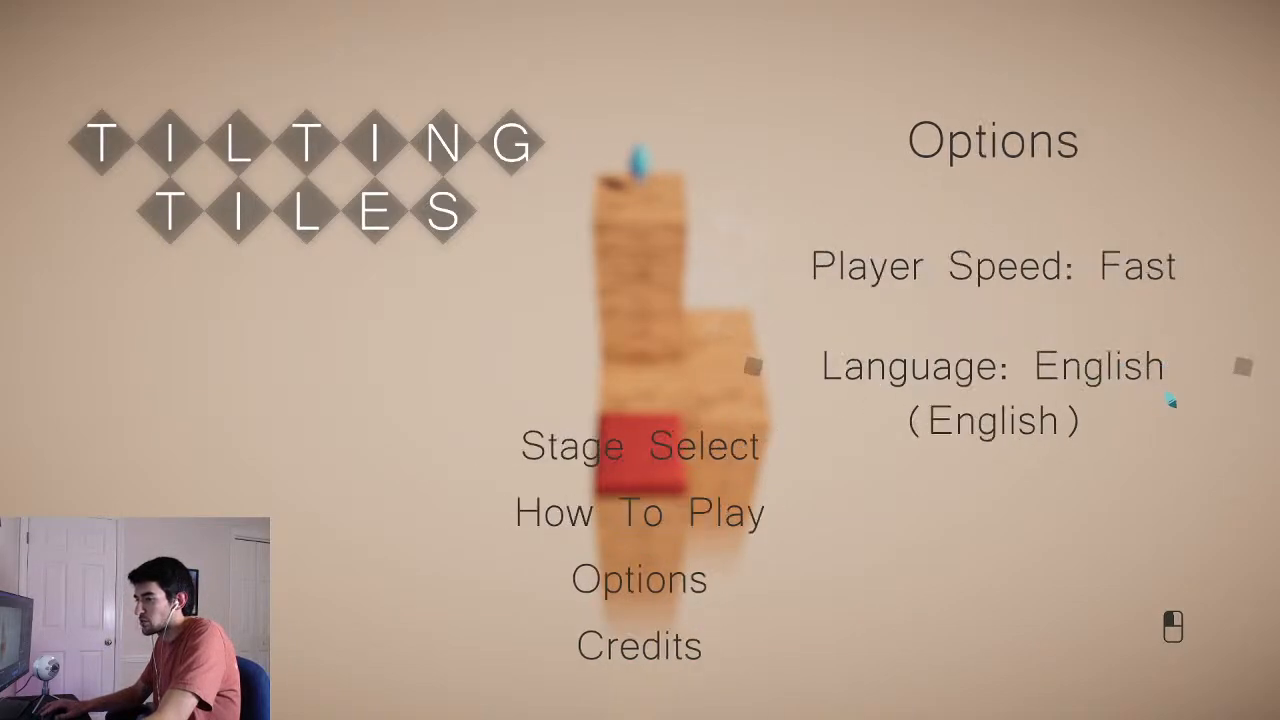
key("Escape")
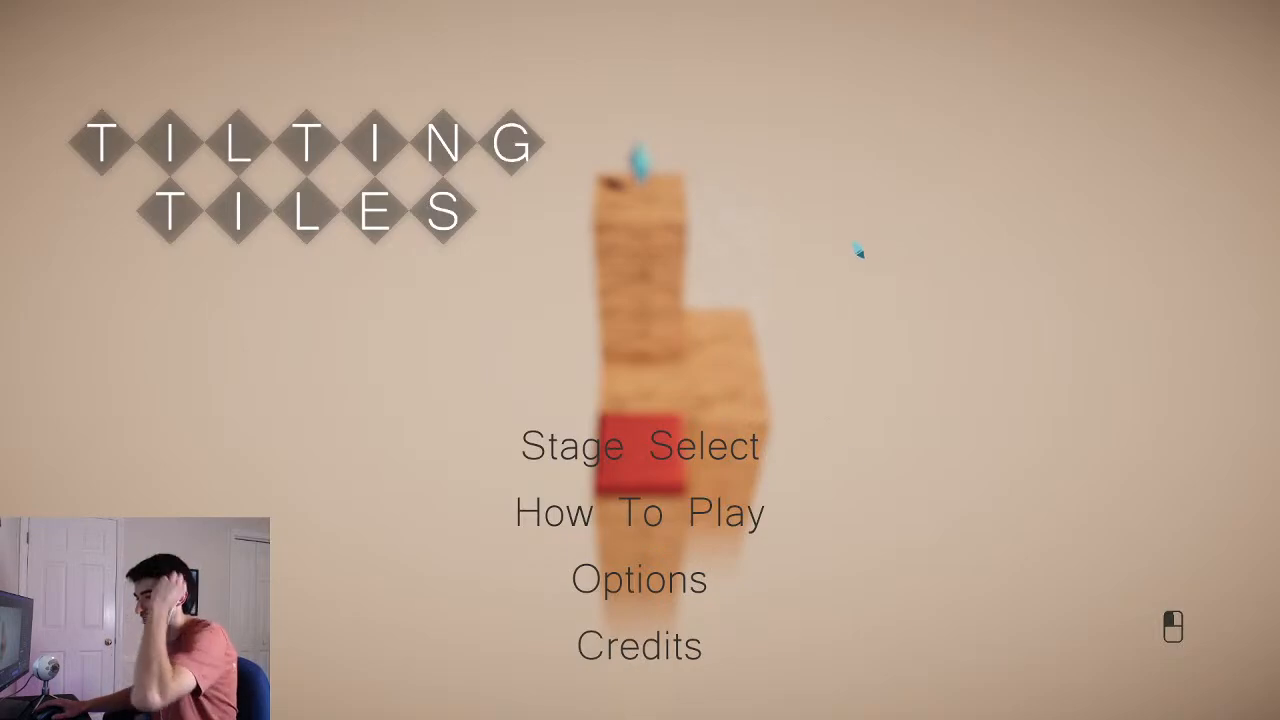
- Open Stage Select and browse back and forth through the World 1 stages and their previews
left_click(762, 462)
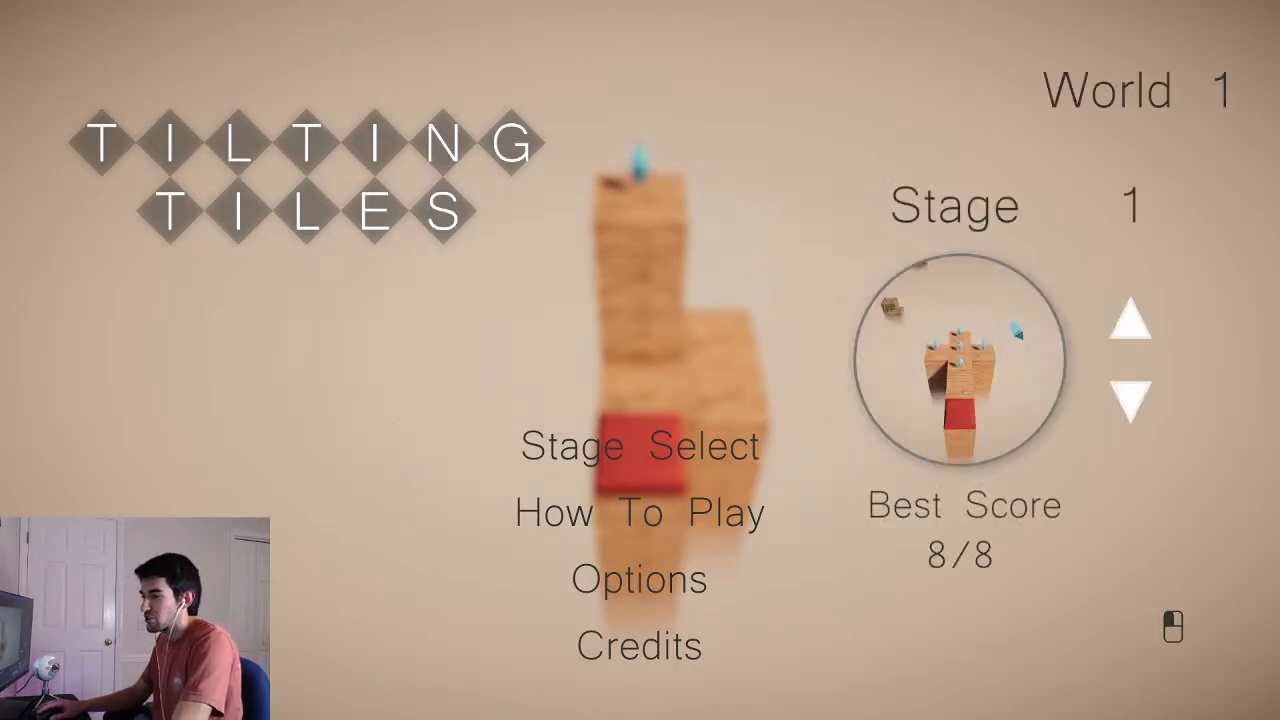
left_click(1128, 305)
key("Up")
key("Up")
key("Up")
key("Up")
key("Up")
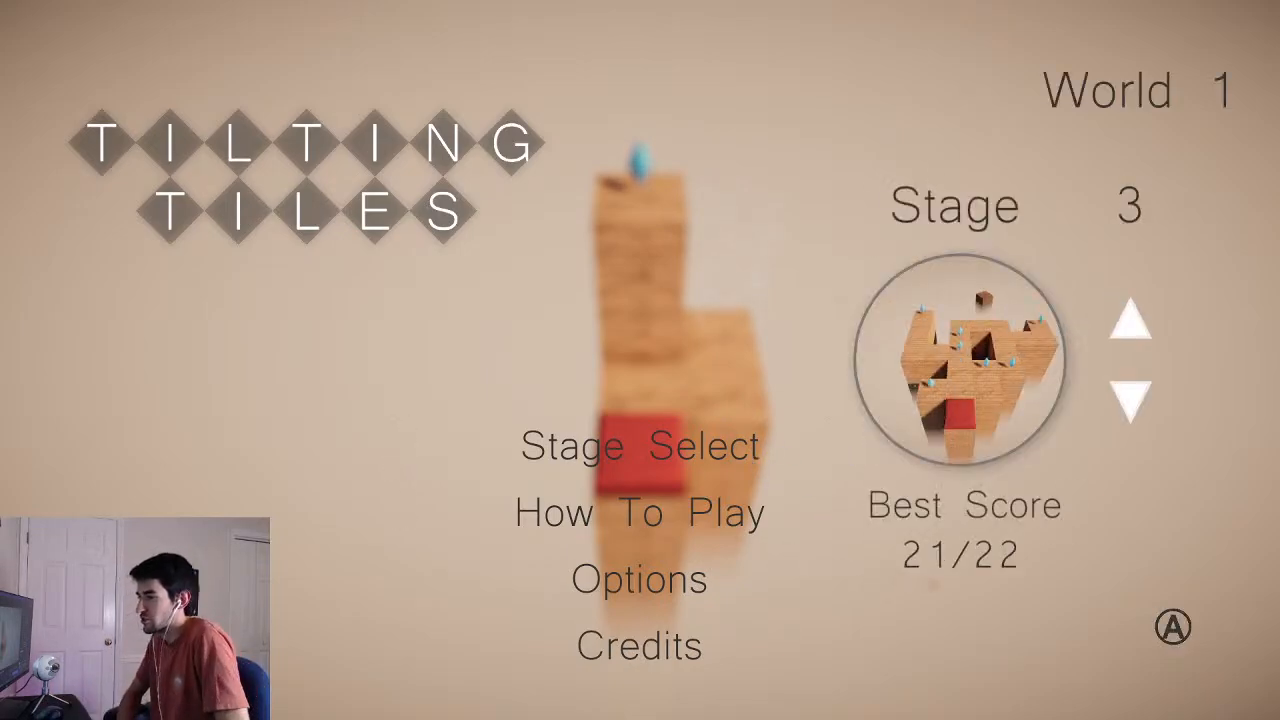
key("Down")
key("Down")
key("Down")
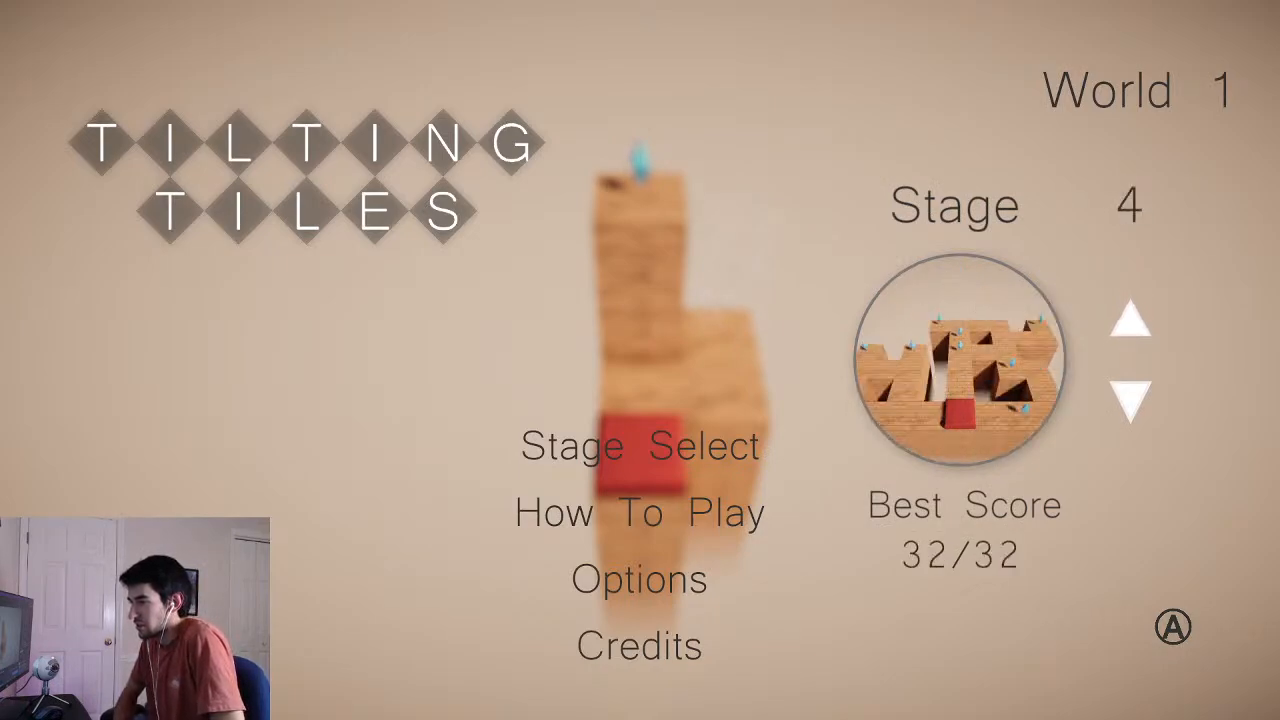
key("Up")
key("Up")
key("Up")
key("Down")
key("Down")
key("Down")
key("Down")
key("Down")
key("Down")
key("Down")
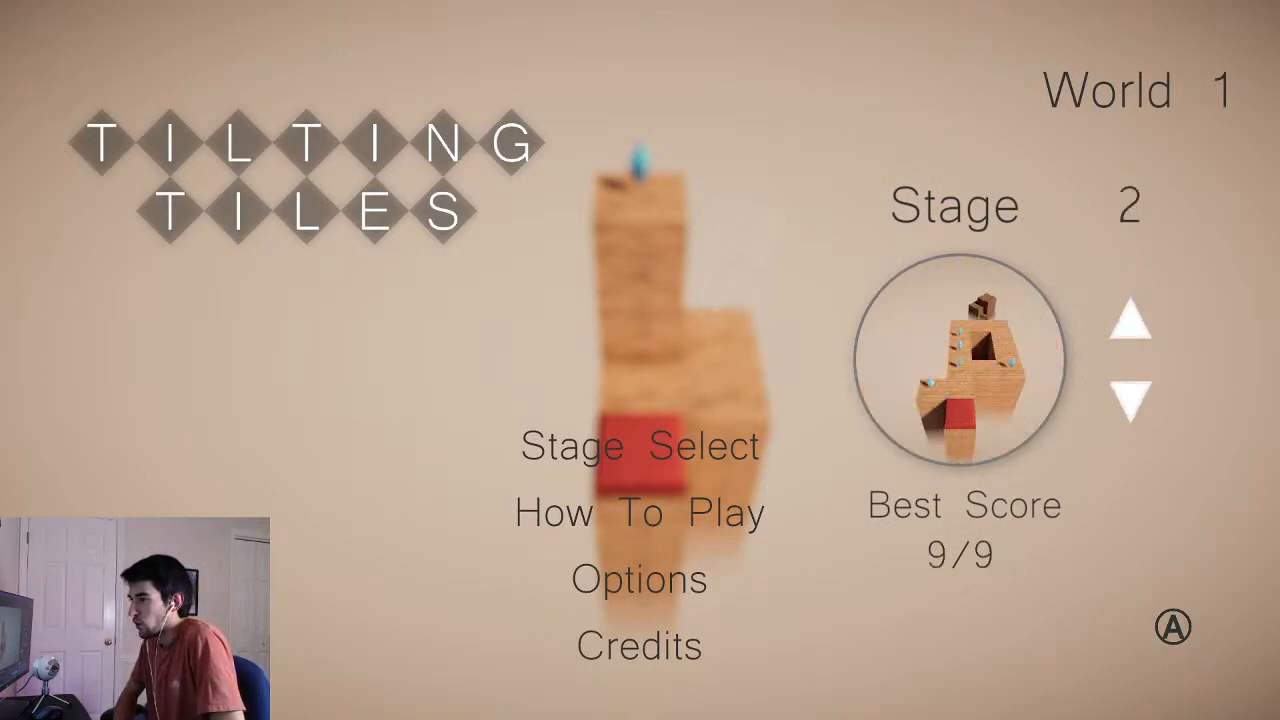
key("Up")
key("Up")
key("Up")
key("Up")
key("Up")
key("Up")
key("Up")
key("Up")
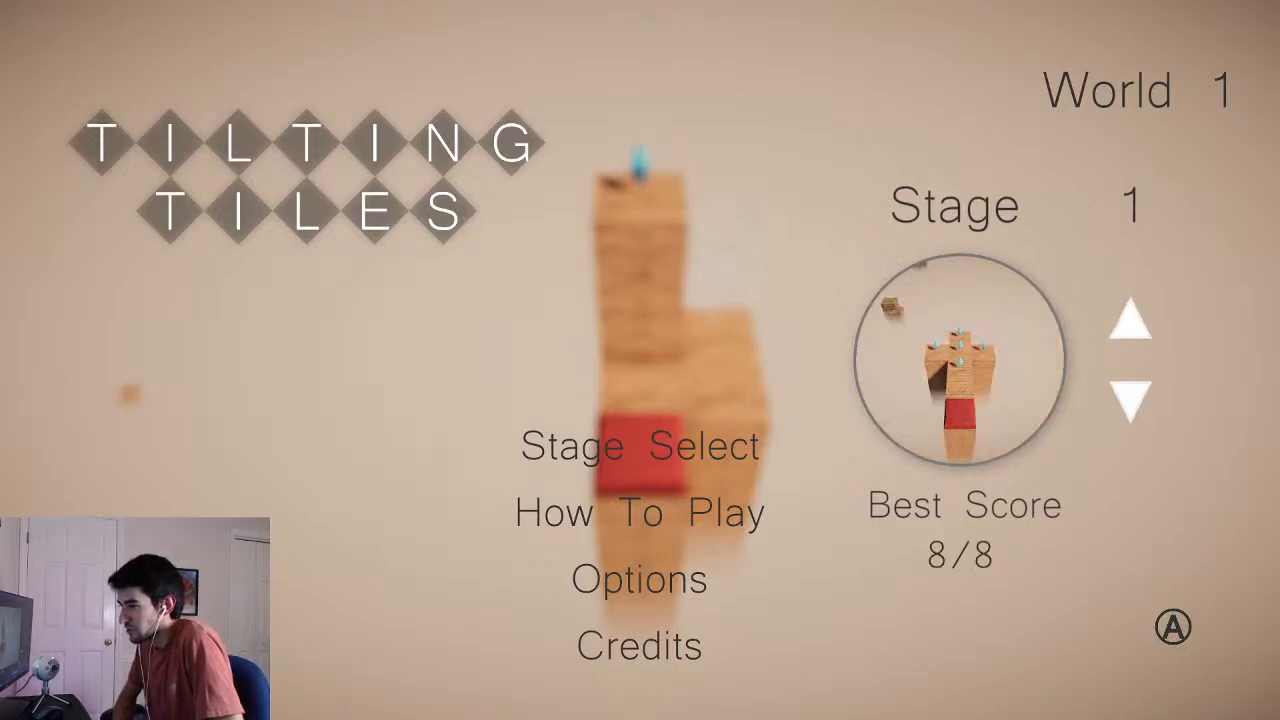
key("Up")
key("Up")
key("Up")
key("Up")
key("Up")
key("Up")
key("Up")
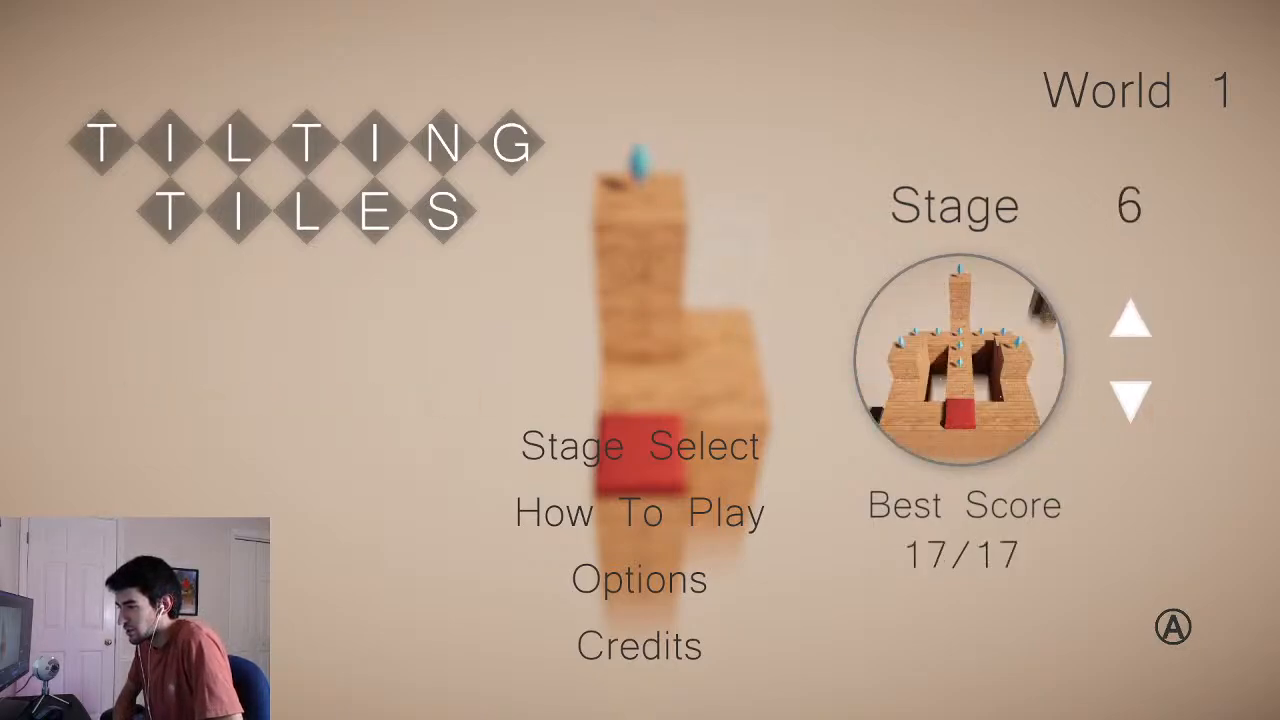
- Choose Stage 7 of World 1 and start it
key("Down")
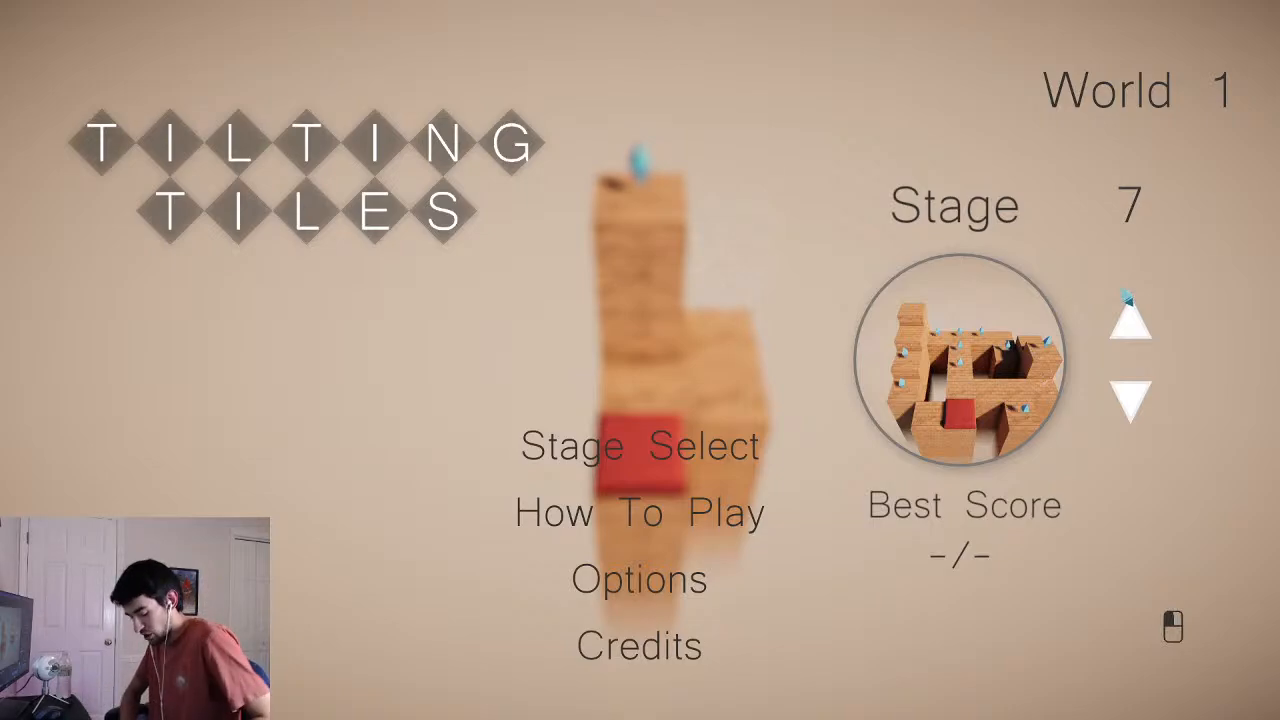
left_click(1121, 290)
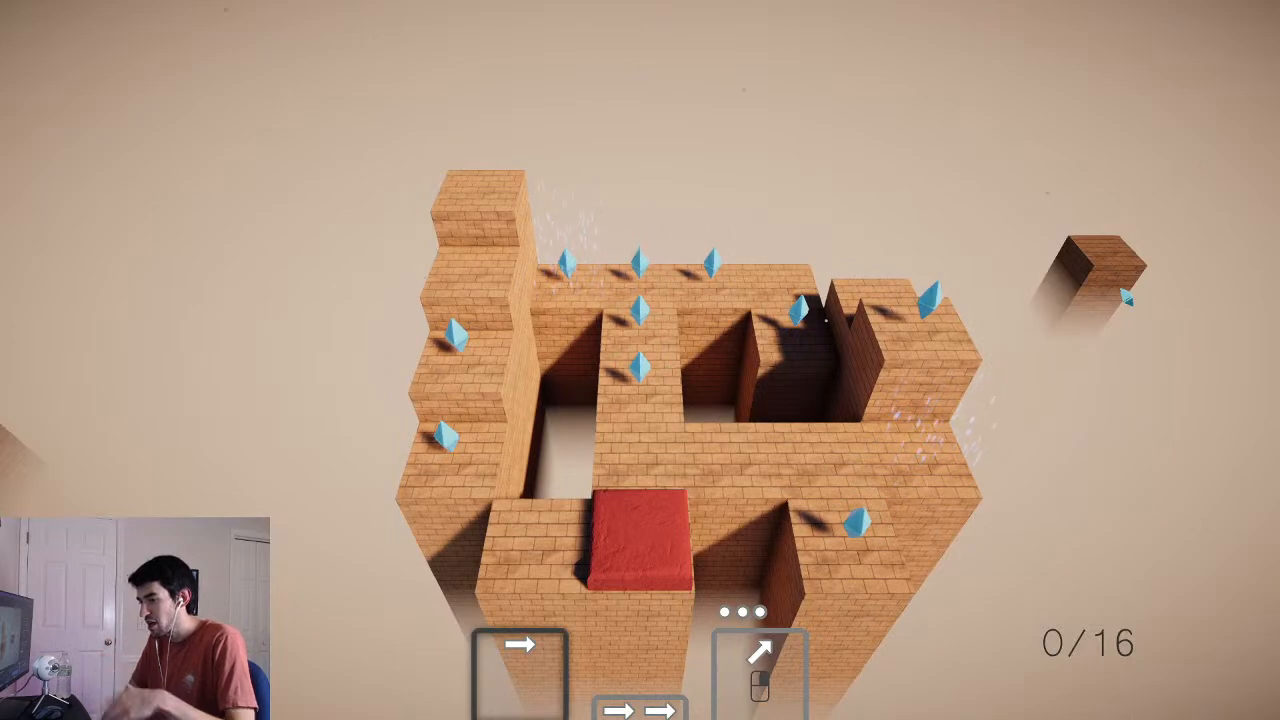
key("s")
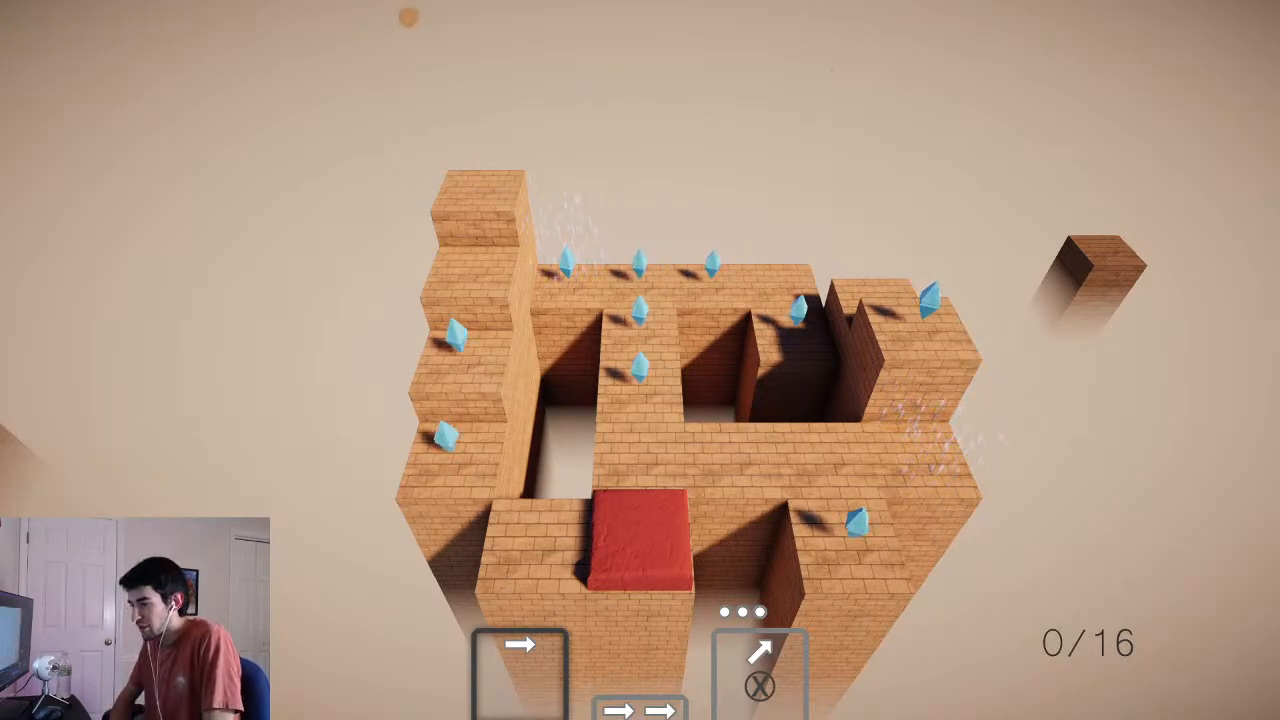
- Pause the level and look through the pause menu, moving between the Exit Level and Music Vol entries
key("Escape")
key("Down")
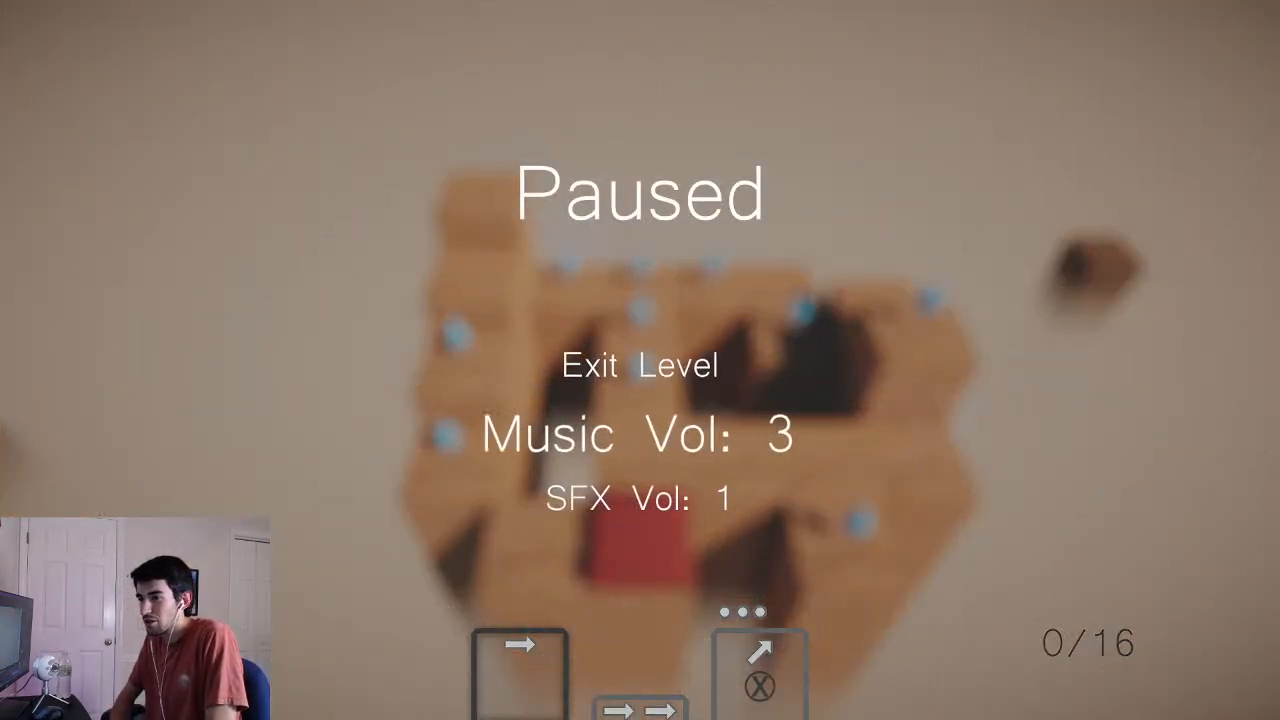
key("Up")
key("Down")
key("Up")
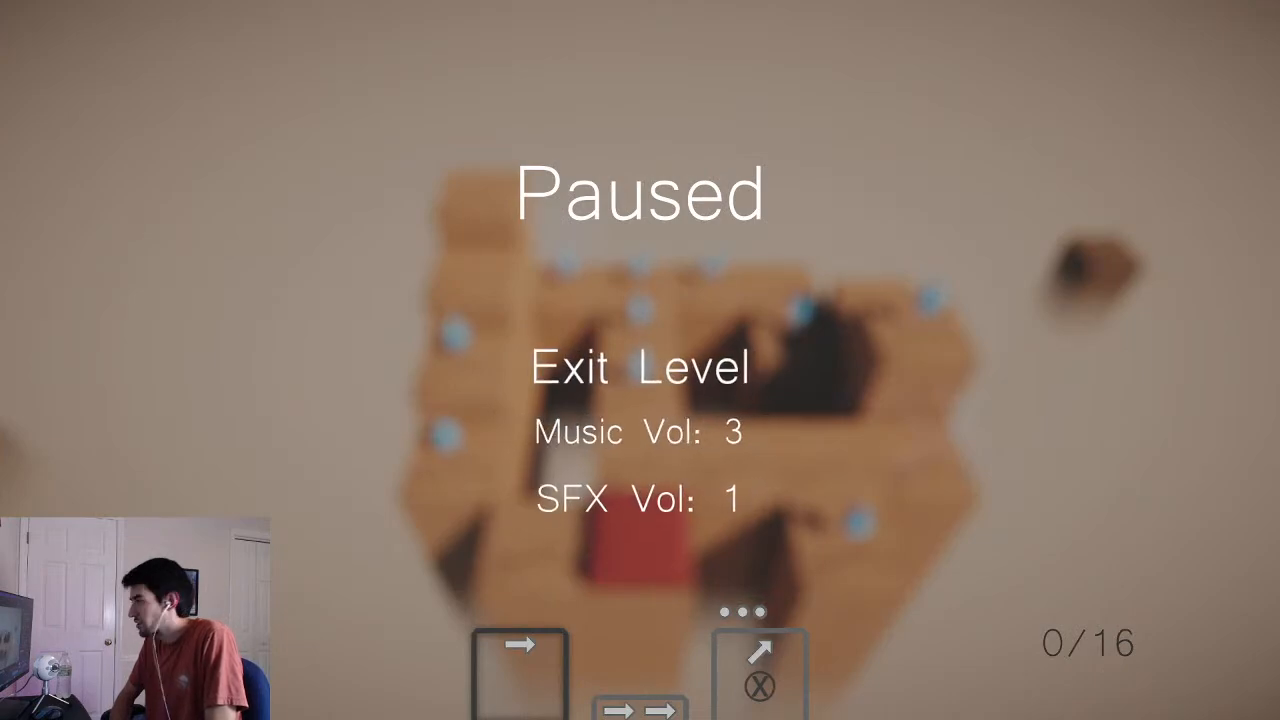
- Resume the level and roll the red tile off the start block onto the adjoining path and back one block
key("Escape")
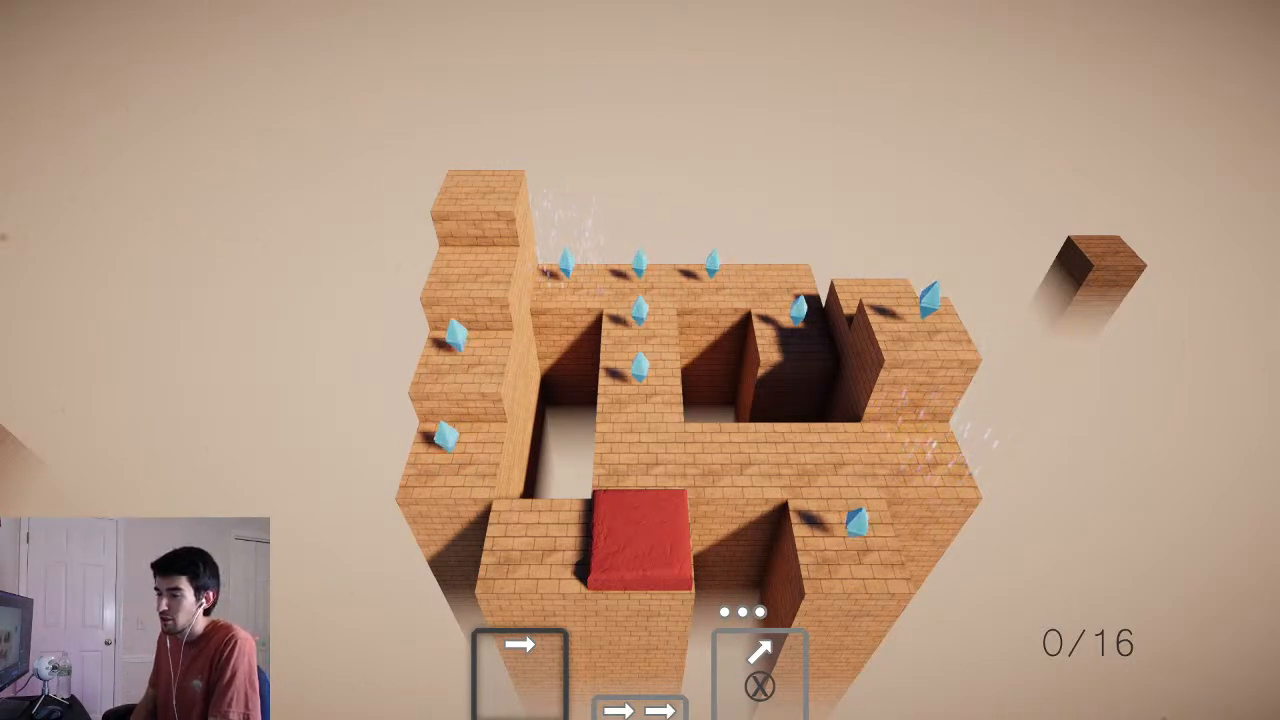
key("Up")
key("Right")
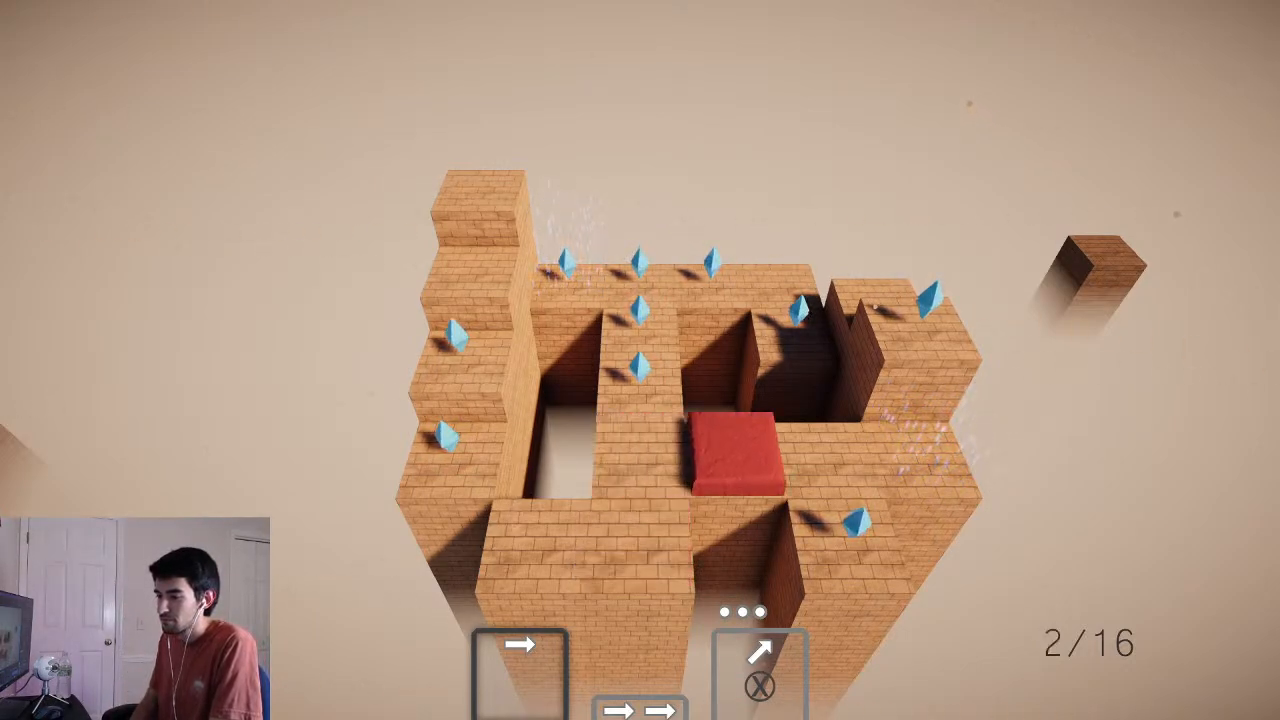
key("Left")
- Pause the level, set the SFX volume to 3 and resume play
key("Escape")
key("Down")
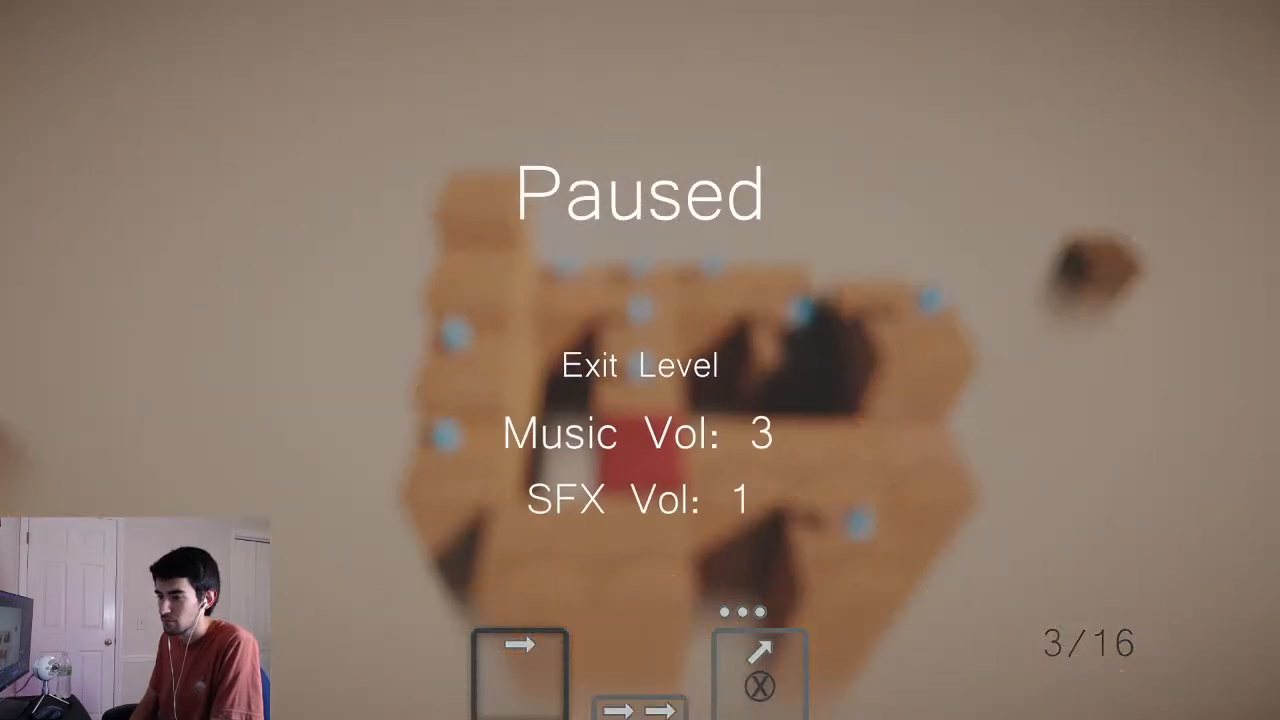
key("Down")
key("Right")
key("Right")
key("Escape")
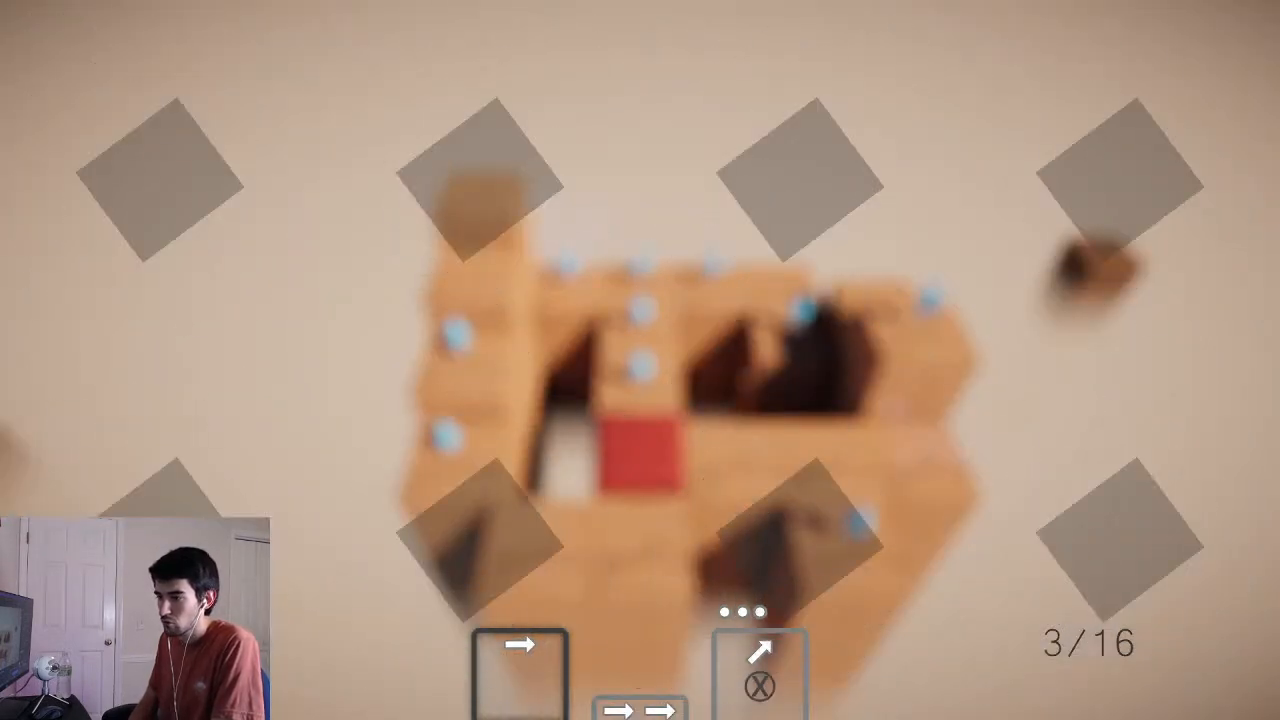
- Collect the front-right crystal with a diagonal move and bring the tile back diagonally past the start block onto the central path
key("Right")
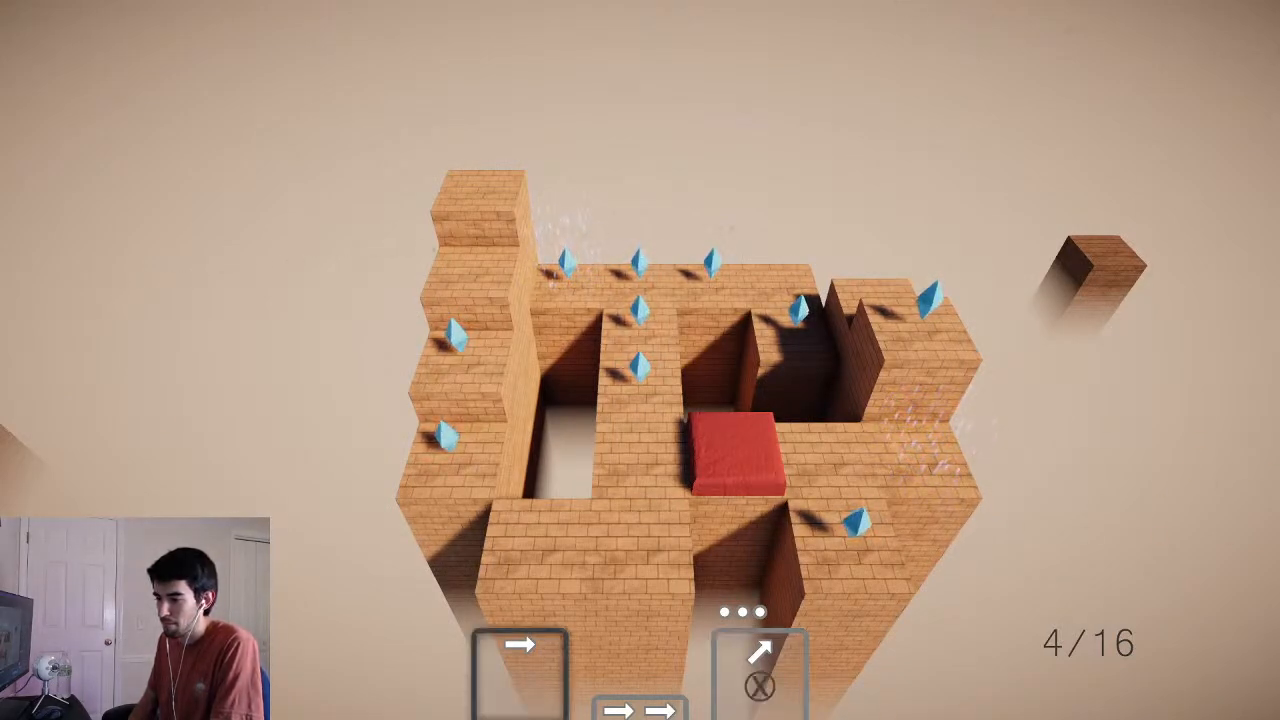
key("Down+Right")
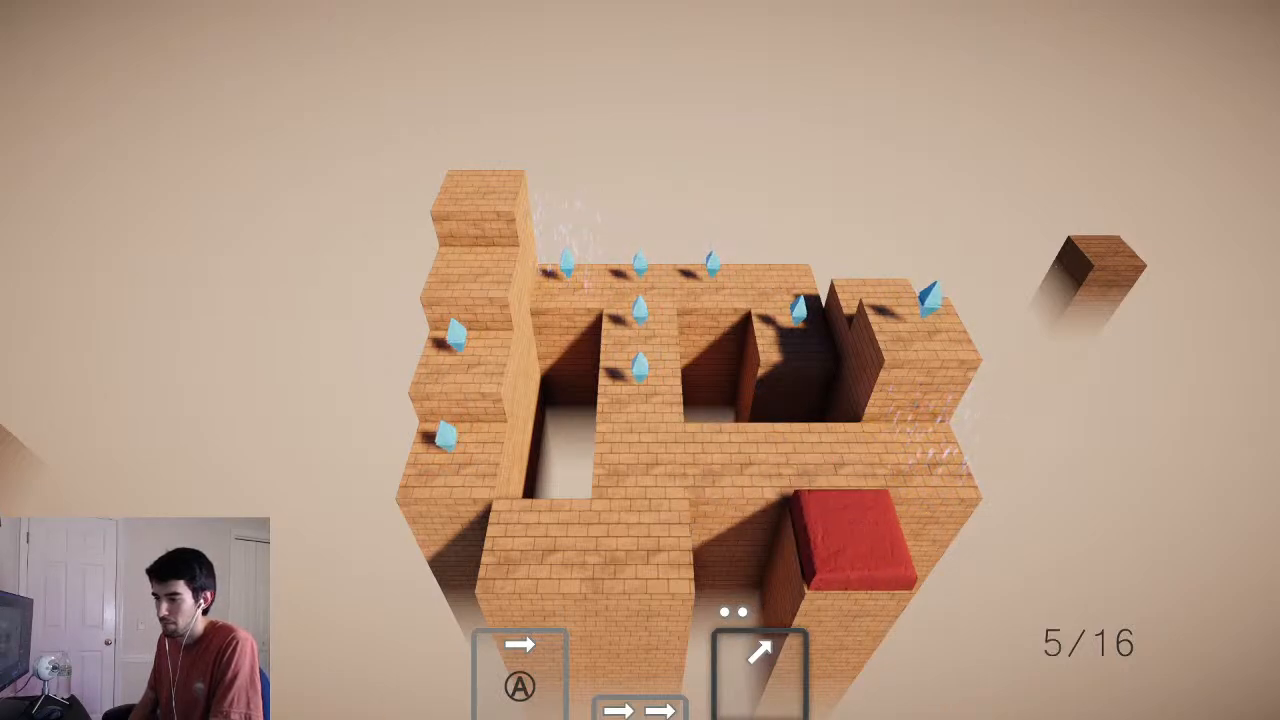
key("Up+Left")
key("Down+Left")
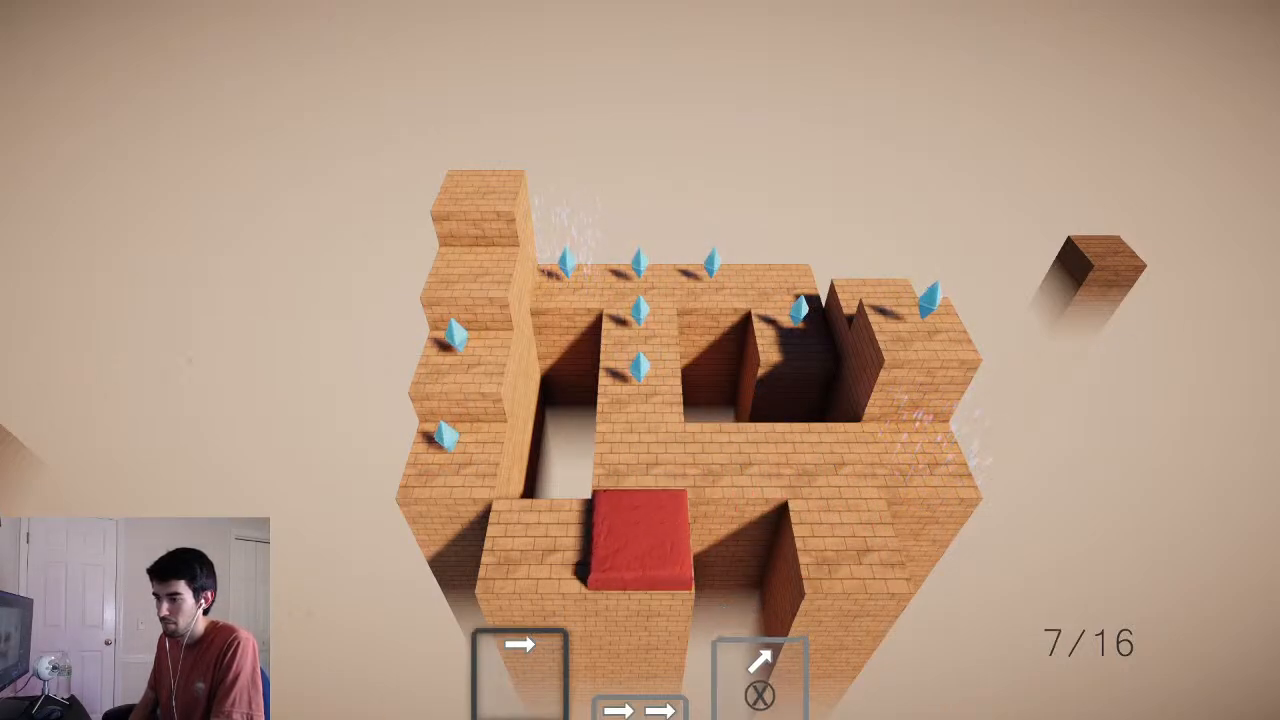
key("Up")
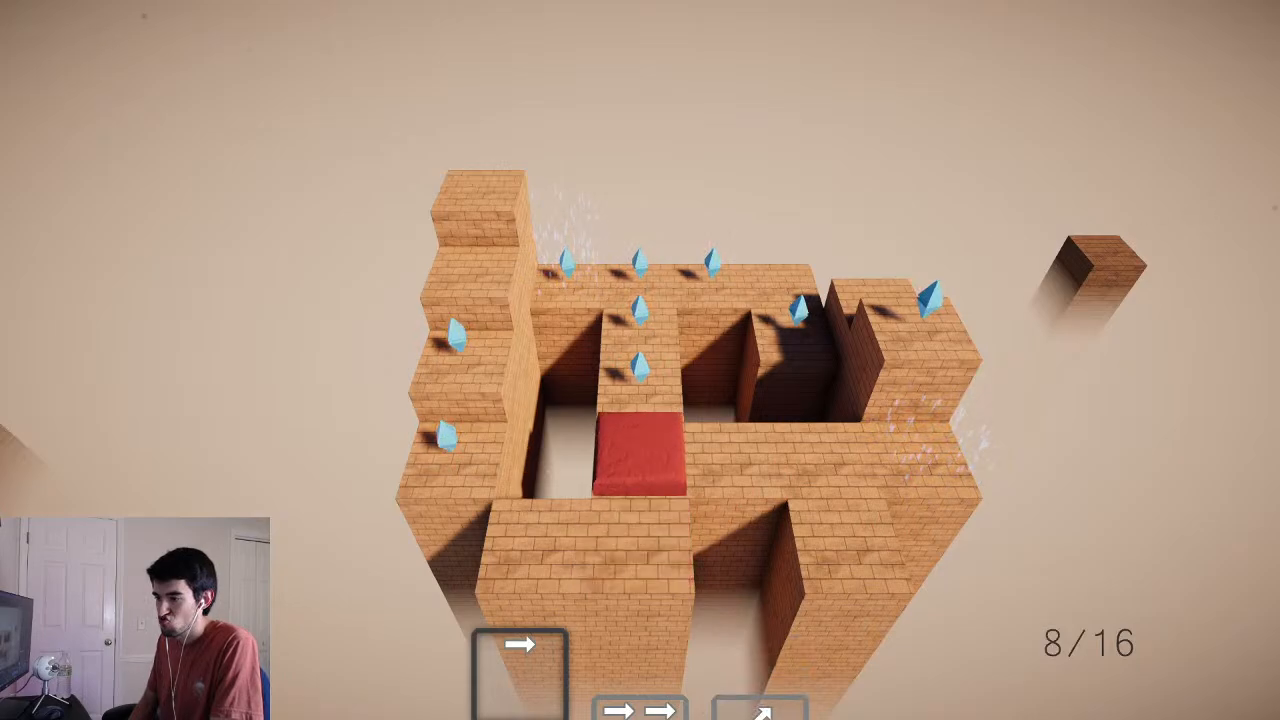
- Roll the tile over the raised right-hand blocks towards the back, collecting the crystal there, and exit the level from the pause menu
key("Right")
key("Right")
key("Up")
key("Left")
key("Left")
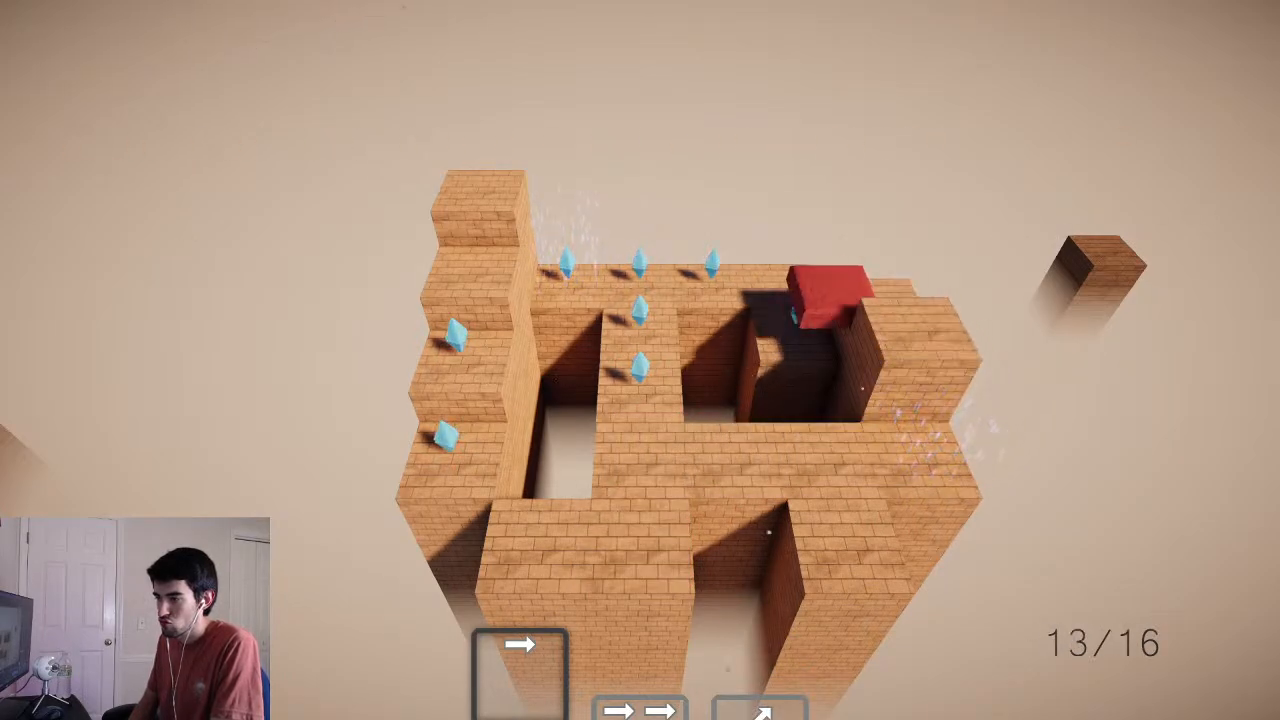
key("Escape")
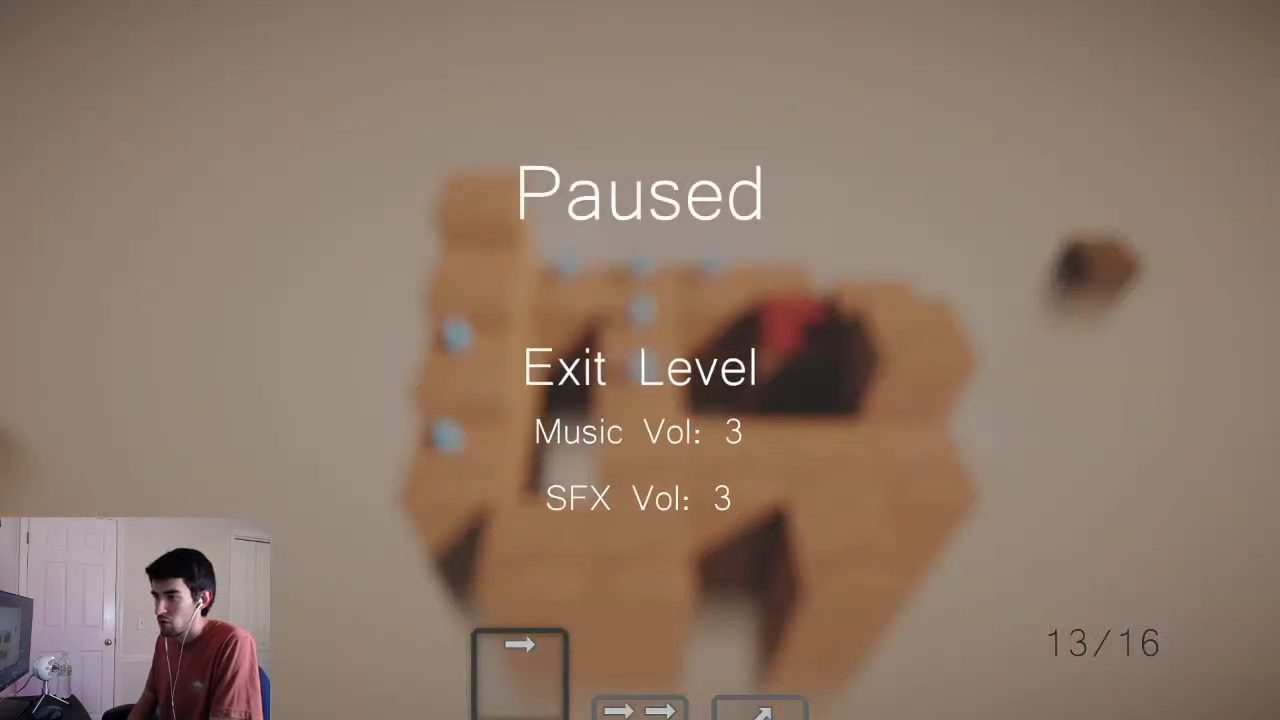
key("Return")
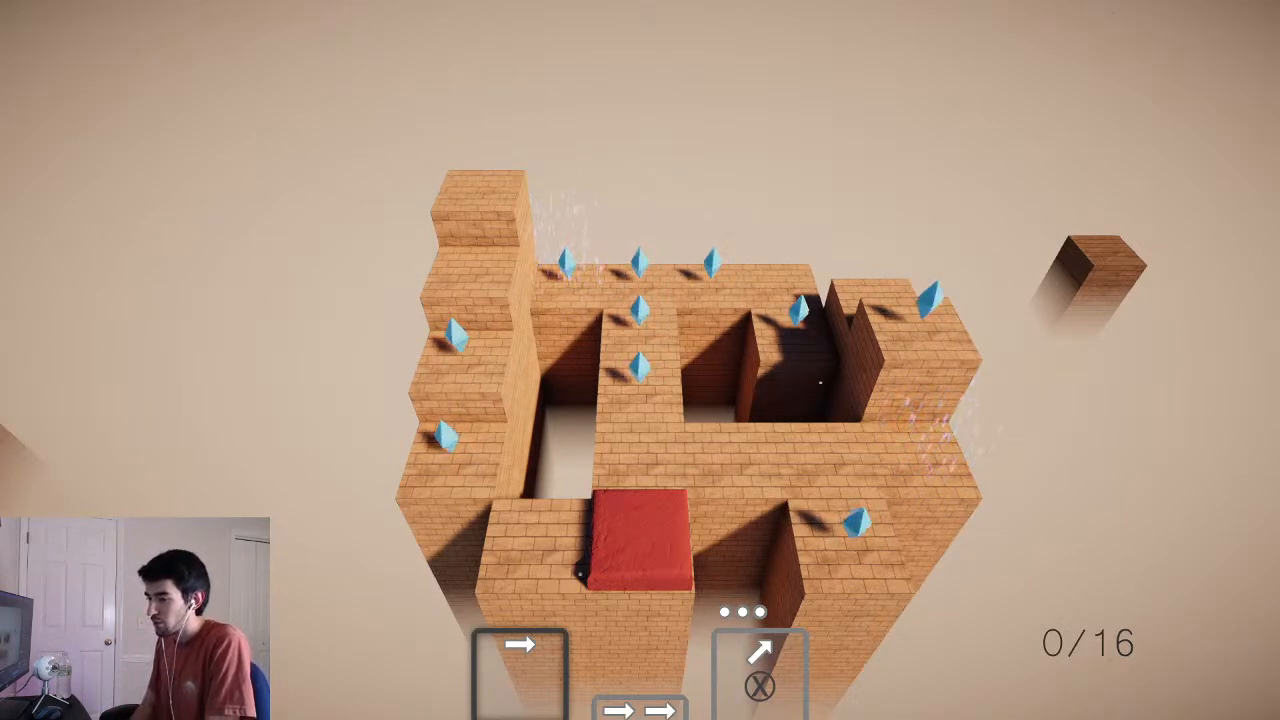
- Switch to the diagonal move and cross the front-right crystal to the raised right-hand block
key("Left")
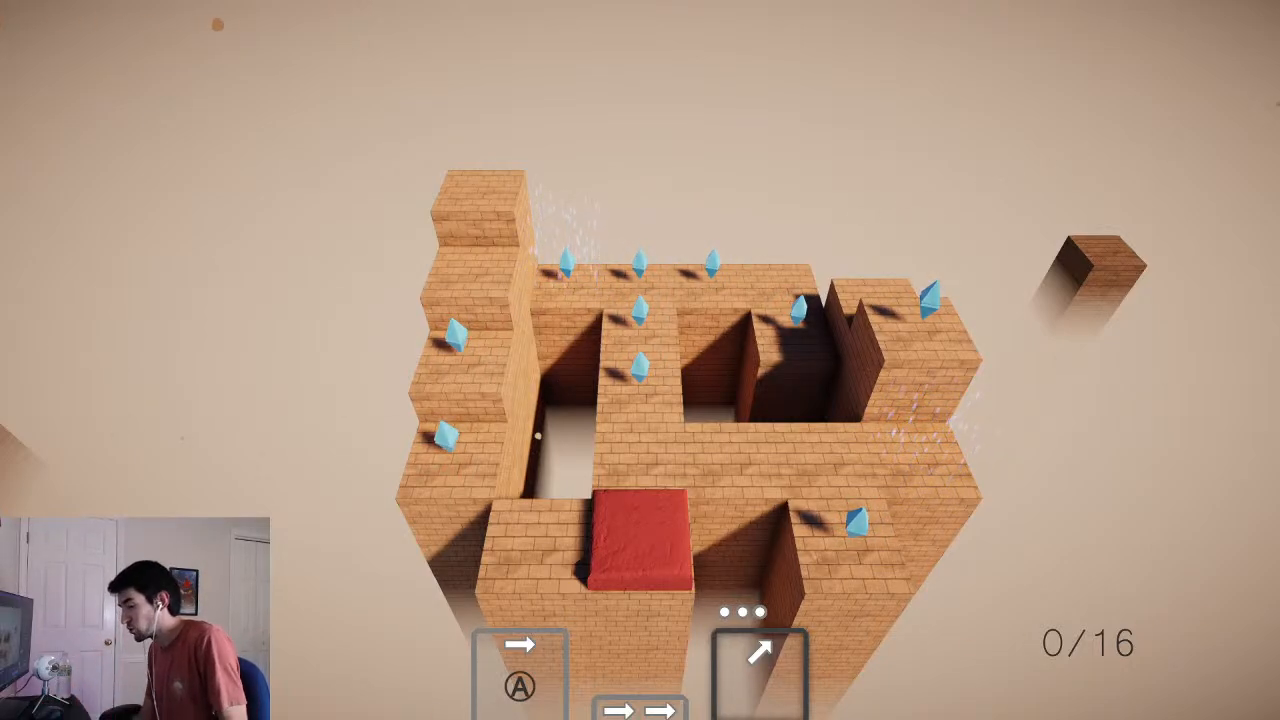
key("Return")
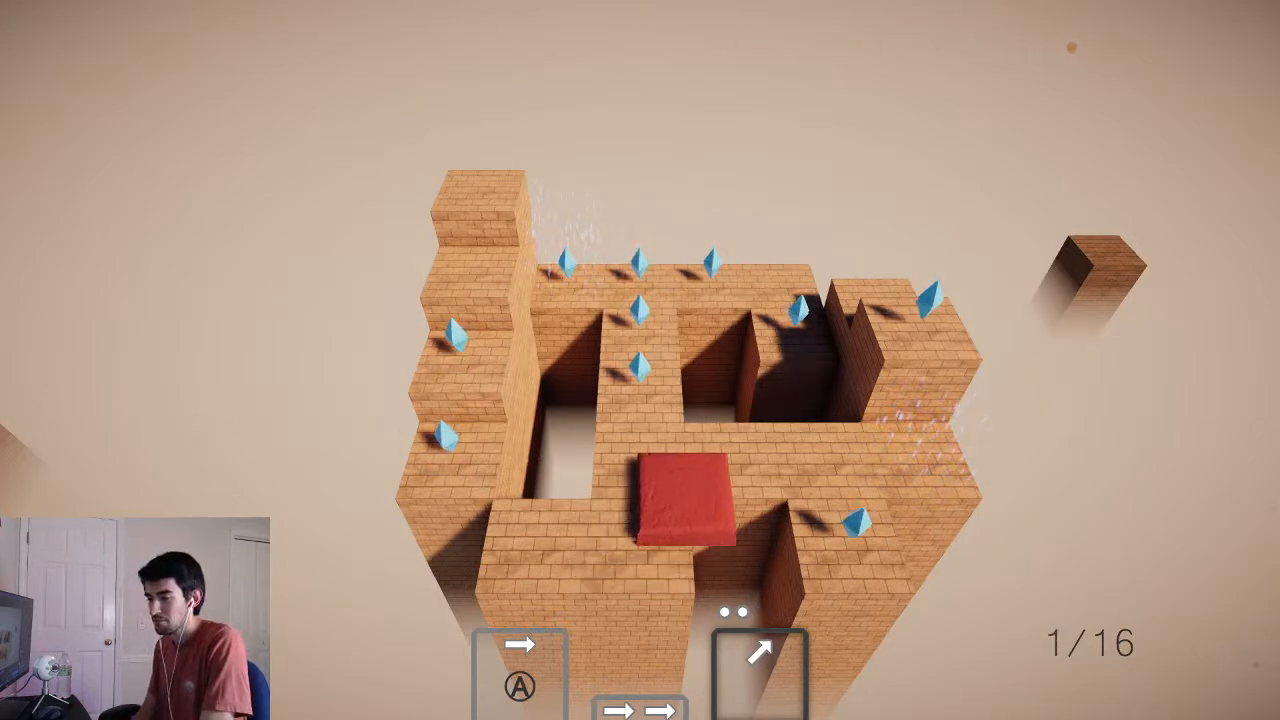
key("x")
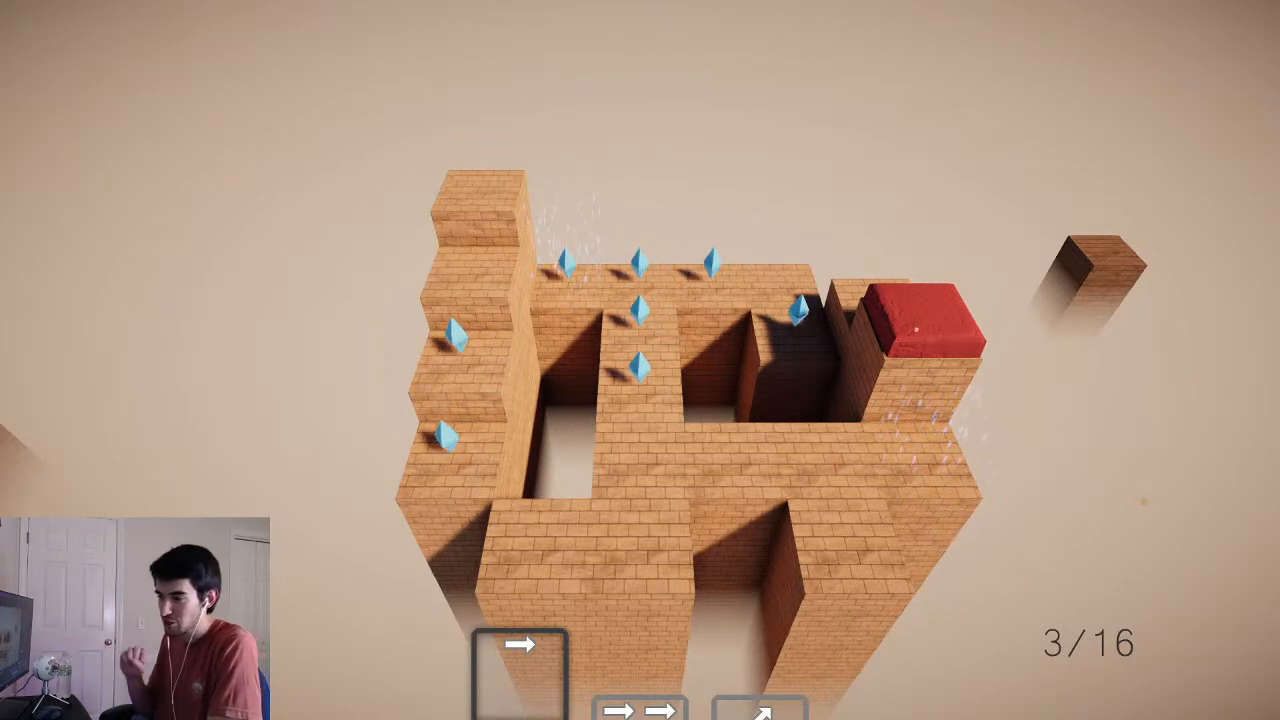
- Roll the tile back and leftwards with straight moves, collecting the shaded crystal and the first crystal of the back row
key("Up")
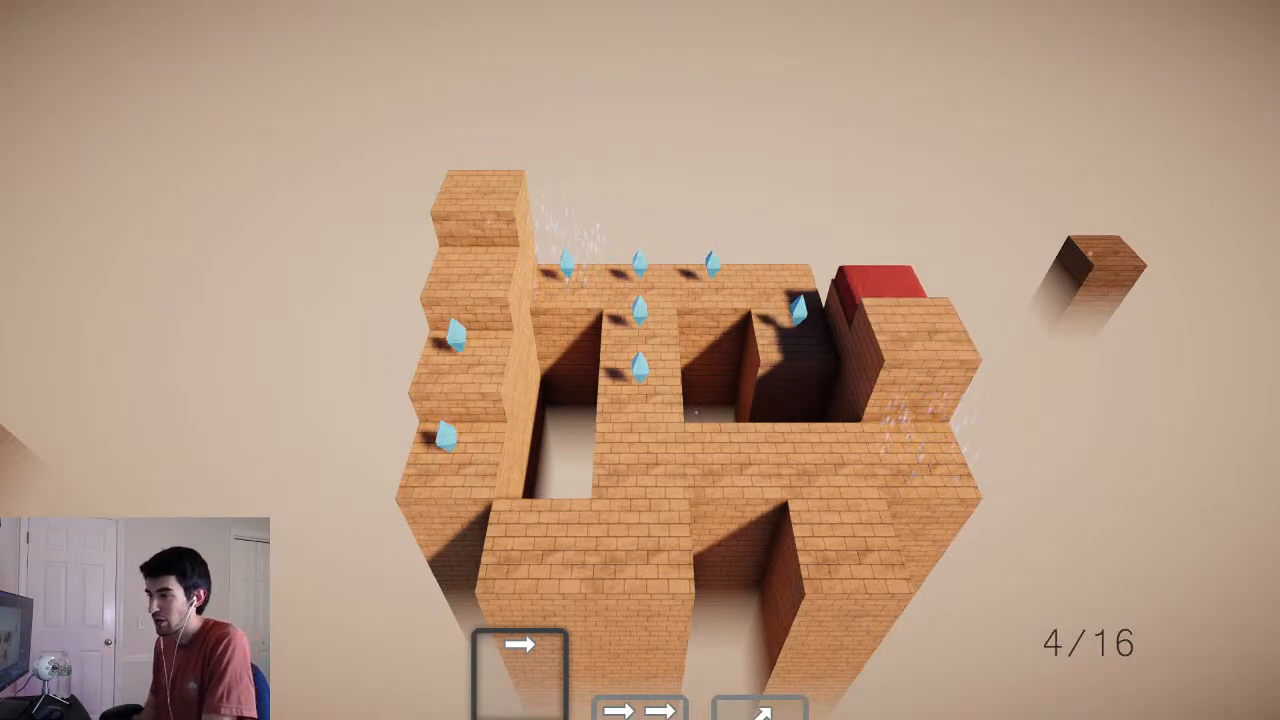
key("Left")
key("Left")
key("Left")
key("Left")
key("Left")
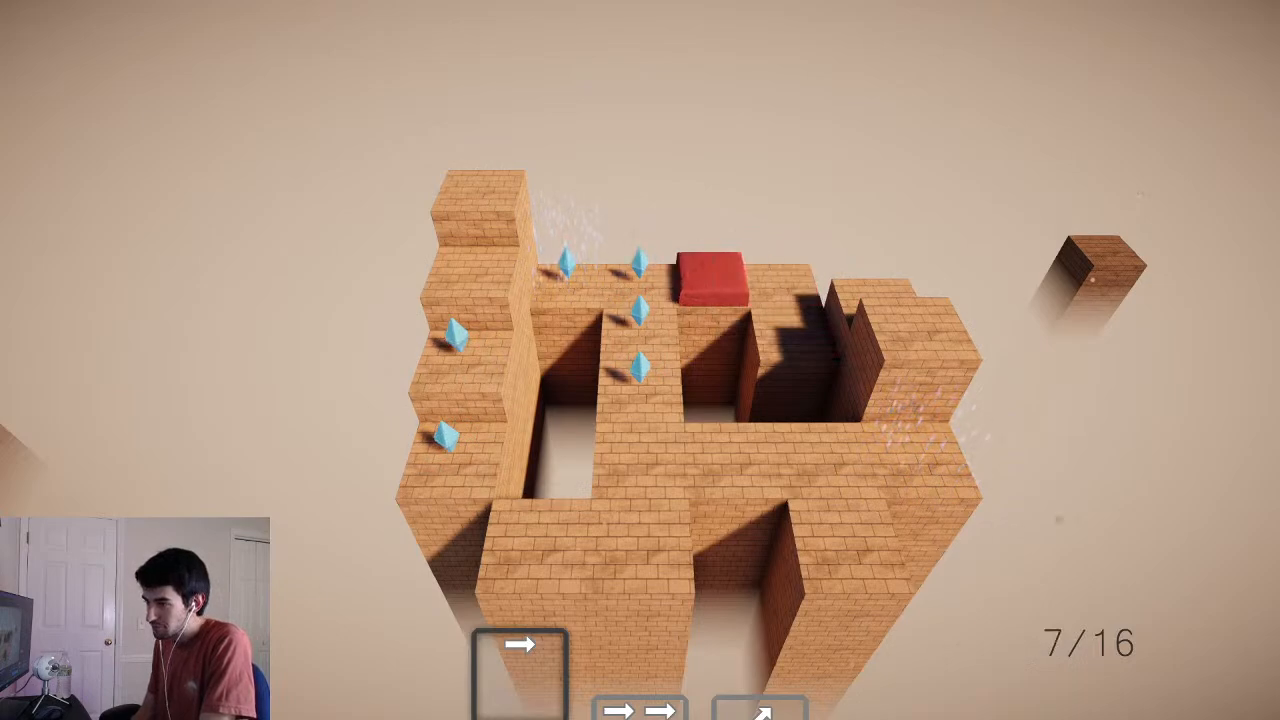
- Collect the middle strip's crystals and the rest of the back row, and descend the left staircase through its two crystals
key("Down")
key("Up")
key("Up")
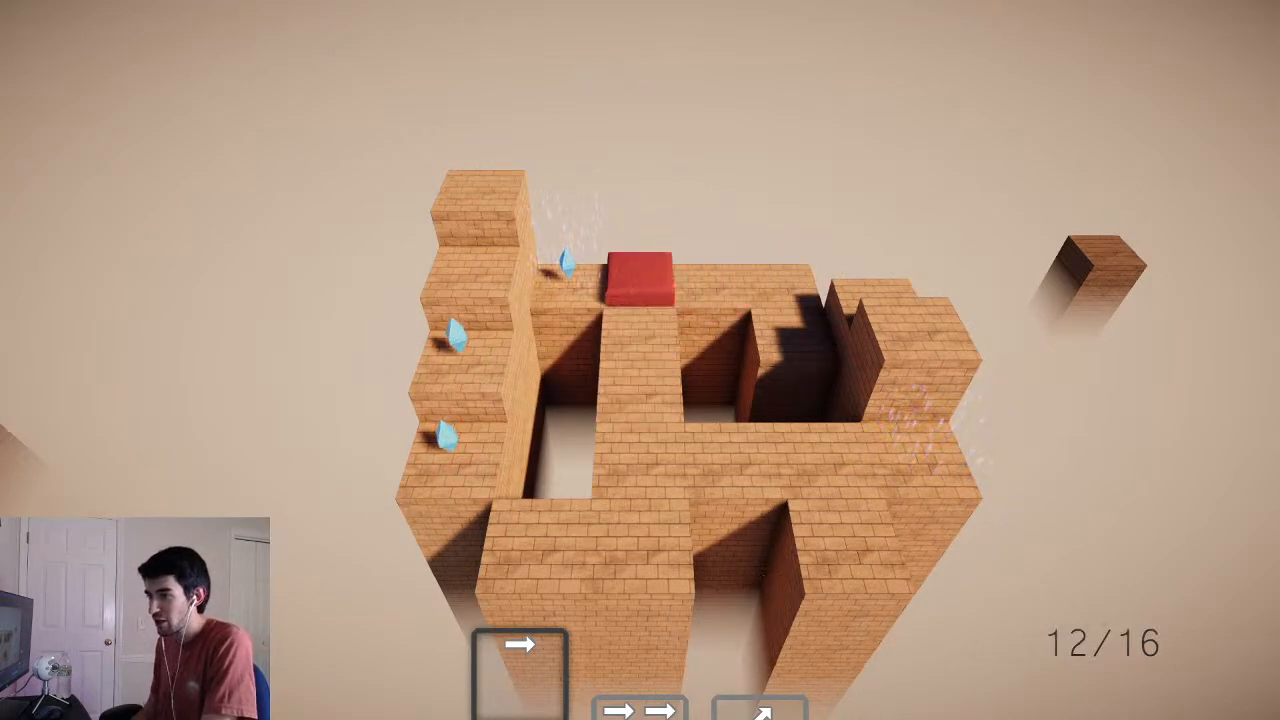
key("Left")
key("Down")
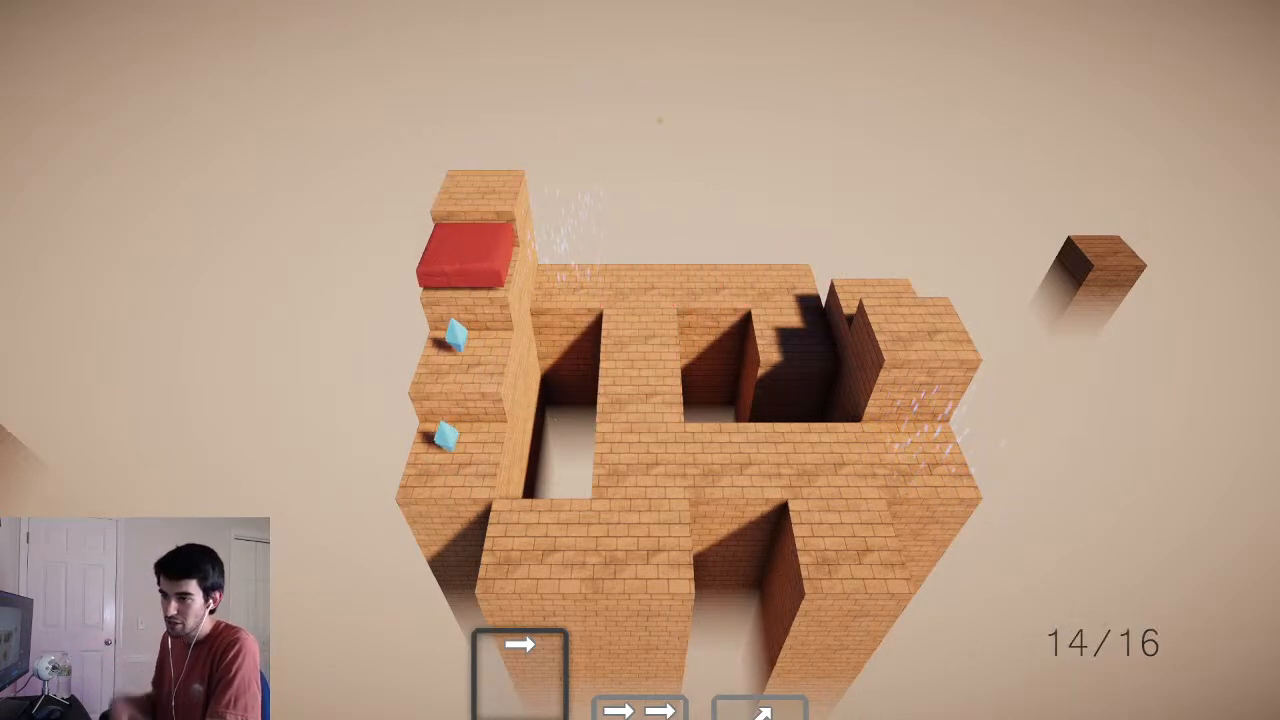
key("Down")
key("Down")
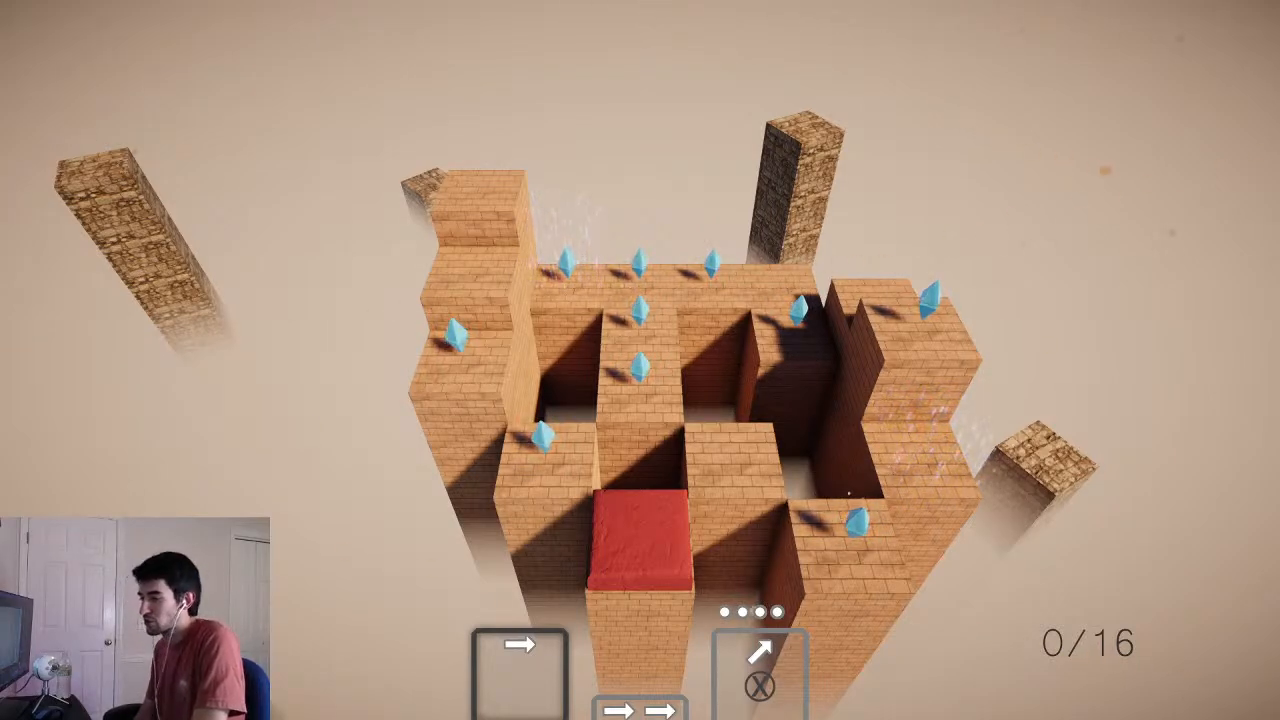
- Try a diagonal route through the next level's two front crystals and restart the level
key("Left")
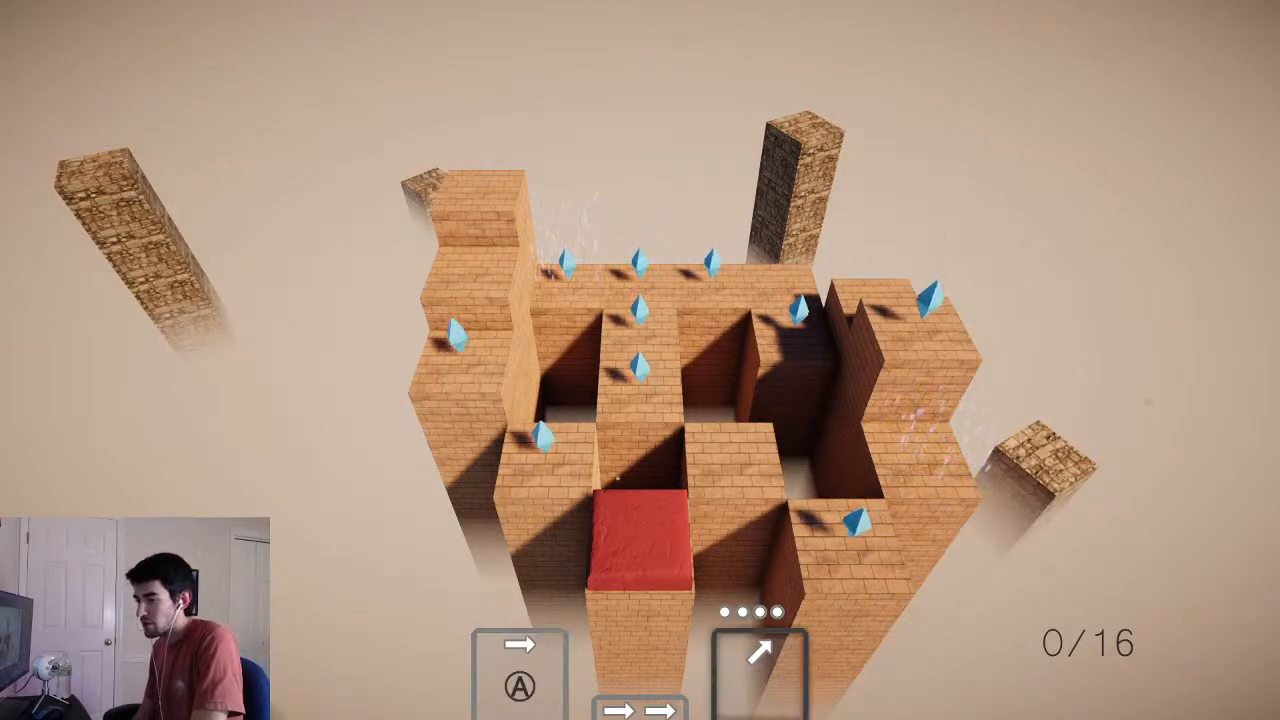
key("Return")
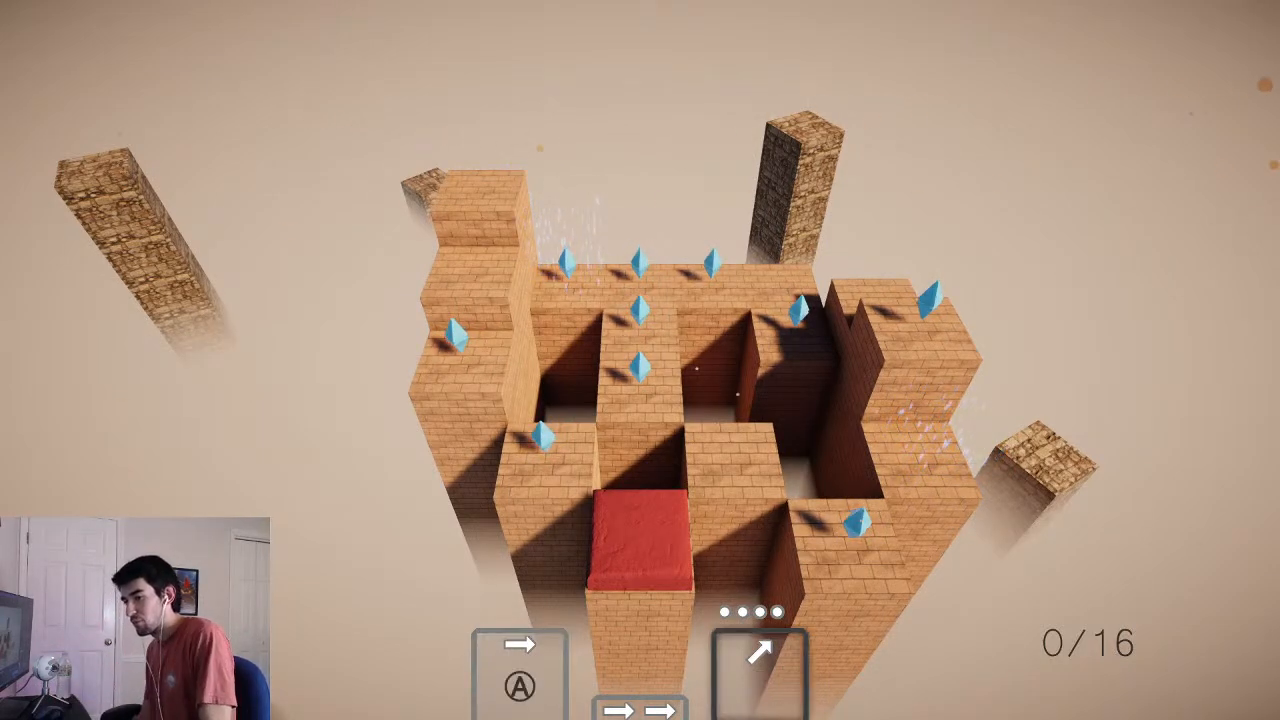
key("Return")
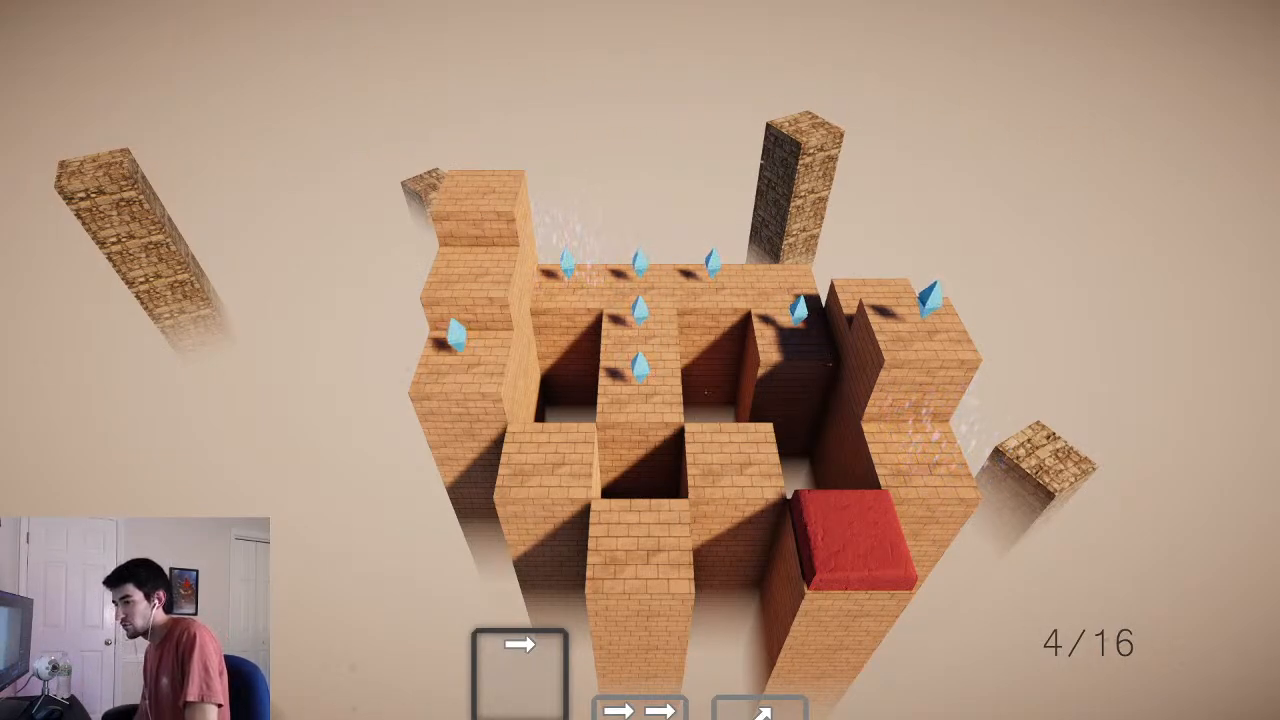
key("r")
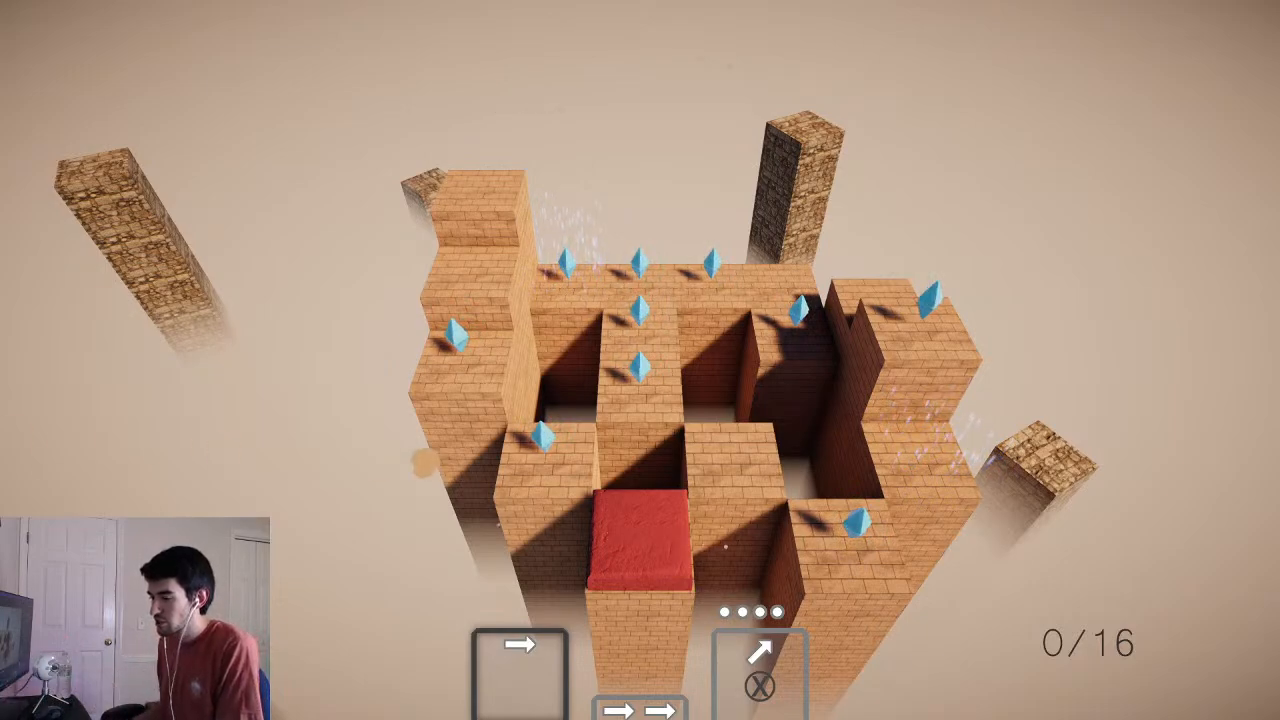
- Cross diagonally over the front-right crystal to the raised block, switch to straight moves and reach the back row past the shaded crystal
key("x")
key("x")
key("x")
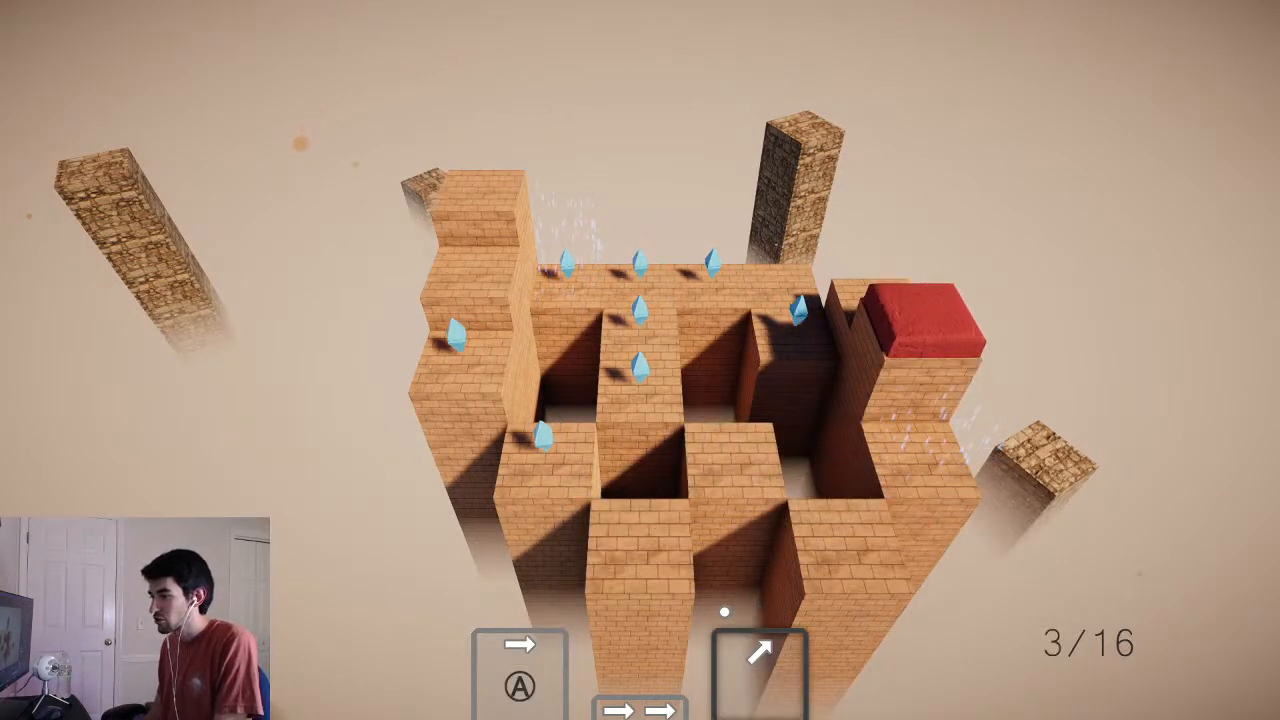
key("a")
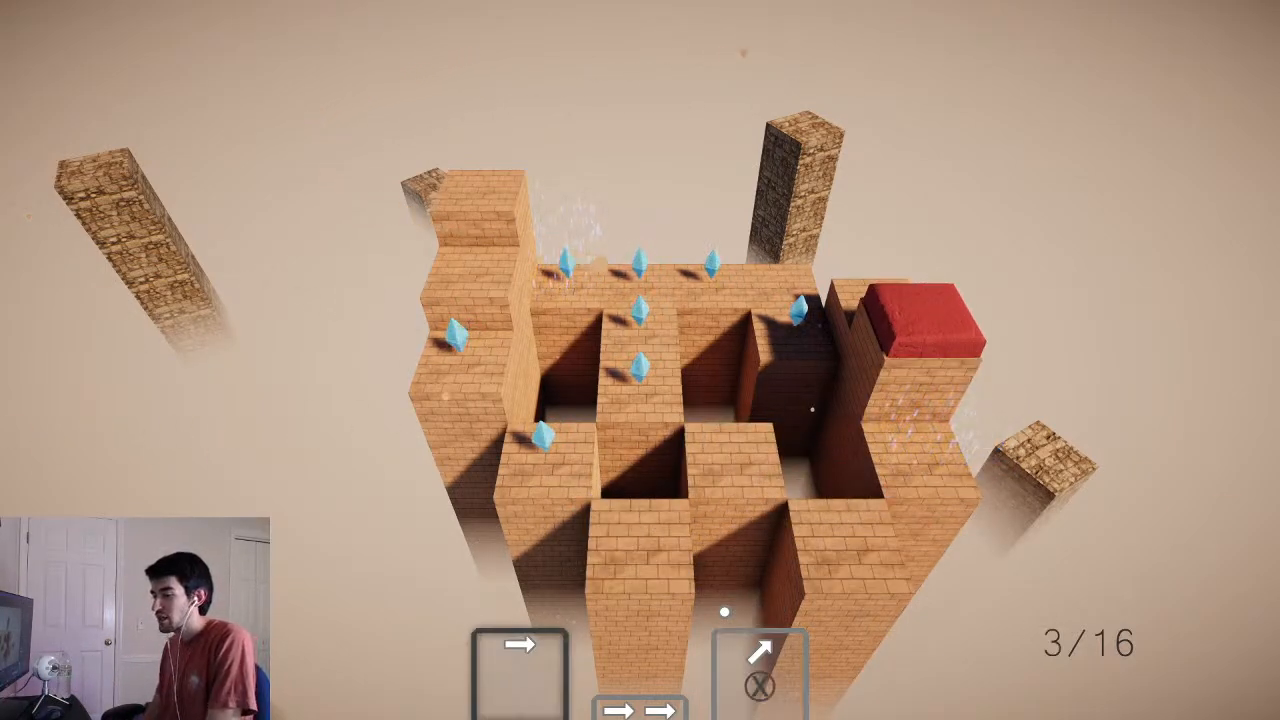
key("a")
key("a")
key("a")
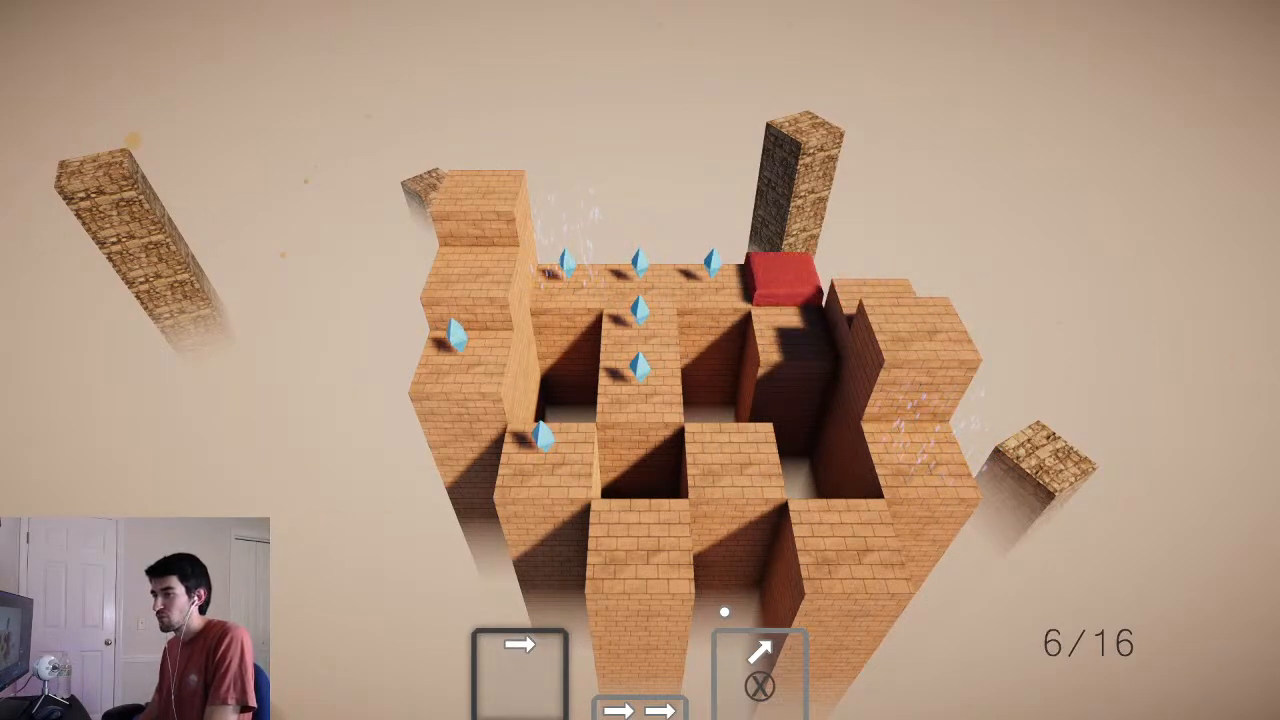
- Collect two back-row crystals and the middle strip's crystals, take the front-left crystal diagonally, and restart the level
key("a")
key("a")
key("a")
key("a")
key("x")
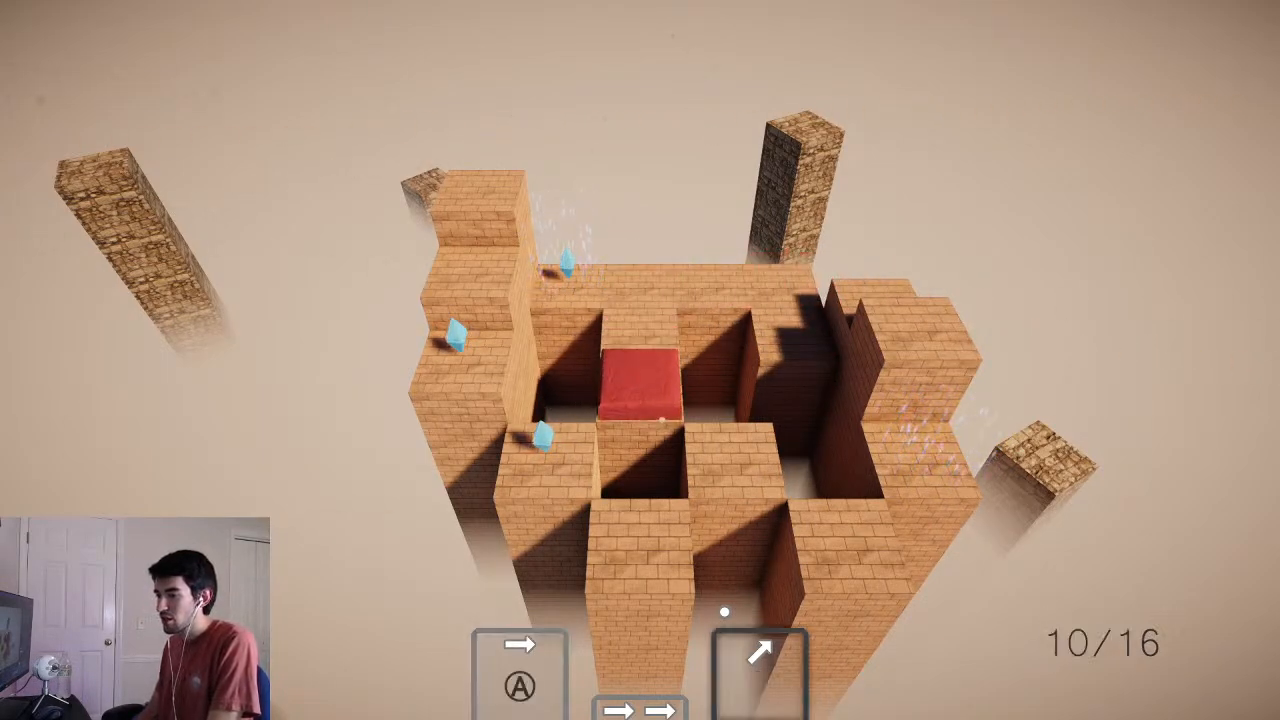
key("x")
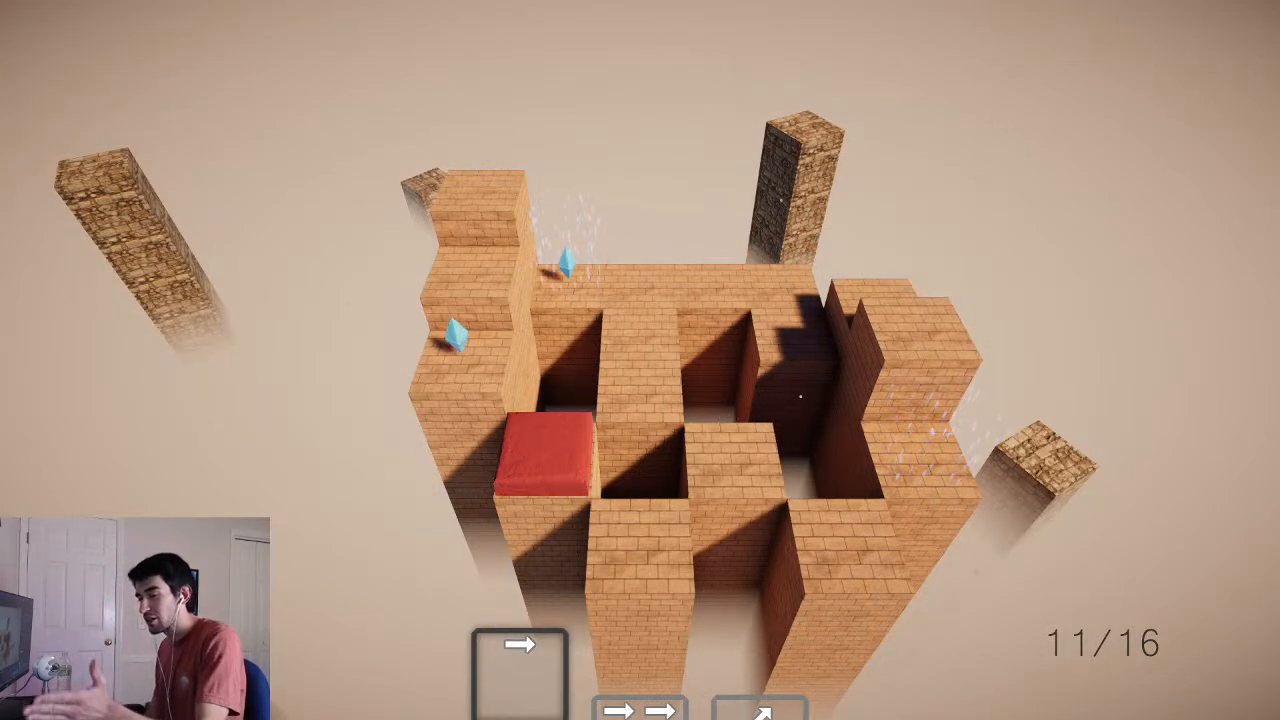
key("r")
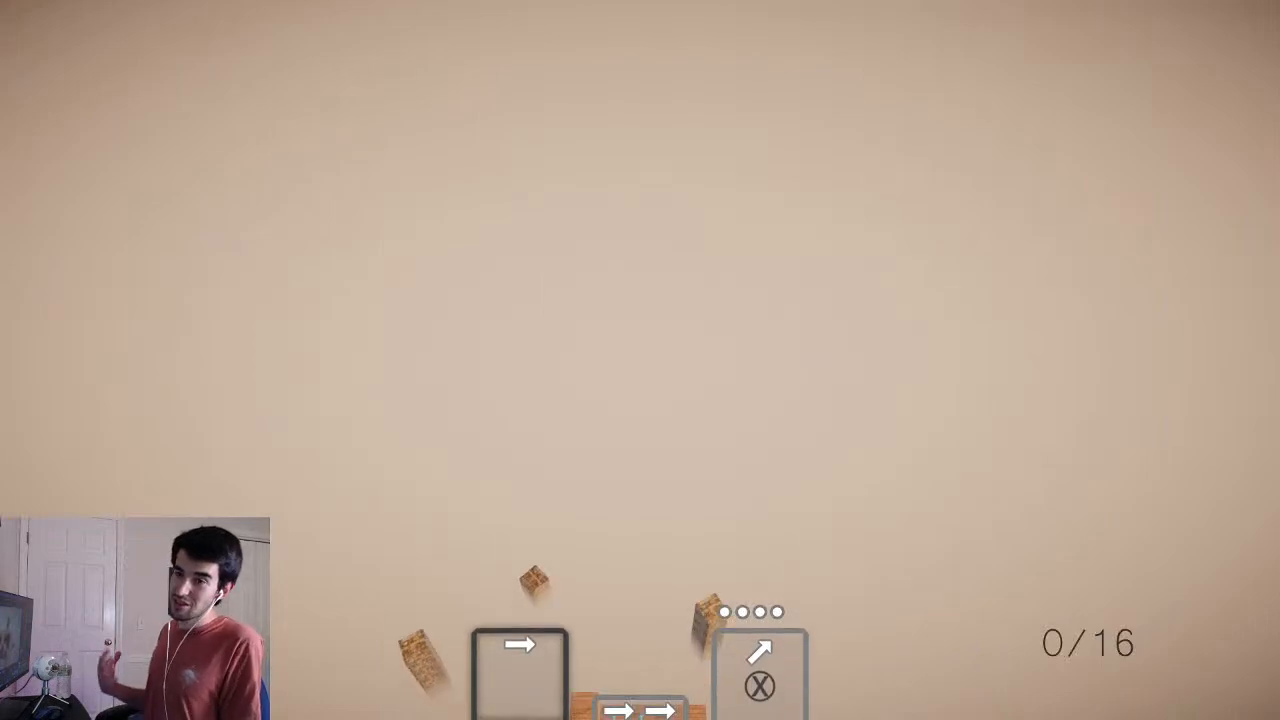
- Take the tile diagonally over the front-right crystal to the raised block and move straight to the block behind it
key("Up")
key("Up")
key("Up")
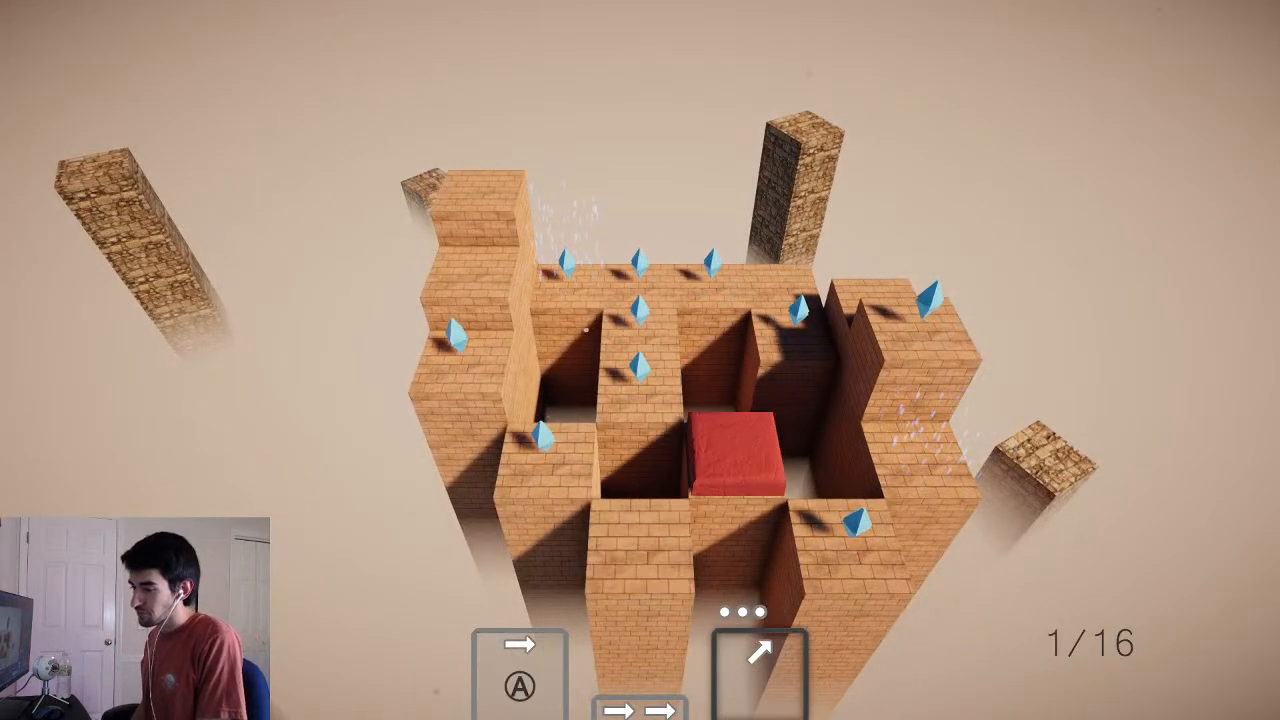
key("Left")
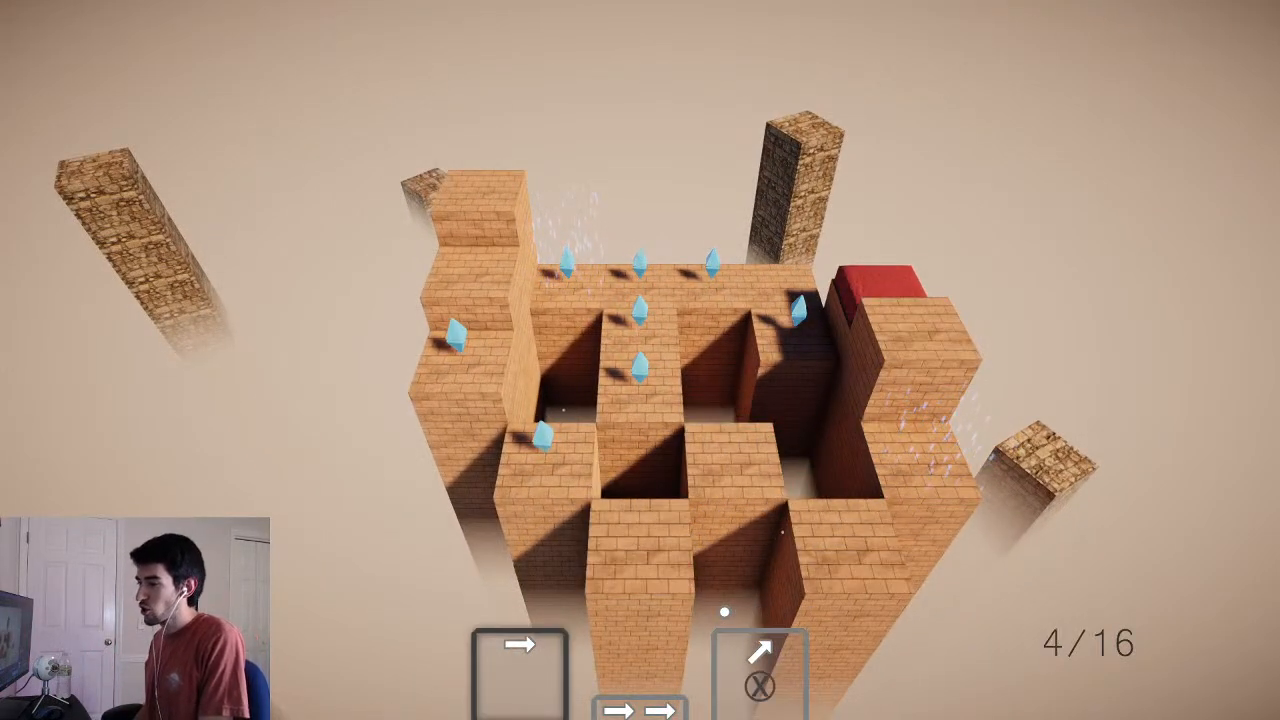
- Roll the tile left through the shaded crystal and two back-row crystals, and down the middle strip to collect its two crystals
key("Left")
key("Left")
key("Left")
key("Left")
key("Down")
key("Down")
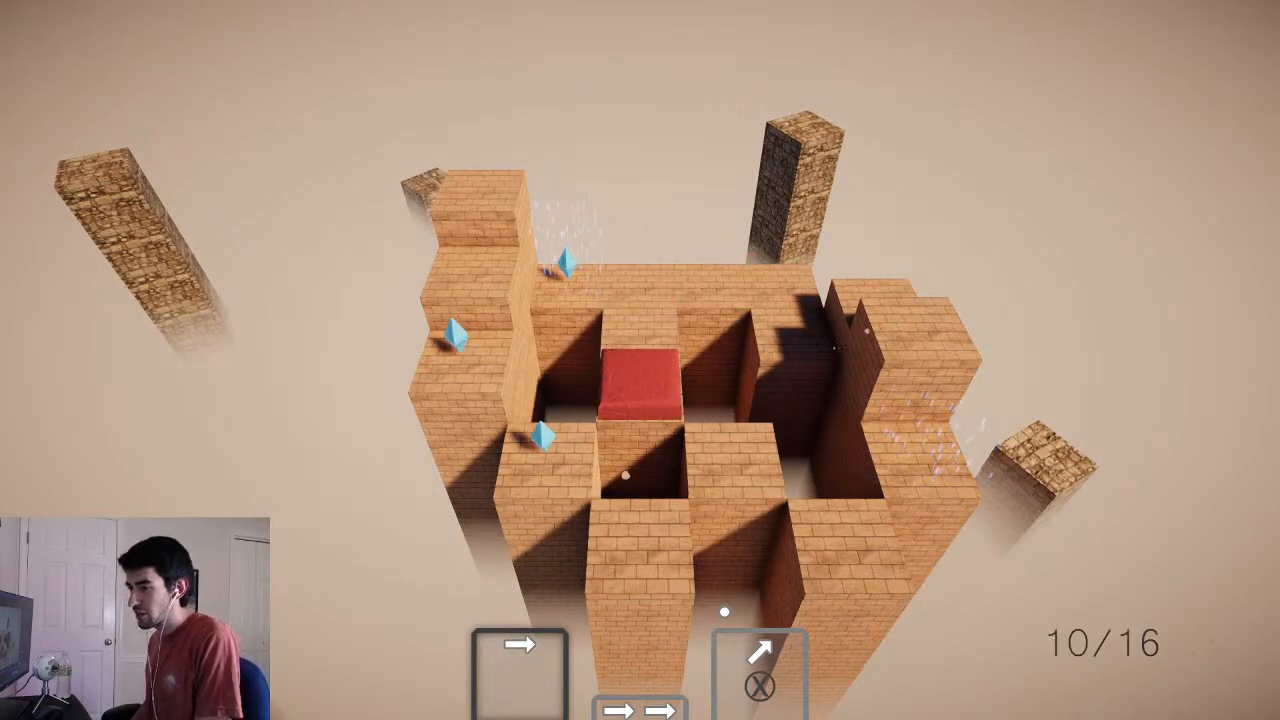
- Collect the last back-row crystal, descend the left staircase to its crystal, and finish the level with a diagonal move onto the front-left crystal
key("Up")
key("Up")
key("Left")
key("Left")
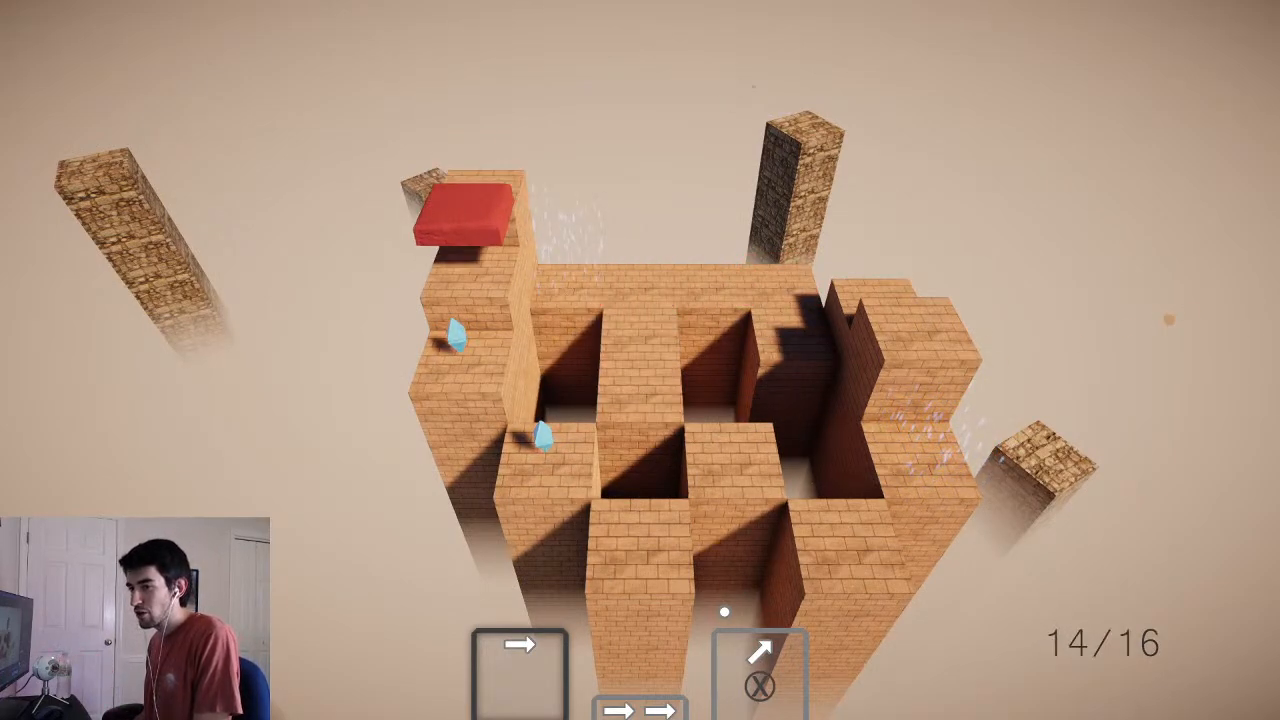
key("Down")
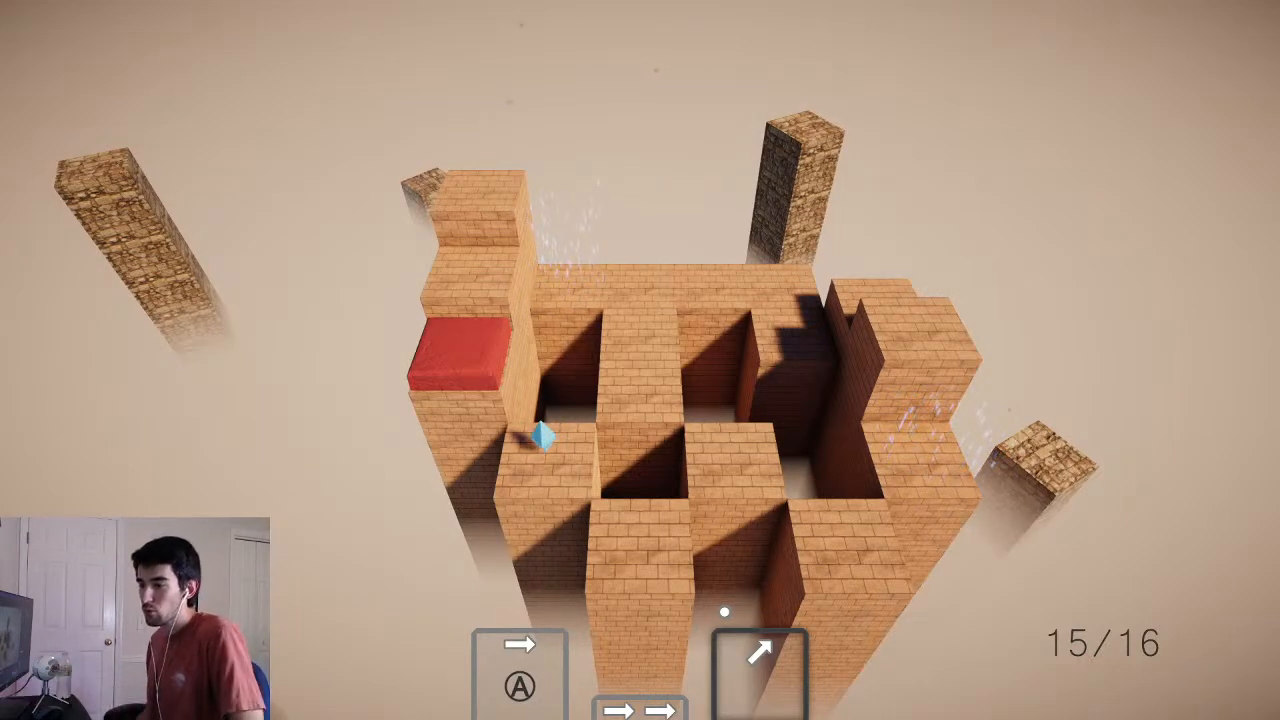
key("space")
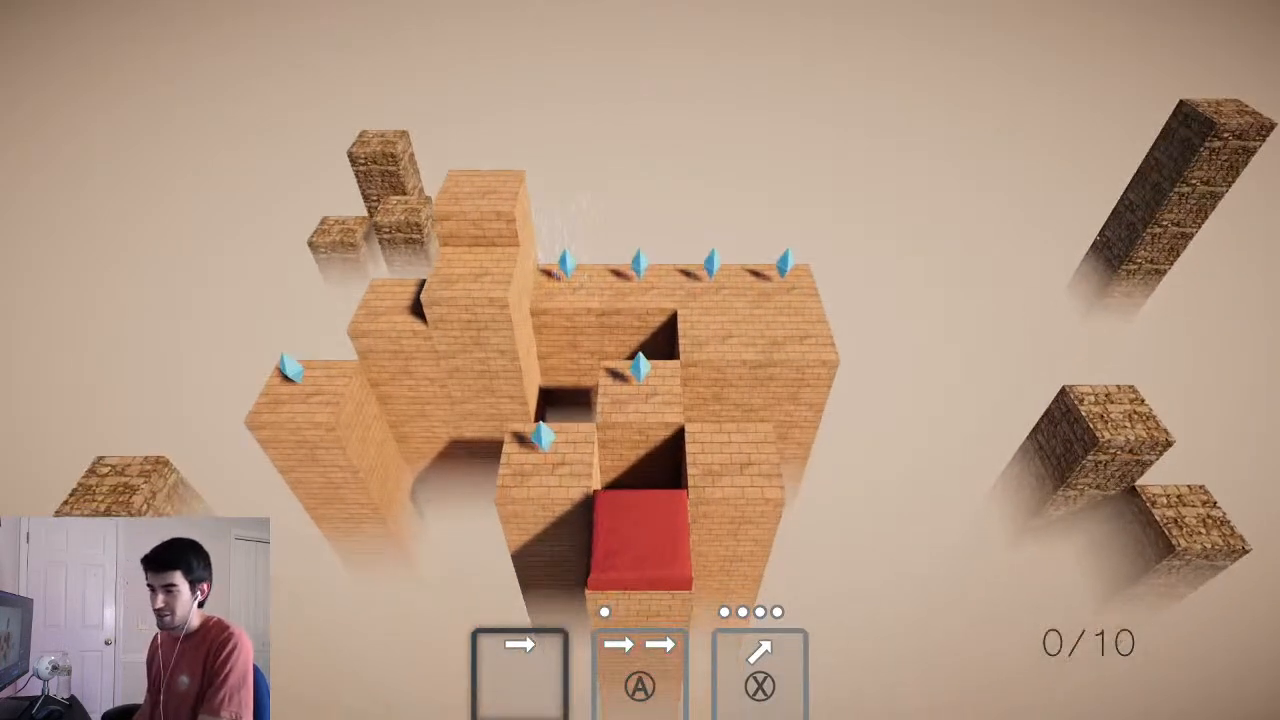
- Take the tile diagonally over the front-left and middle crystals, and continue diagonally and straight back to the rightmost back-row crystal
key("Up+Left")
key("Up+Right")
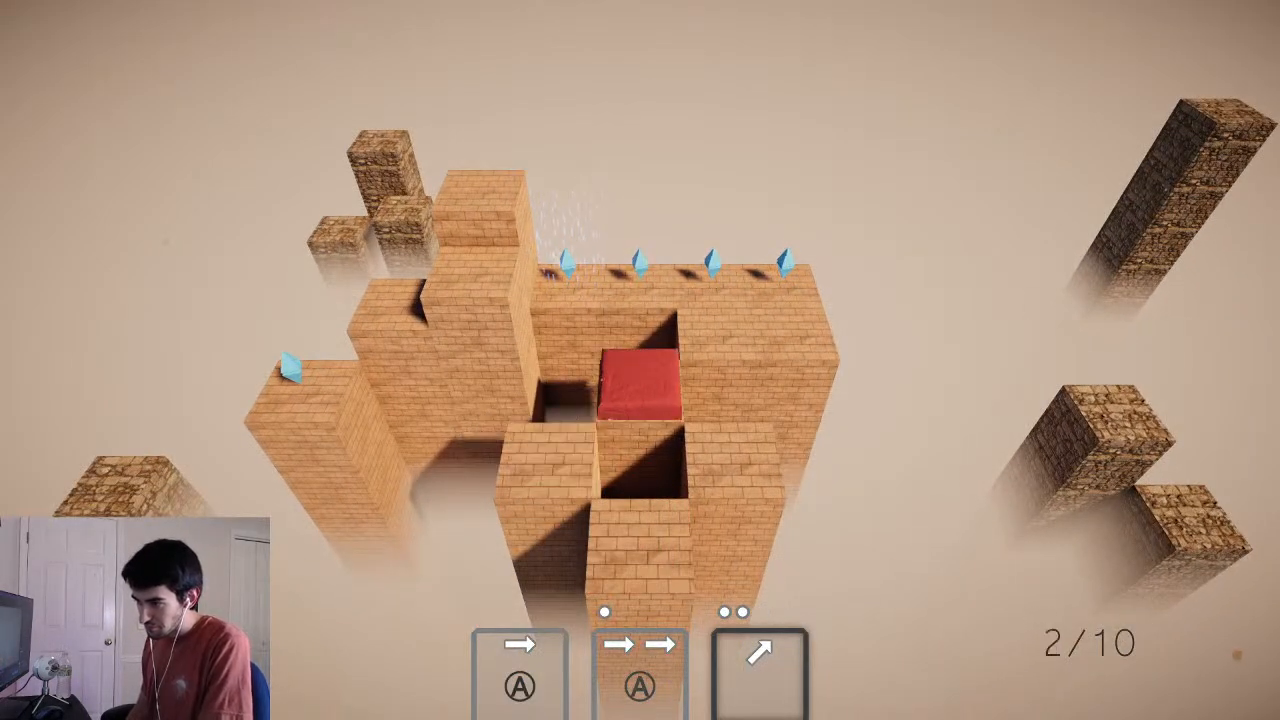
key("Up+Right")
key("a")
key("Up")
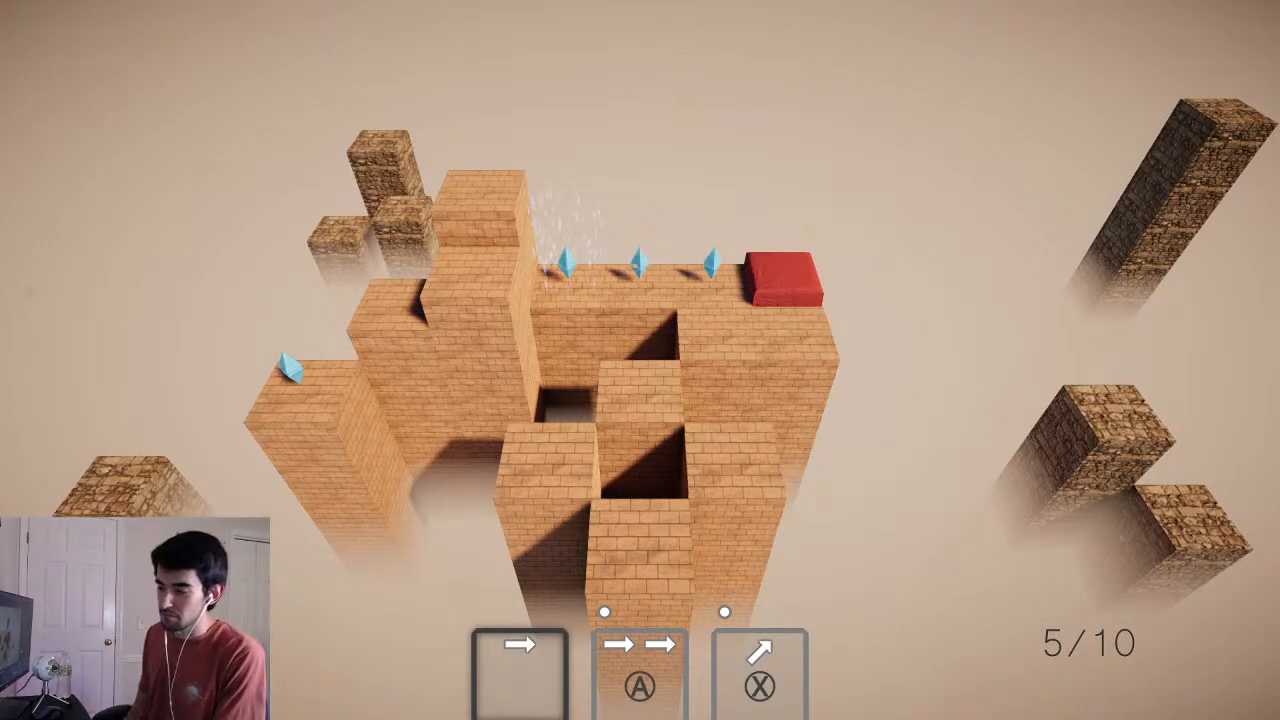
- Switch repeatedly between the single, double and diagonal moves to compare them while the tile rests on the back-right block
key("x")
key("x")
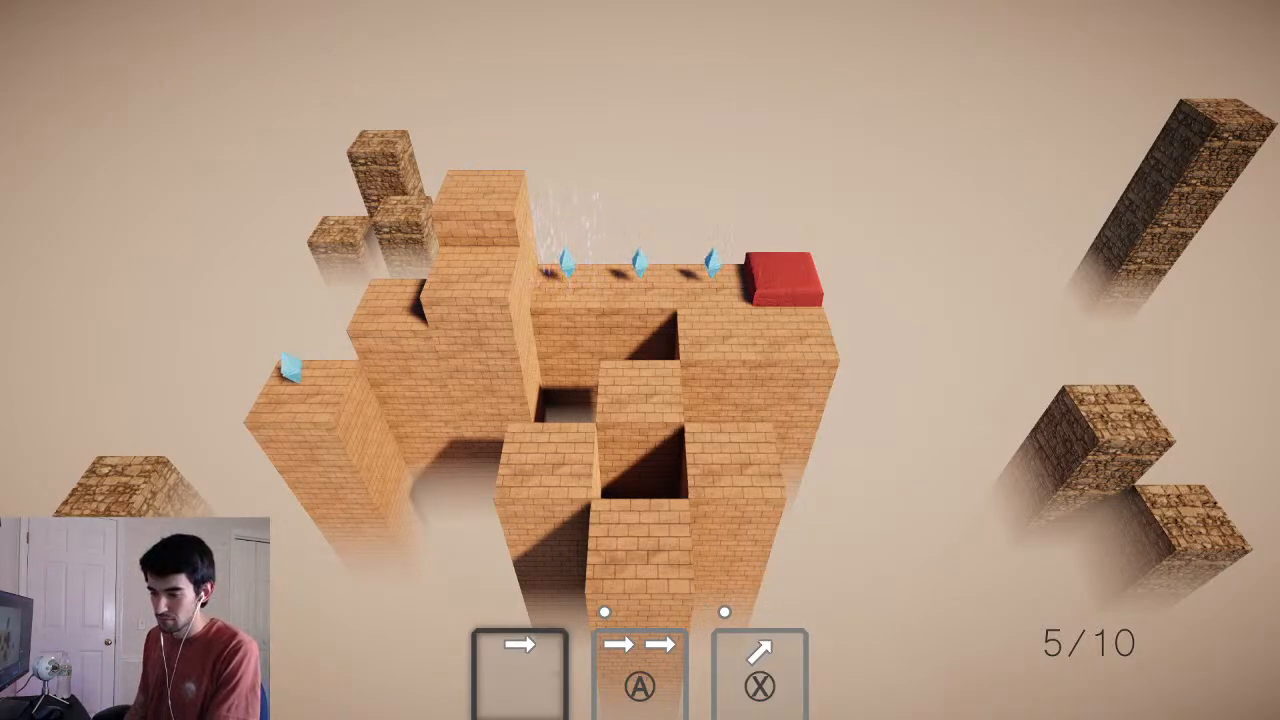
key("a")
key("a")
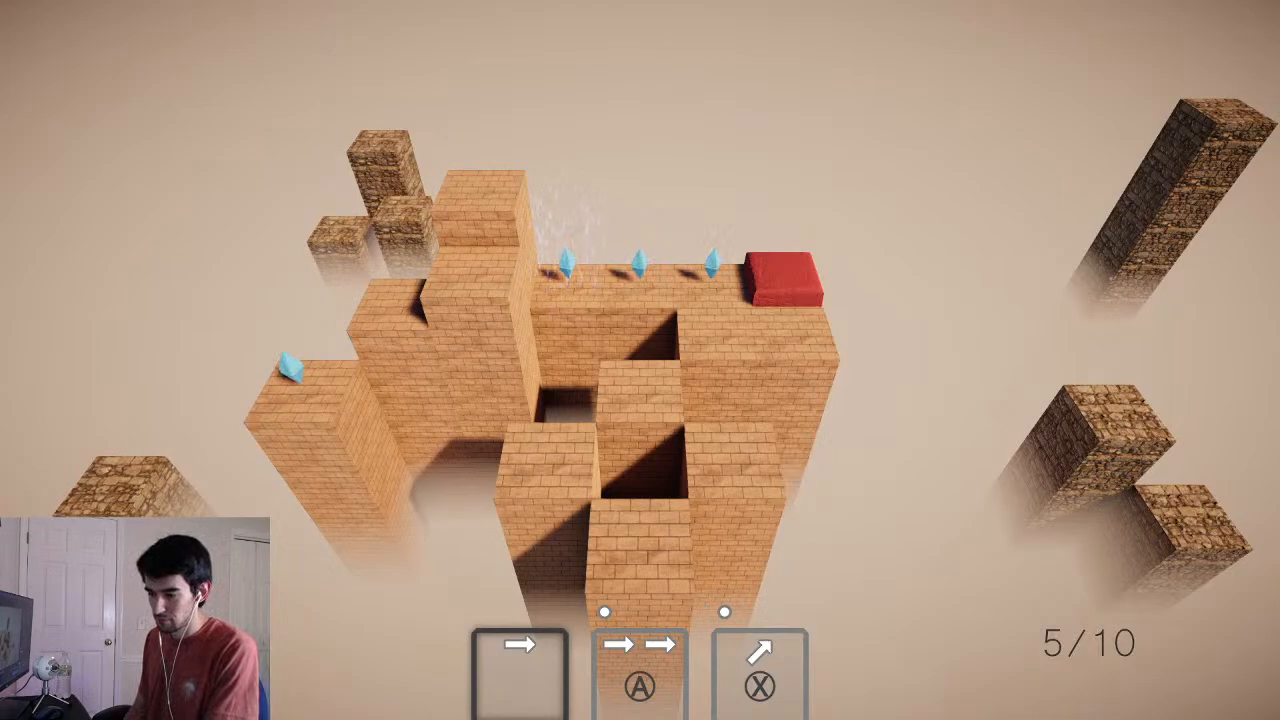
key("a")
key("a")
key("a")
key("a")
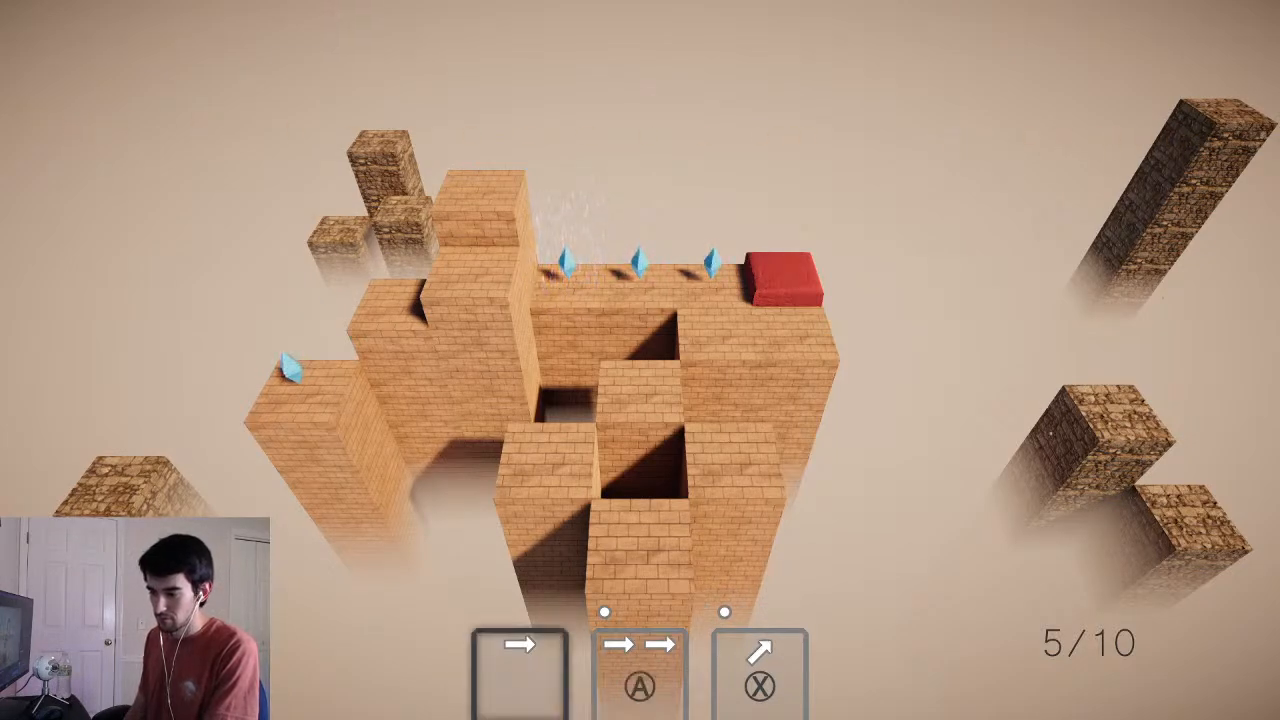
key("a")
key("x")
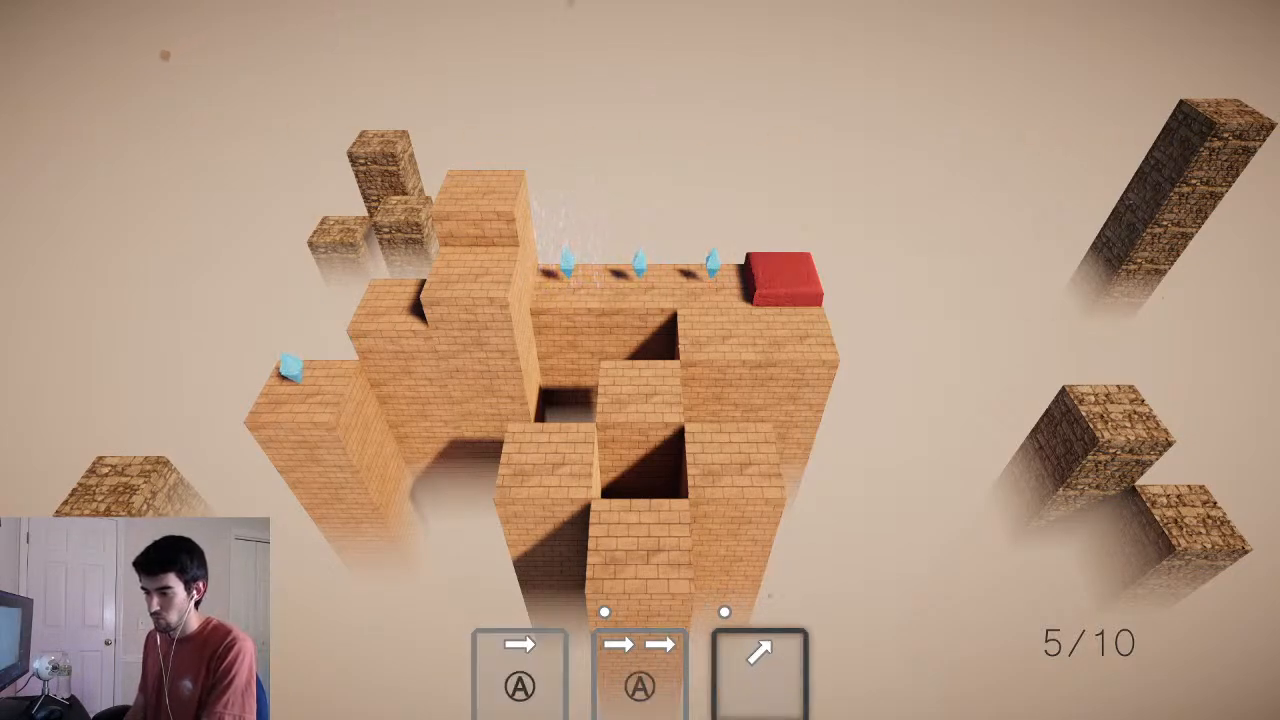
key("a")
key("a")
key("a")
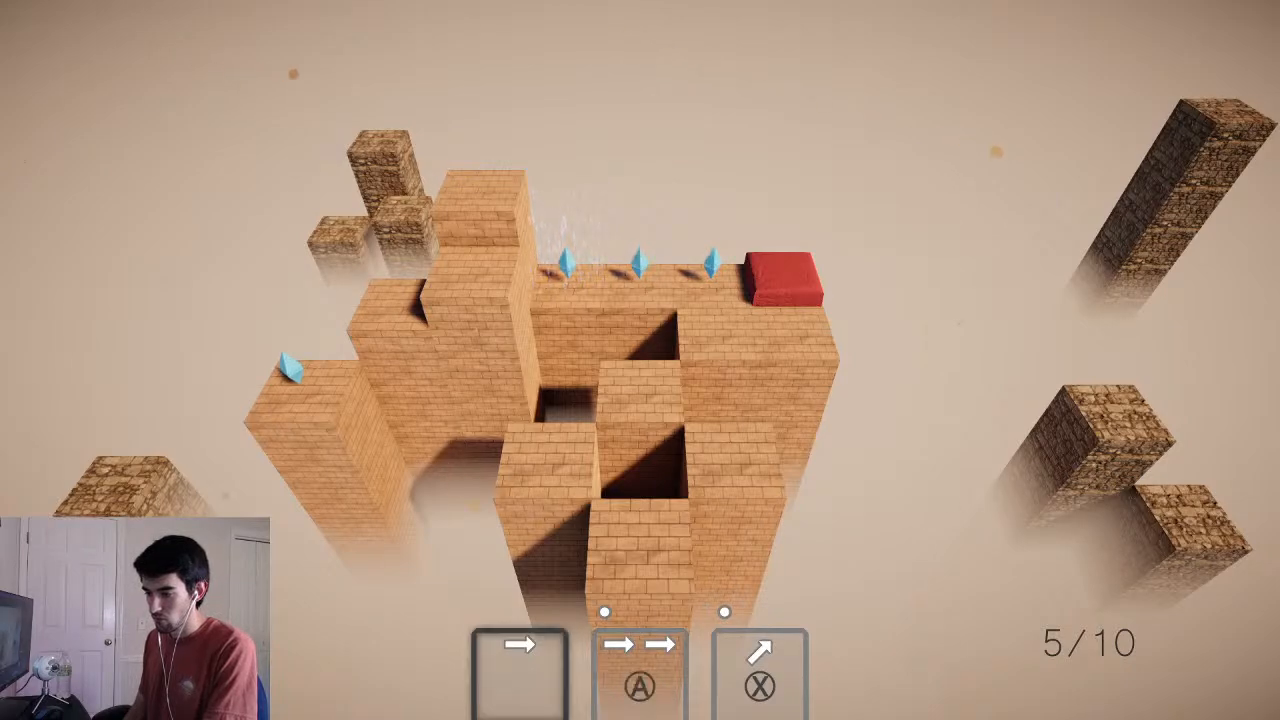
key("x")
key("a")
key("a")
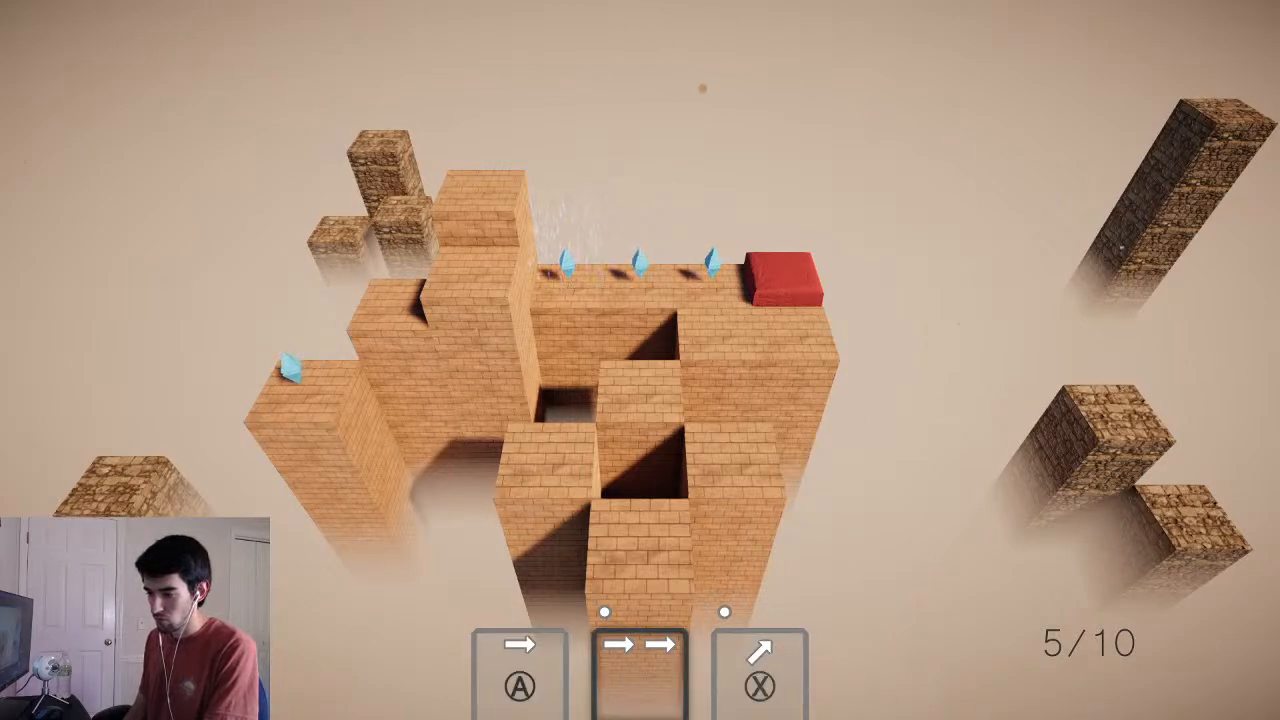
key("x")
key("a")
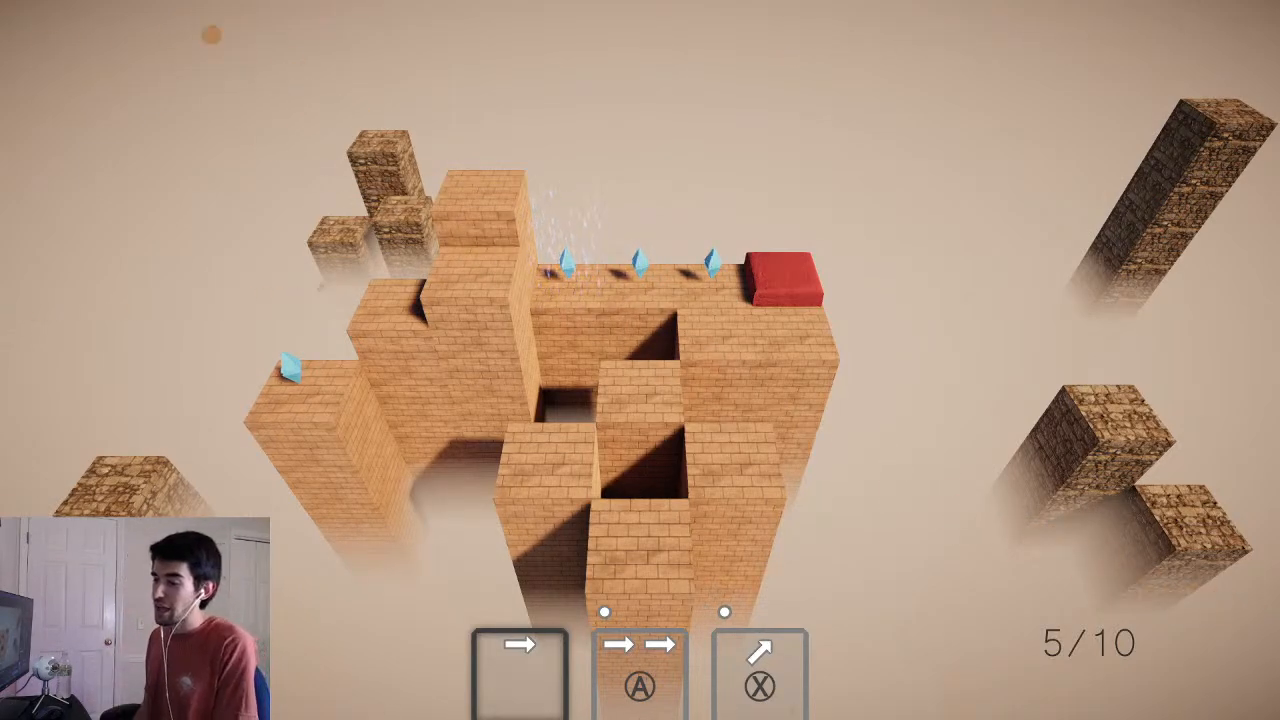
- Use the double move to send the tile two spaces left along the back row over two crystals
key("Left")
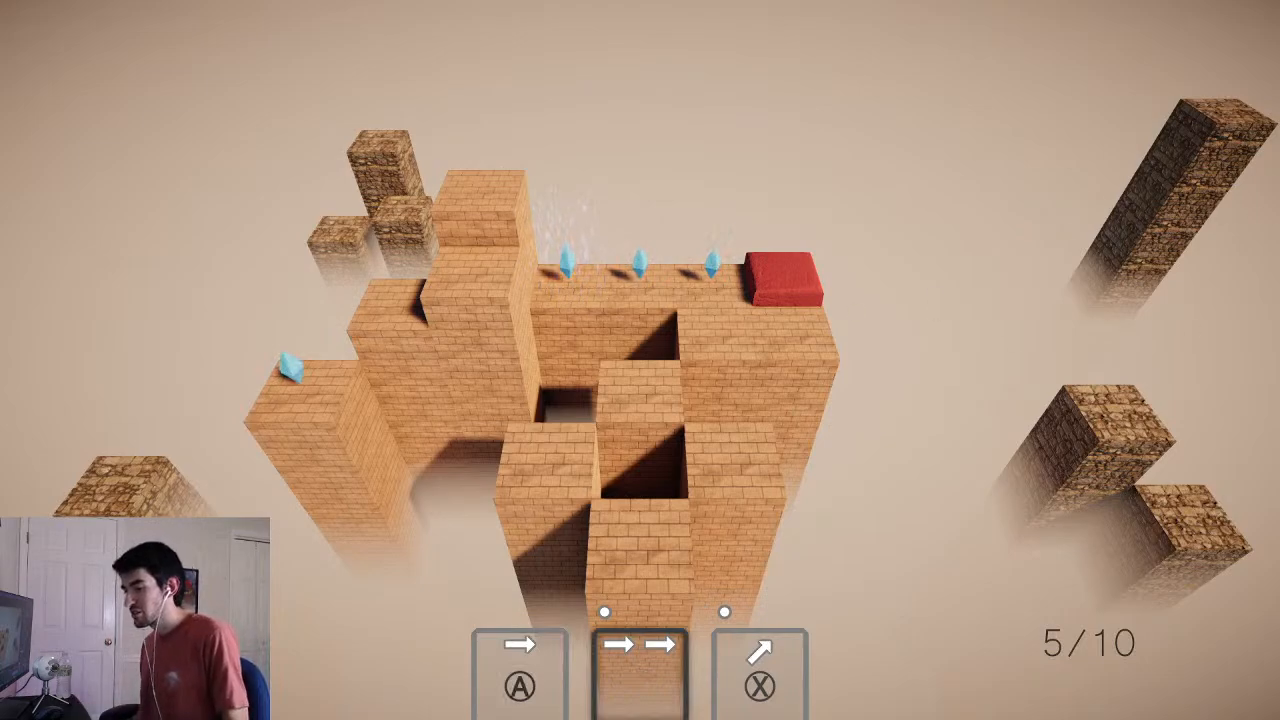
key("Right")
key("Left")
key("Right")
key("Left")
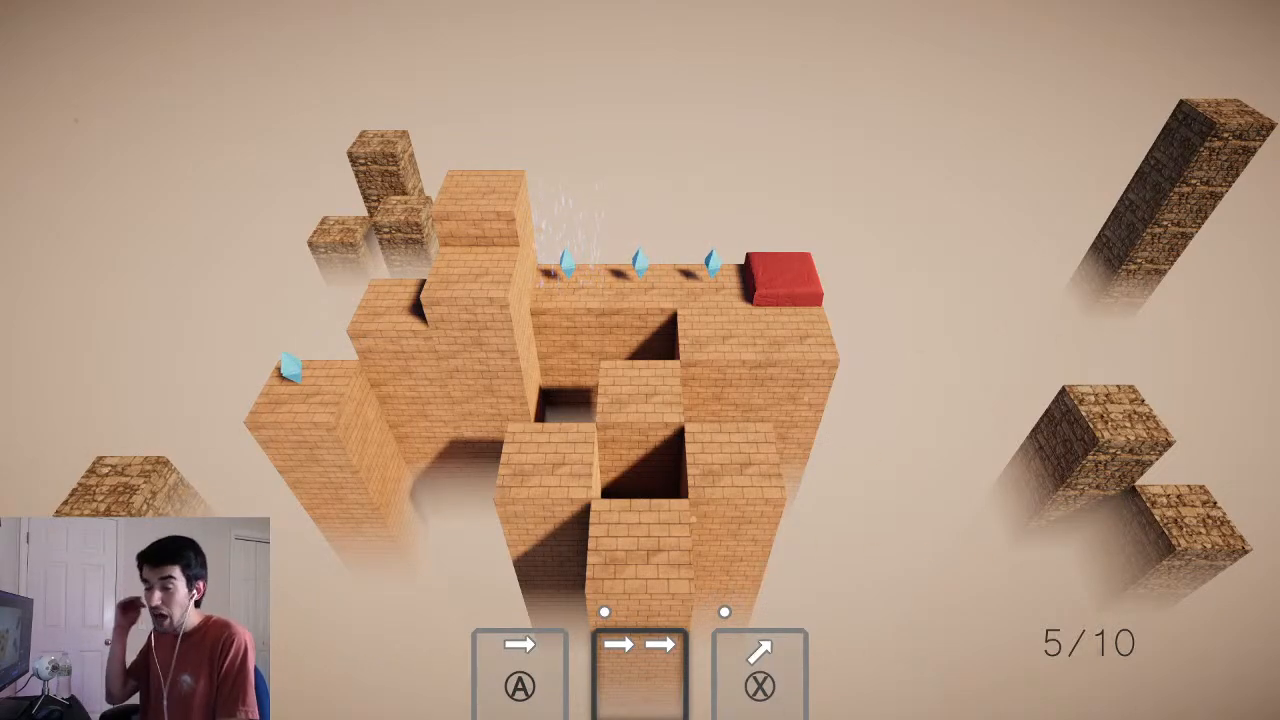
key("Right")
key("Left")
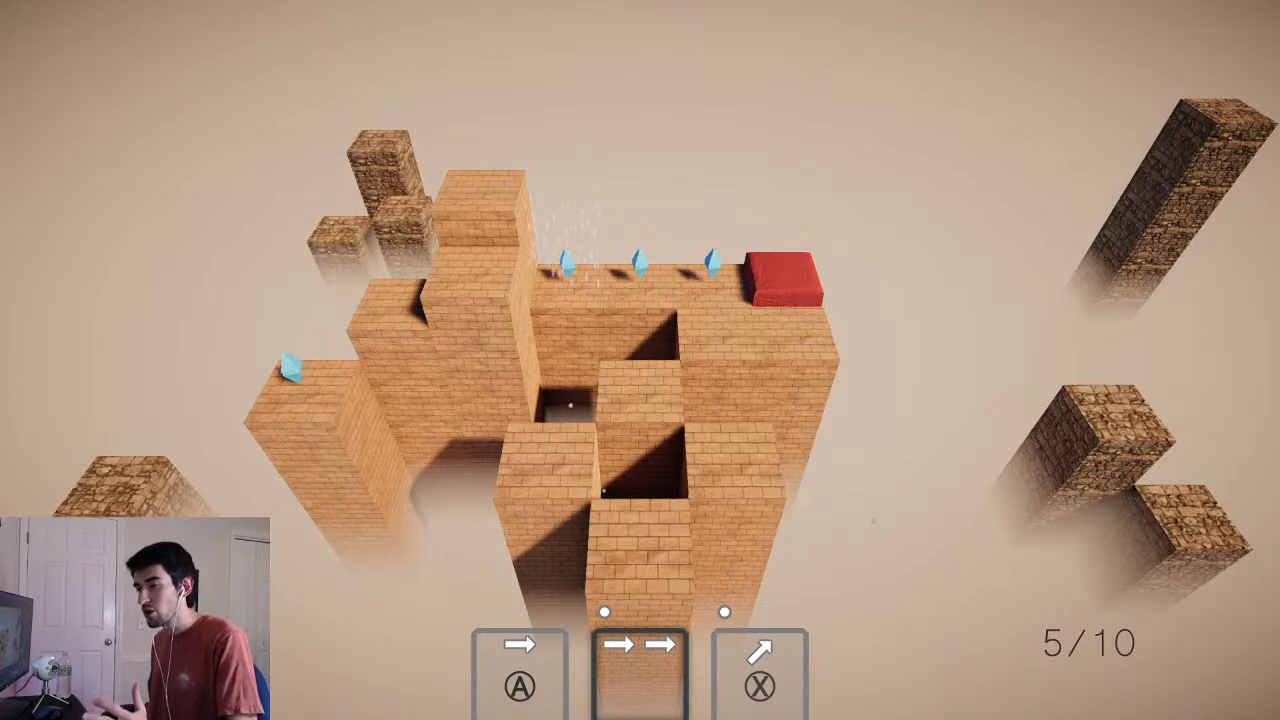
key("Right")
key("Return")
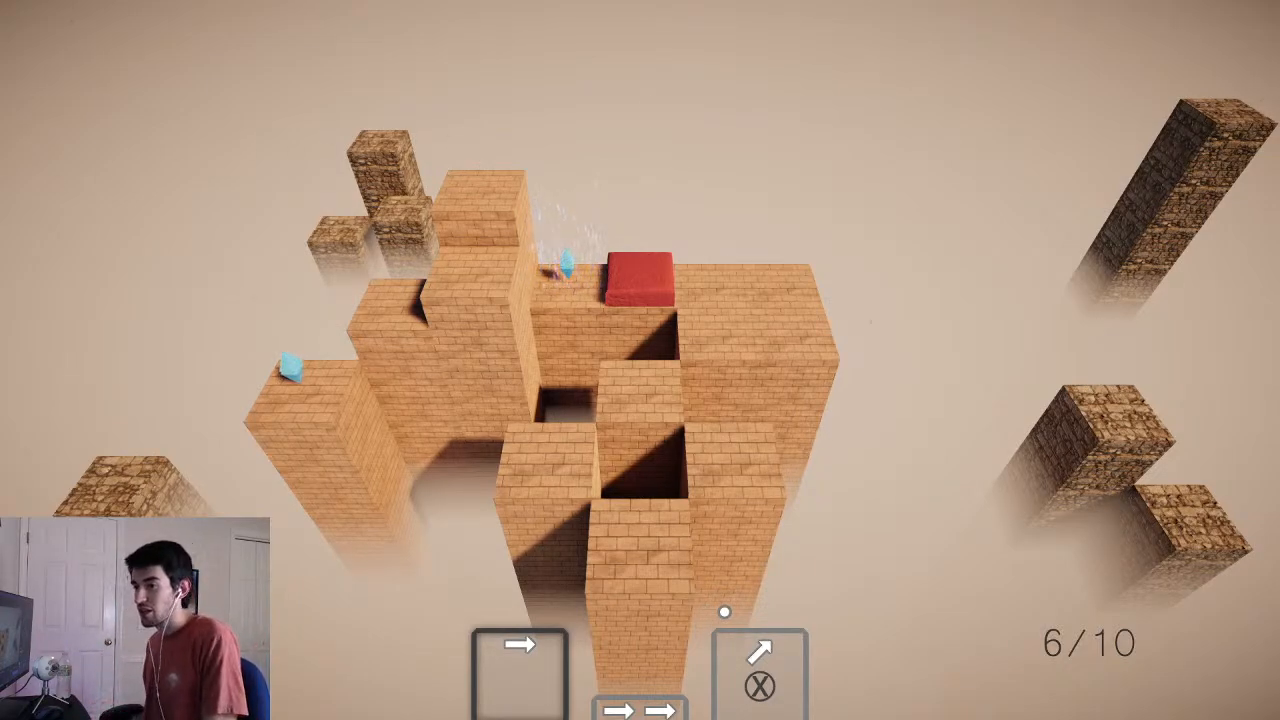
- Collect the last back-row crystal, bring the tile over the tower to its left block, and finish diagonally on the far-left crystal
key("Left")
key("Left")
key("Down")
key("Left")
key("x")
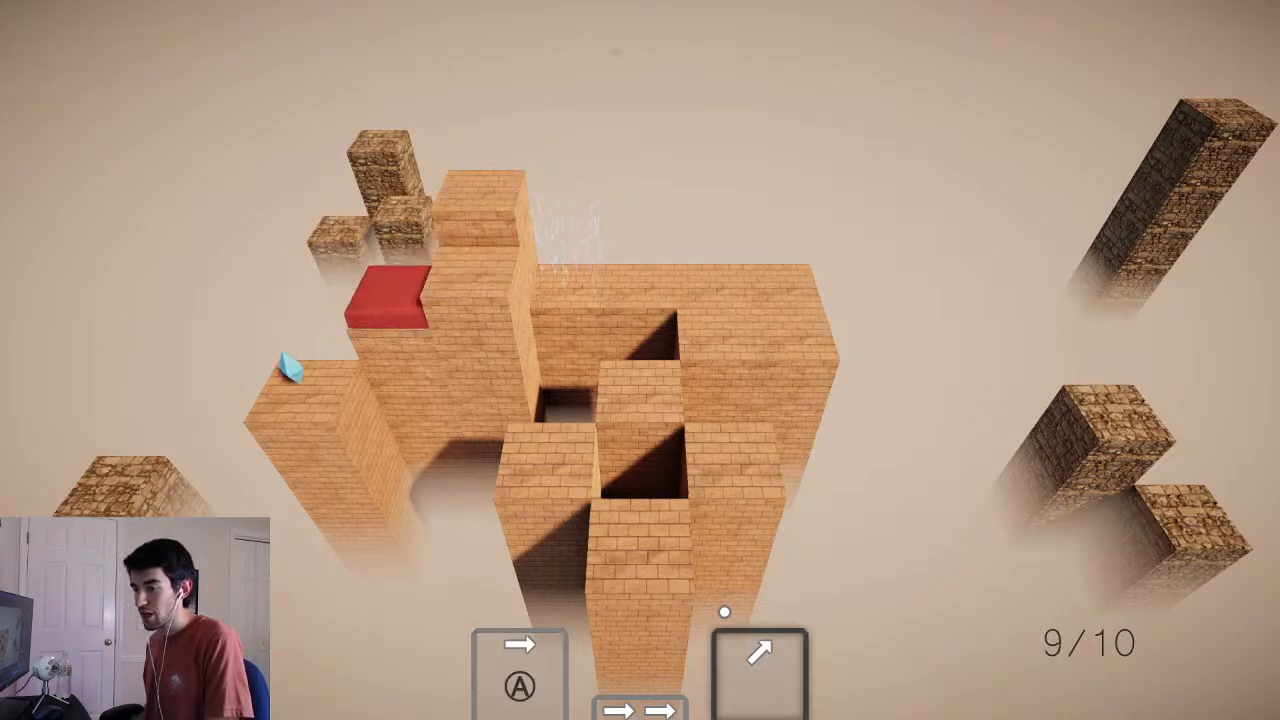
key("Left")
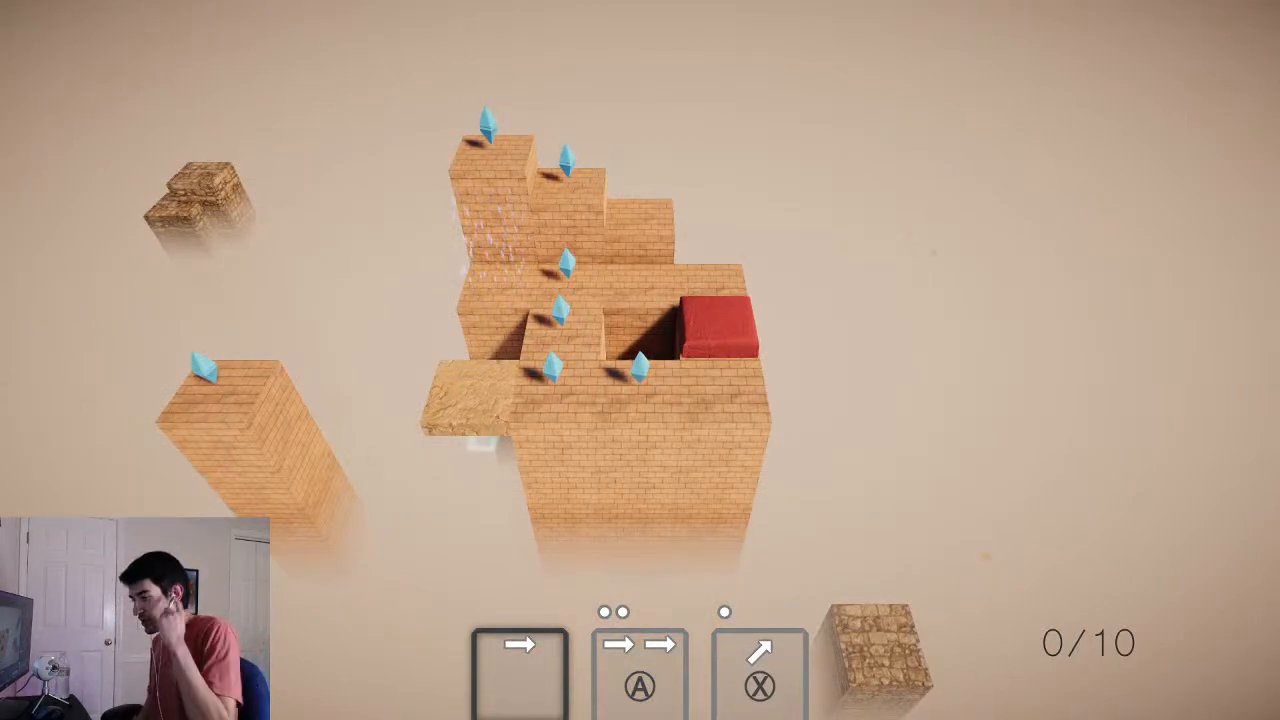
- Pause the new level and exit it
key("Escape")
key("Down")
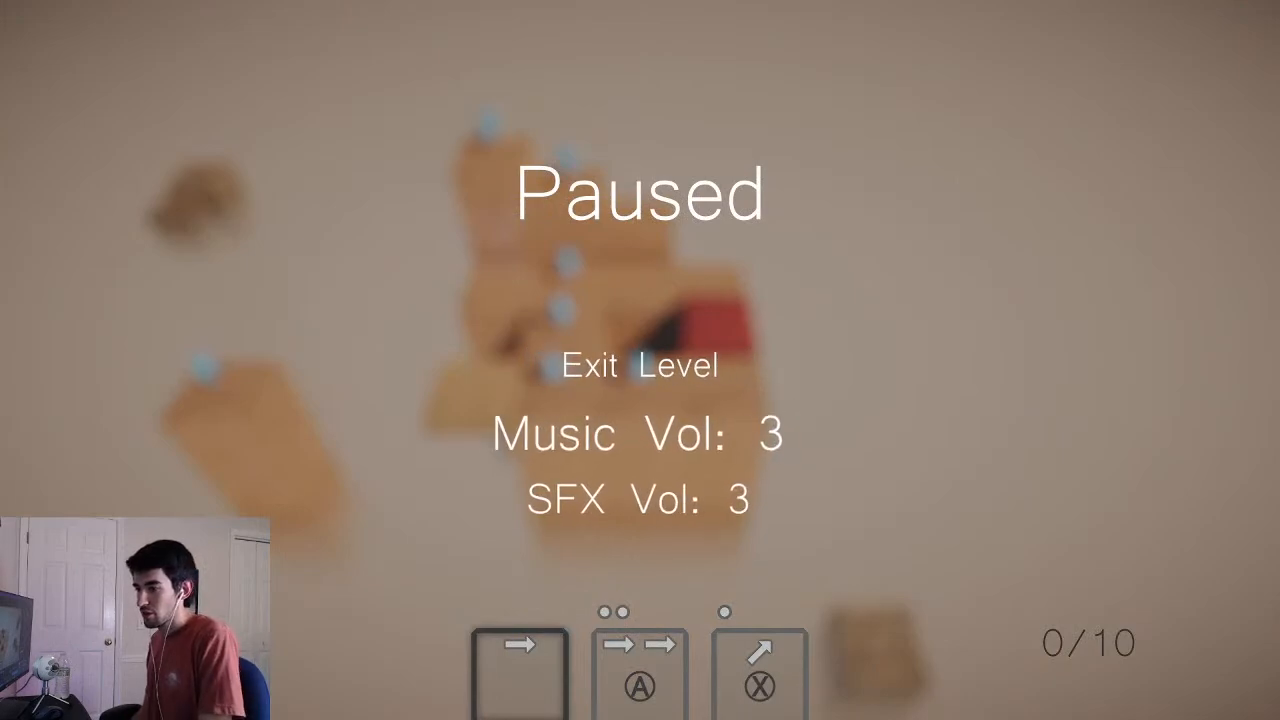
key("Up")
key("Up")
key("Up")
key("Up")
key("Up")
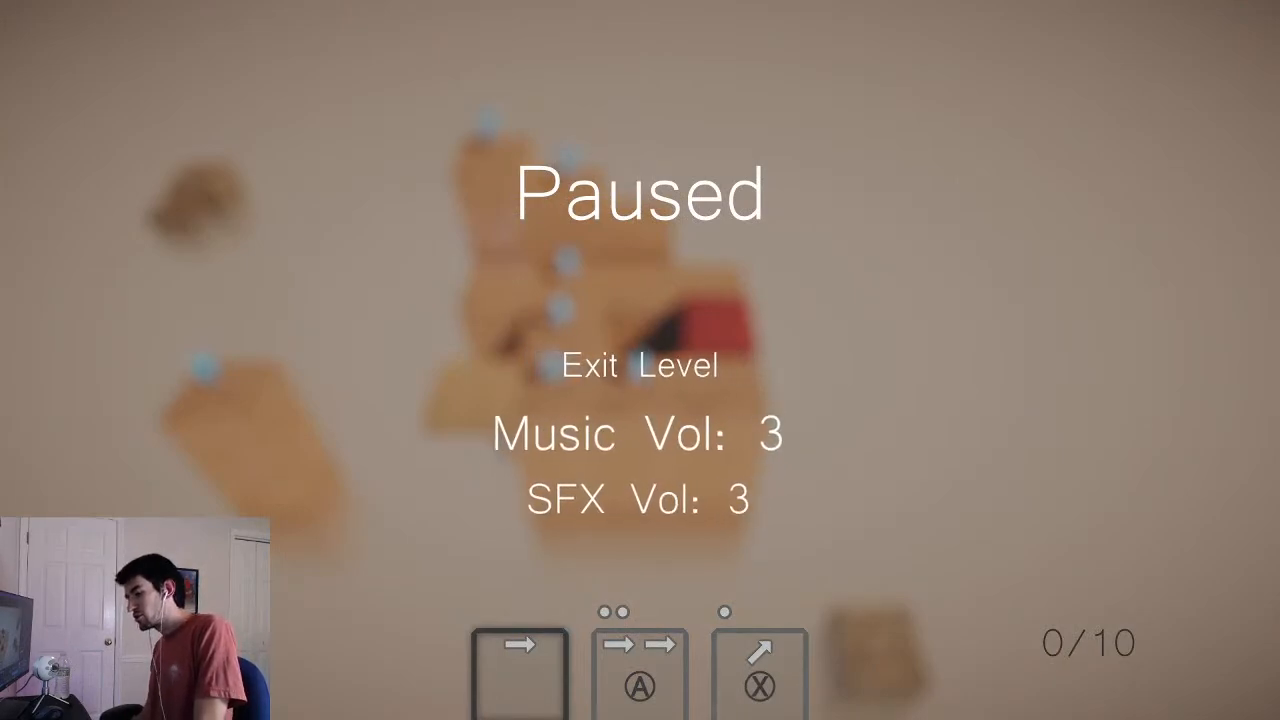
key("Up")
key("Up")
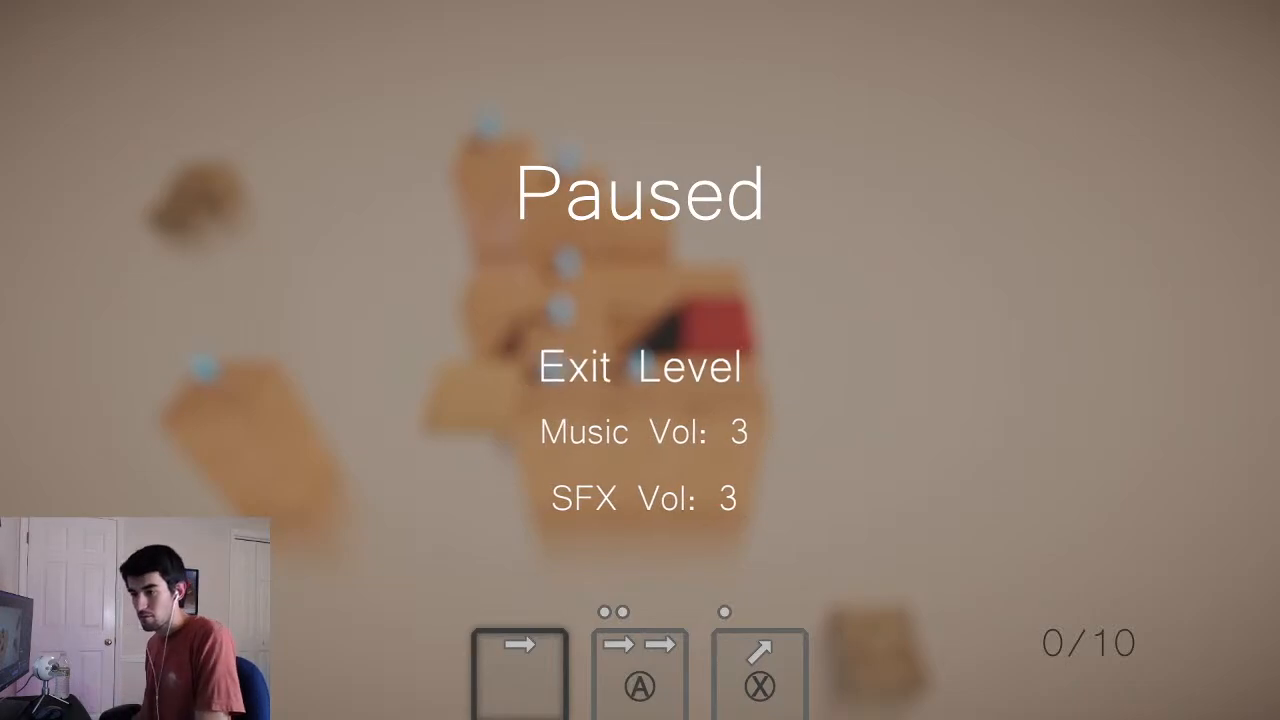
key("Return")
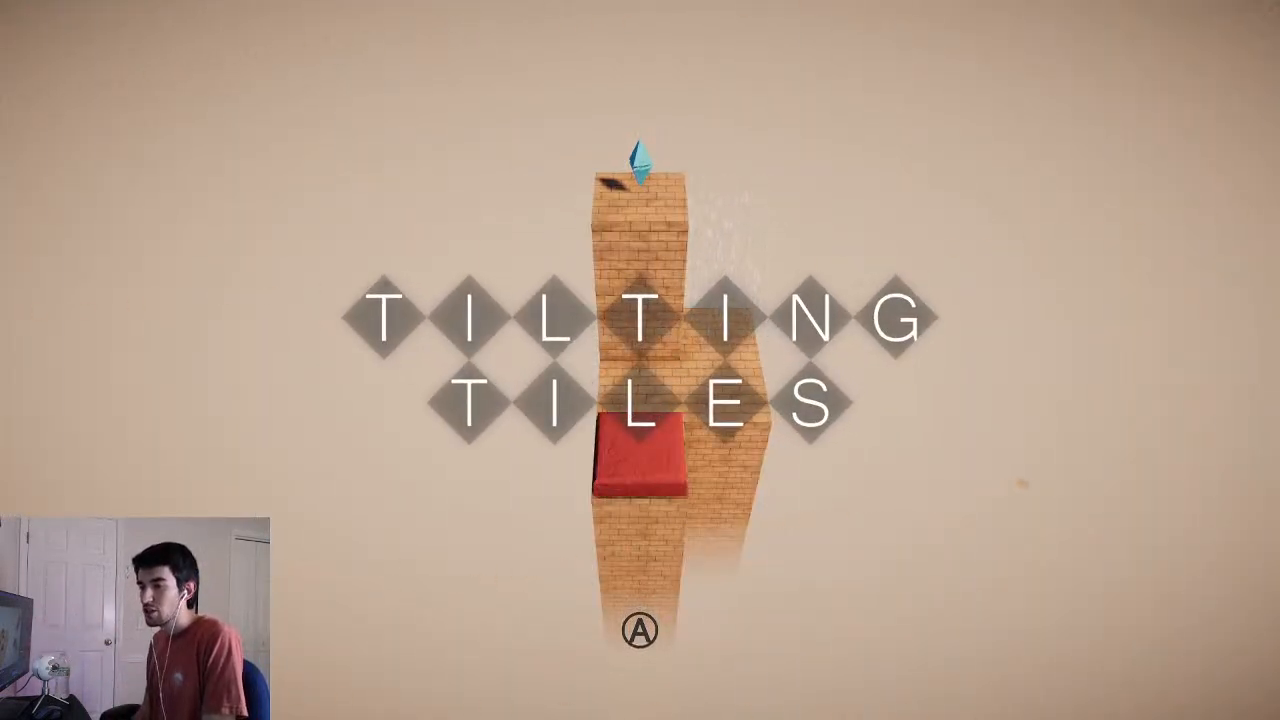
- Enter the main menu from the title screen and look at the Options and How To Play pages
key("Return")
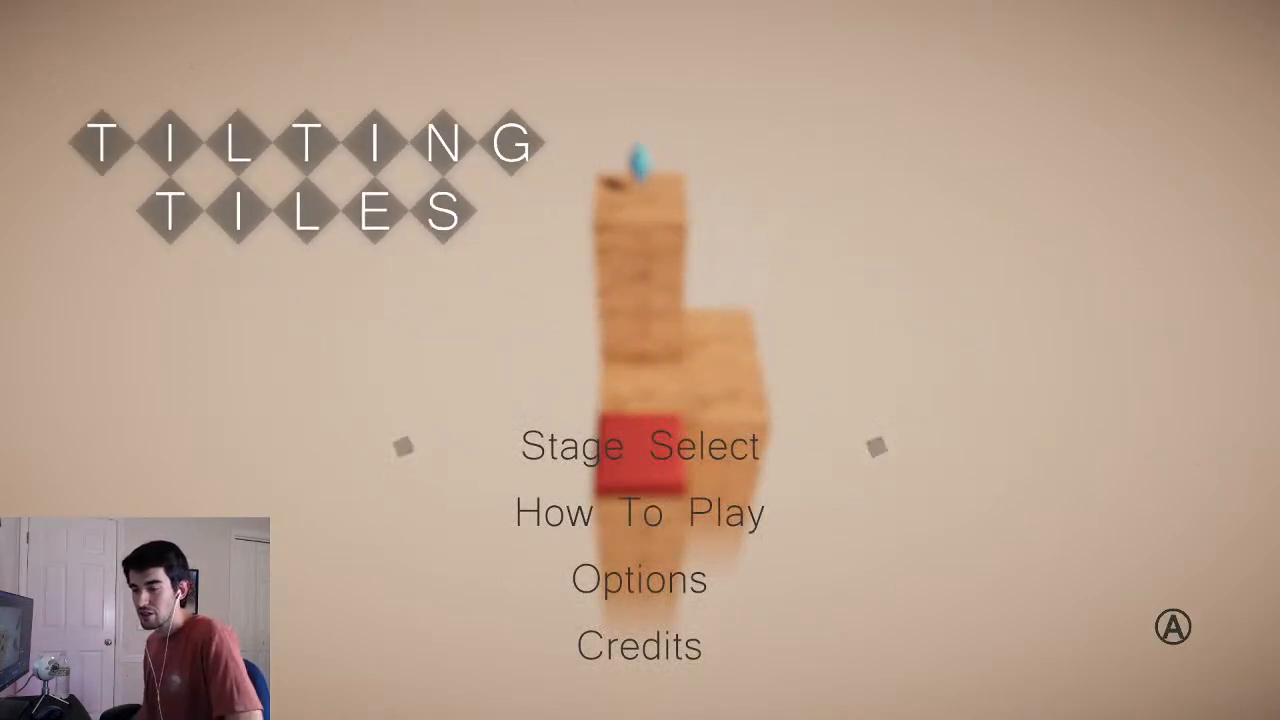
key("Down")
key("Down")
key("Up")
key("Up")
key("Down")
key("Down")
key("Return")
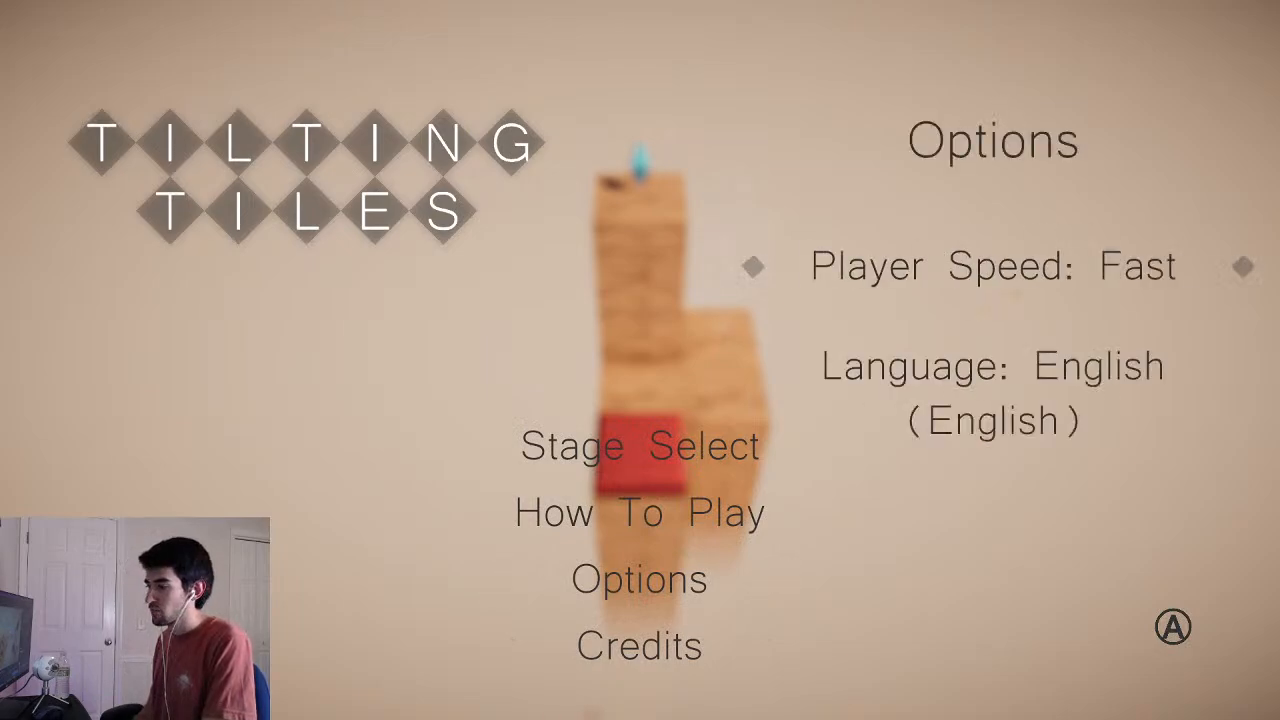
key("Escape")
key("Up")
key("Return")
key("Escape")
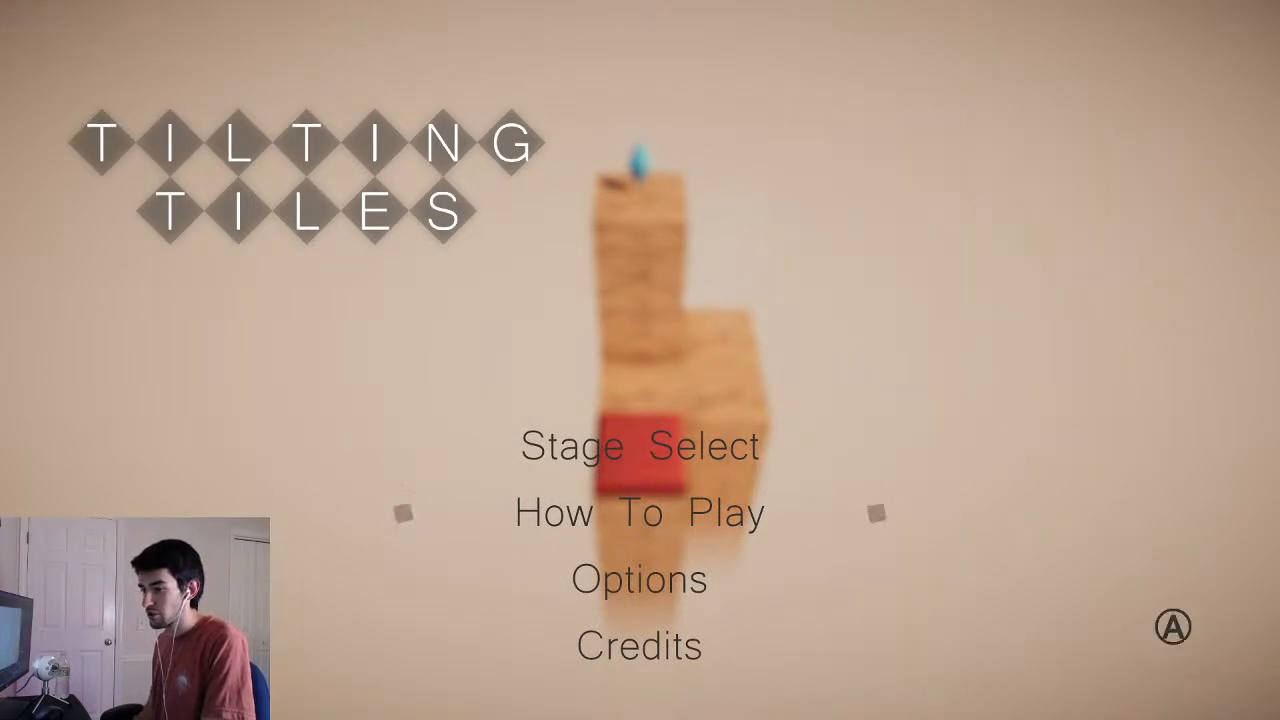
- Move through the main menu entries and choose Credits
key("Down")
key("Down")
key("Up")
key("Up")
key("Down")
key("Down")
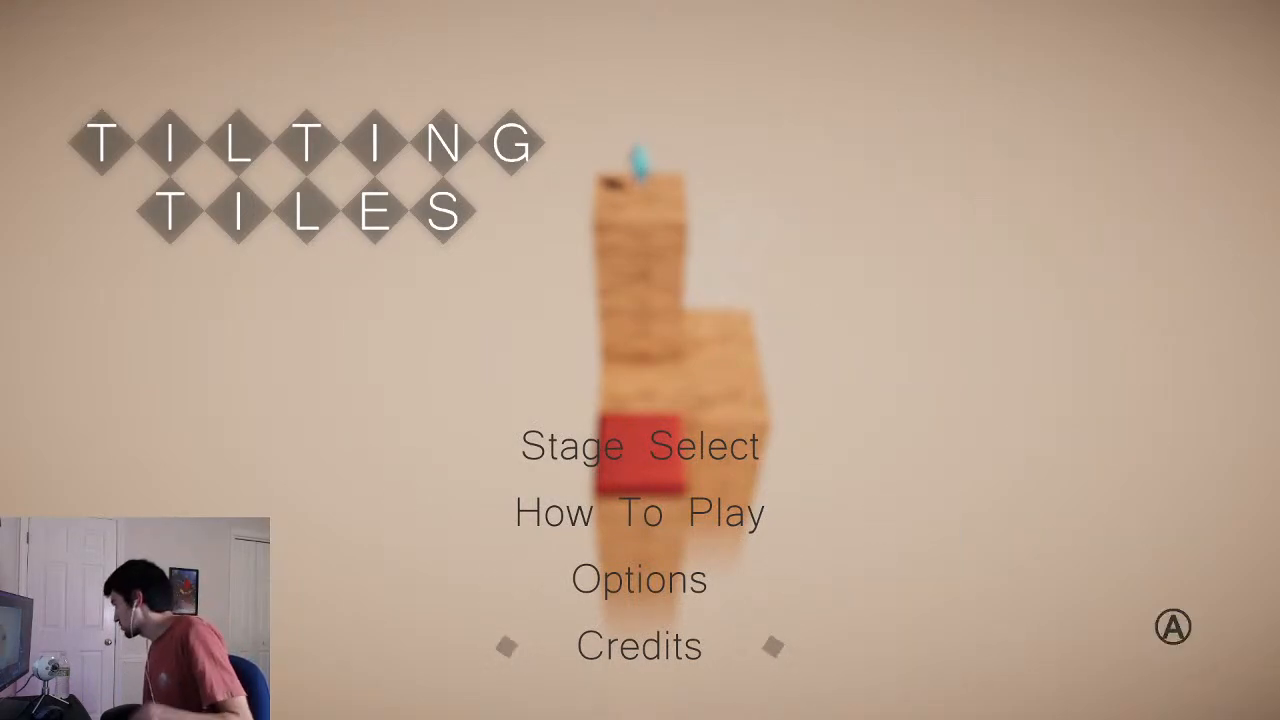
key("Return")
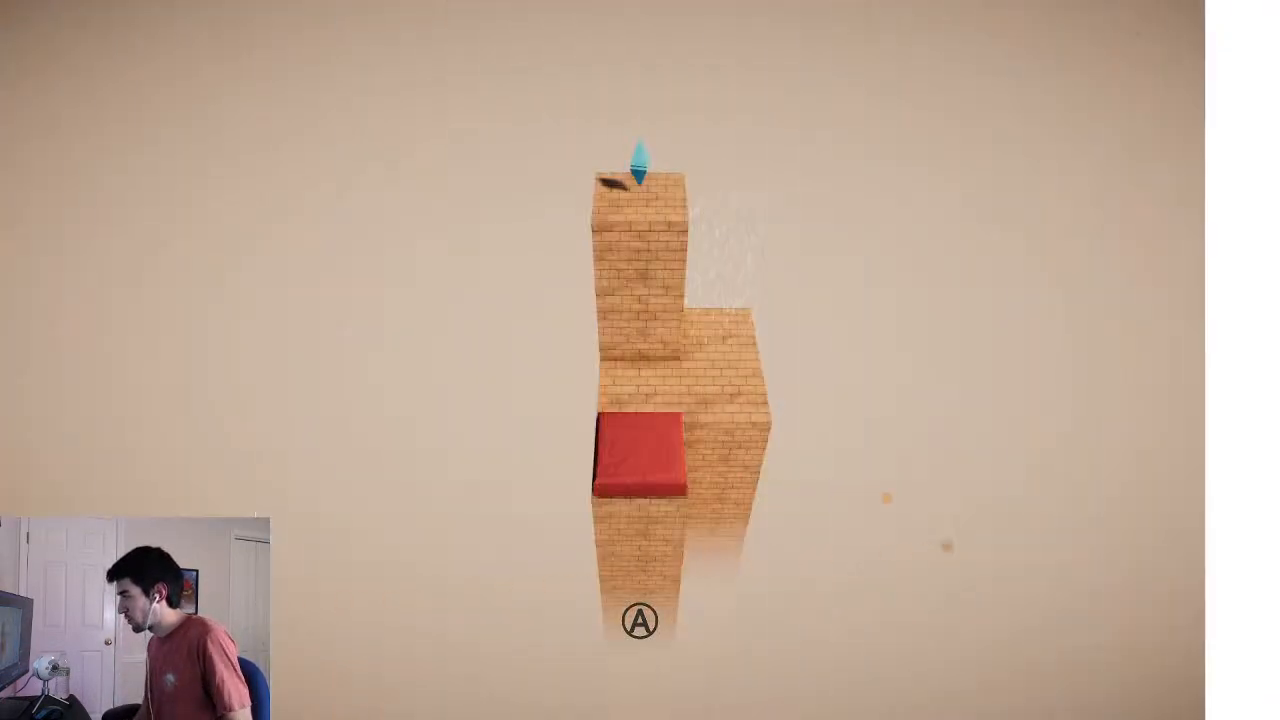
- Enter the main menu from the title screen again and open Stage Select
key("Return")
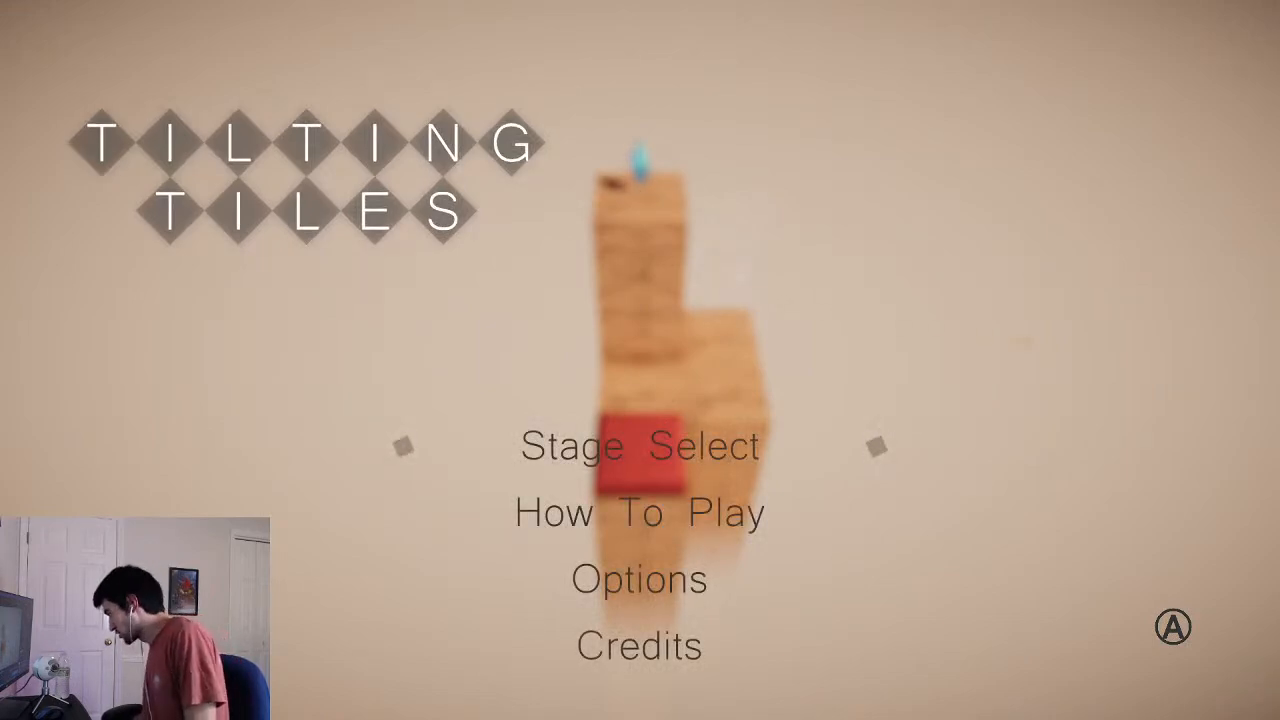
key("Down")
key("Down")
key("Down")
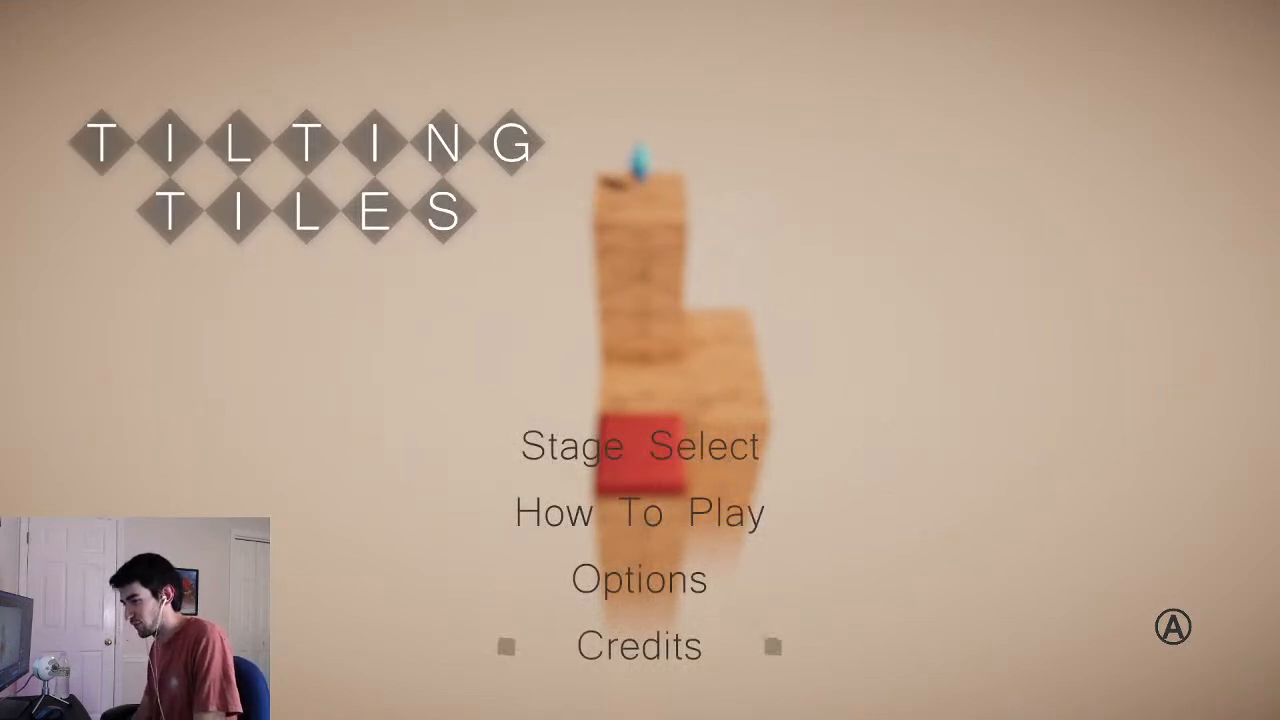
key("Up")
key("Up")
key("Up")
key("Return")
- Browse the World 1 stages in both directions to examine their previews and best scores
key("Up")
key("Up")
key("Down")
key("Down")
key("Down")
key("Down")
key("Down")
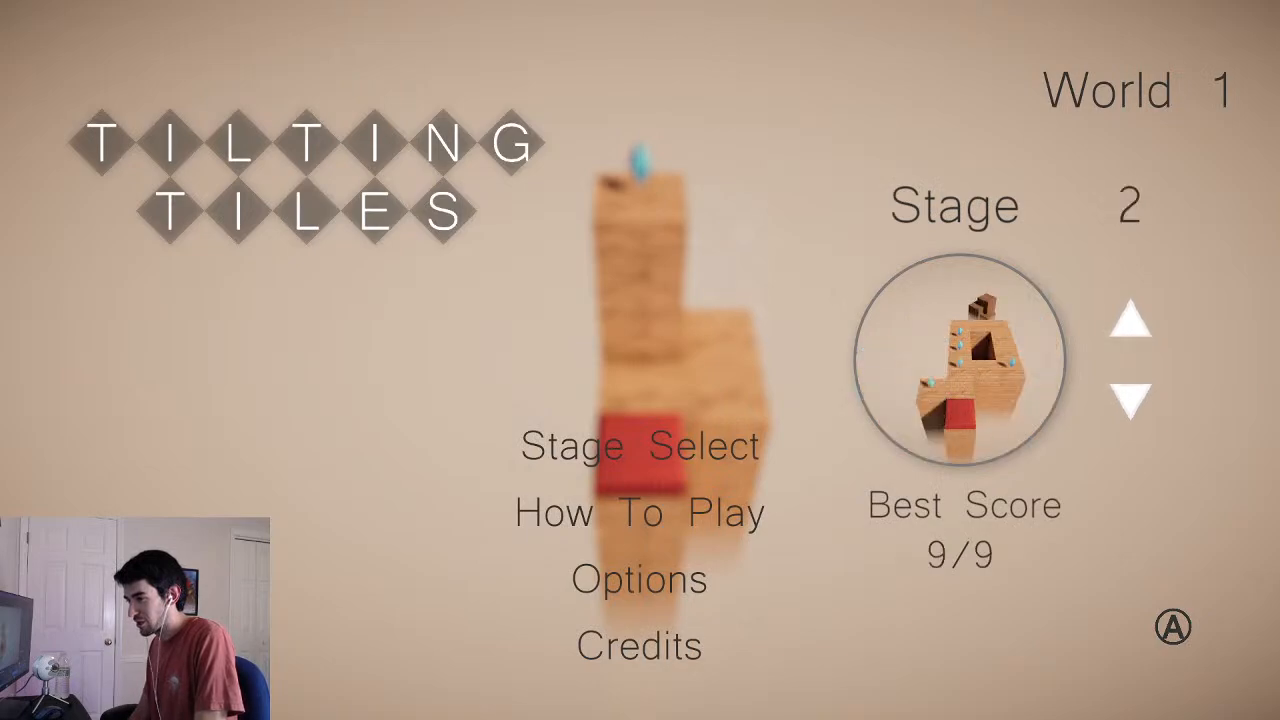
key("Up")
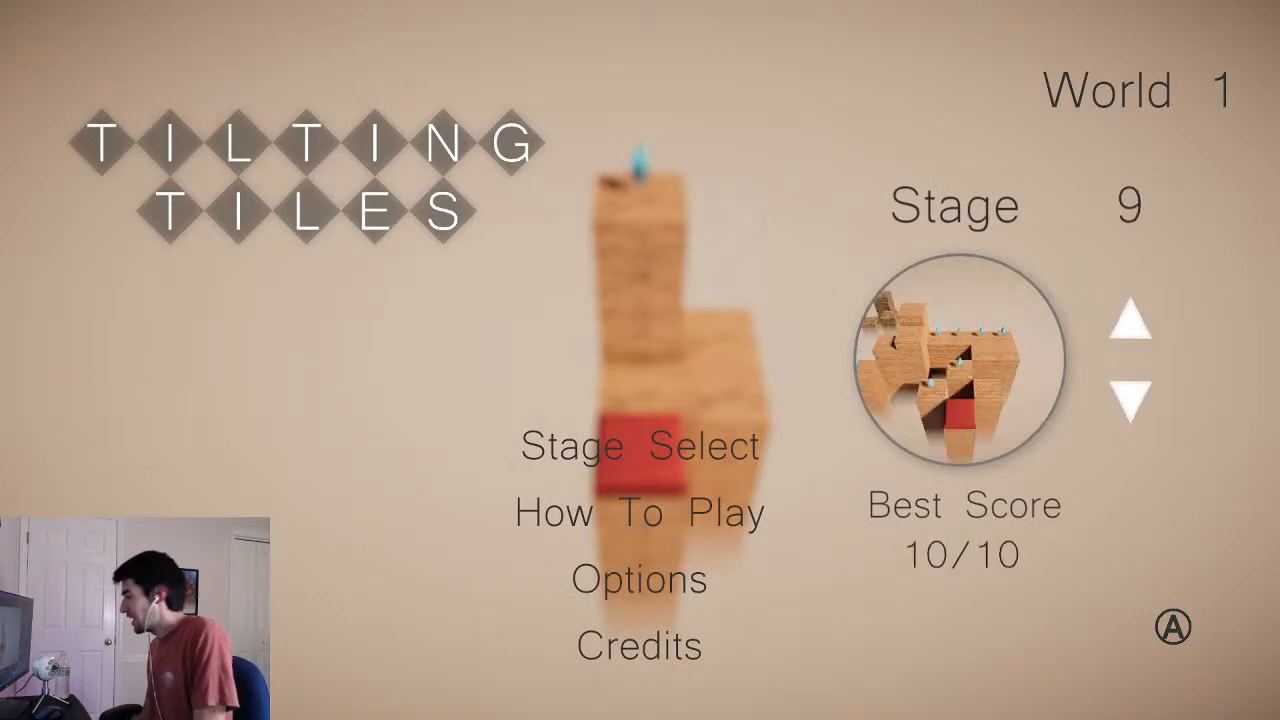
key("Down")
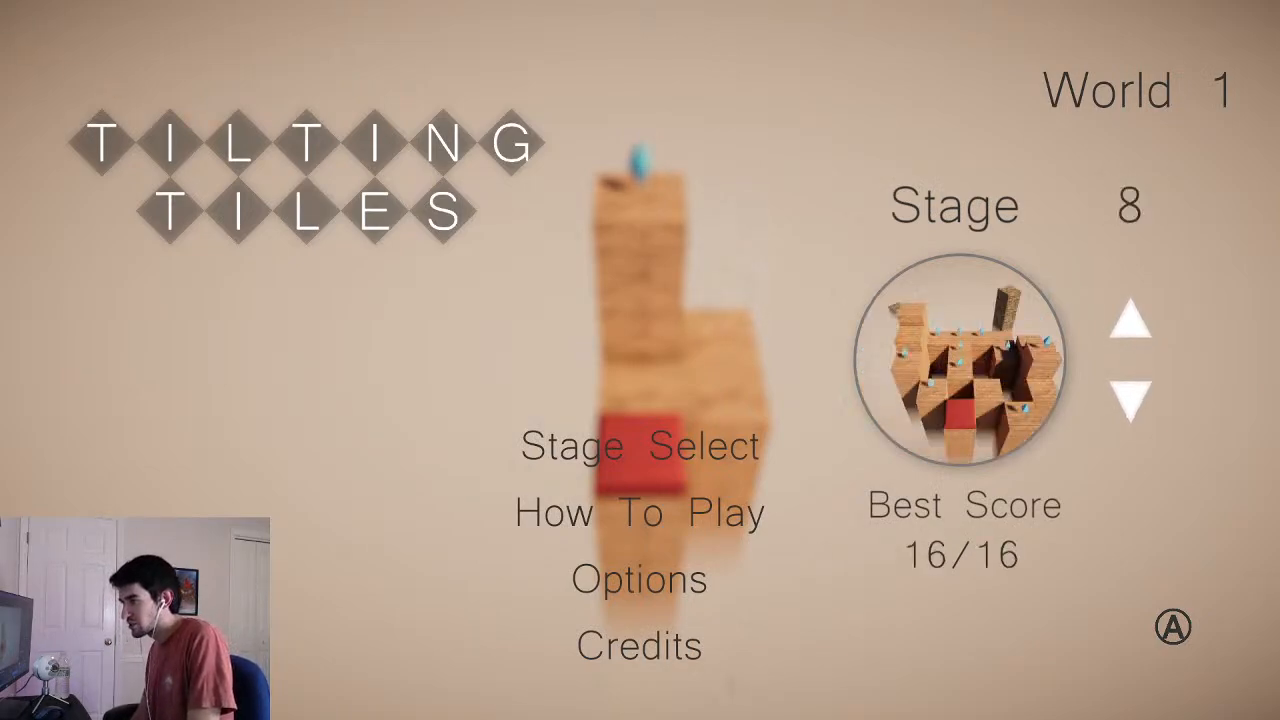
key("Up")
key("Up")
key("Up")
key("Down")
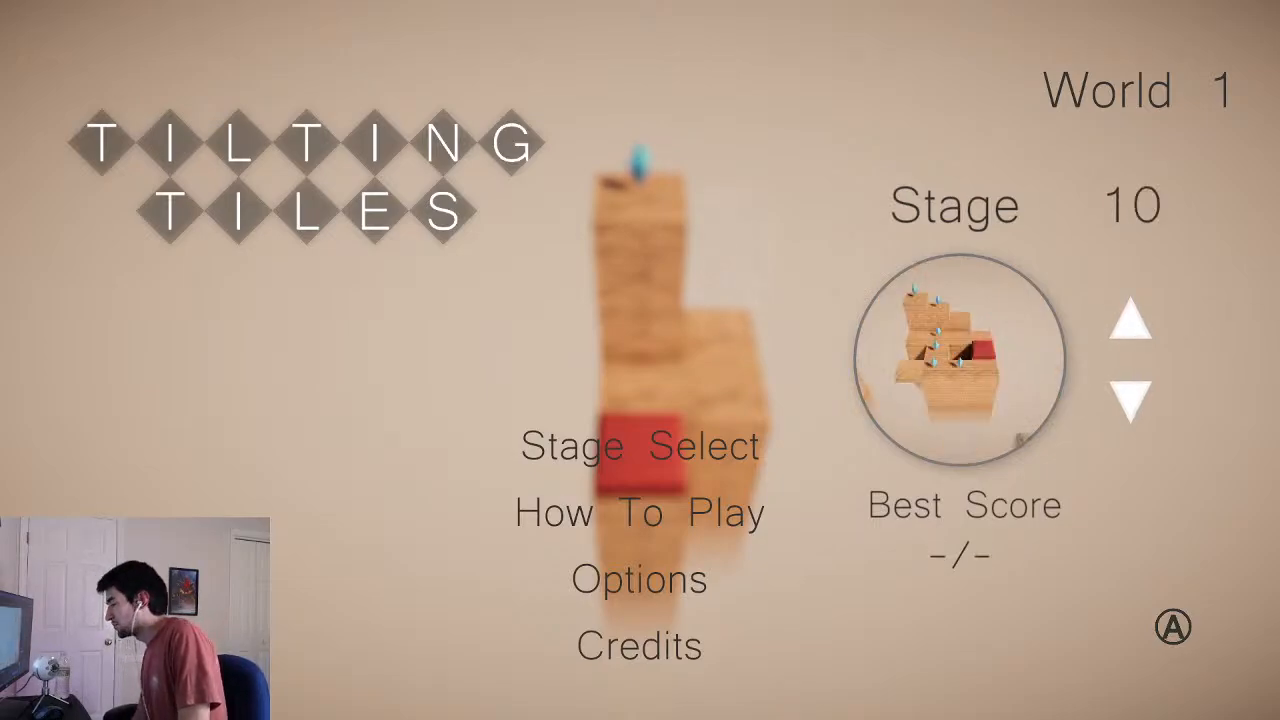
key("Up")
key("Up")
key("Up")
key("Up")
key("Up")
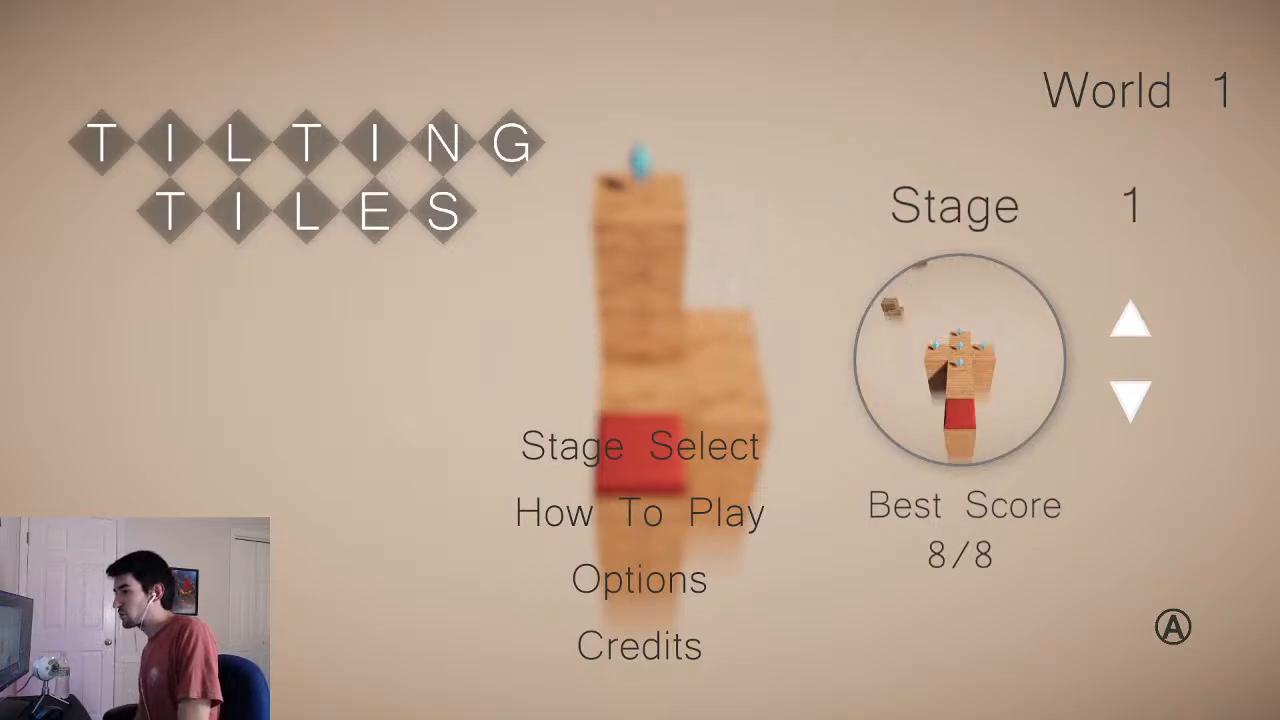
key("Up")
key("Up")
key("Up")
key("Up")
key("Up")
key("Up")
key("Up")
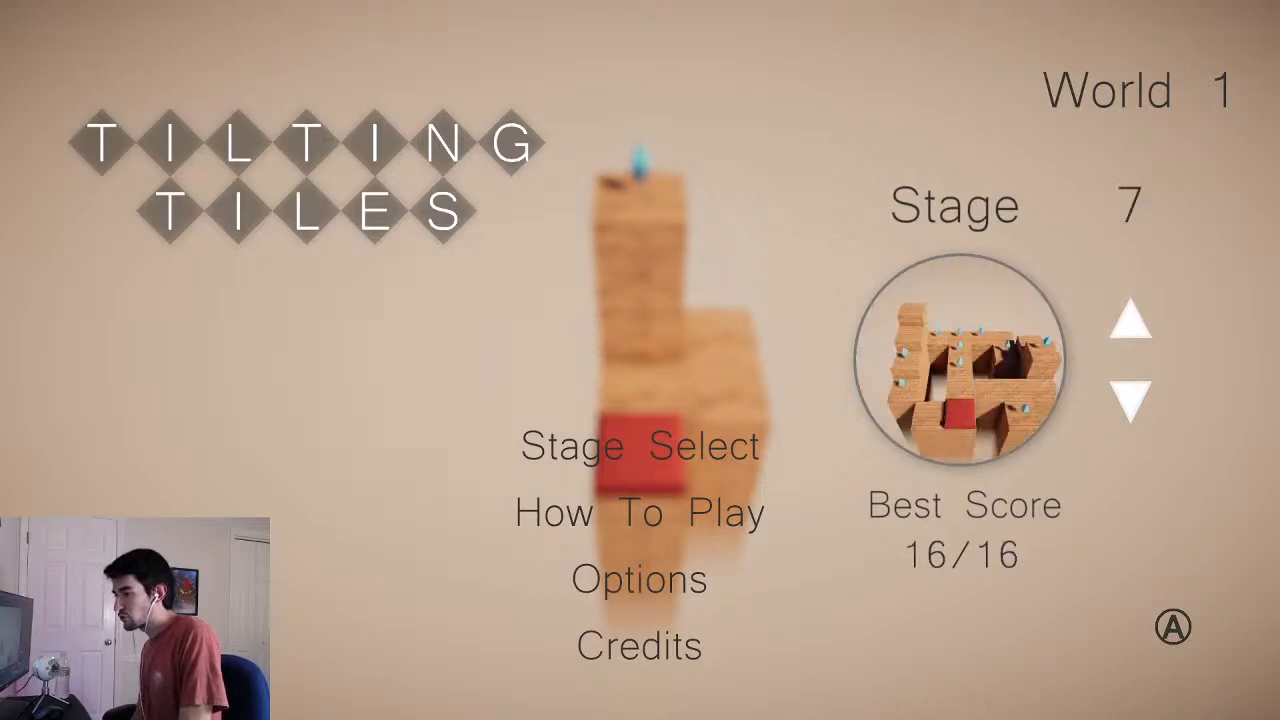
key("Up")
key("Up")
key("Up")
key("Up")
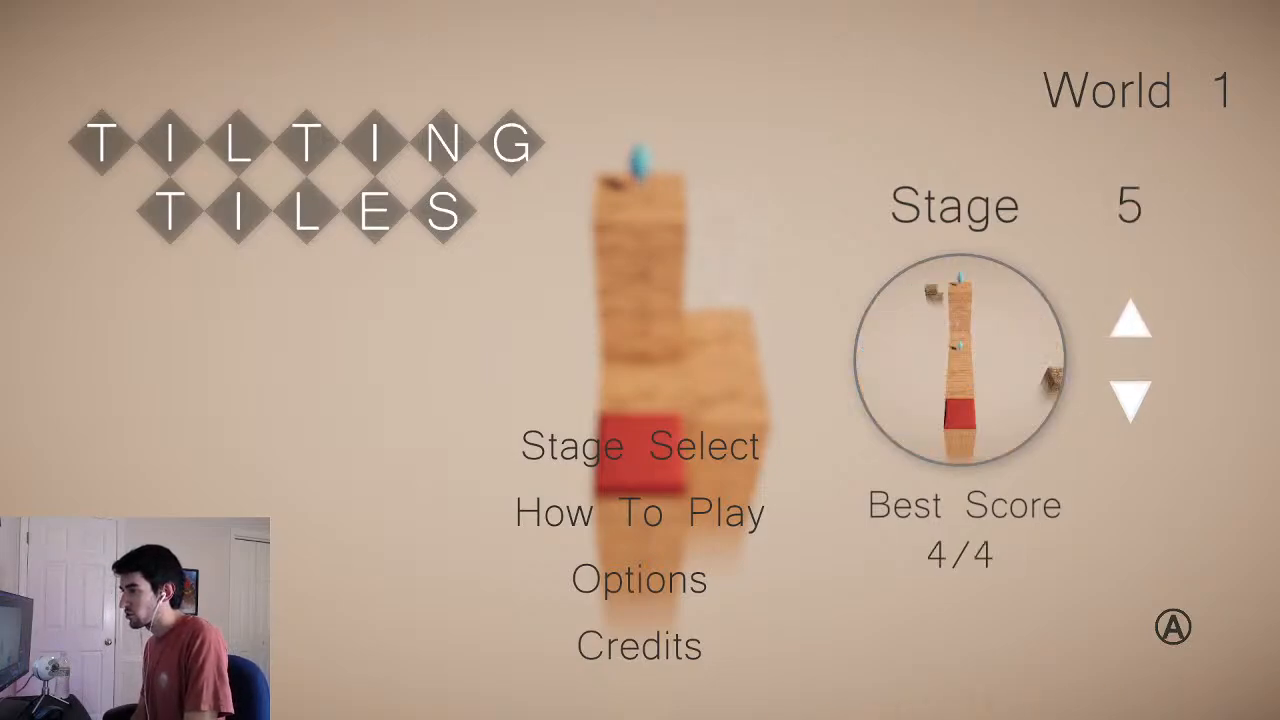
- Choose Stage 10 of World 1 and start it
key("Down")
key("Down")
key("Down")
key("Down")
key("Down")
key("Down")
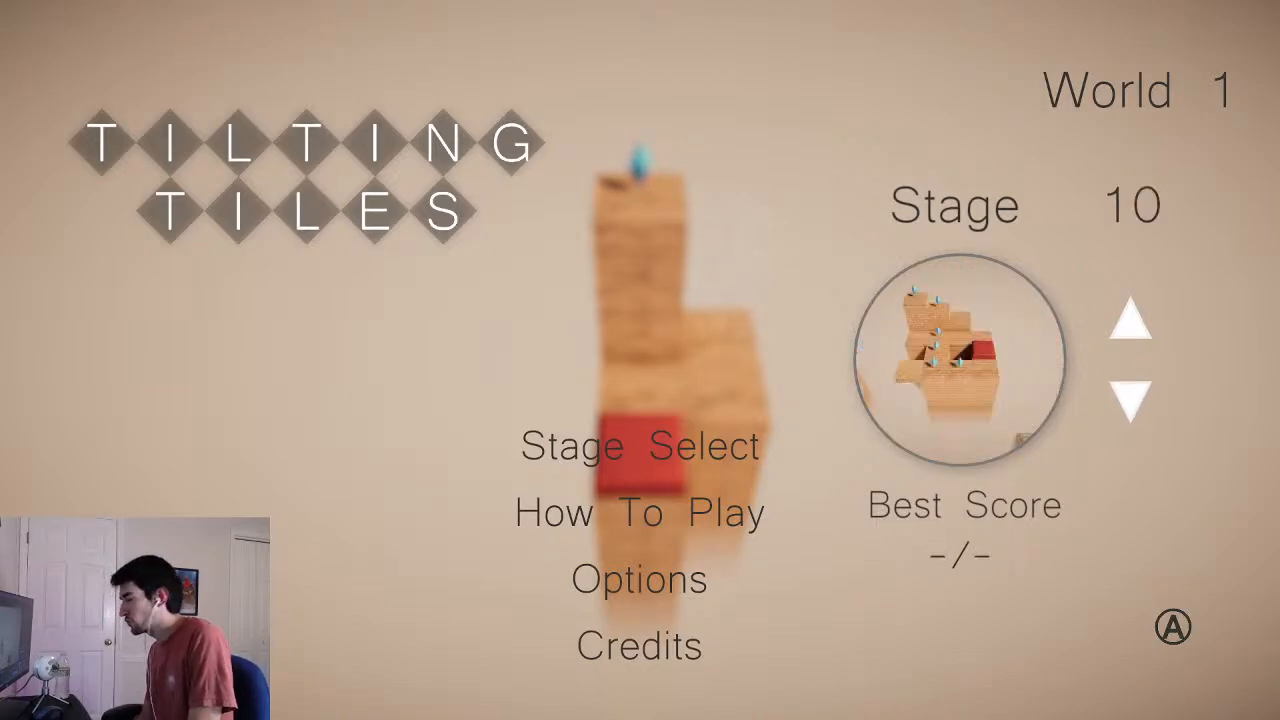
key("Return")
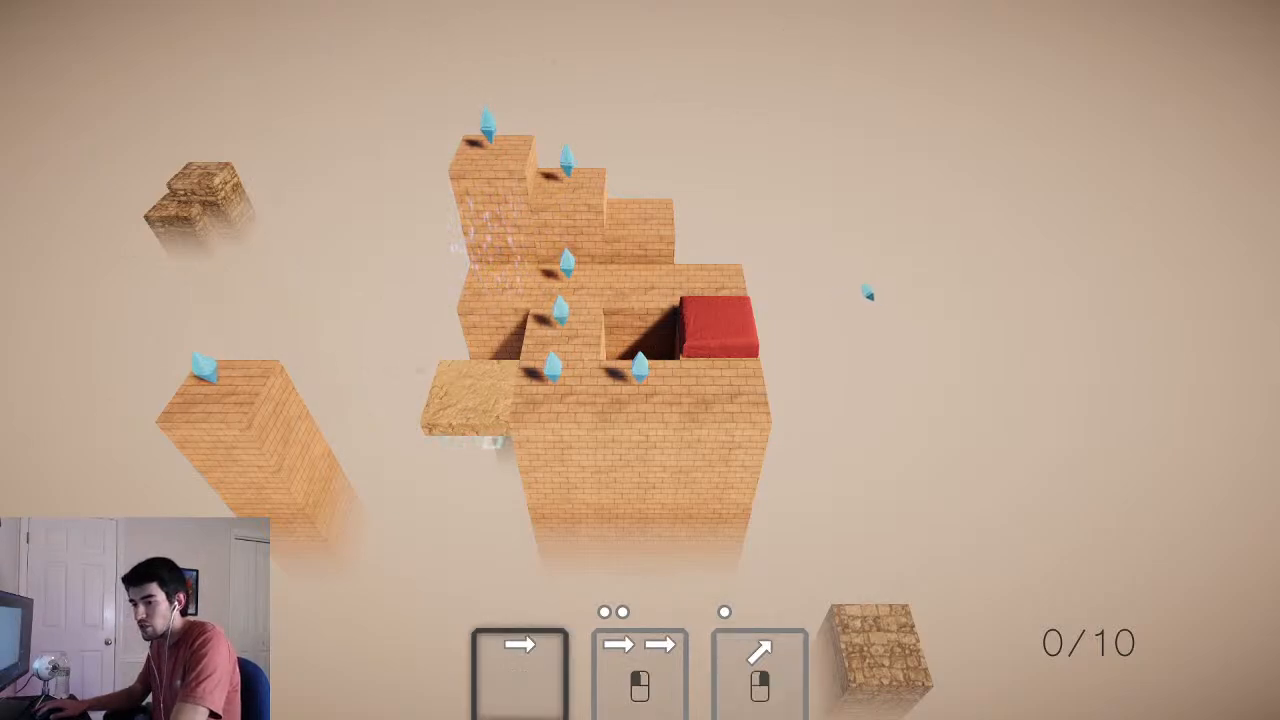
- Try to clear Stage 10 by moving the red tile along the front row and collecting its crystals
key("Down")
key("Left")
key("Right")
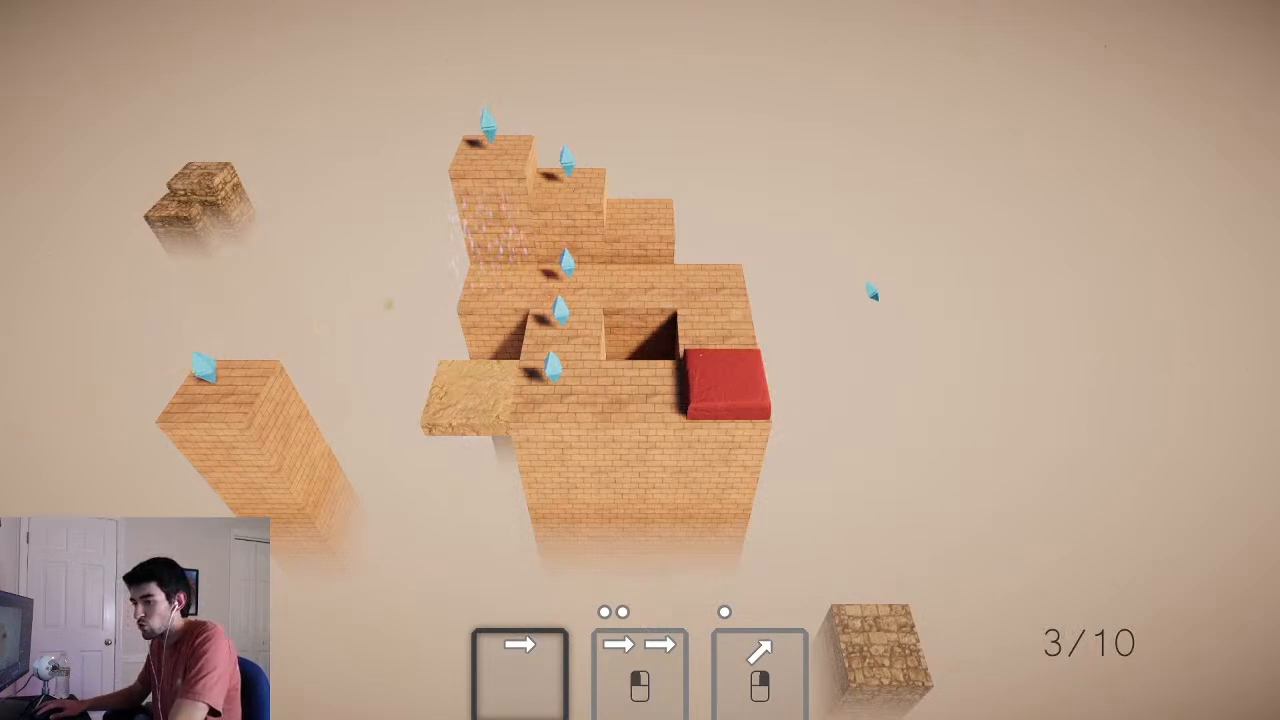
left_click(872, 291)
key("Left")
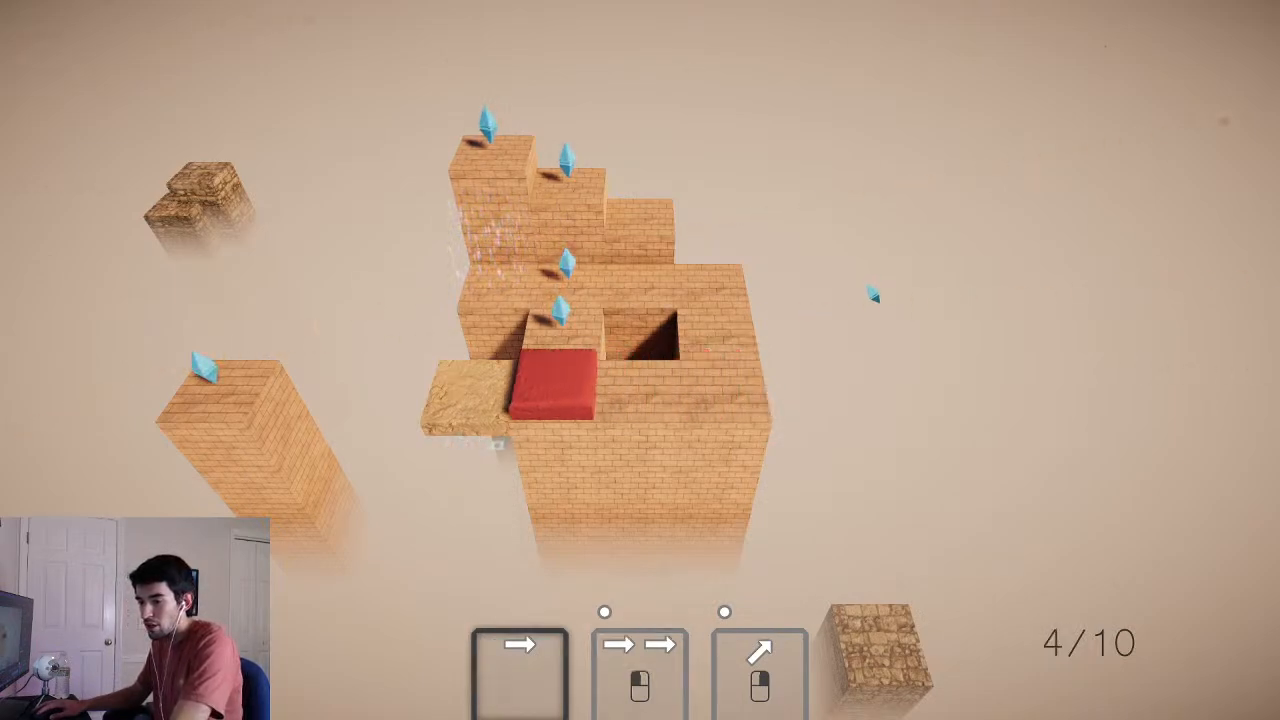
key("Left")
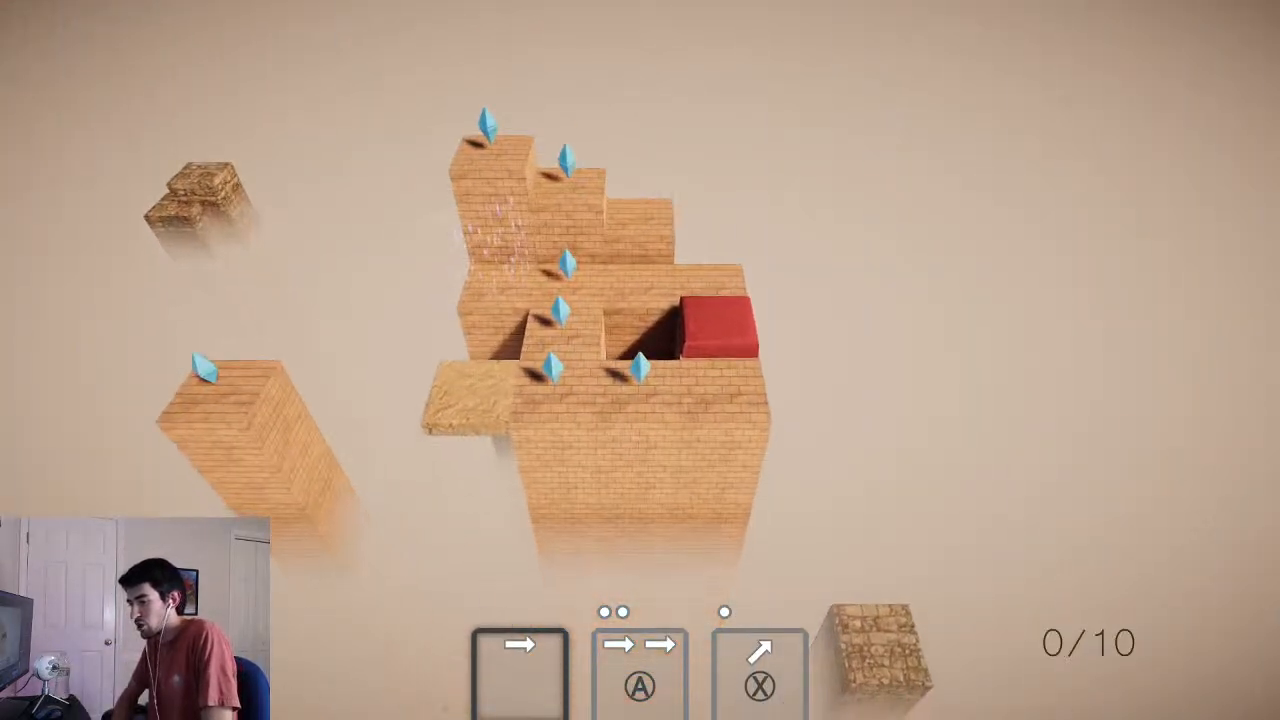
- Move the red tile along Stage 10's front row, collect its crystals and ride the sandy platform to the detached tower's crystal
key("Right")
key("Right")
key("Left")
key("Left")
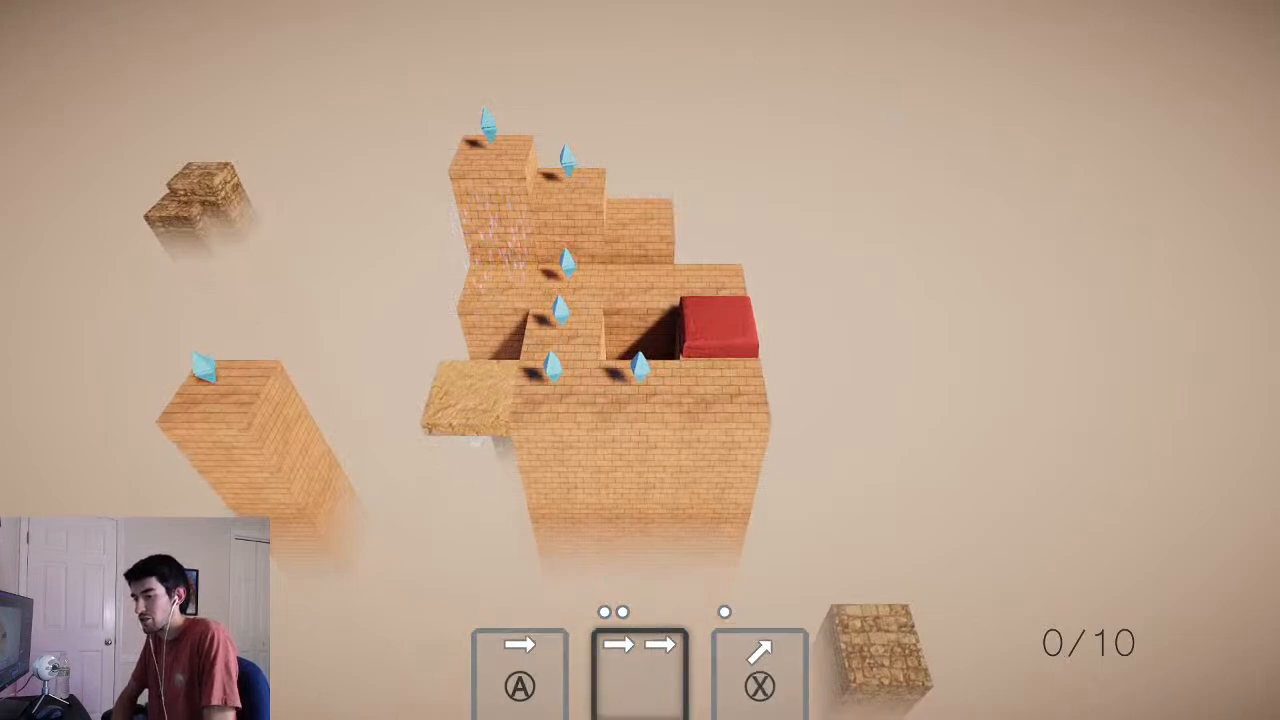
key("x")
key("Down")
key("a")
key("Left")
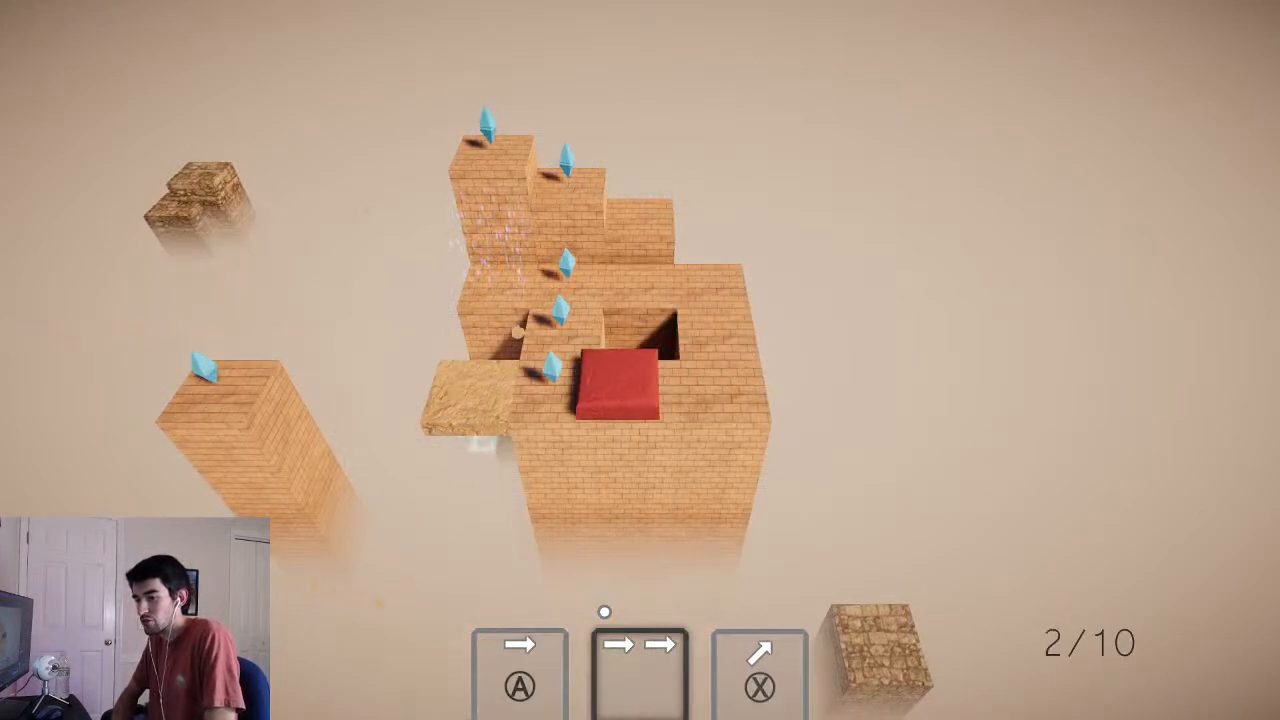
key("a")
key("Left")
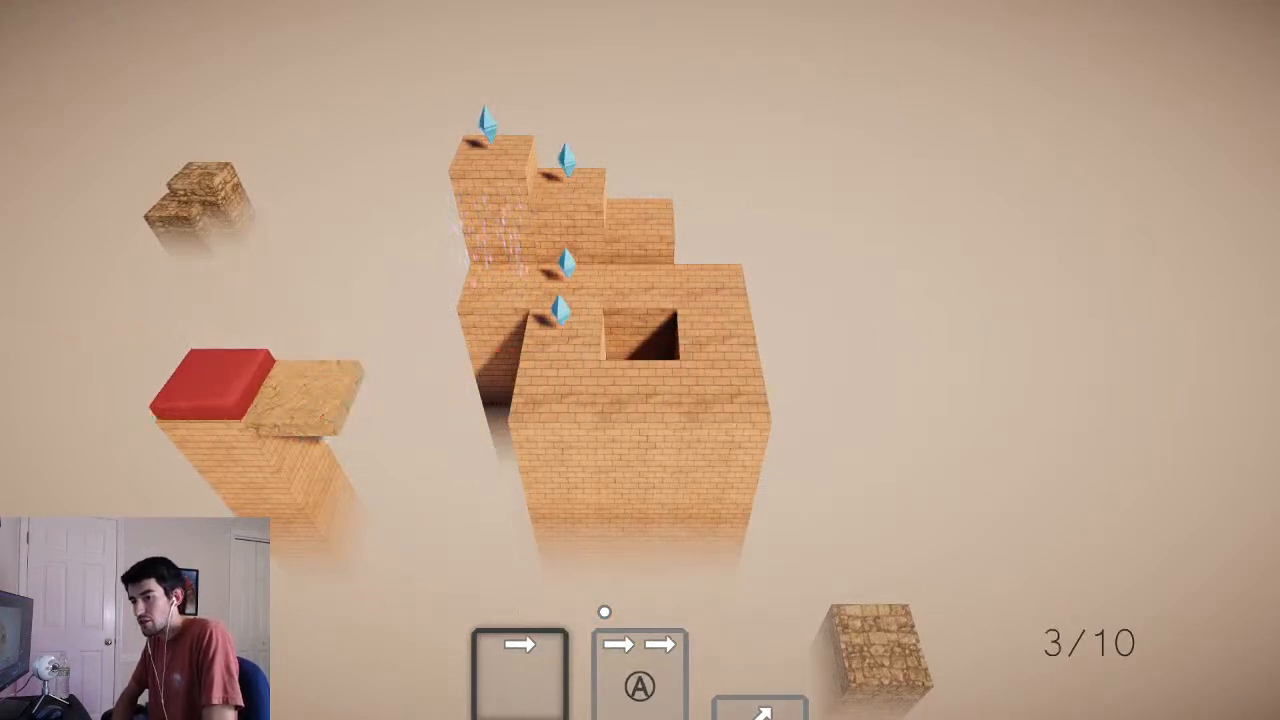
- Bring the red tile back to the main block and move it up through the remaining crystals to finish Stage 10
key("Right")
key("Right")
key("a")
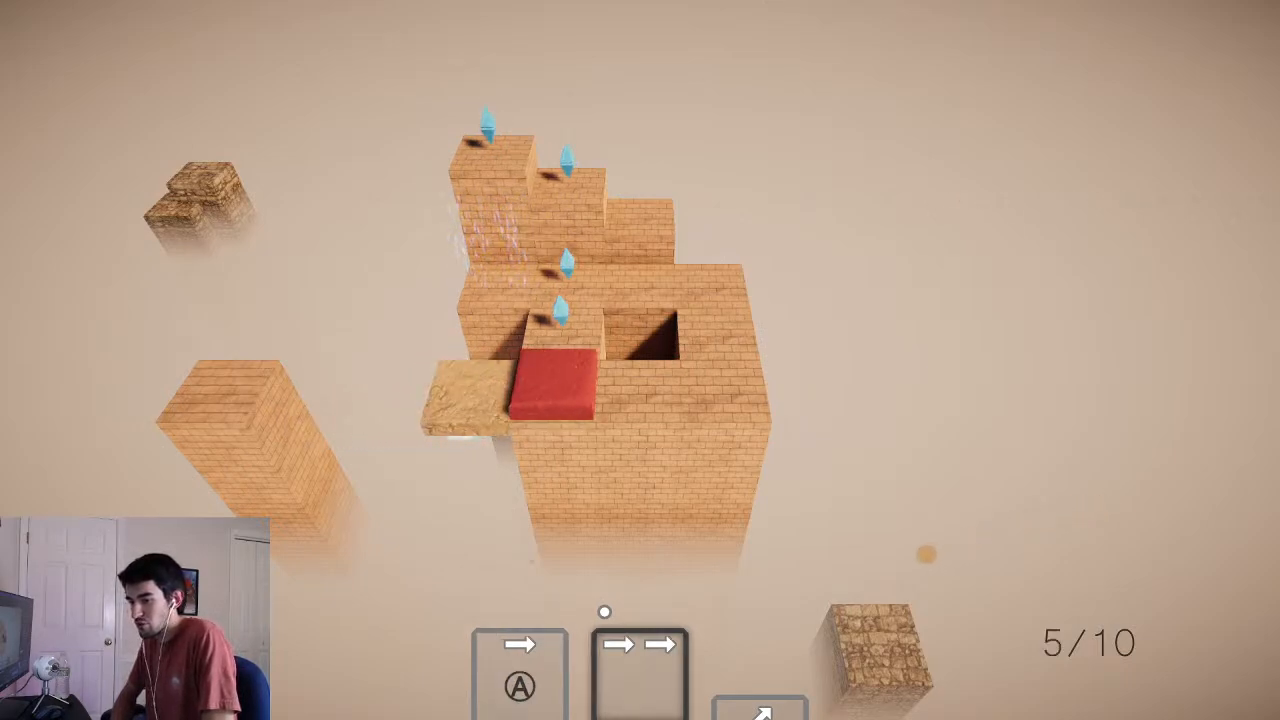
key("Up")
key("a")
key("Up")
key("Right")
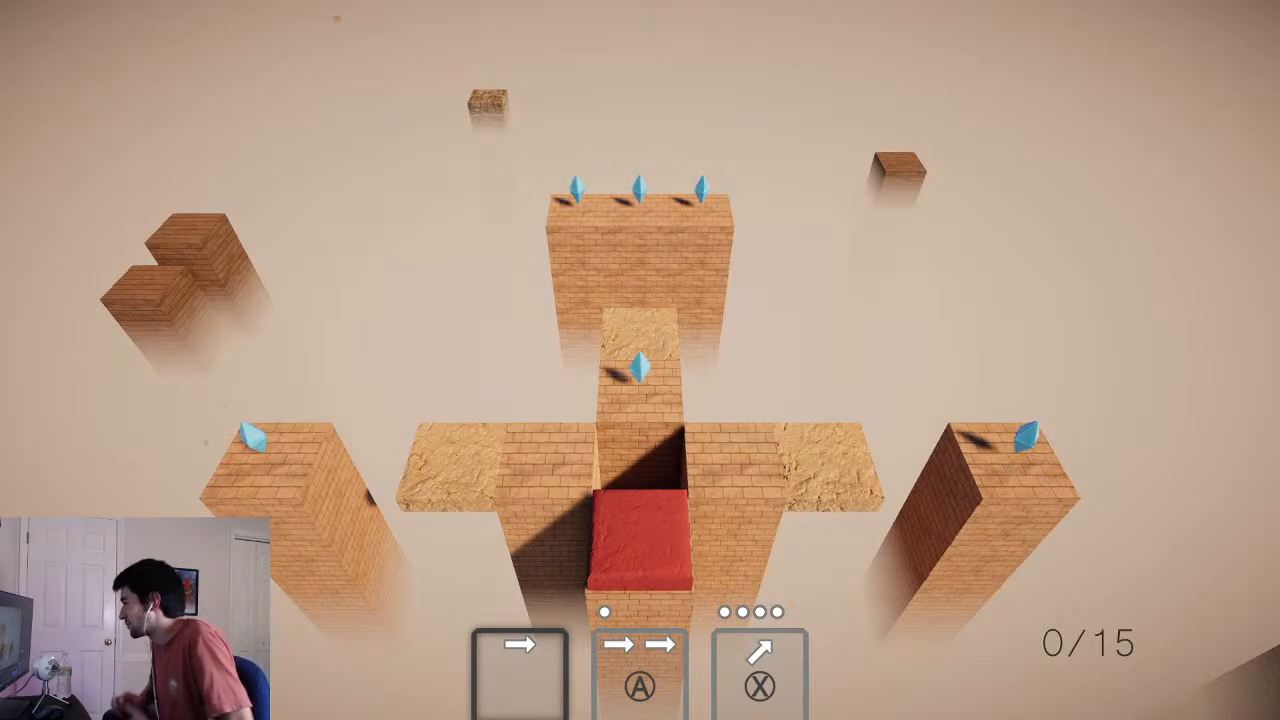
- Leave the 15-move stage for the title screen and enter the main menu
key("Escape")
key("Return")
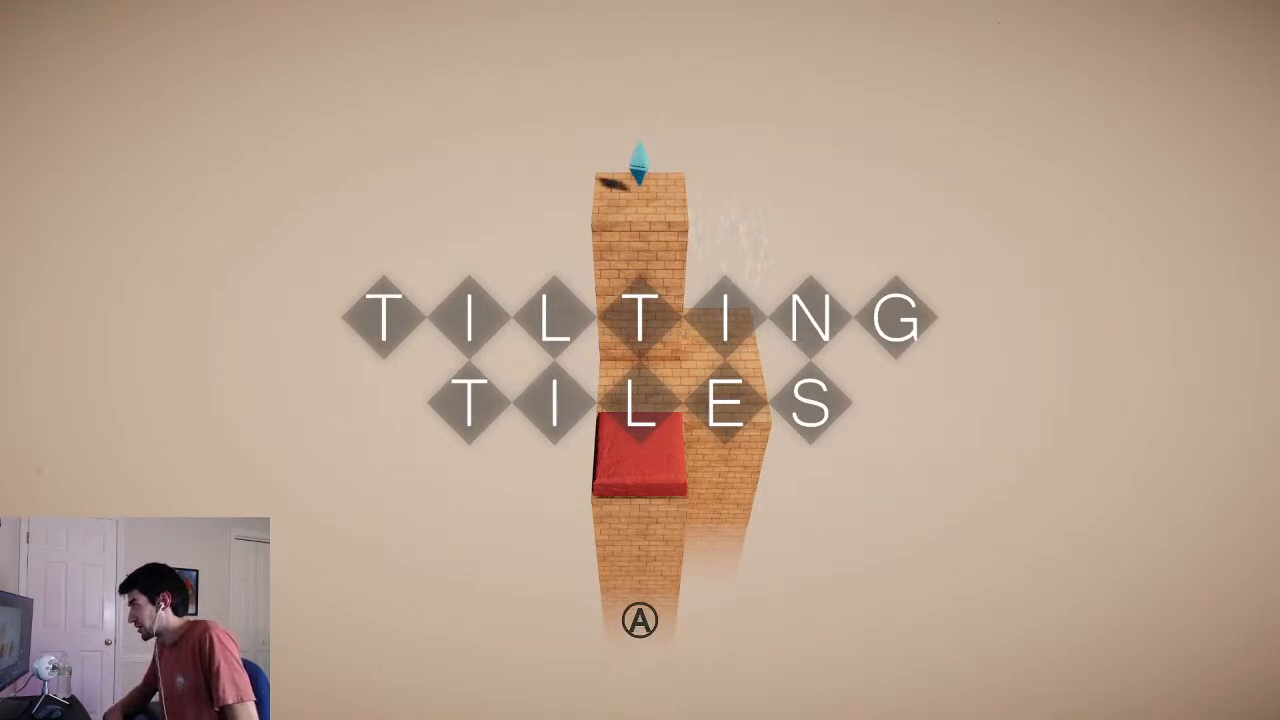
key("Return")
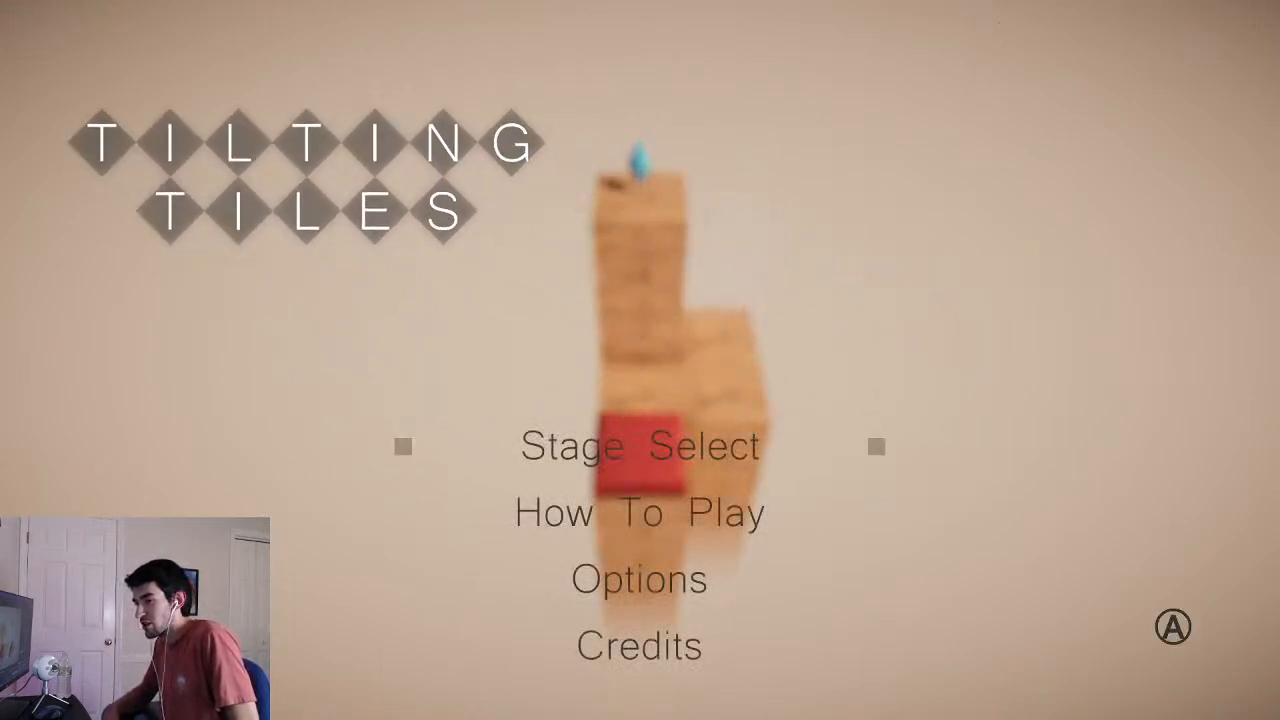
- Open Stage Select, browse the World 1 stages to examine their previews and best scores, and return to the main menu
key("Return")
key("Down")
key("Down")
key("Down")
key("Down")
key("Down")
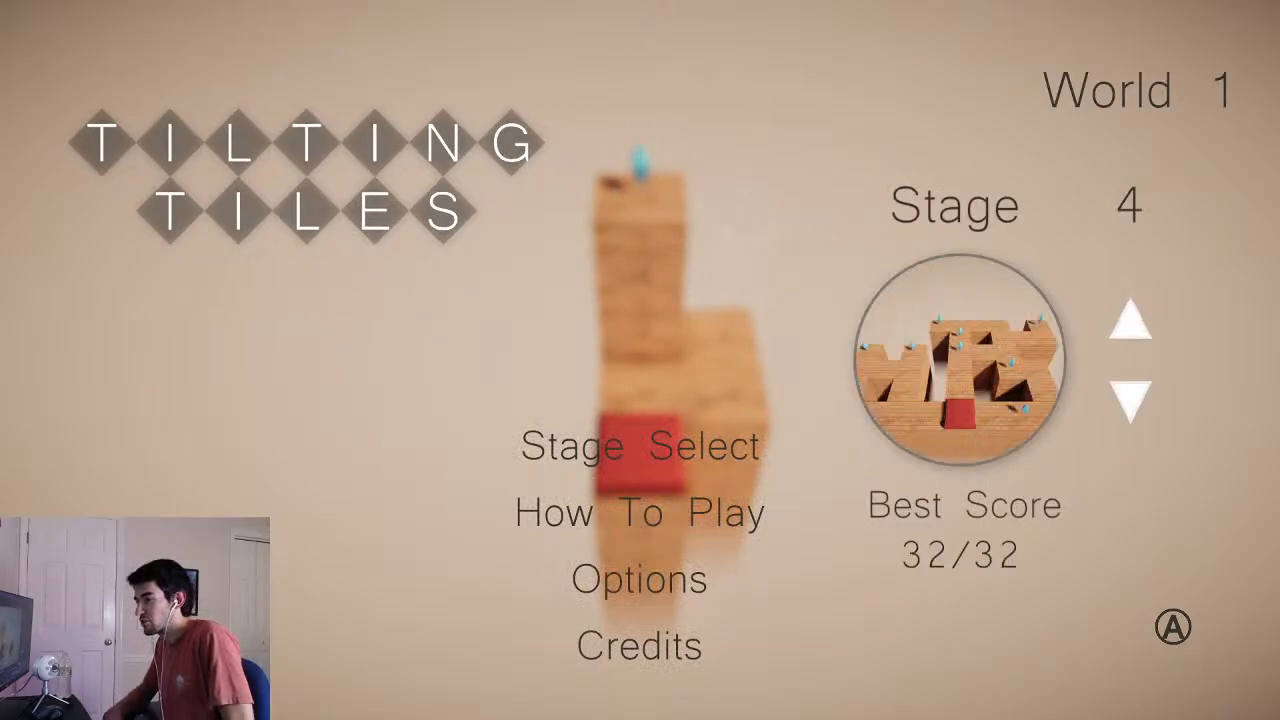
key("Up")
key("Up")
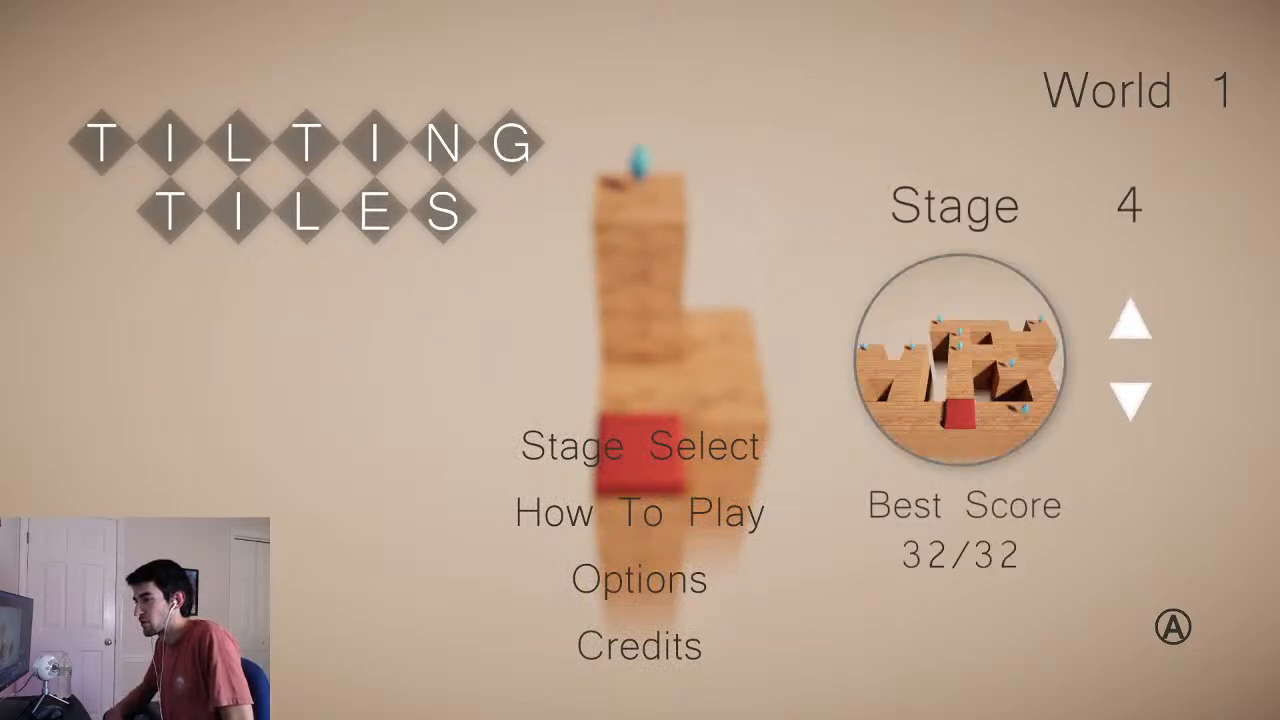
key("Down")
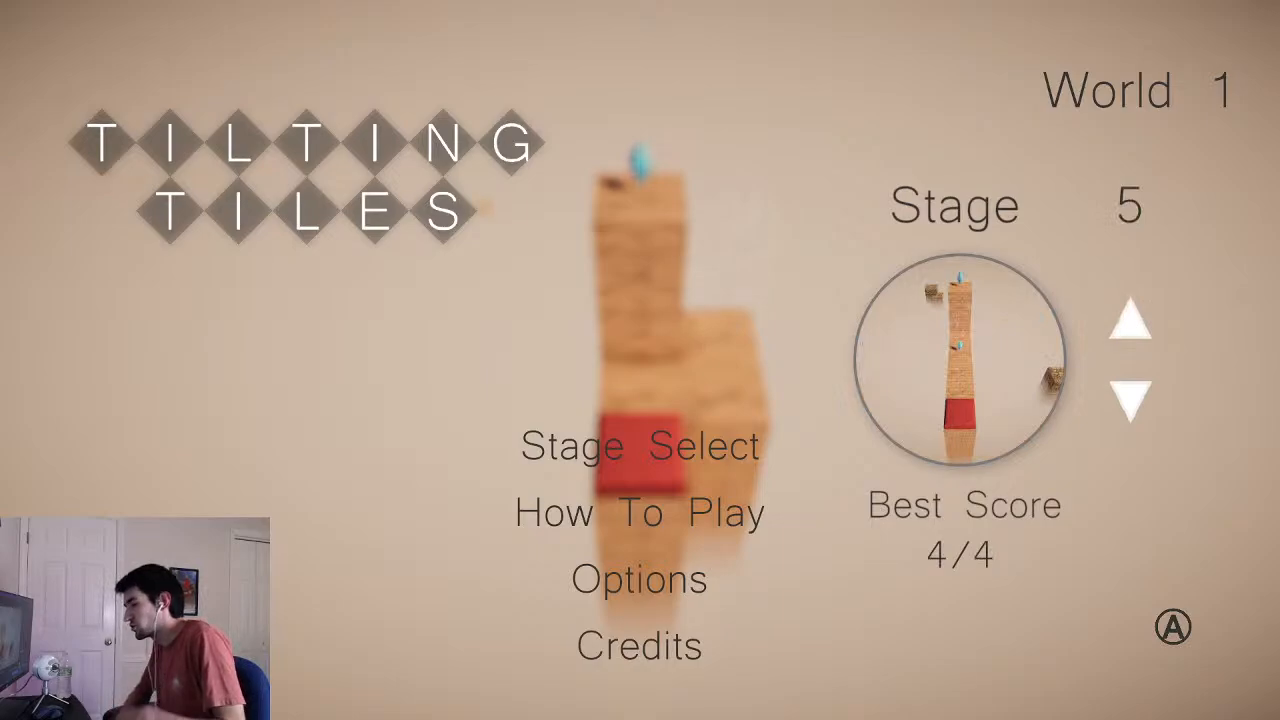
key("Down")
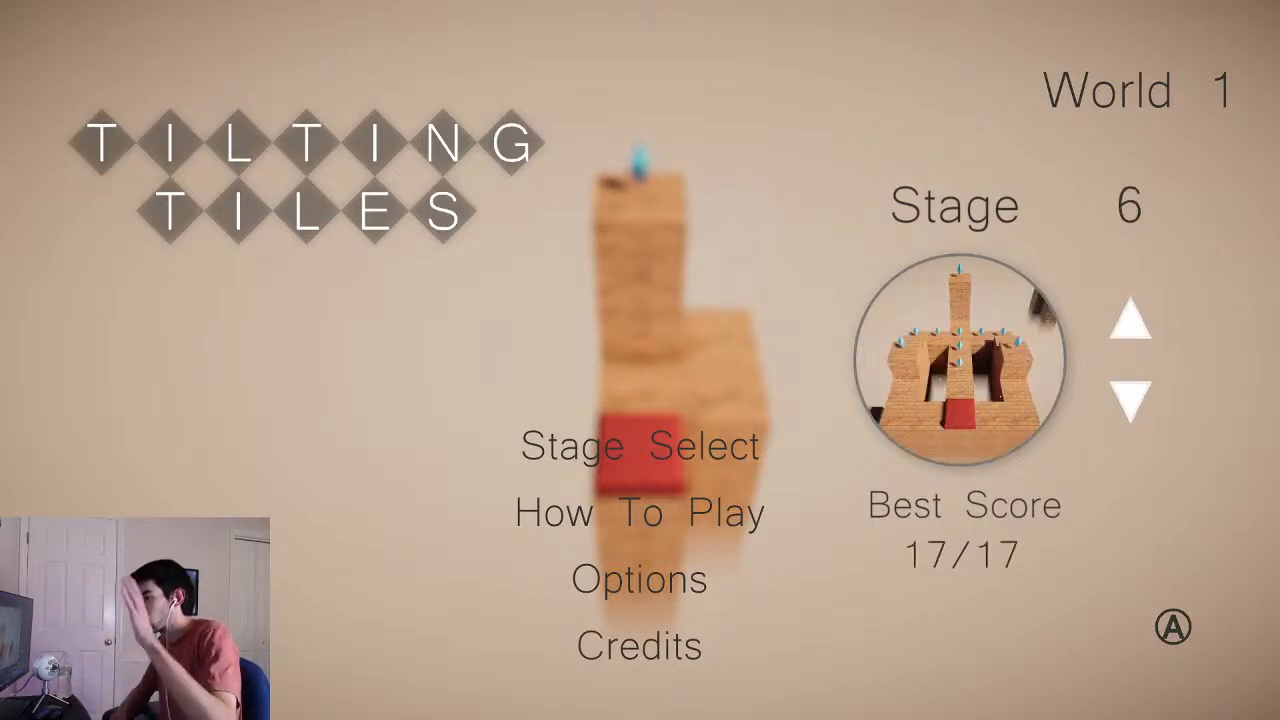
key("Down")
key("Down")
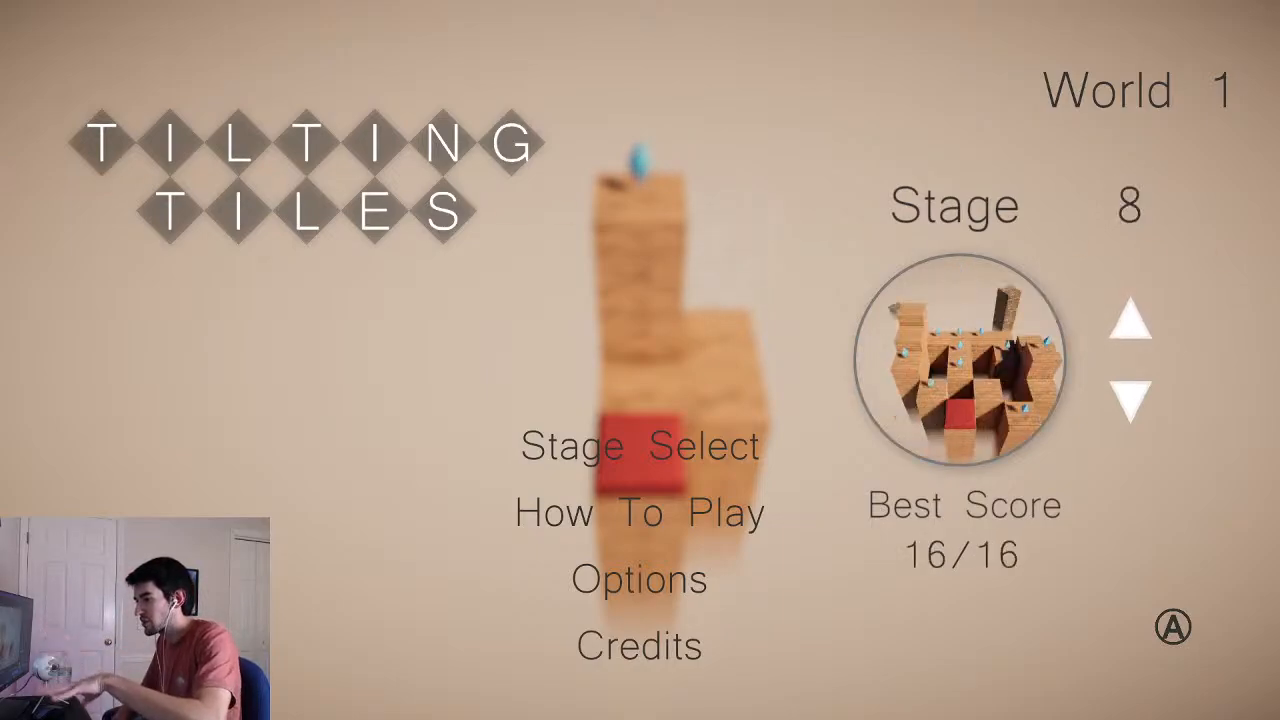
key("Up")
key("Down")
key("Down")
key("Down")
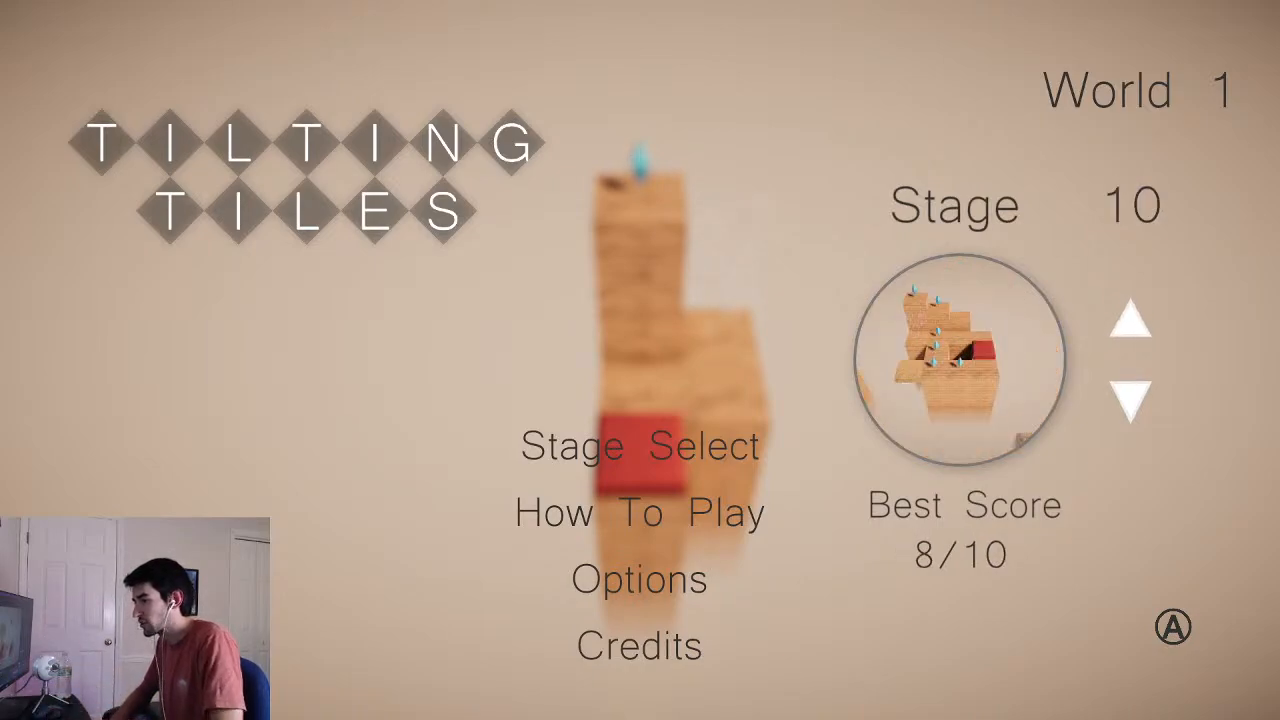
key("Down")
key("Down")
key("Escape")
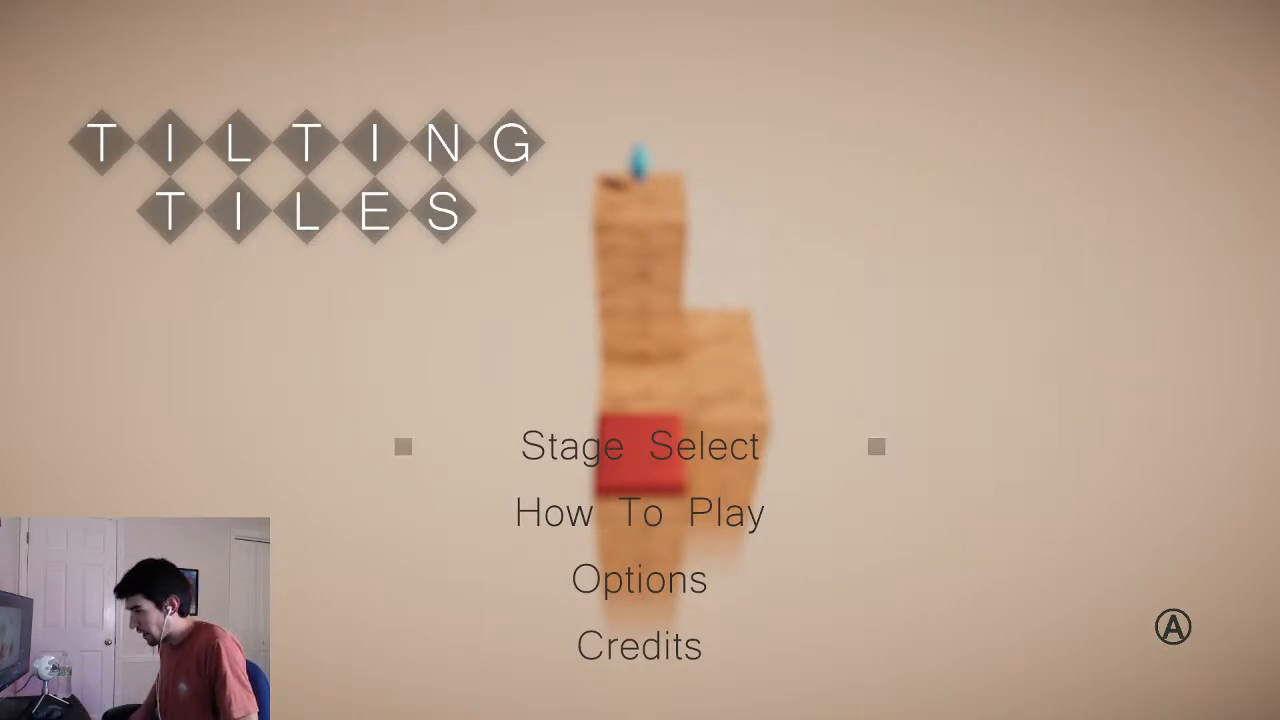
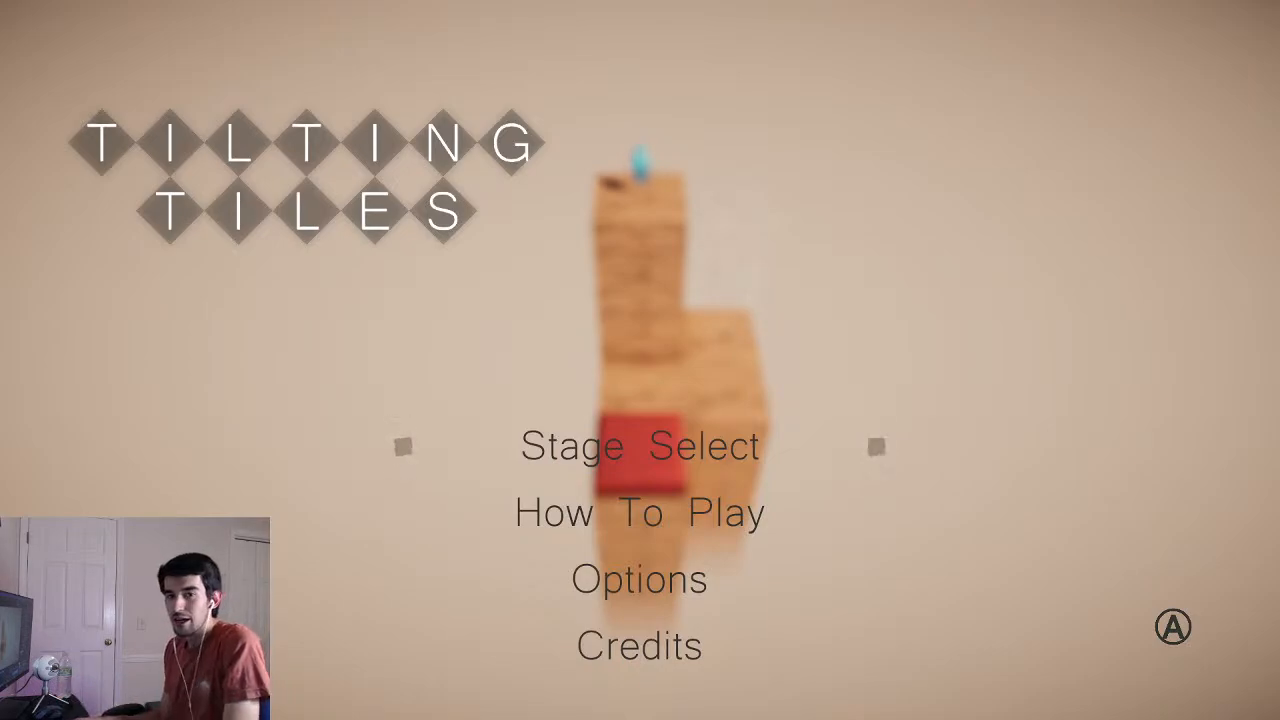
- Reopen Stage Select and browse World 1 from Stage 1 up to Stage 11 to review the stages
key("Return")
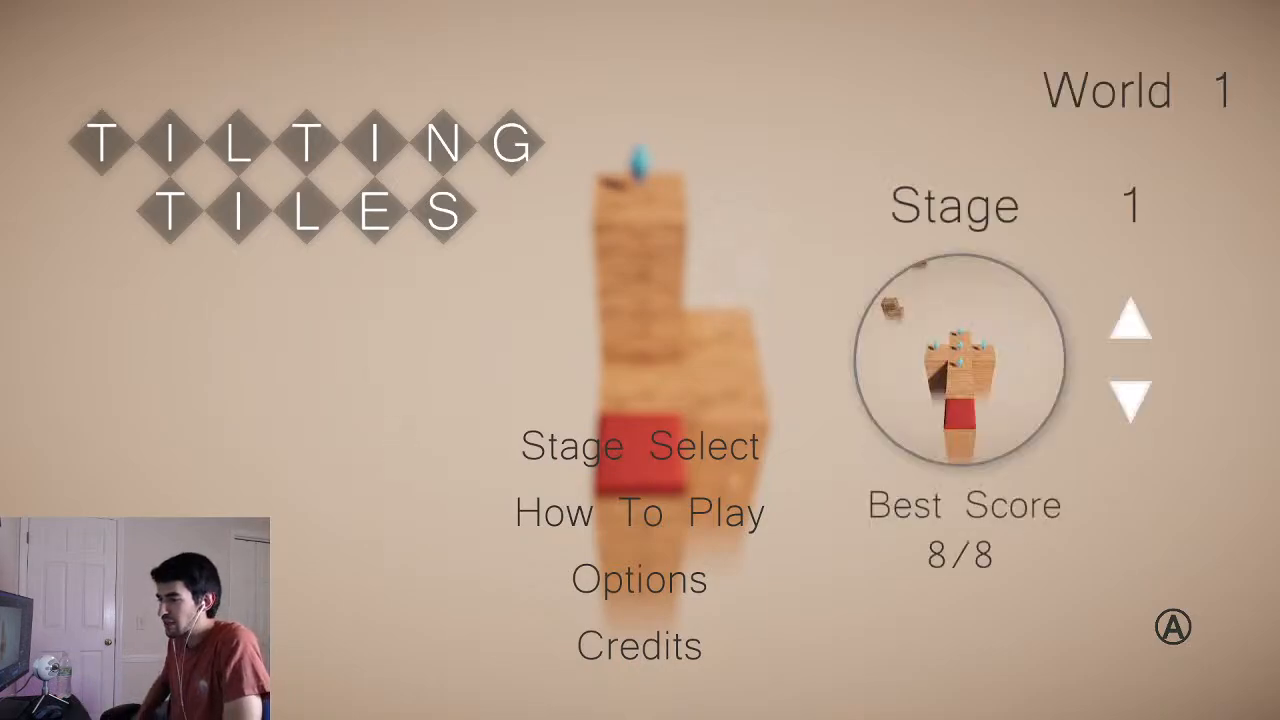
key("Down")
key("Down")
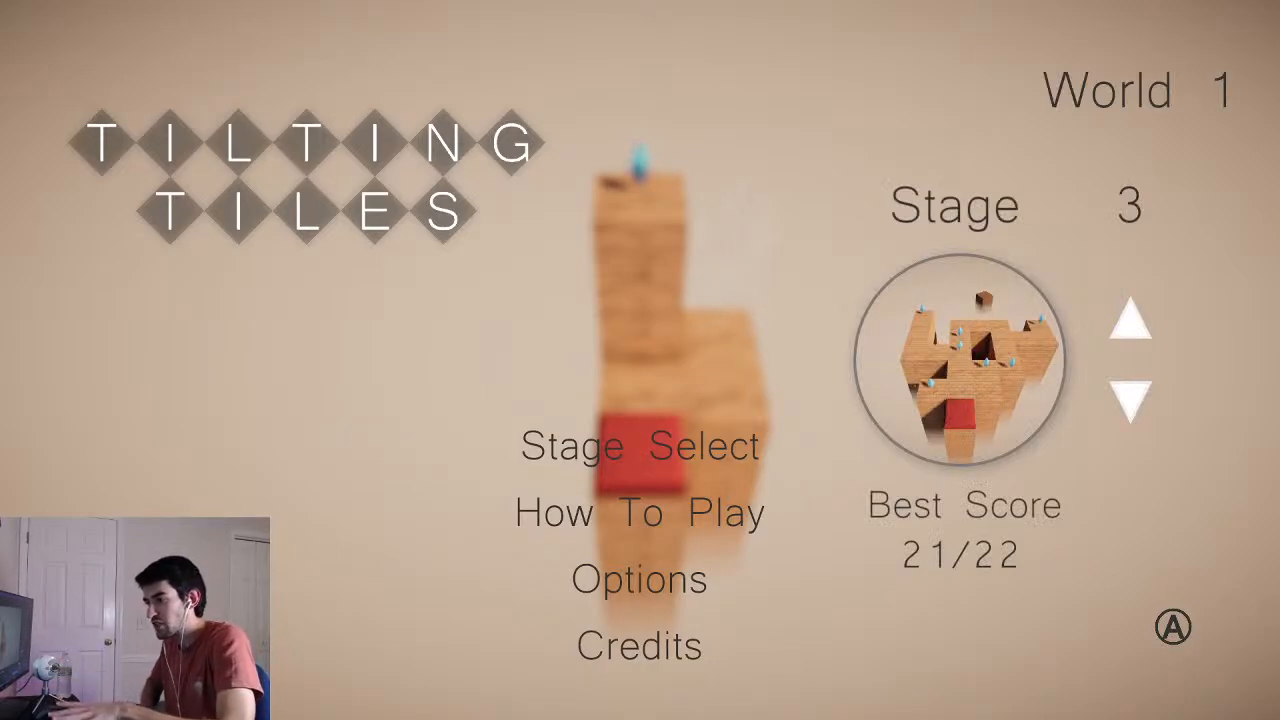
key("Up")
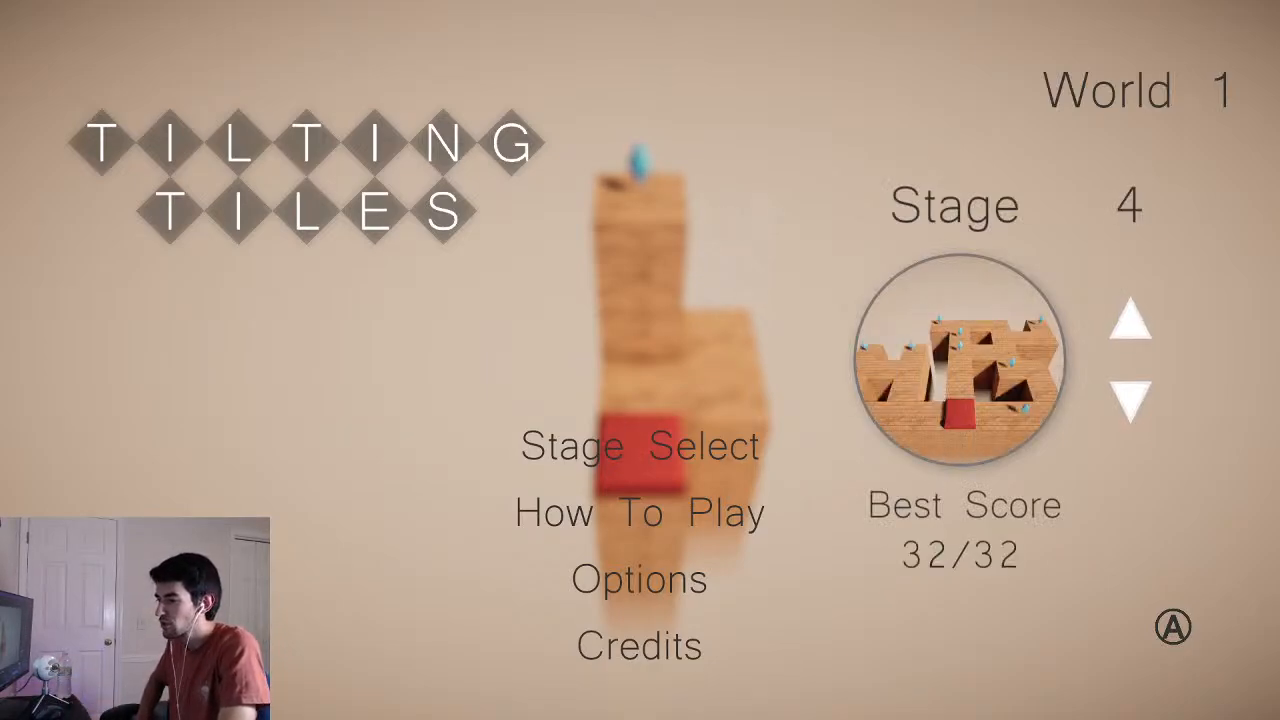
key("Up")
key("Up")
key("Up")
key("Up")
key("Up")
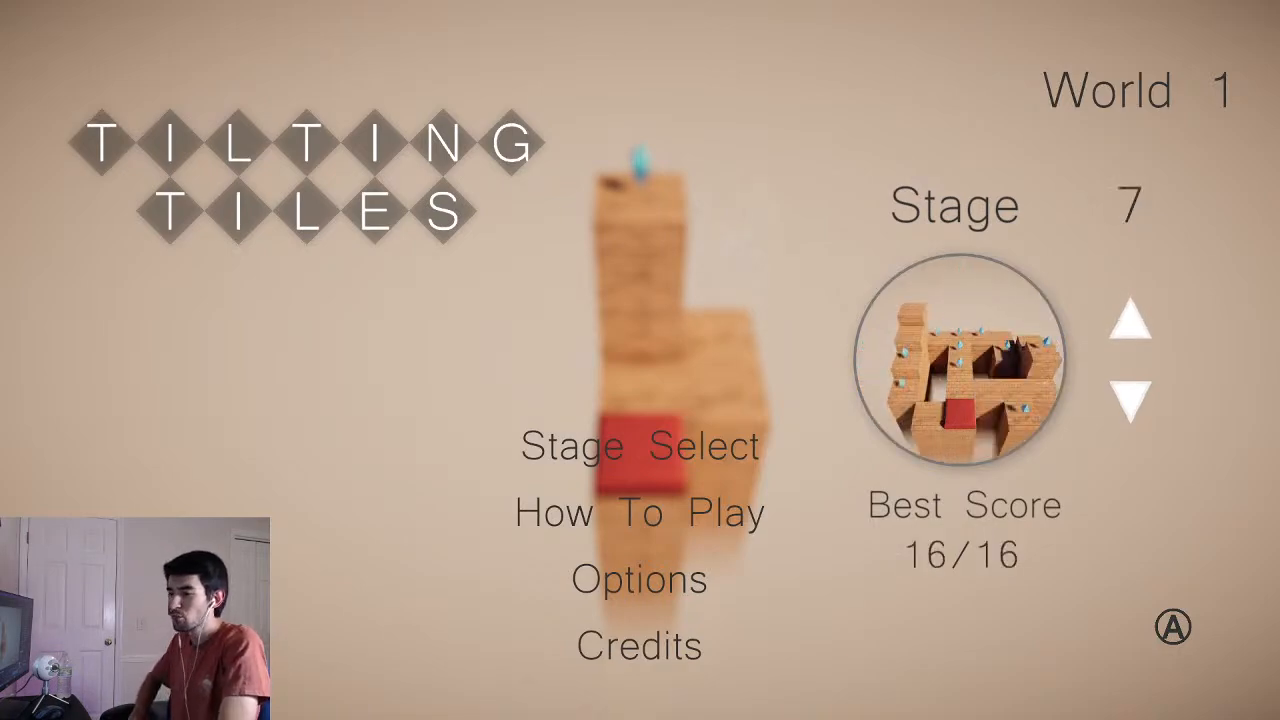
key("Up")
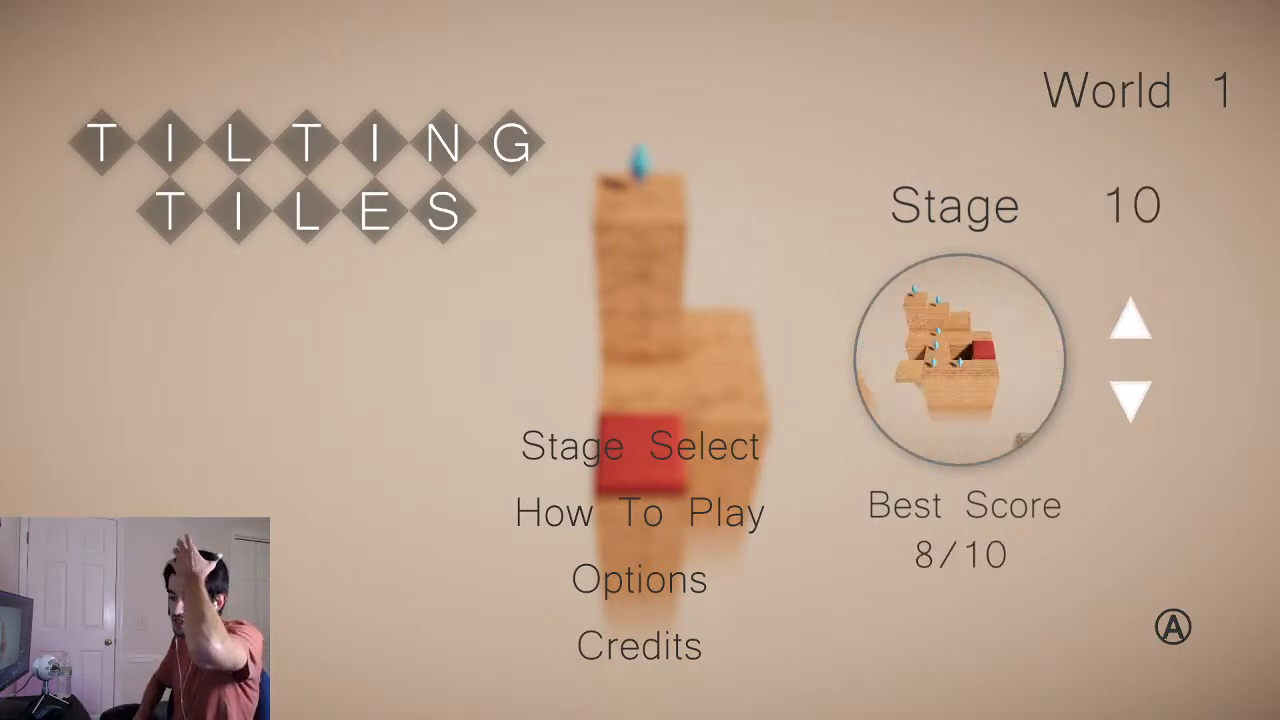
key("Up")
key("Up")
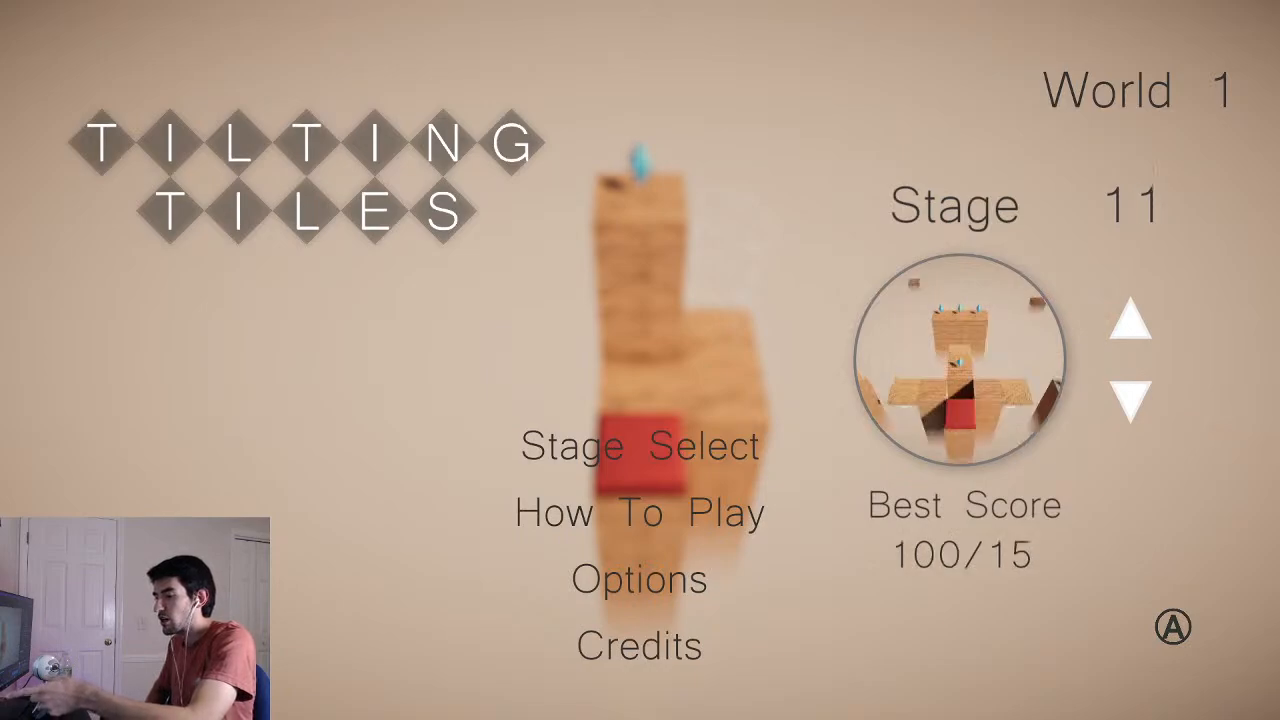
- Switch back and forth between Stages 9, 10 and 11 to compare their previews and best scores
key("Down")
key("Down")
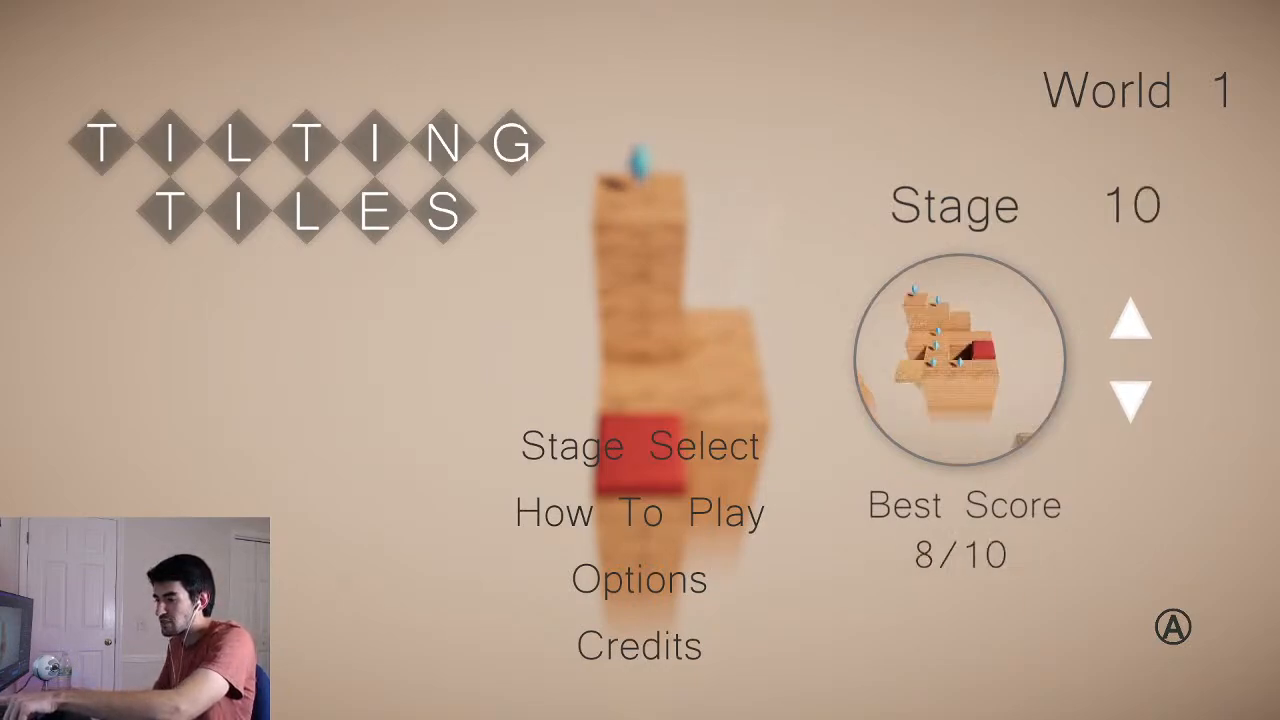
key("Up")
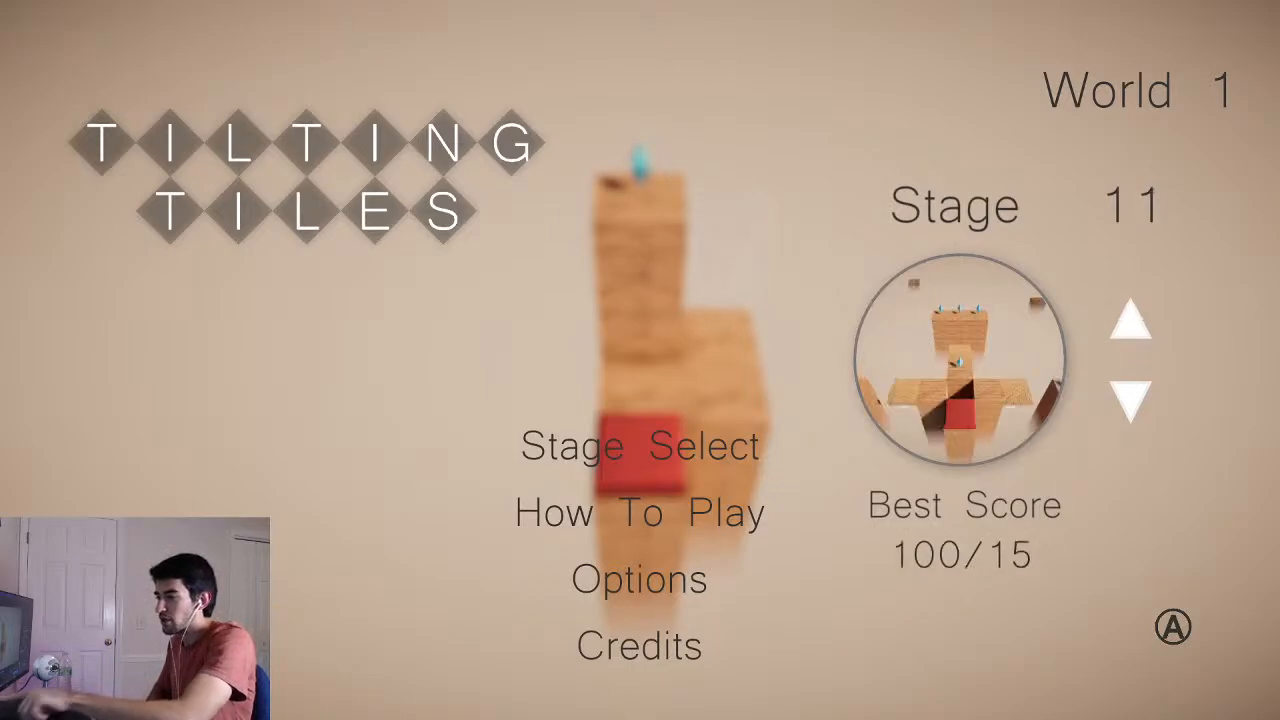
key("Up")
key("Down")
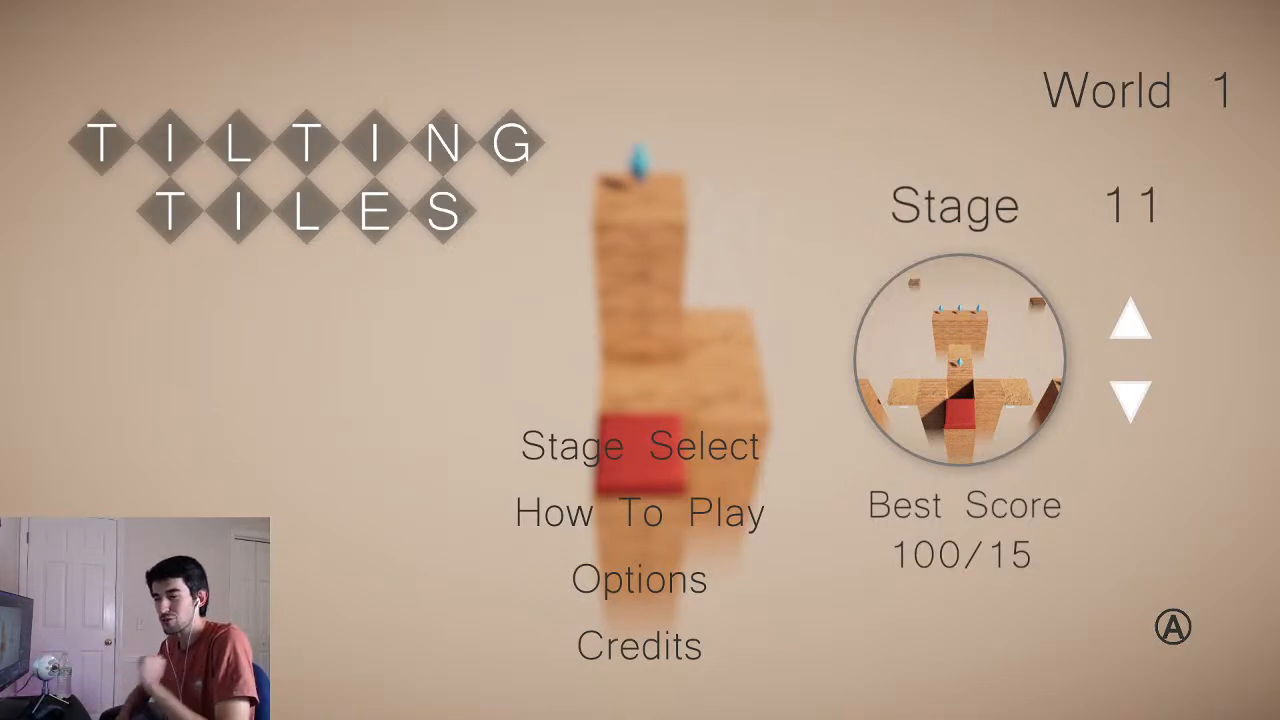
key("Down")
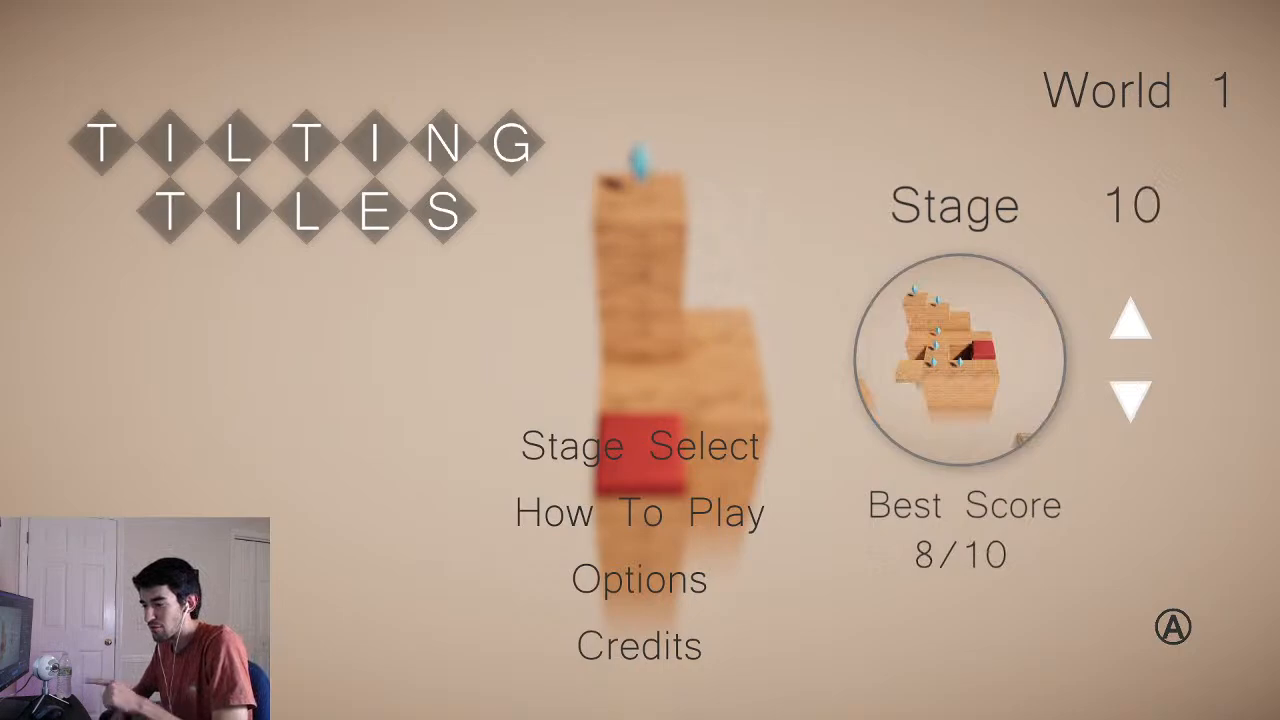
key("Up")
key("Down")
key("Down")
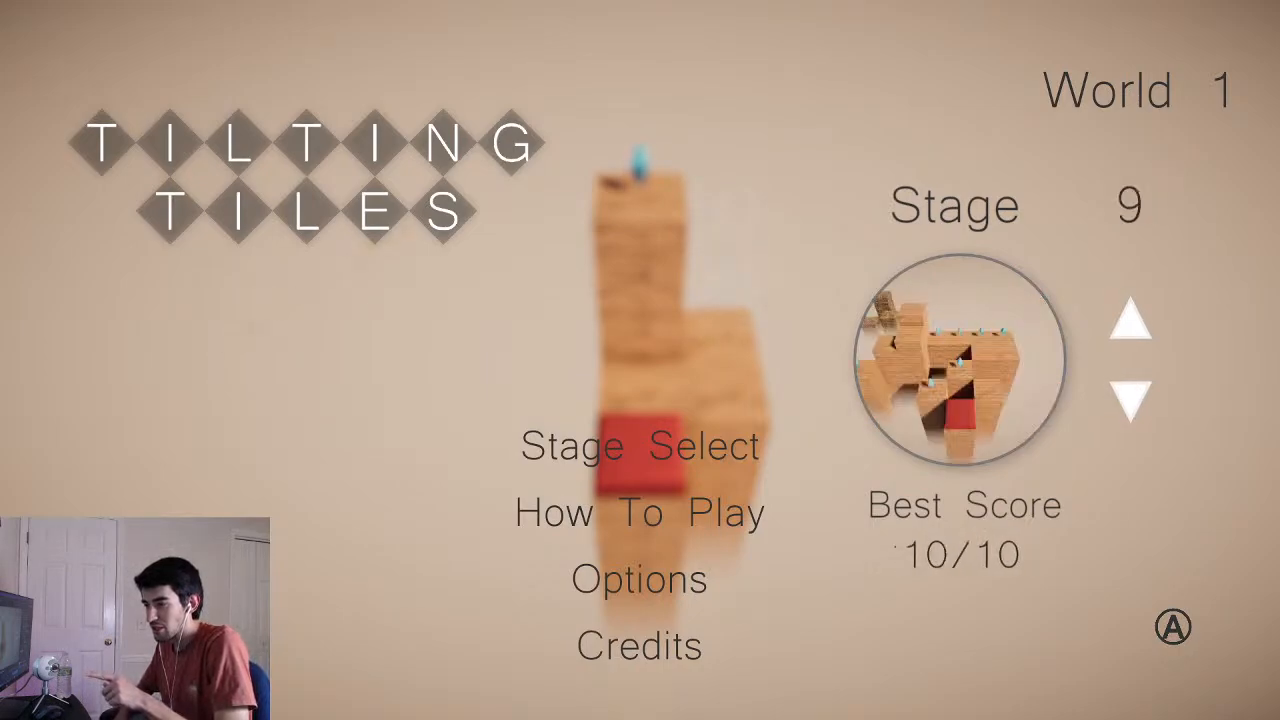
key("Up")
key("Up")
key("Down")
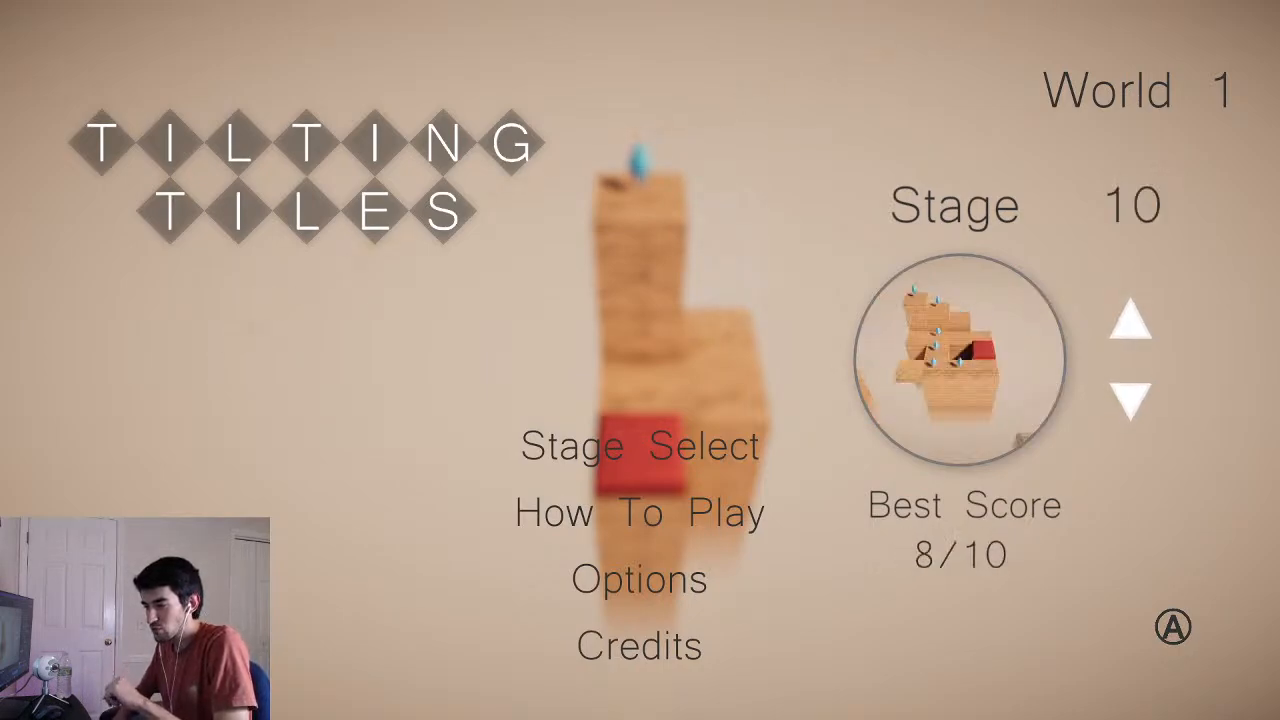
key("Up")
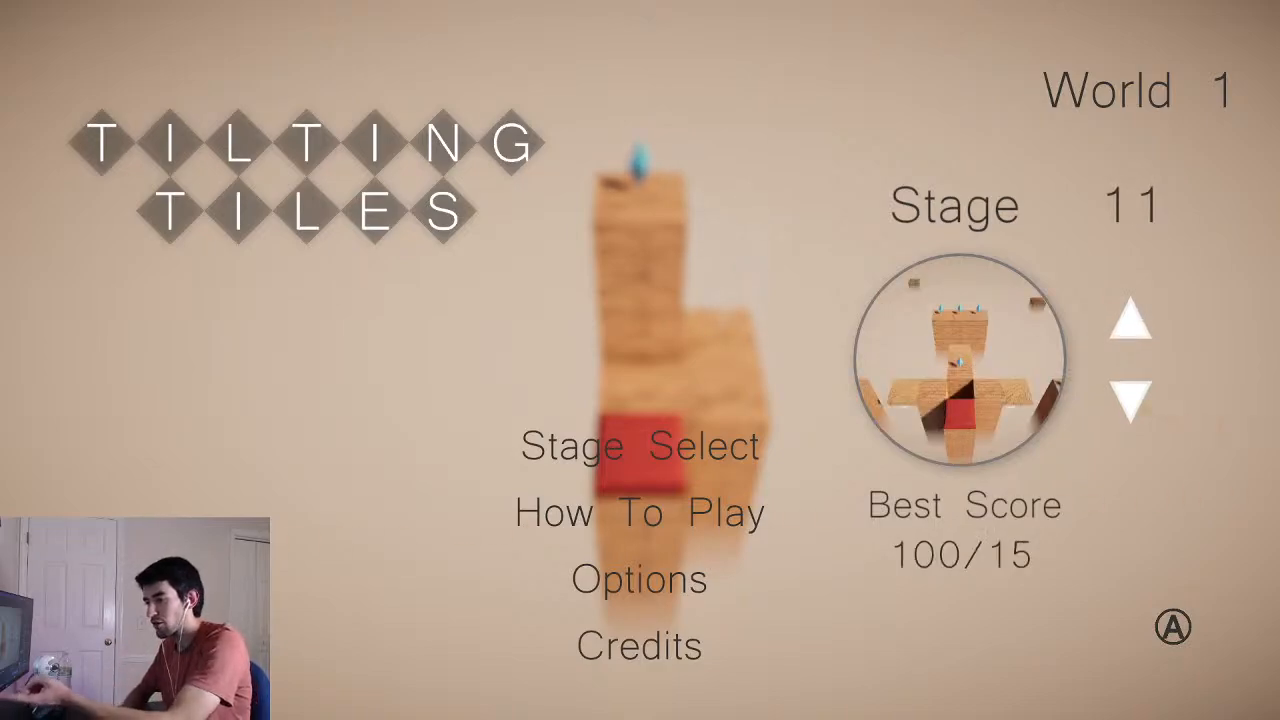
key("Down")
key("Down")
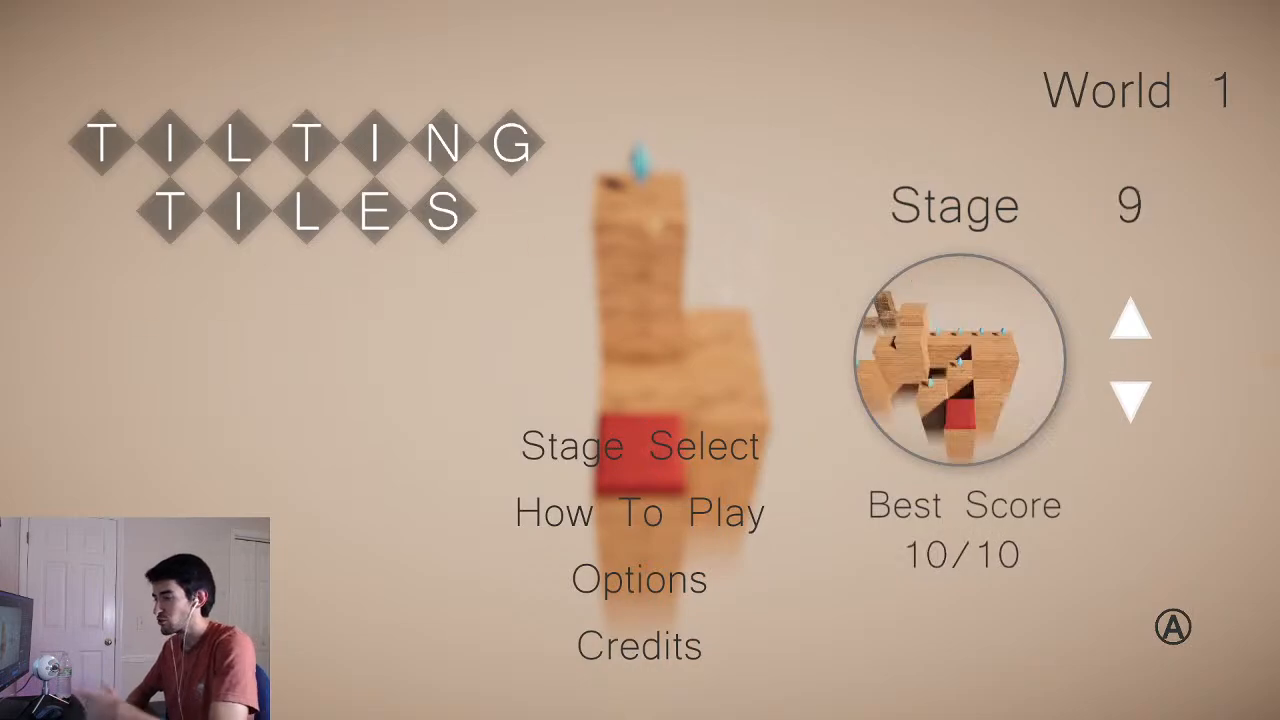
key("Up")
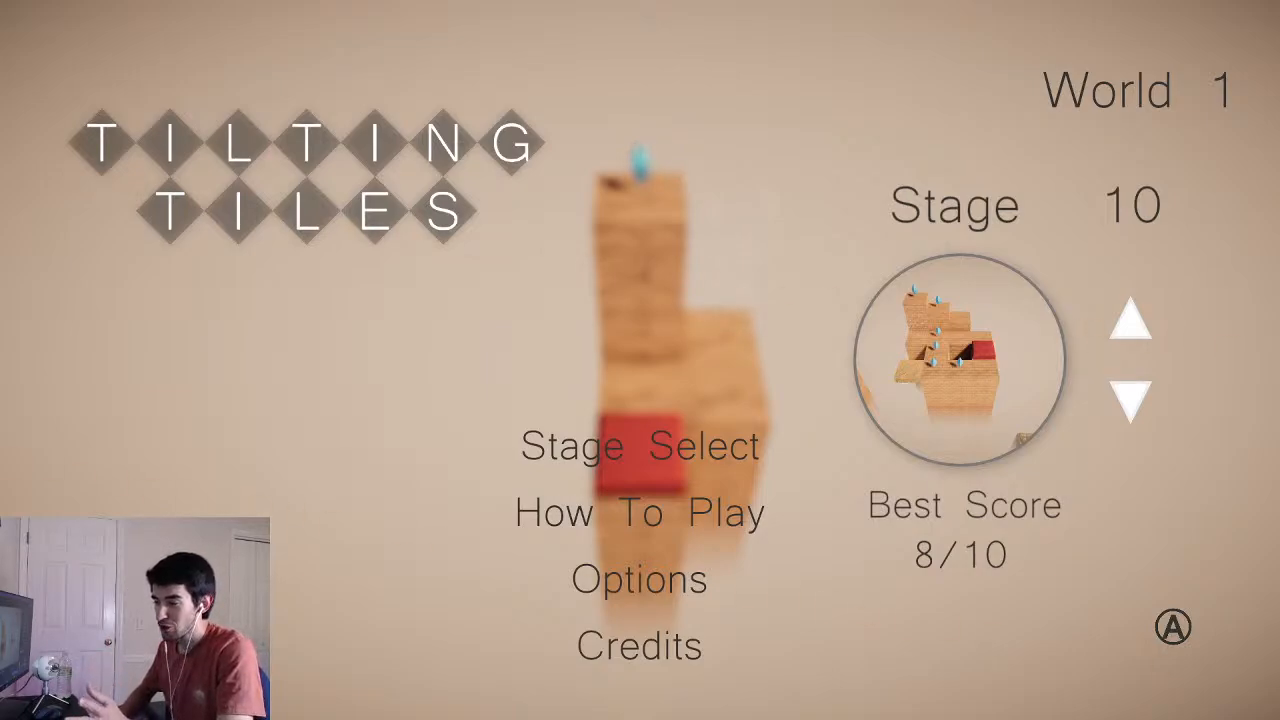
- Browse back through the earlier World 1 stages and return to Stage 11
key("Down")
key("Down")
key("Down")
key("Down")
key("Down")
key("Down")
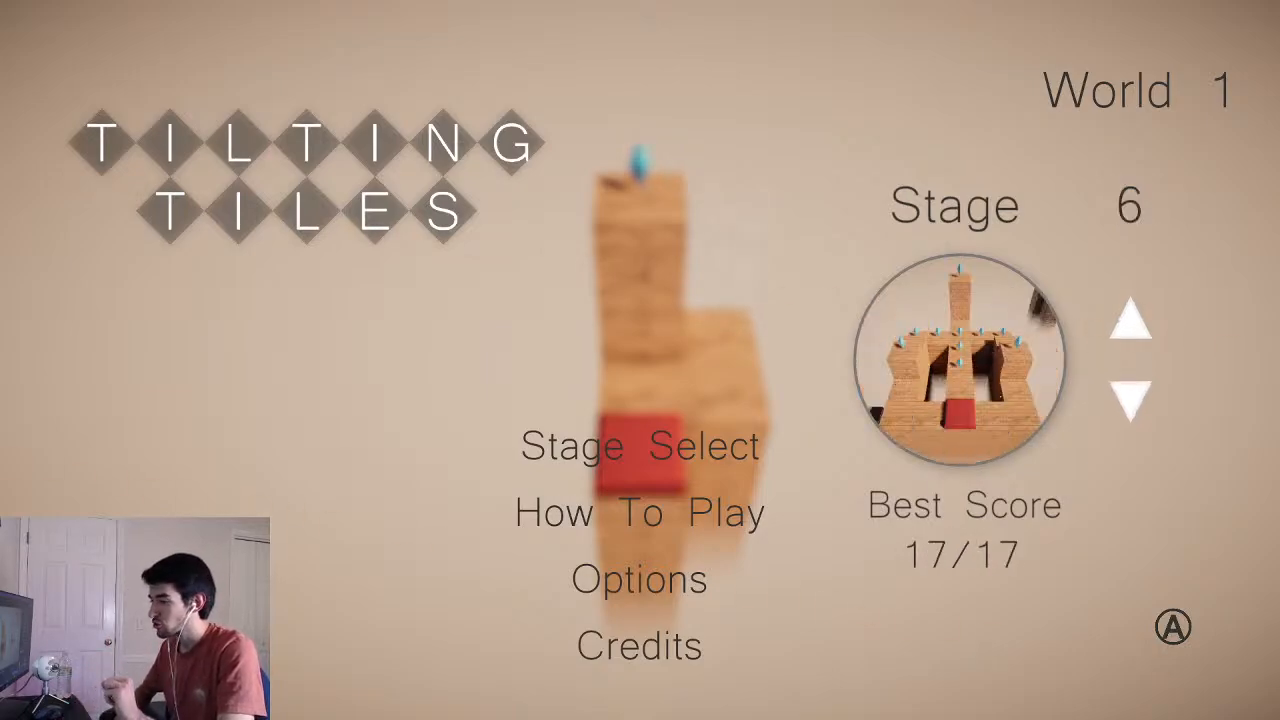
key("Down")
key("Down")
key("Down")
key("Down")
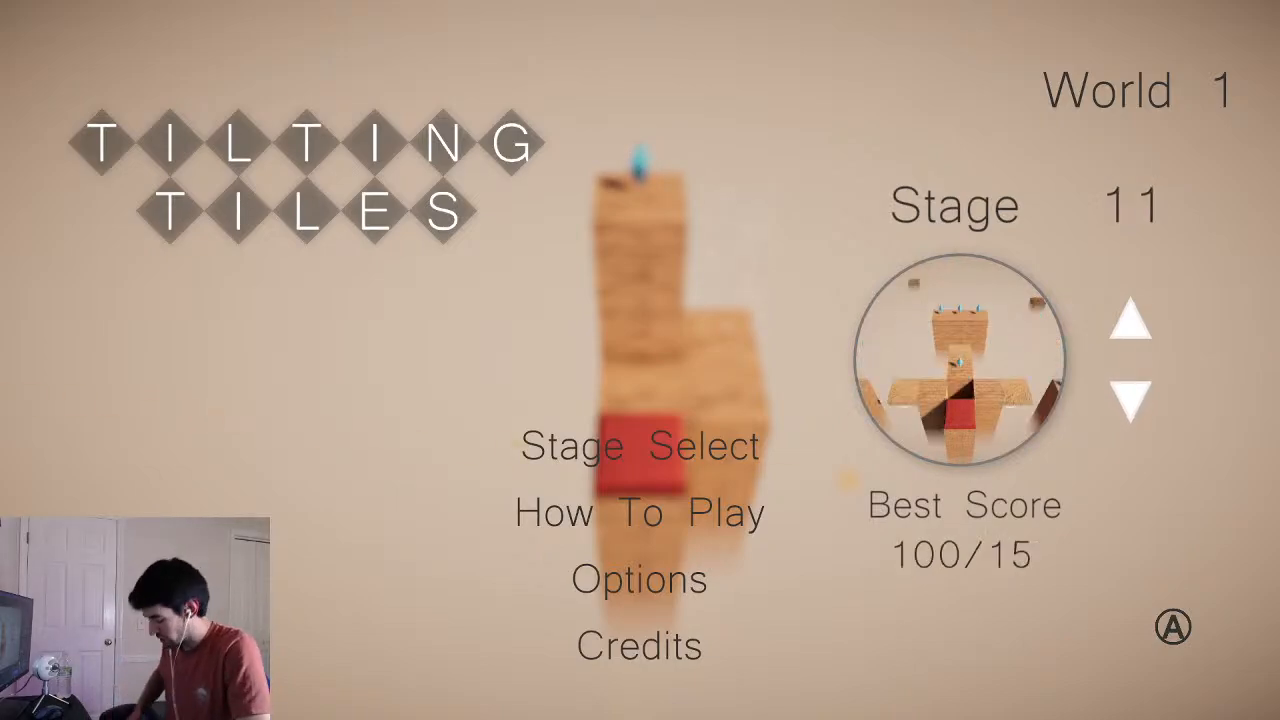
- Return from Stage Select to the main menu and check the Exit To Desktop confirmation, declining it
key("Escape")
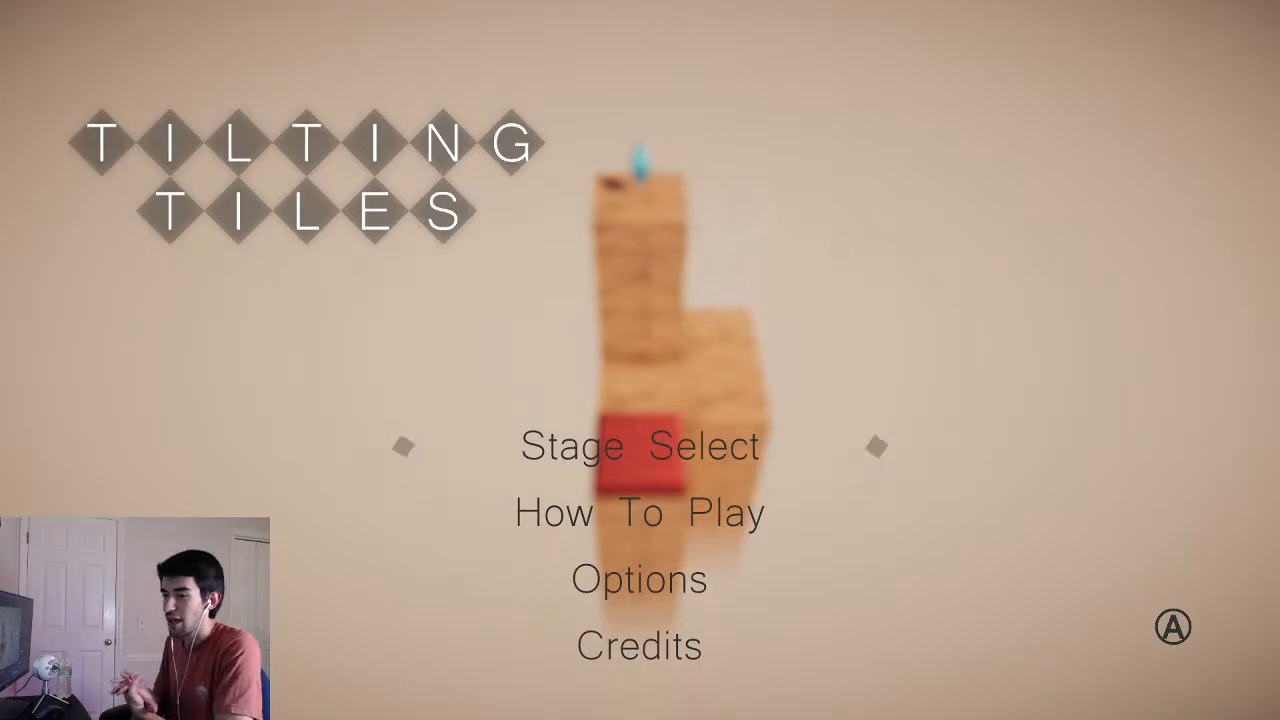
key("Escape")
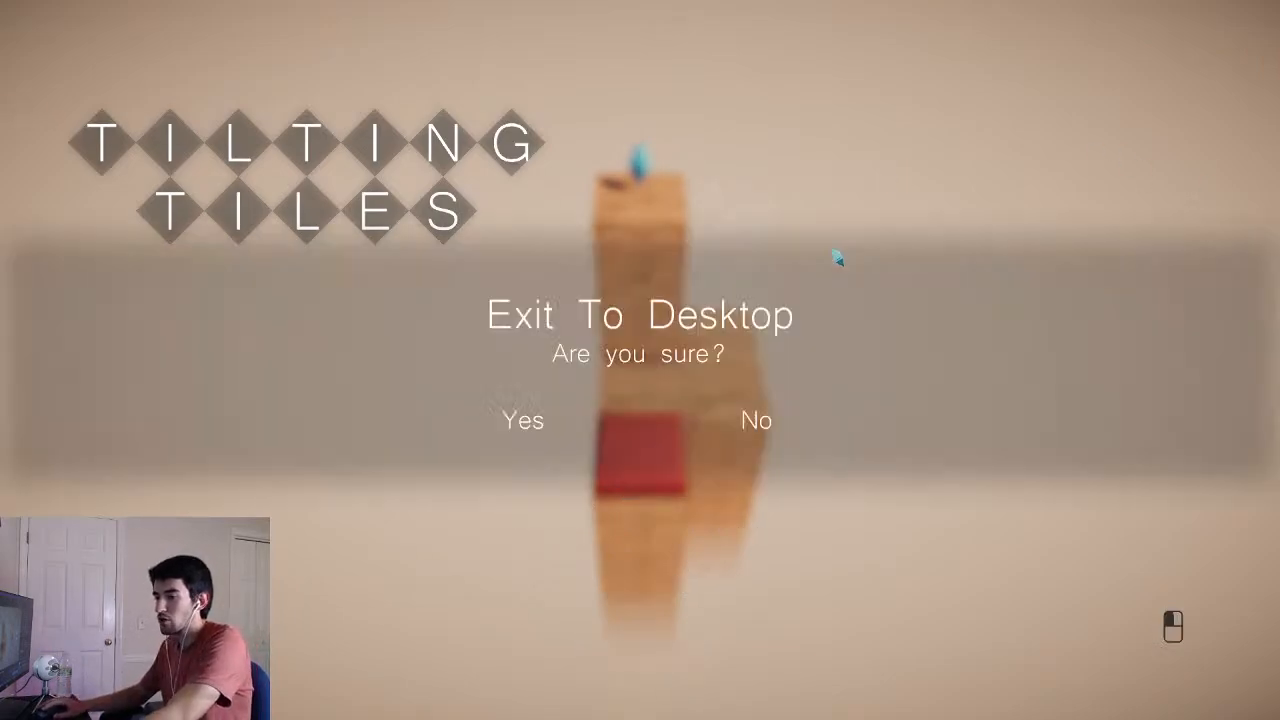
left_click(770, 426)
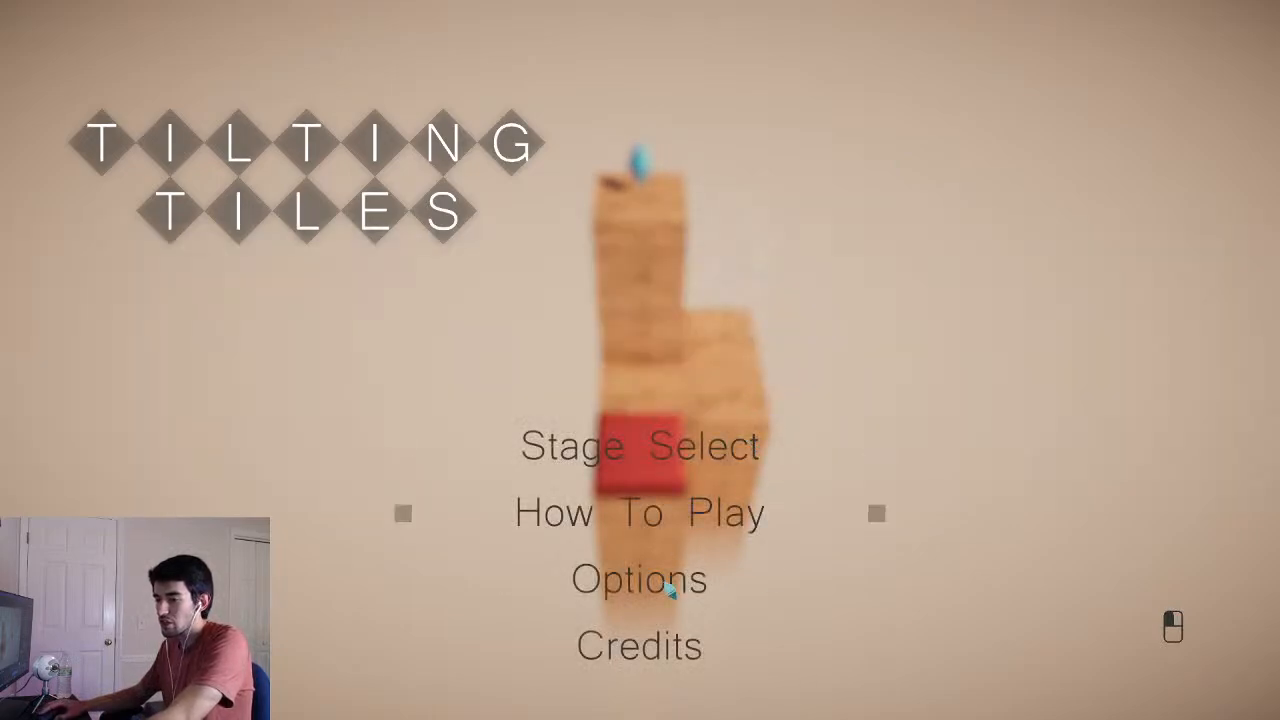
left_click(740, 510)
key("Escape")
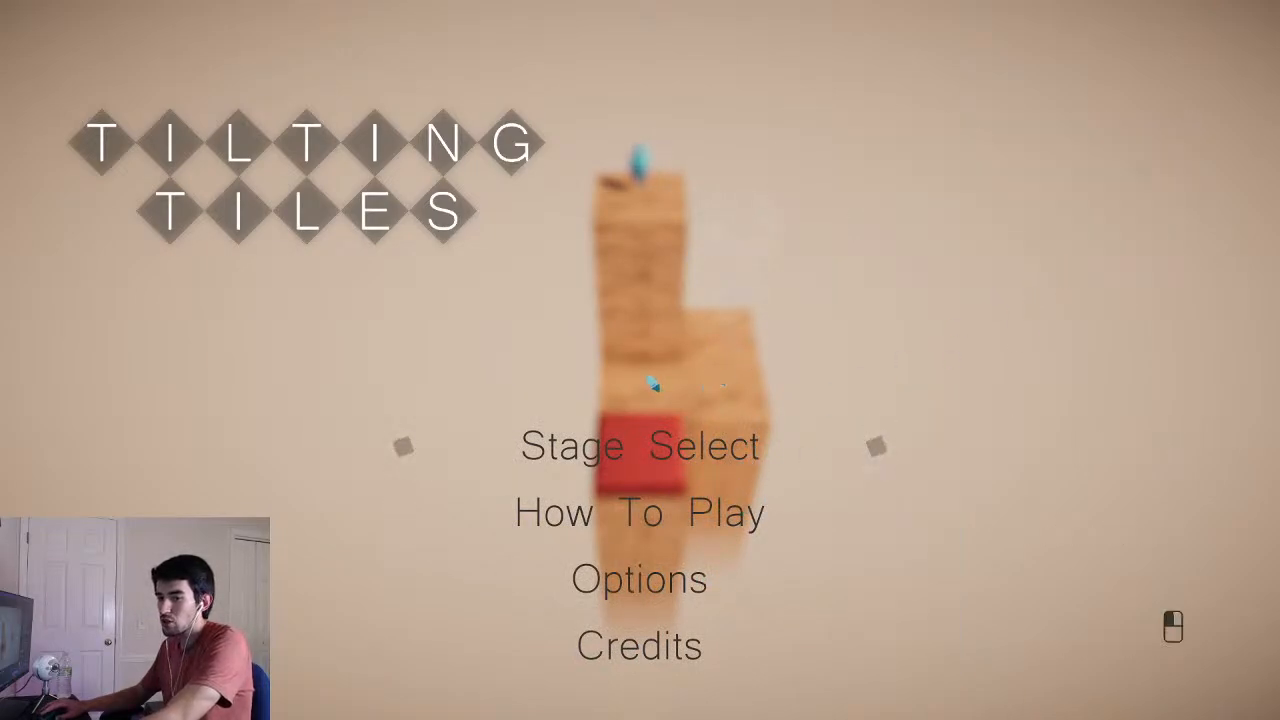
key("Escape")
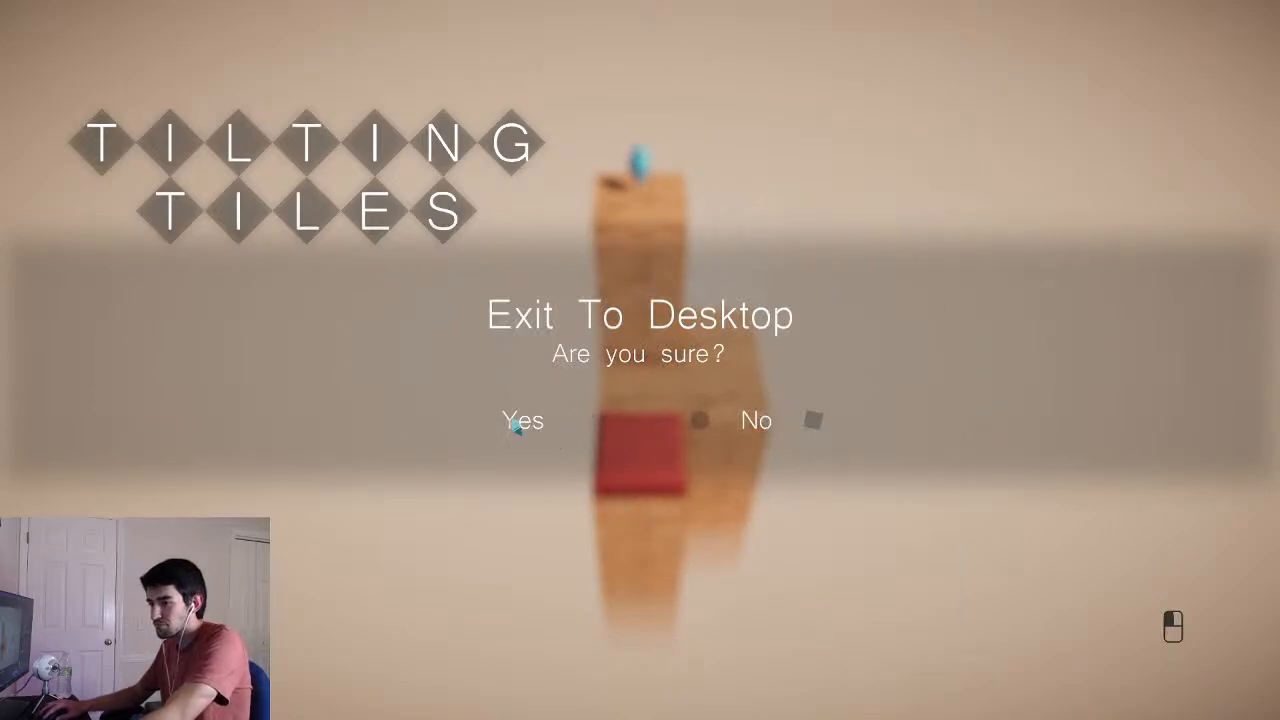
left_click(762, 425)
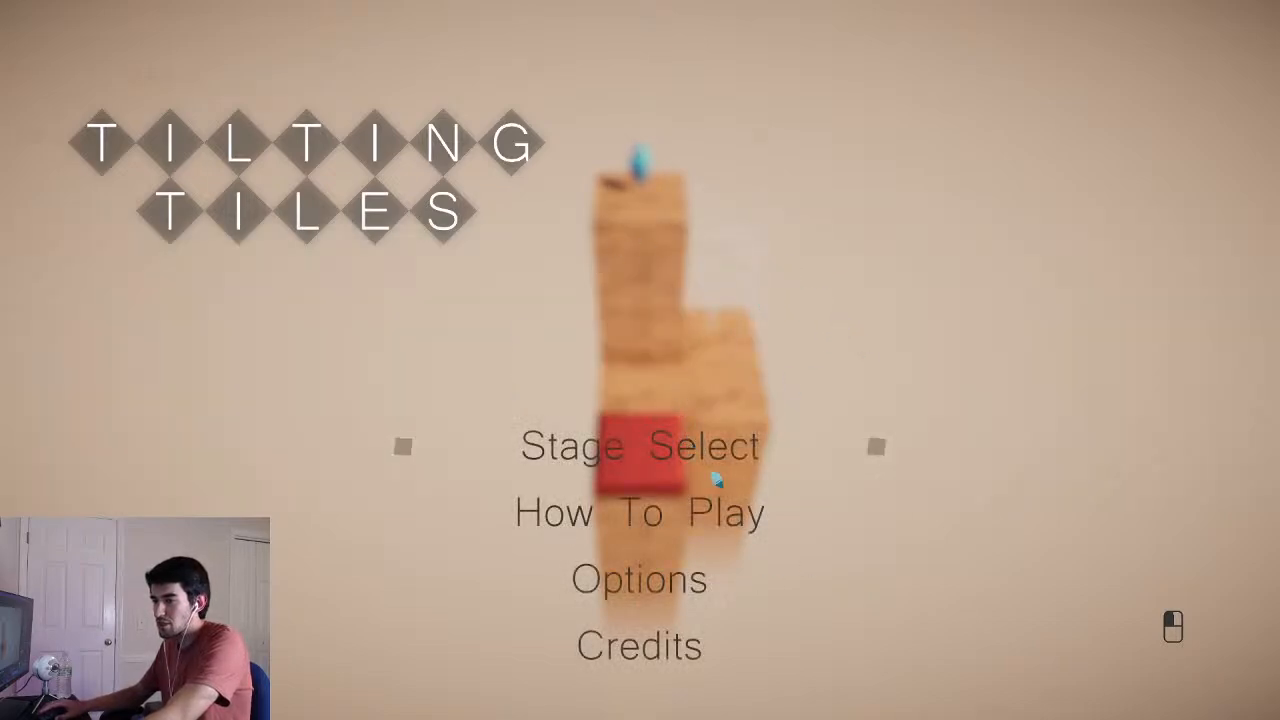
- Exit Tilting Tiles to the desktop and return to the SketchyAlley scene in Unity
key("Escape")
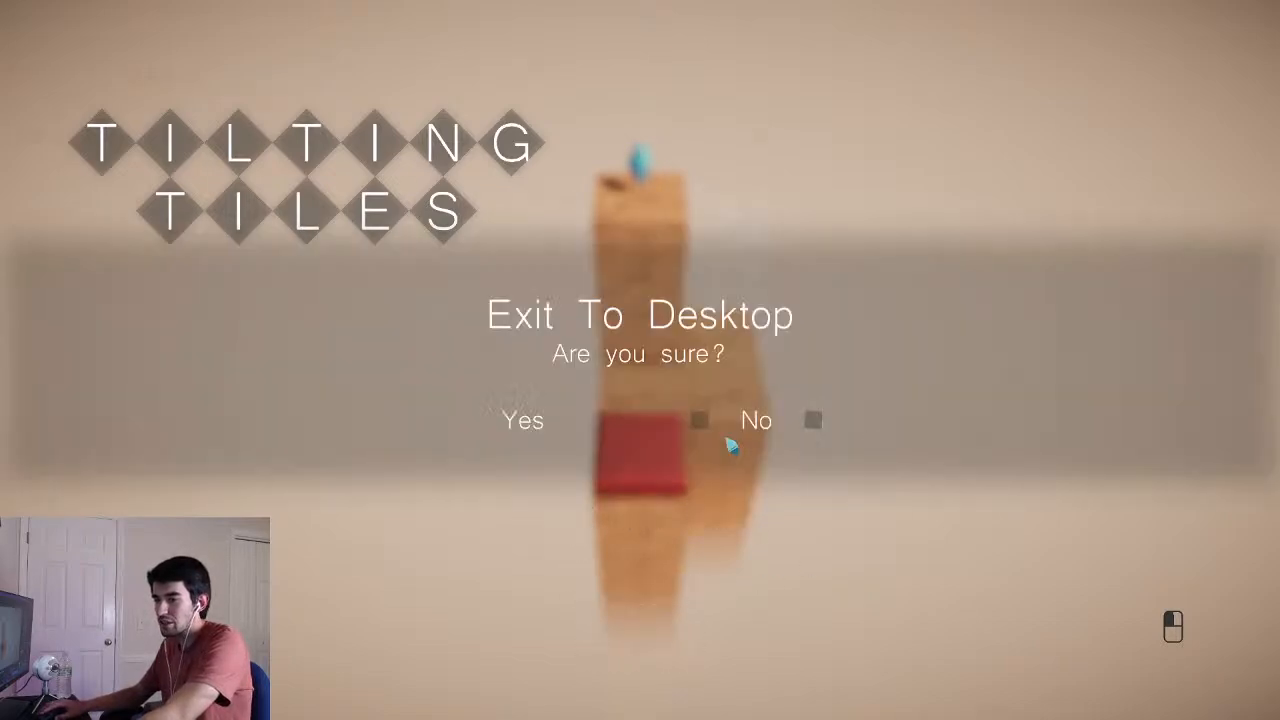
left_click(530, 421)
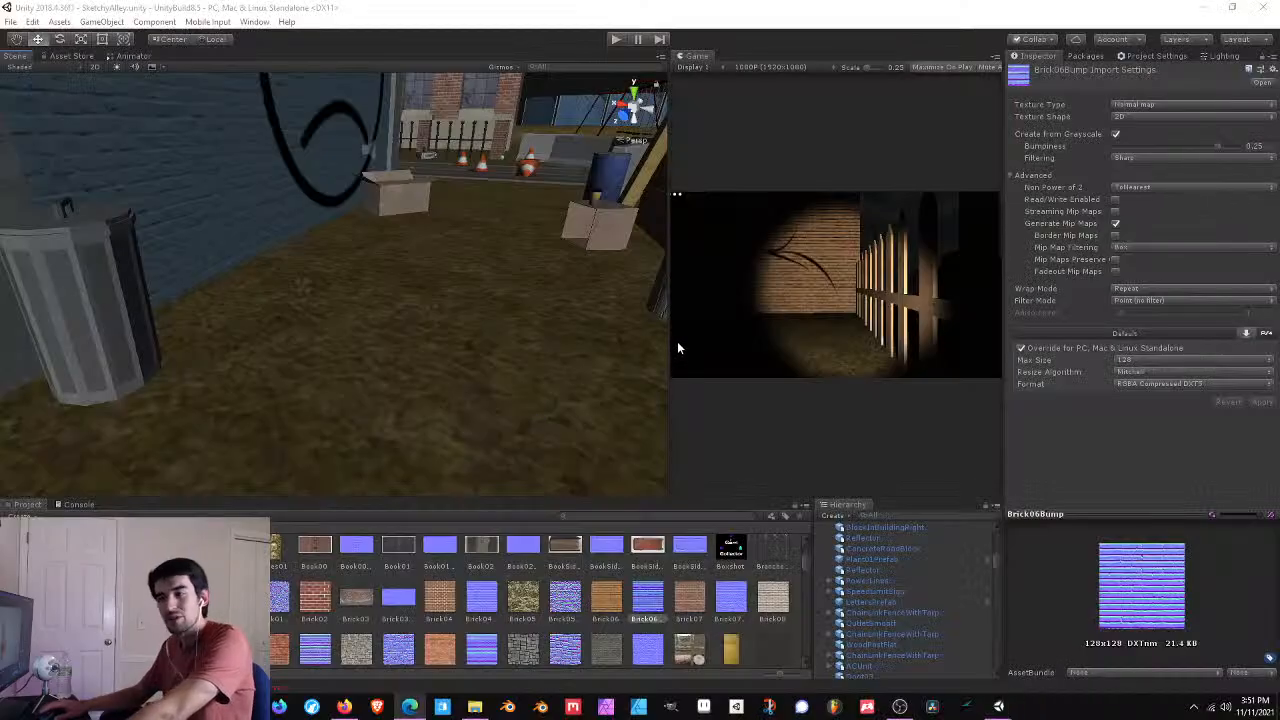
right_click_drag(498, 277, 517, 263)
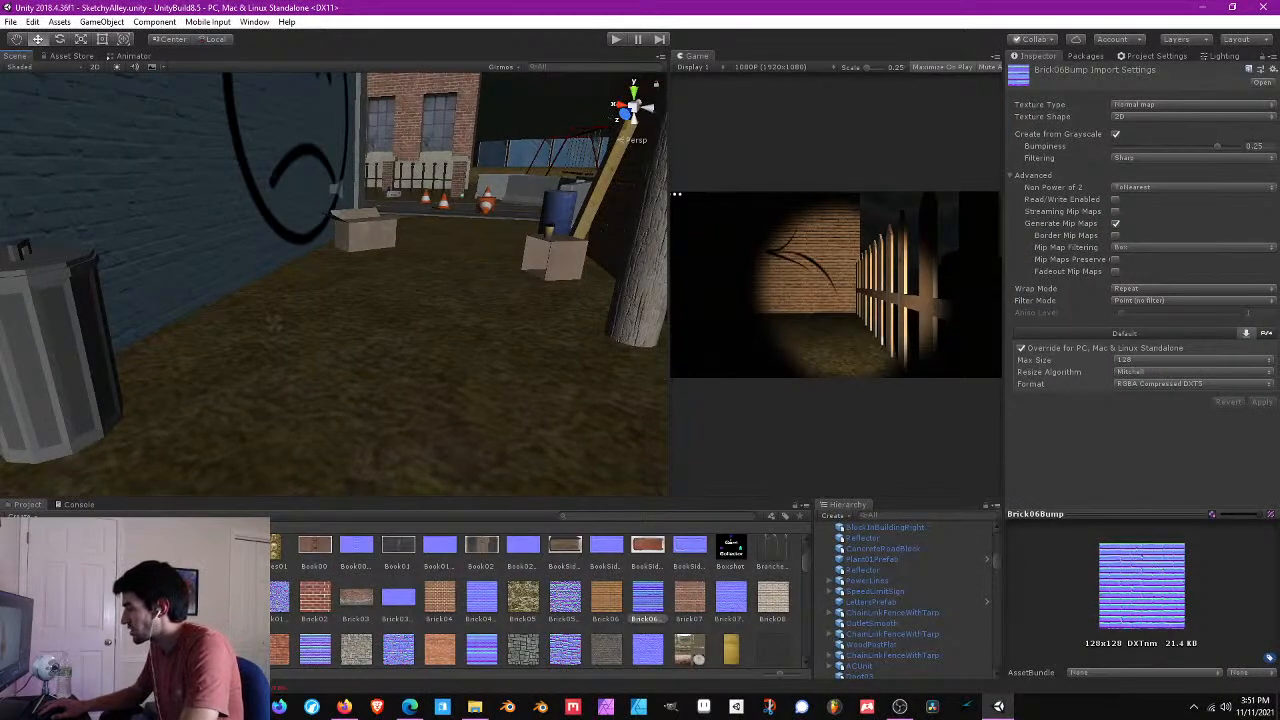
key("alt+Tab")
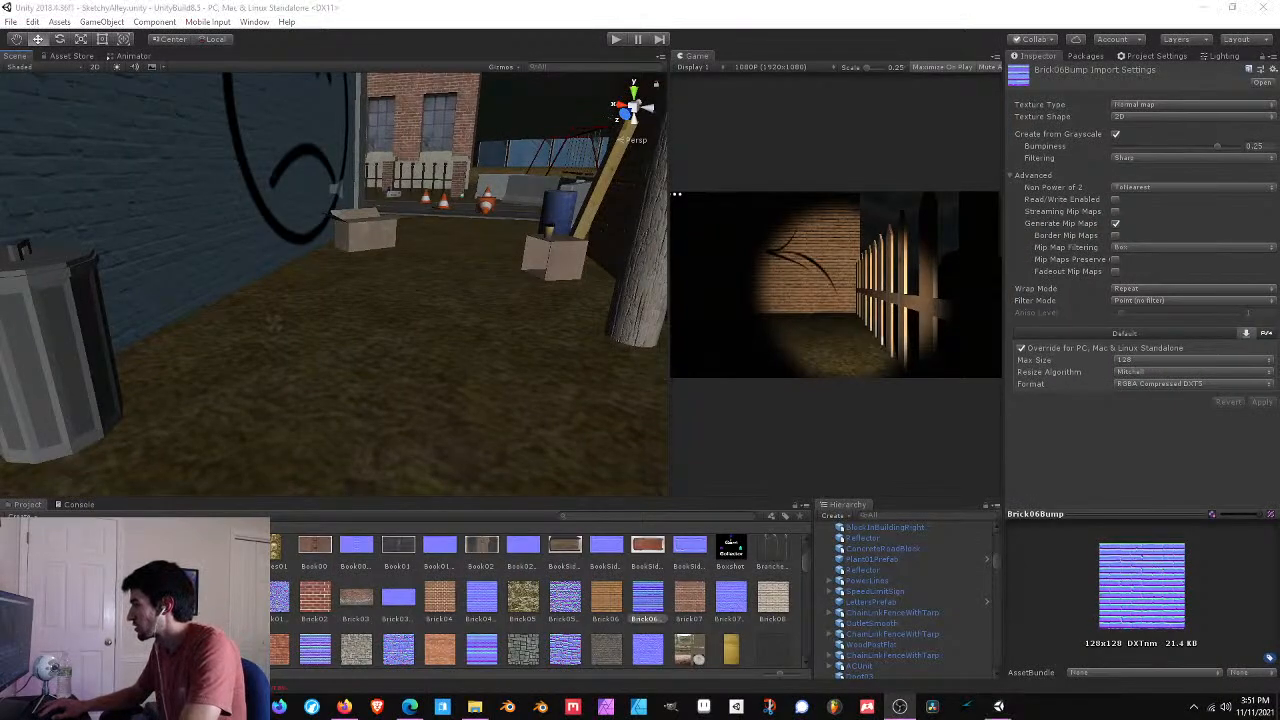
key("alt+Tab")
- Examine the SketchyAlley scene from the graffiti alley out to the main road, the clock square and the gas station
right_click_drag(514, 335, 516, 325)
left_click_drag(517, 271, 536, 277, "alt")
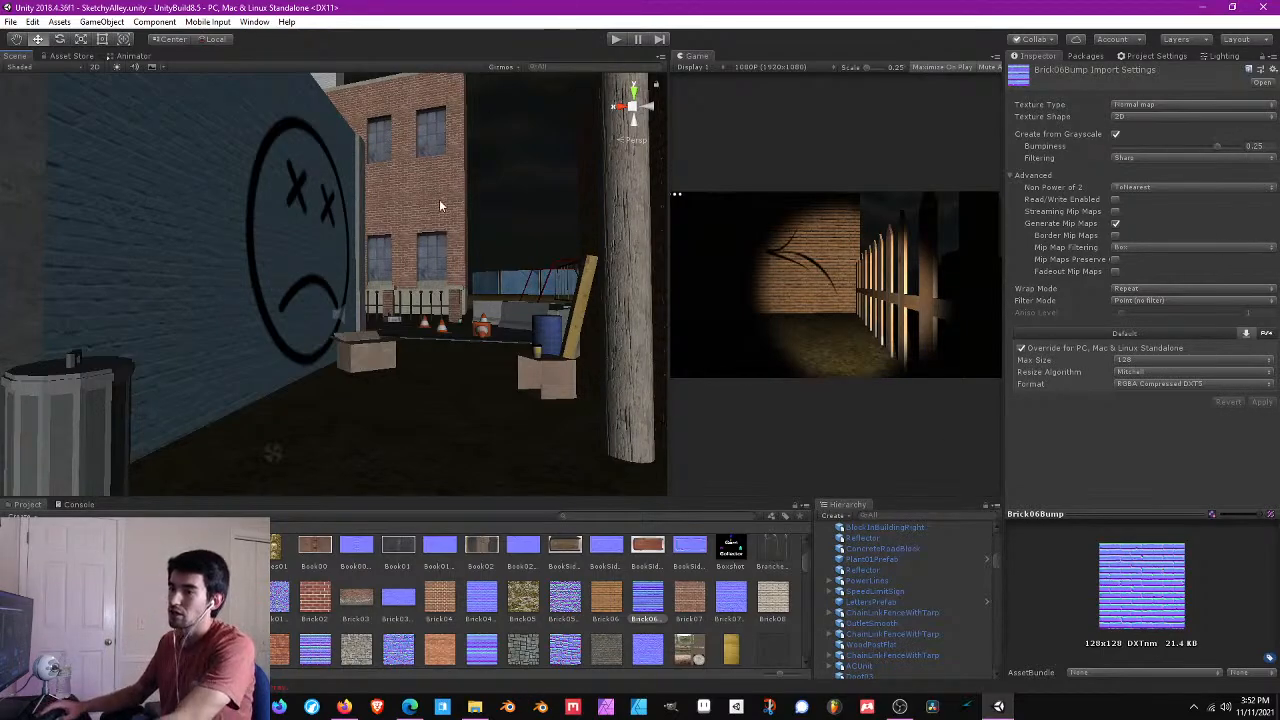
right_click_drag(443, 206, 455, 354)
middle_click_drag(455, 354, 410, 300)
right_click_drag(410, 300, 390, 270)
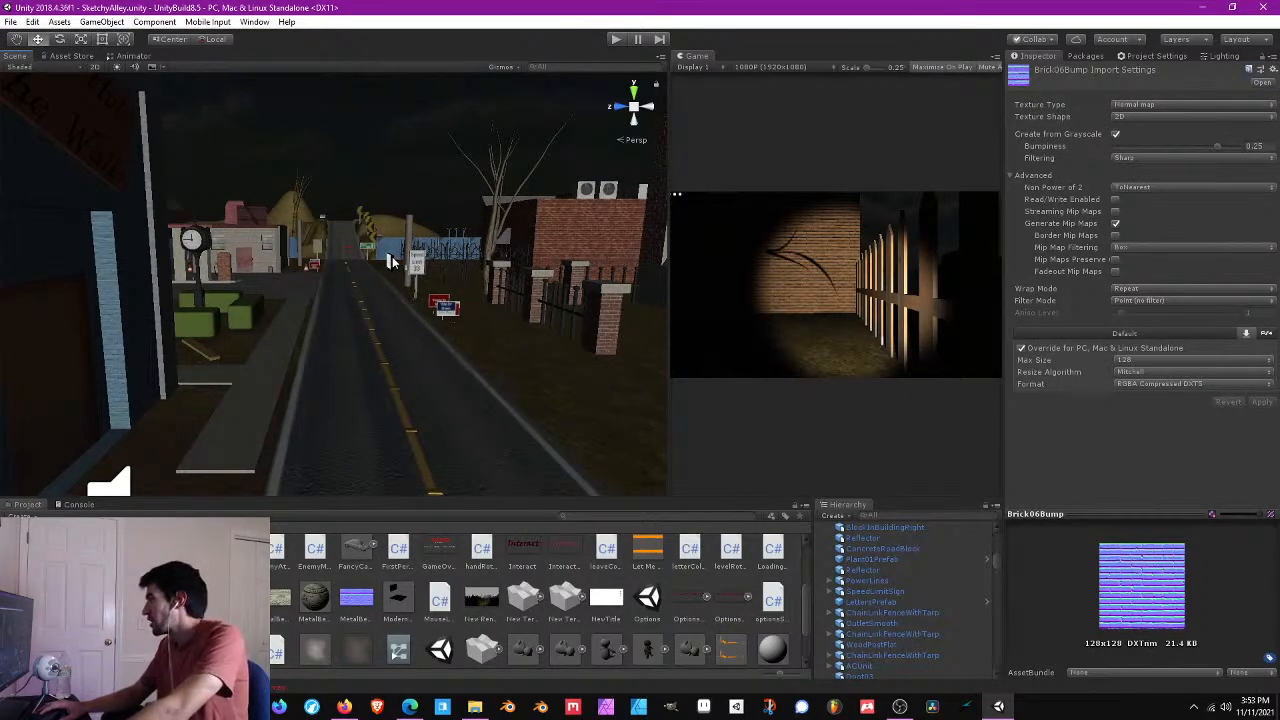
right_click_drag(392, 256, 354, 293)
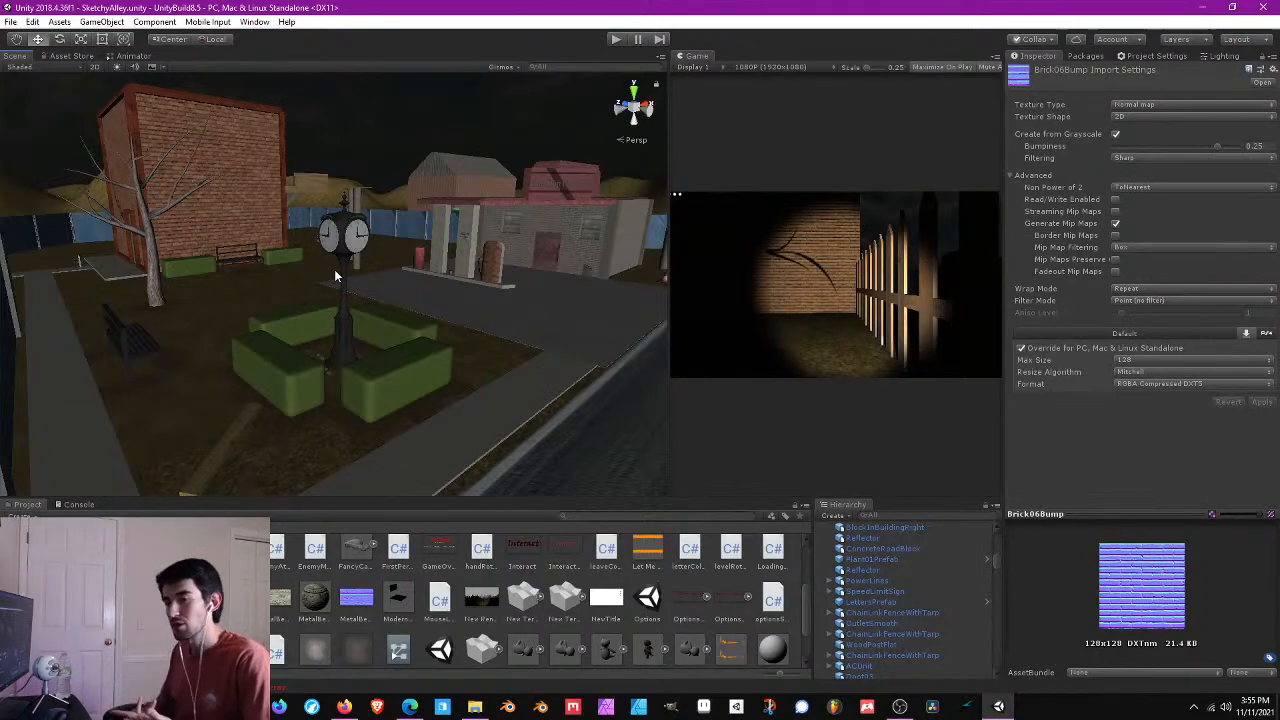
key("w")
right_click_drag(442, 295, 488, 291)
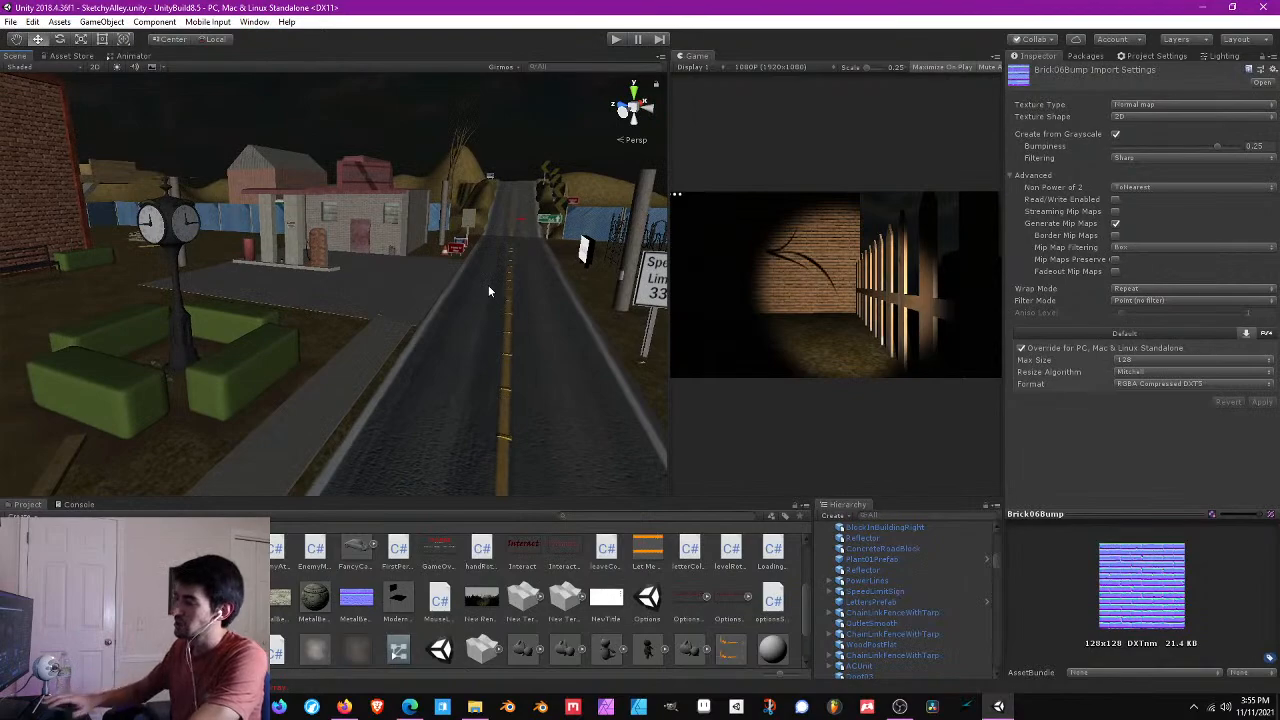
right_click_drag(526, 206, 466, 226)
scroll(457, 246, "up", 2)
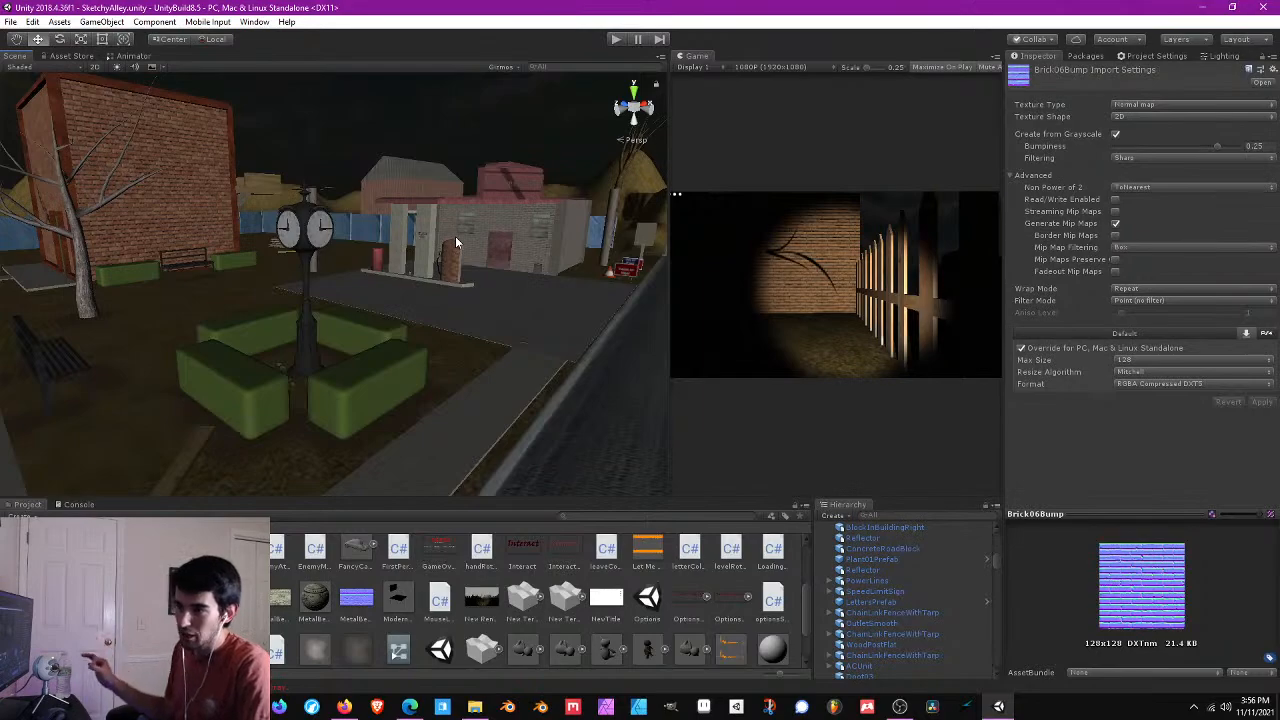
right_click_drag(494, 241, 454, 261)
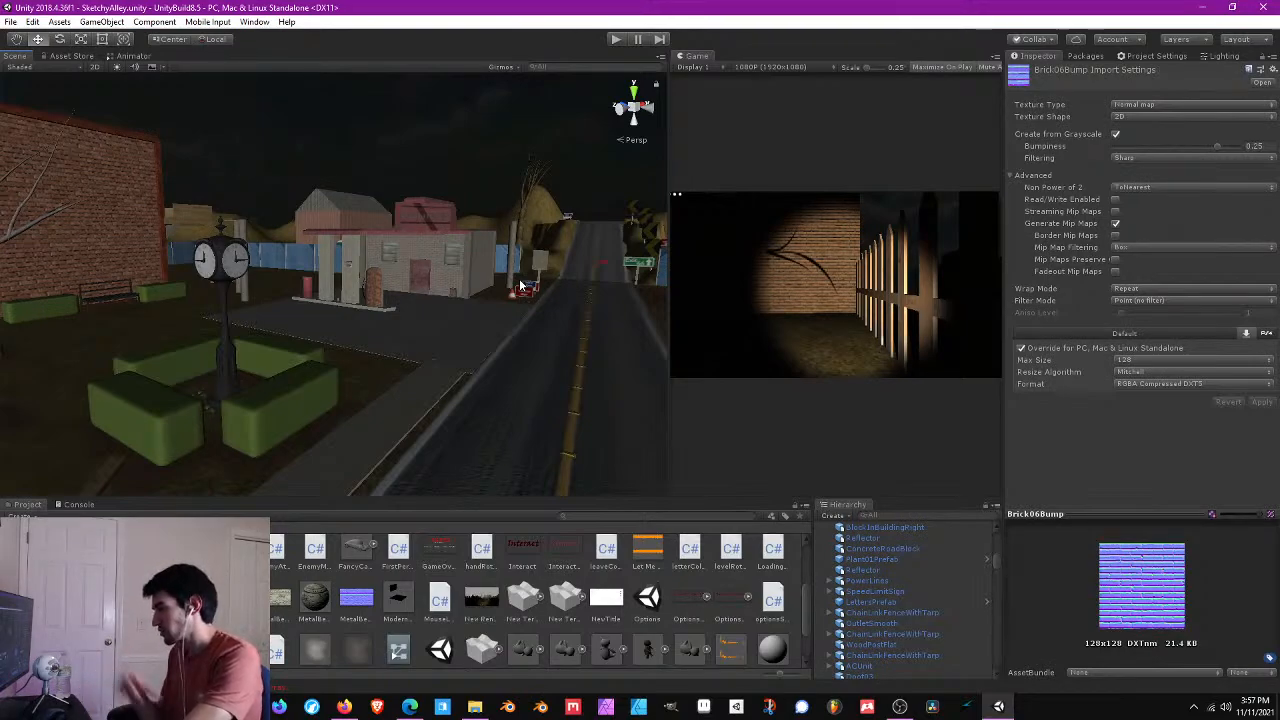
right_click_drag(519, 286, 533, 242)
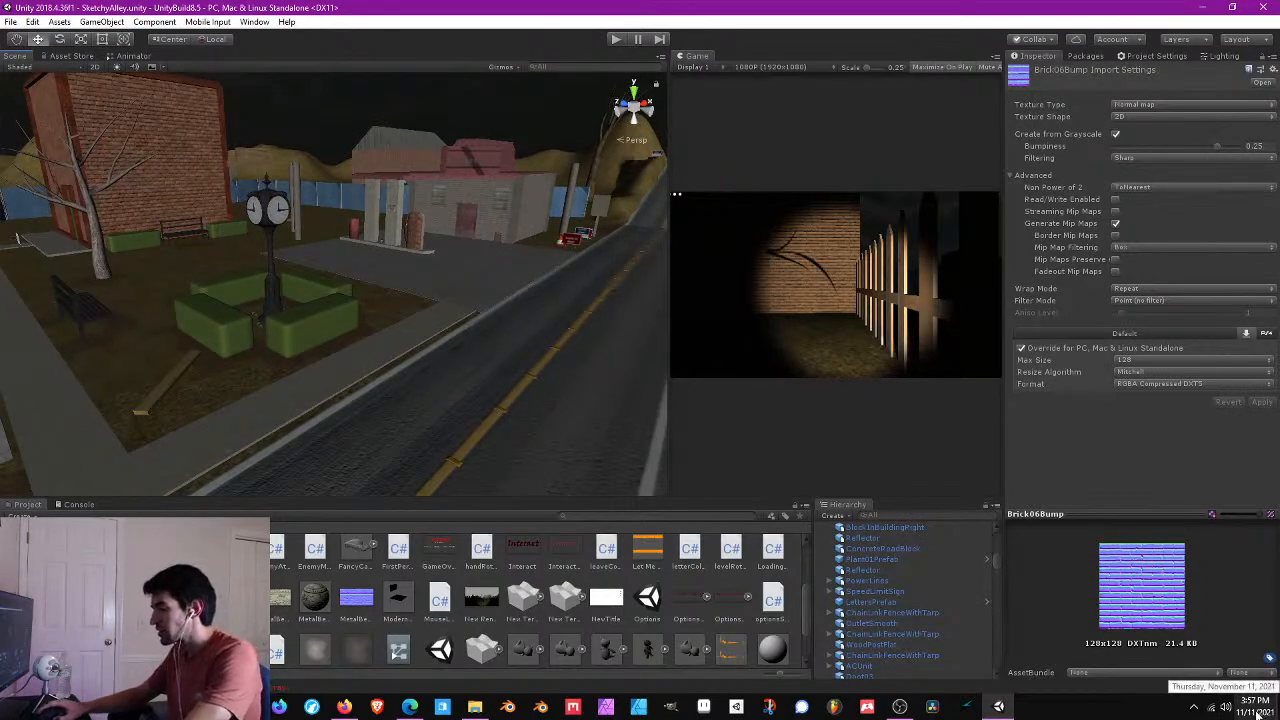
- Inspect the blue brick building and clock beside the road, and browse the project's assets
right_click_drag(468, 405, 365, 313)
scroll(520, 590, "up", 5)
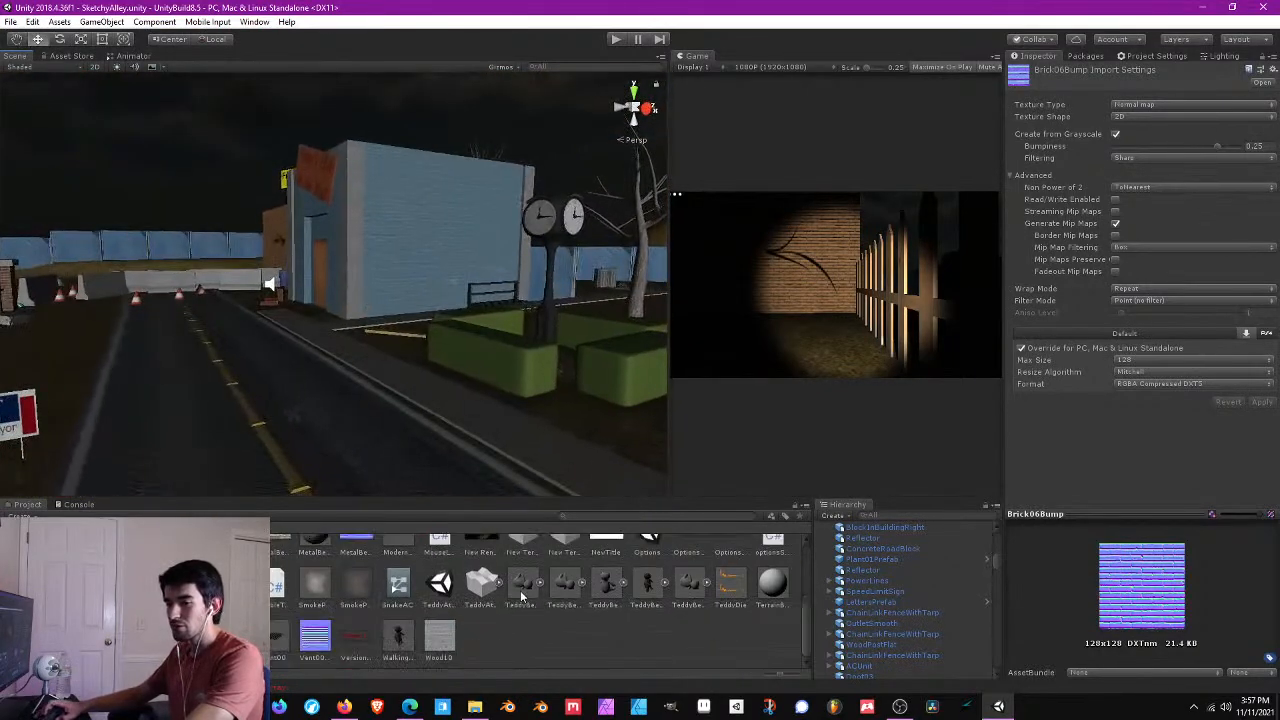
scroll(560, 595, "down", 2)
scroll(589, 598, "up", 2)
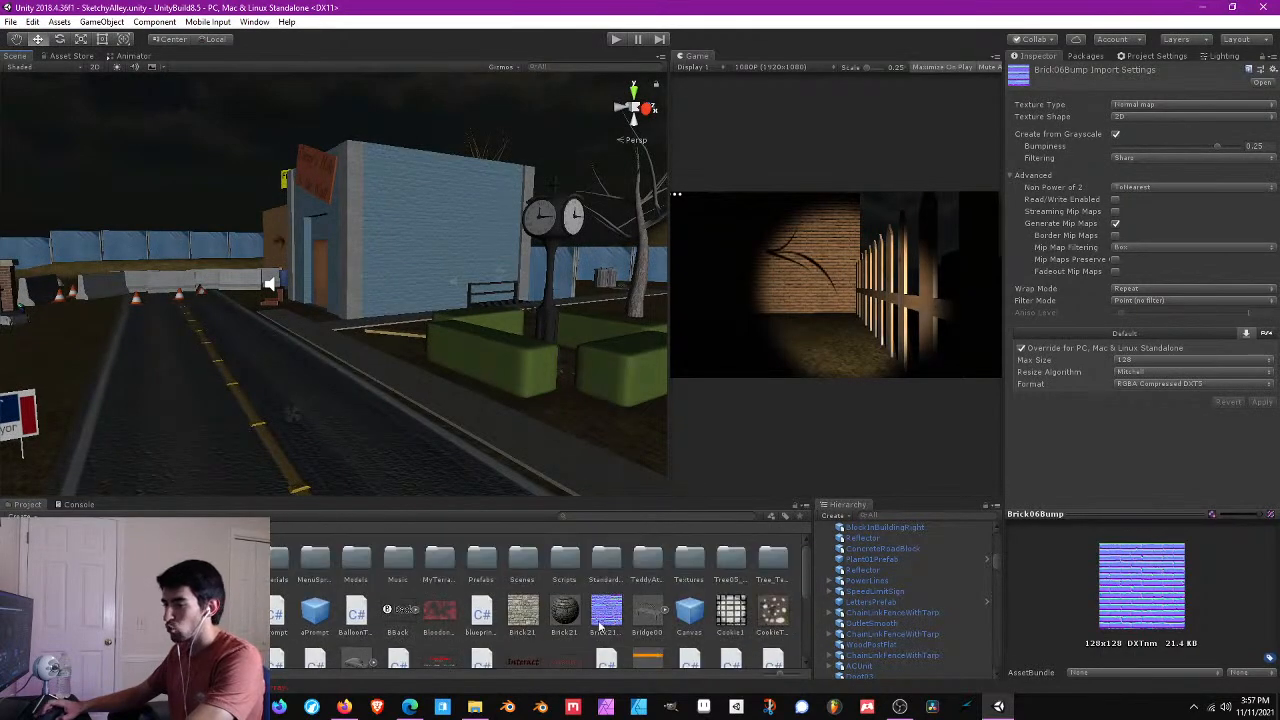
right_click_drag(505, 300, 500, 278)
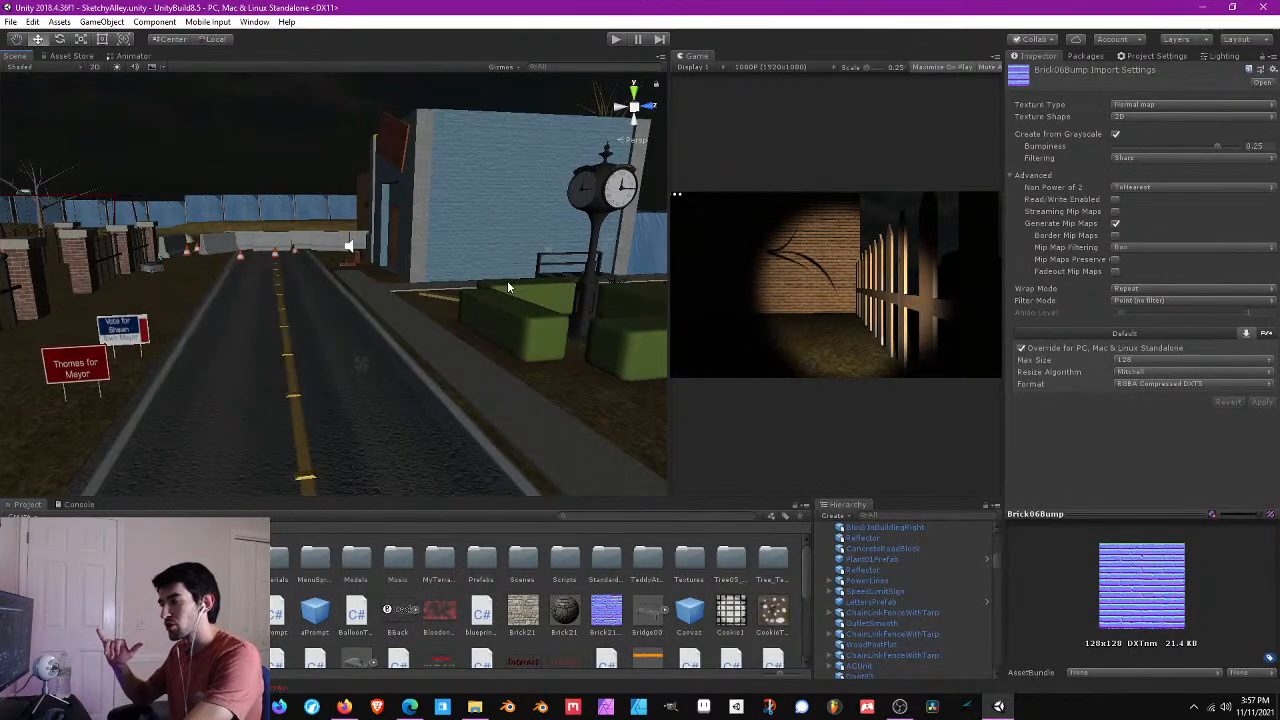
right_click_drag(490, 264, 490, 265)
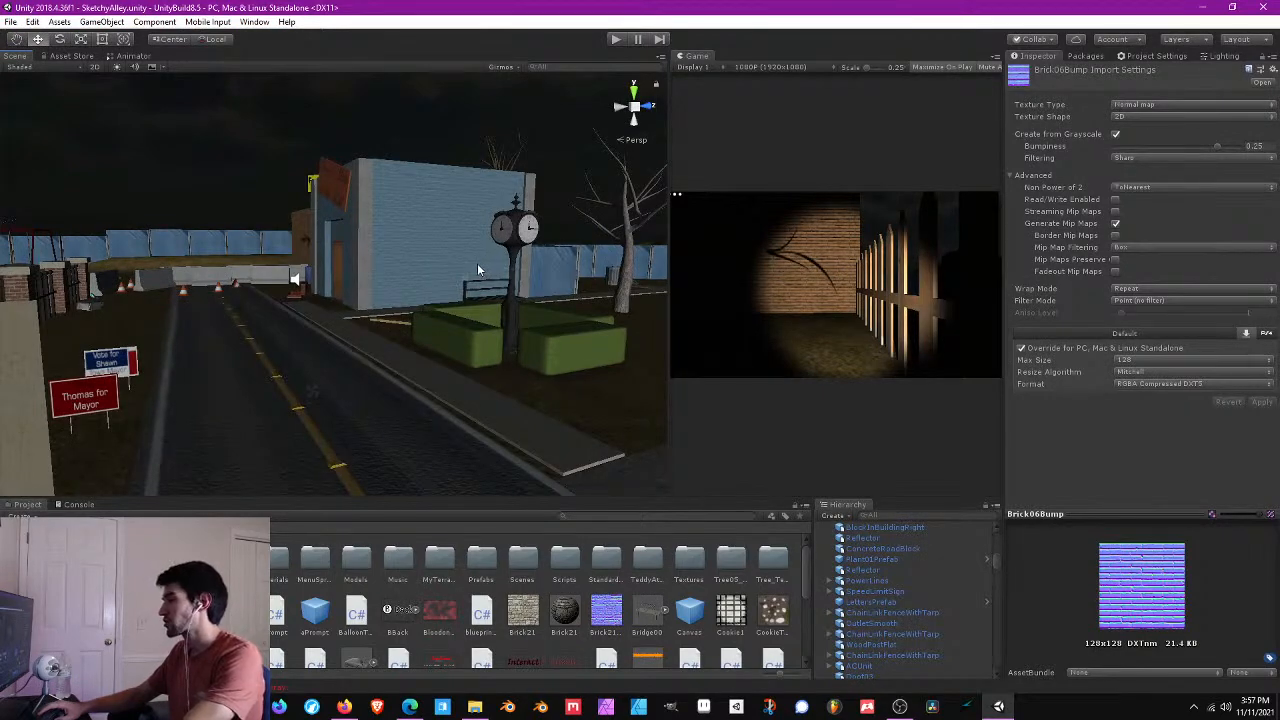